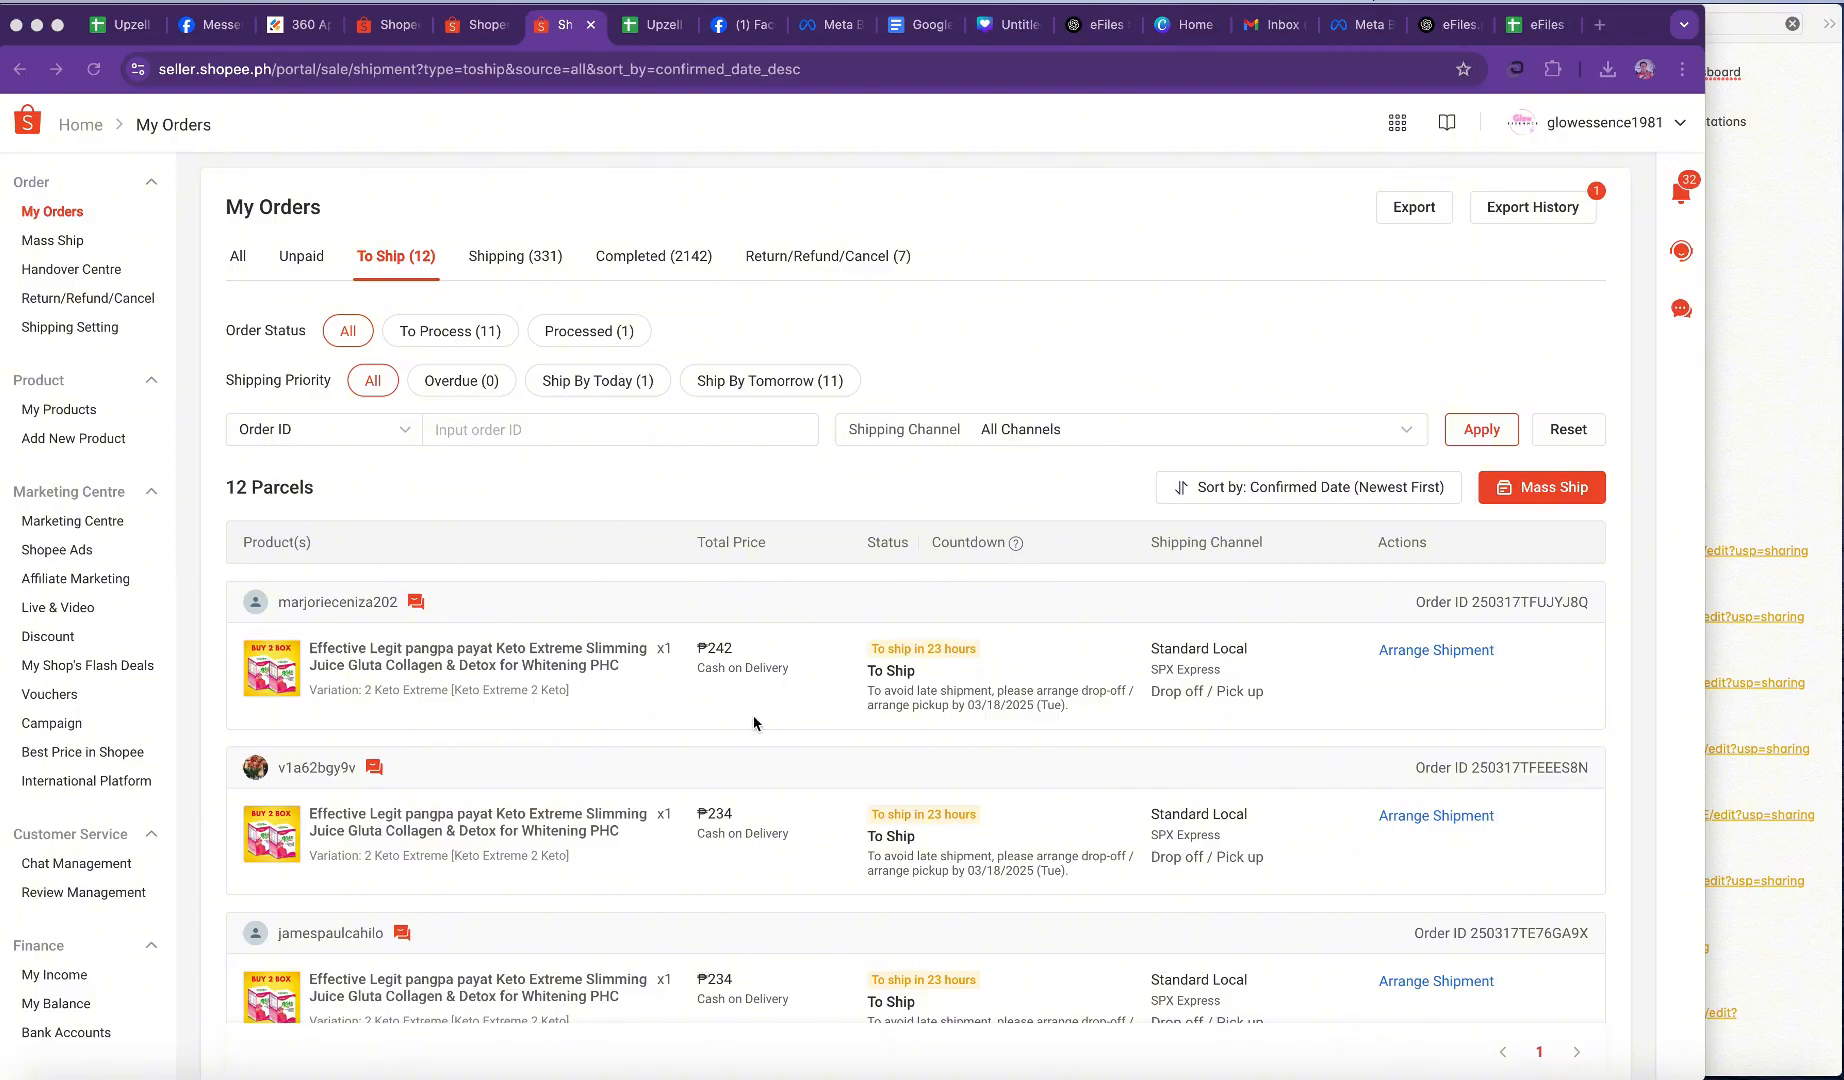
Step: Check the To Ship orders under the Processed and To Process statuses, and return to showing all statuses
click(1414, 216)
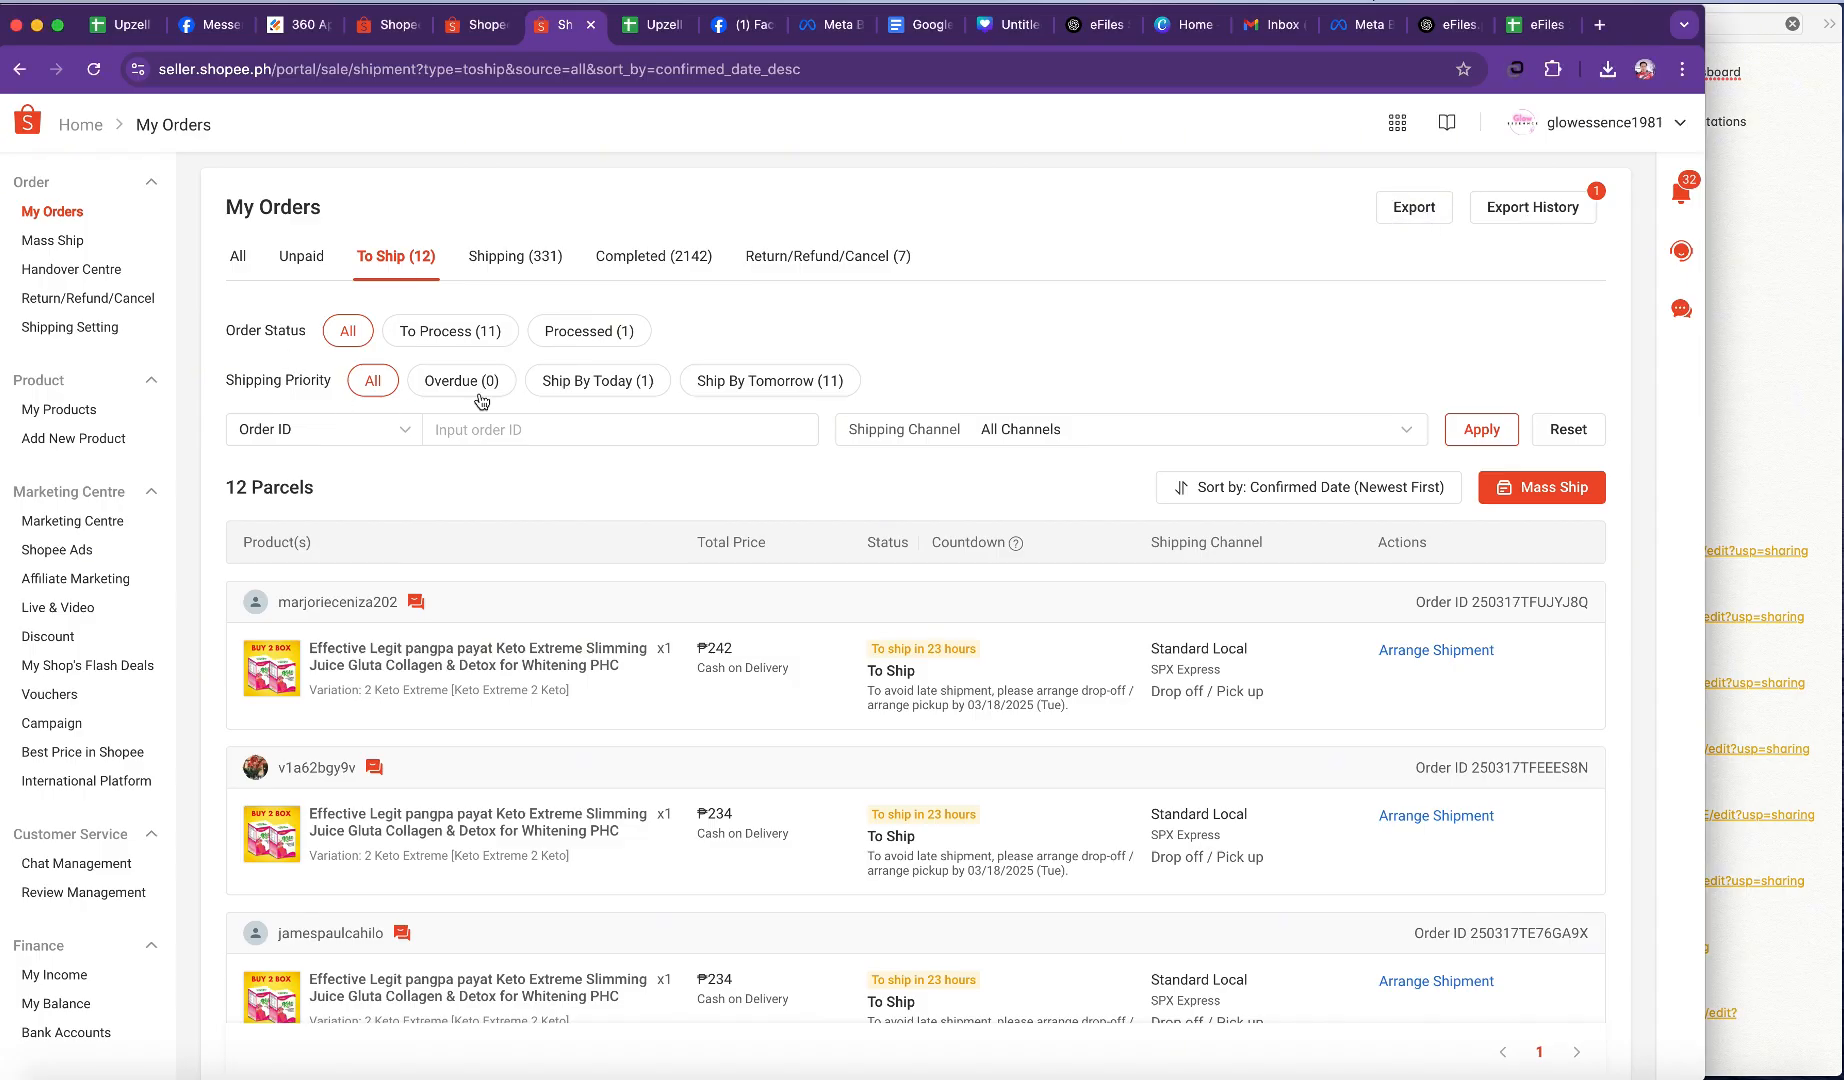
click(560, 331)
click(432, 338)
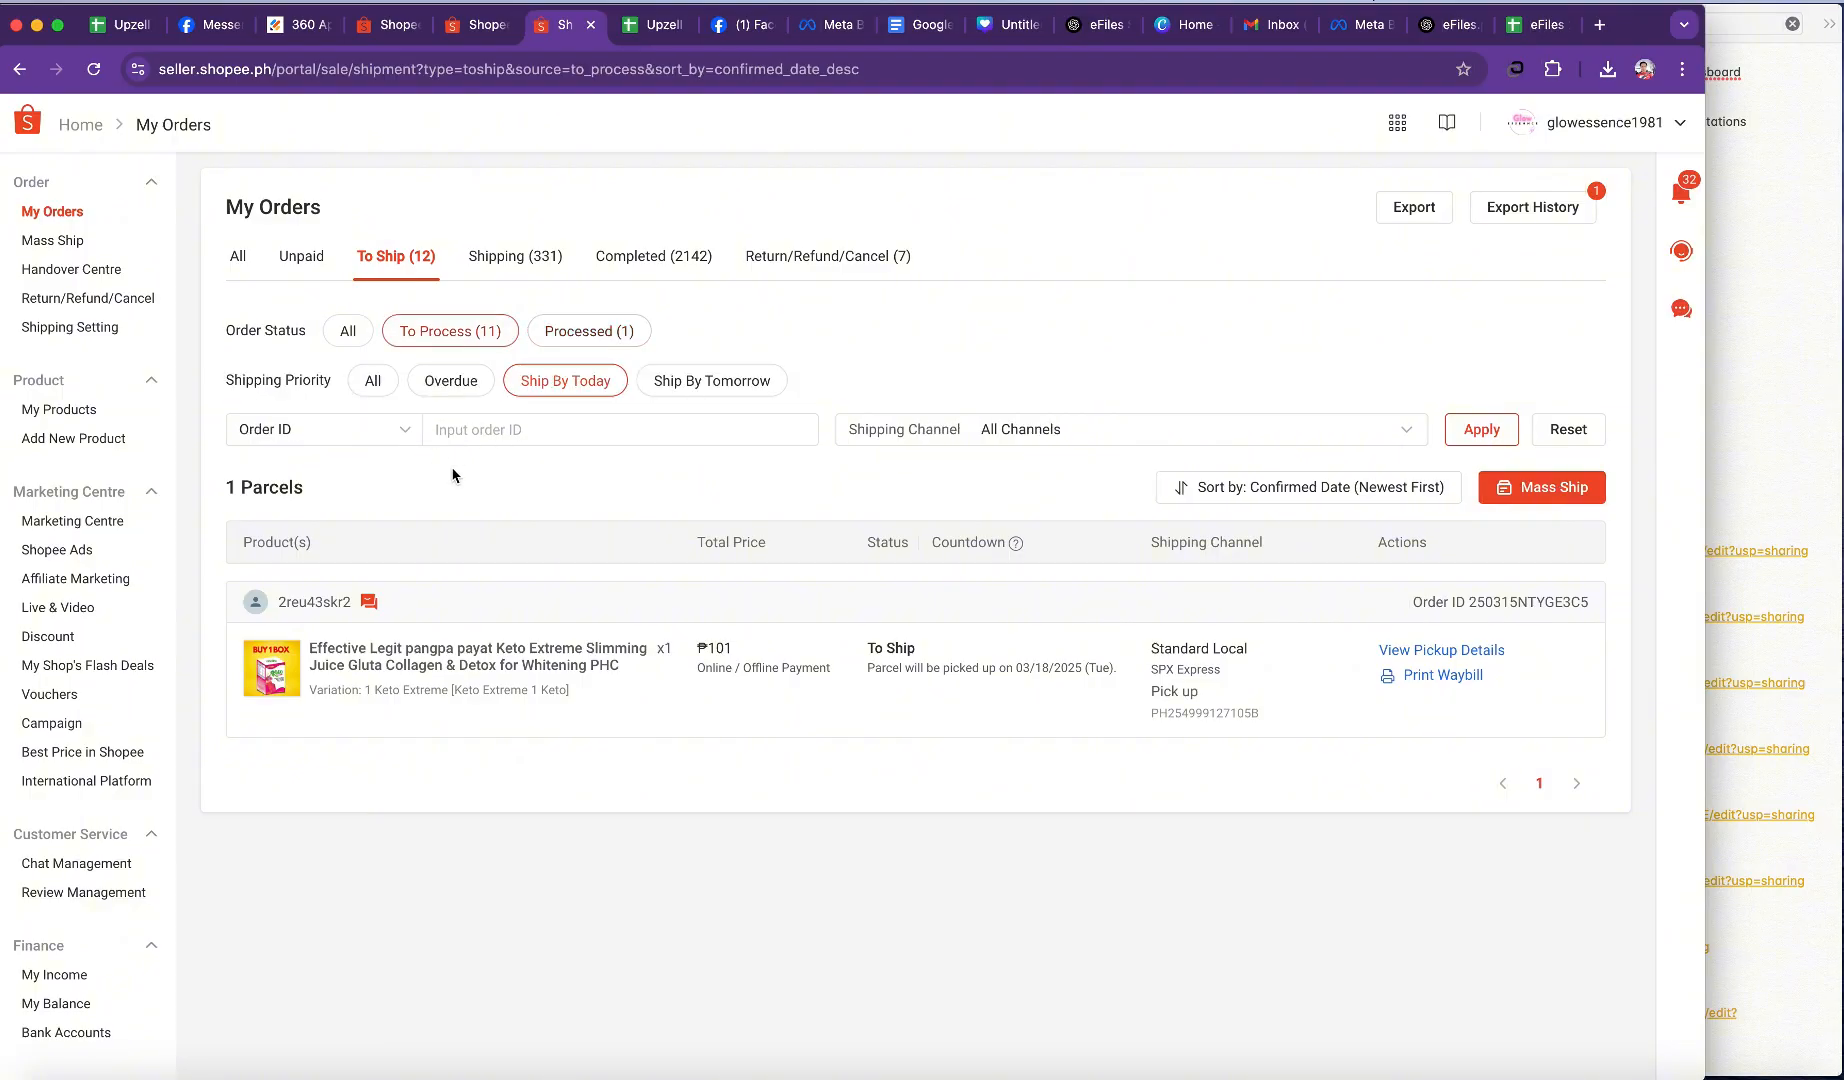
click(347, 337)
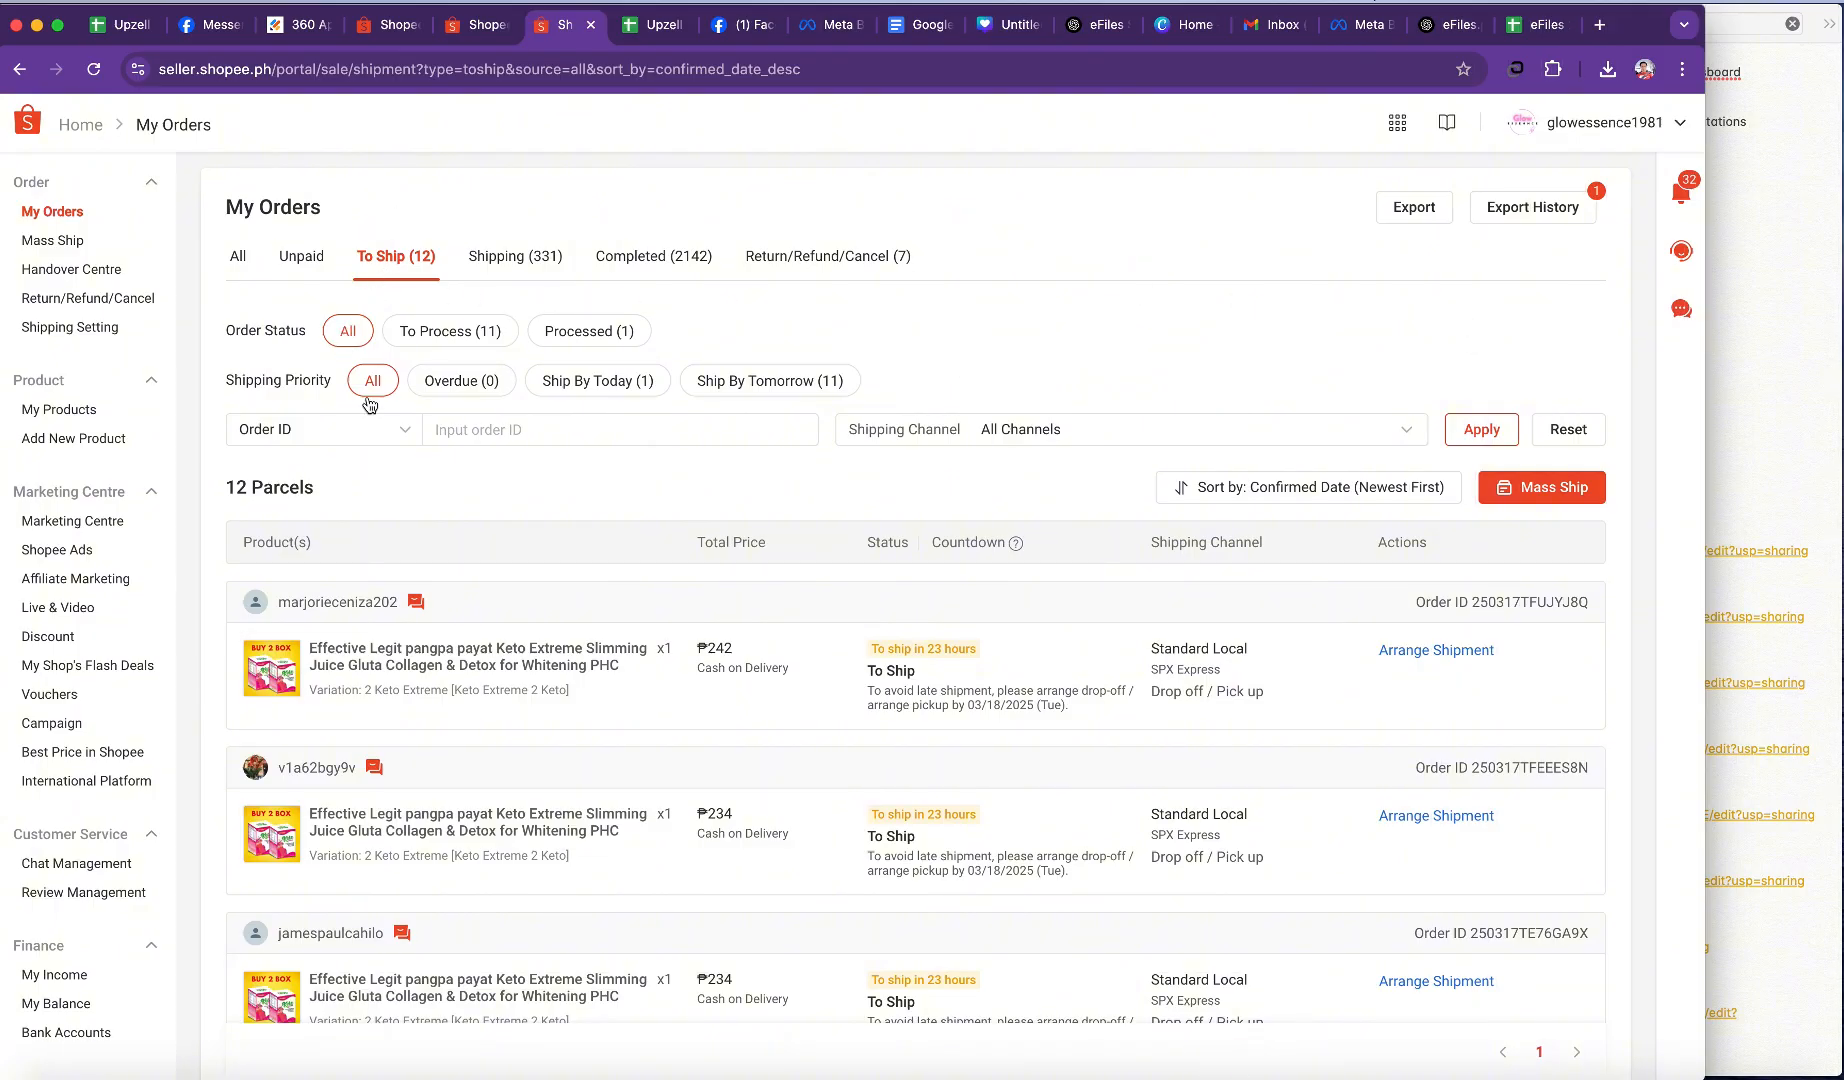
Step: Export the To Ship orders for 2025/02/15 – 2025/03/17 and download the resulting report
click(1413, 210)
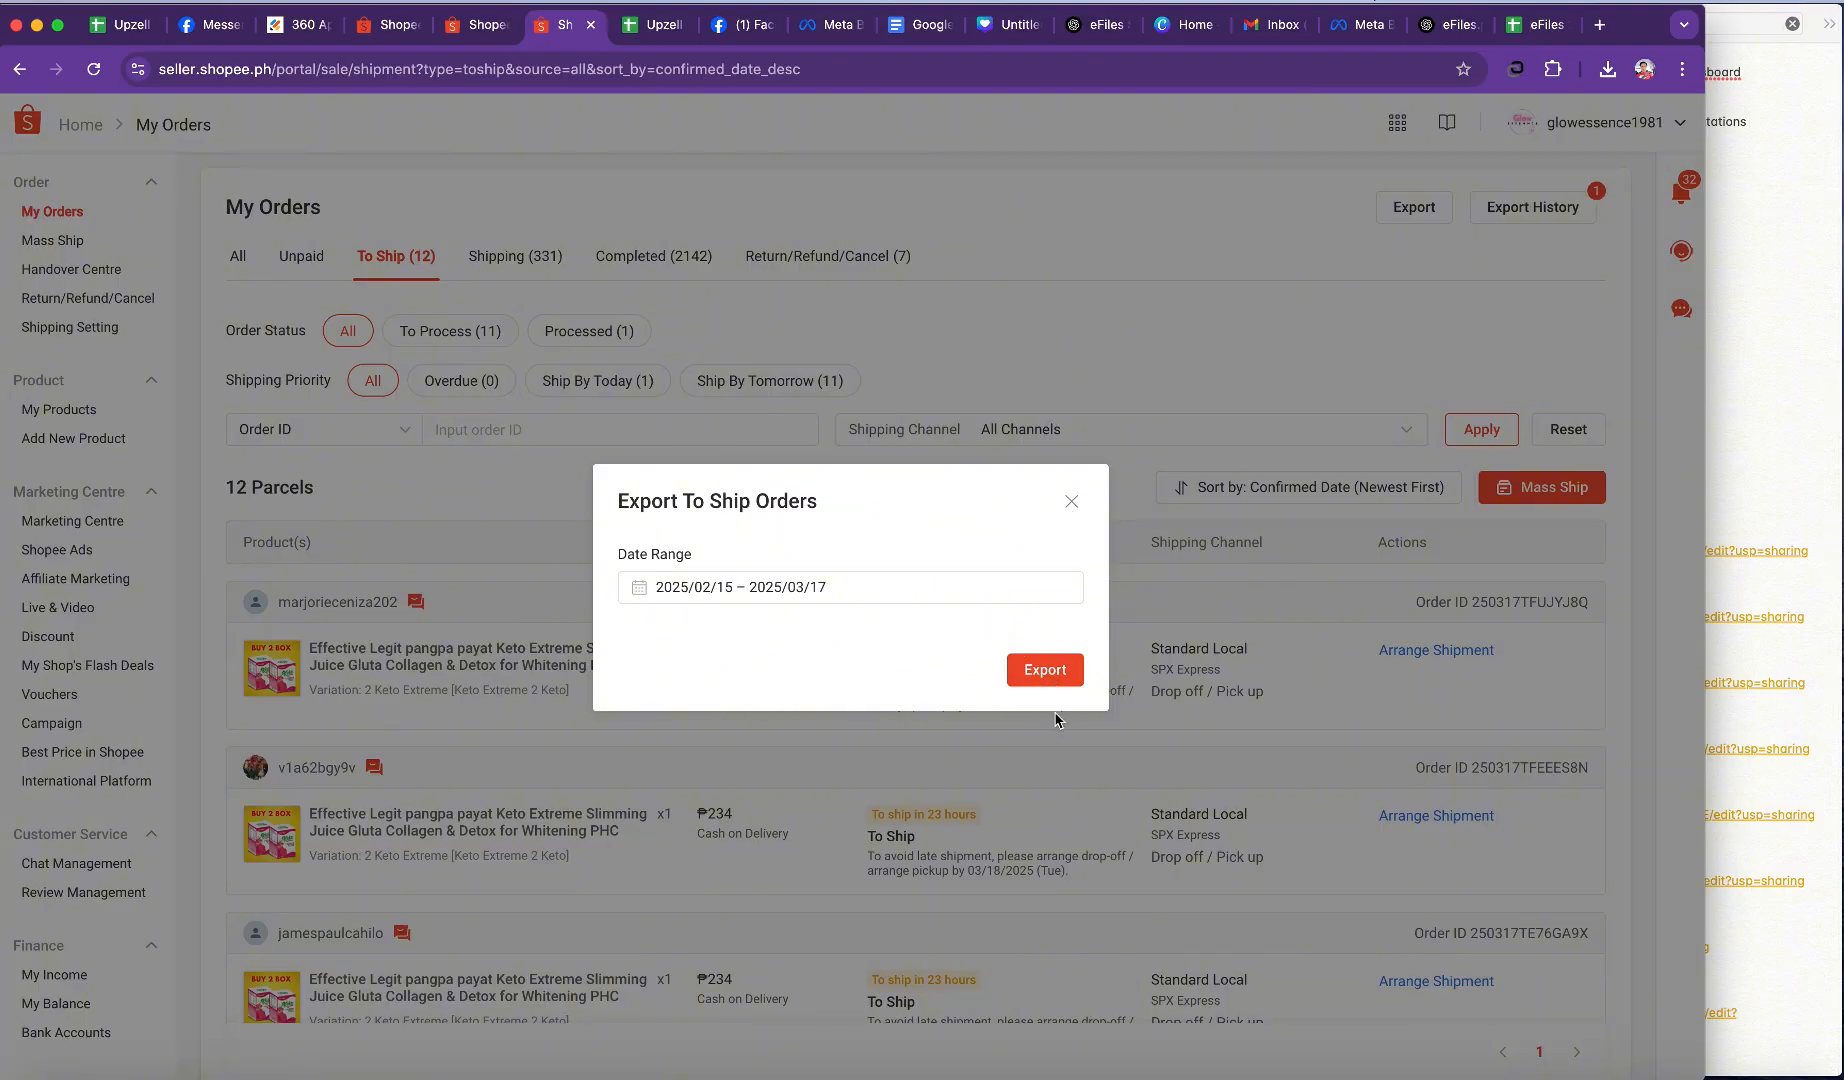
click(1038, 670)
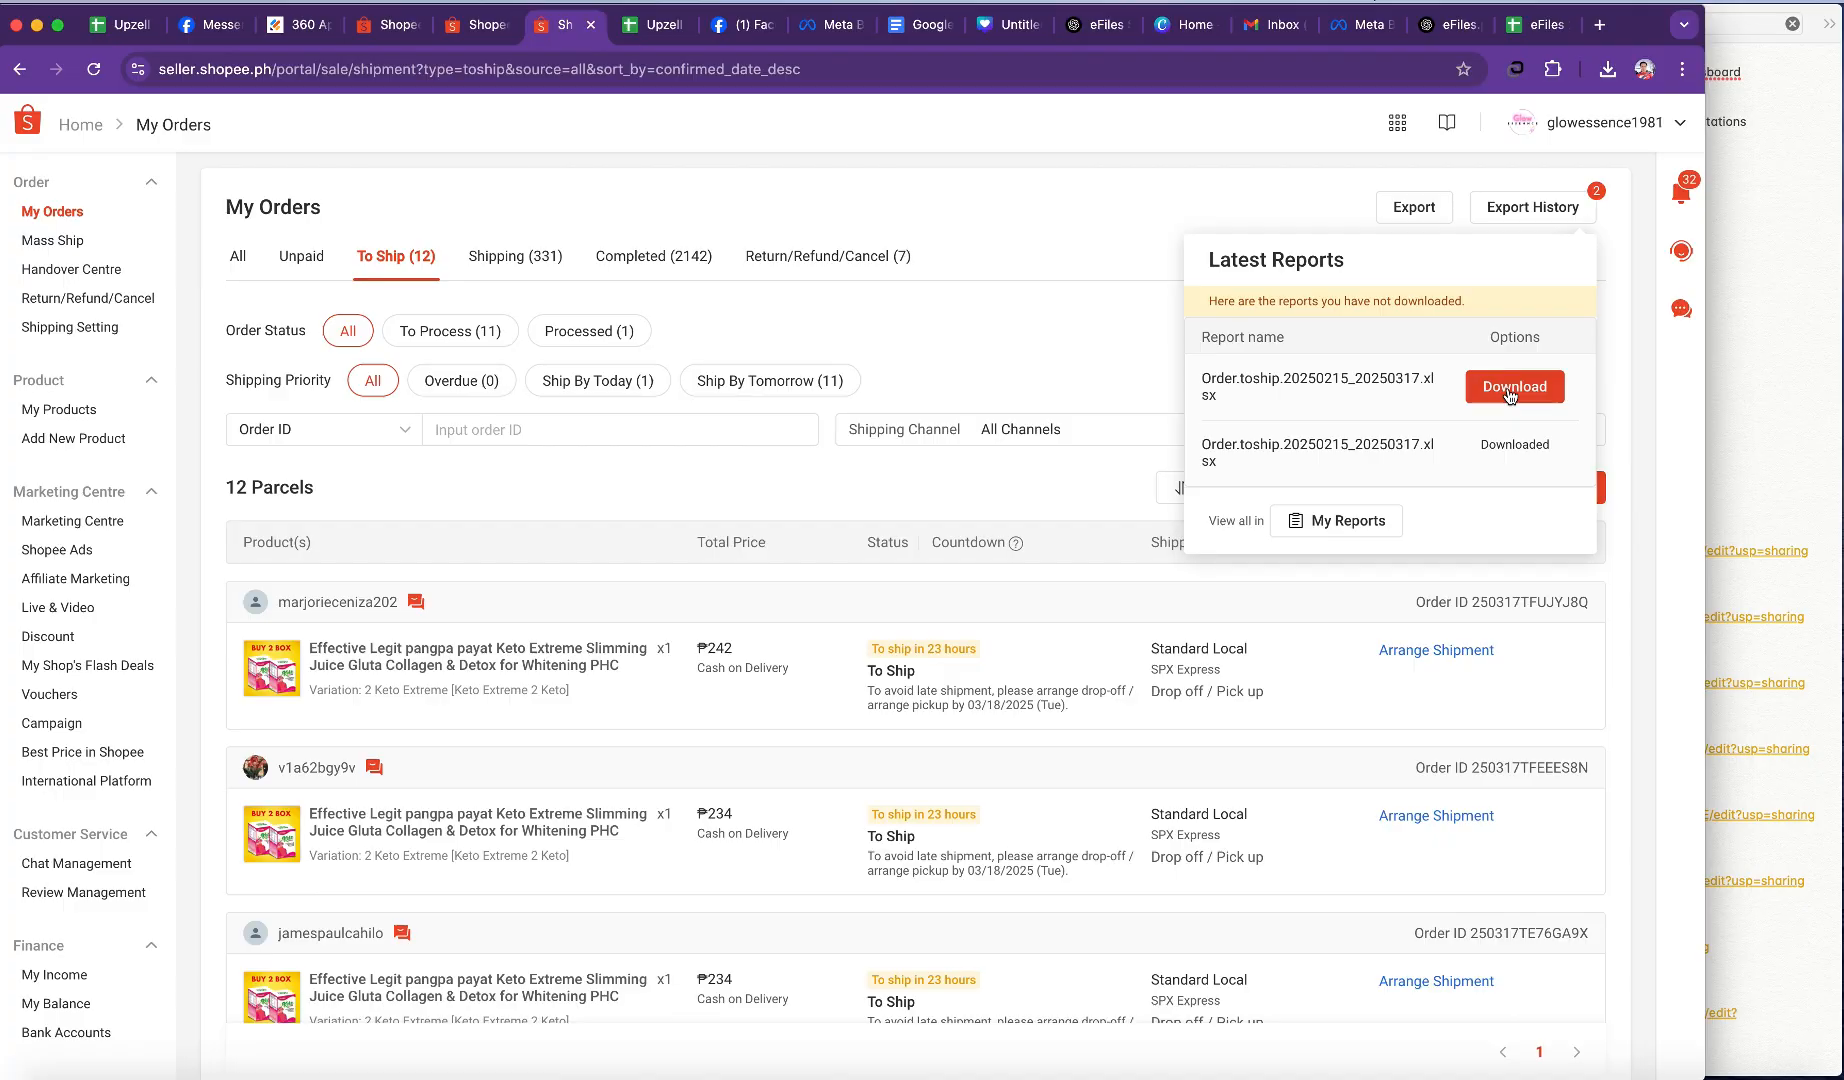
click(1510, 395)
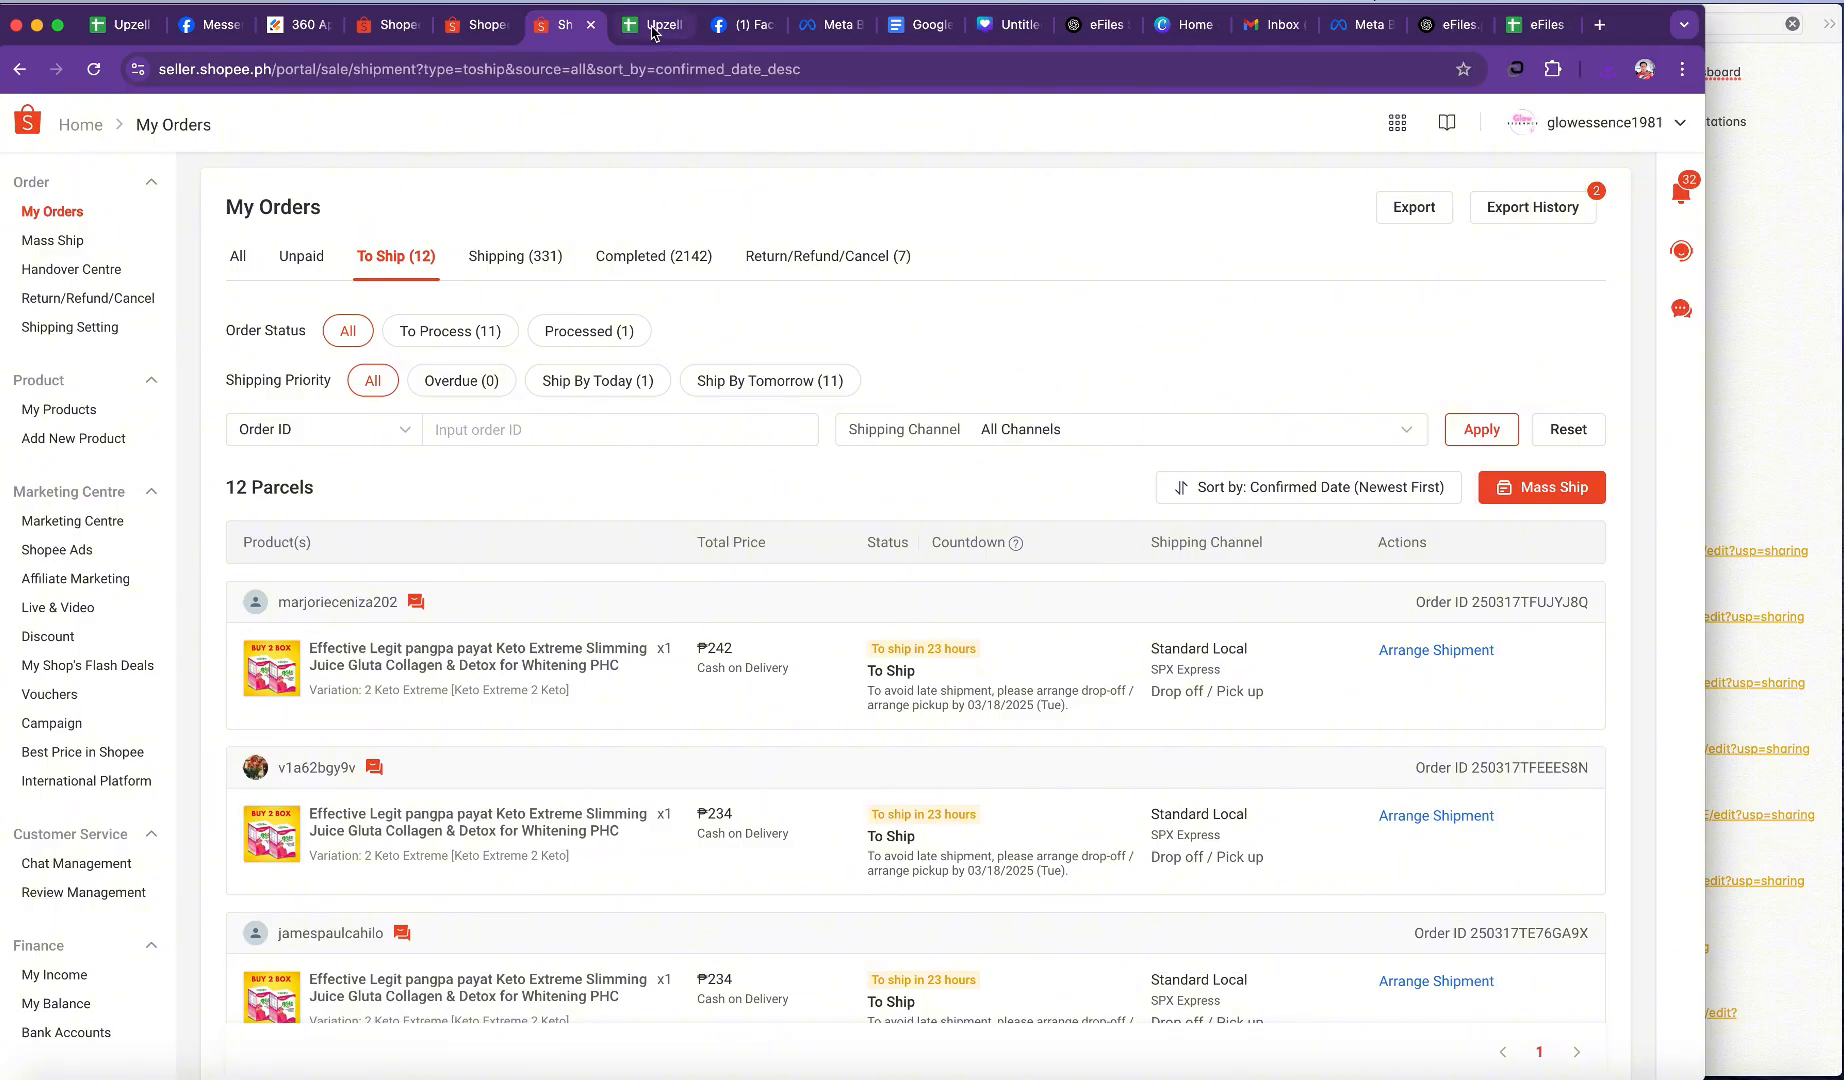
Step: Switch to the Upzell eFiles 2025 <Sukii> spreadsheet in Google Sheets and upload Order.toship.20250215_20250317 (2).xlsx from Downloads for import
click(652, 28)
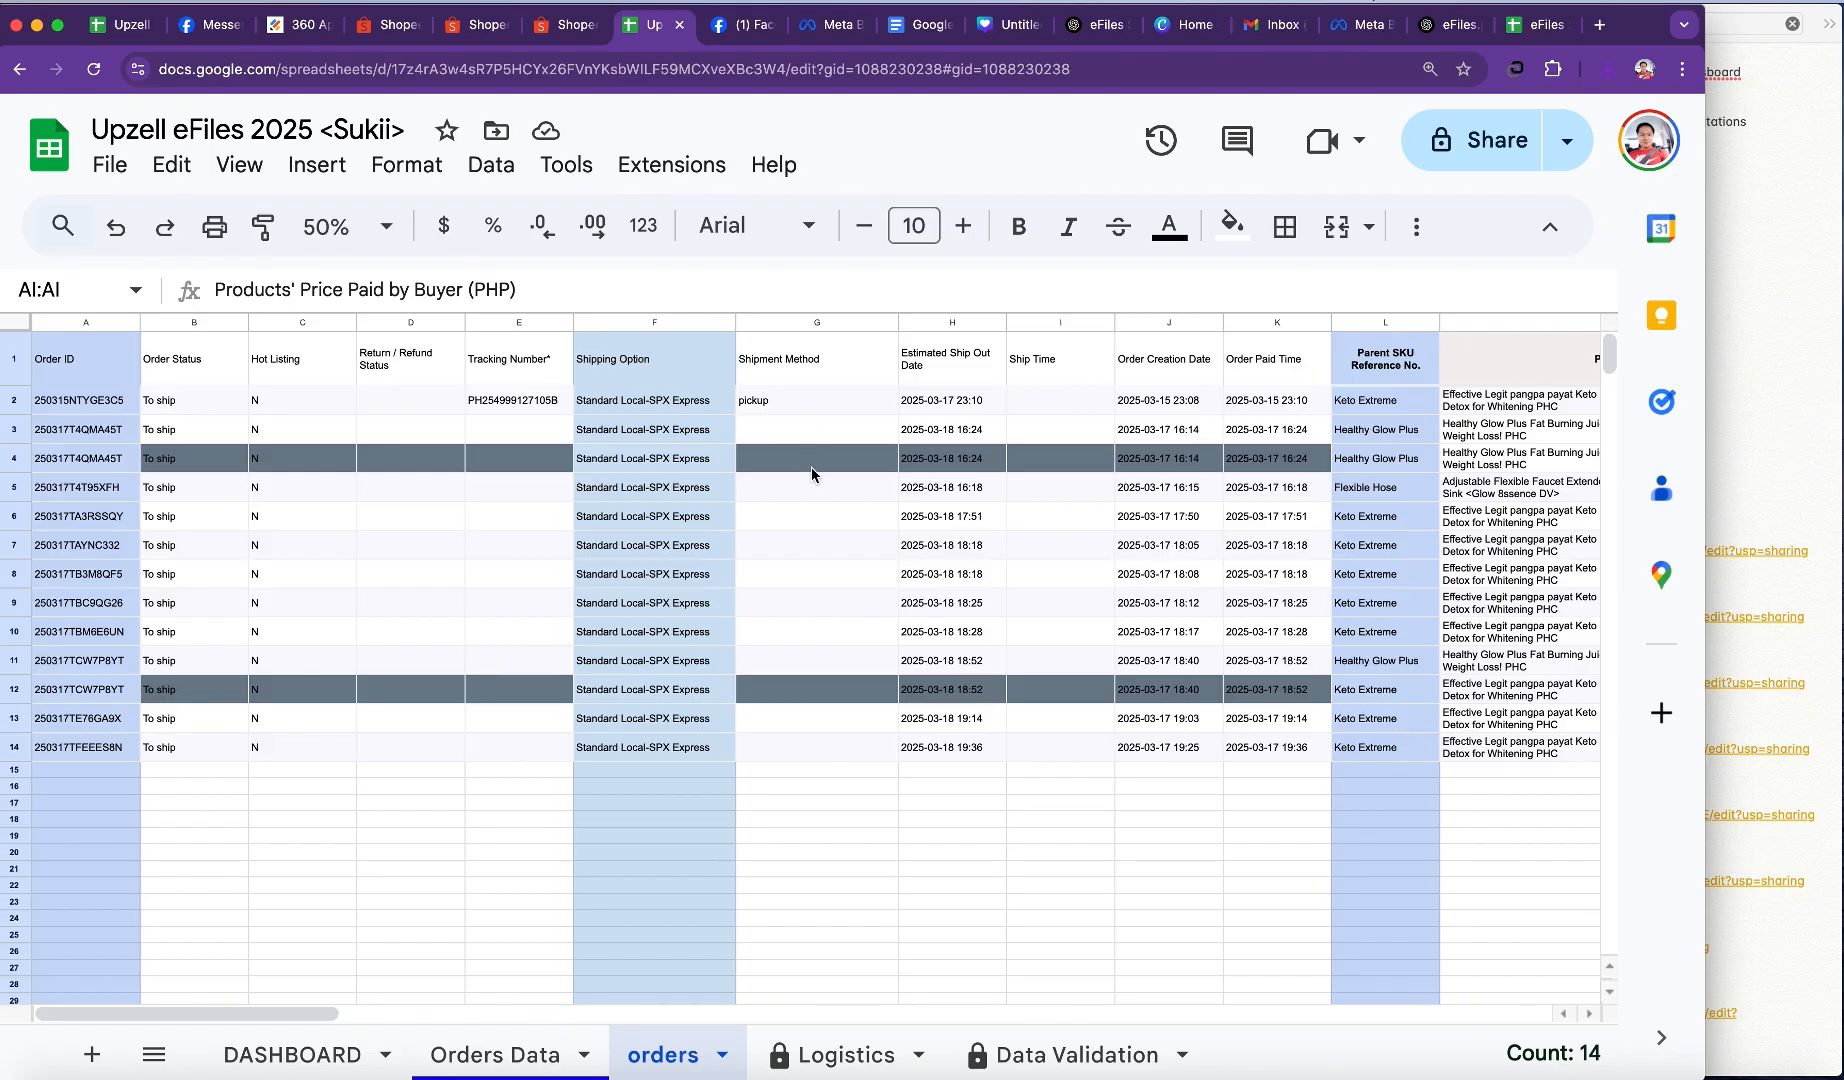
click(112, 165)
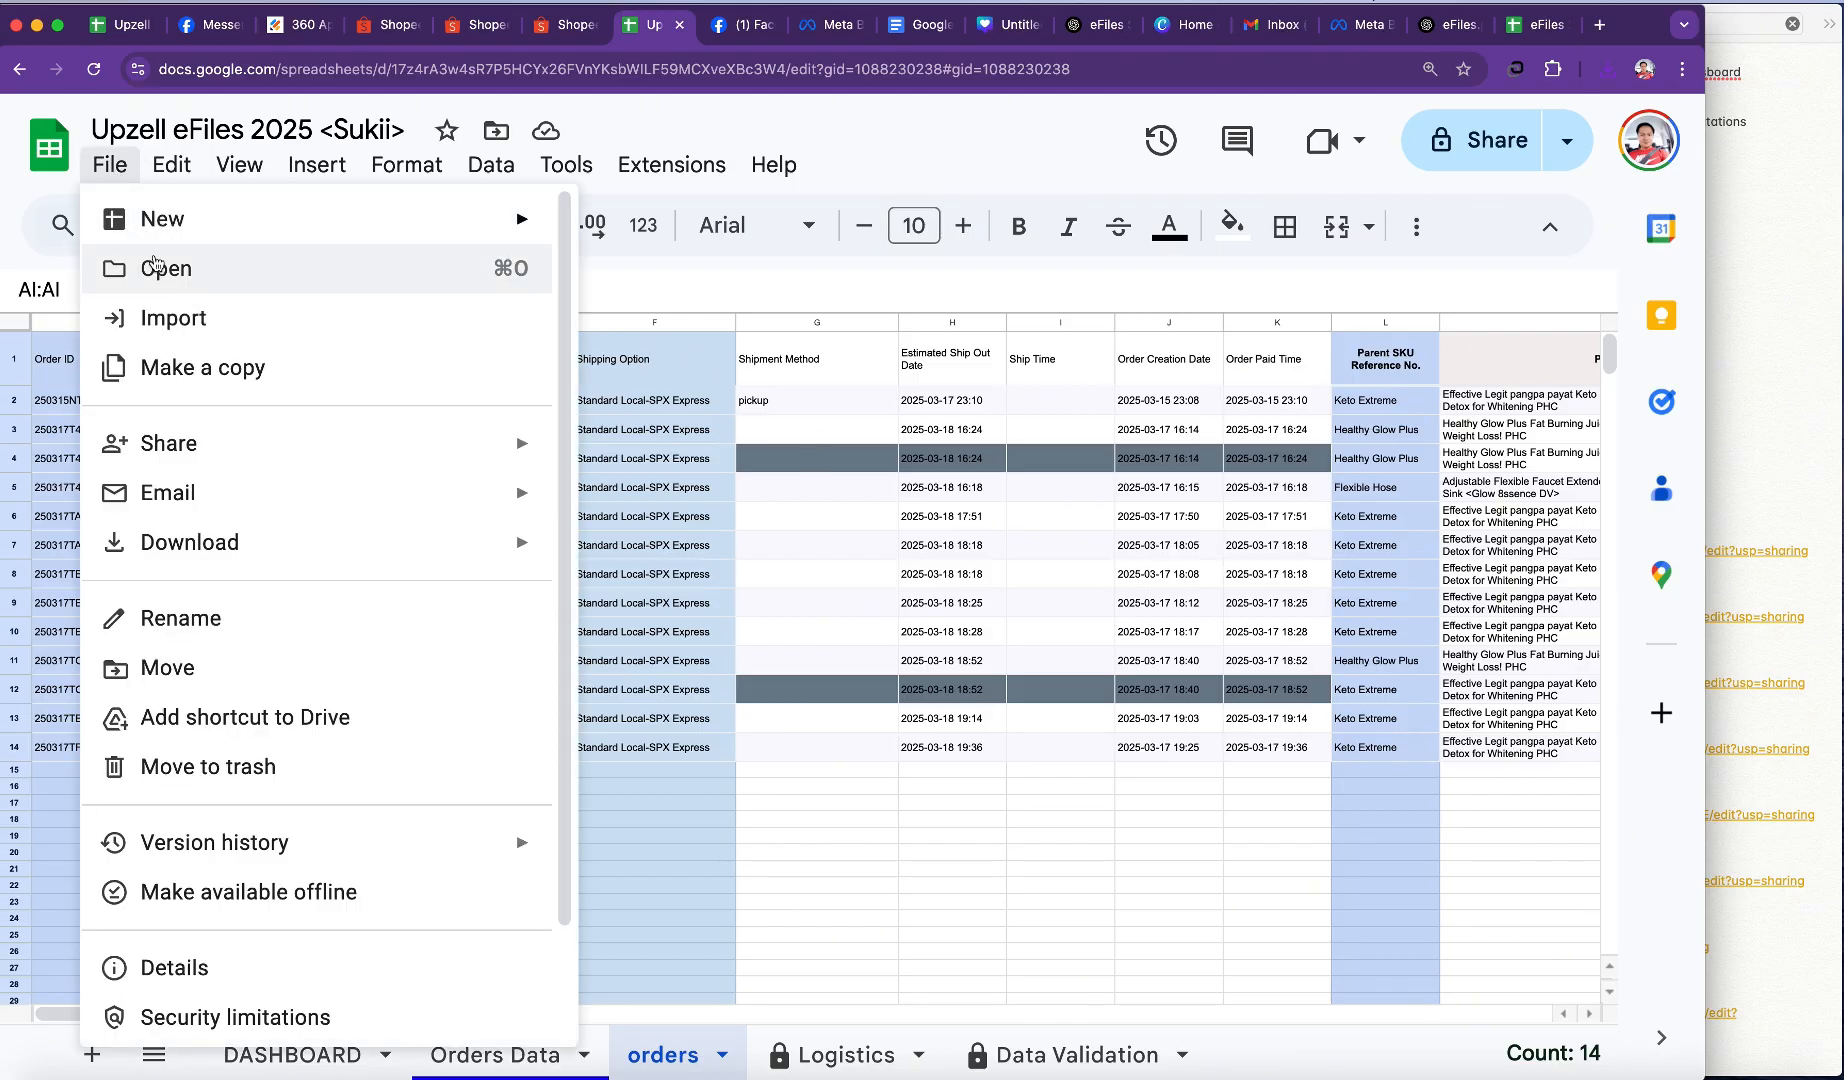
click(166, 315)
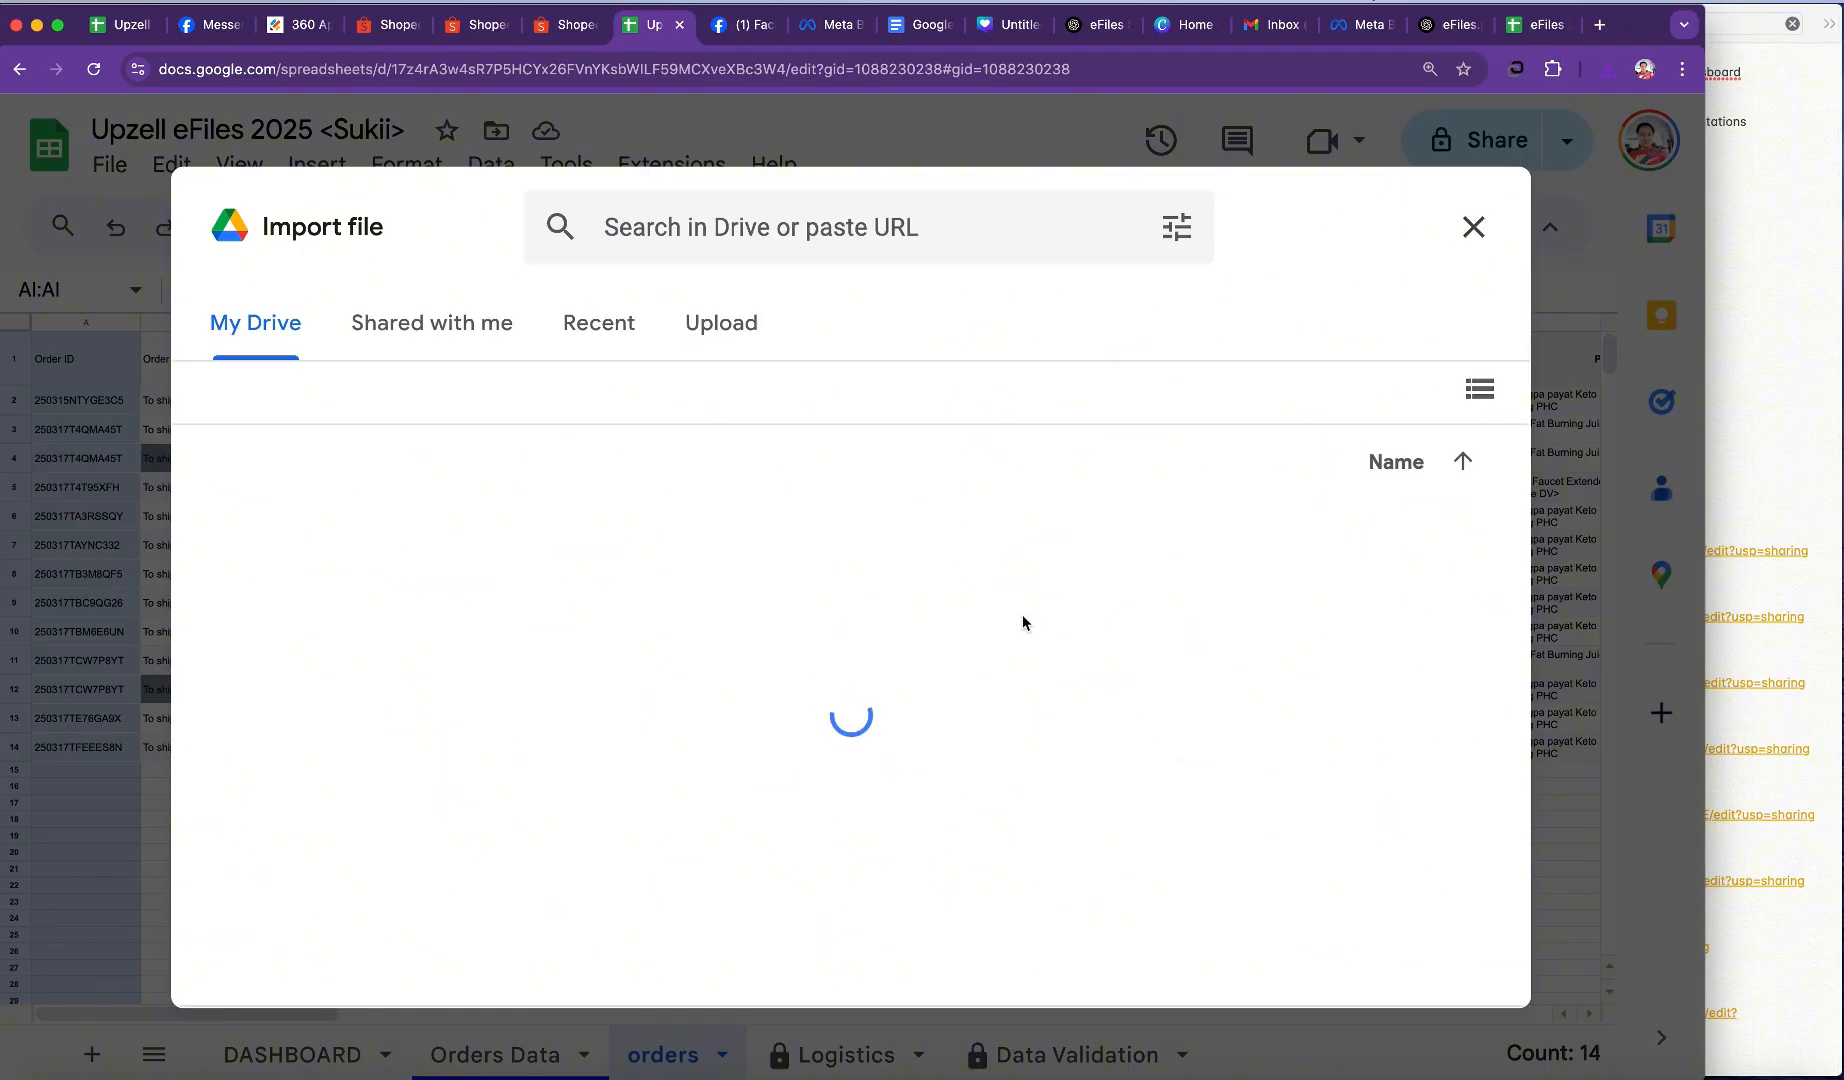
click(737, 330)
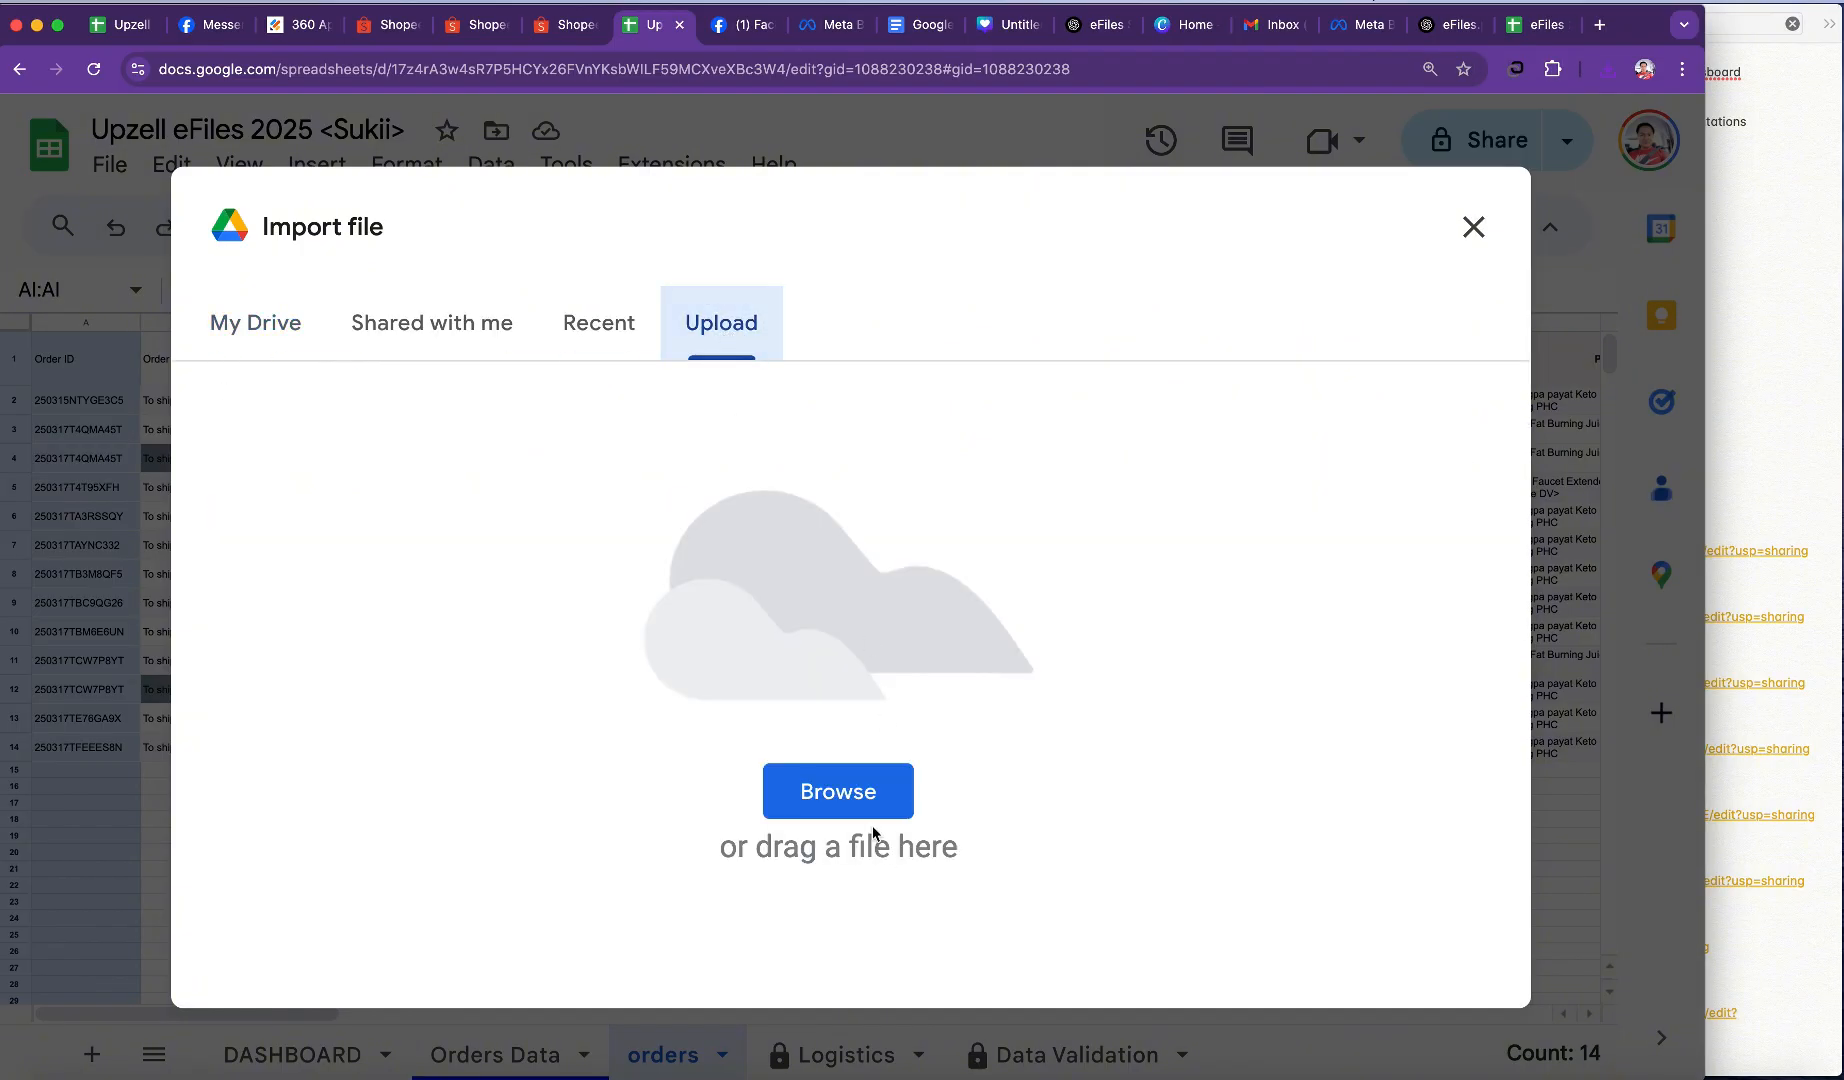
click(840, 790)
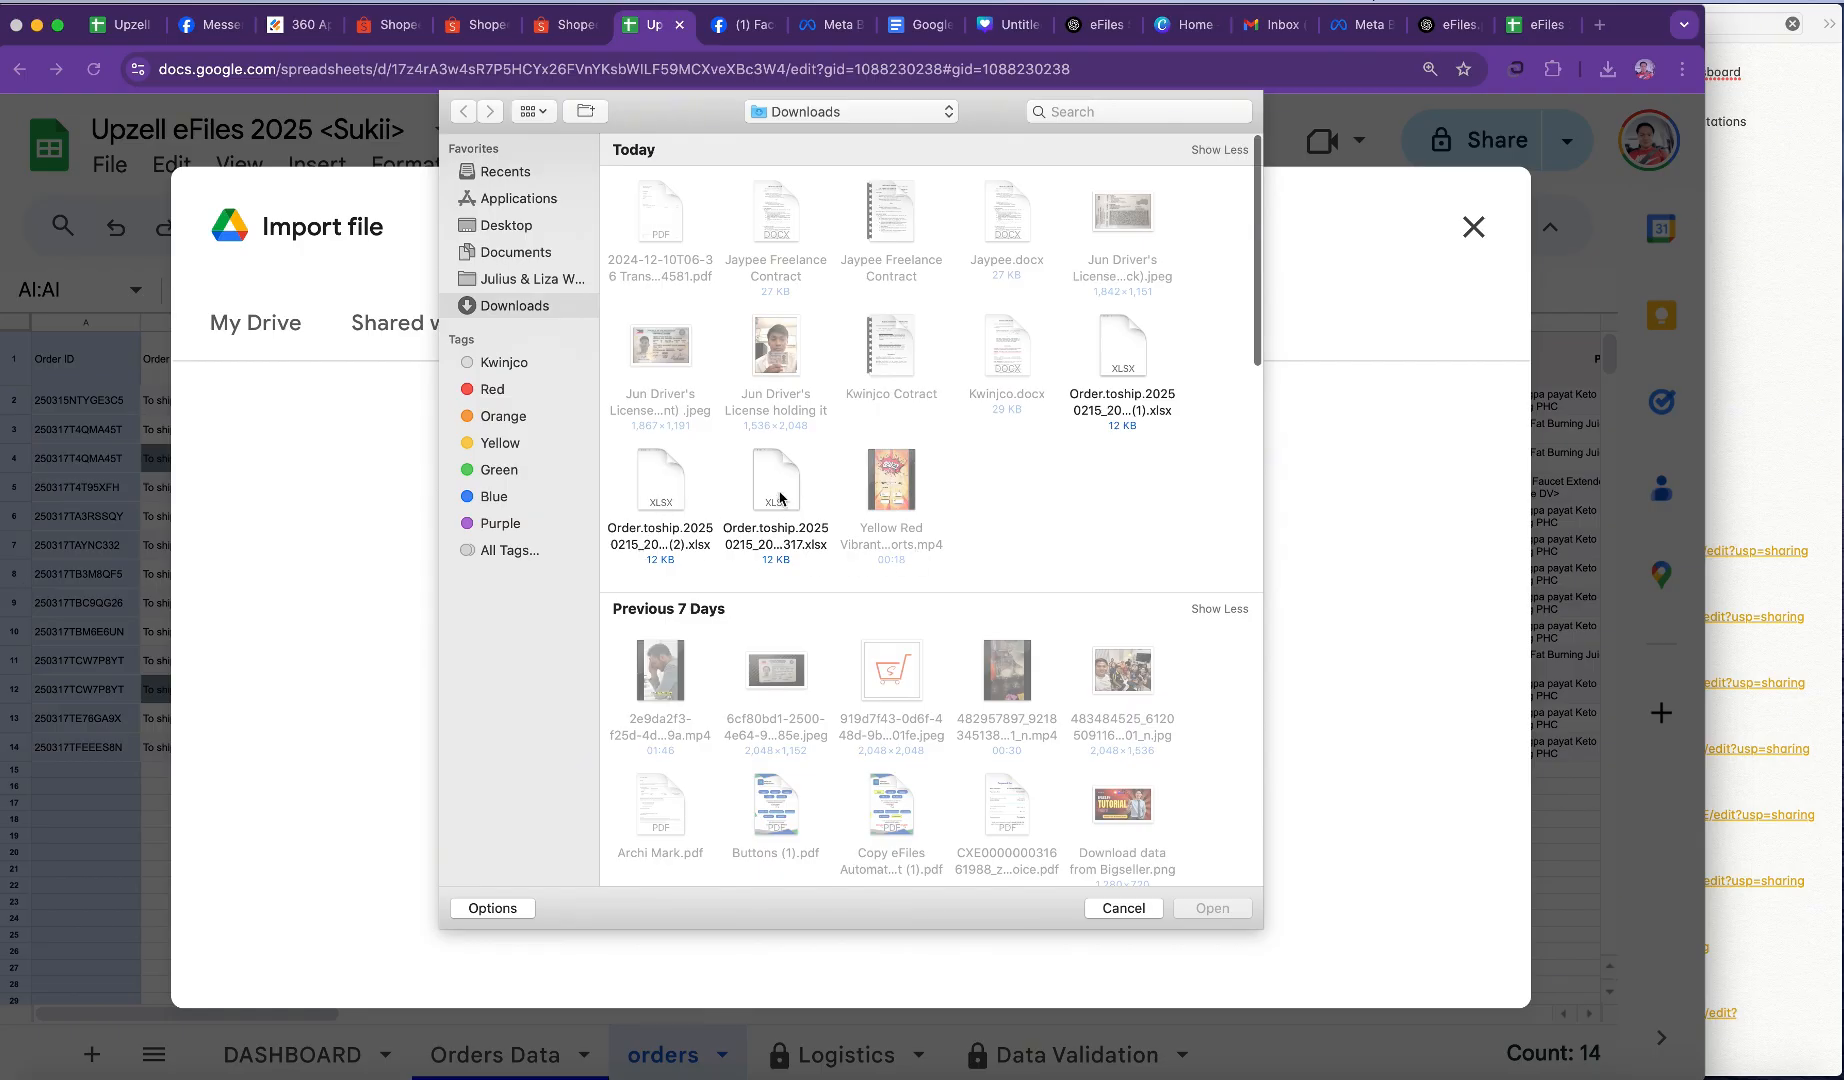
click(662, 492)
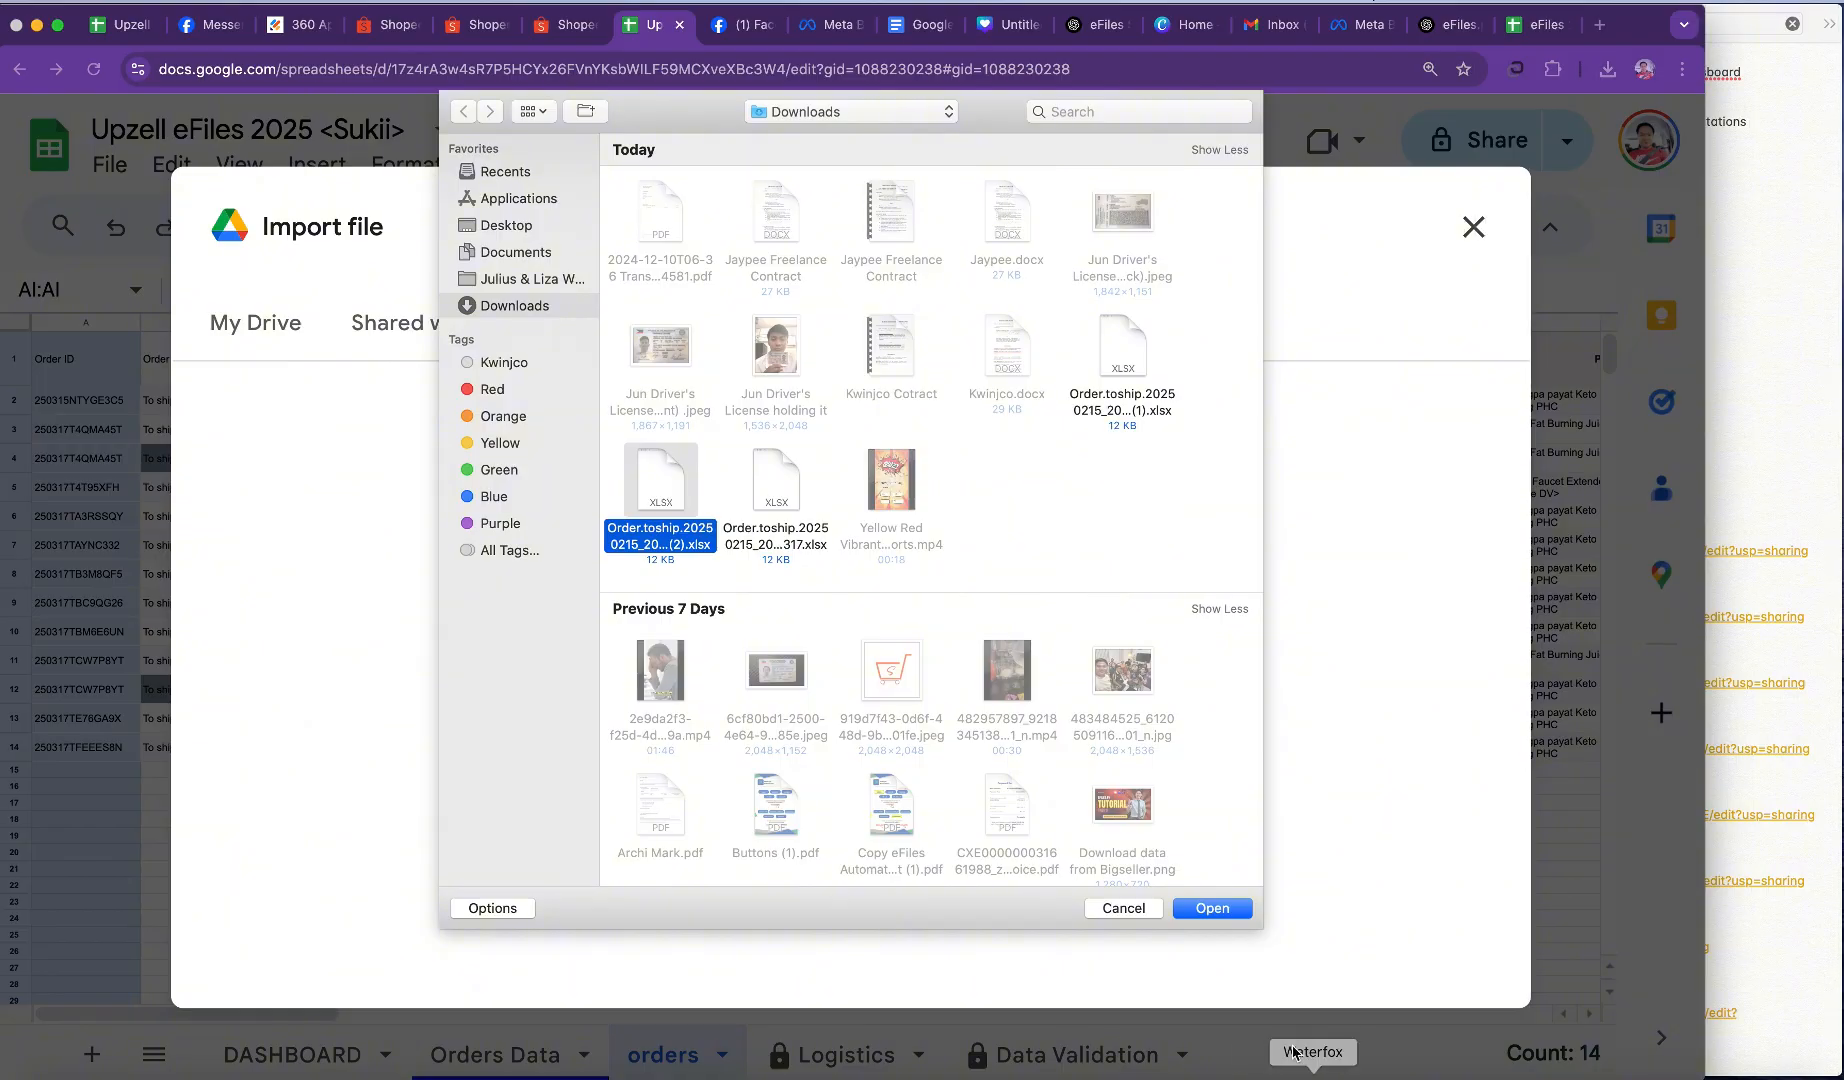
click(1215, 909)
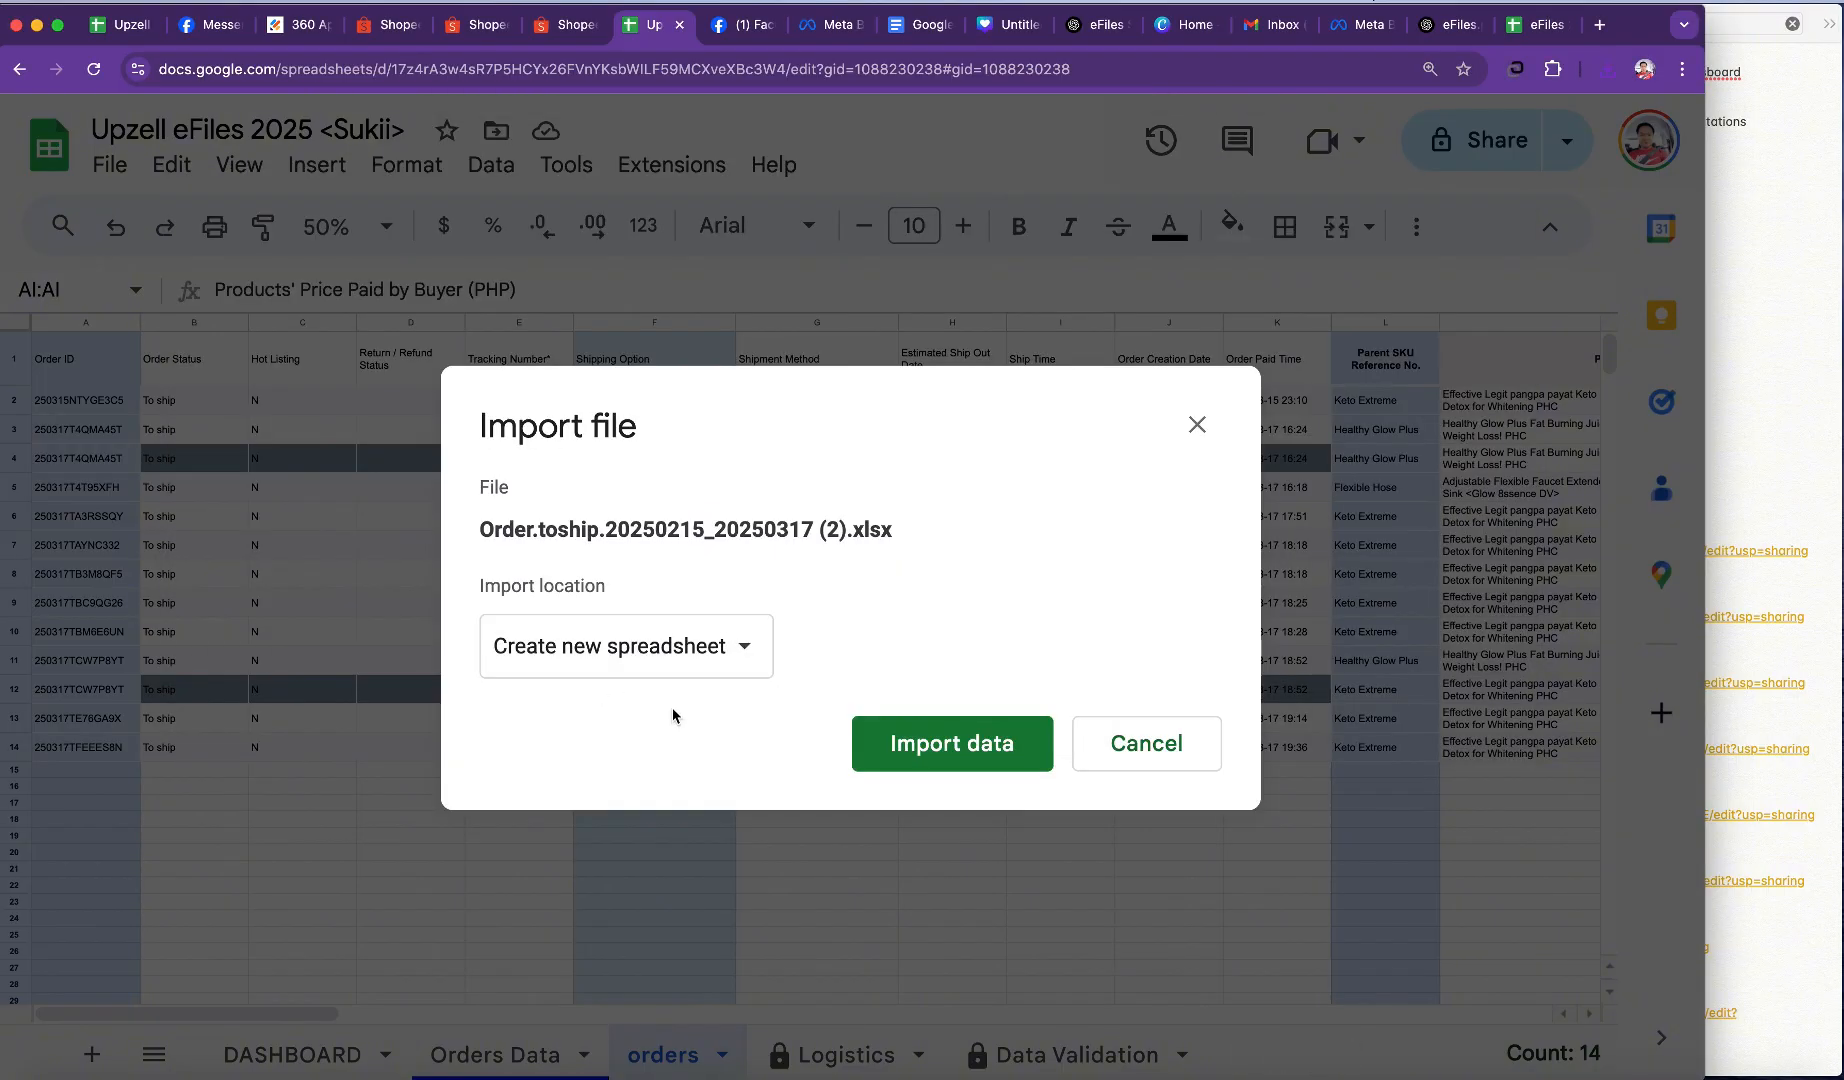
Step: Import the uploaded file as new sheets and move the imported orders (1) sheet directly after the orders sheet
click(705, 652)
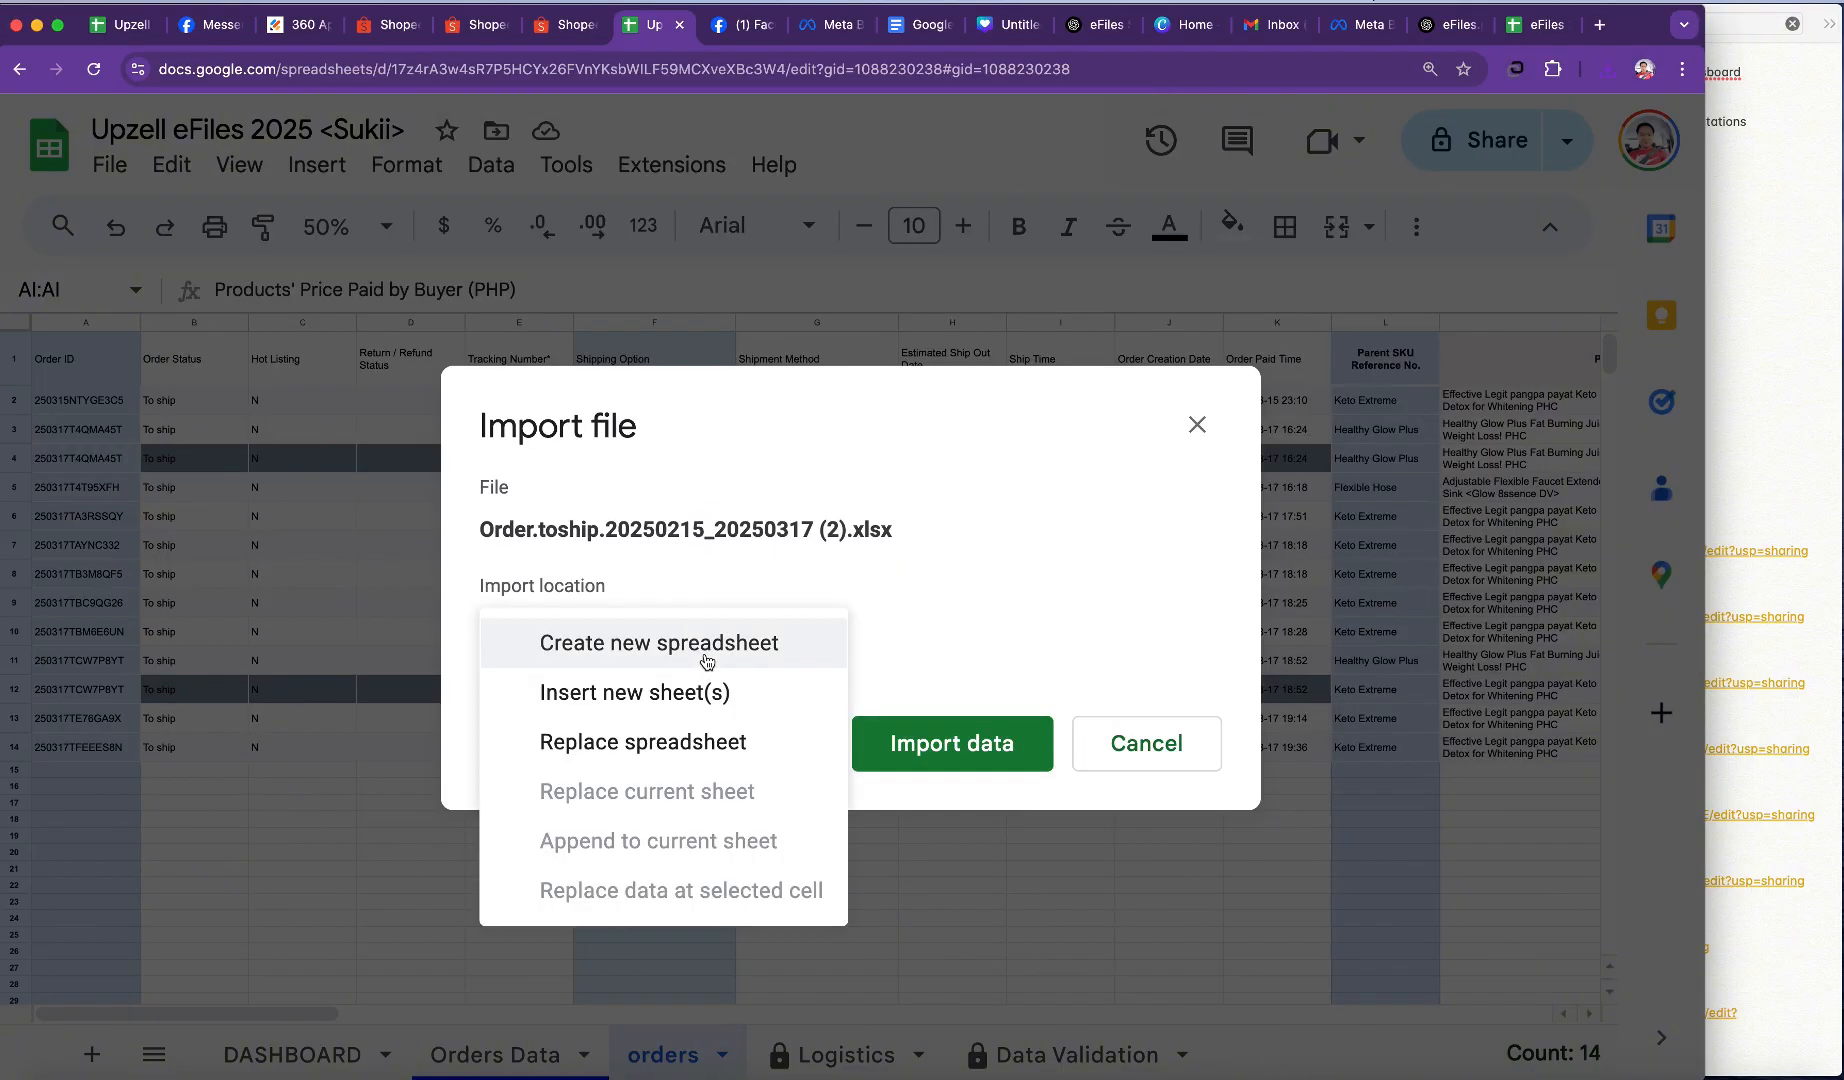
click(635, 693)
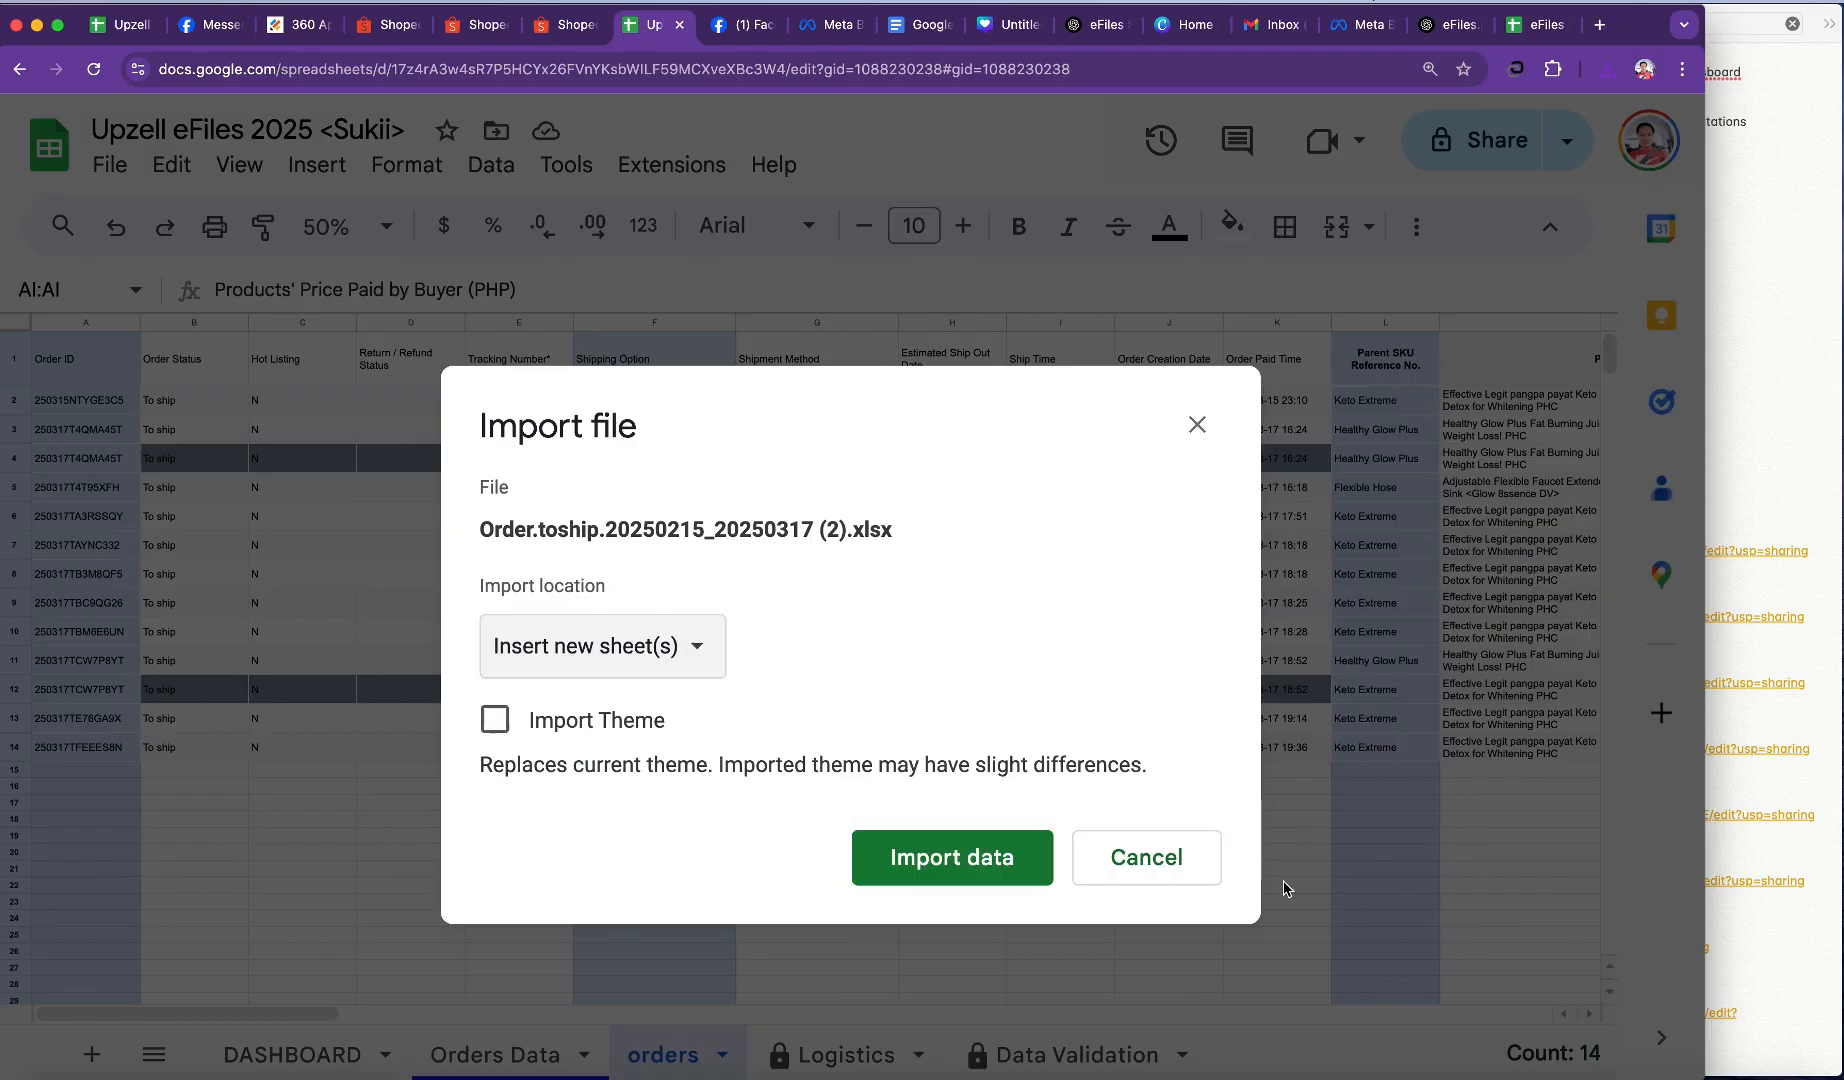
click(933, 868)
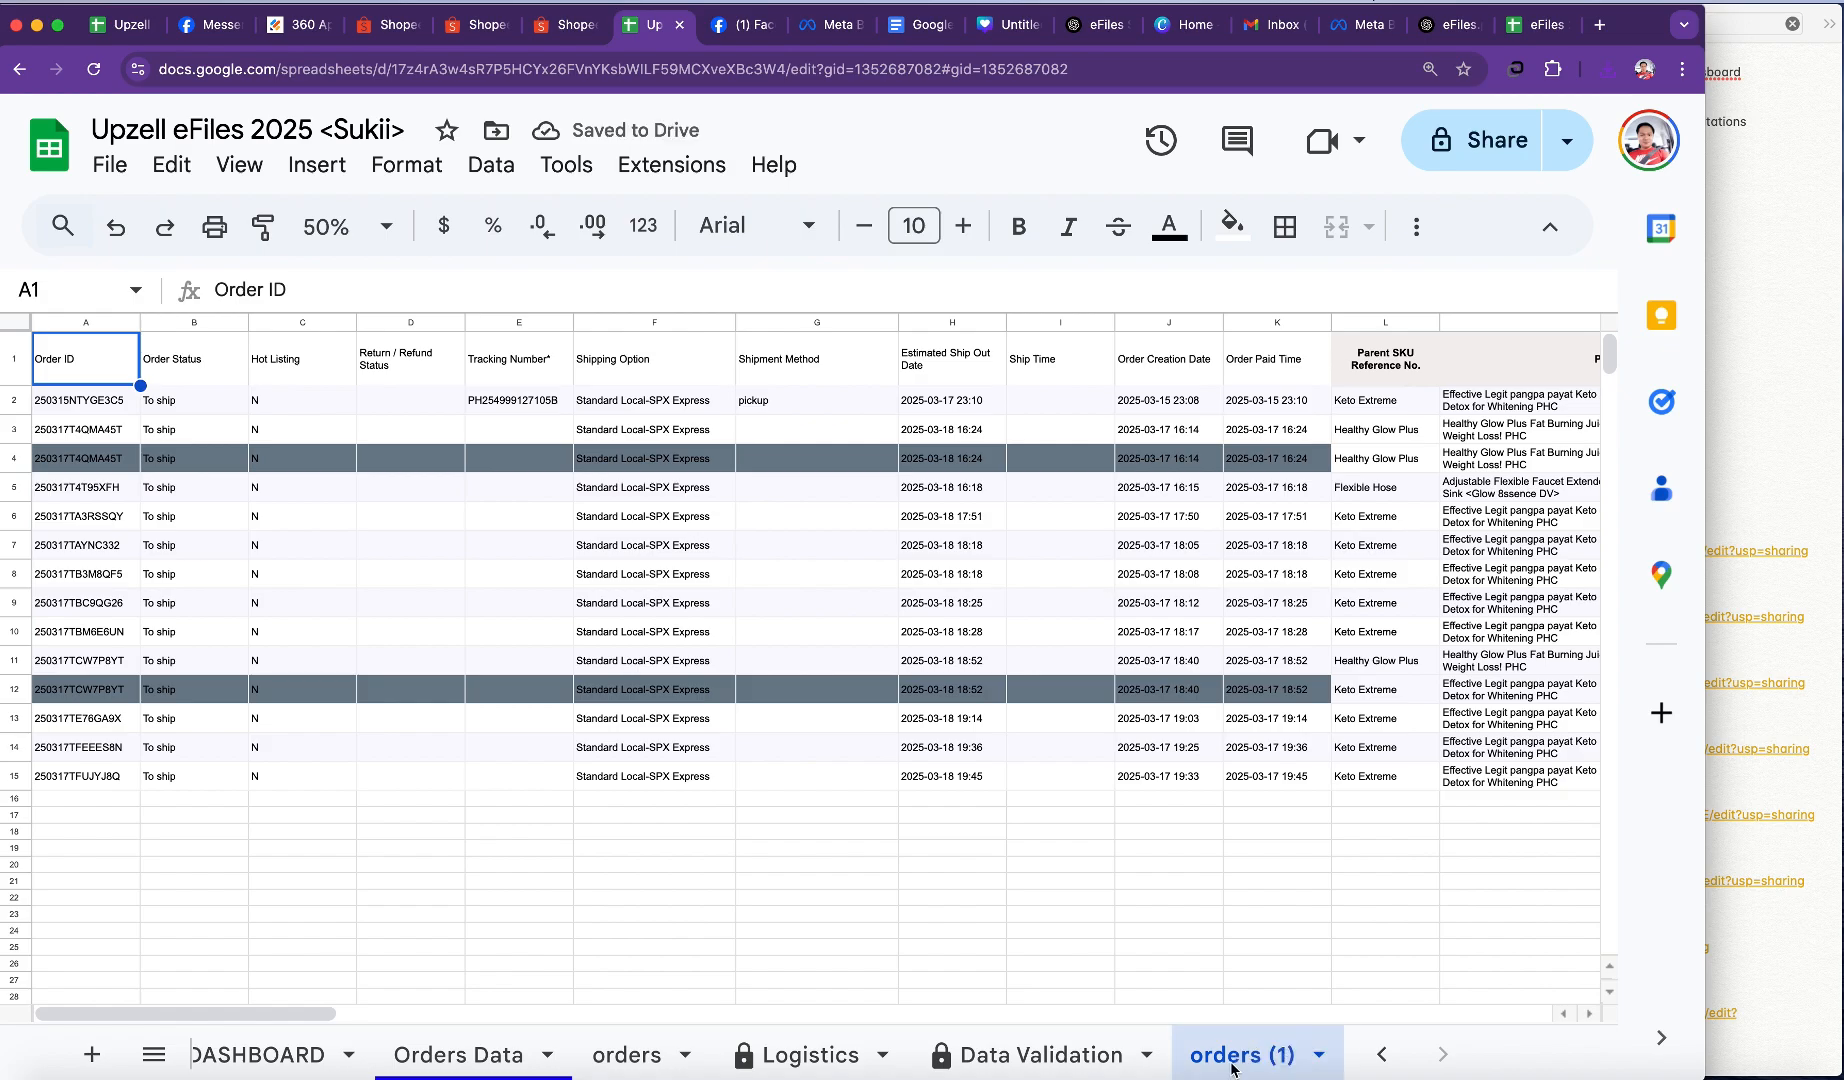
drag(1248, 1056, 775, 1060)
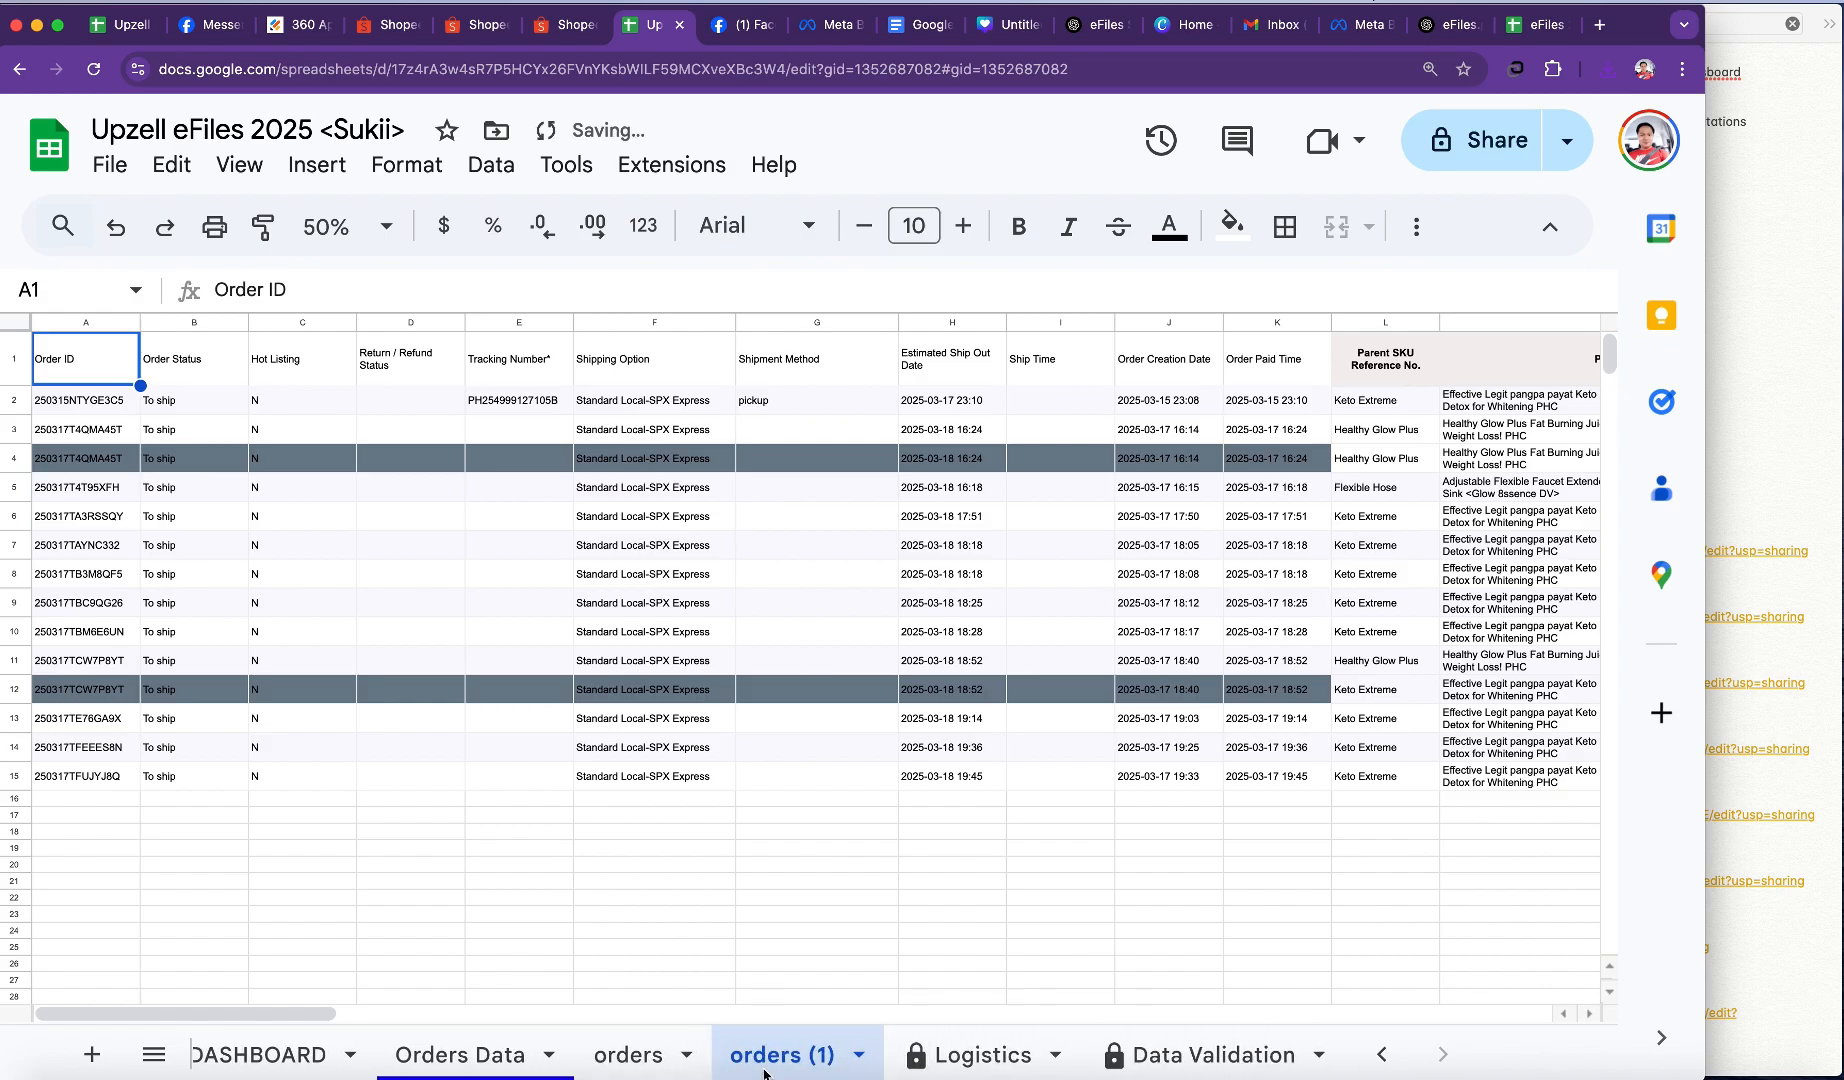
Step: Examine the imported order data across its product, SKU, price and quantity columns, including the last two order IDs
scroll(1193, 610, right, 2)
scroll(1193, 610, right, 5)
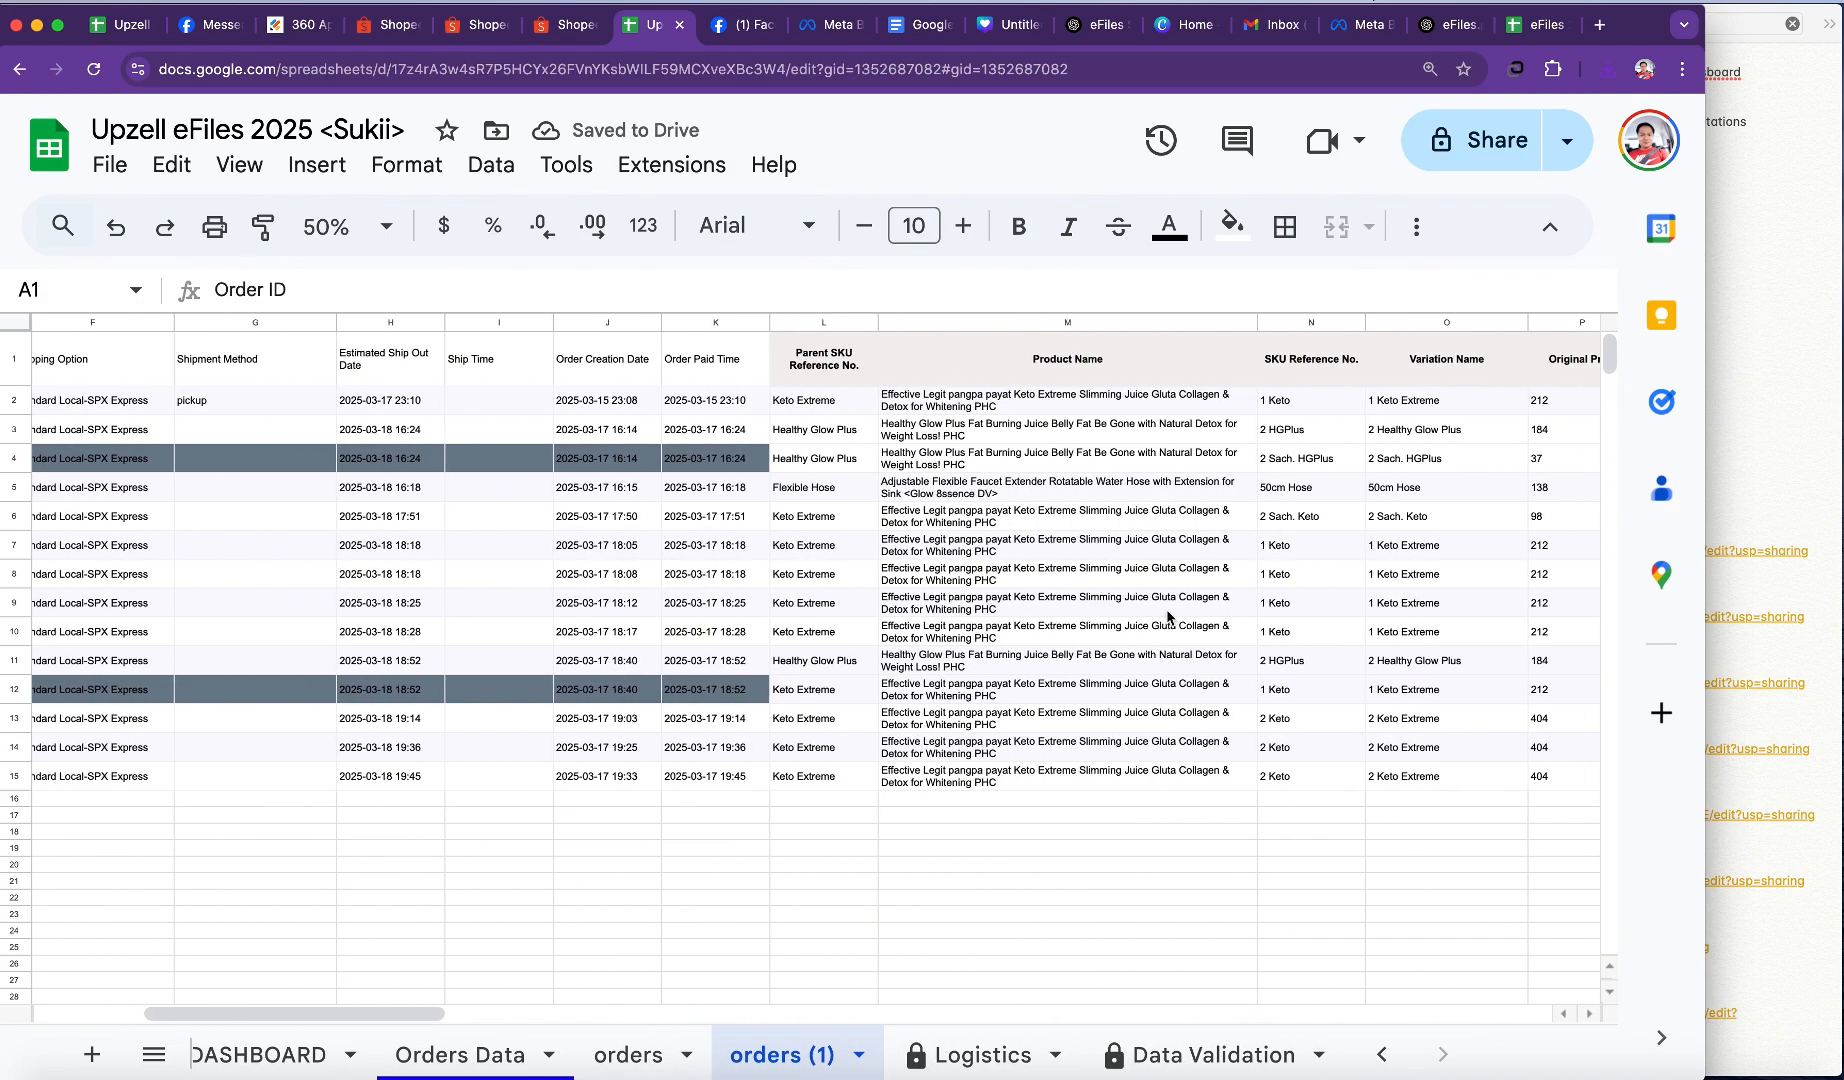
scroll(590, 692, left, 7)
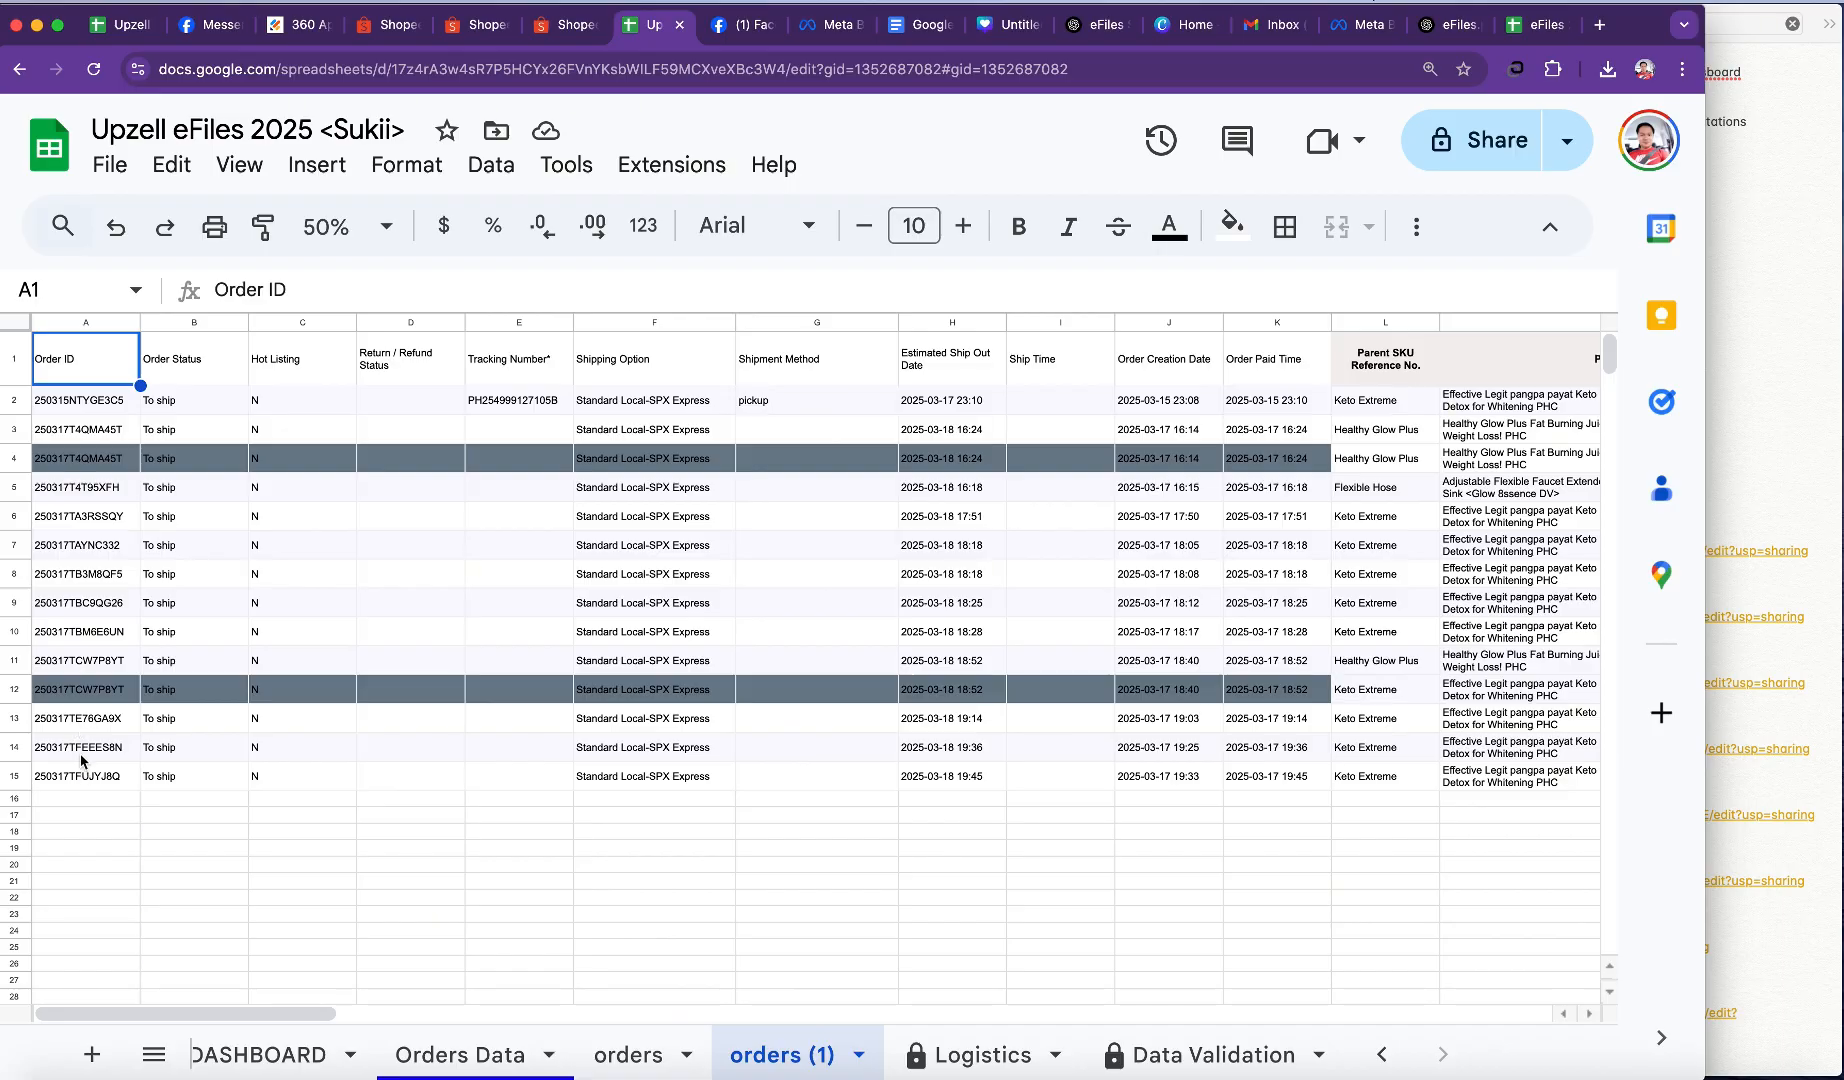
drag(82, 752, 79, 782)
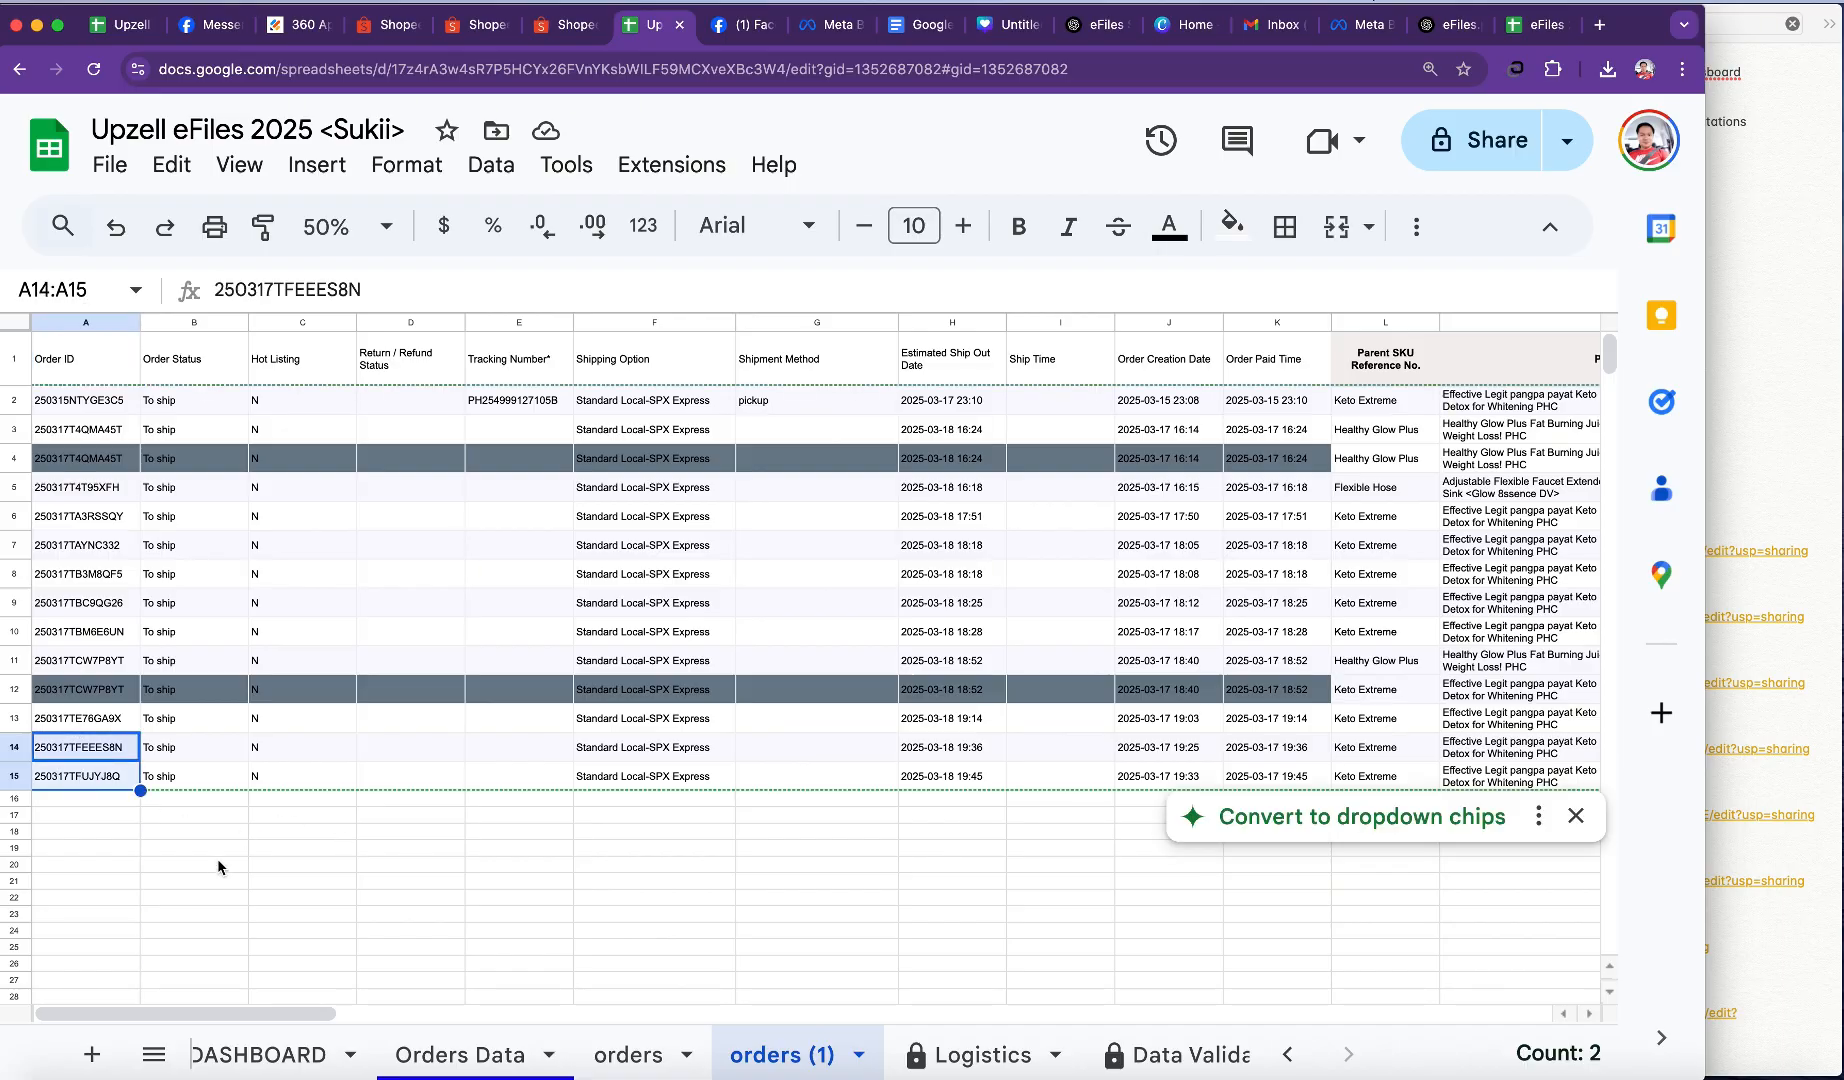
click(206, 915)
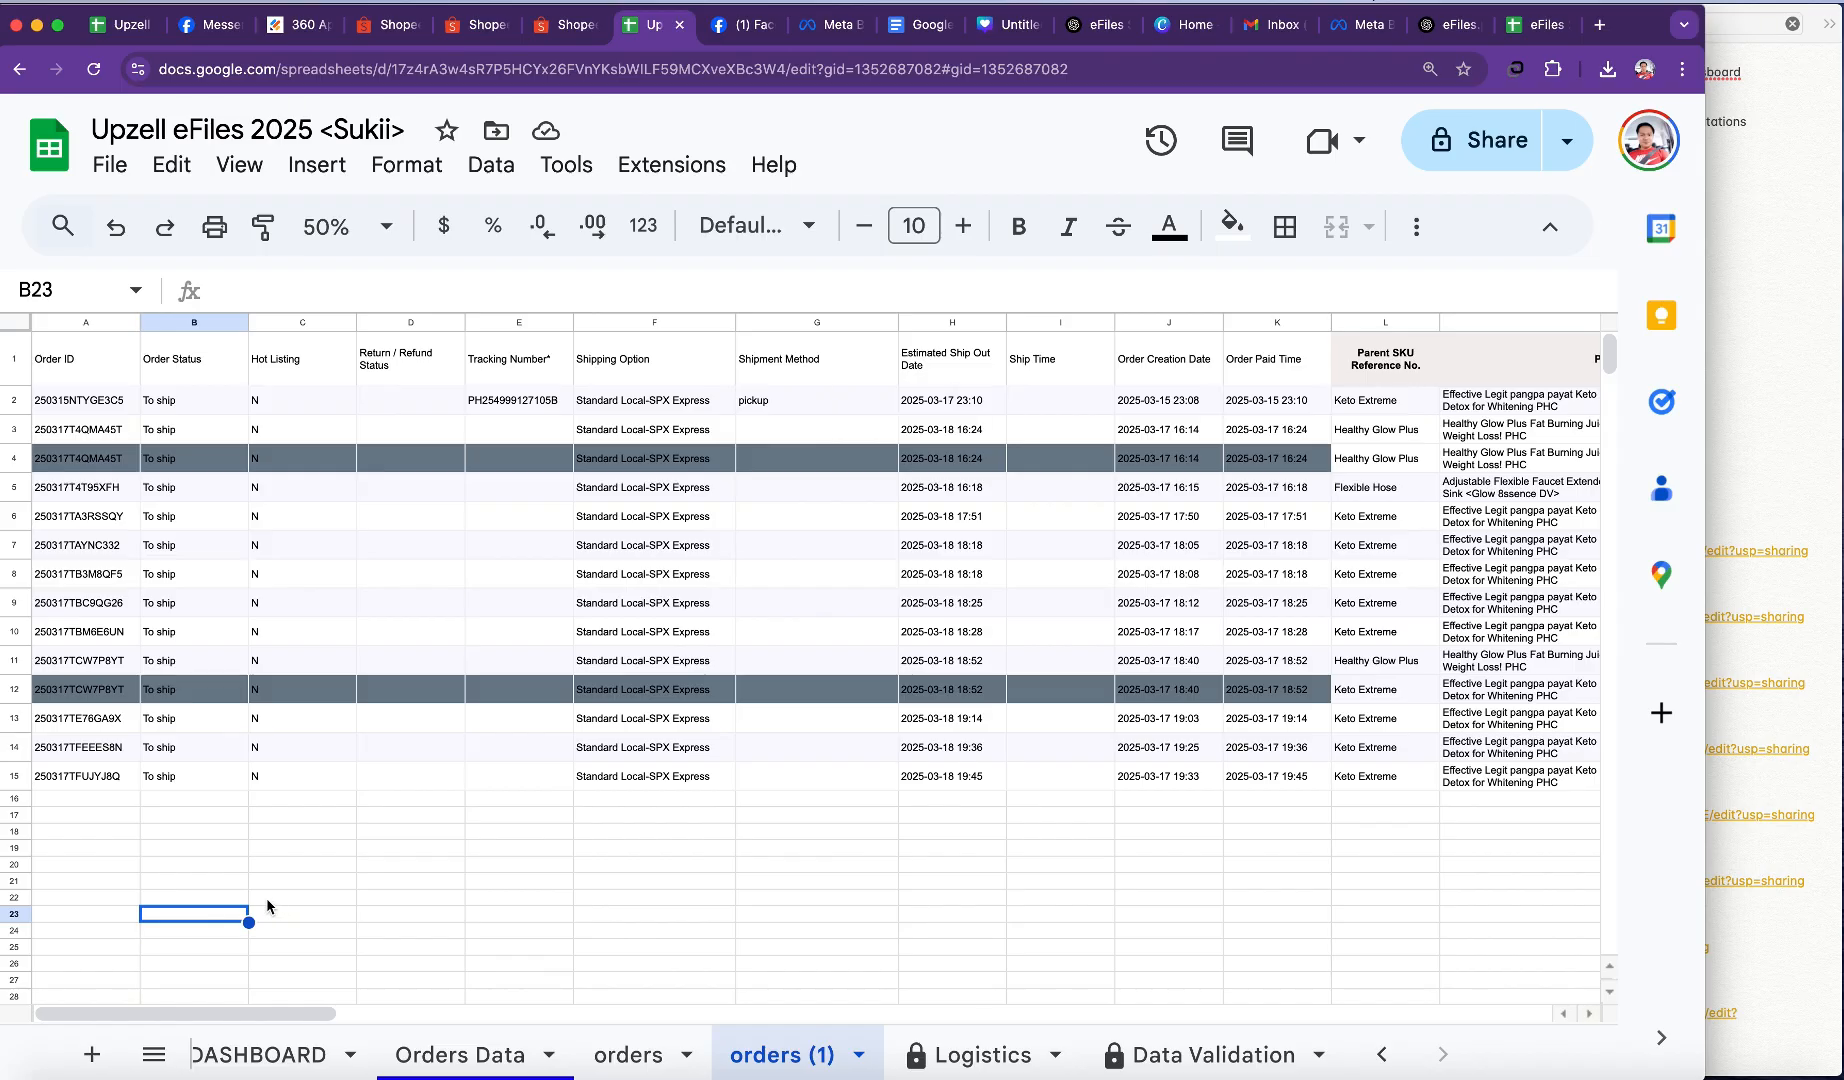
scroll(918, 621, right, 3)
scroll(741, 592, right, 6)
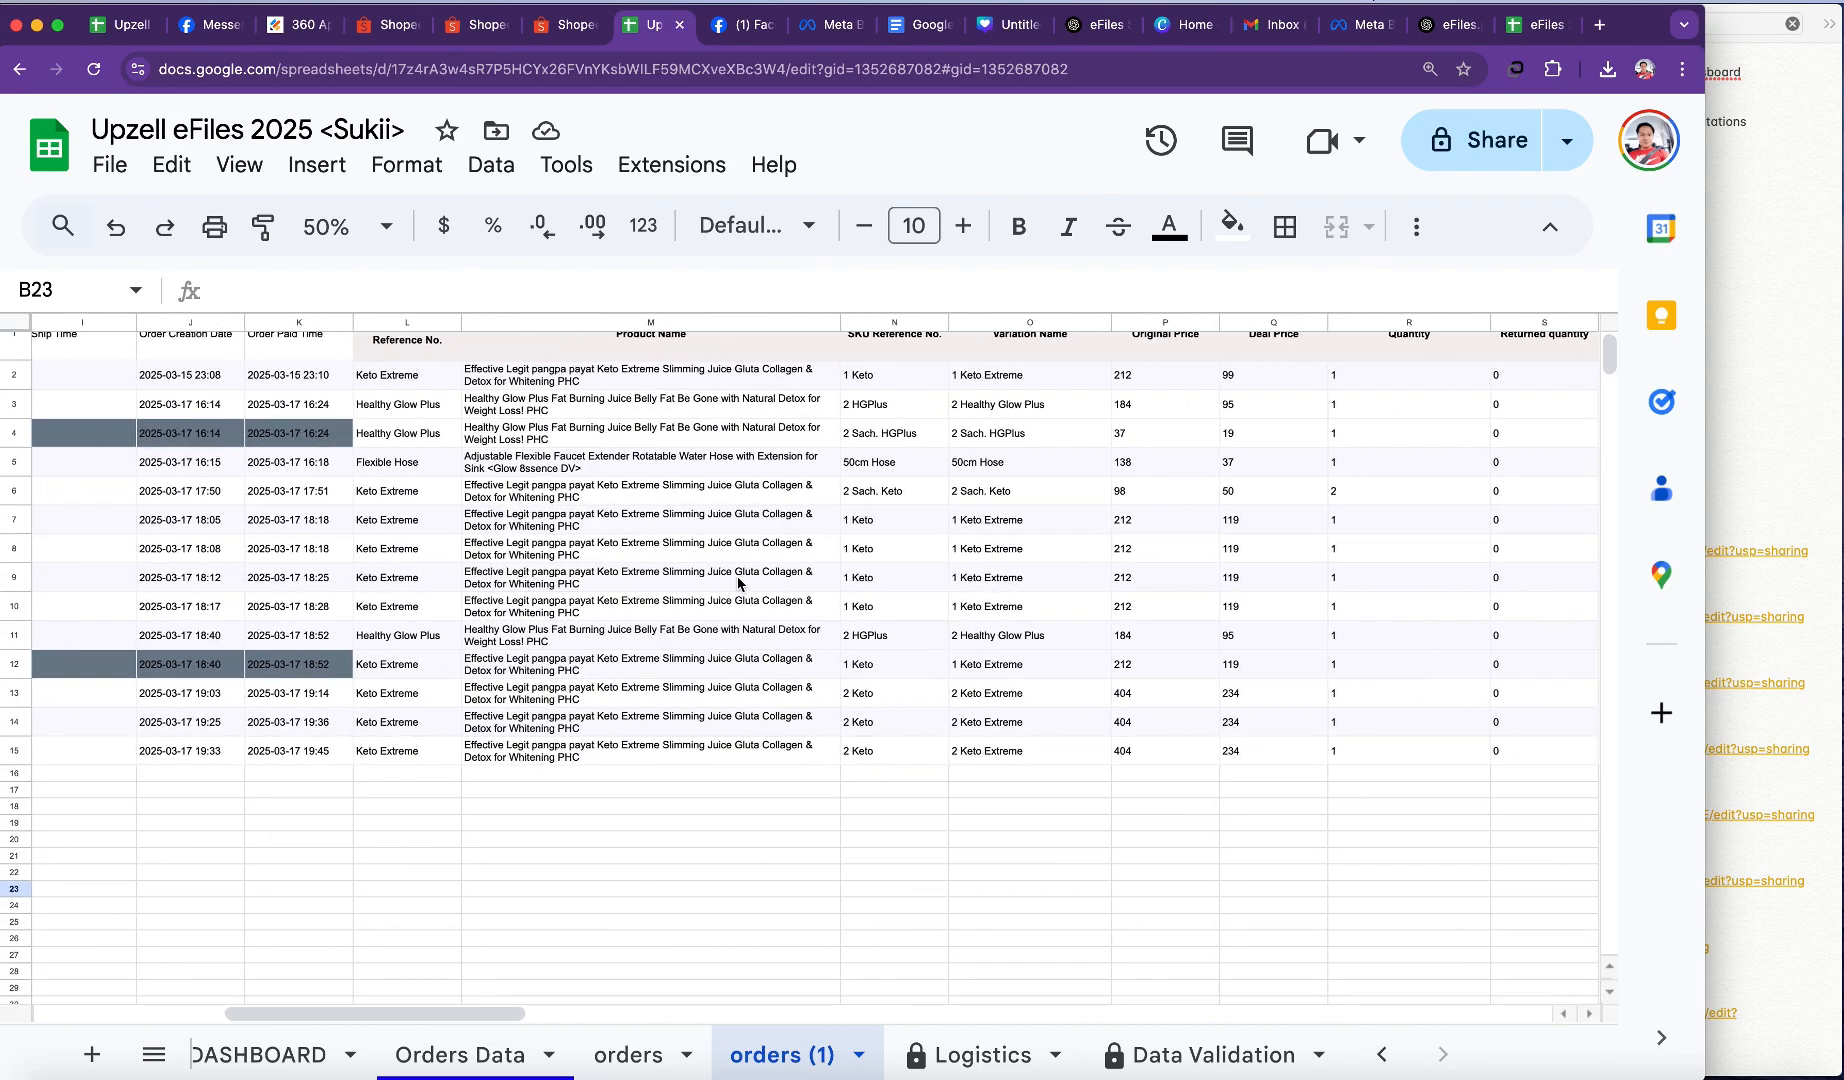
scroll(741, 580, left, 9)
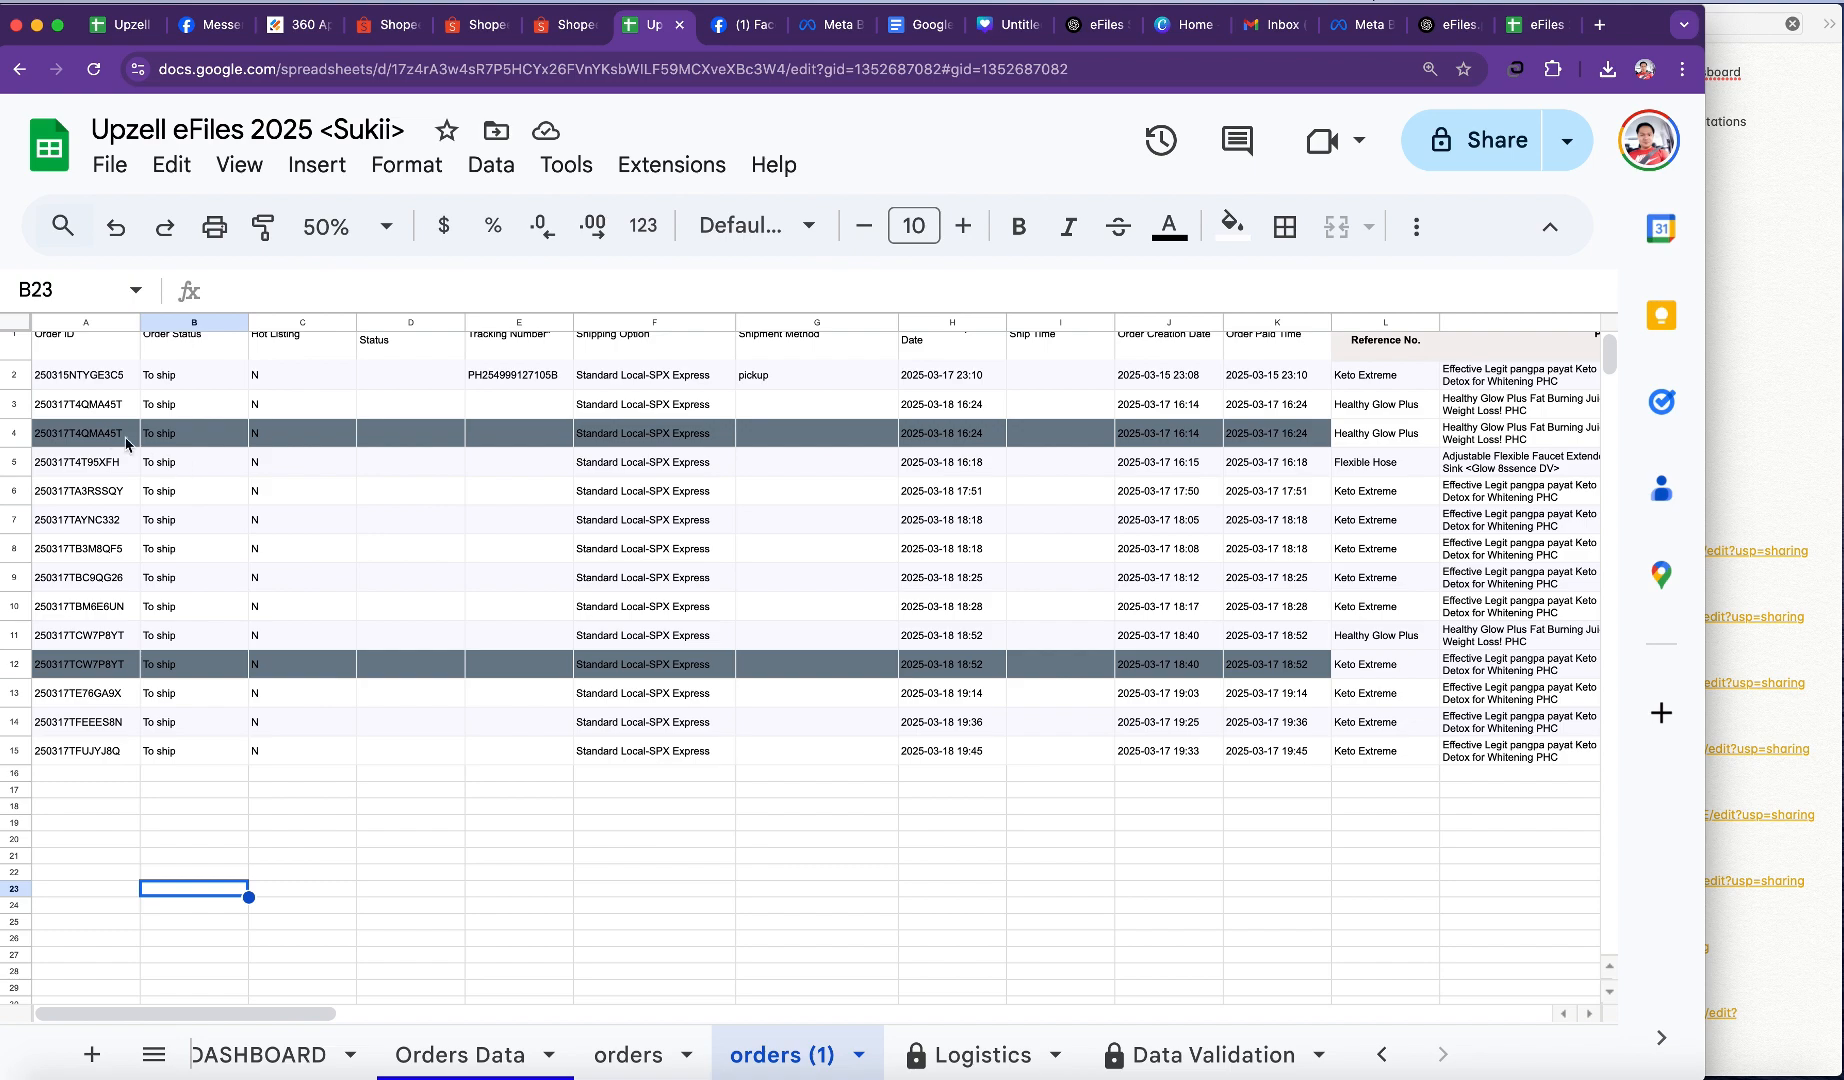
Step: Examine the rows that share one order ID on the imported sheet, rows 3–4 and rows 11–12
scroll(110, 432, up, 1)
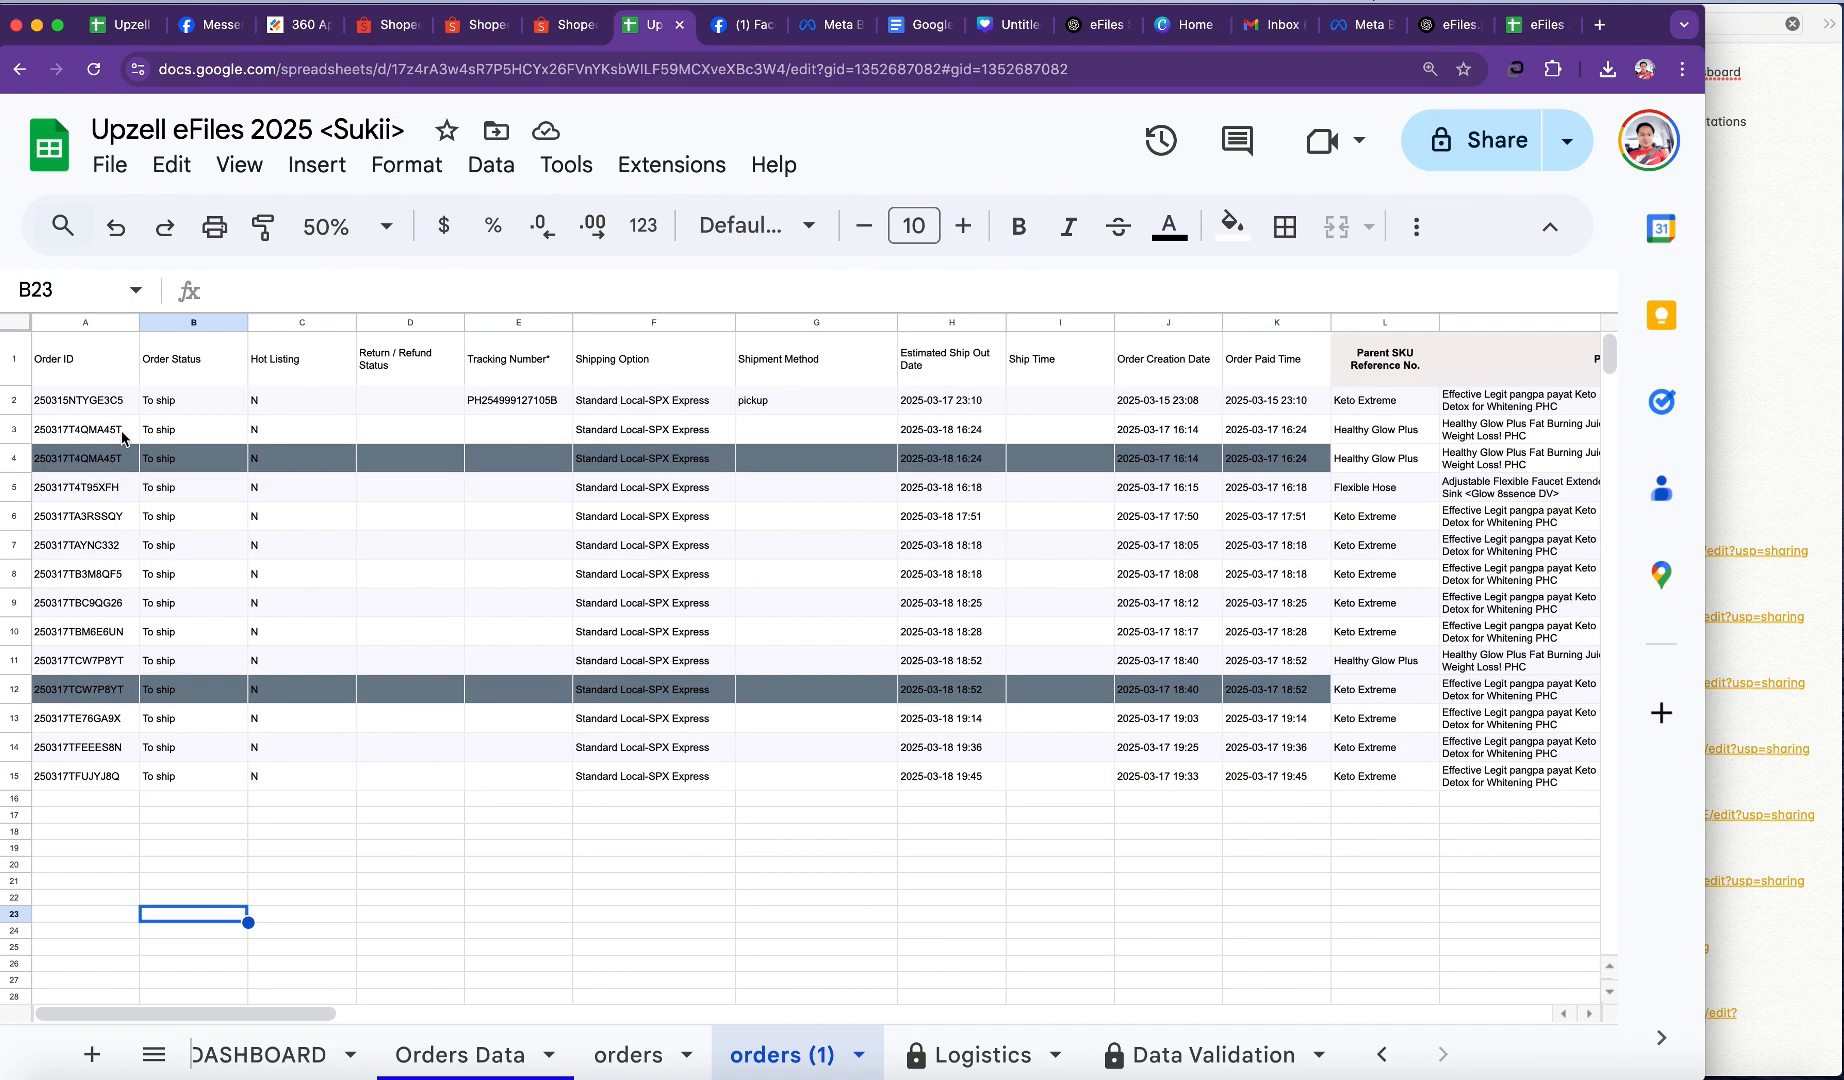
drag(122, 437, 119, 463)
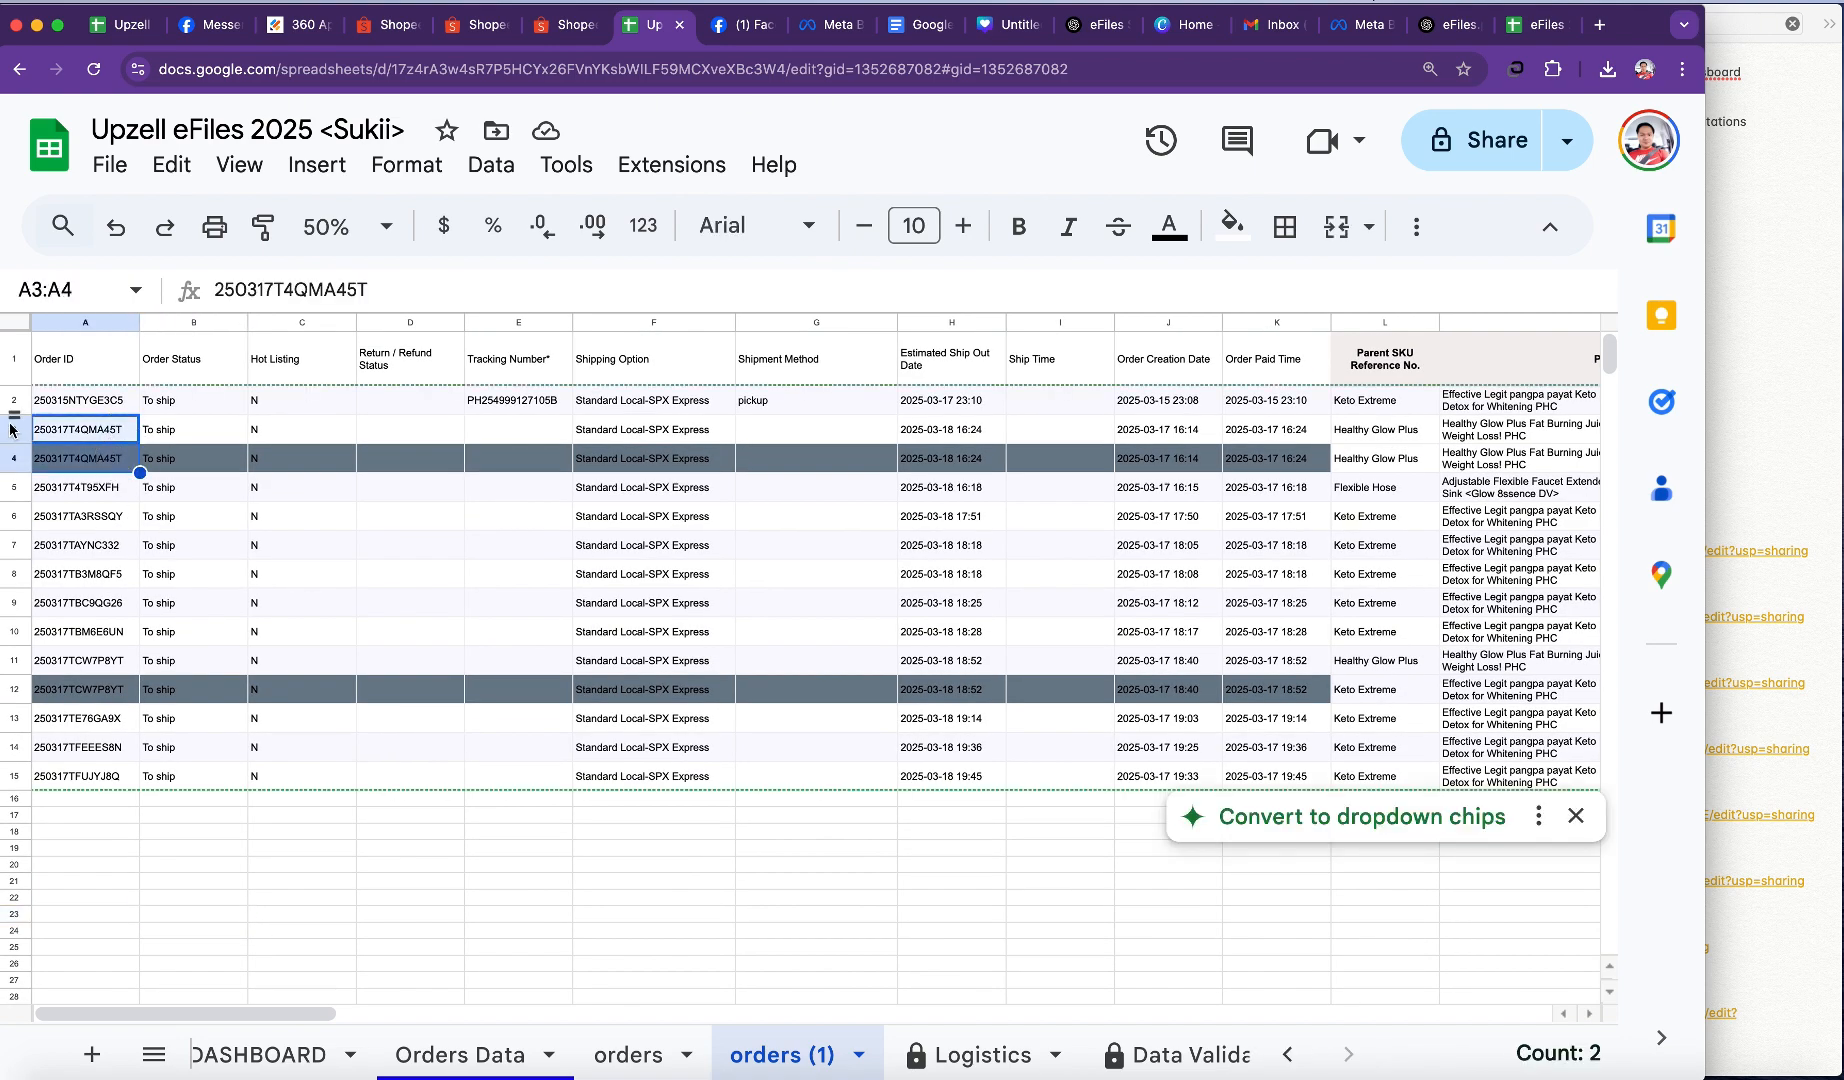
drag(14, 429, 10, 455)
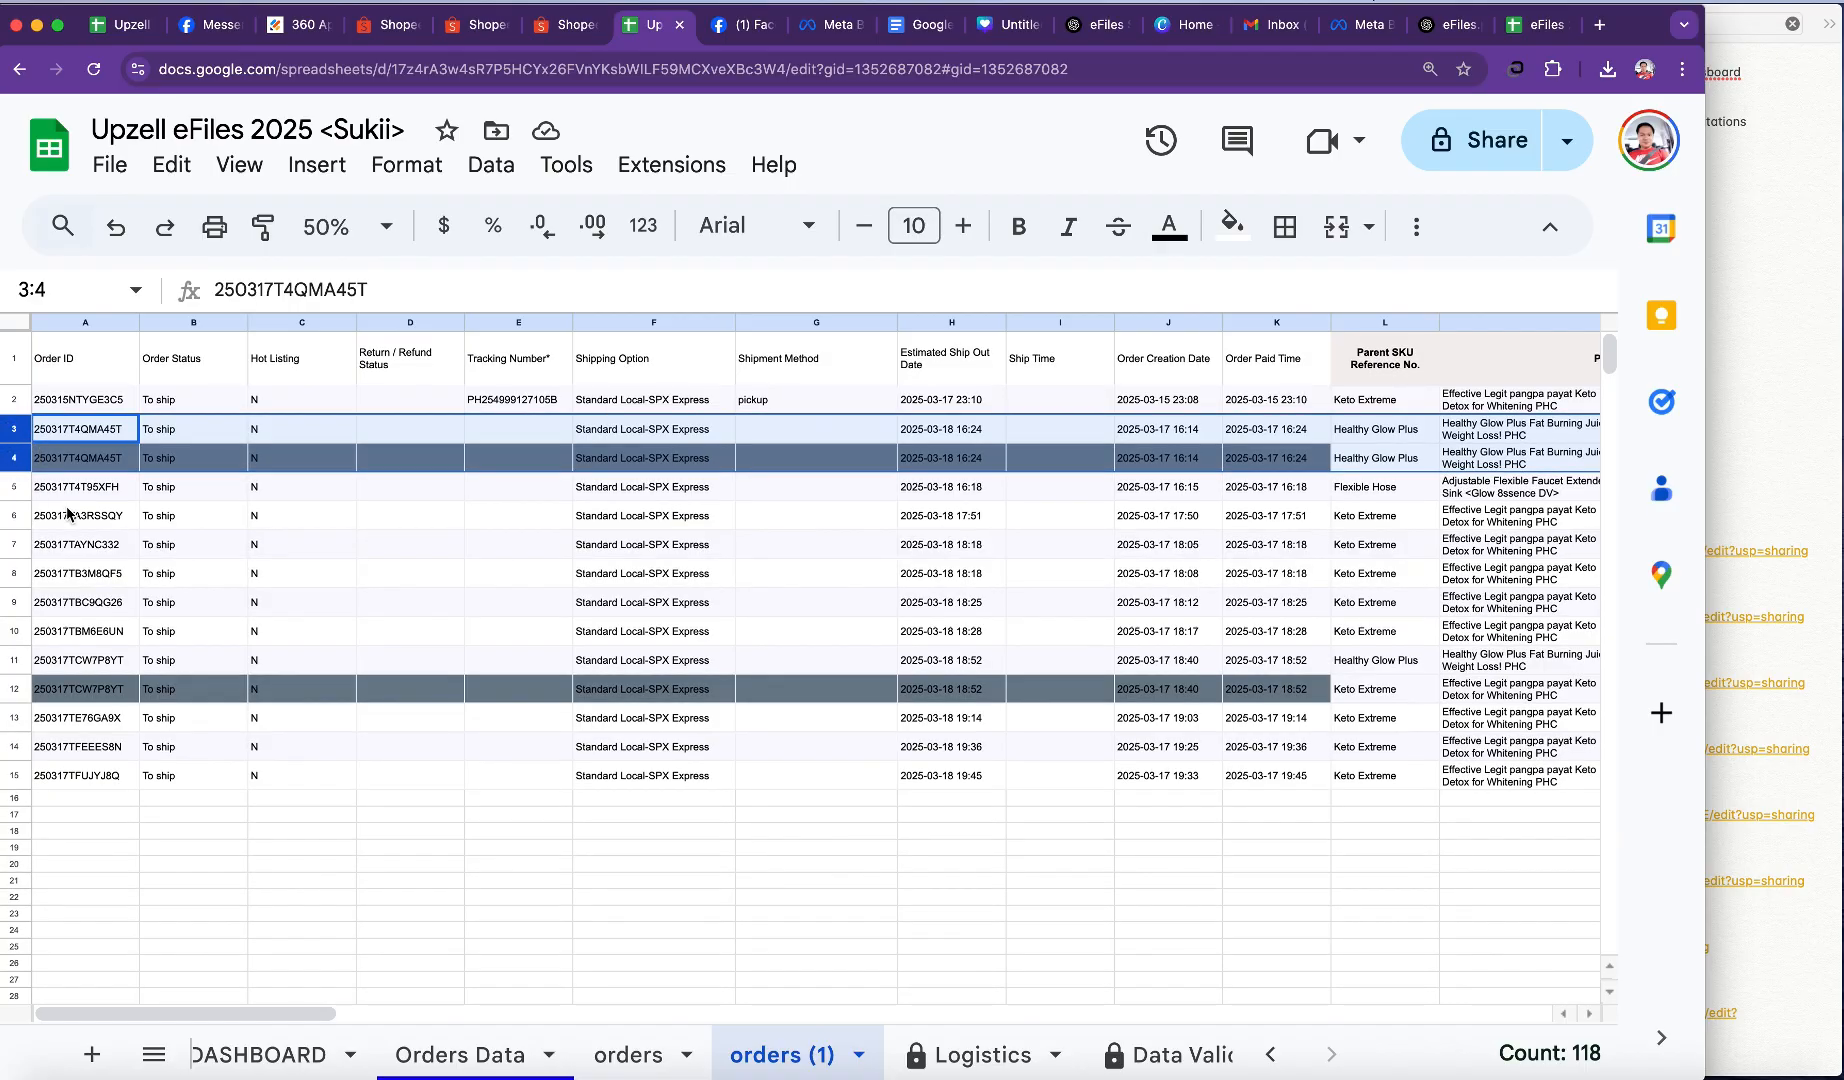
click(240, 886)
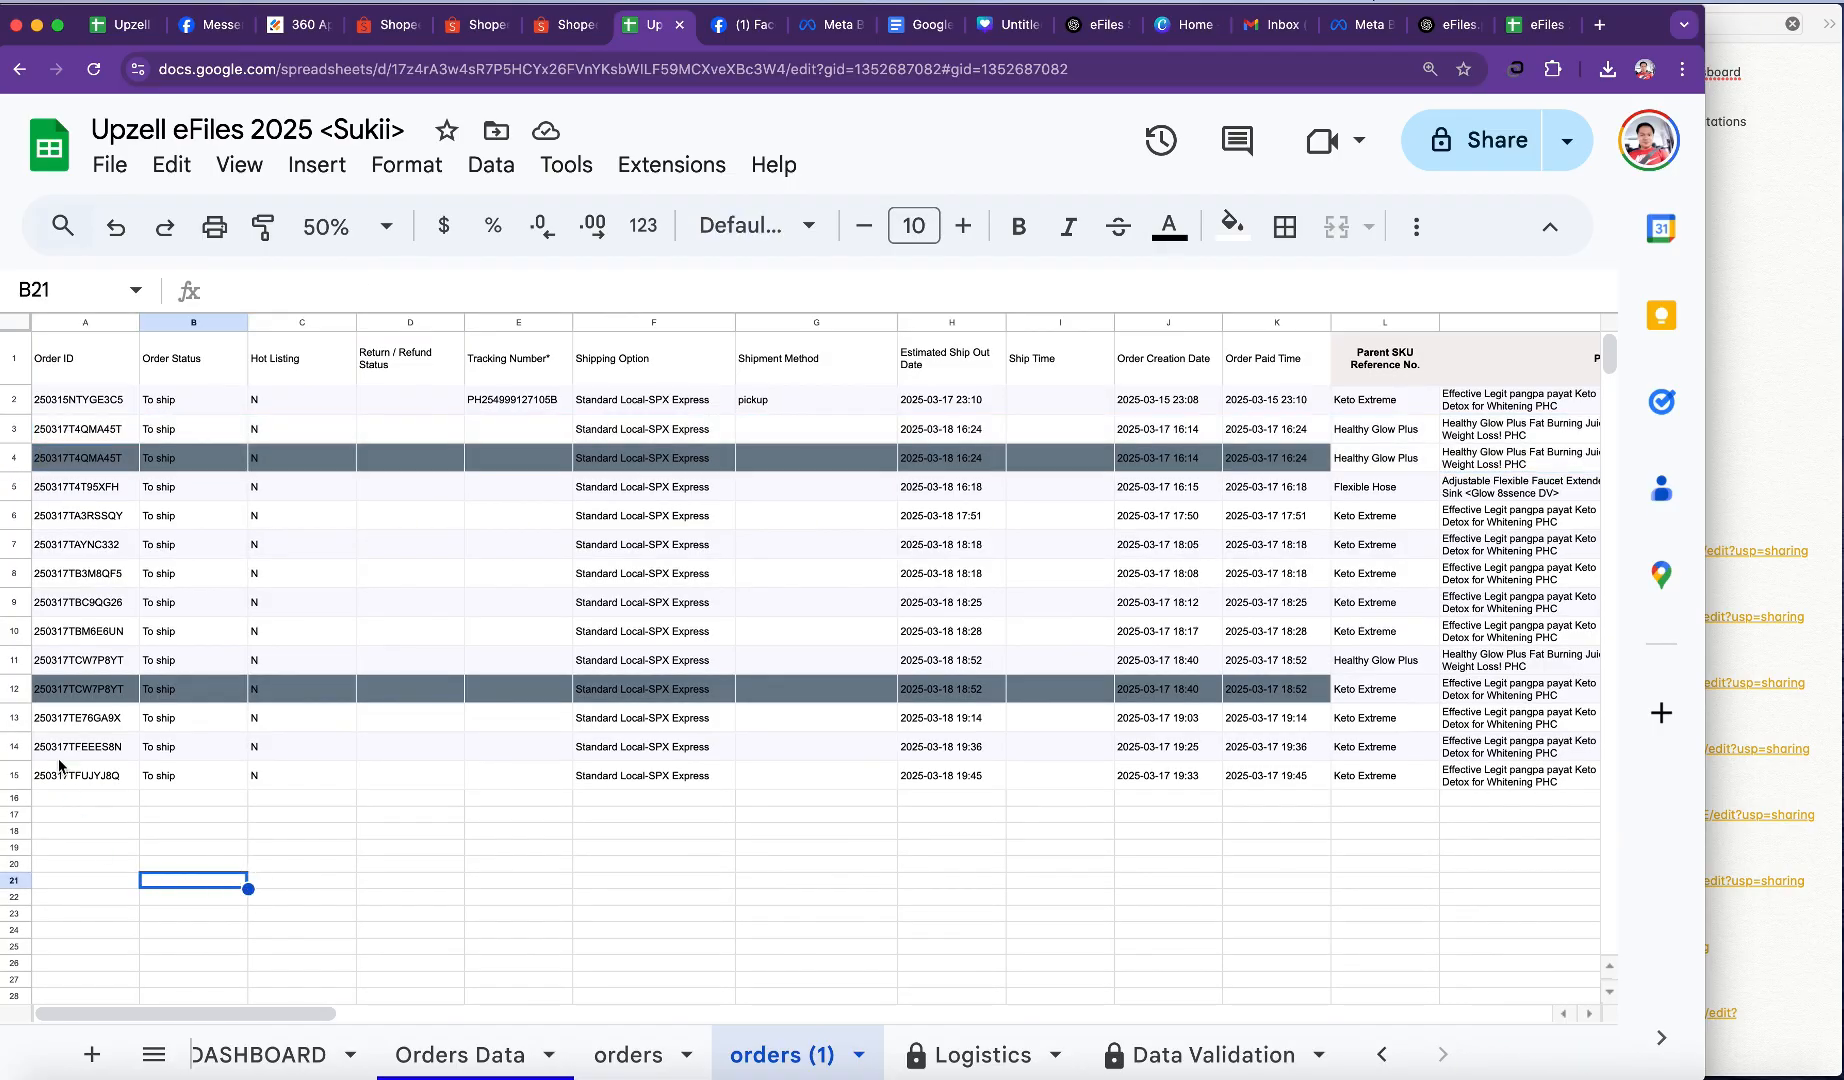
drag(17, 662, 17, 690)
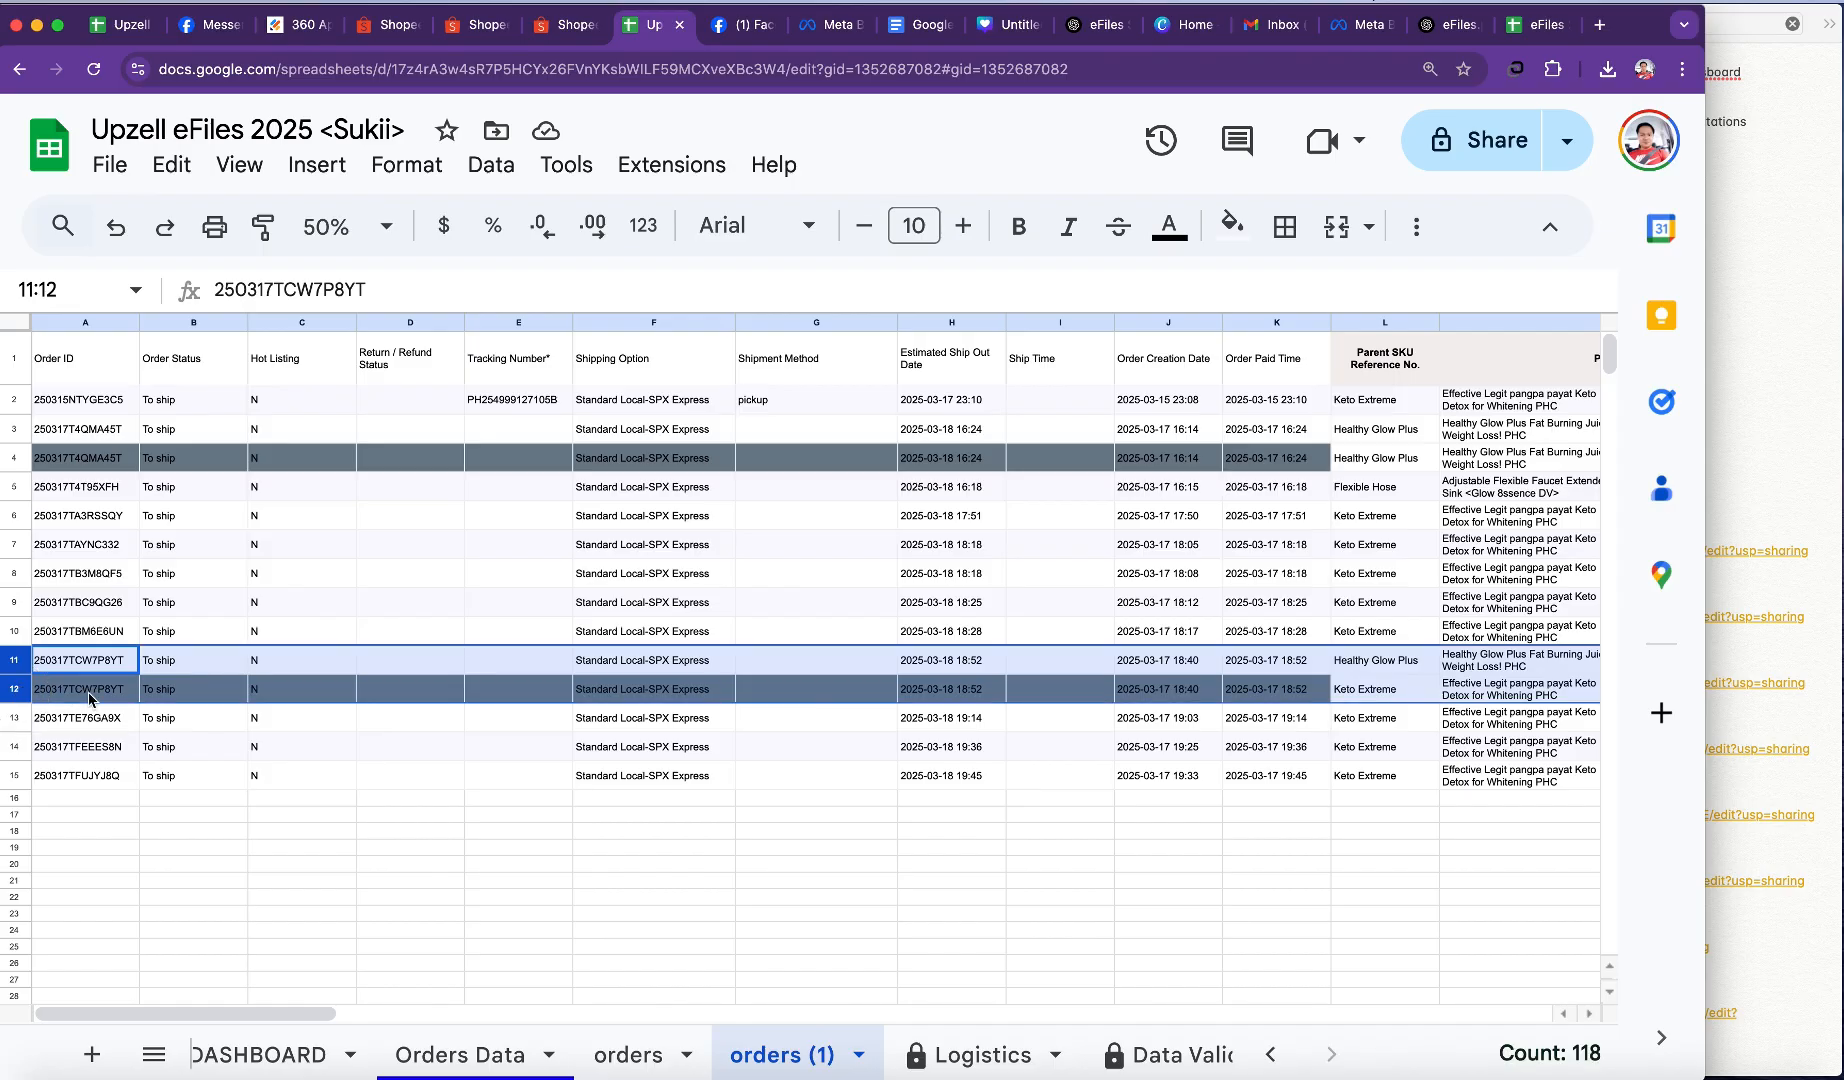
click(607, 918)
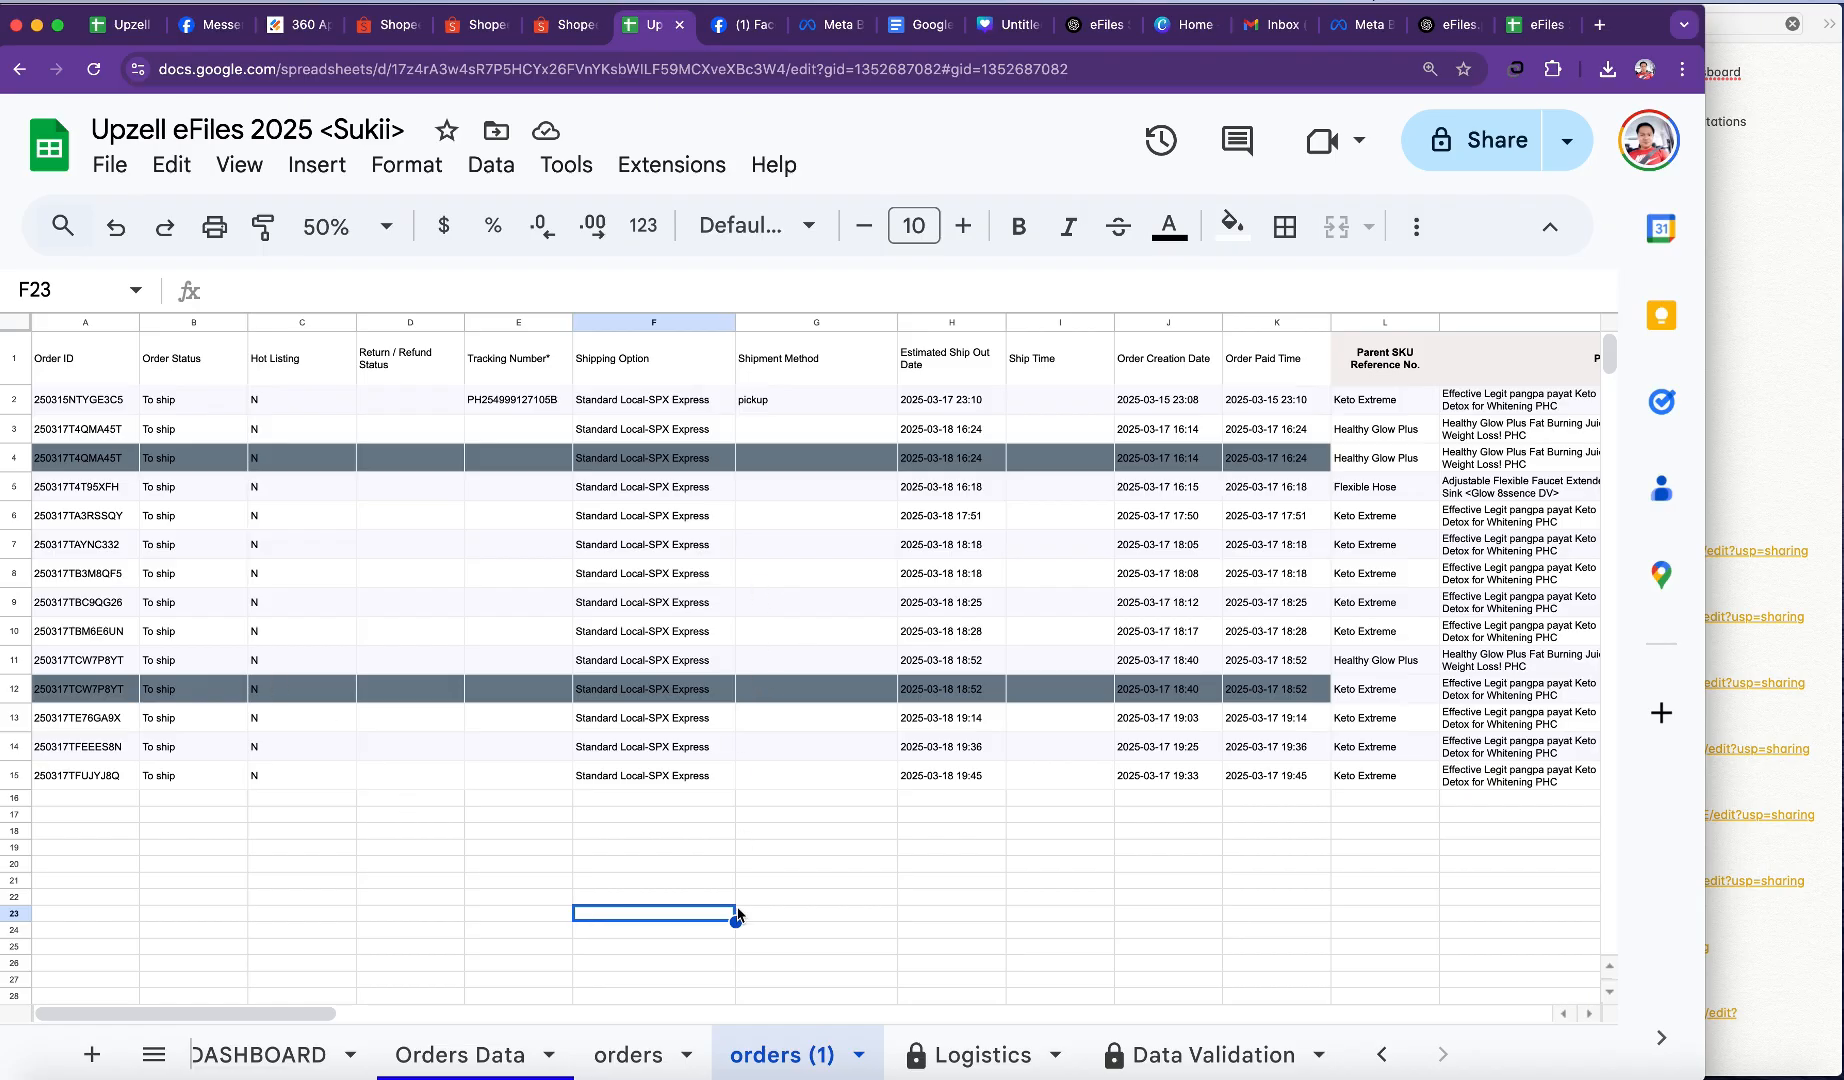
Step: Open the orders sheet and examine its highlighted Shipping Option and Parent SKU Reference No. columns
click(636, 1064)
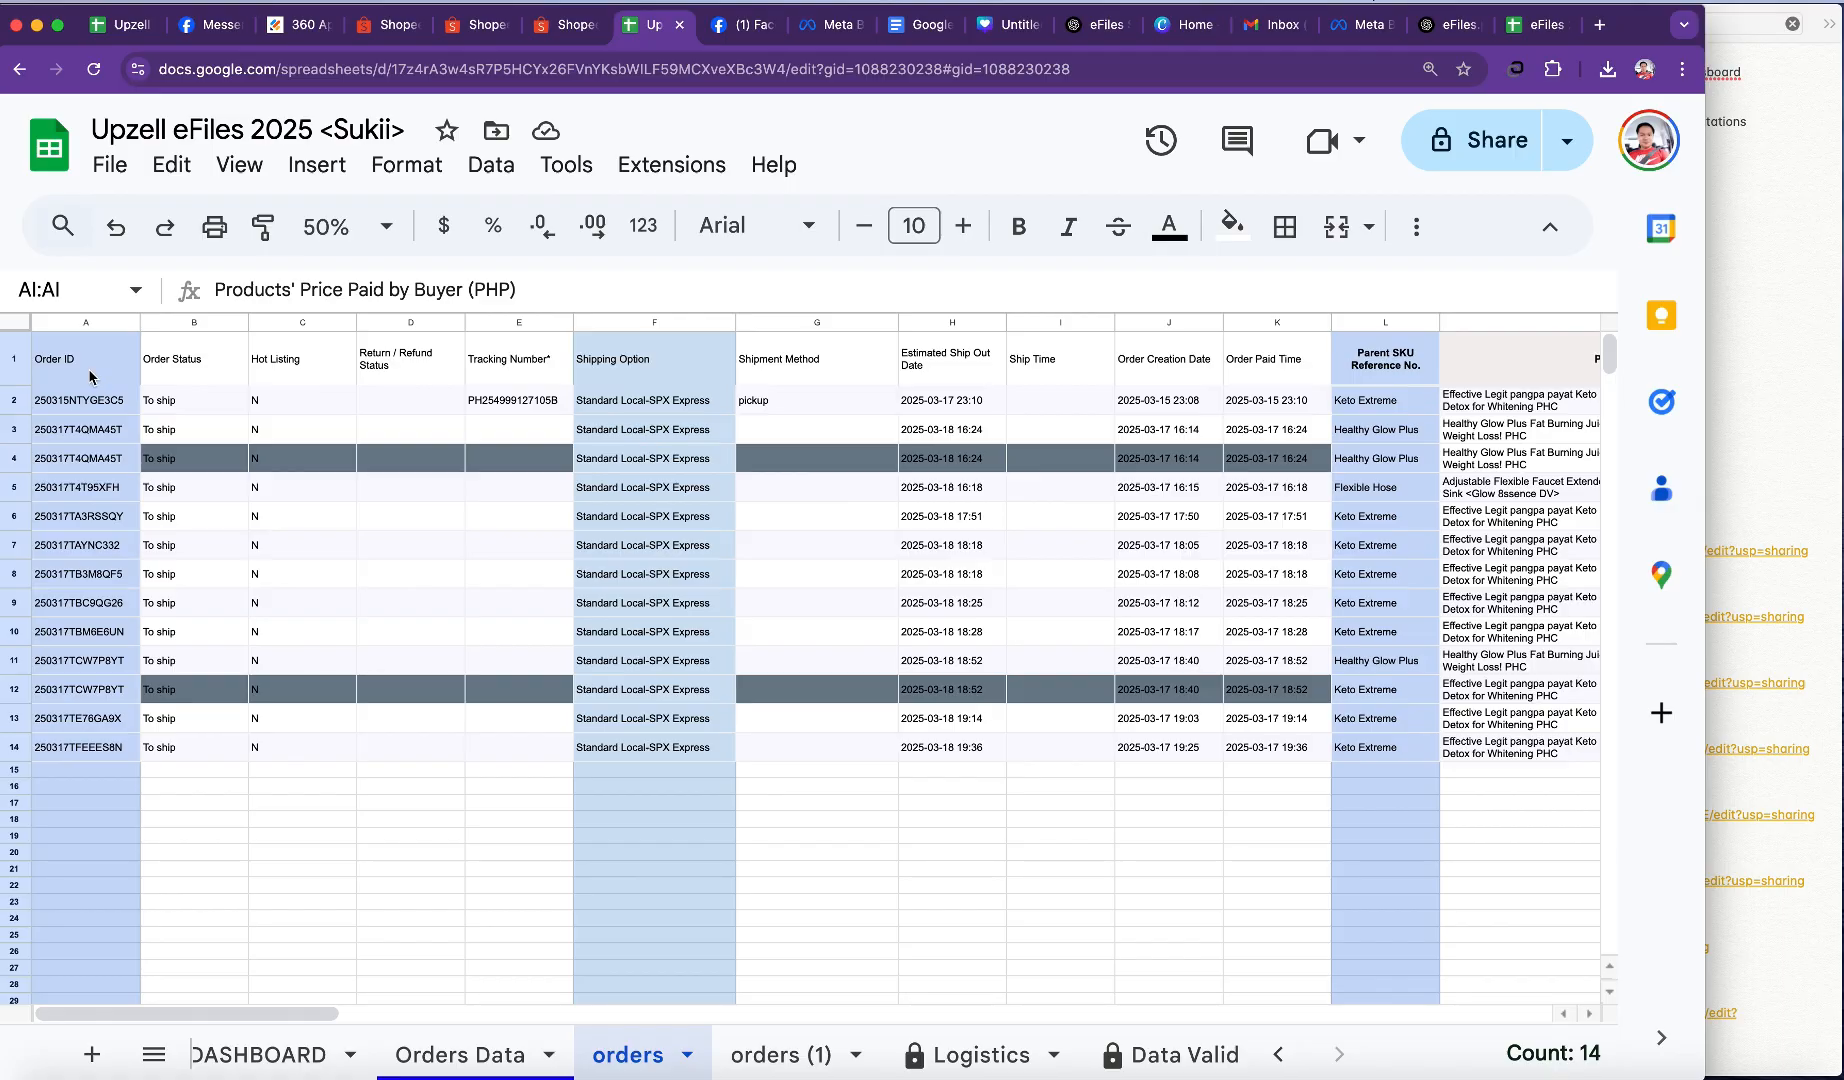
click(650, 378)
drag(650, 707, 650, 747)
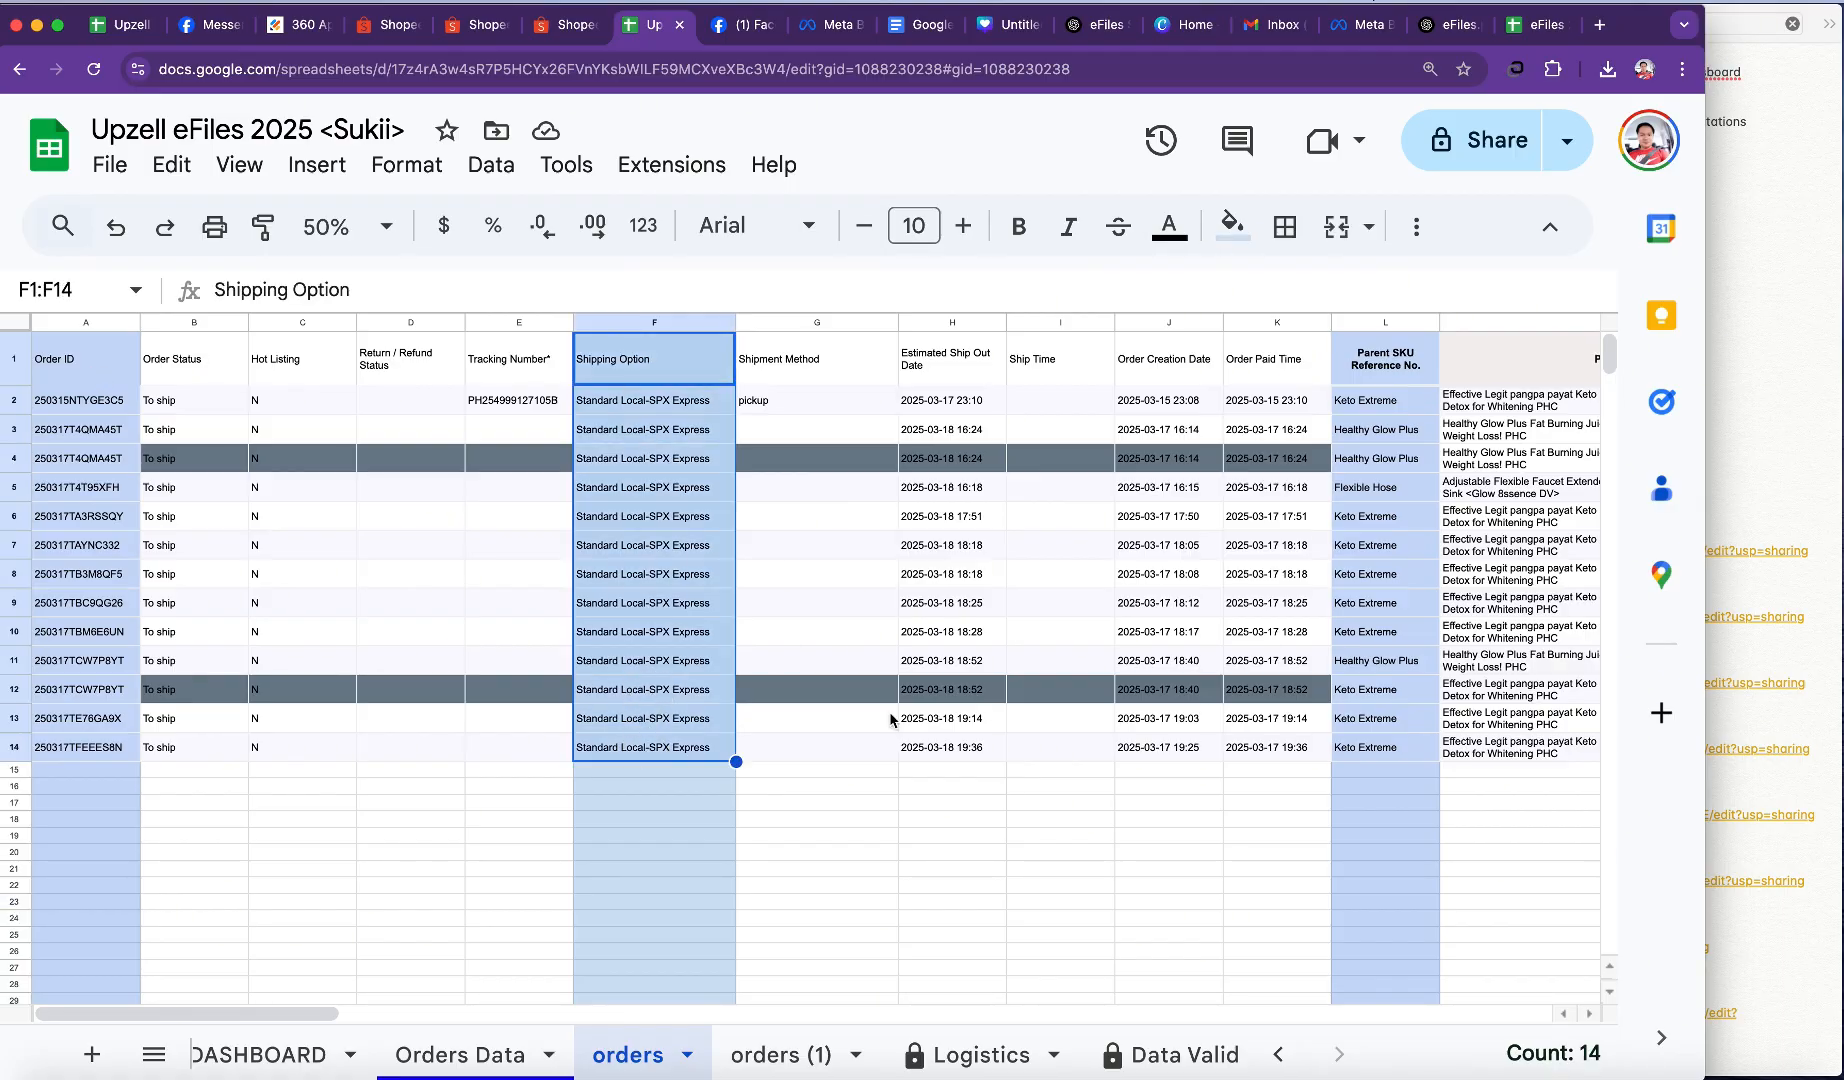
scroll(897, 720, right, 4)
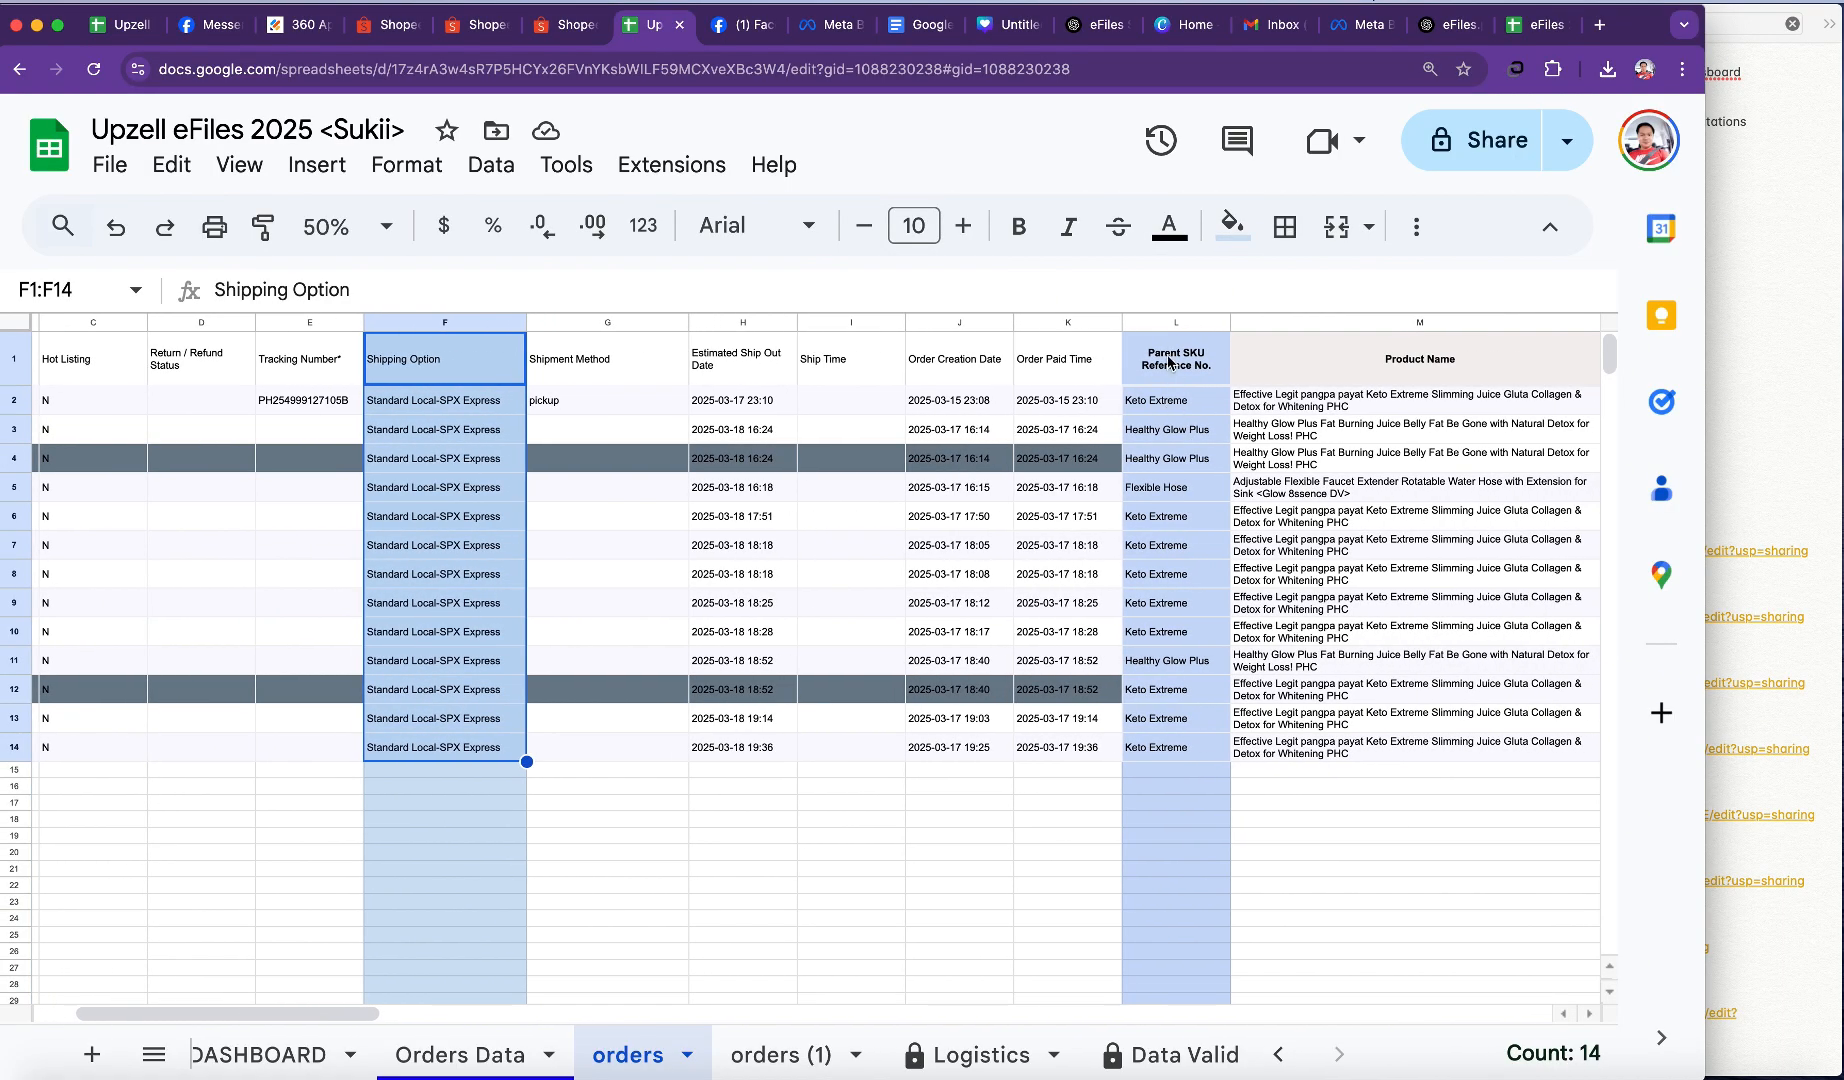
drag(1168, 362, 1115, 770)
scroll(1283, 652, right, 2)
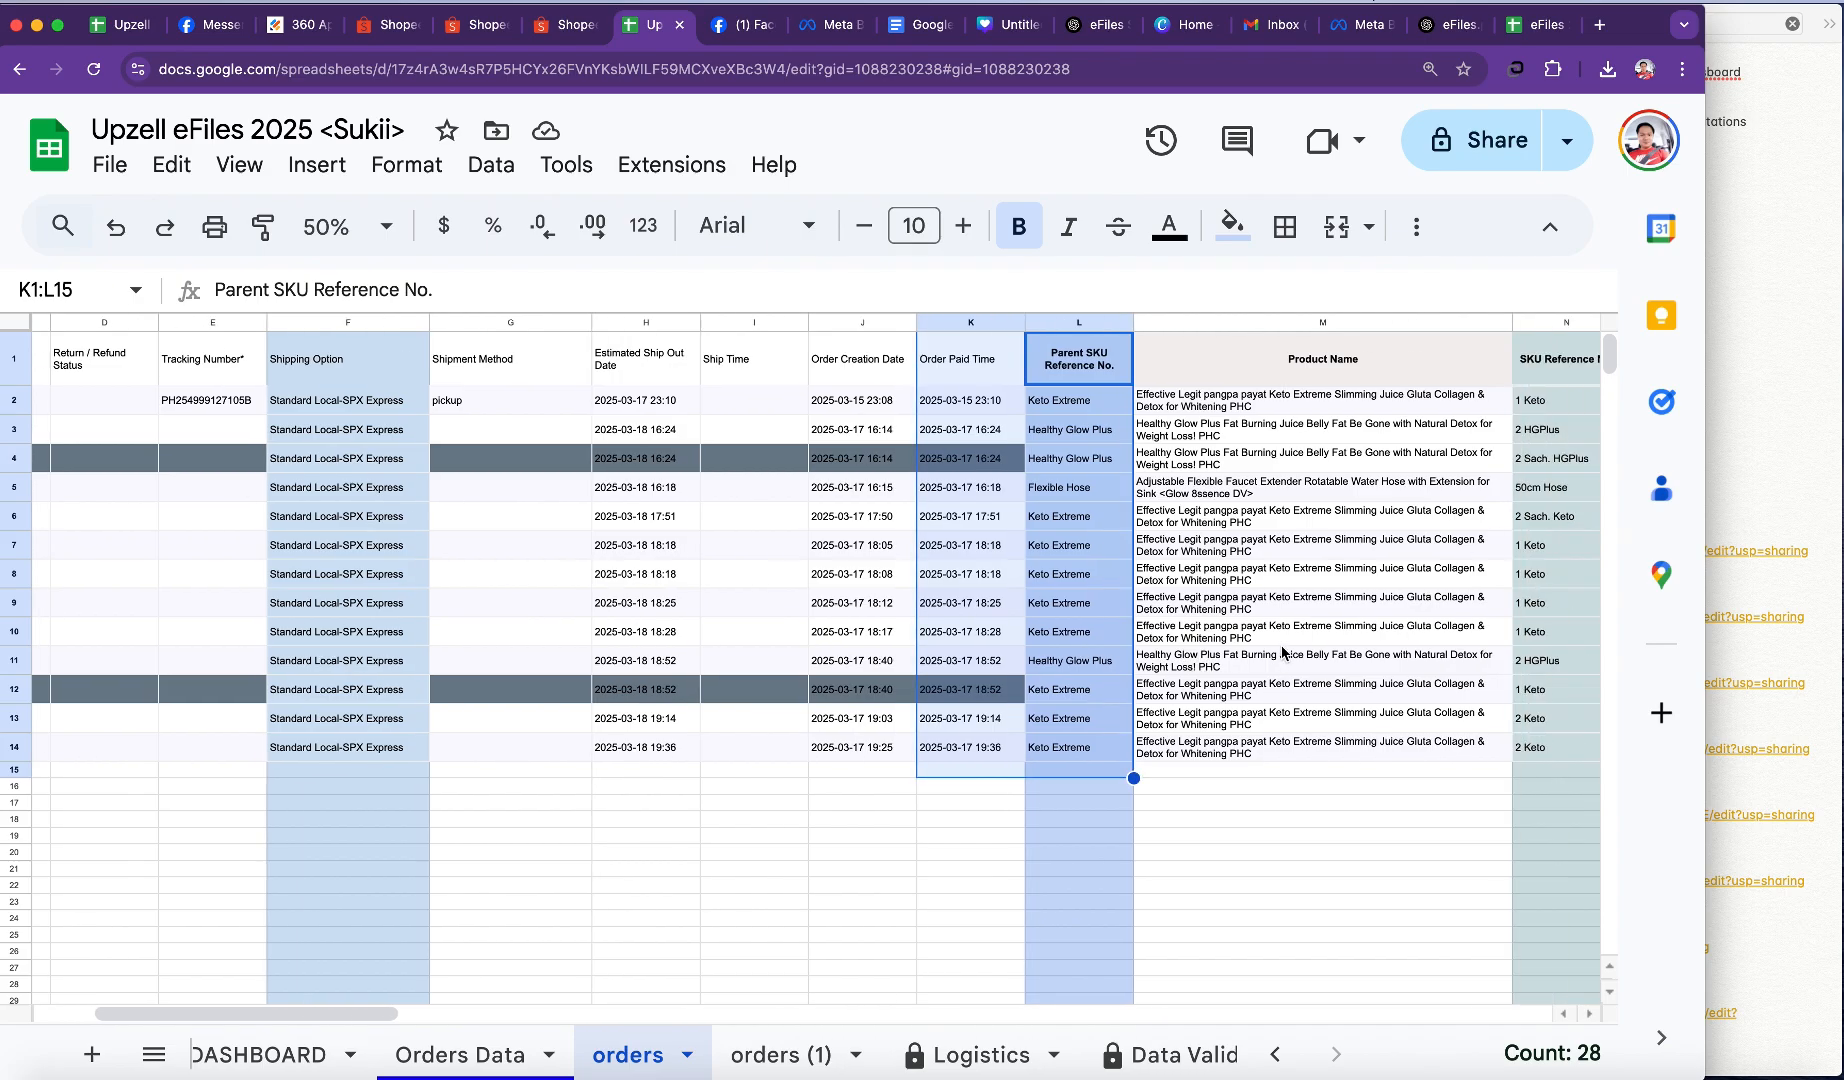
scroll(1283, 652, right, 2)
click(1218, 660)
scroll(1220, 658, right, 3)
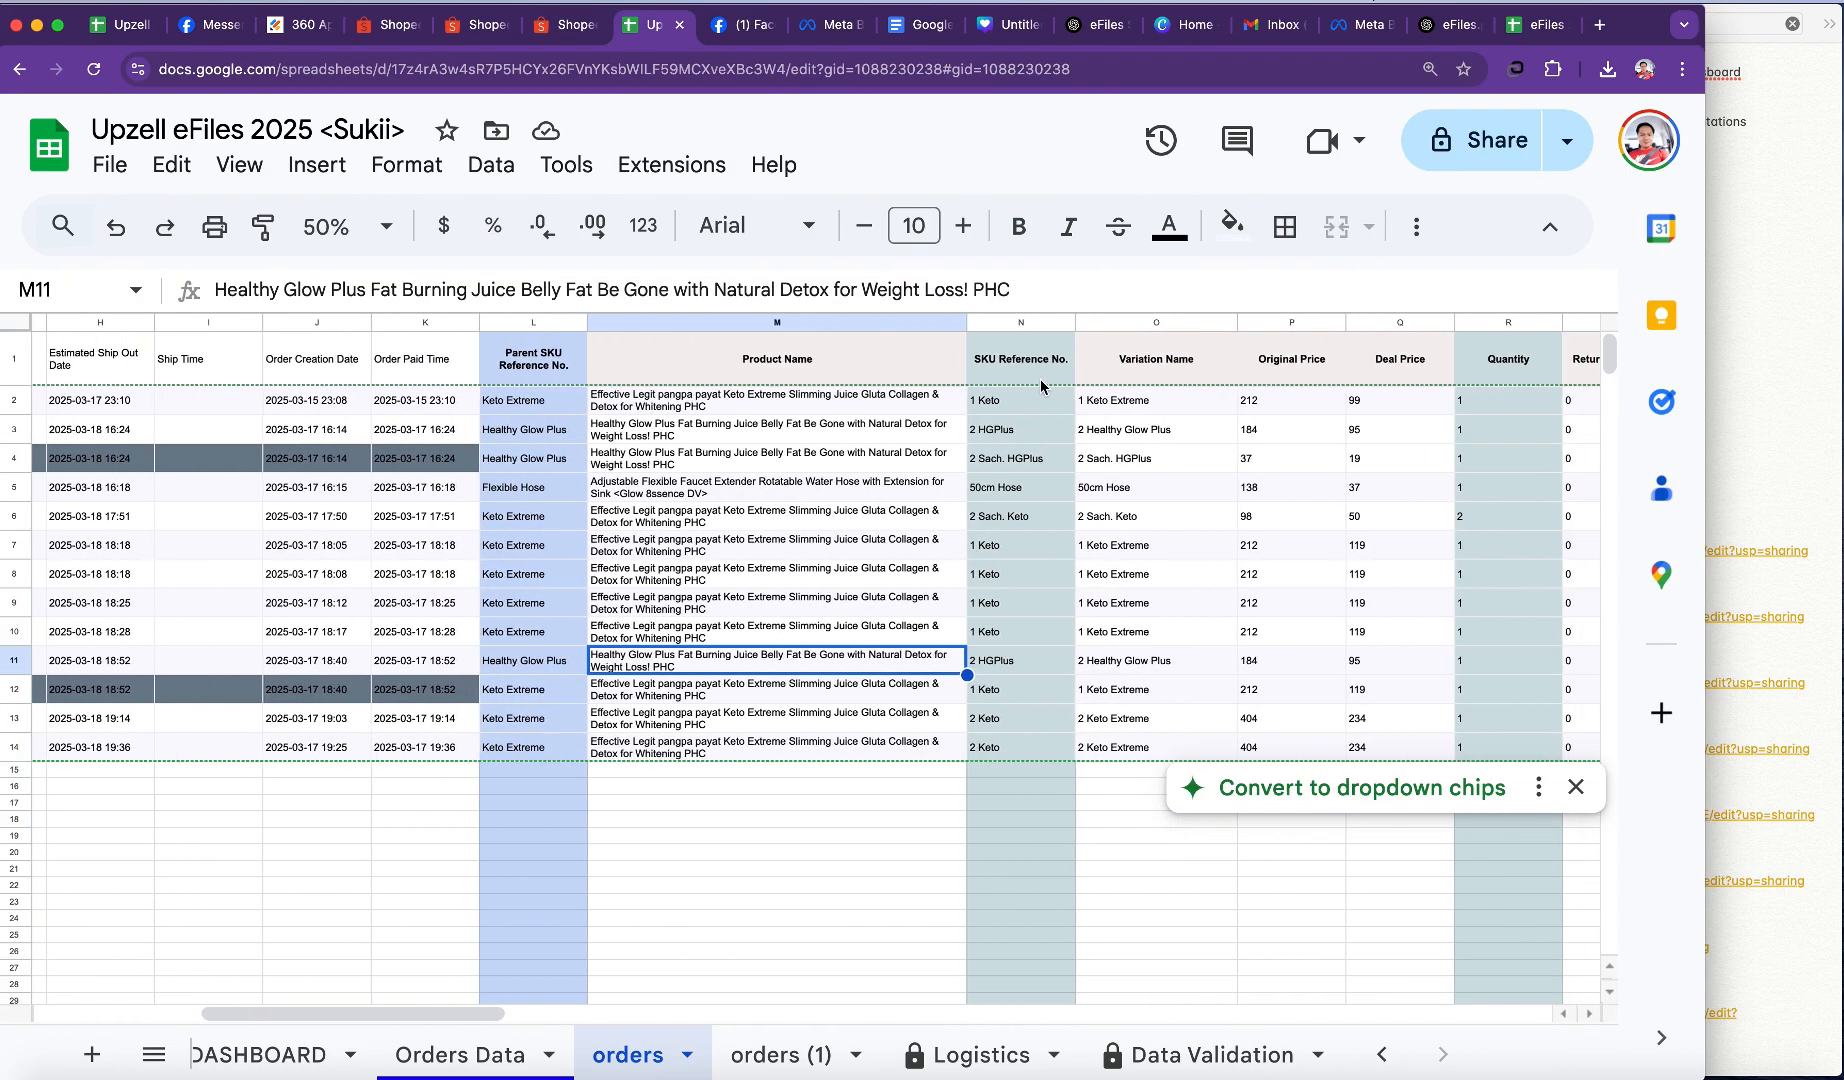
Step: Examine the highlighted SKU Reference No., Quantity, Product Subtotal and Number of Items in Order columns, and the remaining columns after them
drag(1040, 380, 1007, 762)
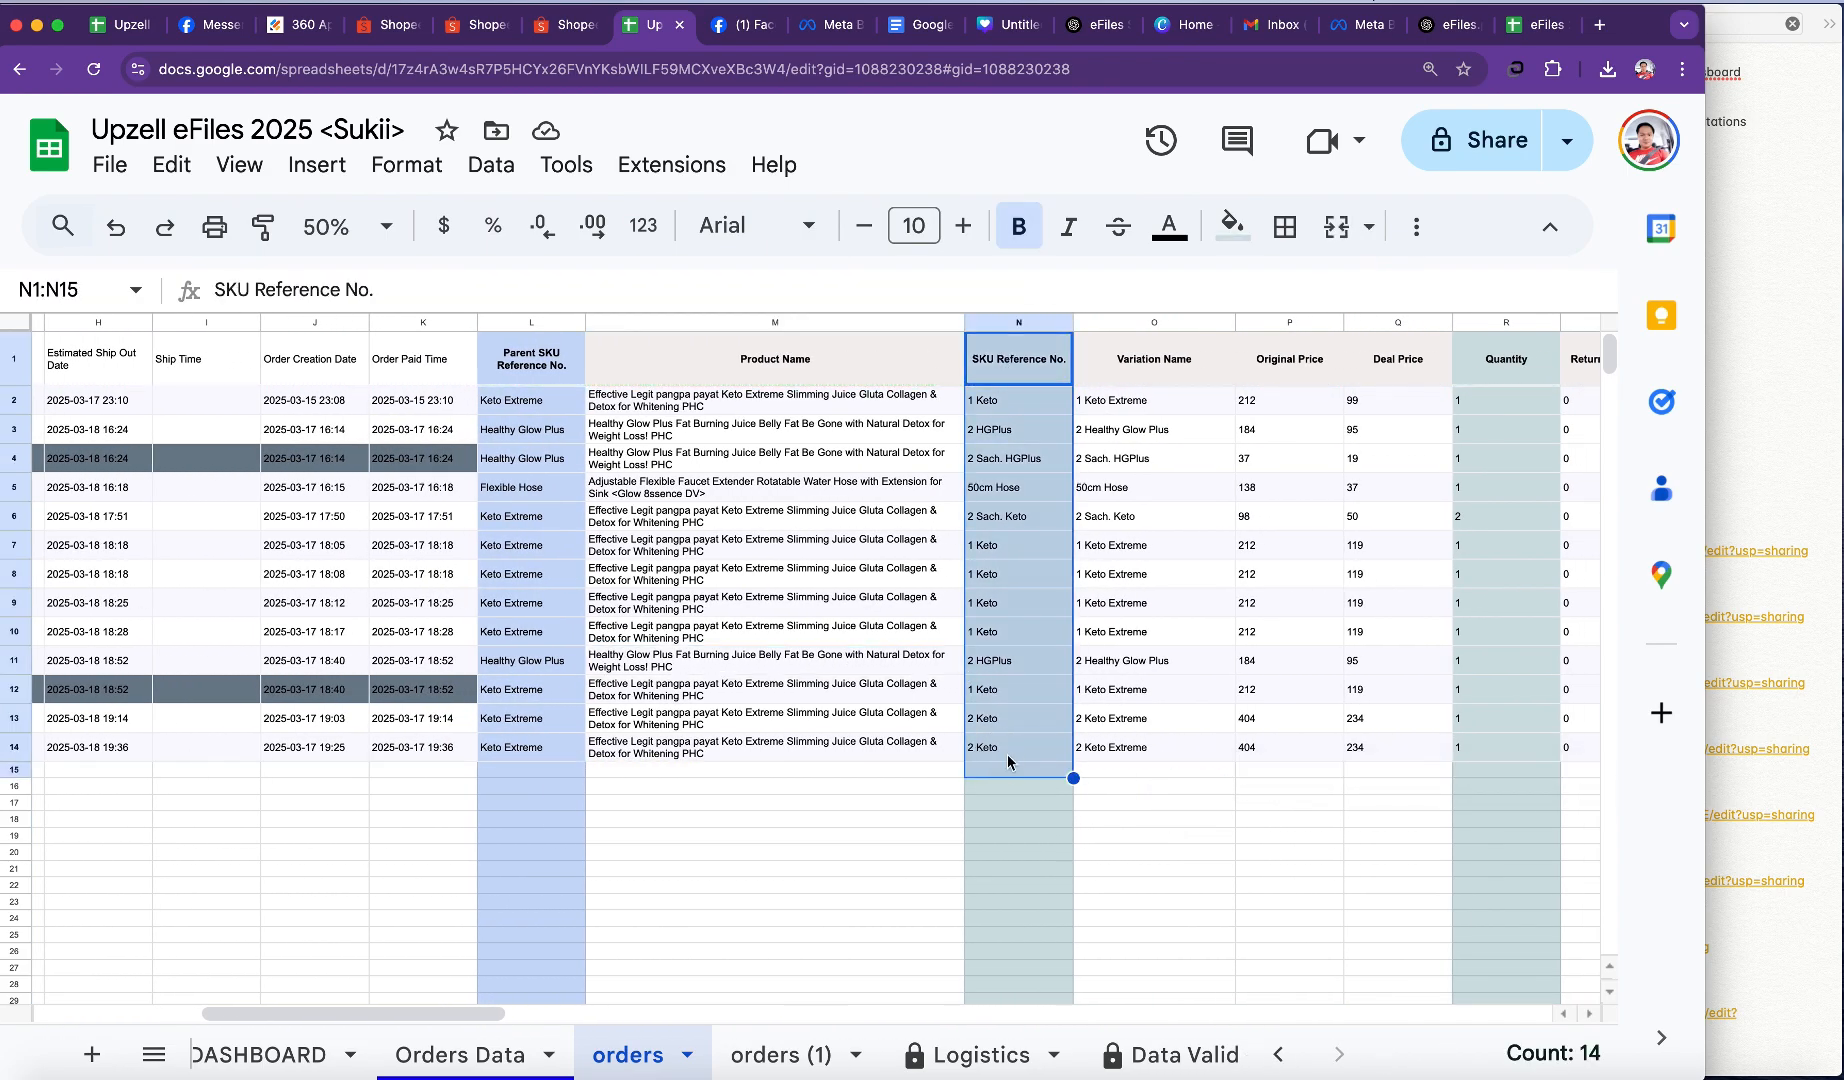
scroll(1007, 753, right, 5)
drag(866, 365, 856, 746)
scroll(1120, 435, right, 3)
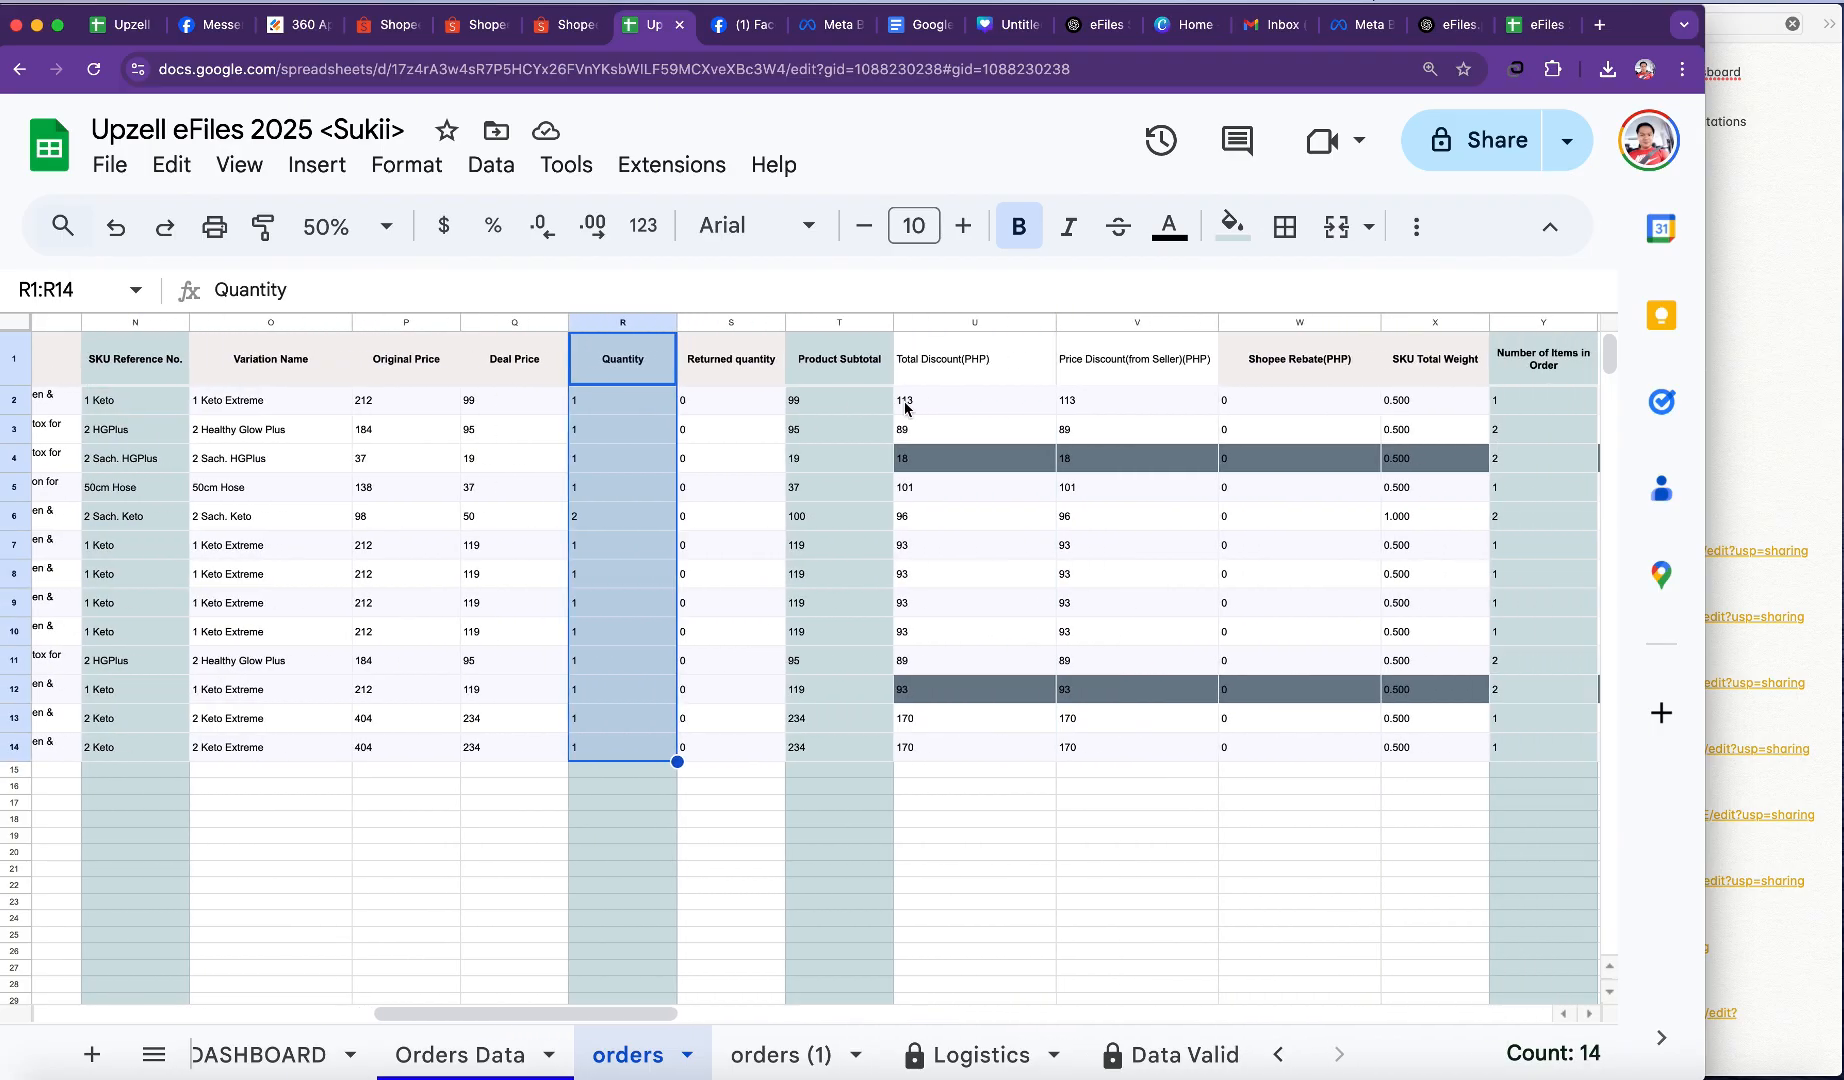
scroll(808, 411, right, 5)
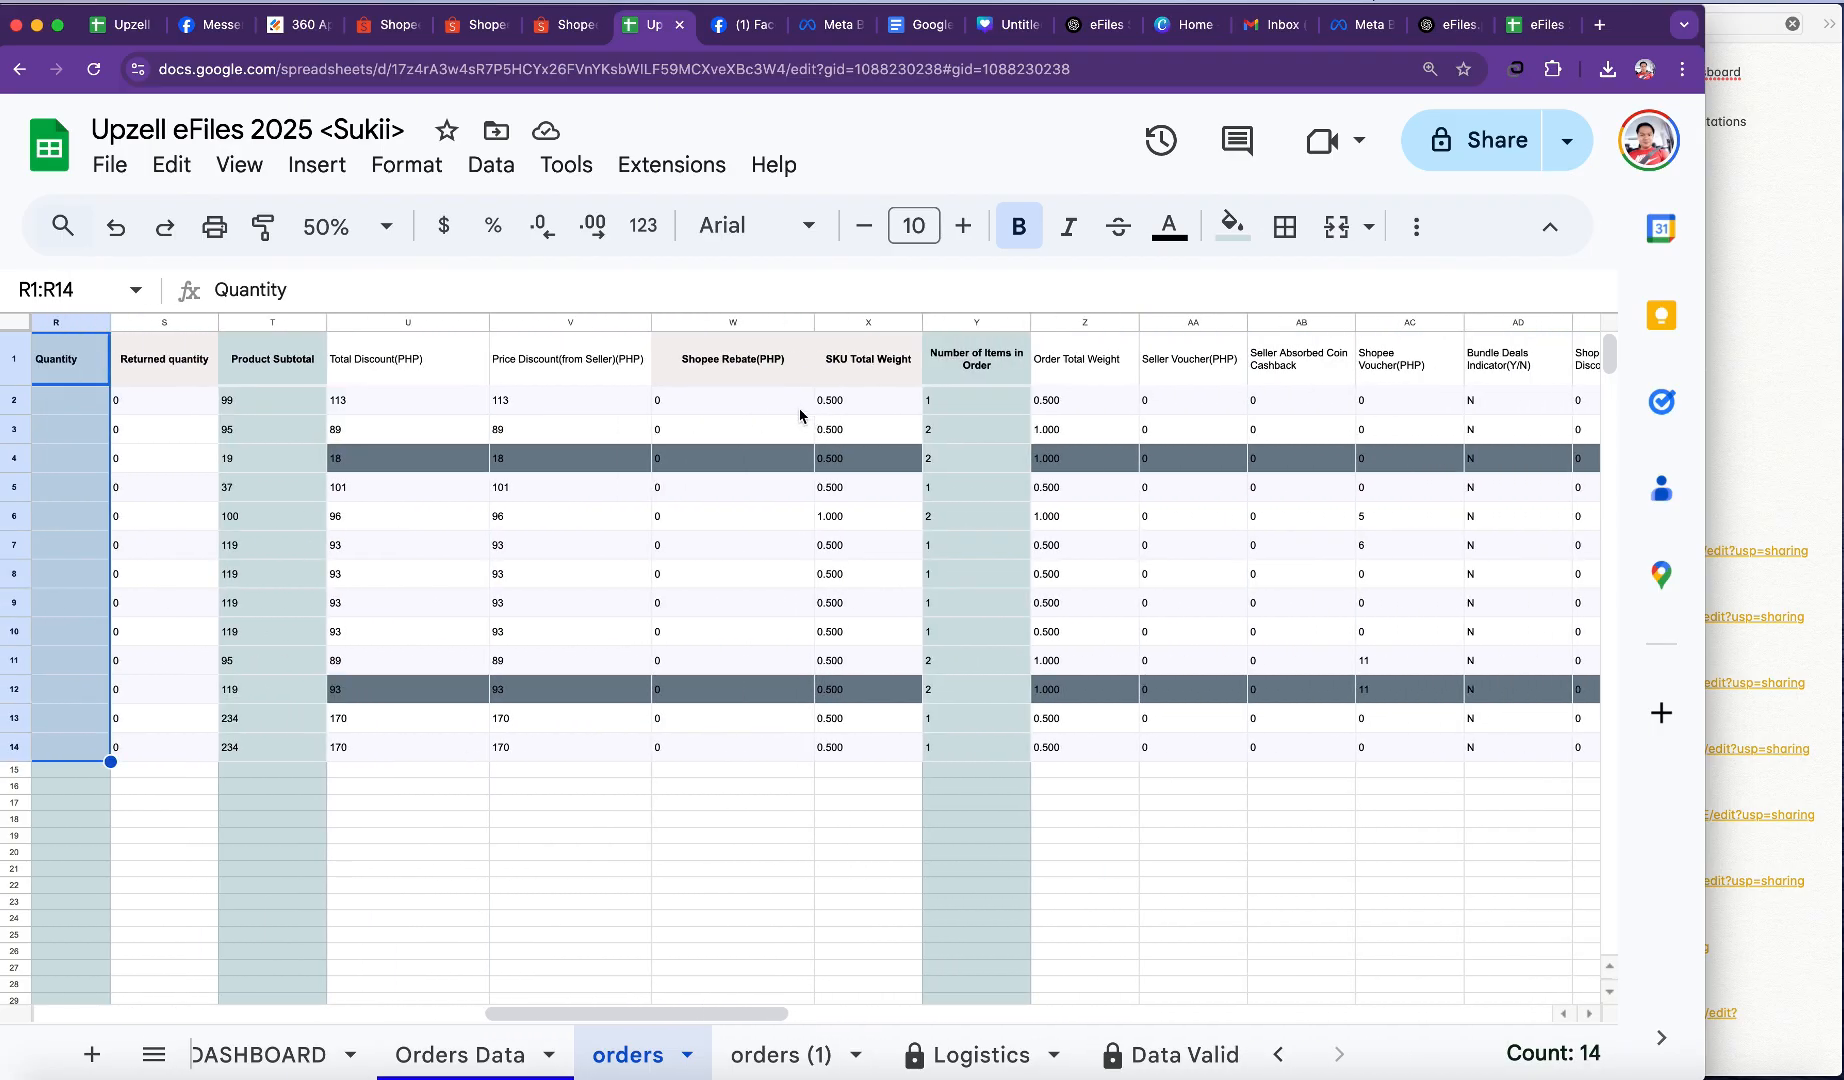
scroll(975, 402, right, 2)
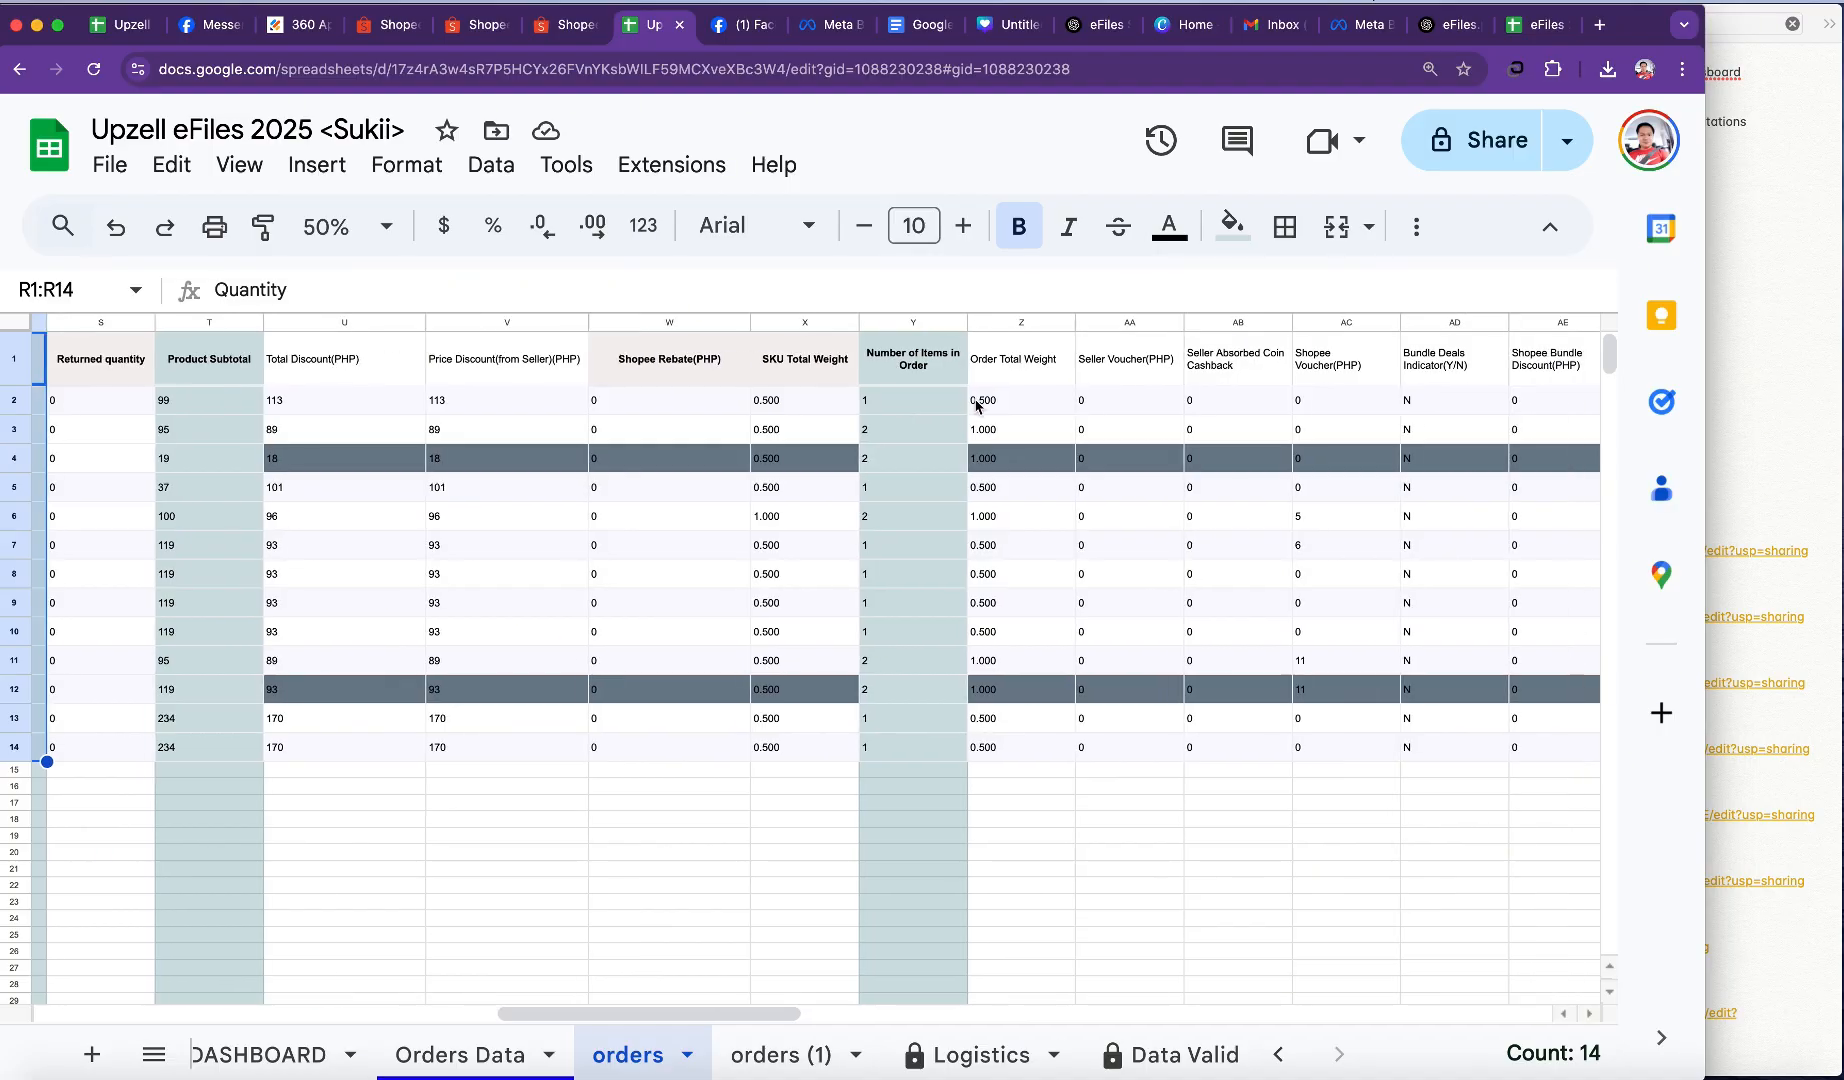
scroll(975, 402, right, 20)
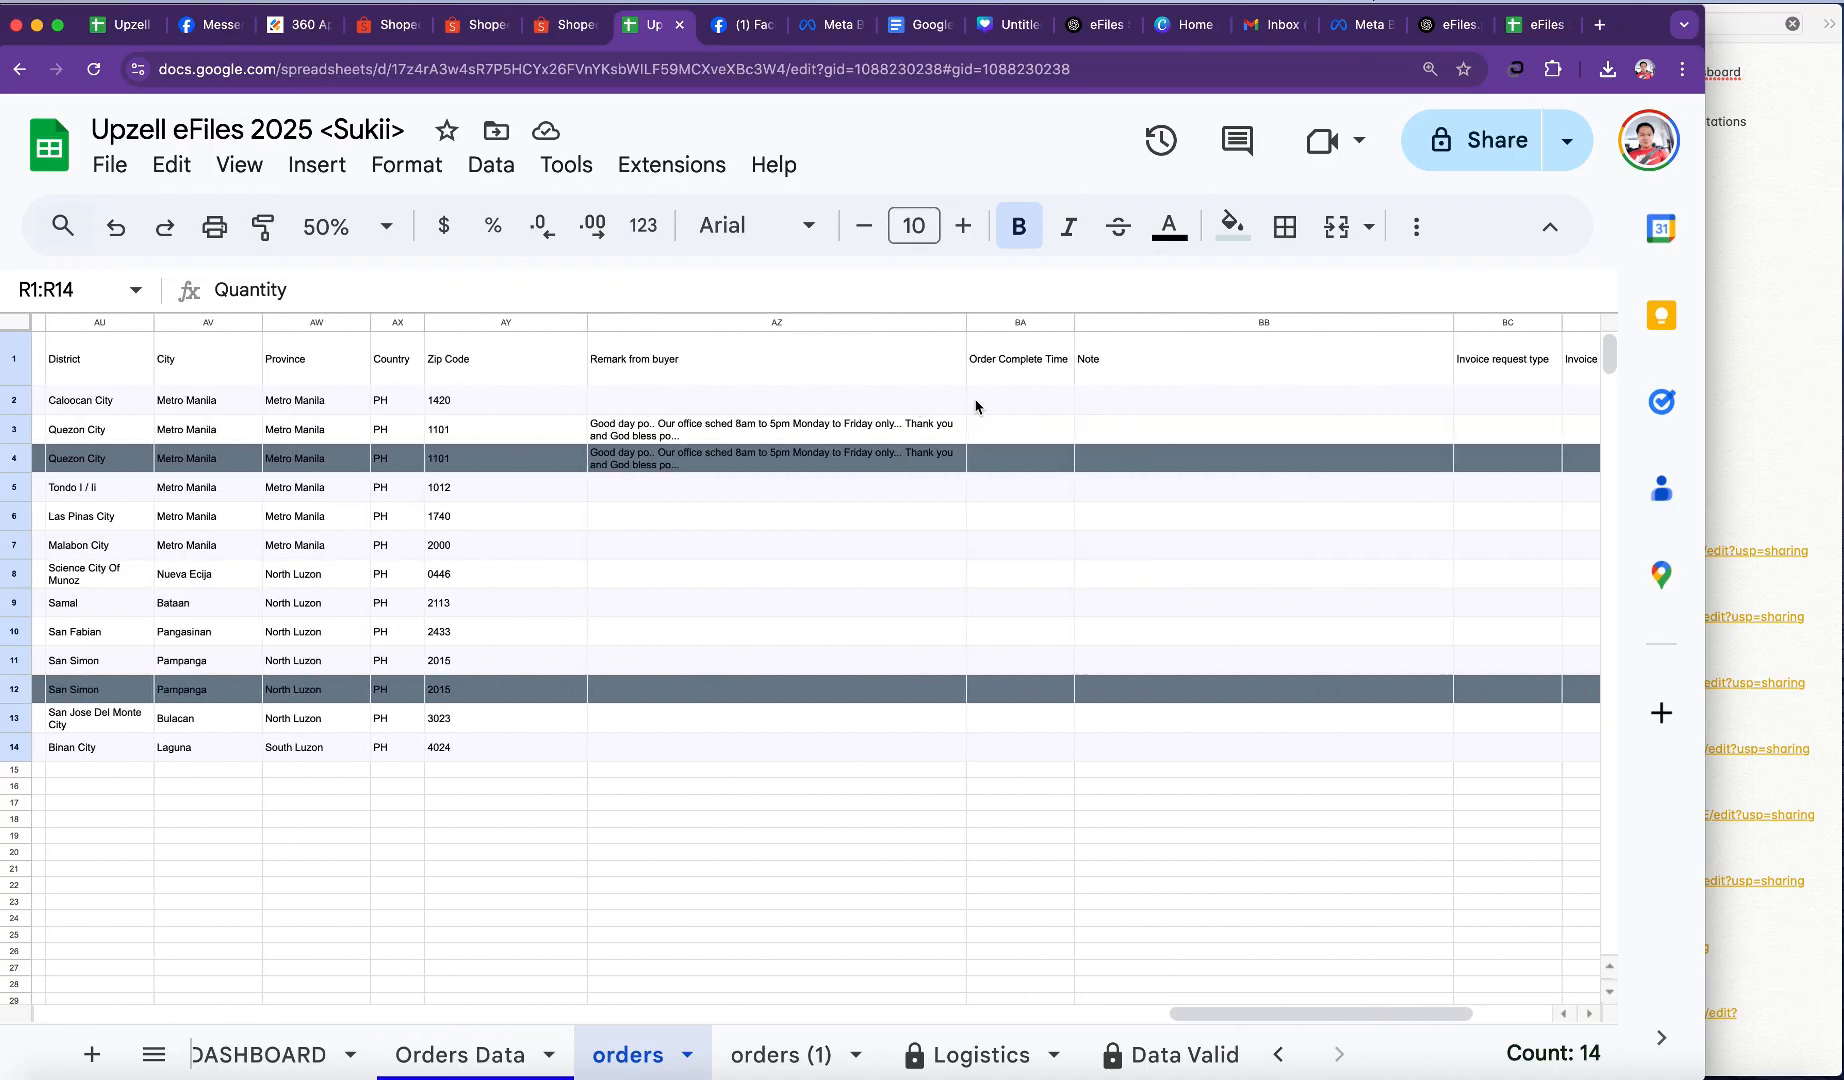
scroll(975, 404, right, 4)
scroll(977, 395, left, 20)
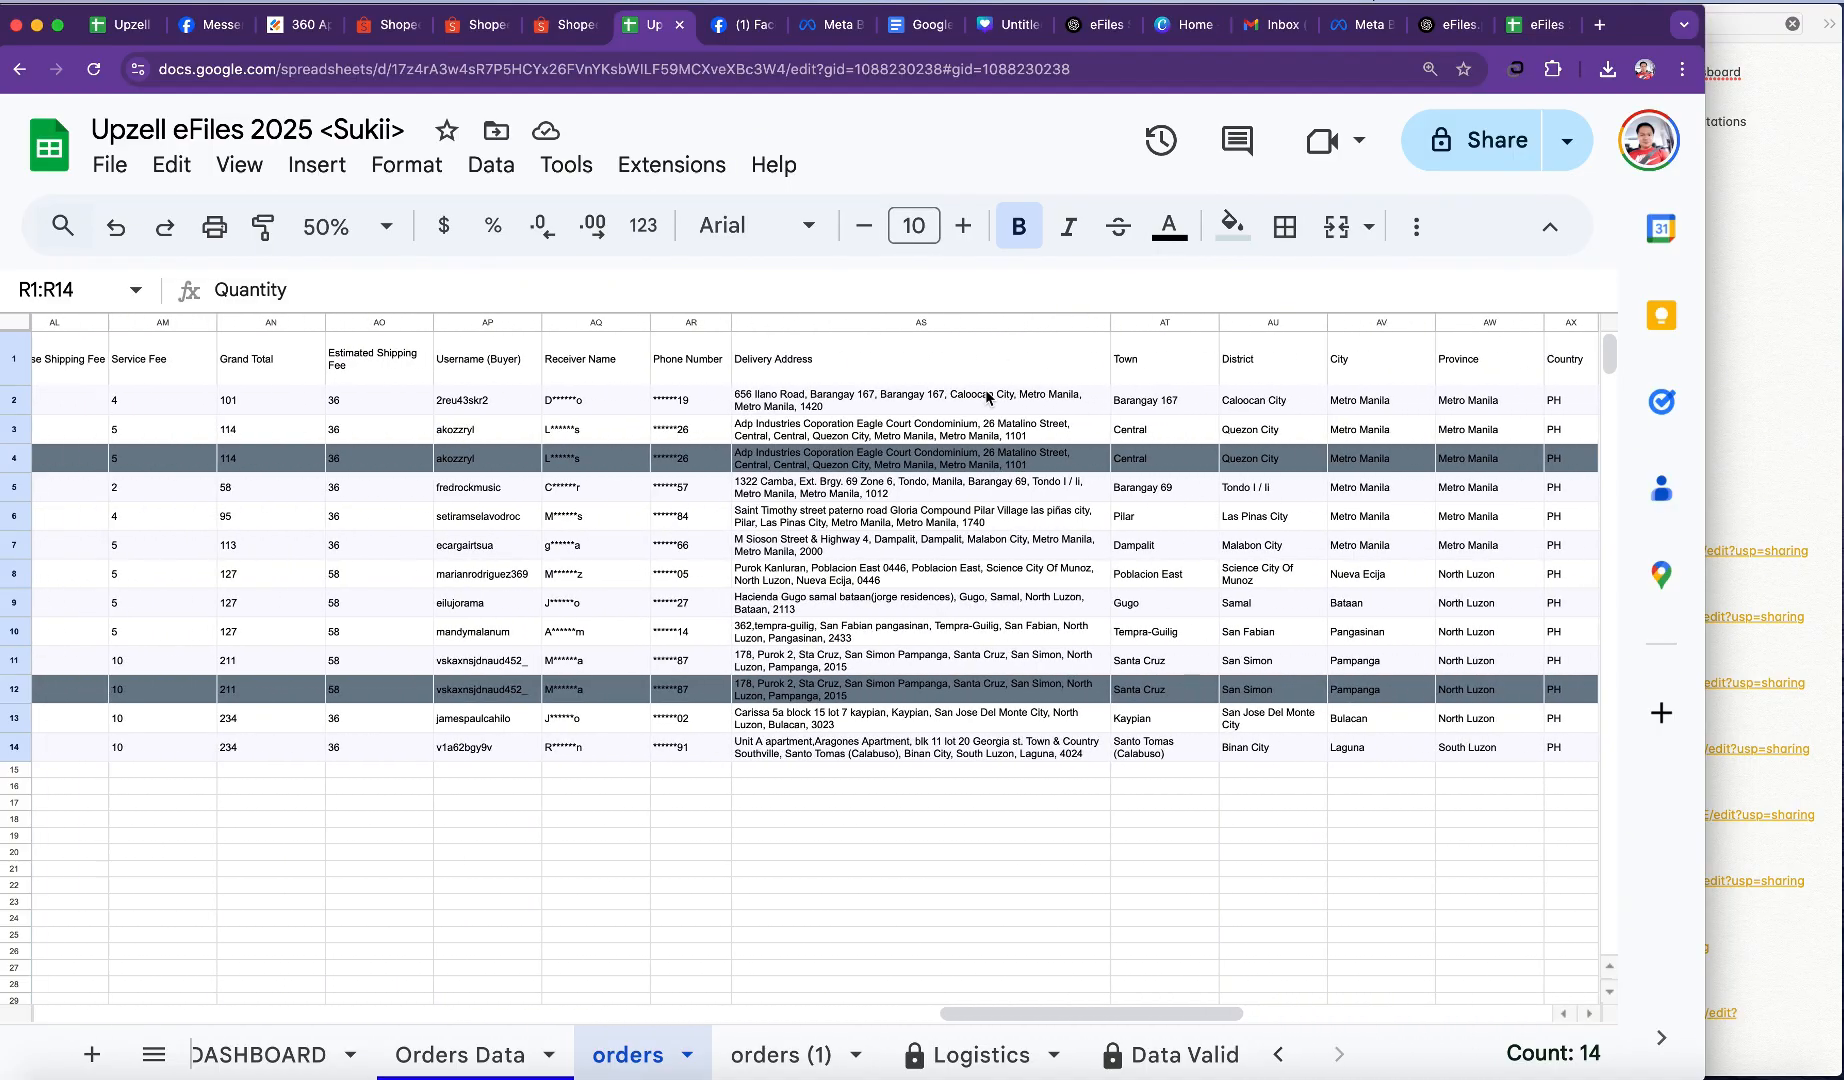
scroll(980, 410, left, 6)
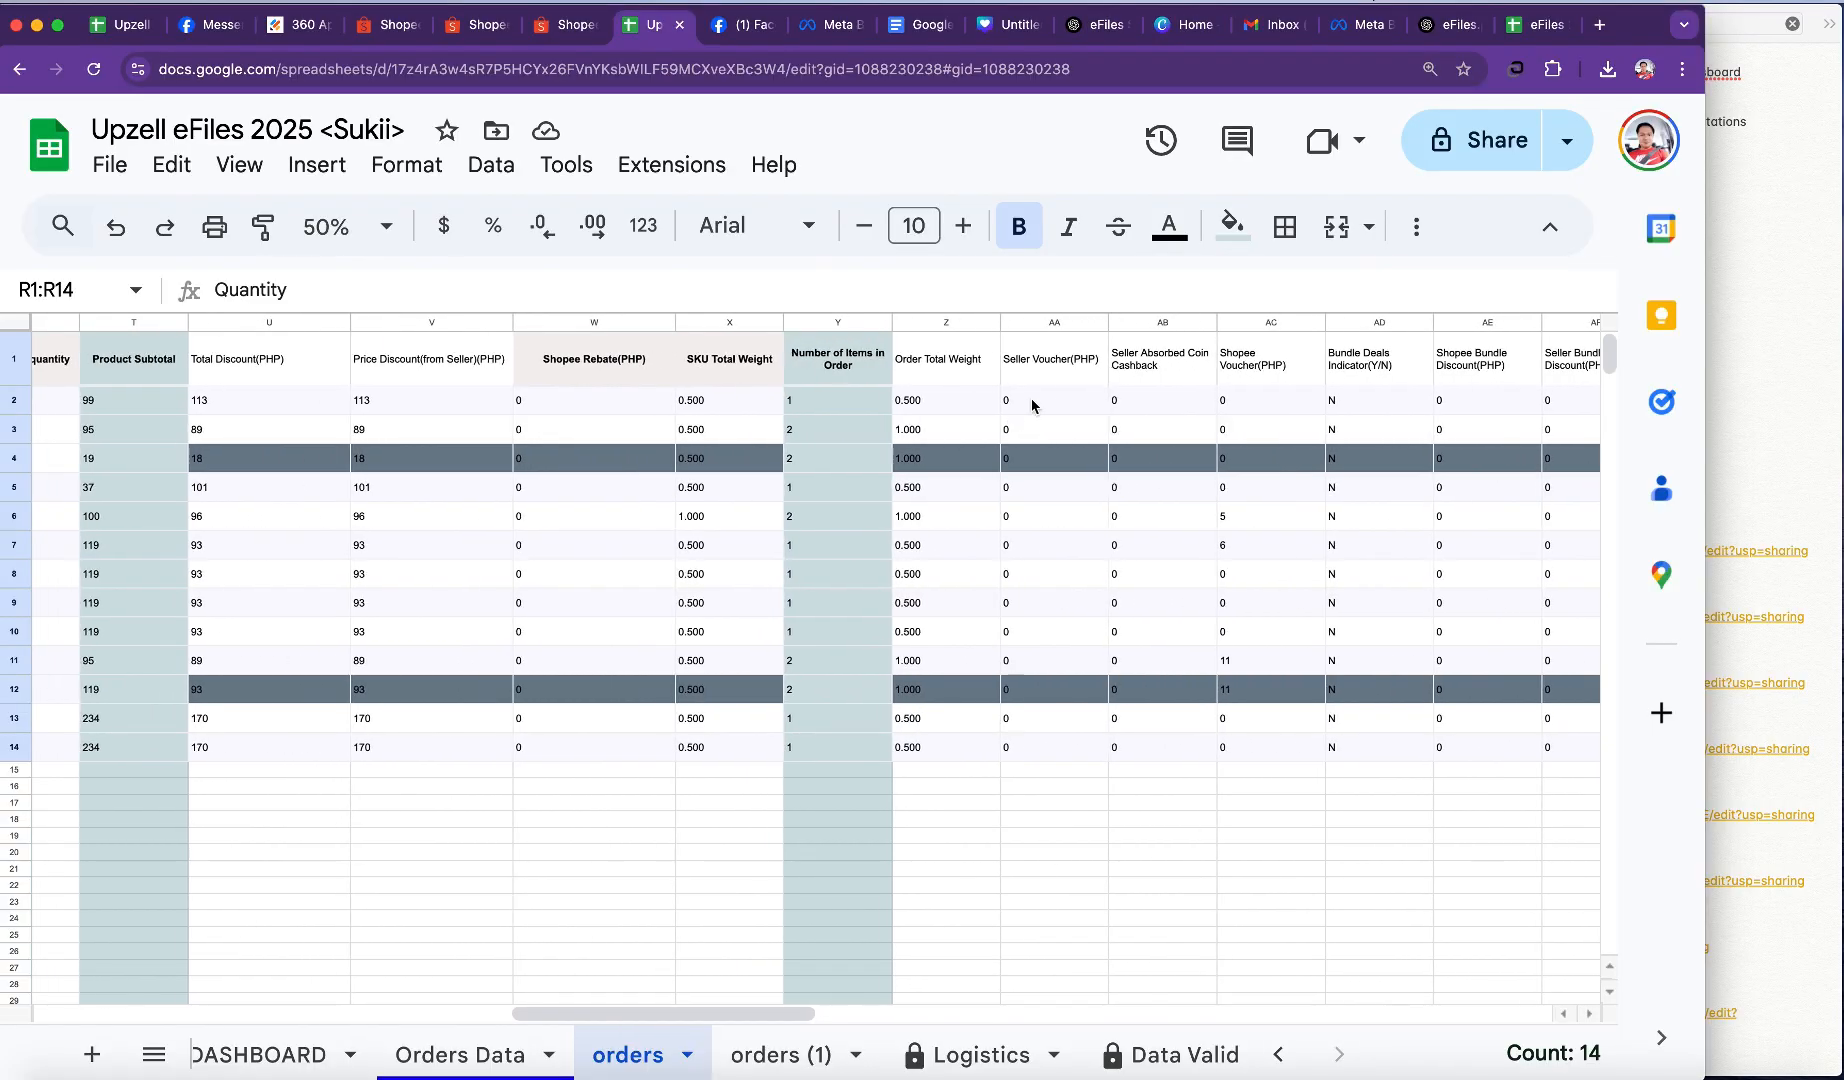
Step: Hide columns Z–AZ on the orders sheet, from Order Total Weight through Remark from buyer
click(955, 322)
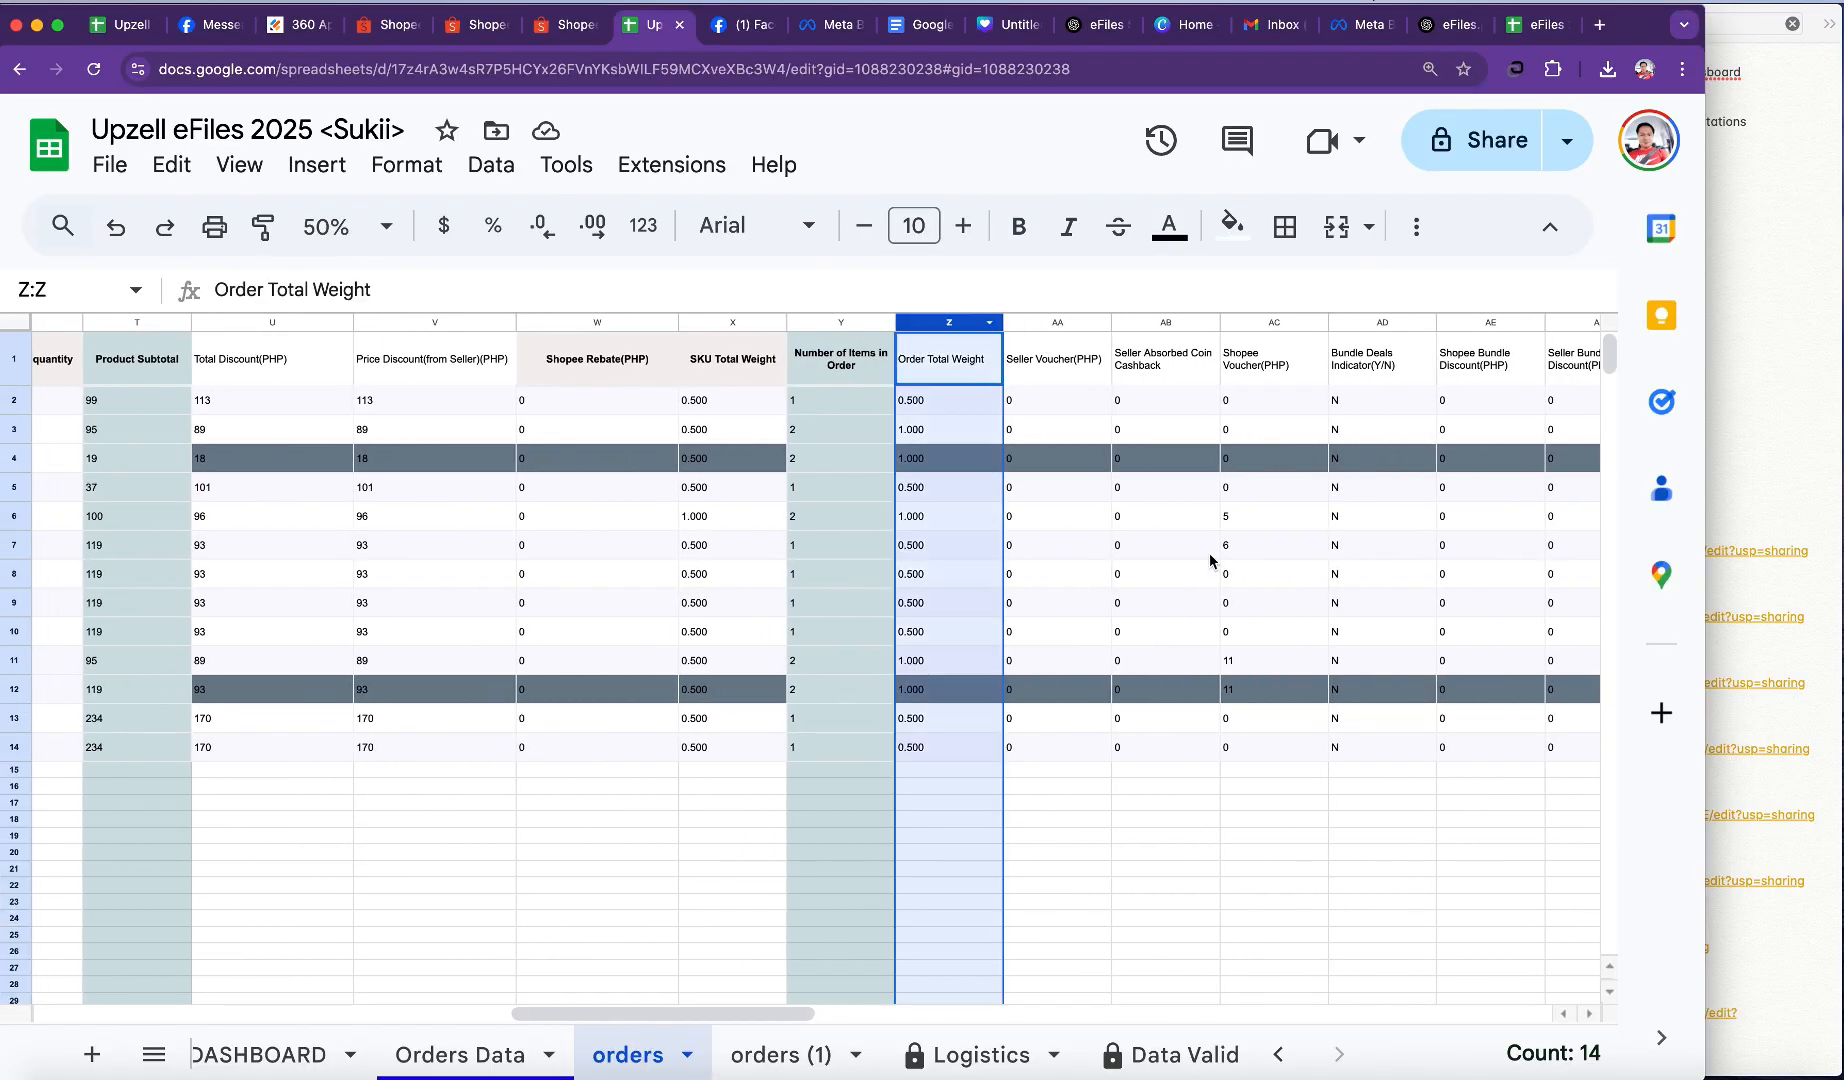
scroll(1206, 551, right, 15)
scroll(1457, 370, right, 1)
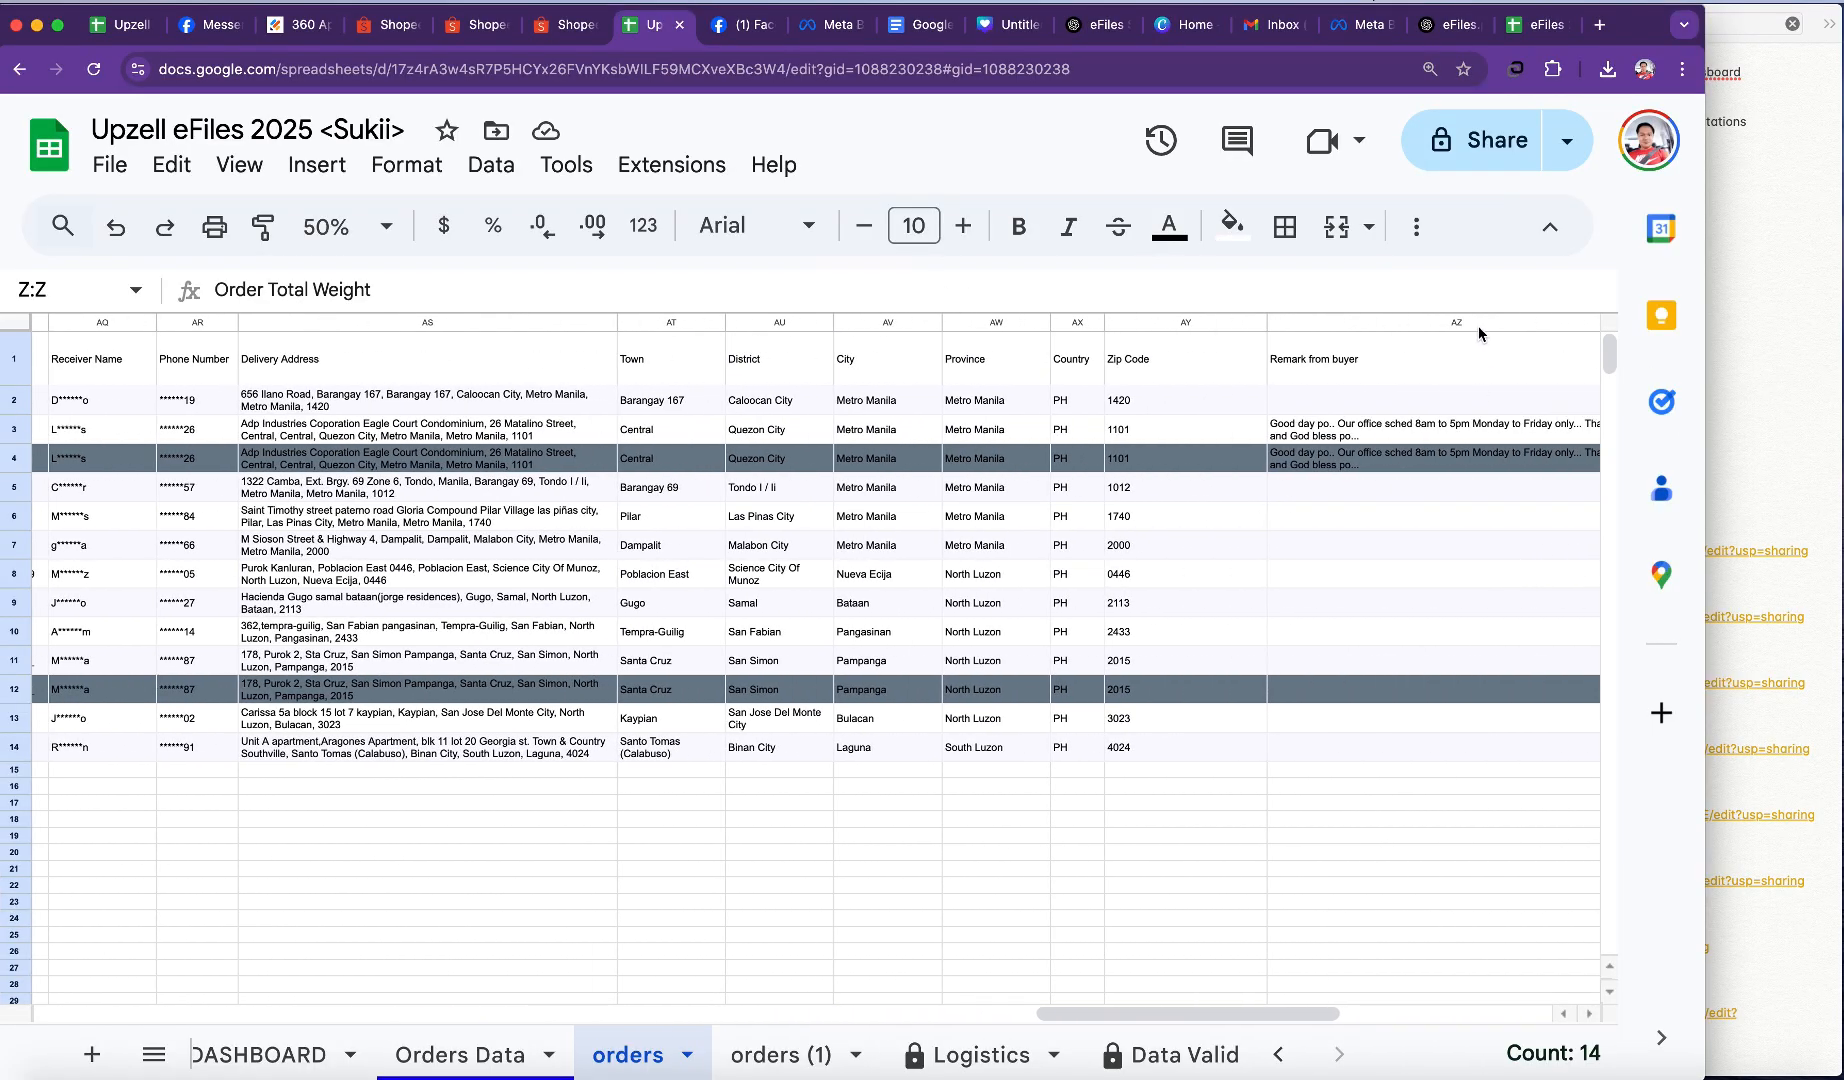
shift+click(1479, 324)
right_click(930, 500)
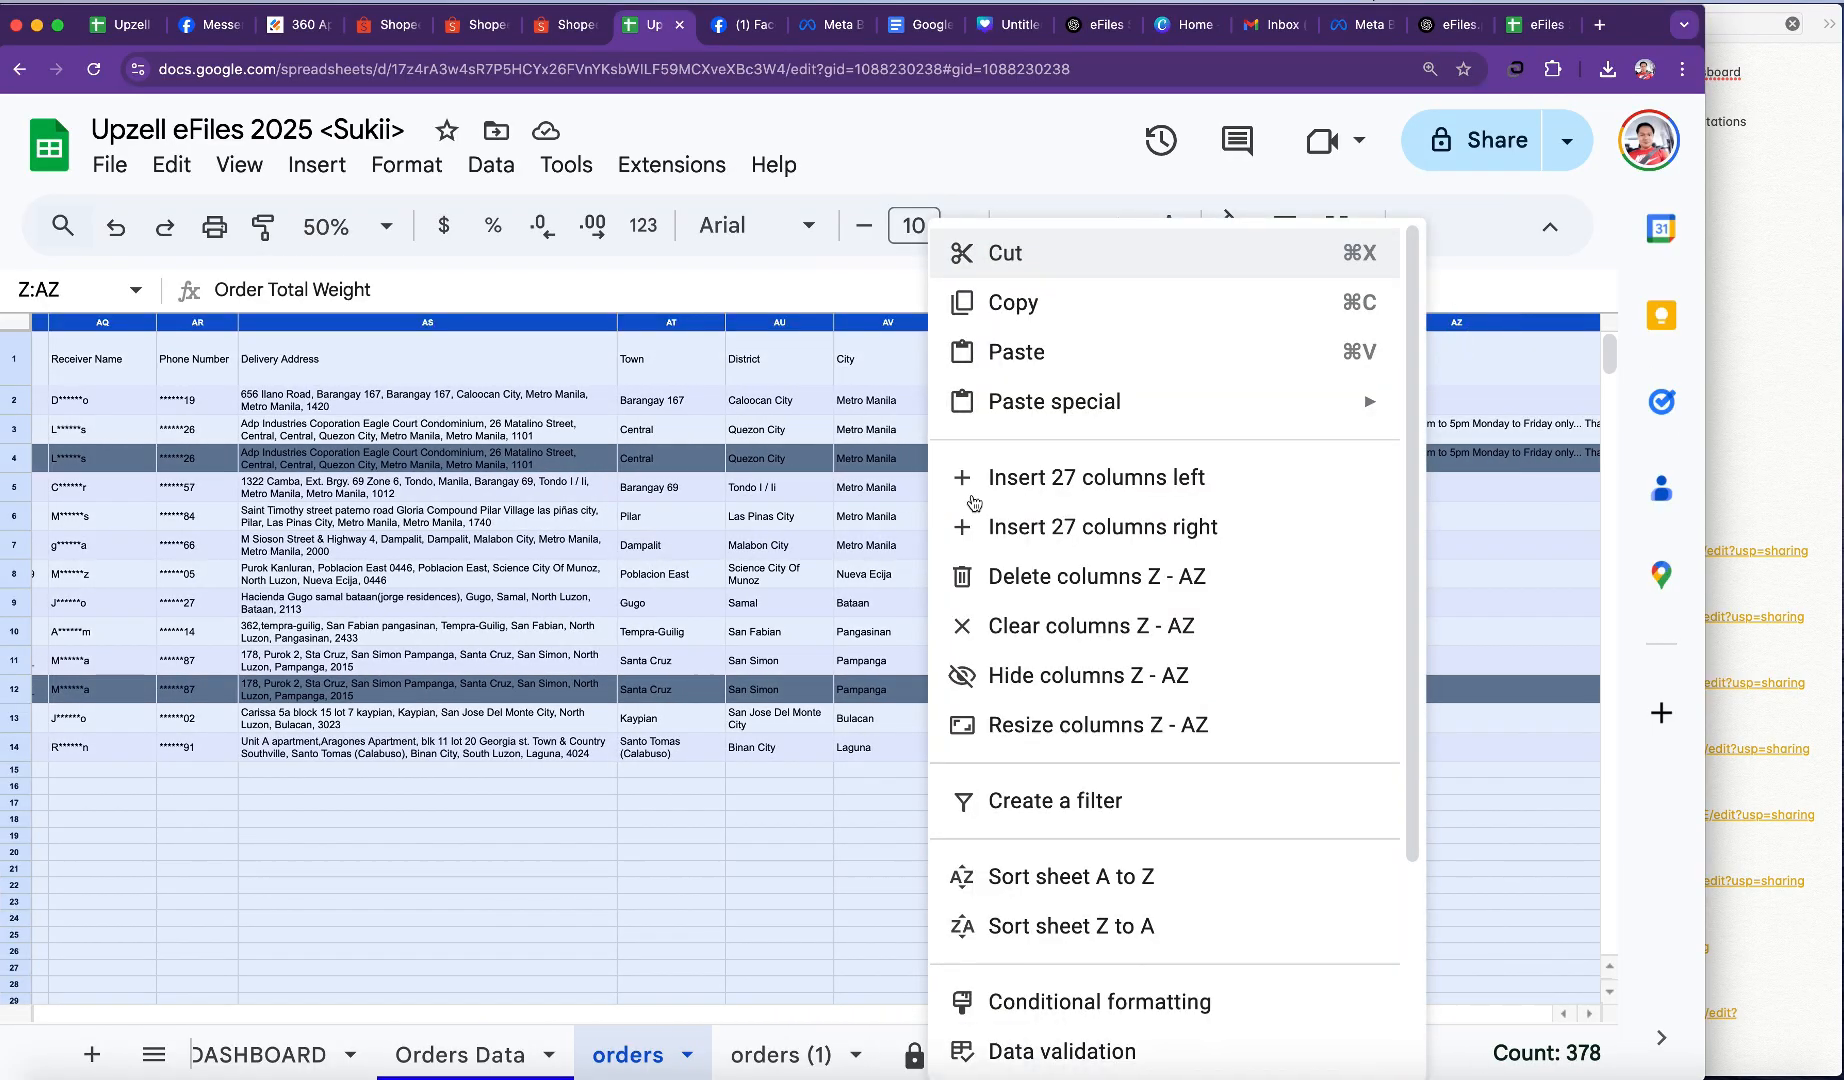
click(1012, 678)
click(808, 845)
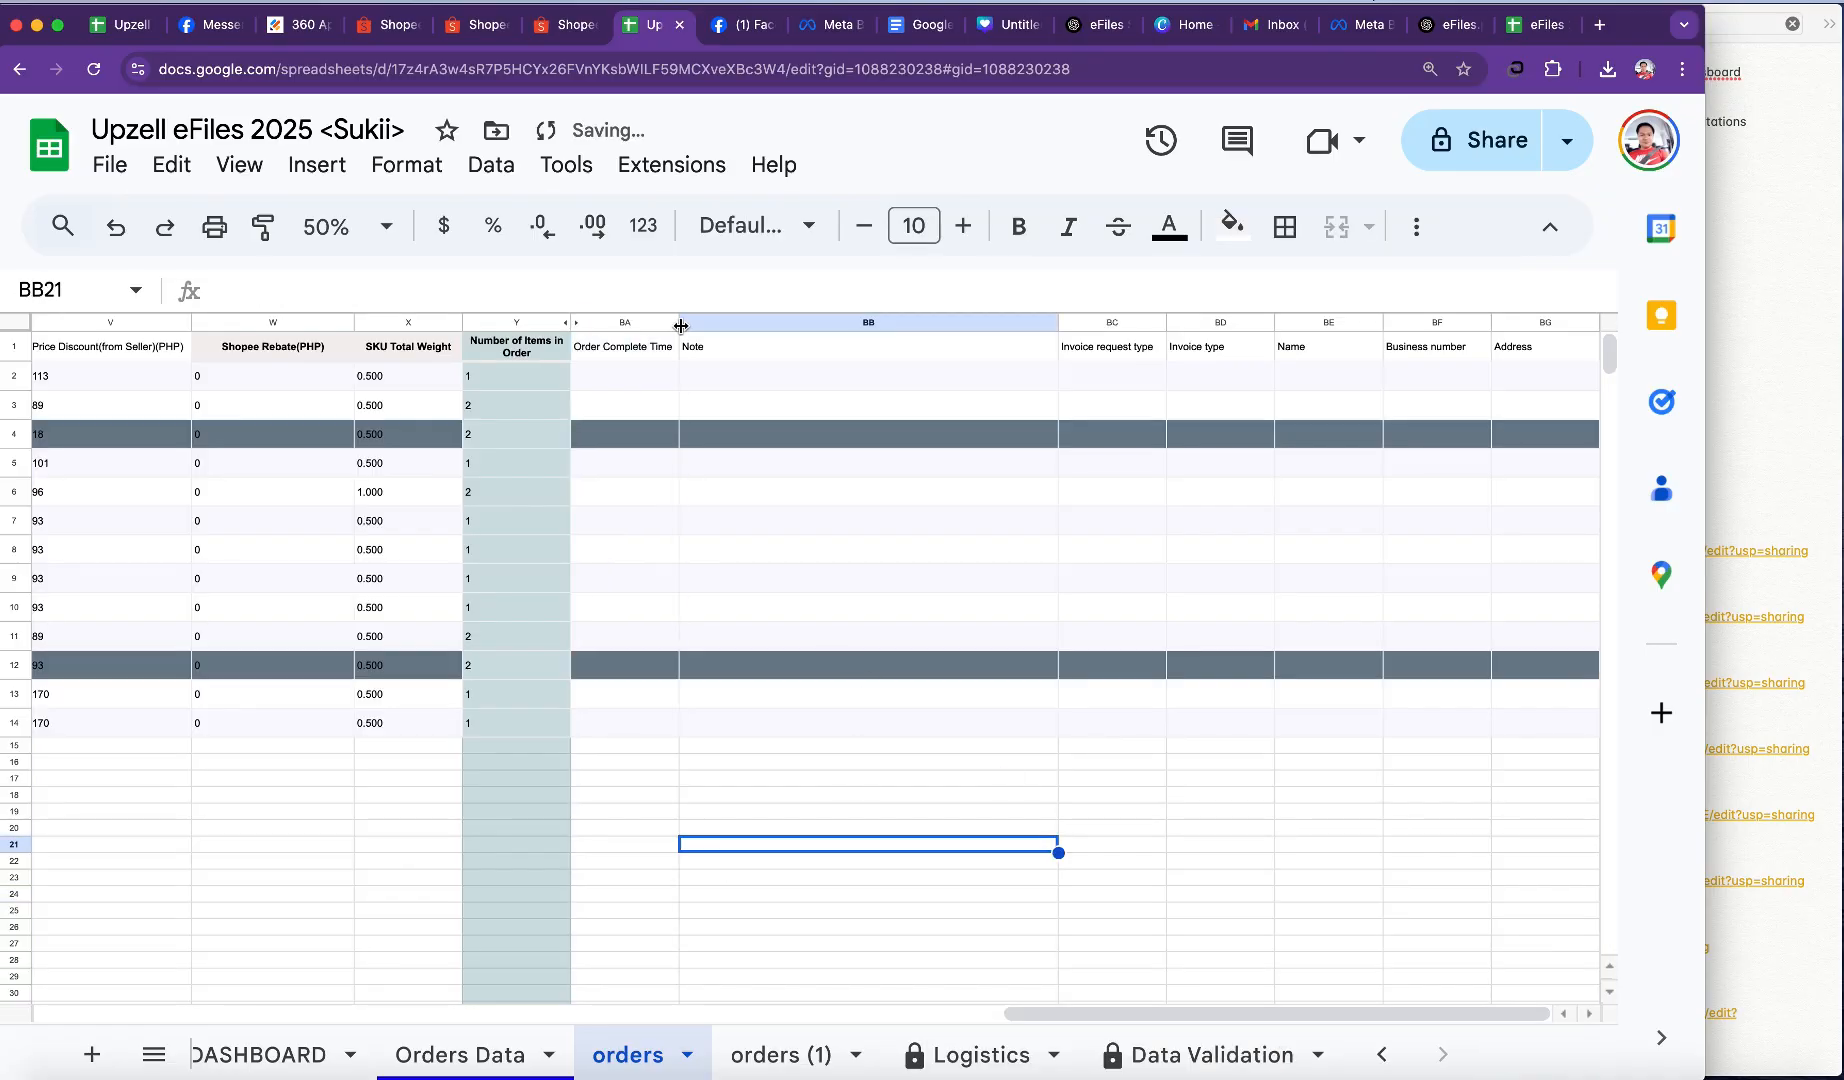
Step: Hide columns BA–BG, from Order Complete Time through Address
click(636, 324)
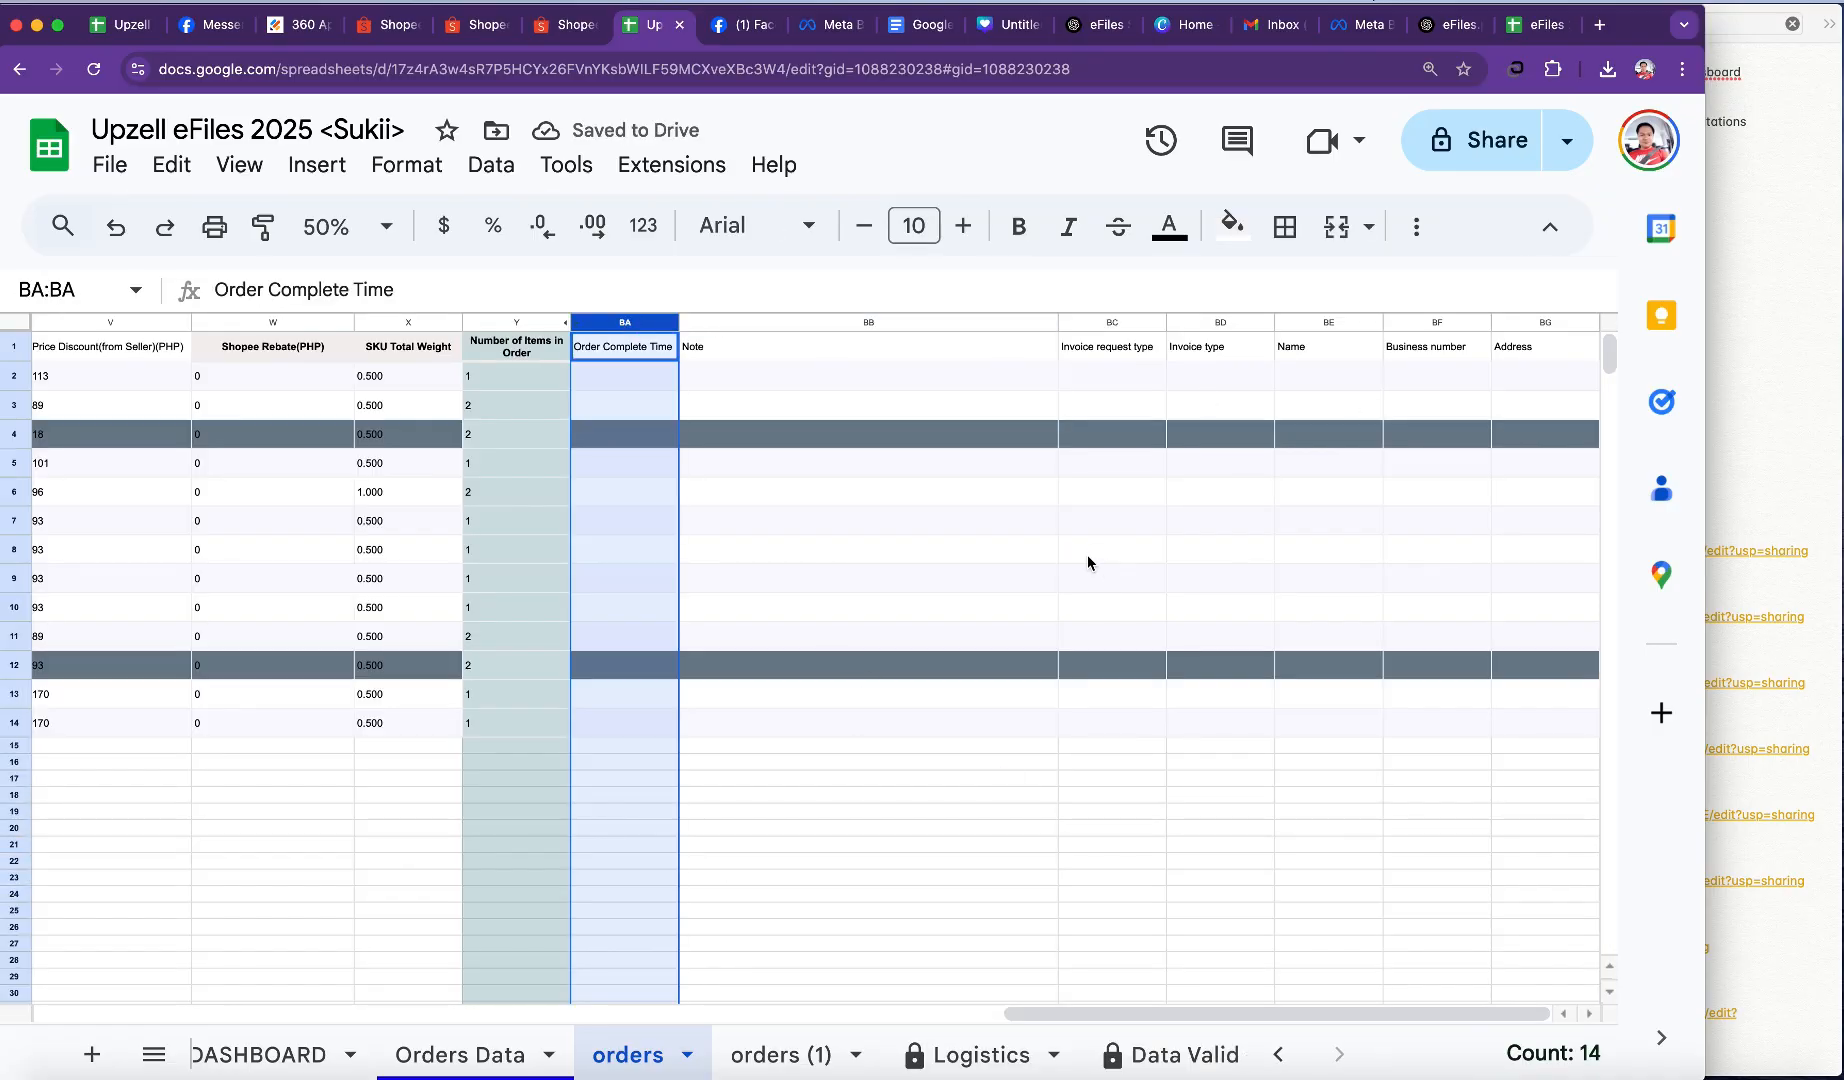
shift+click(1552, 326)
right_click(992, 565)
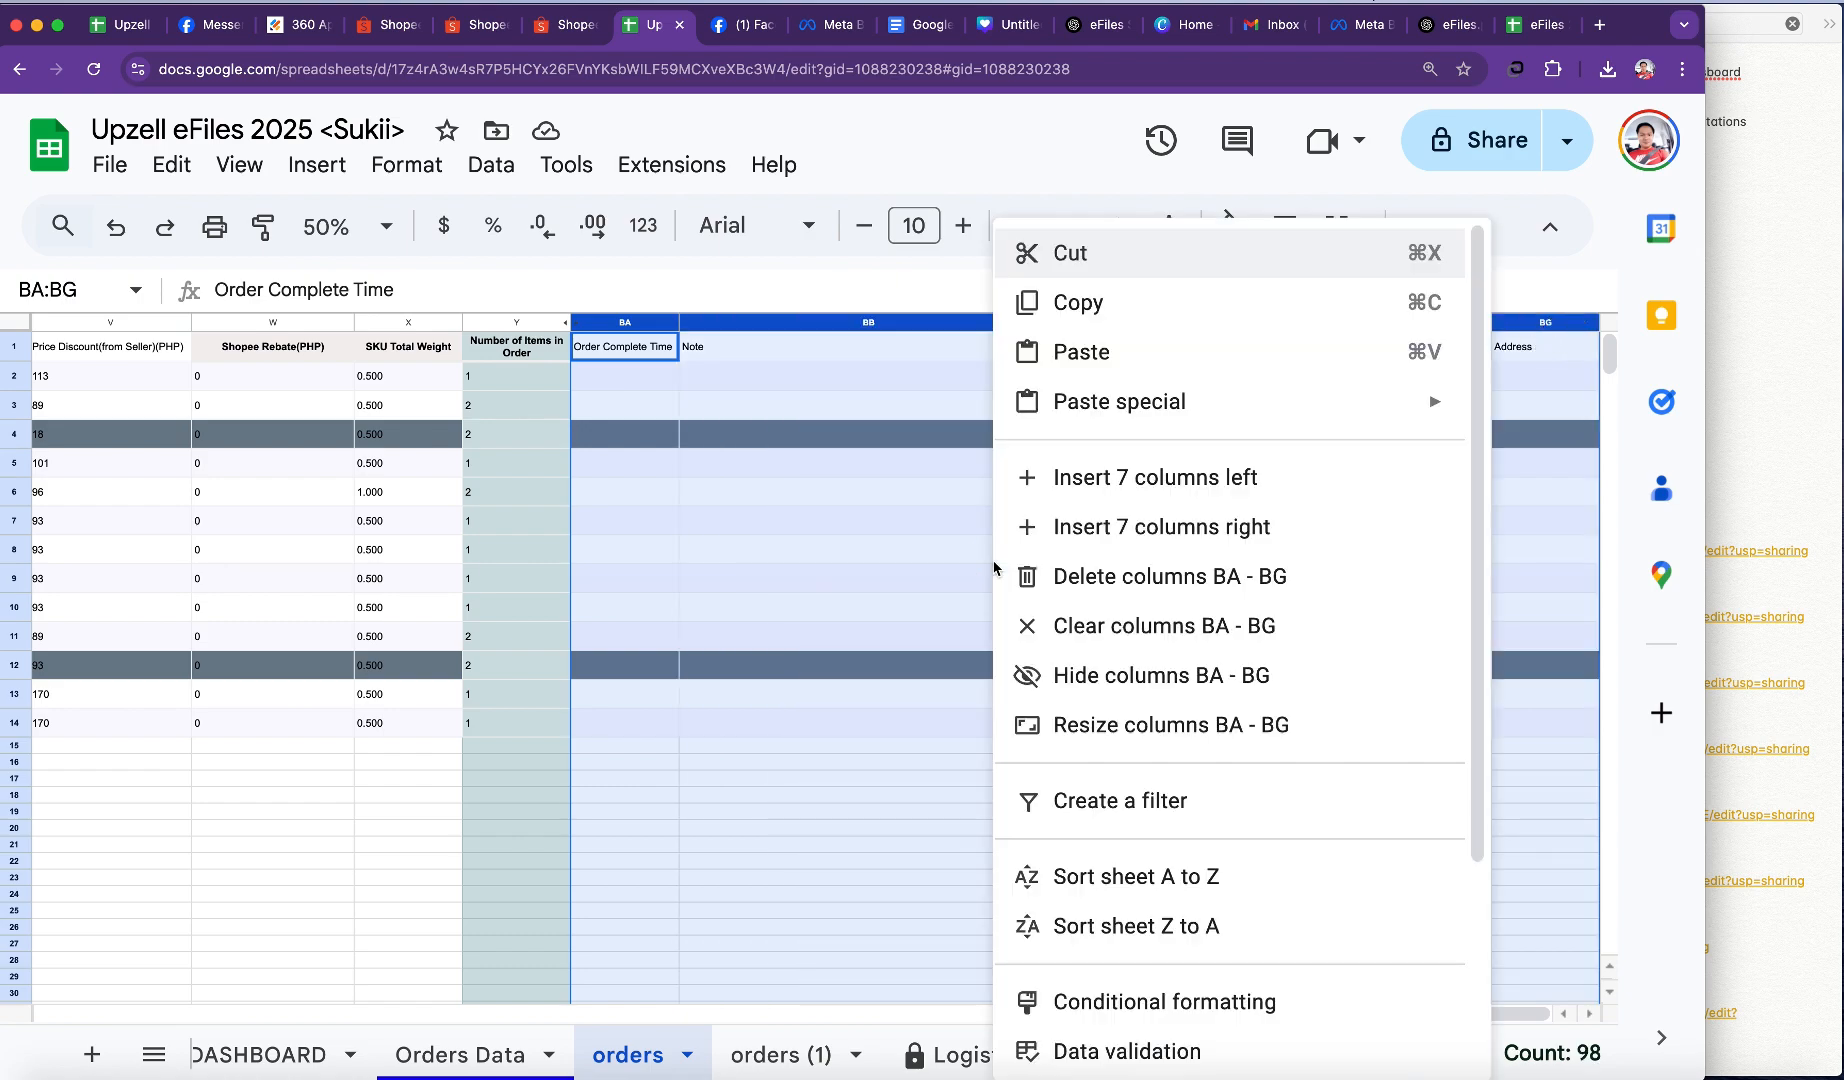
click(1120, 700)
click(1030, 880)
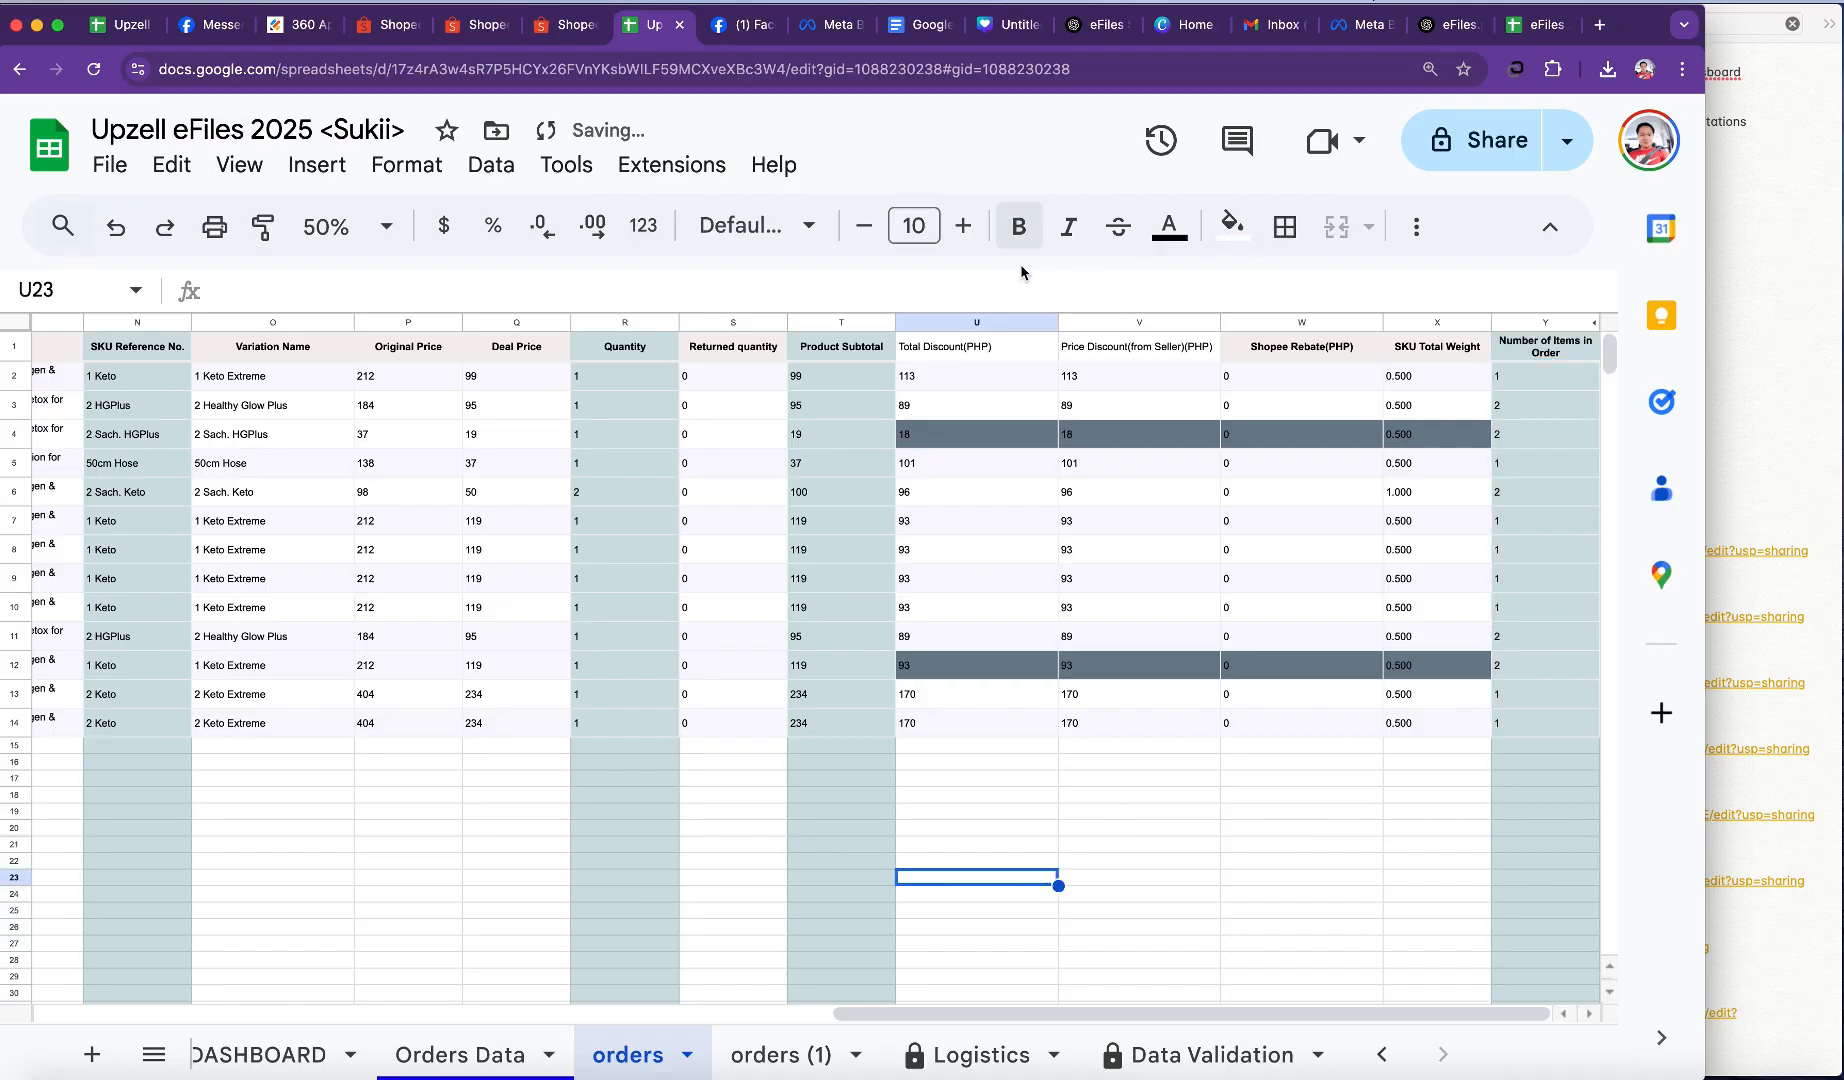
Step: Hide columns U–X, from Total Discount(PHP) through SKU Total Weight
click(960, 322)
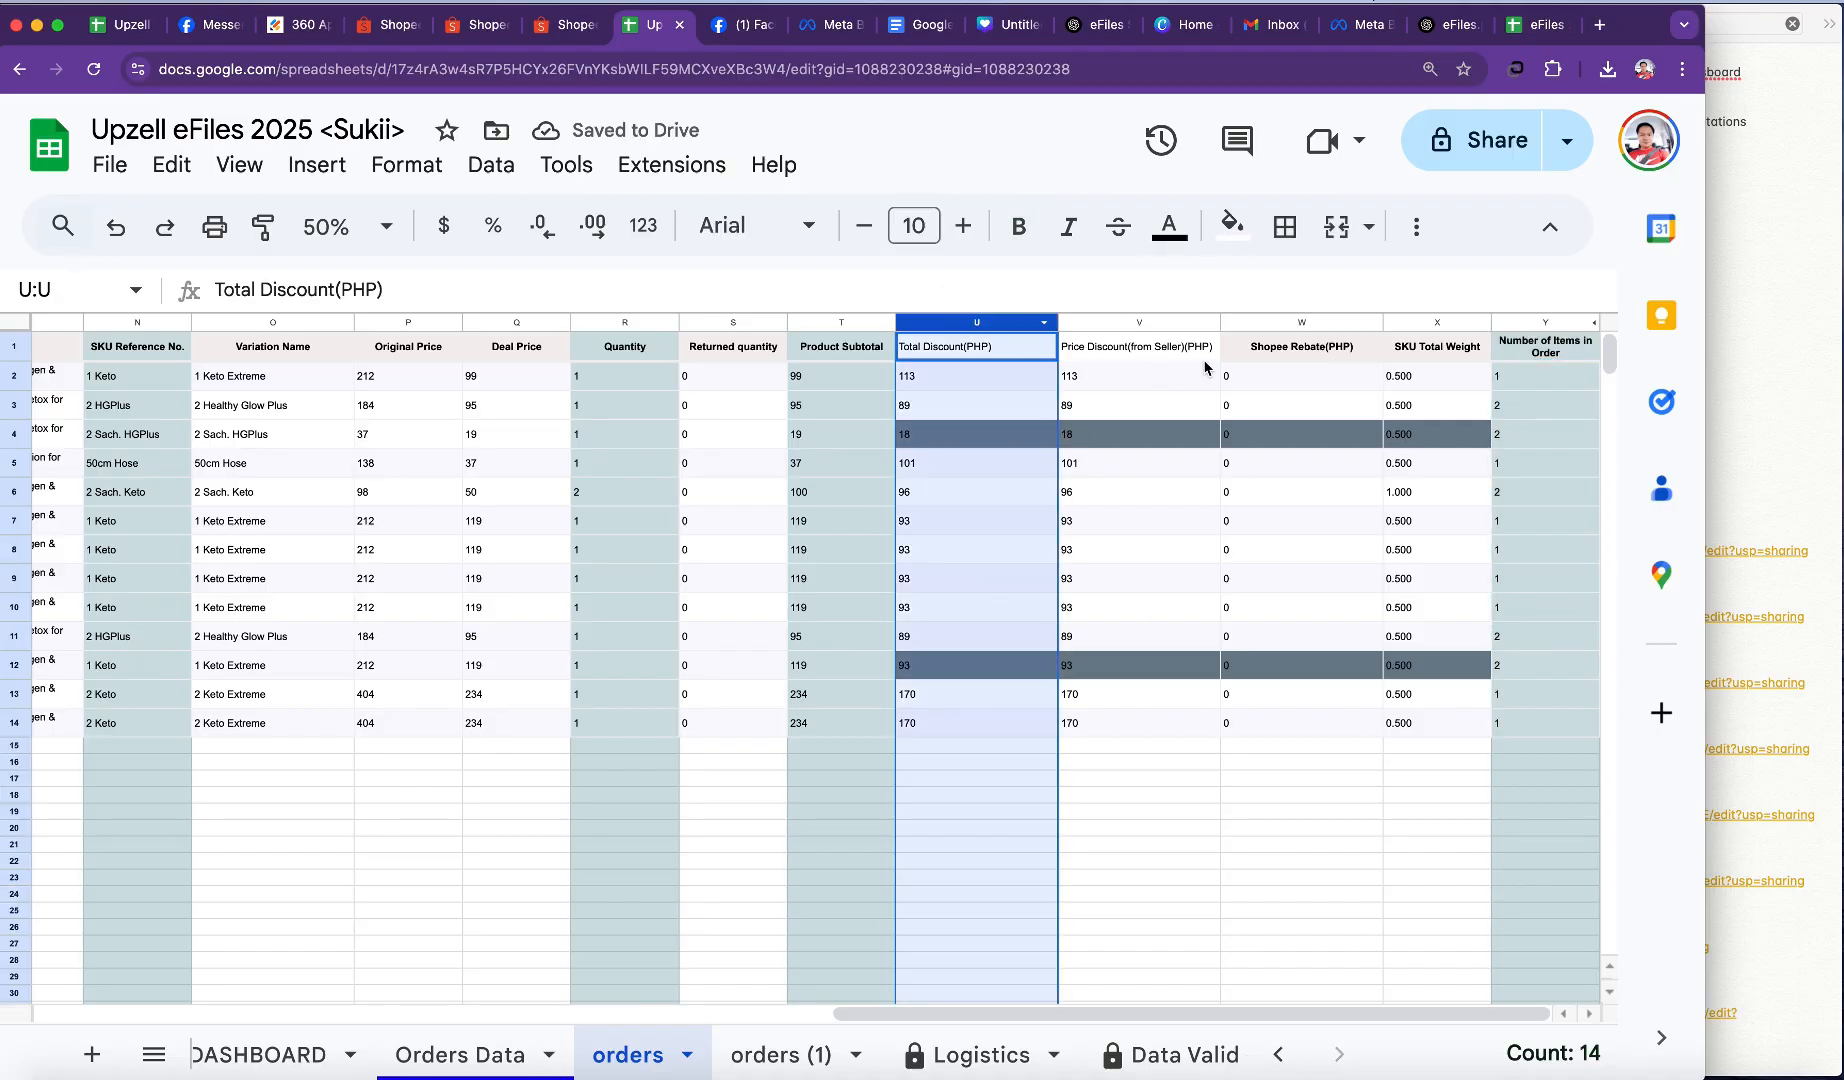
shift+click(1437, 323)
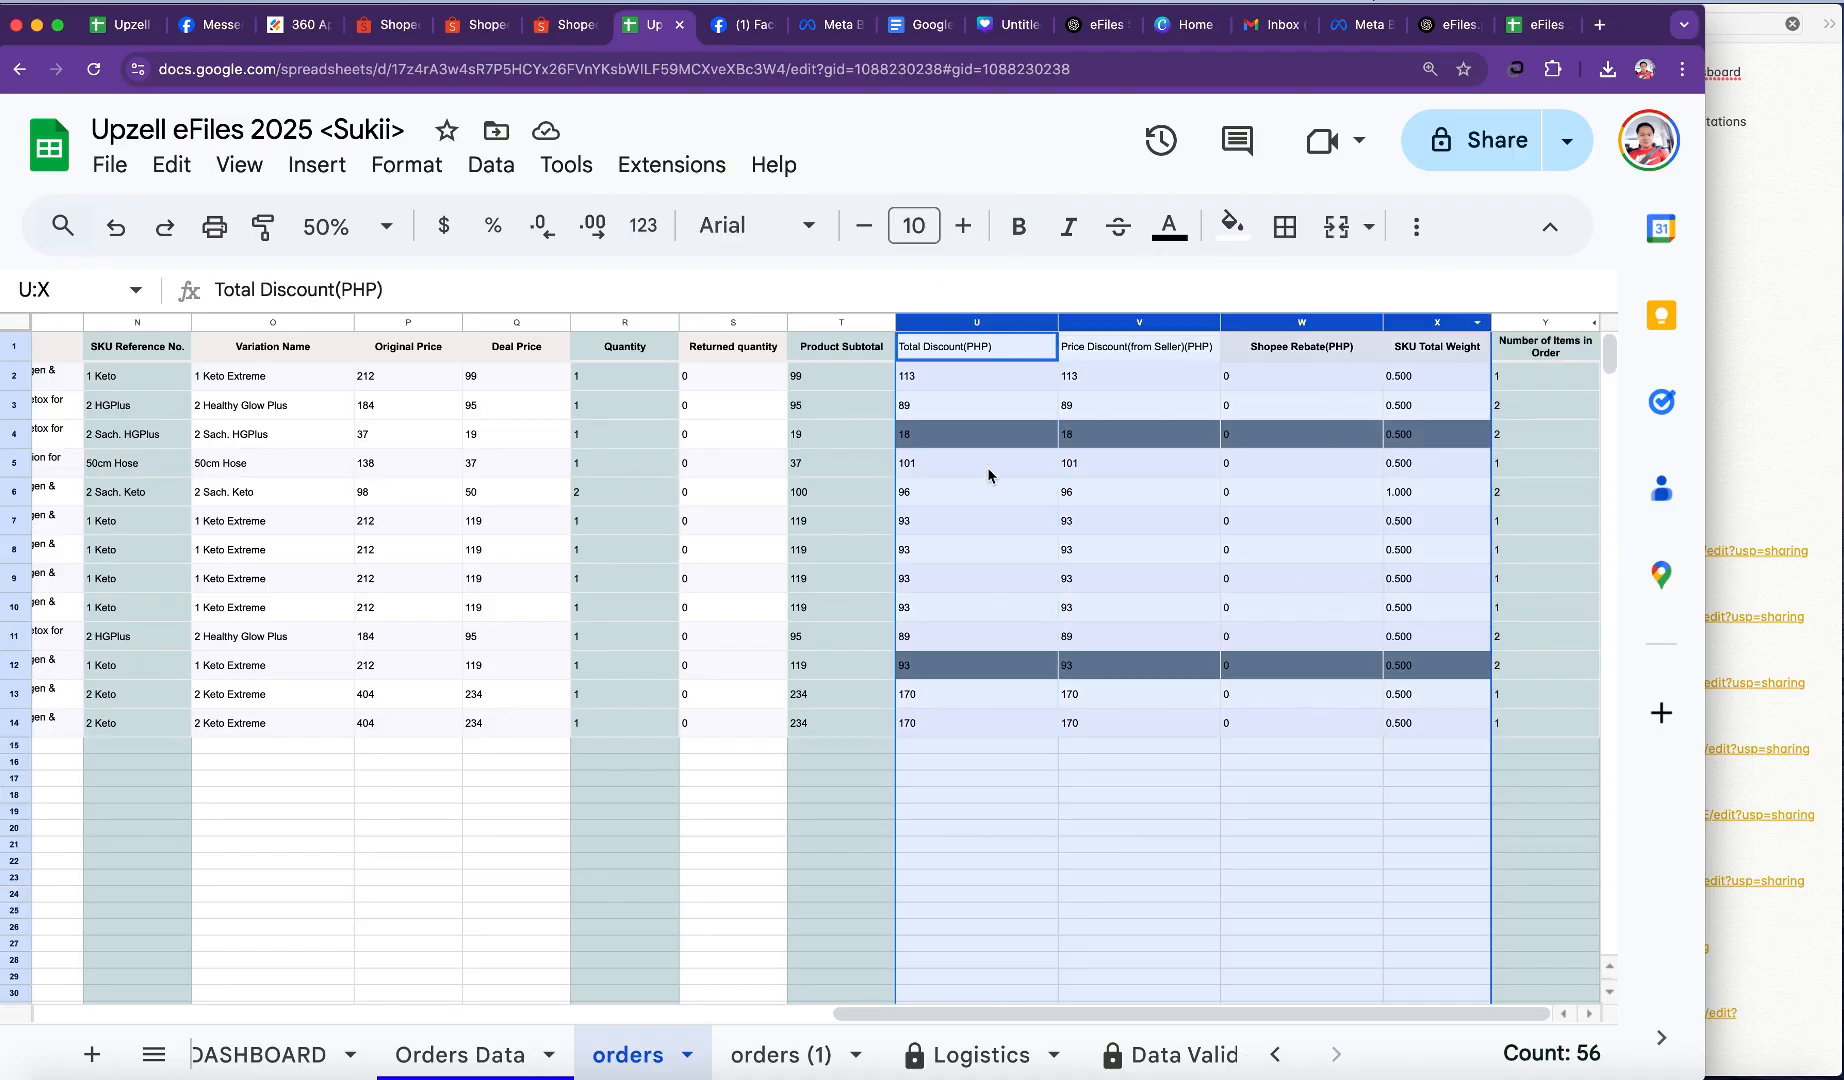
right_click(1049, 450)
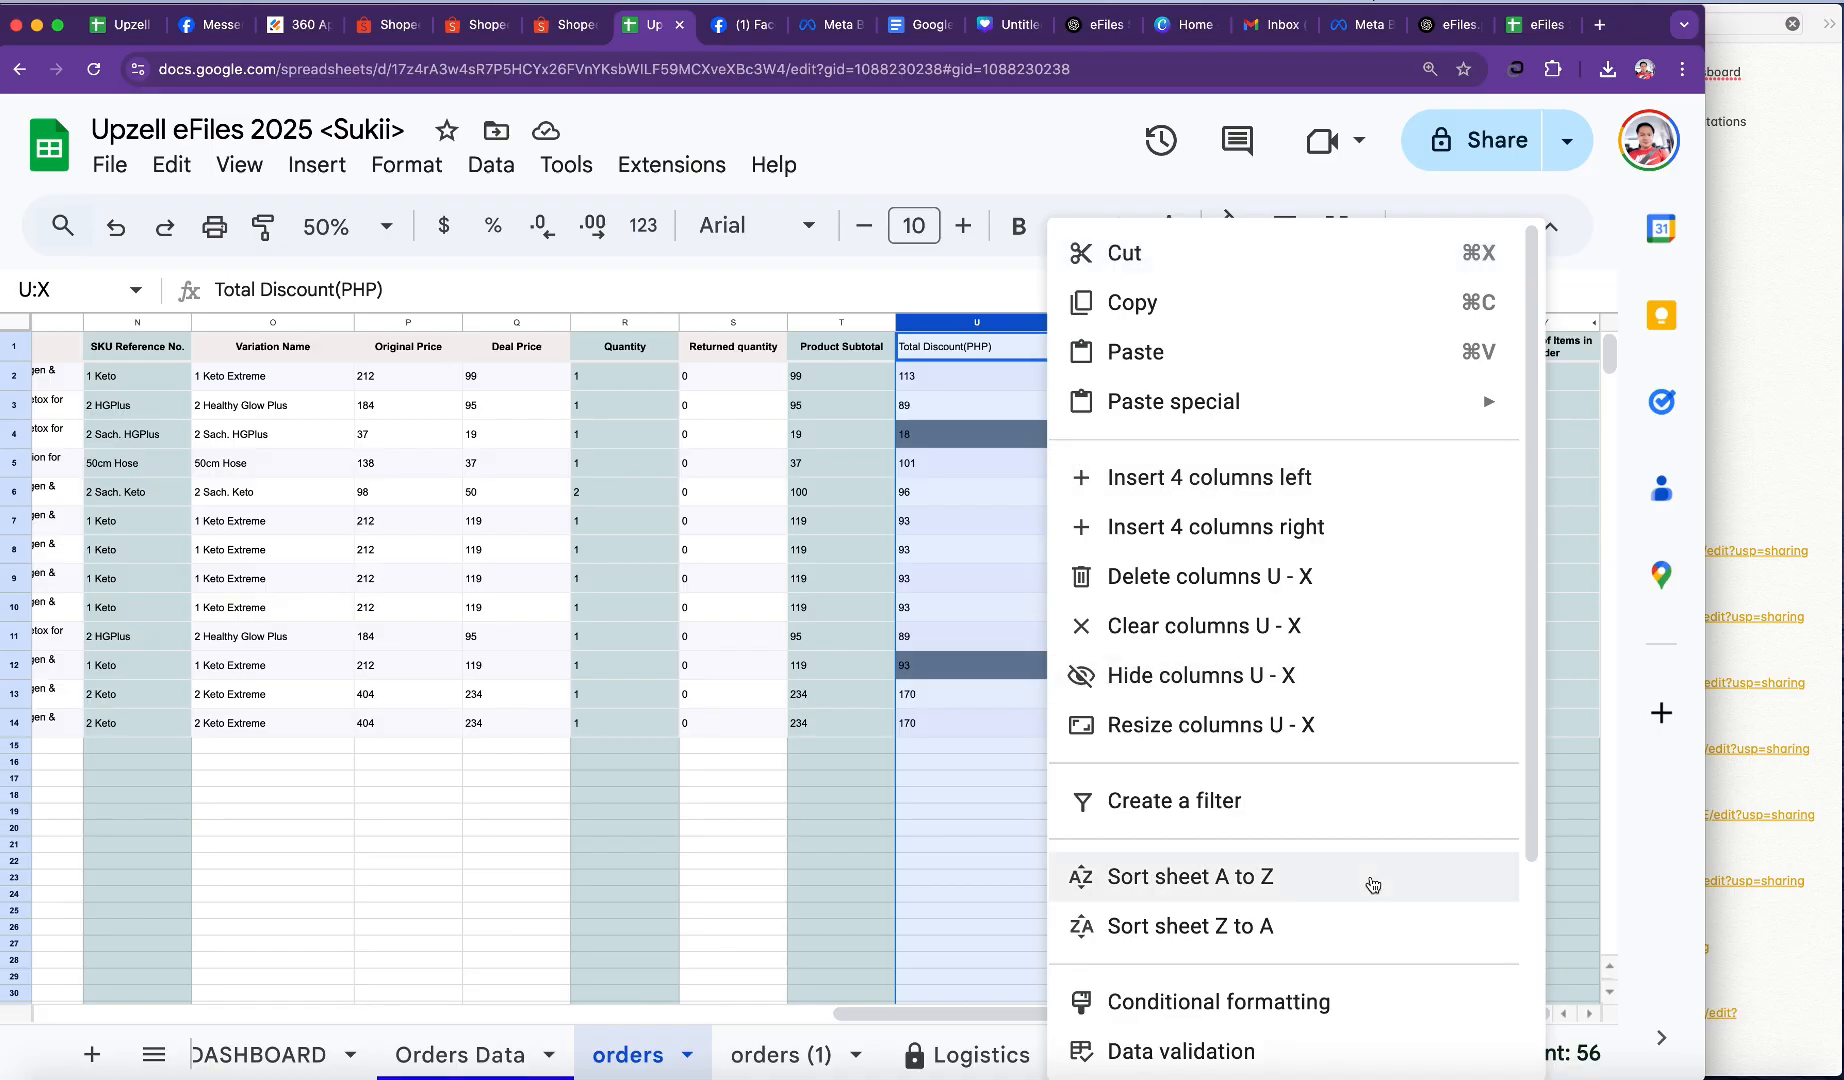
click(1181, 676)
click(1010, 862)
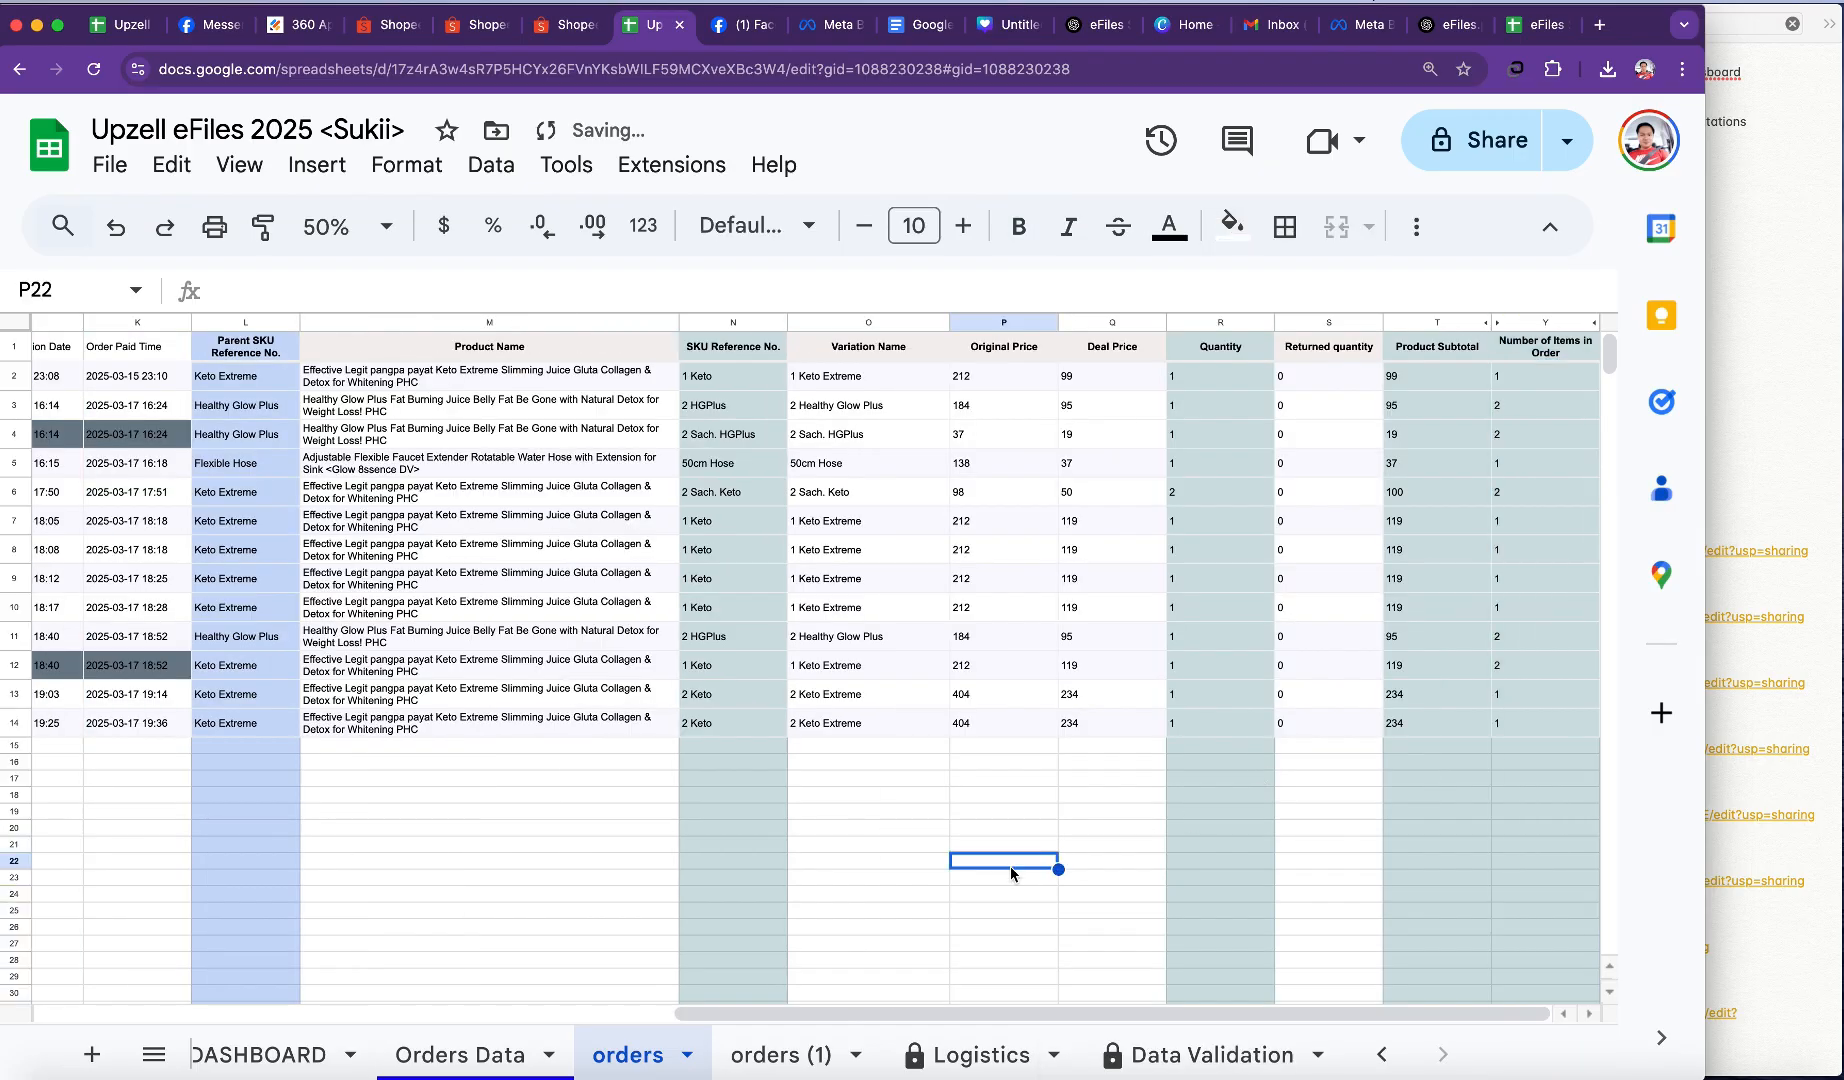
Step: Hide the Product Name column (M) on the orders sheet
click(435, 323)
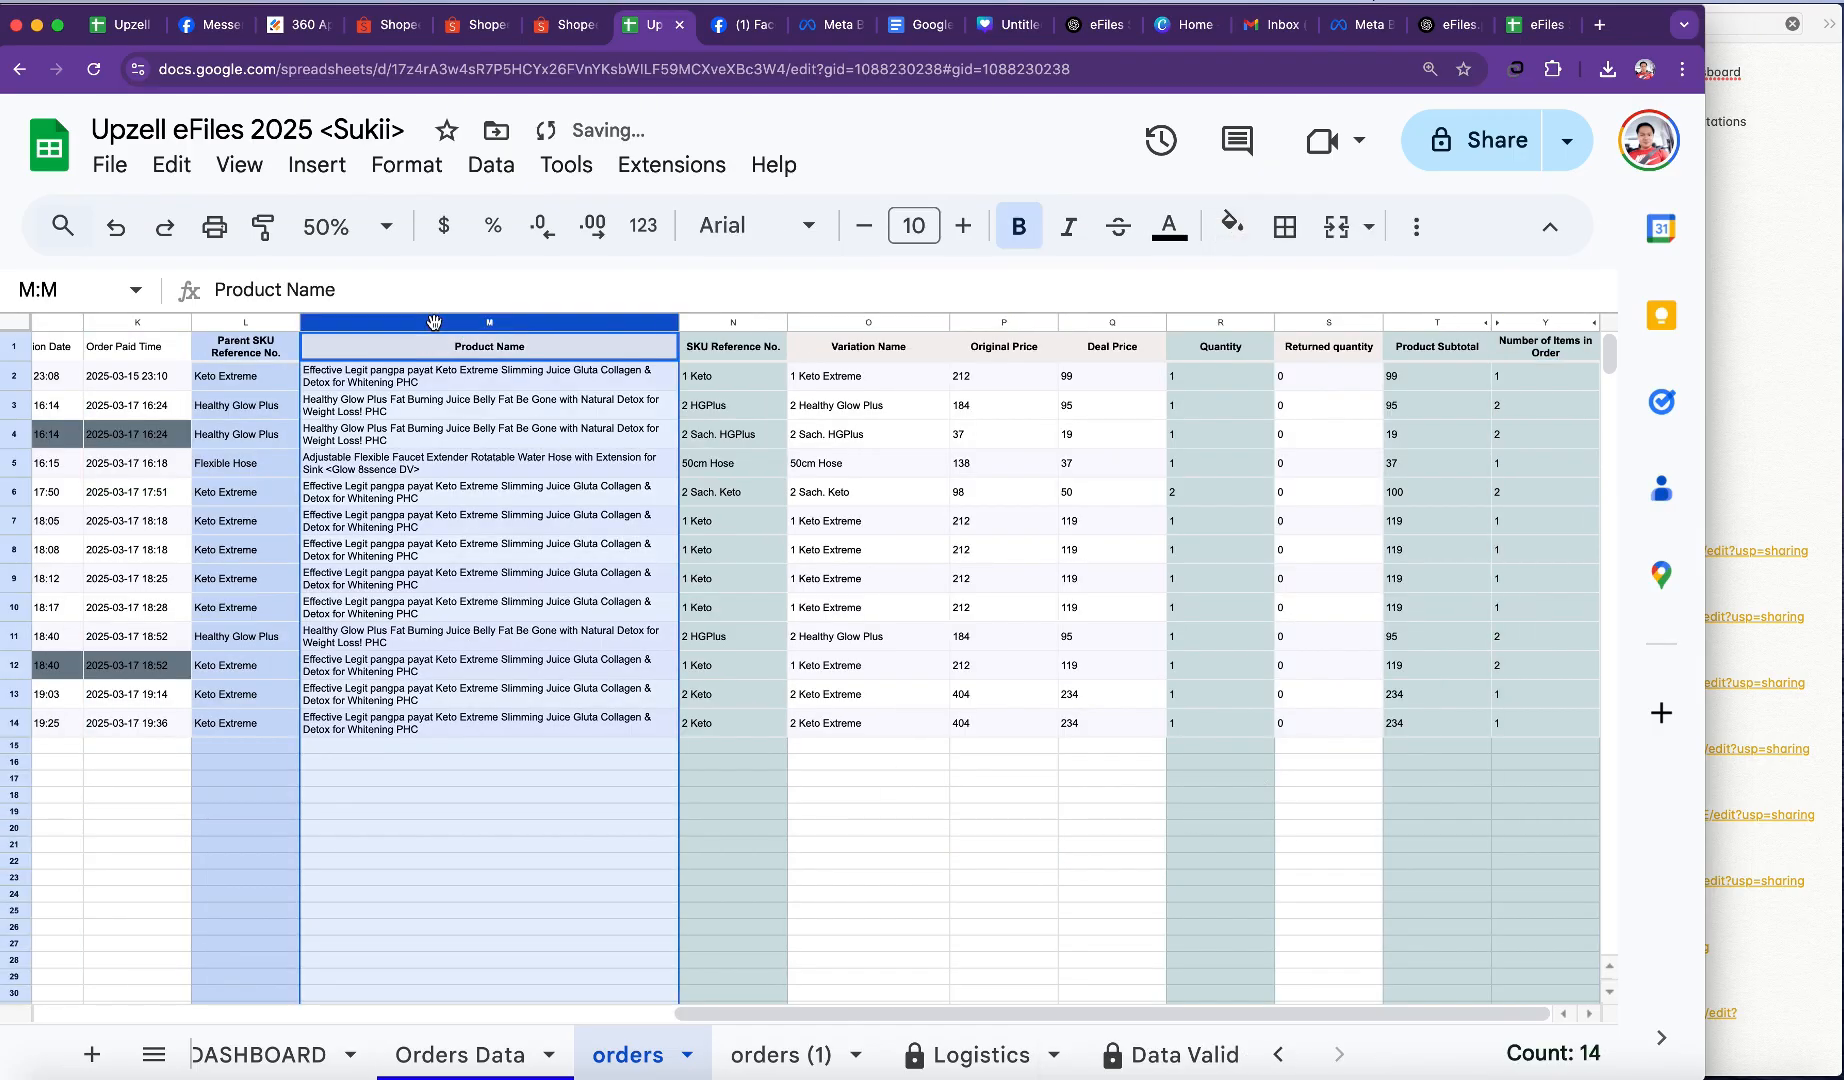
right_click(433, 322)
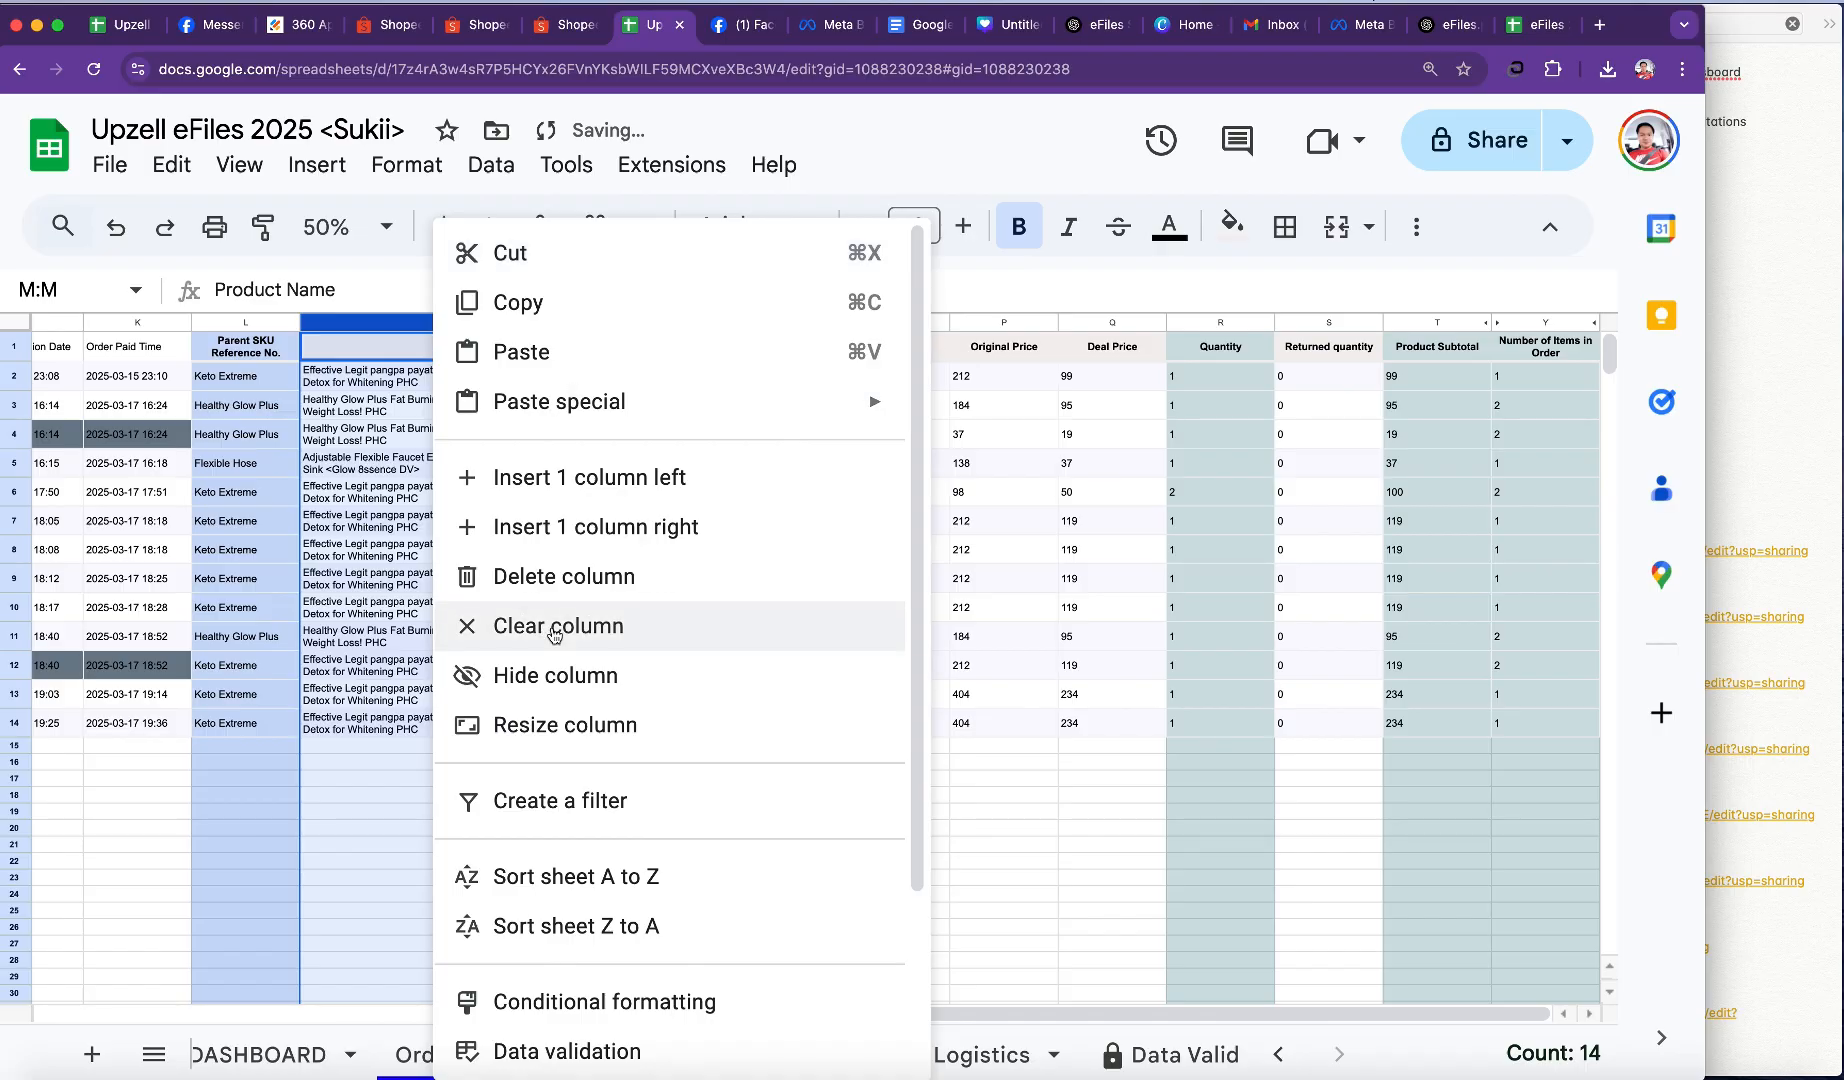
click(544, 673)
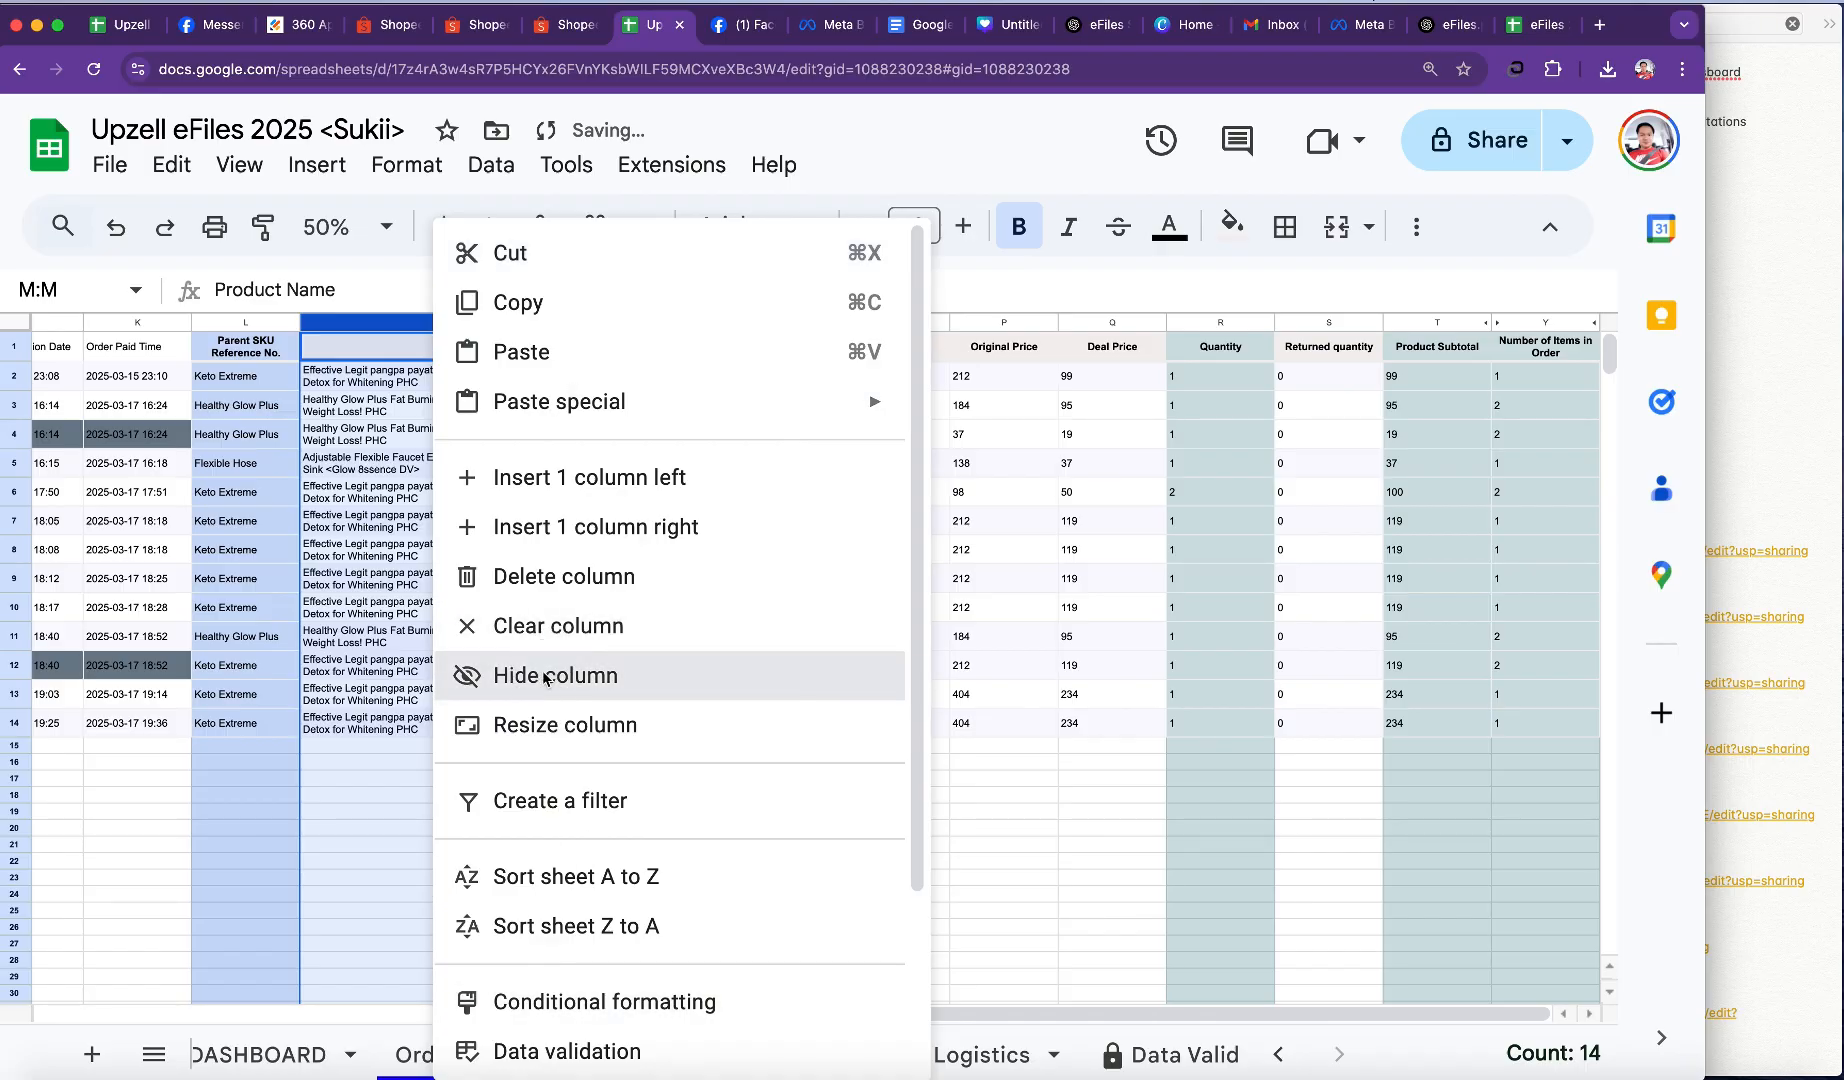
click(890, 707)
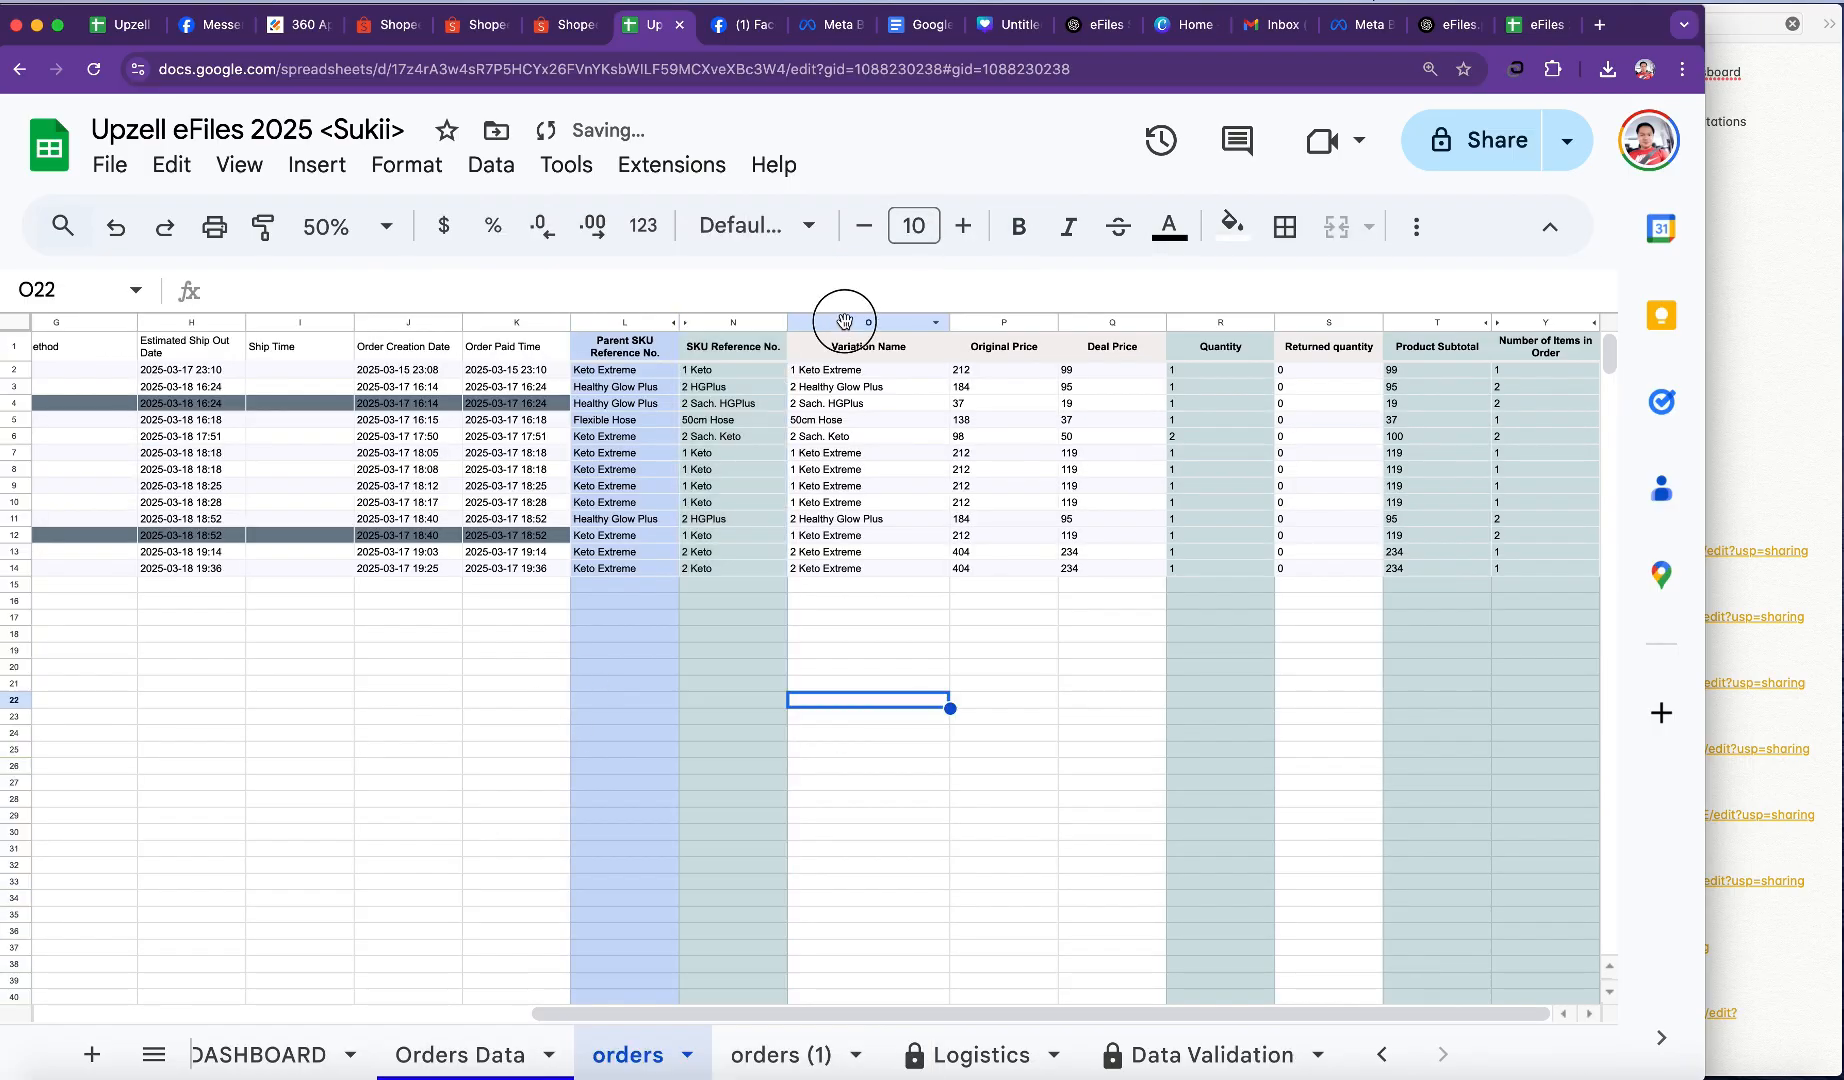
Step: Hide the Variation Name, Original Price and Deal Price columns (O–Q) and the Returned quantity column (S)
drag(844, 322, 1039, 619)
right_click(873, 663)
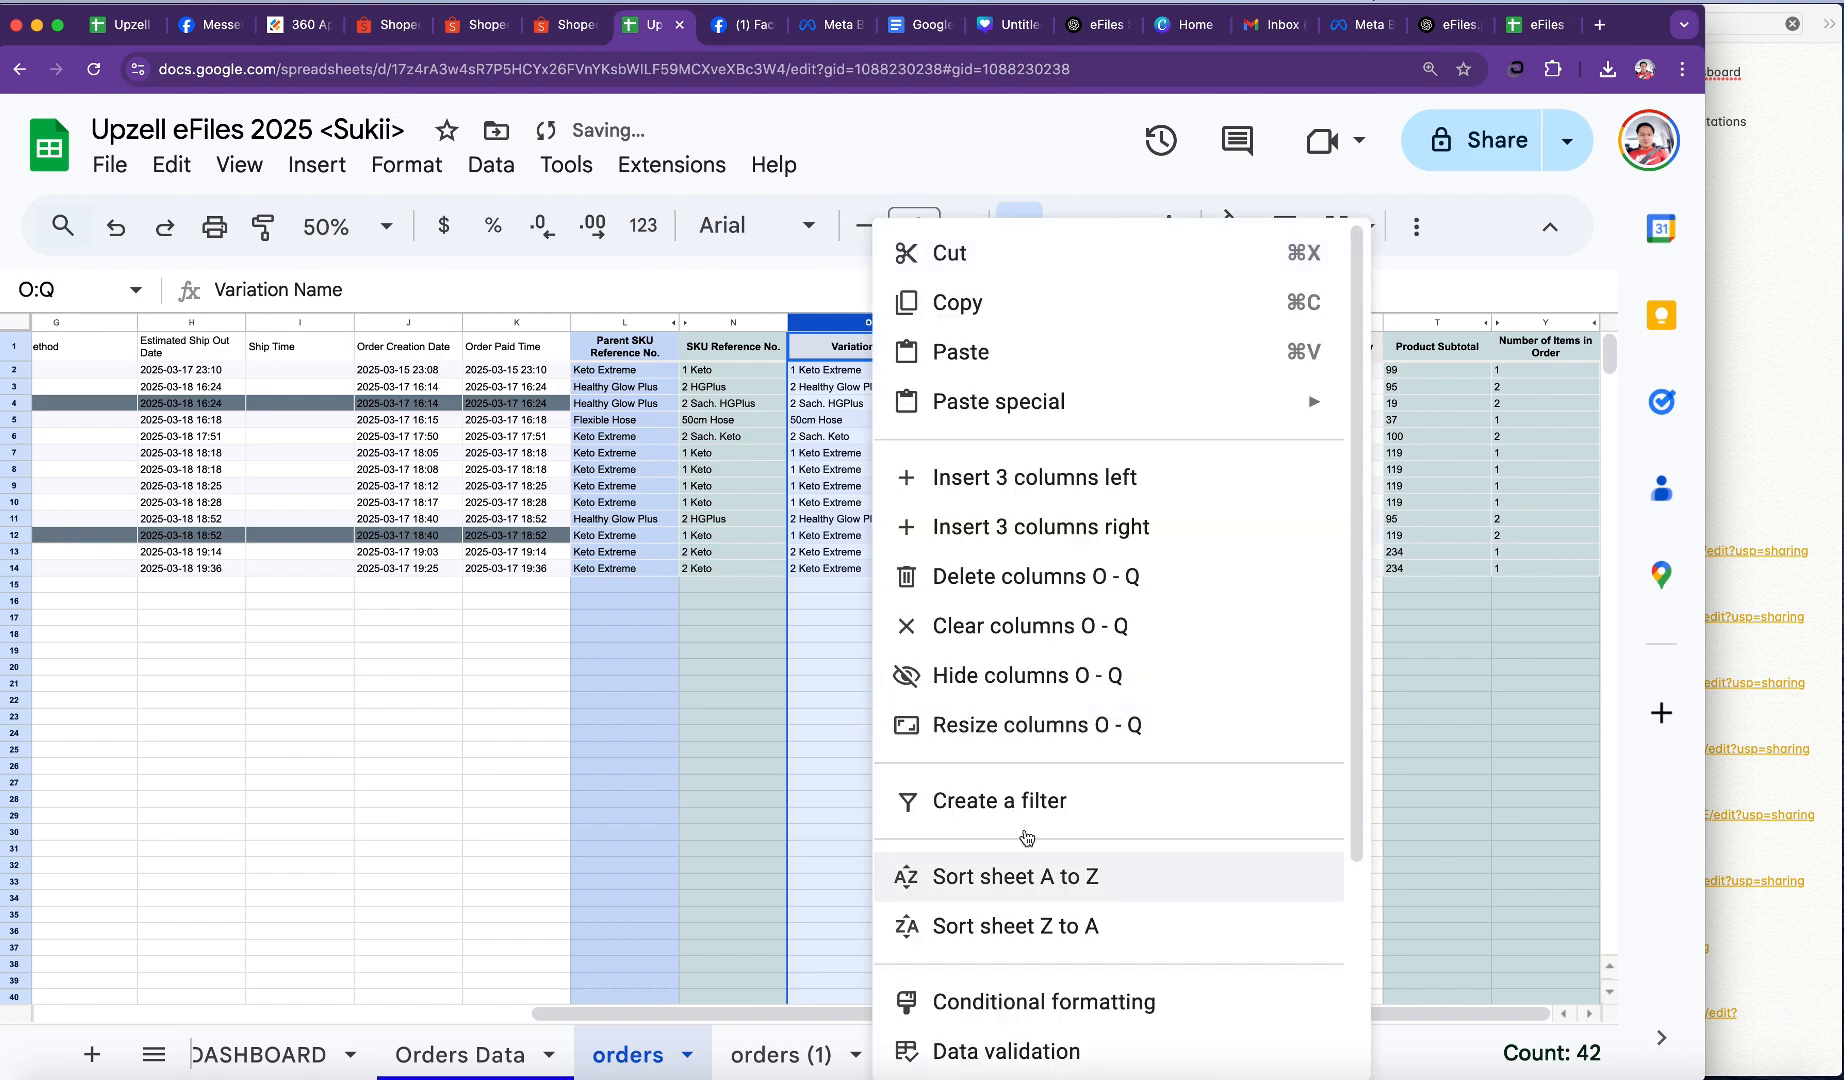
click(930, 688)
click(1325, 322)
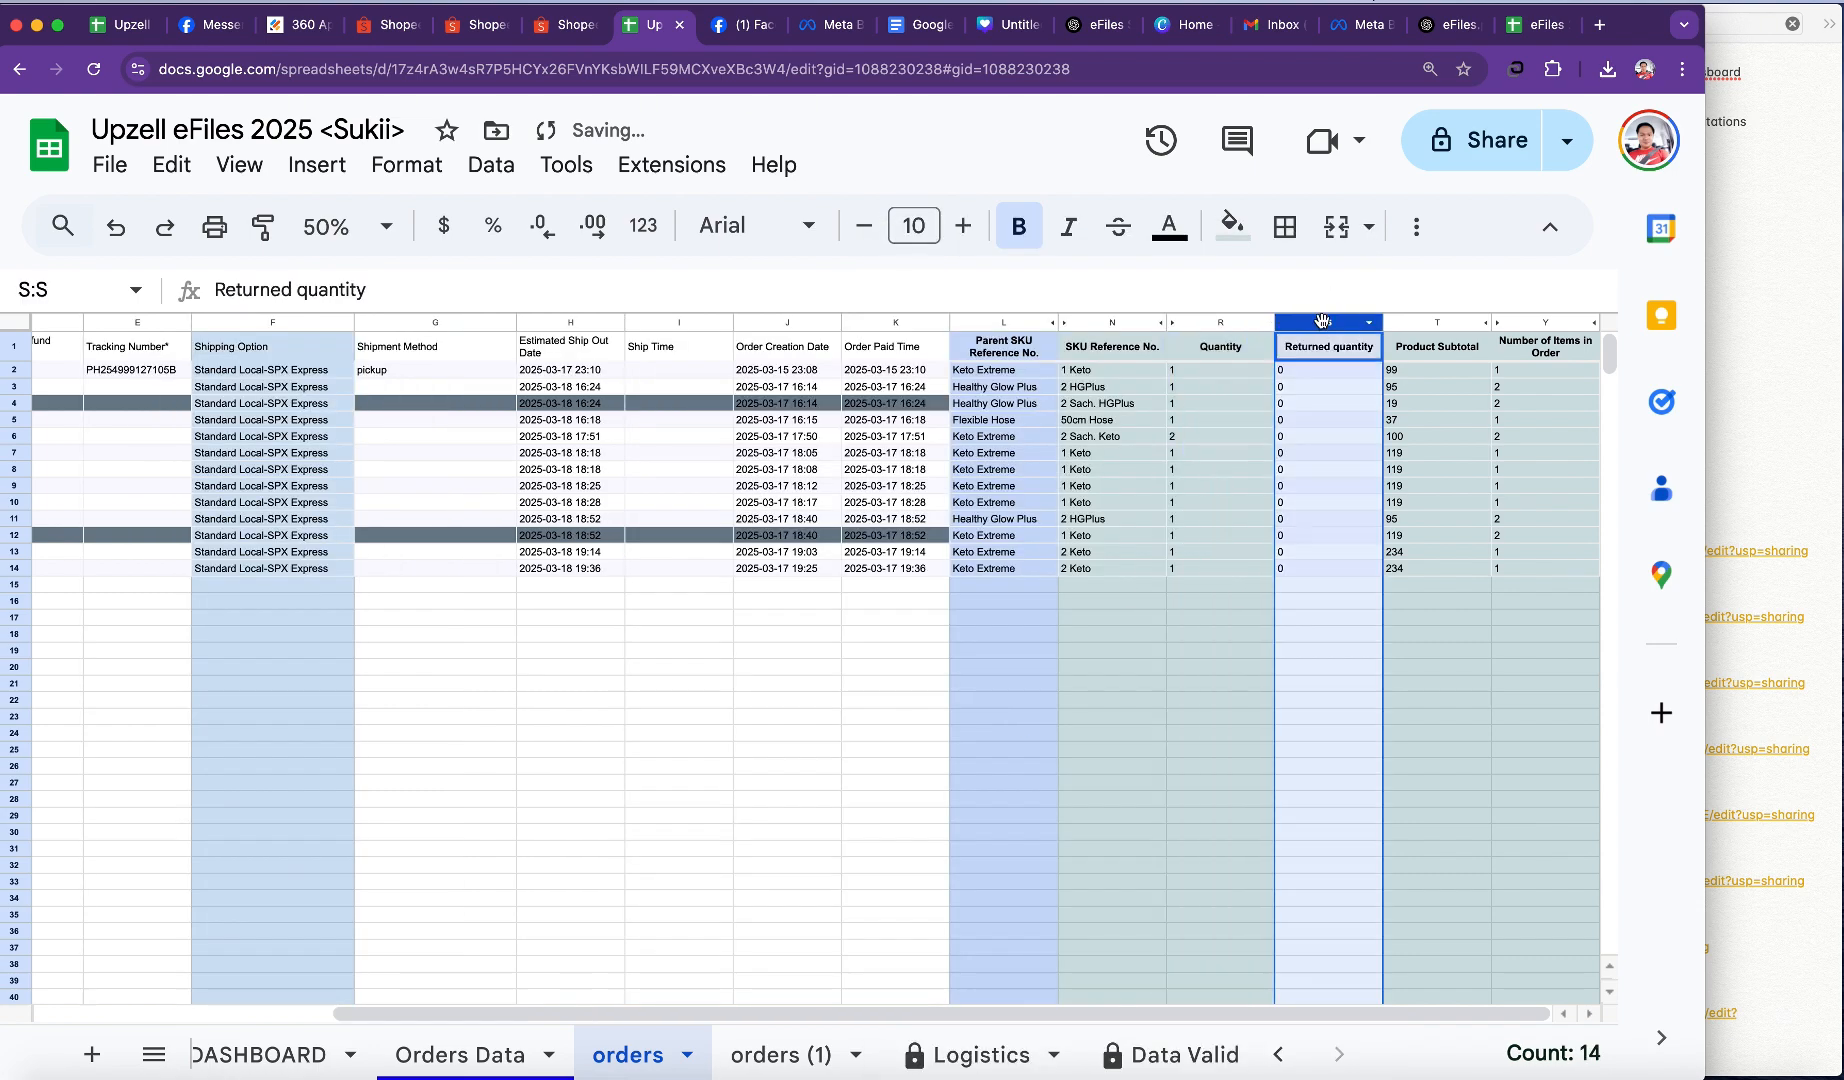
right_click(1325, 322)
click(1287, 676)
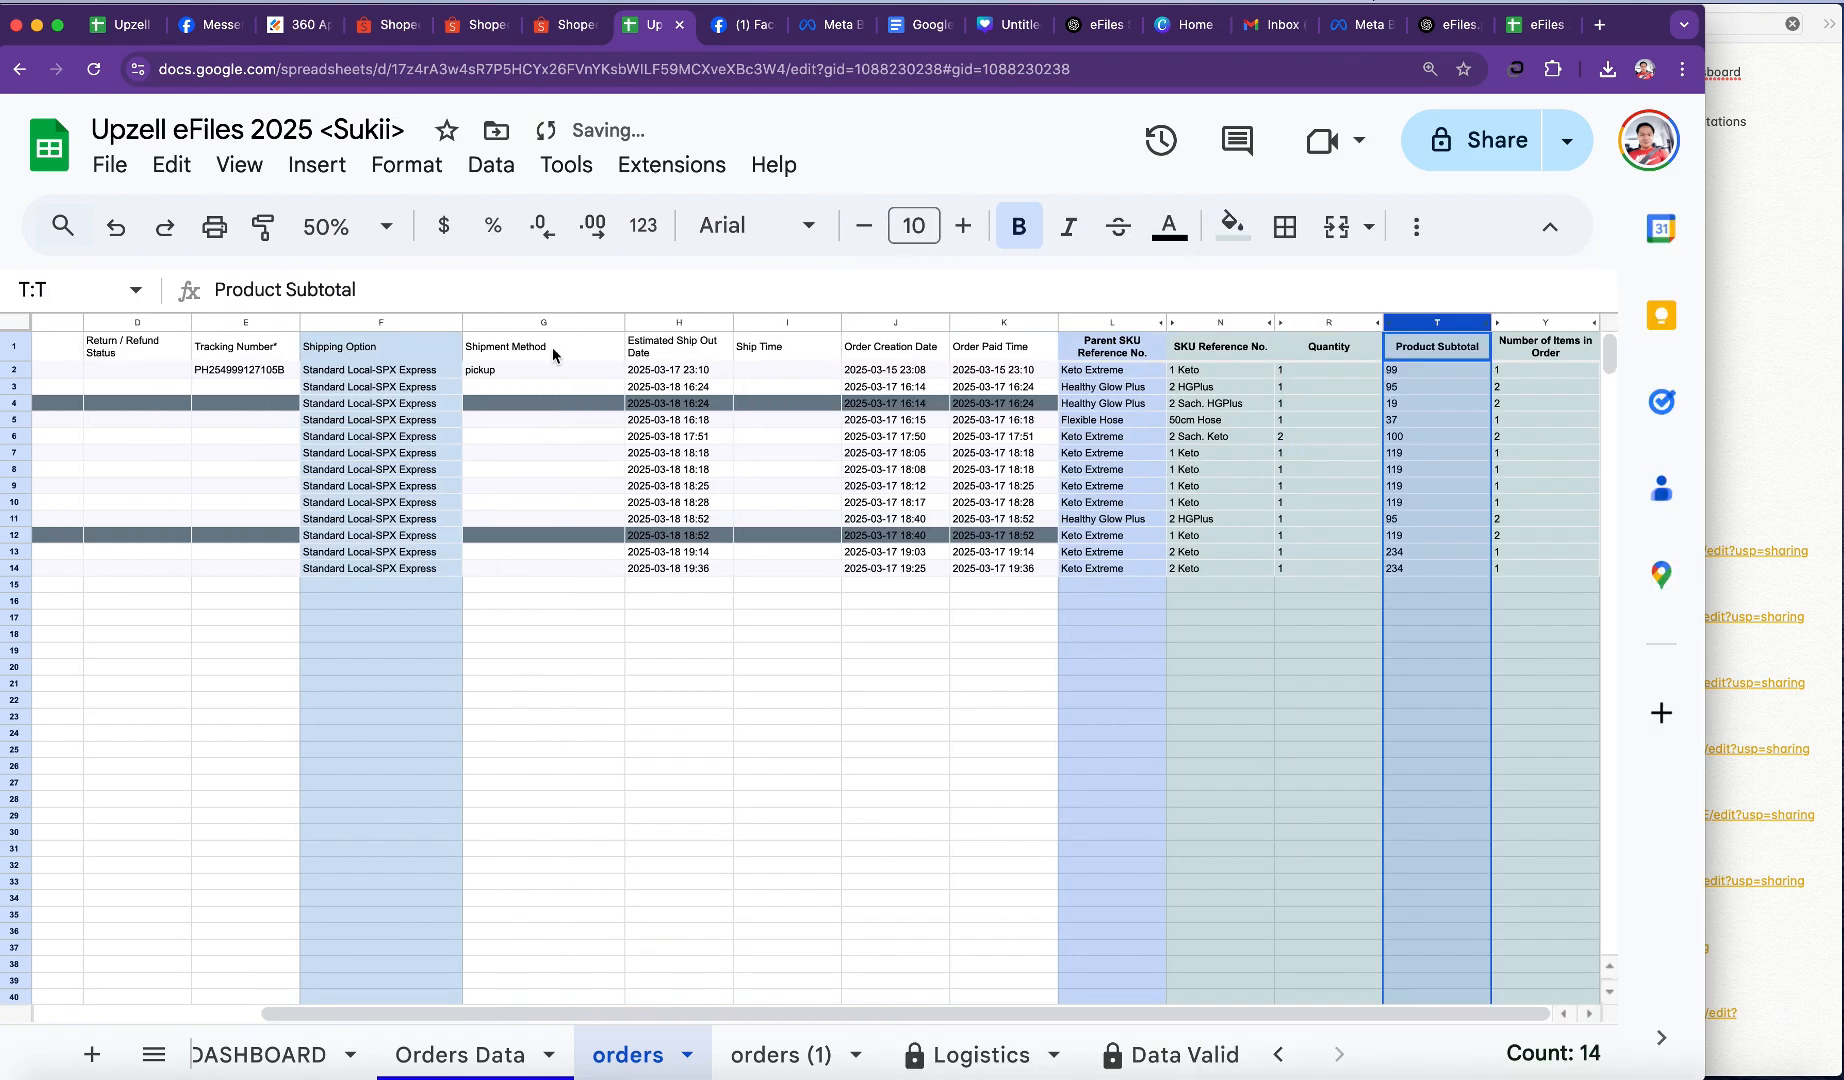
Step: Hide columns G–K, from Shipment Method through Order Paid Time
drag(517, 325, 955, 827)
right_click(794, 718)
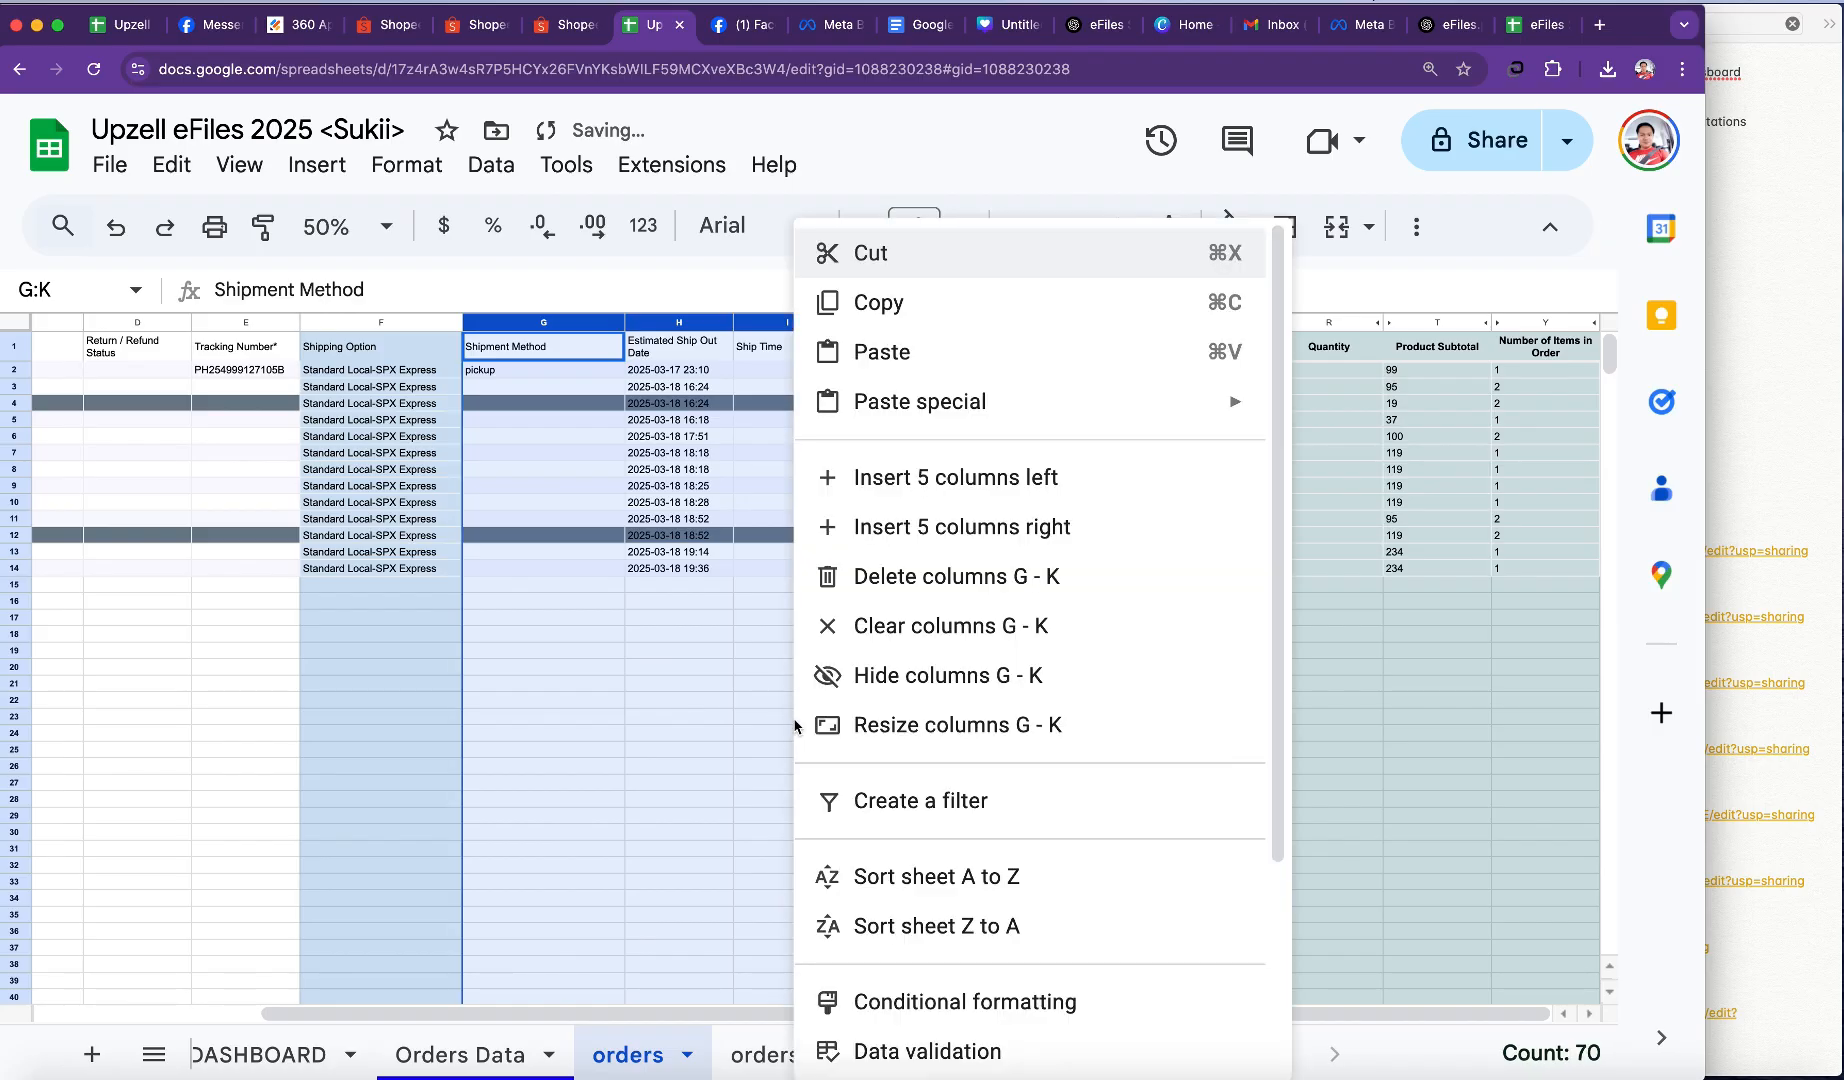
click(879, 676)
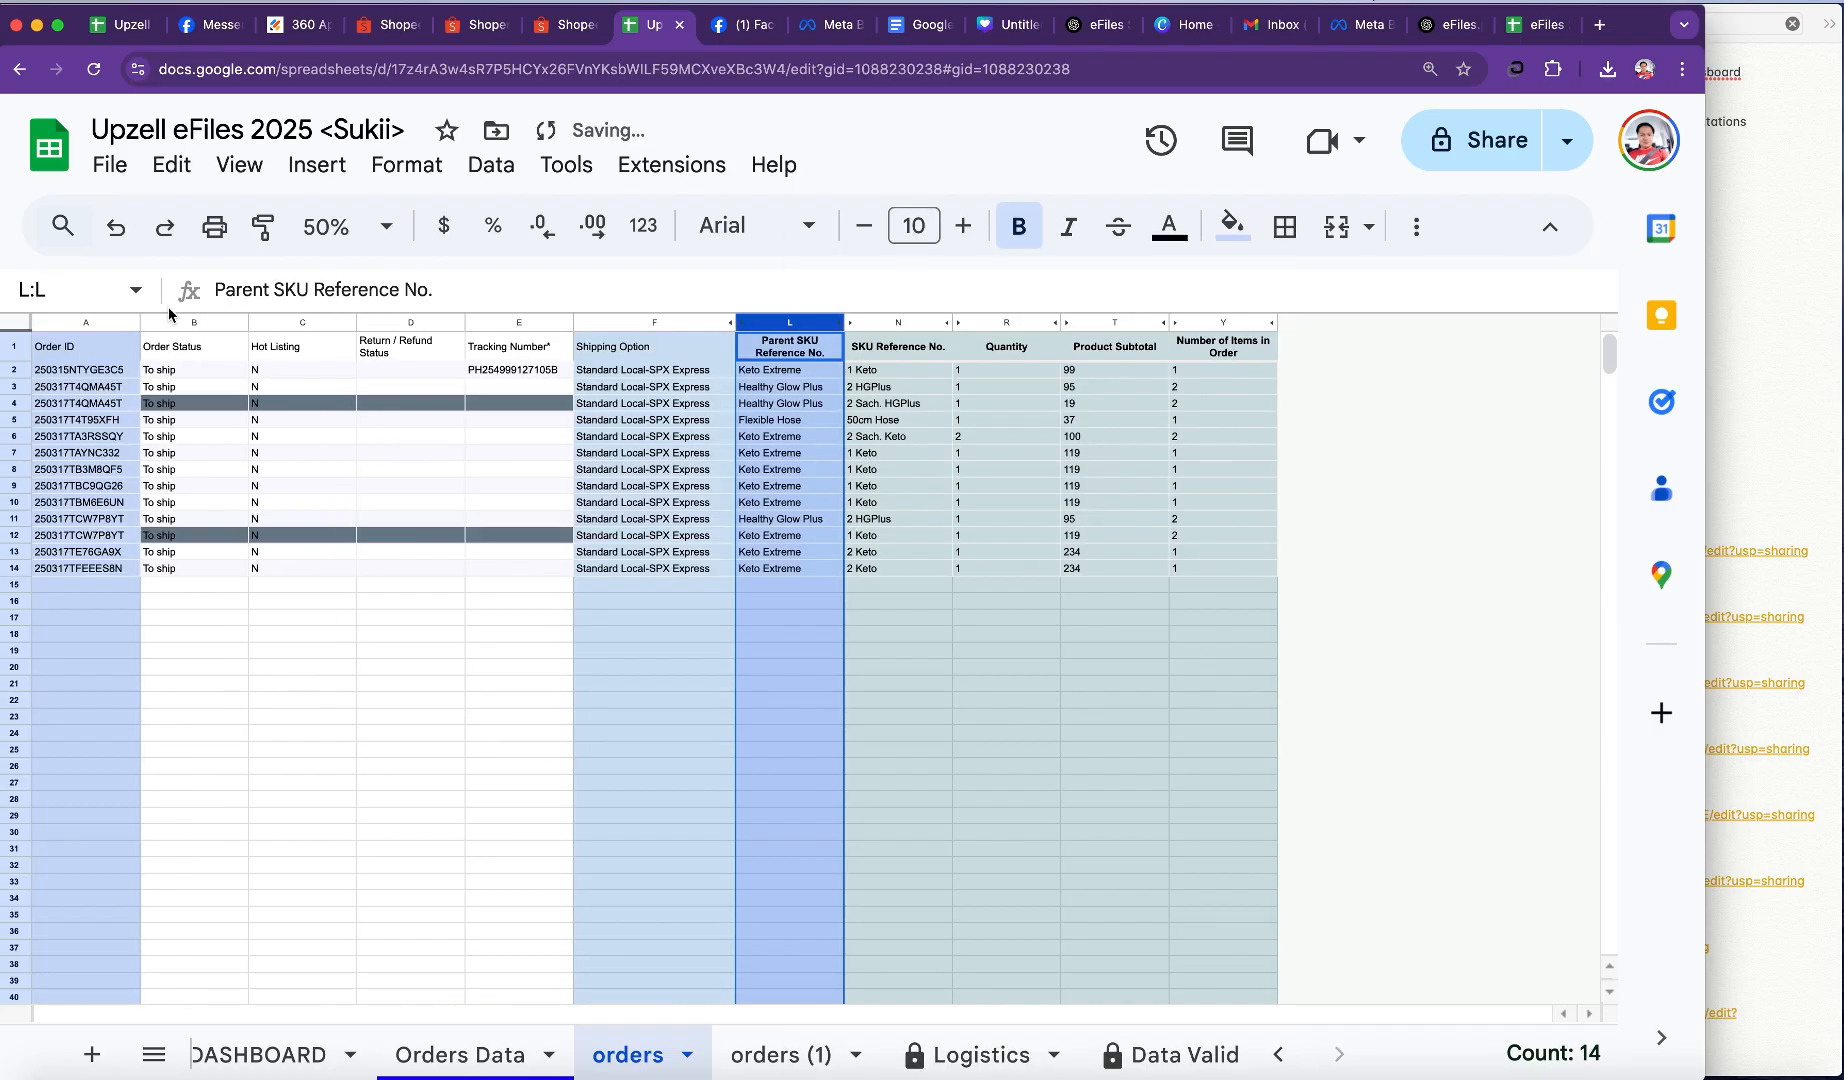
drag(170, 314, 487, 643)
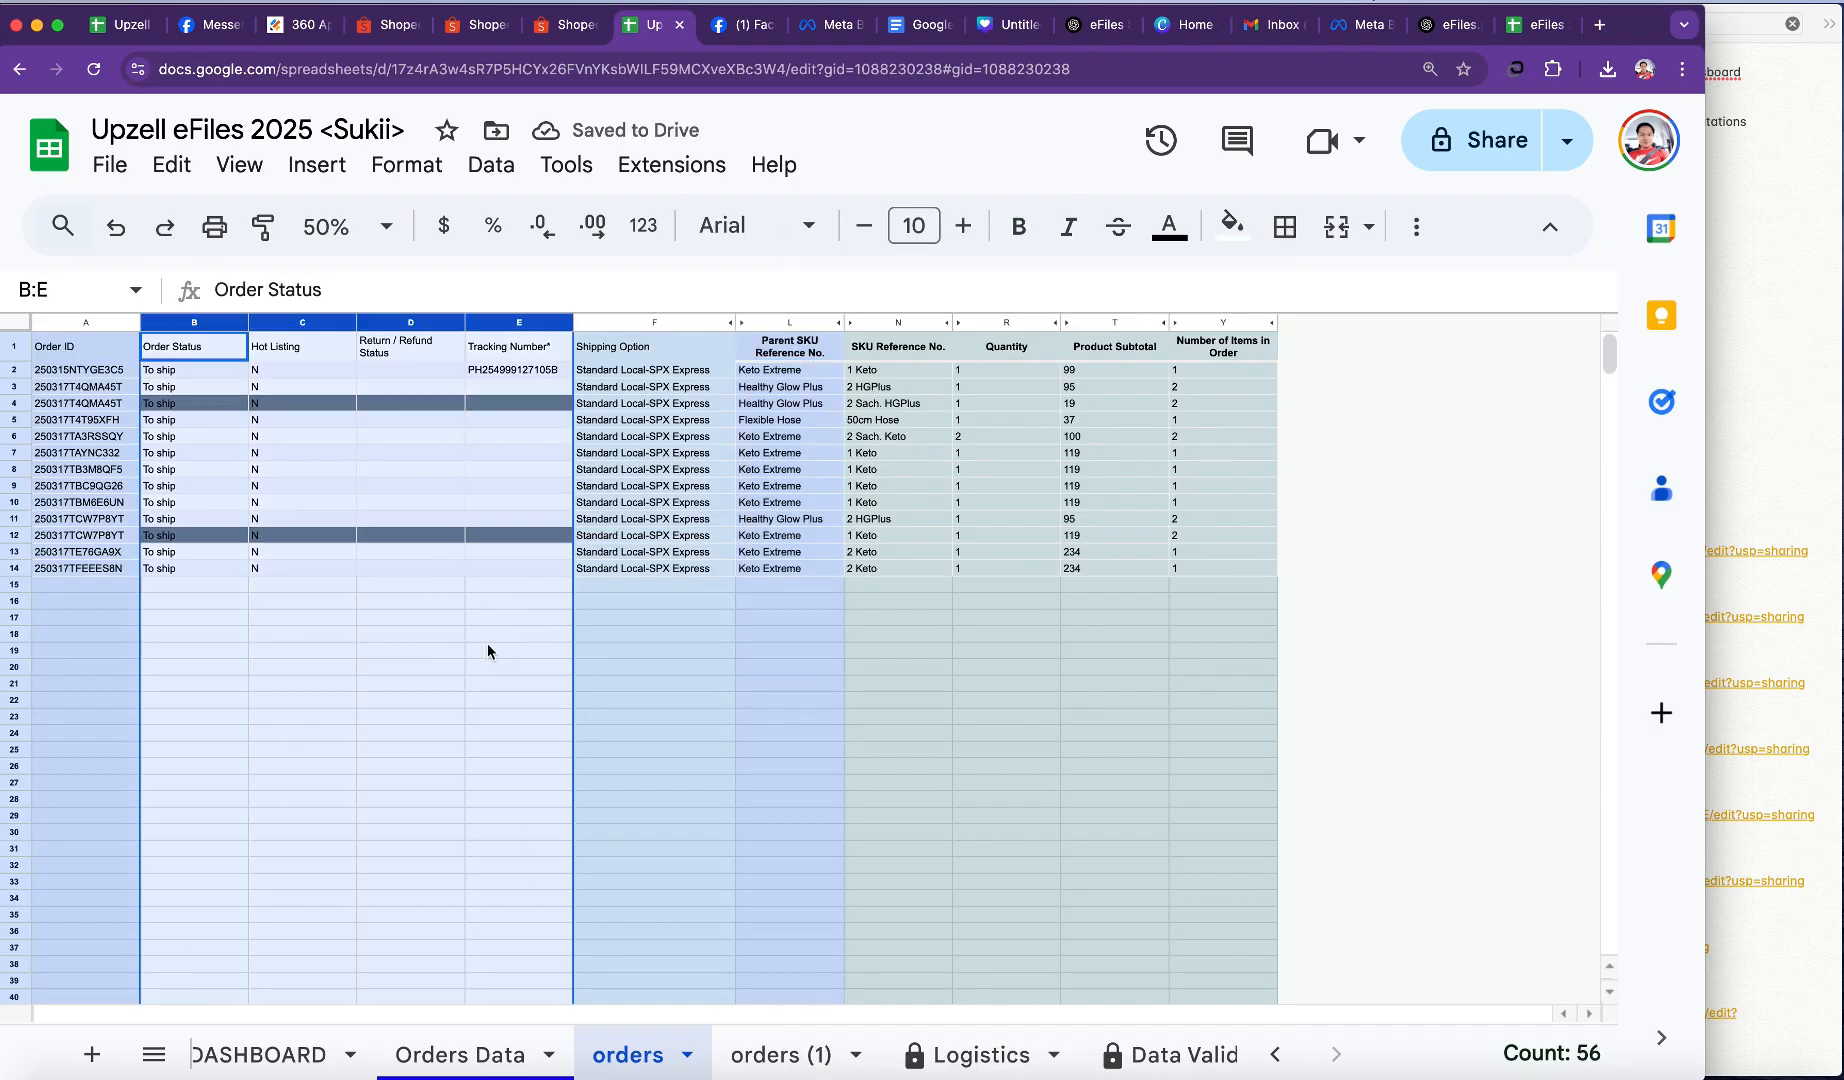
click(440, 720)
click(535, 372)
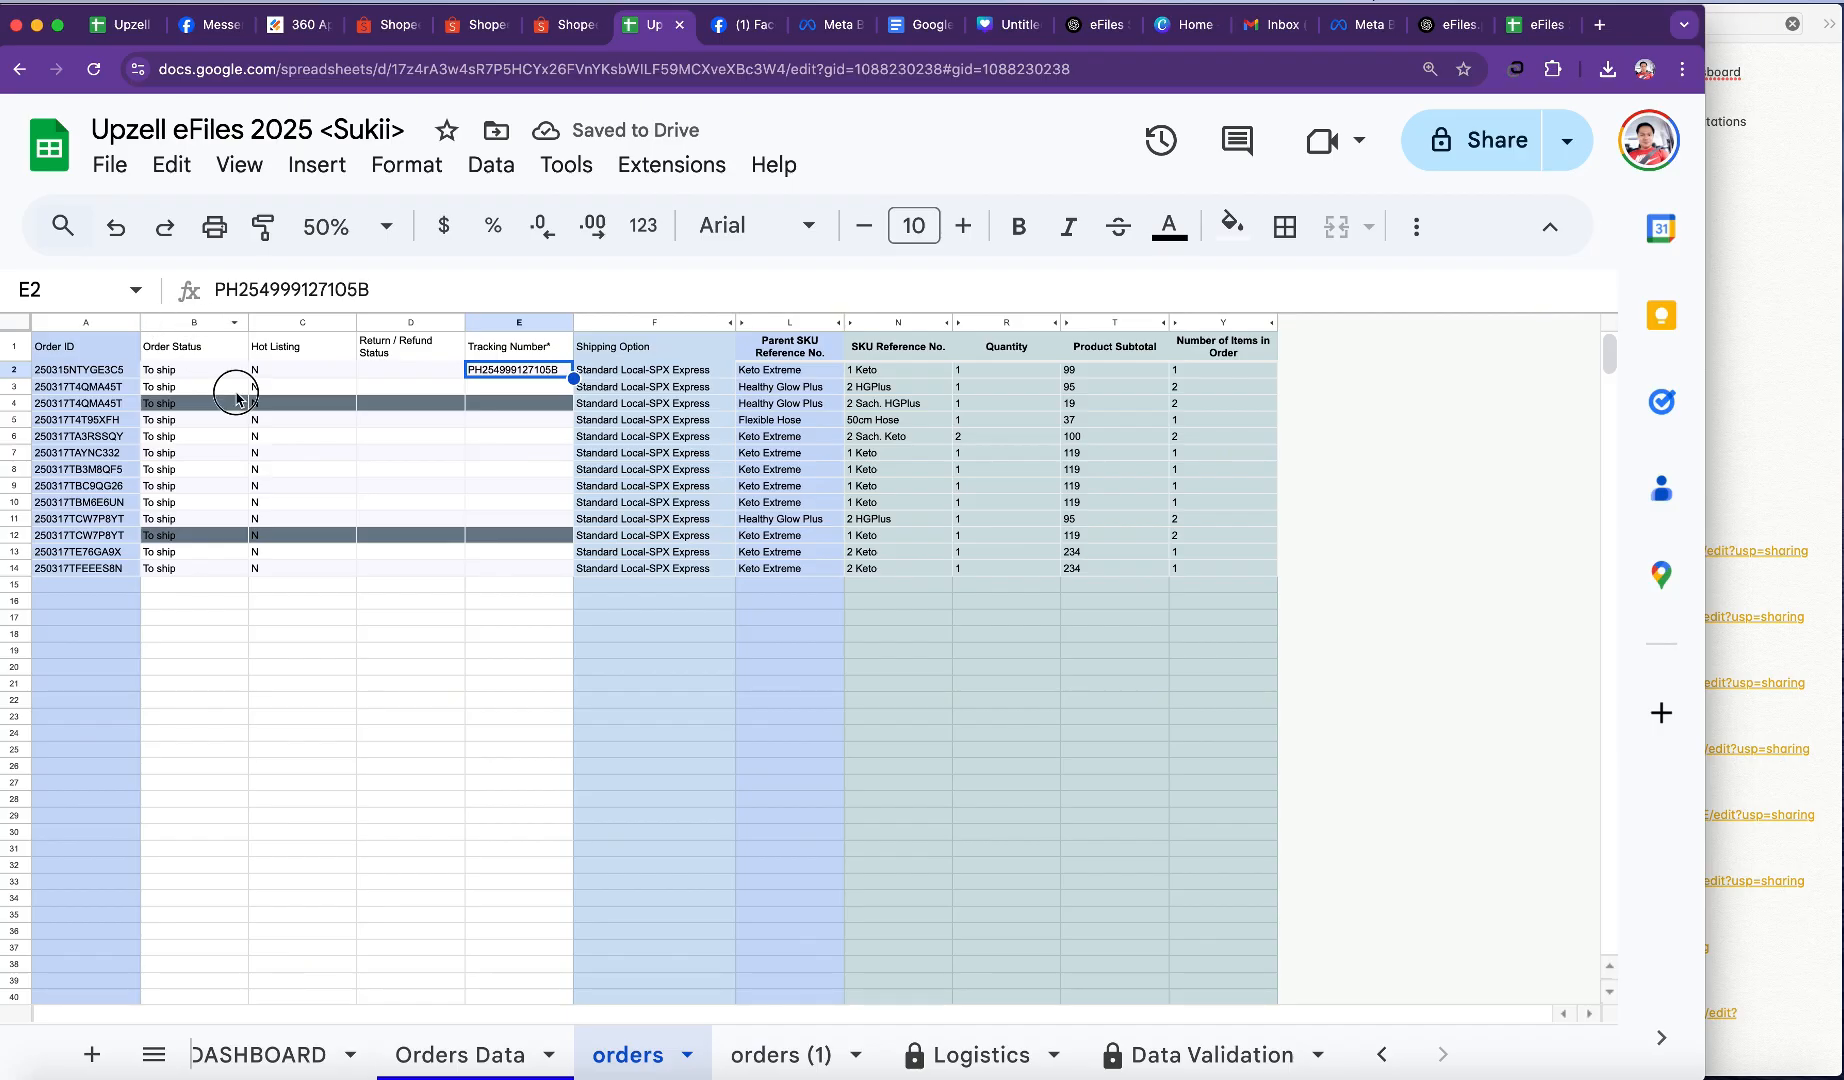
Step: Hide columns B–D, from Order Status through Return / Refund Status, on the orders sheet
drag(205, 322, 385, 580)
right_click(281, 653)
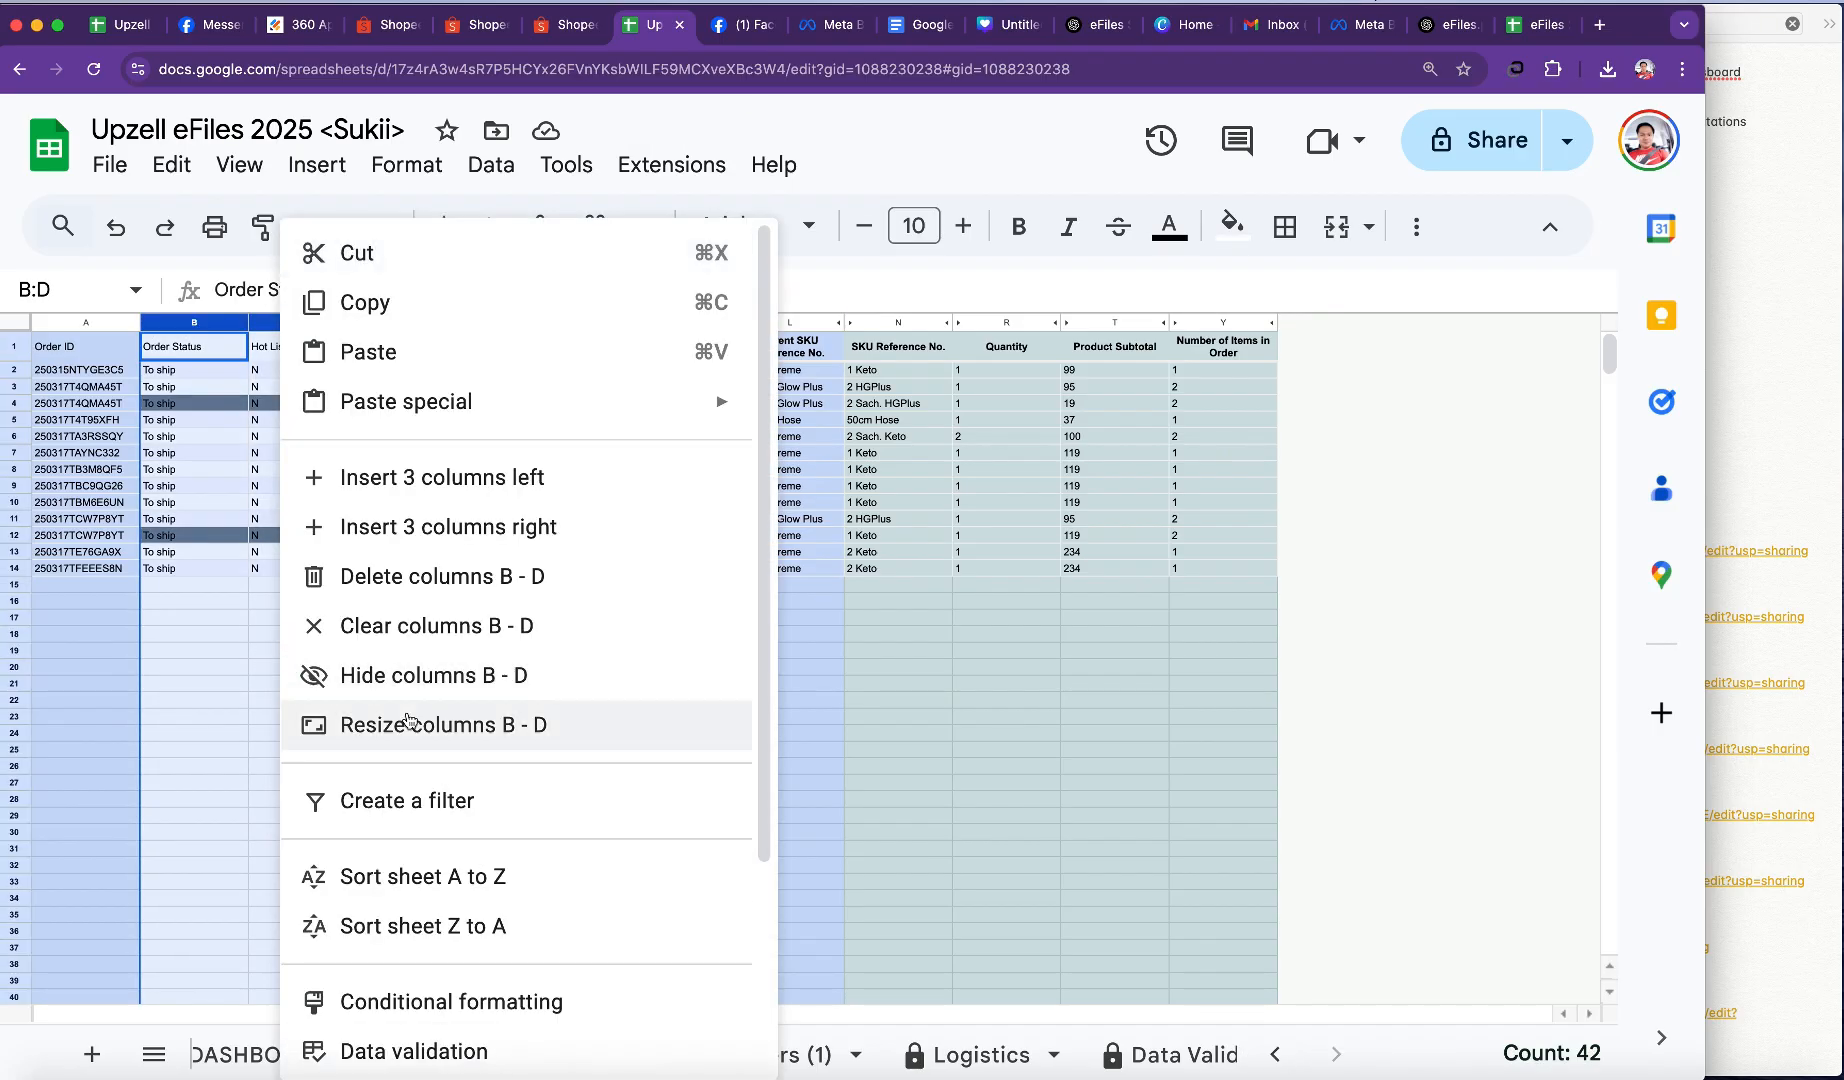
click(420, 675)
click(718, 808)
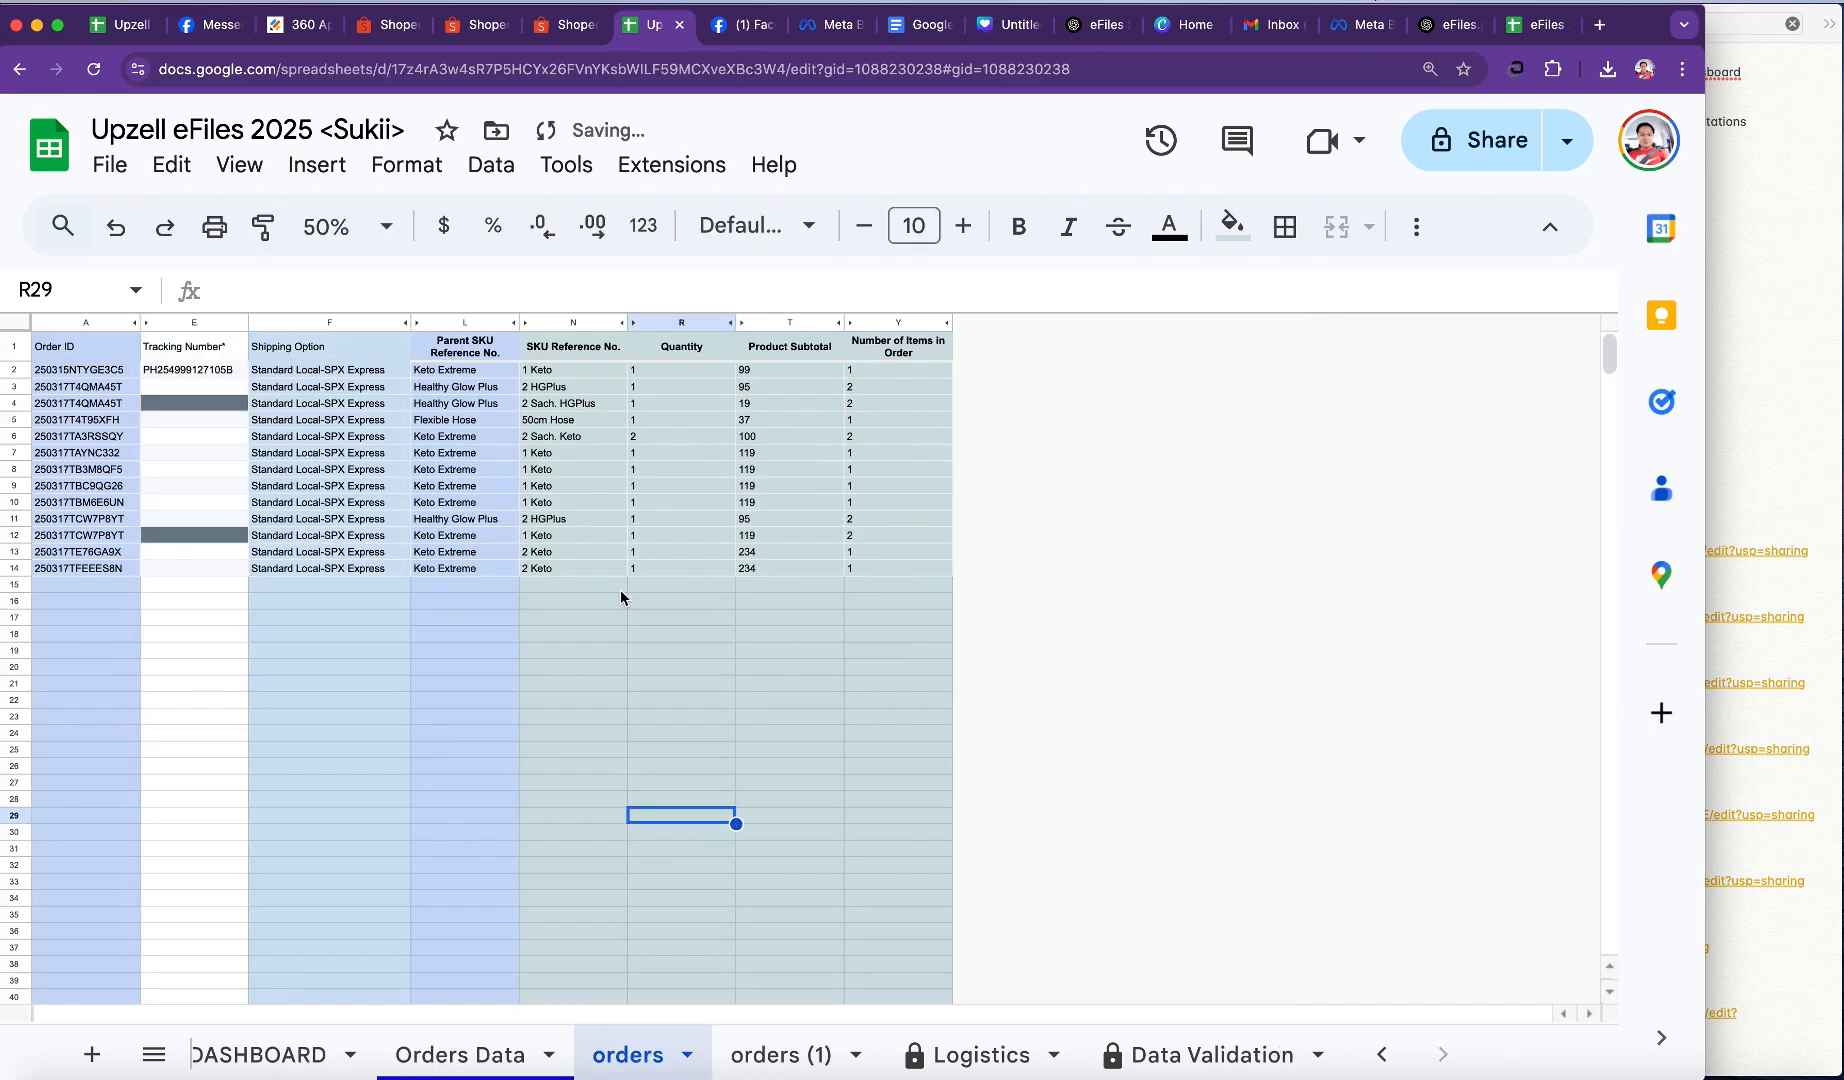
Step: Copy the Order ID values in A2:A14 of the orders sheet and open the Orders Data sheet
drag(84, 374, 104, 573)
key(ctrl+c)
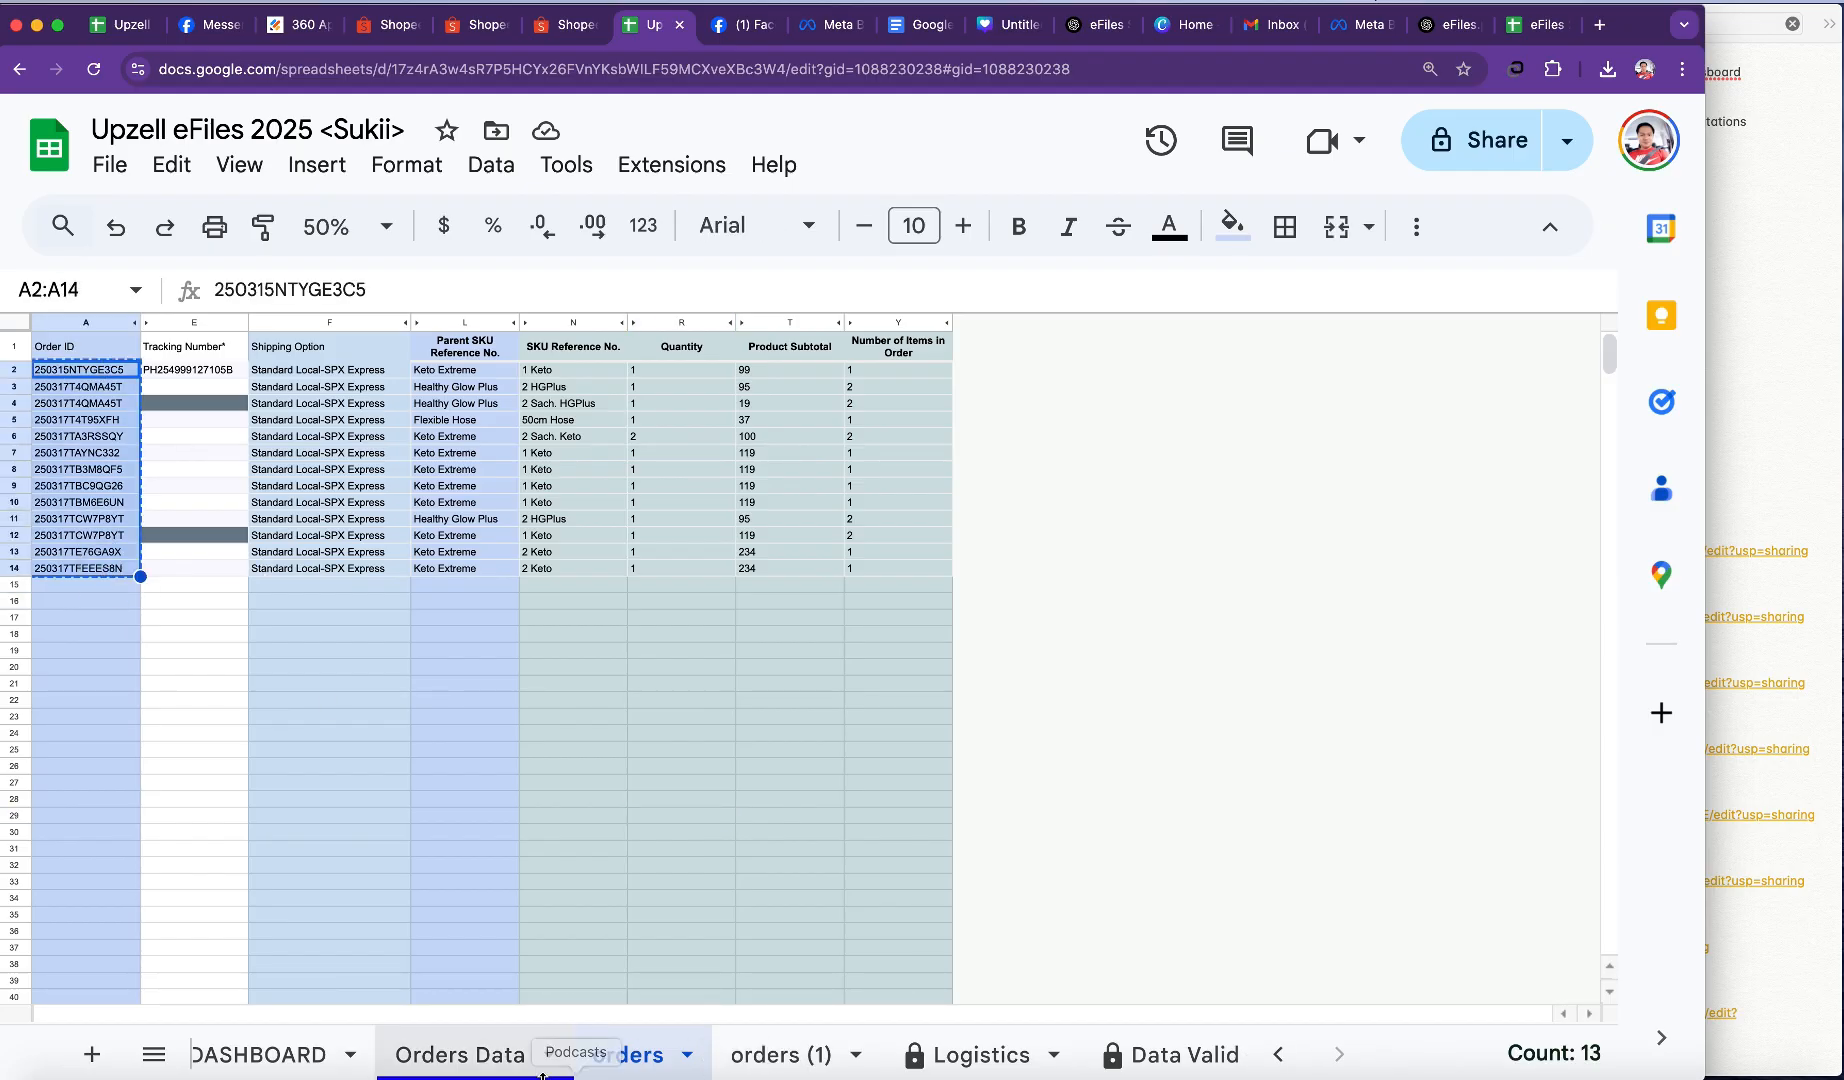
click(460, 1055)
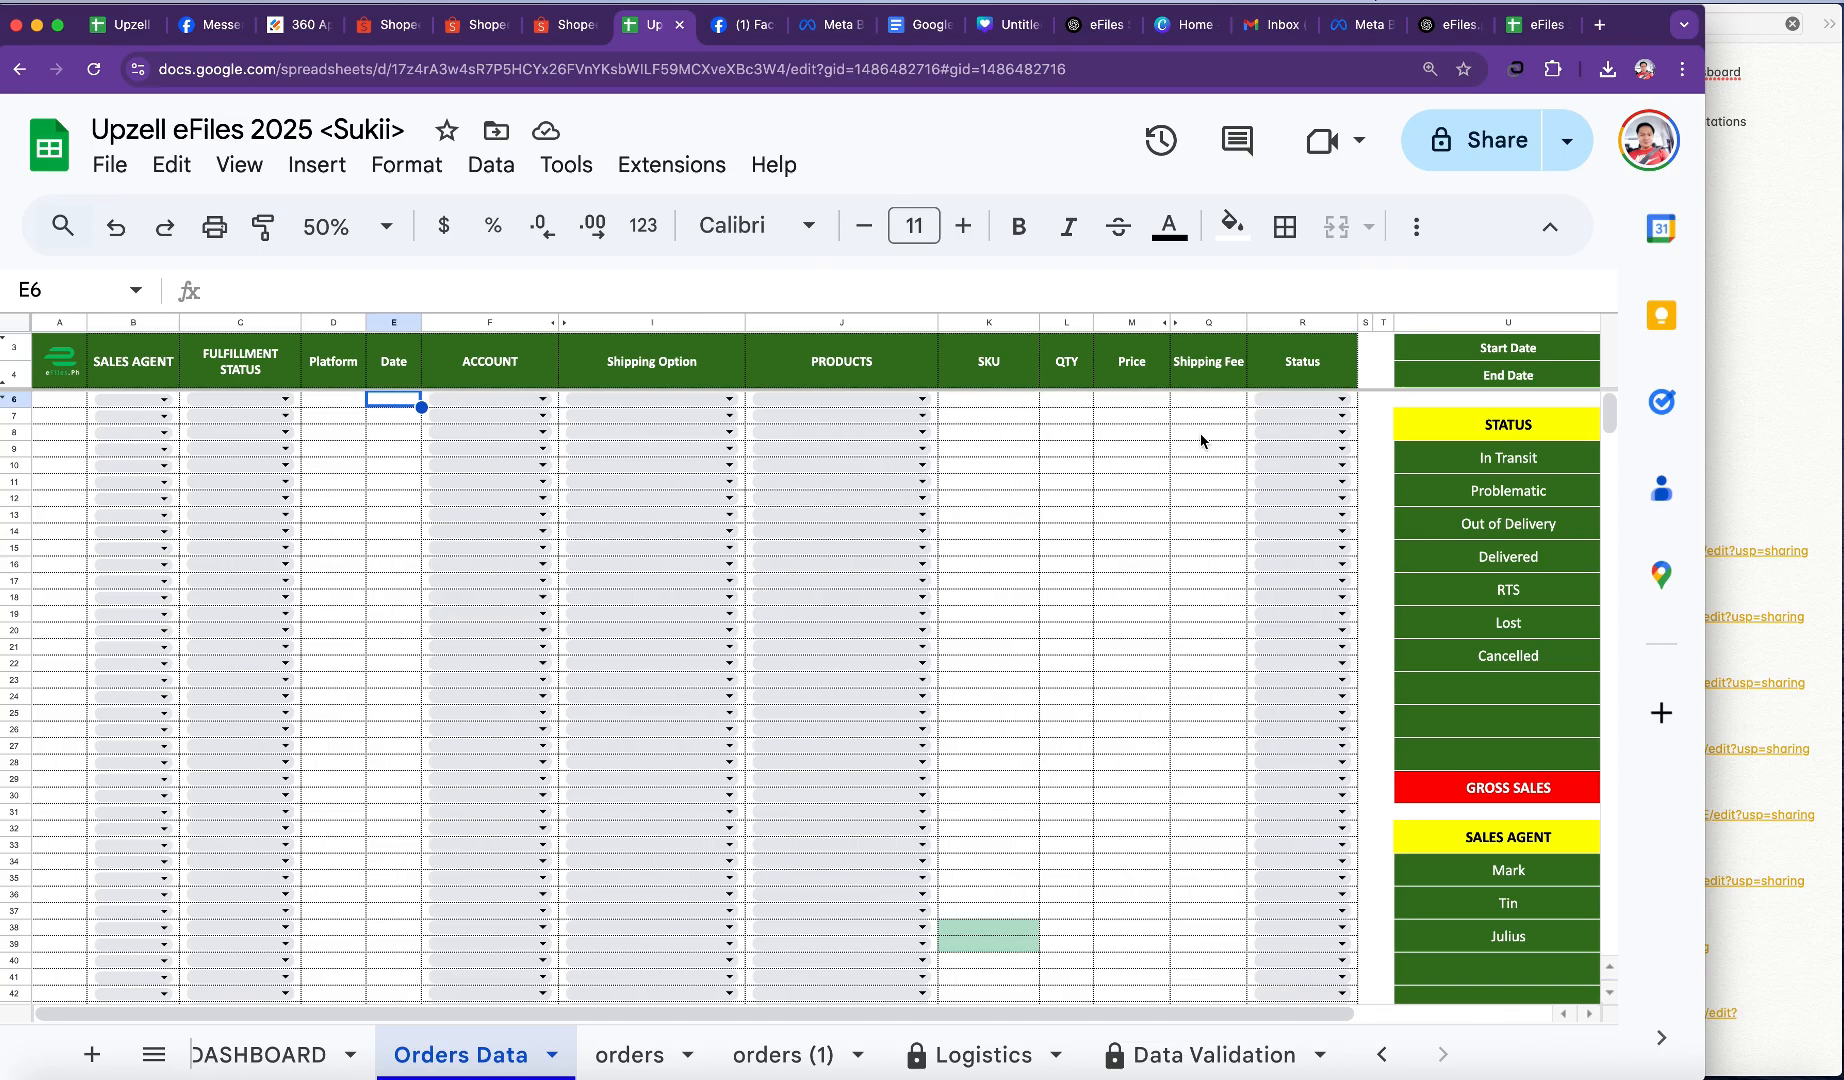
Step: Try unhiding the Name, Contact # and Address columns (N–P) on Orders Data, and undo it
scroll(1090, 436, right, 3)
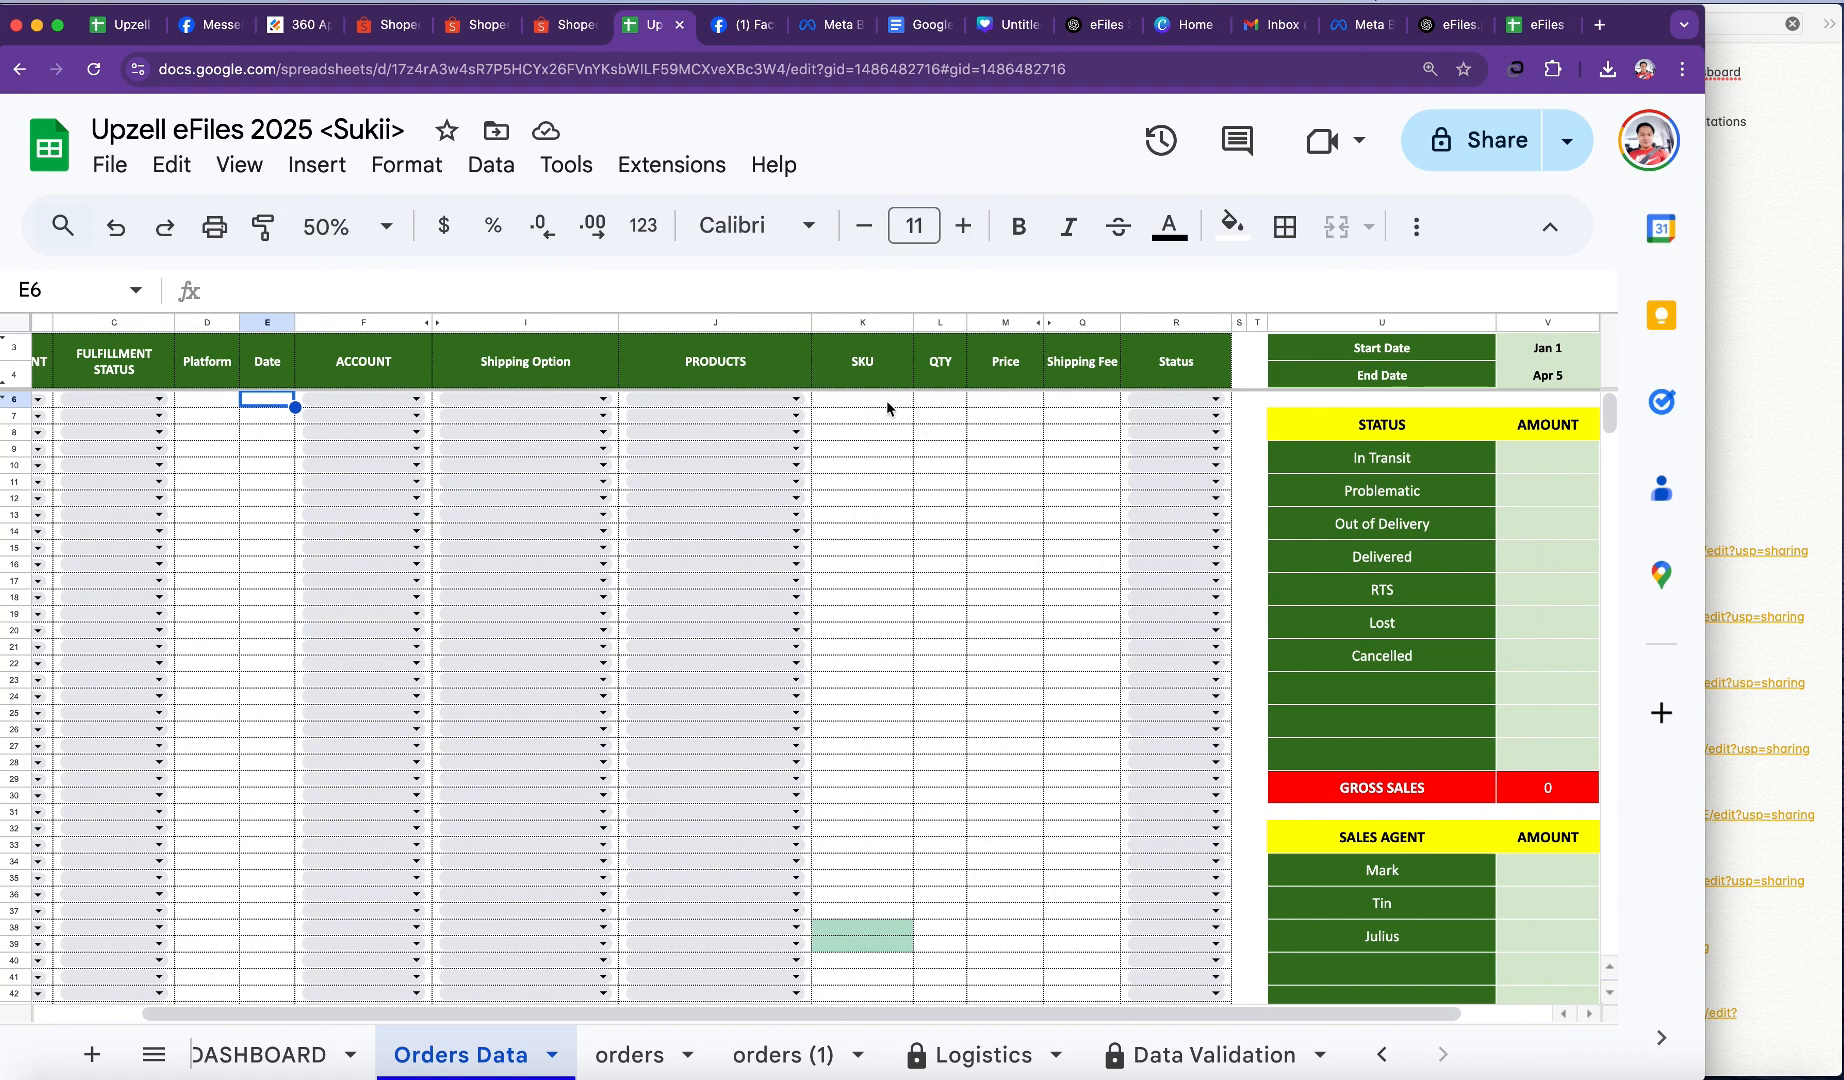
click(1046, 322)
scroll(1035, 575, right, 10)
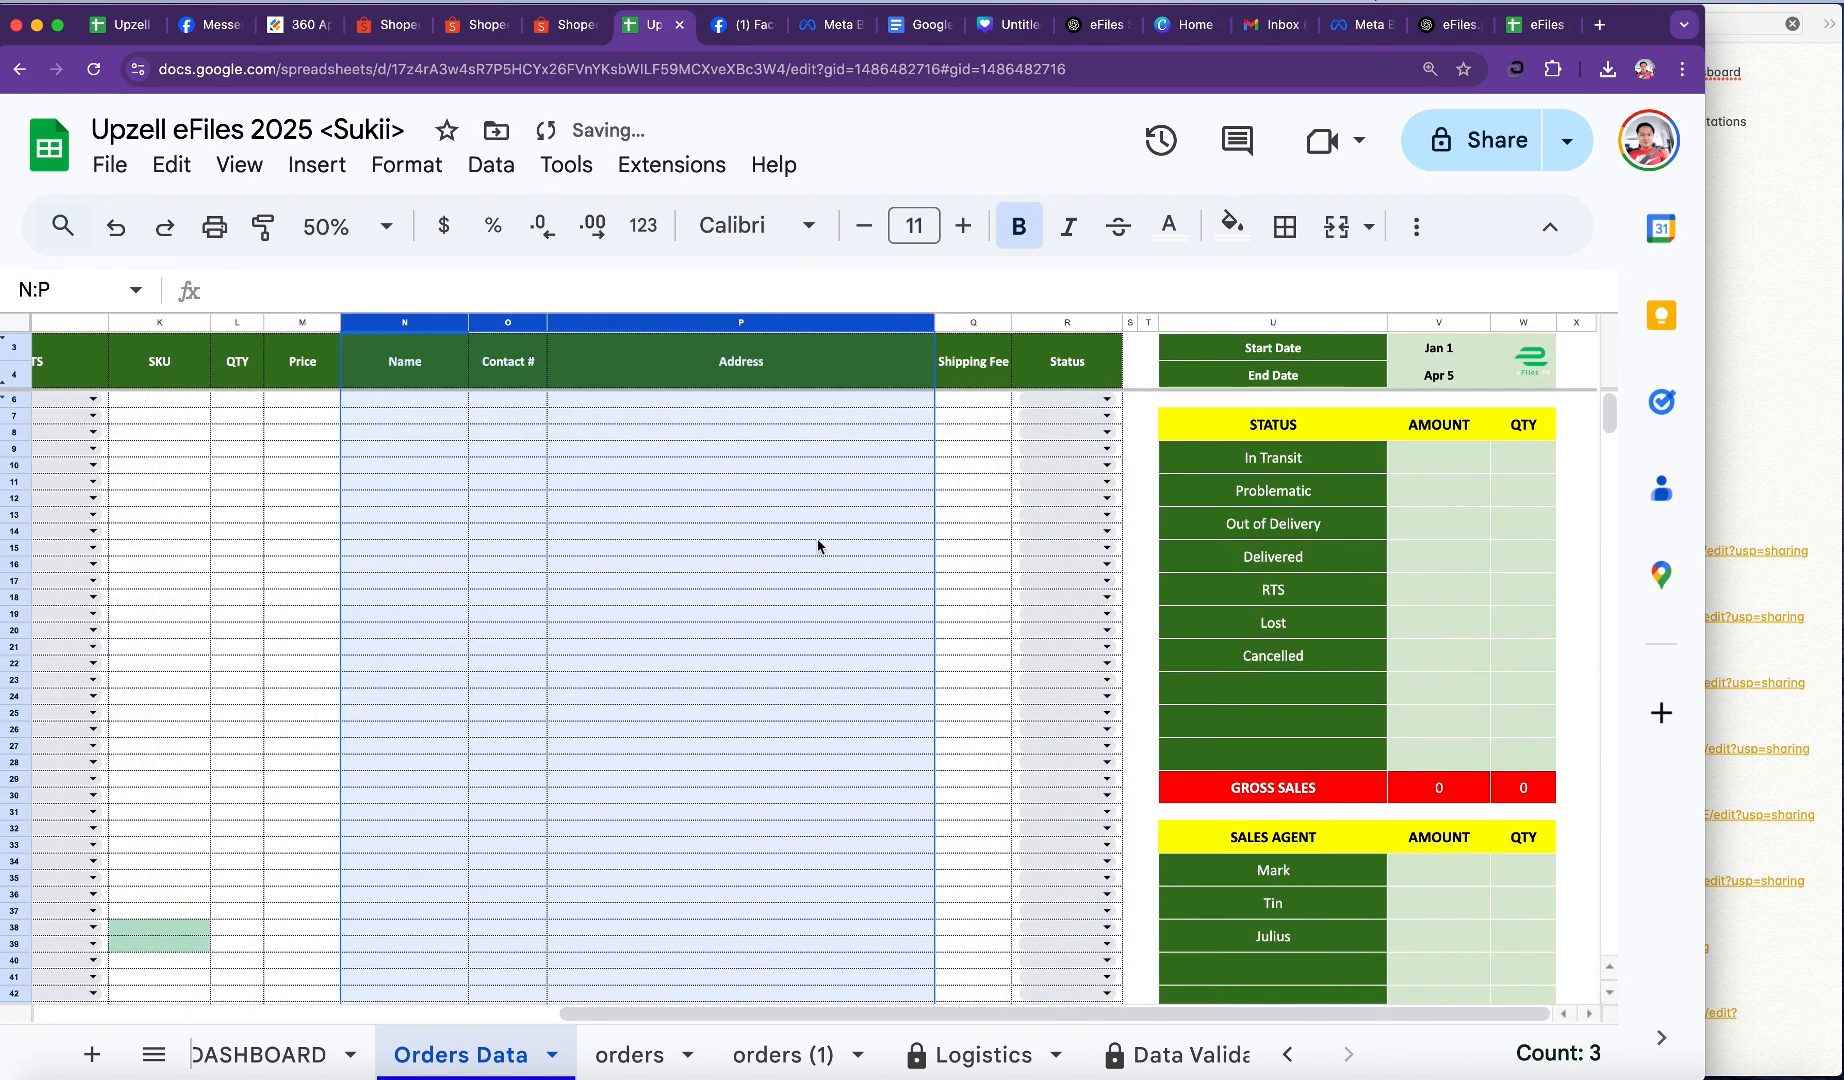
scroll(818, 546, left, 8)
key(super+z)
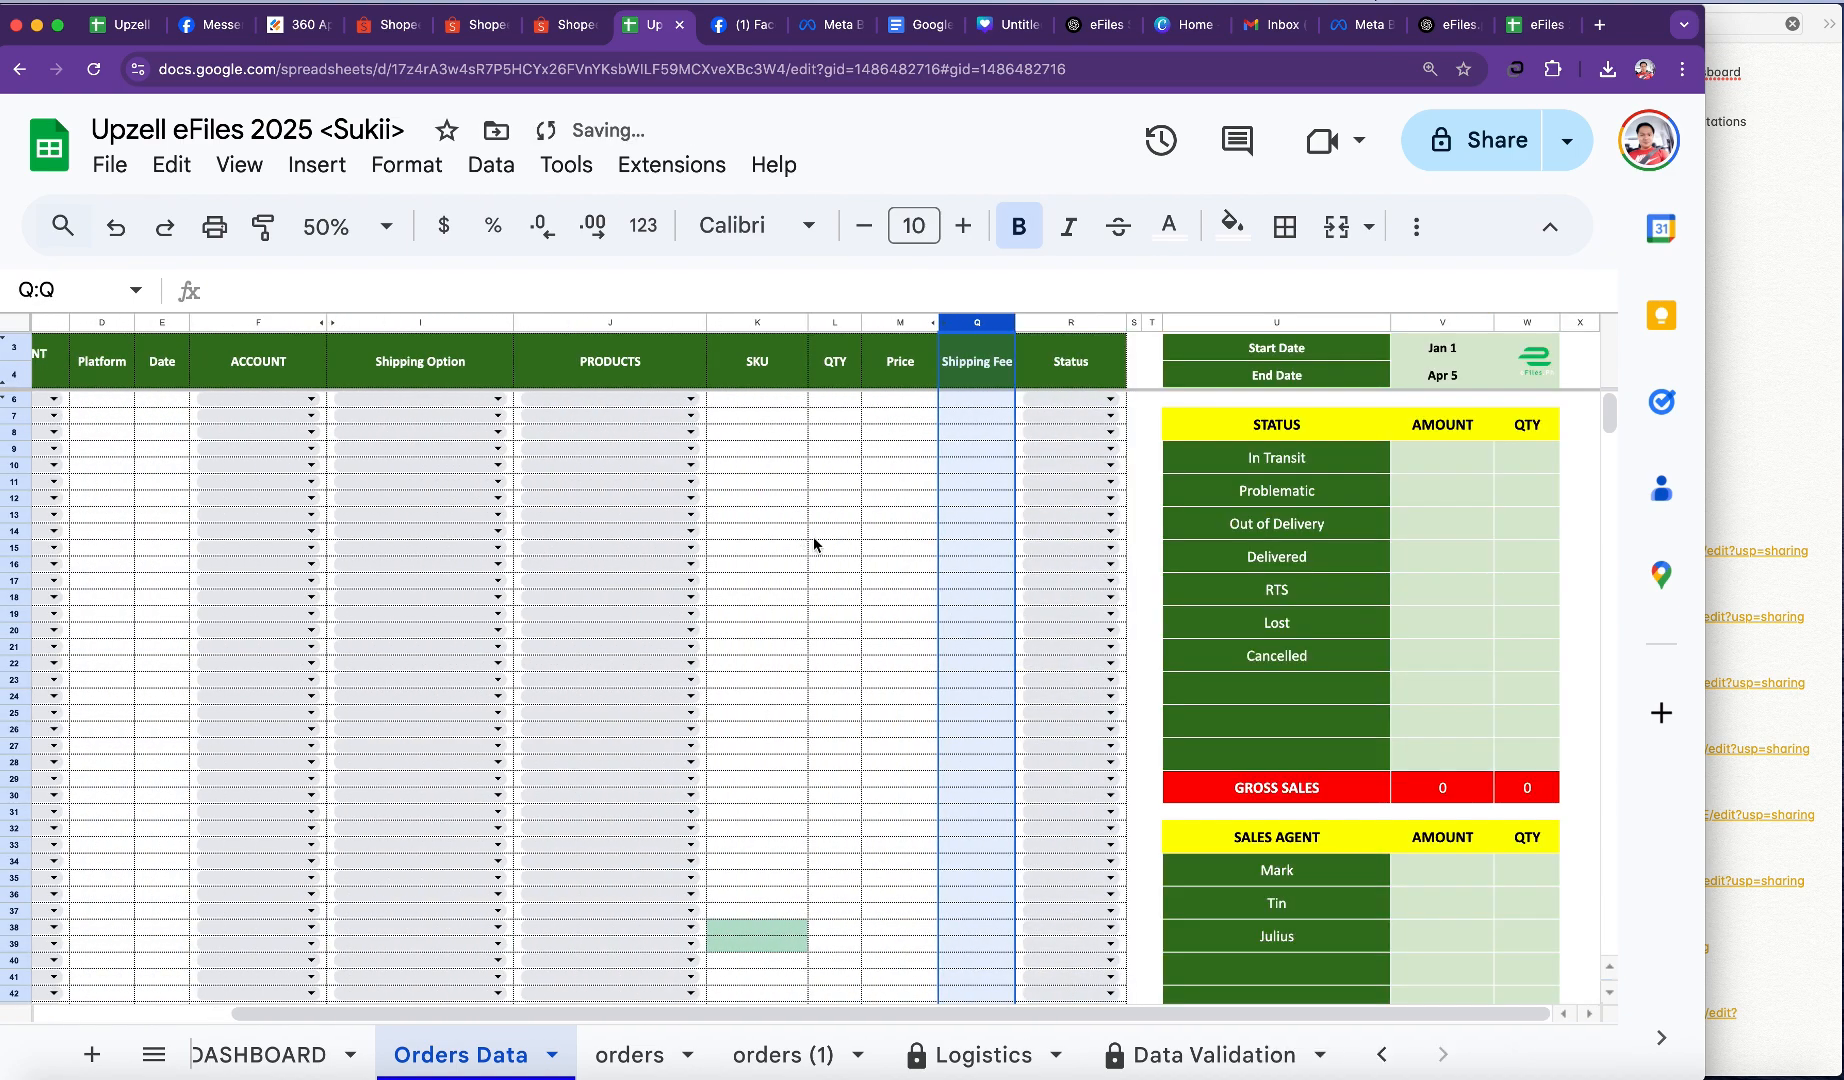
click(755, 414)
click(835, 400)
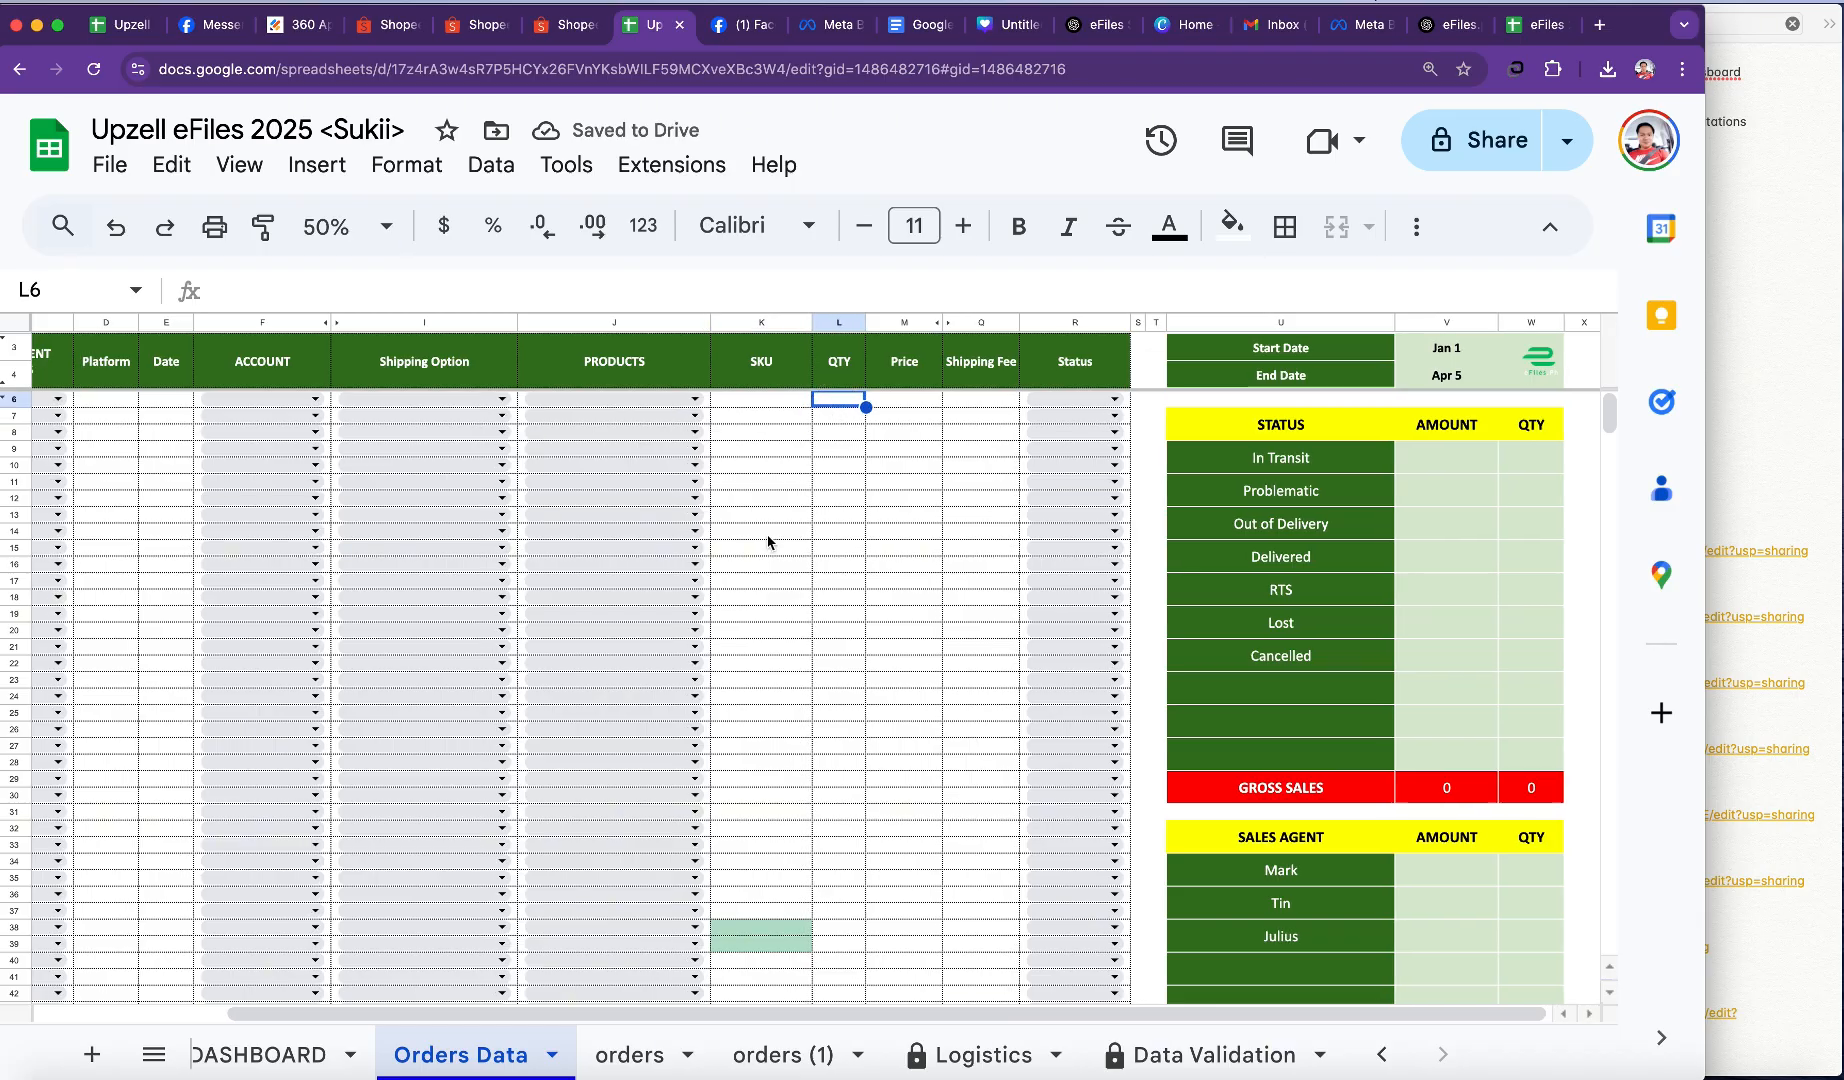
scroll(310, 544, left, 3)
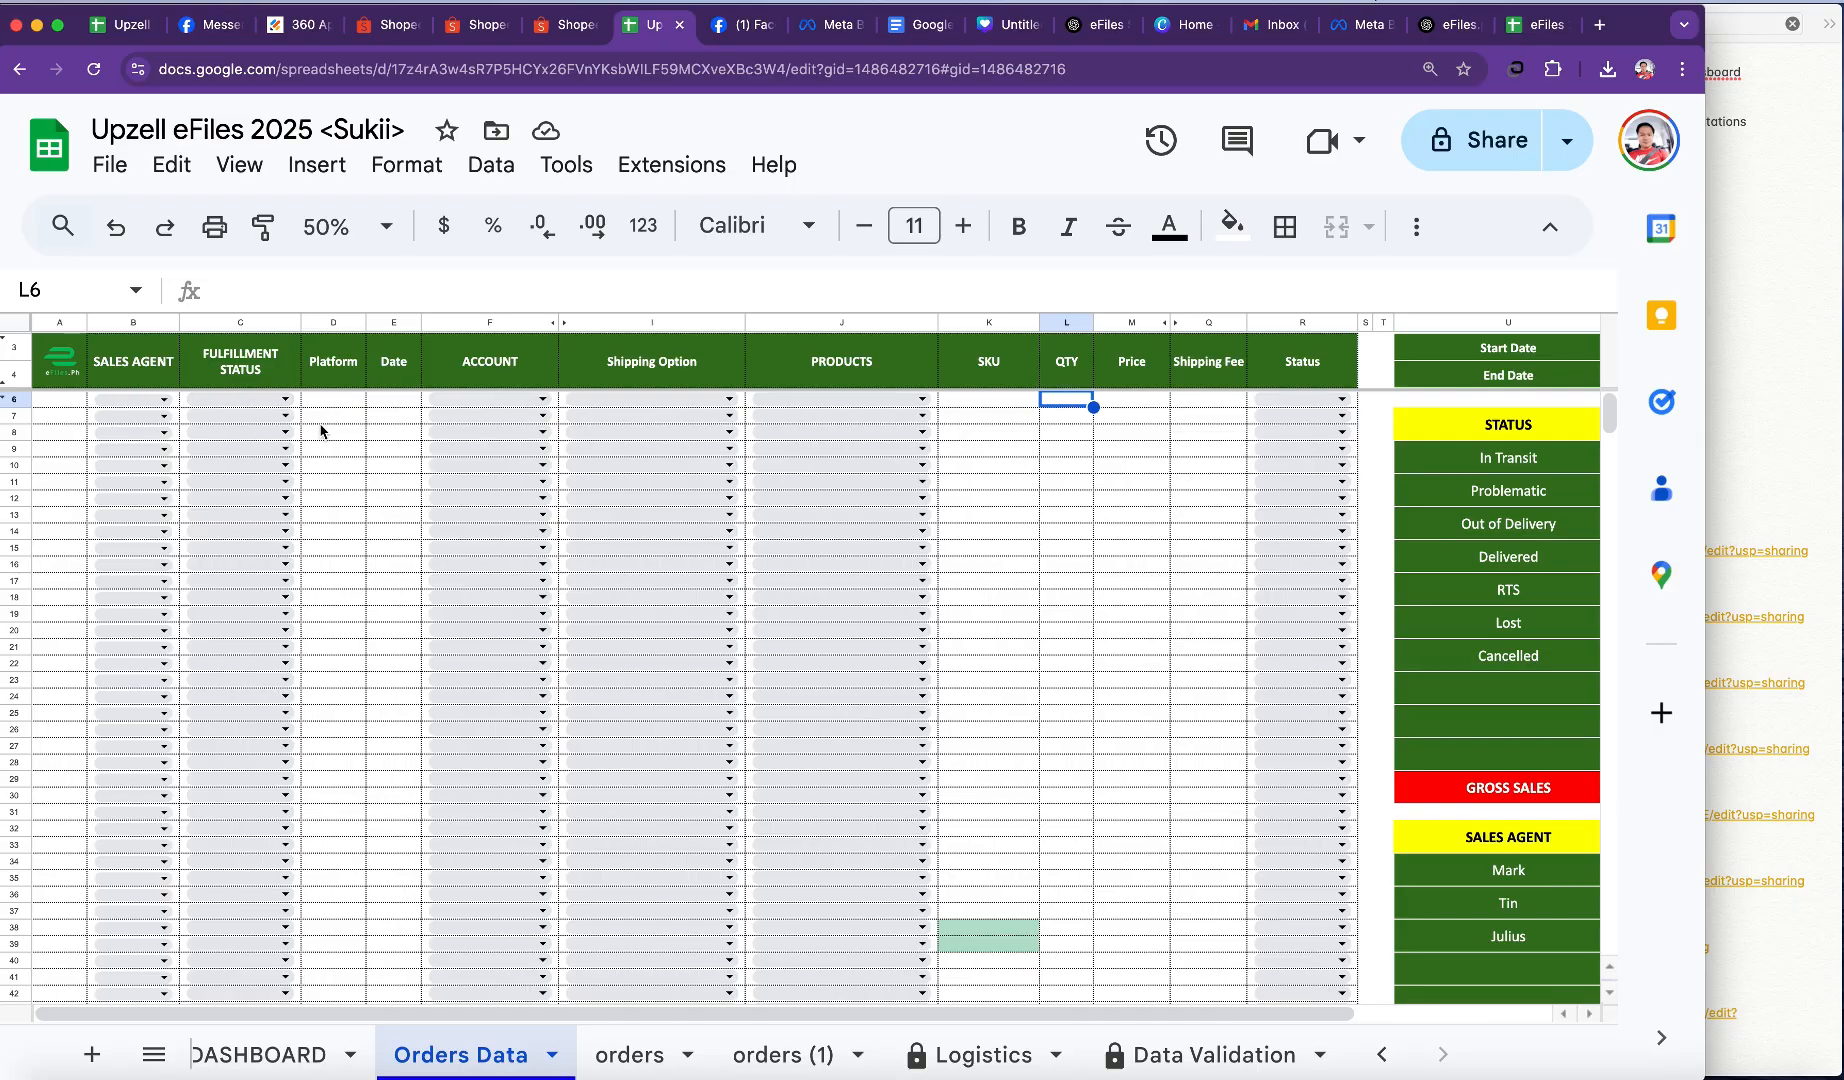
scroll(1010, 485, right, 1)
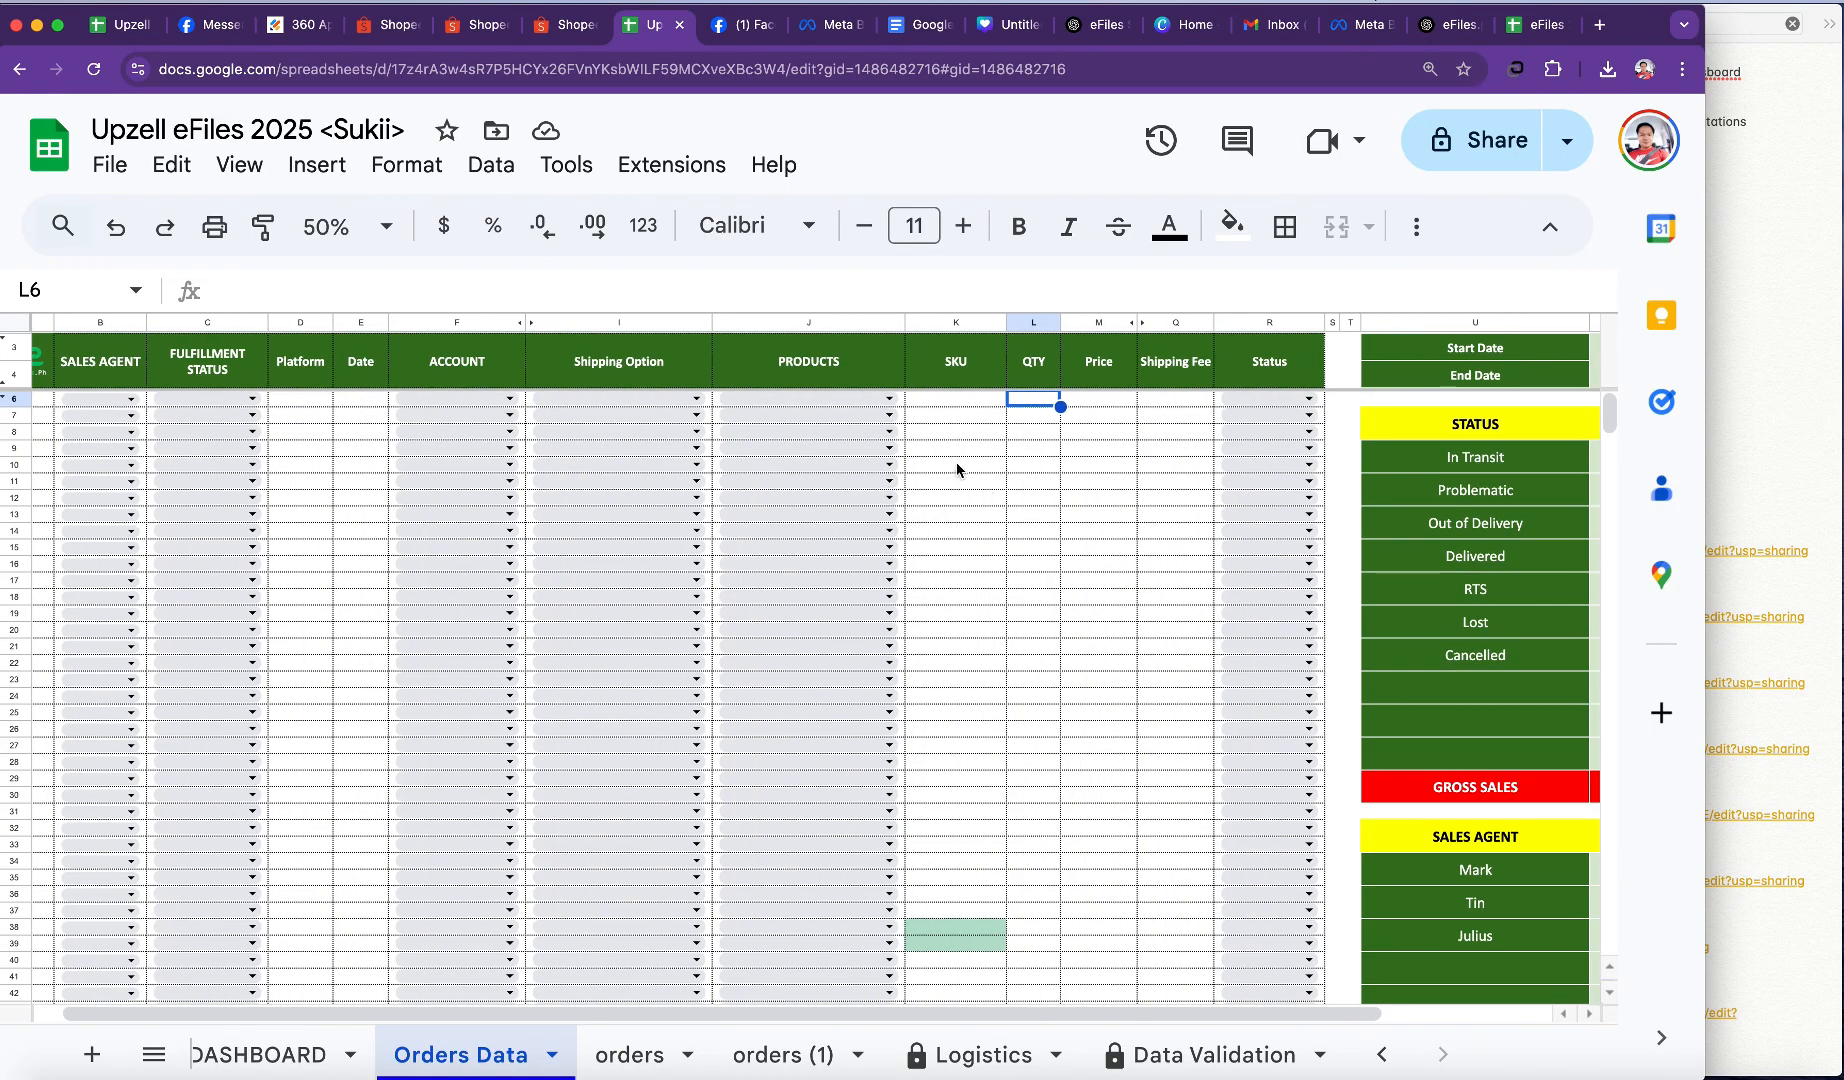
scroll(957, 470, right, 1)
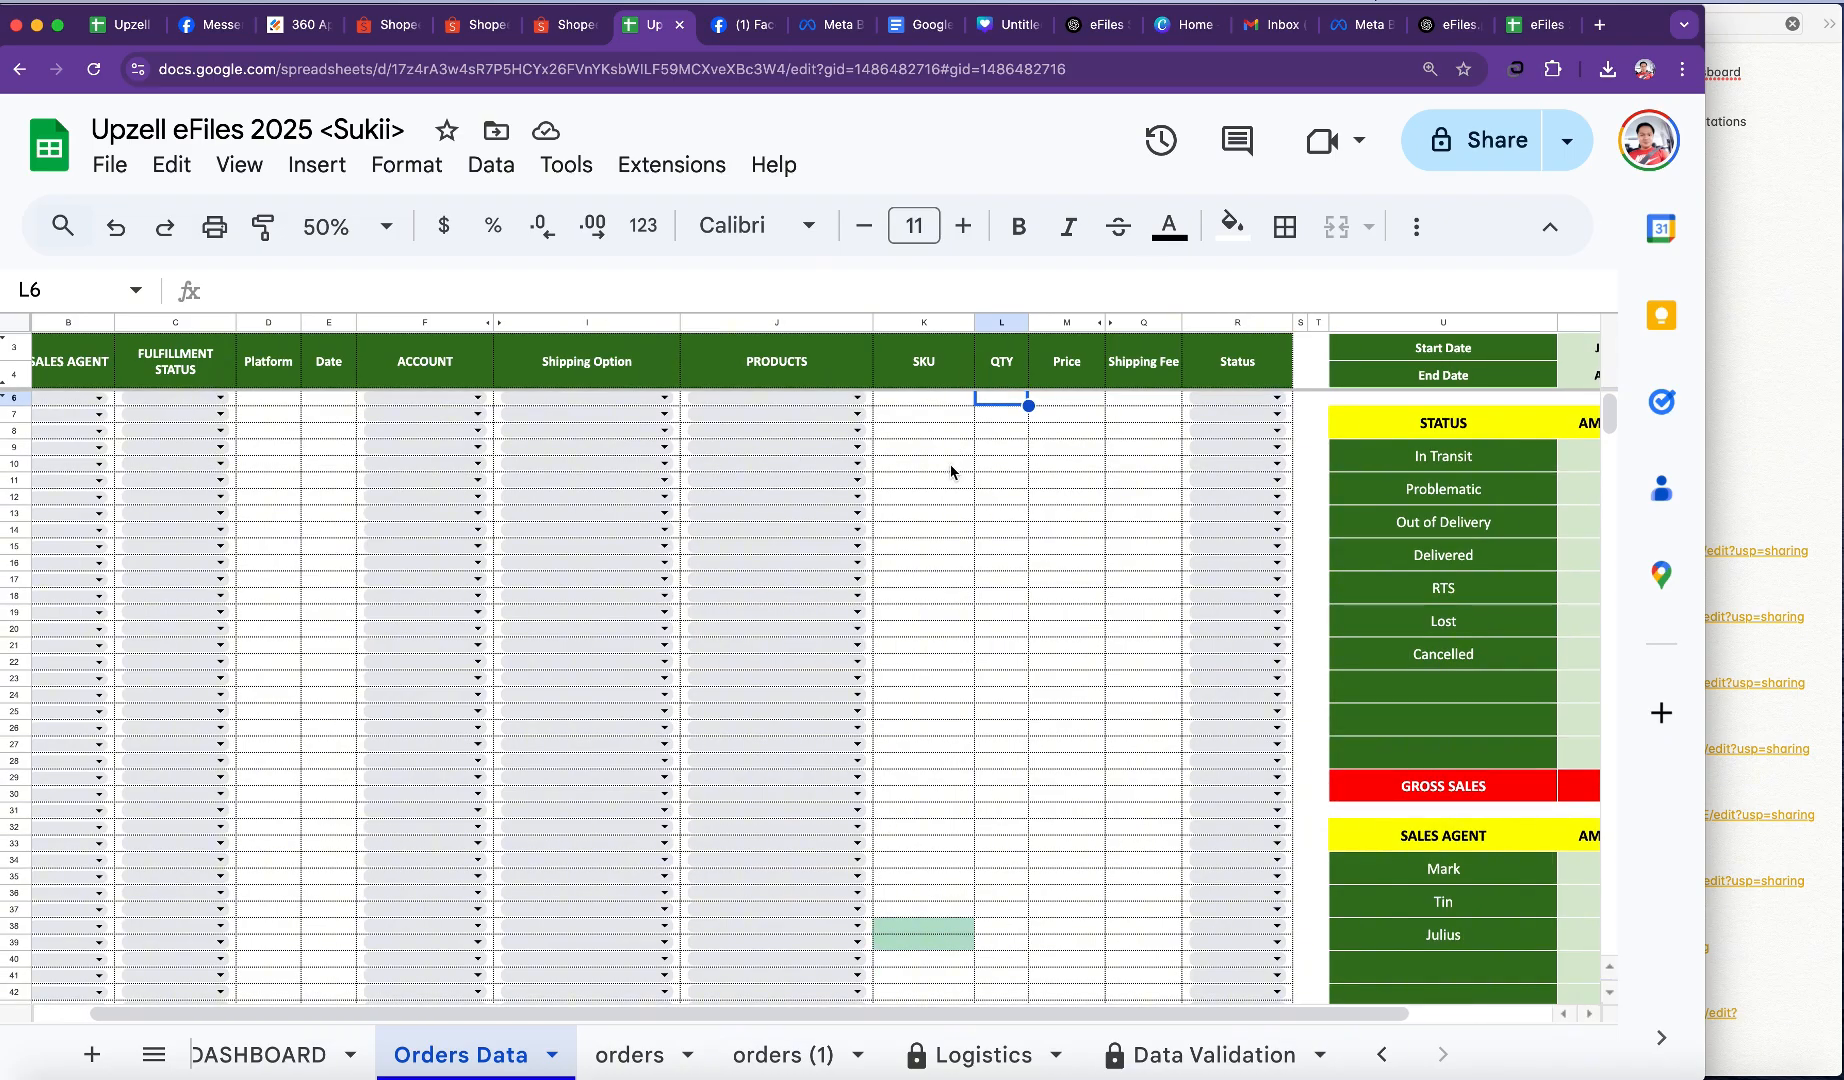
scroll(950, 472, up, 1)
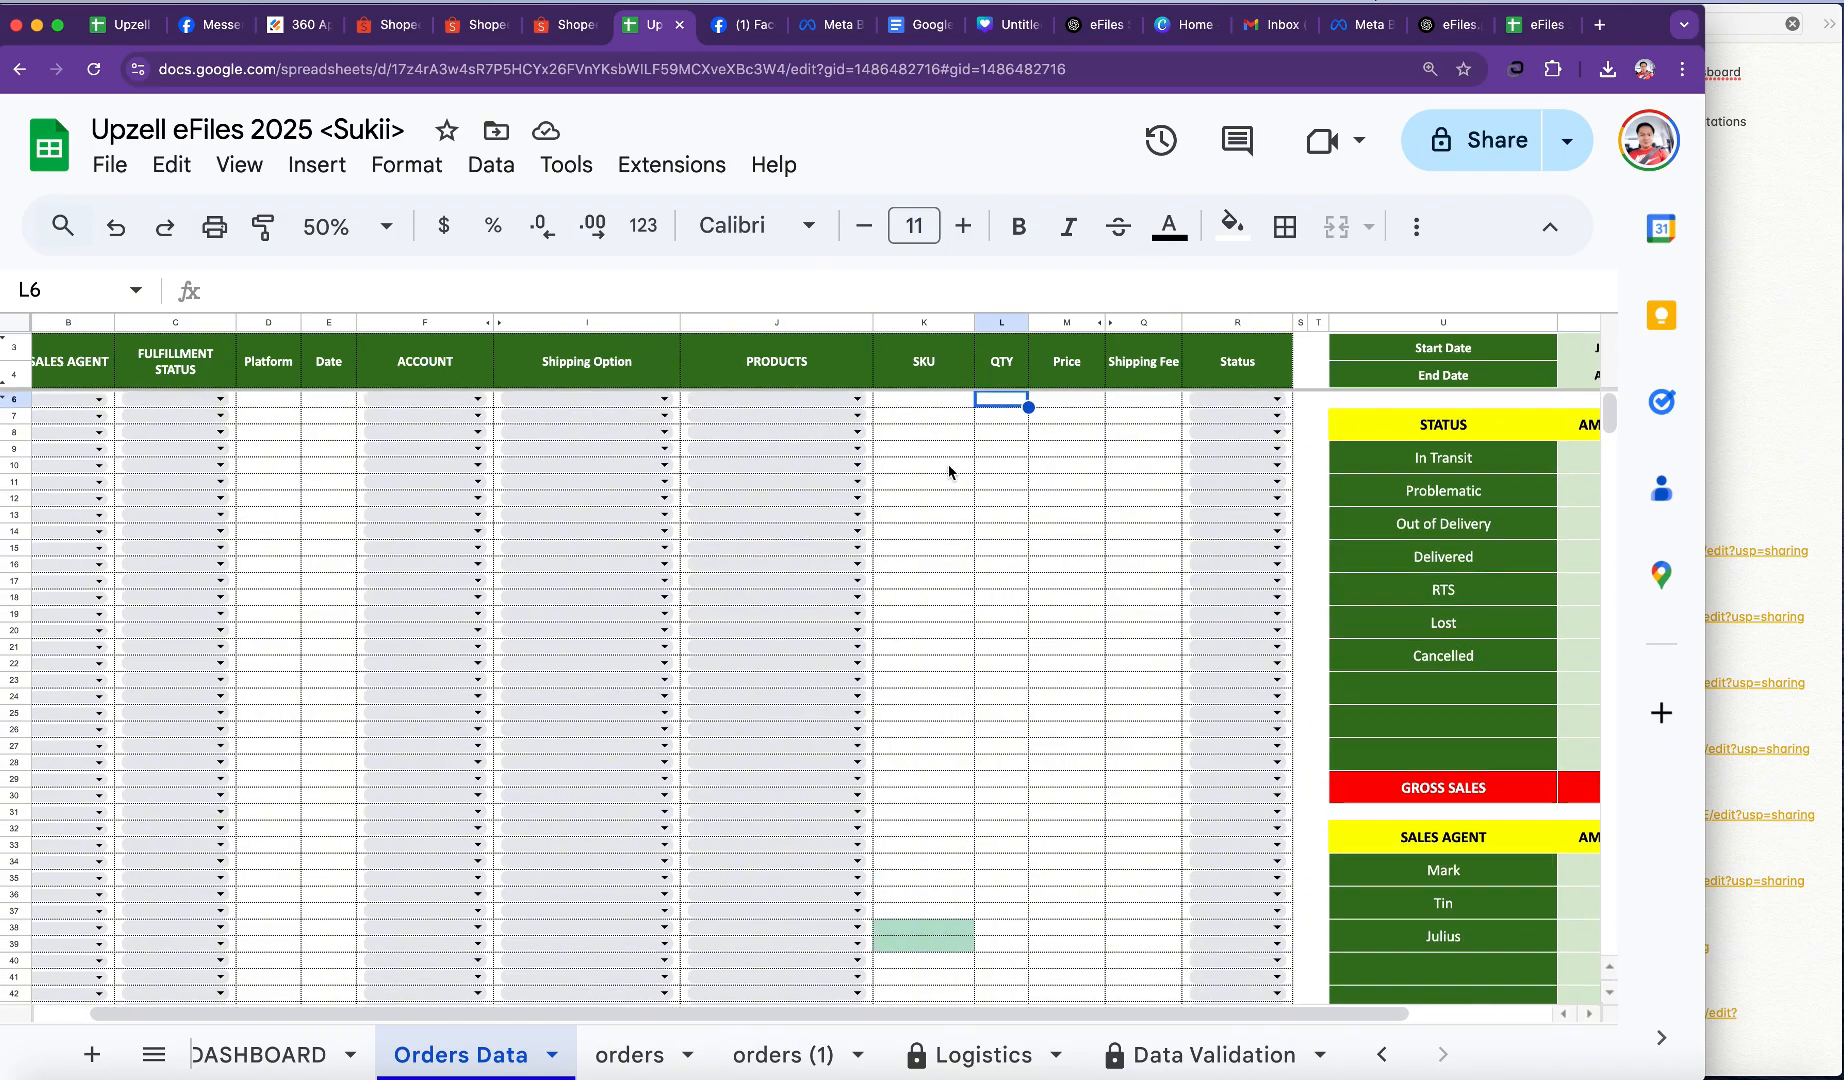
Step: Copy the tracking number in cell E2 of the orders sheet and return to the Orders Data sheet
click(628, 1058)
click(494, 733)
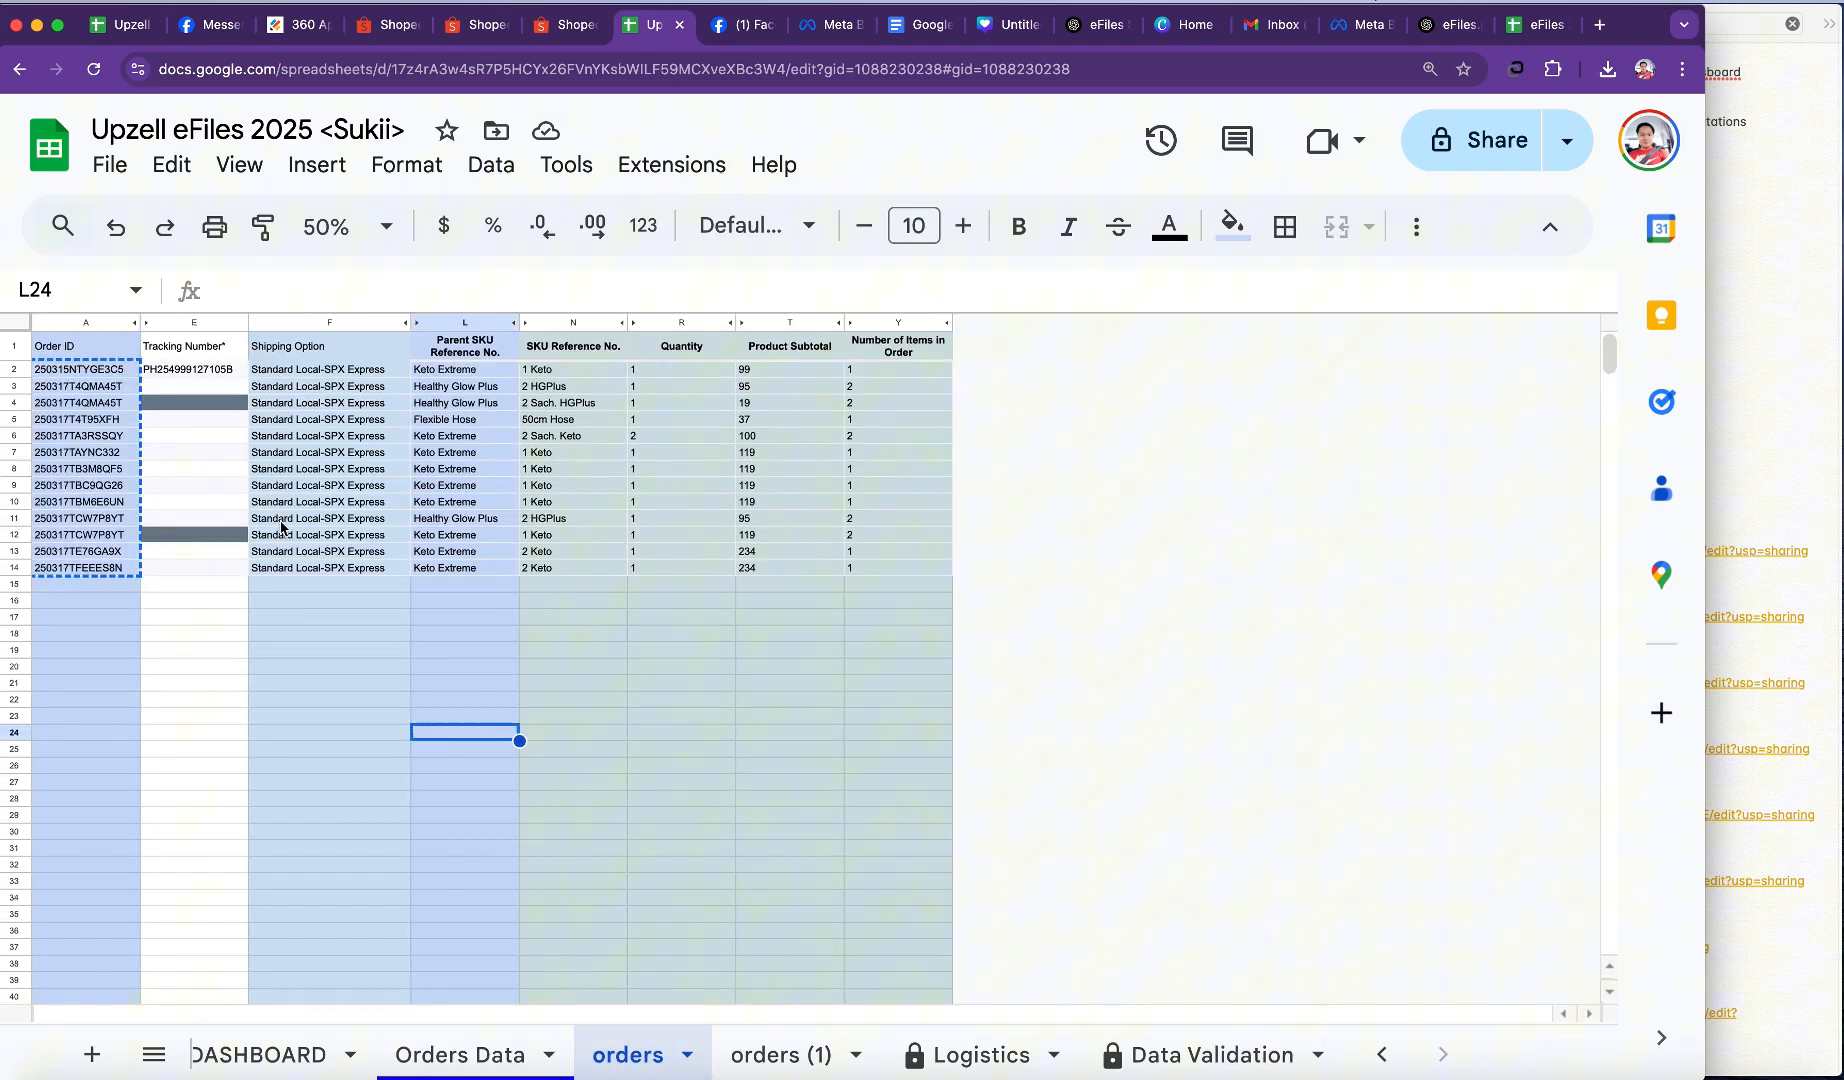
click(196, 372)
key(ctrl+c)
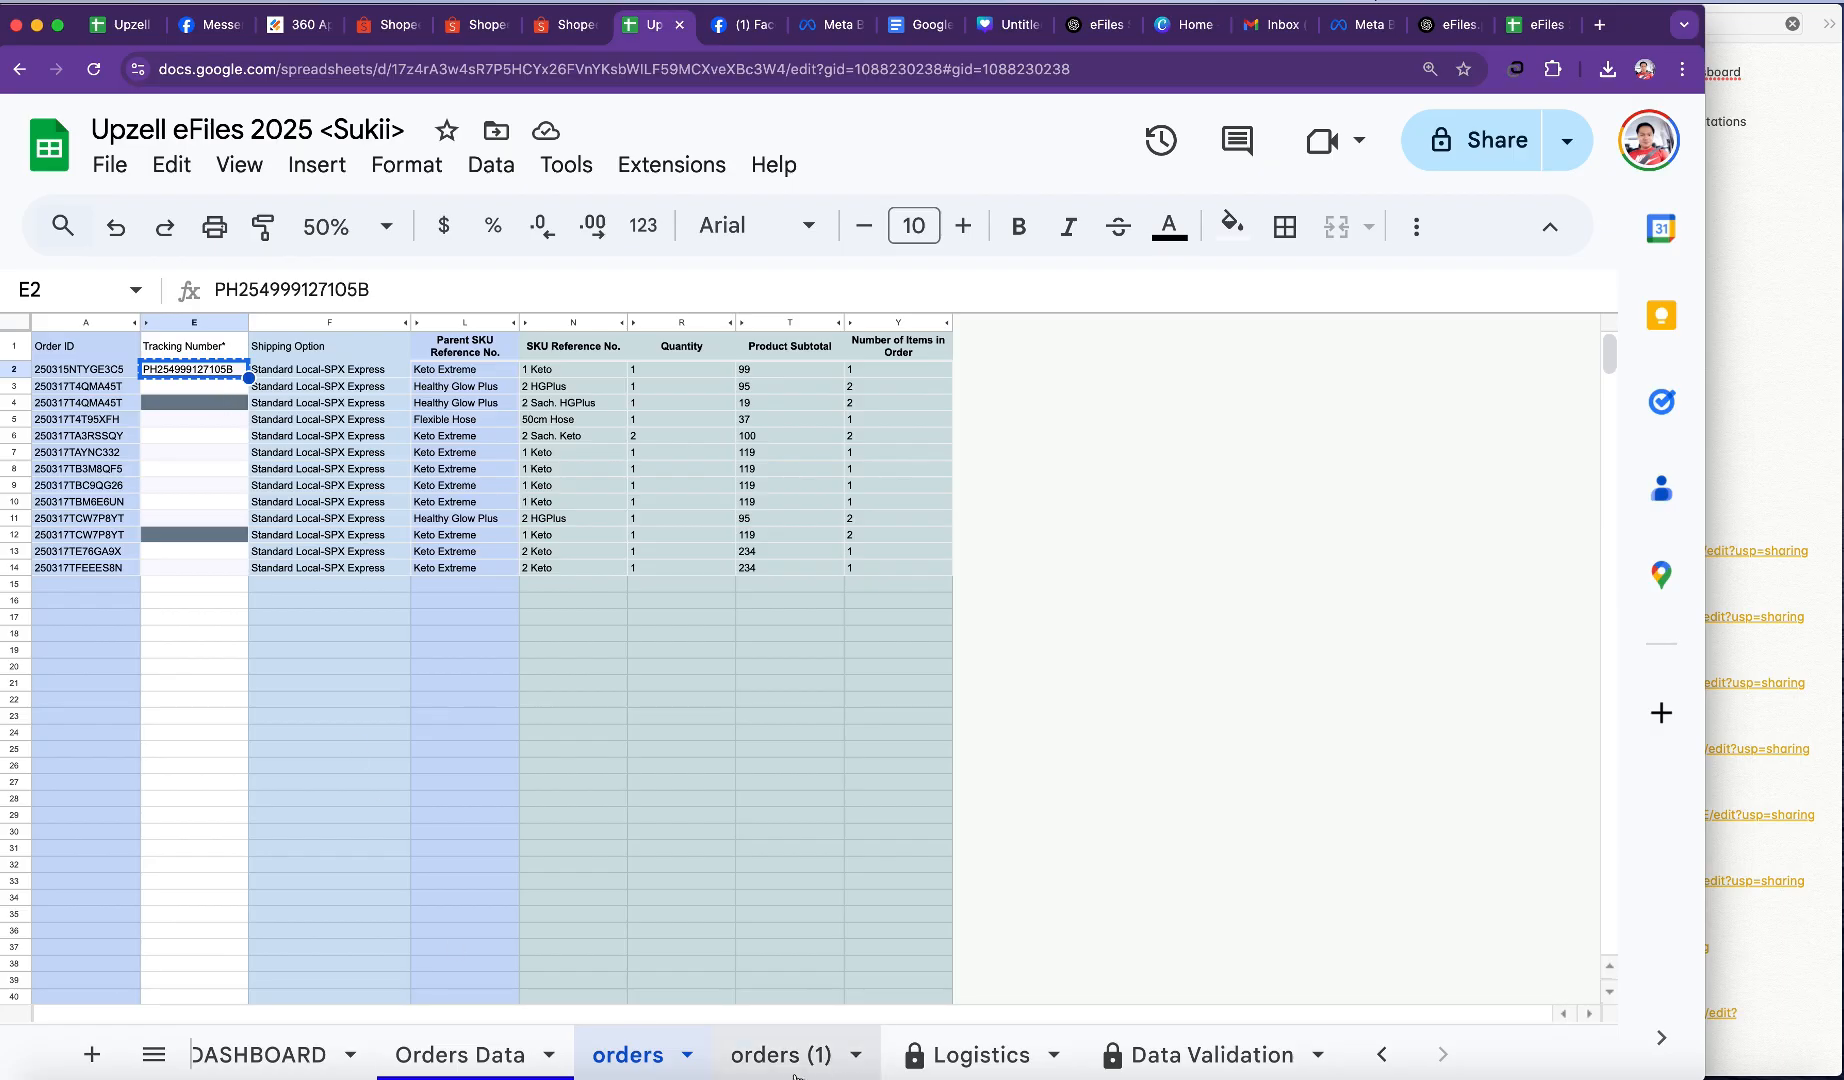
click(462, 1055)
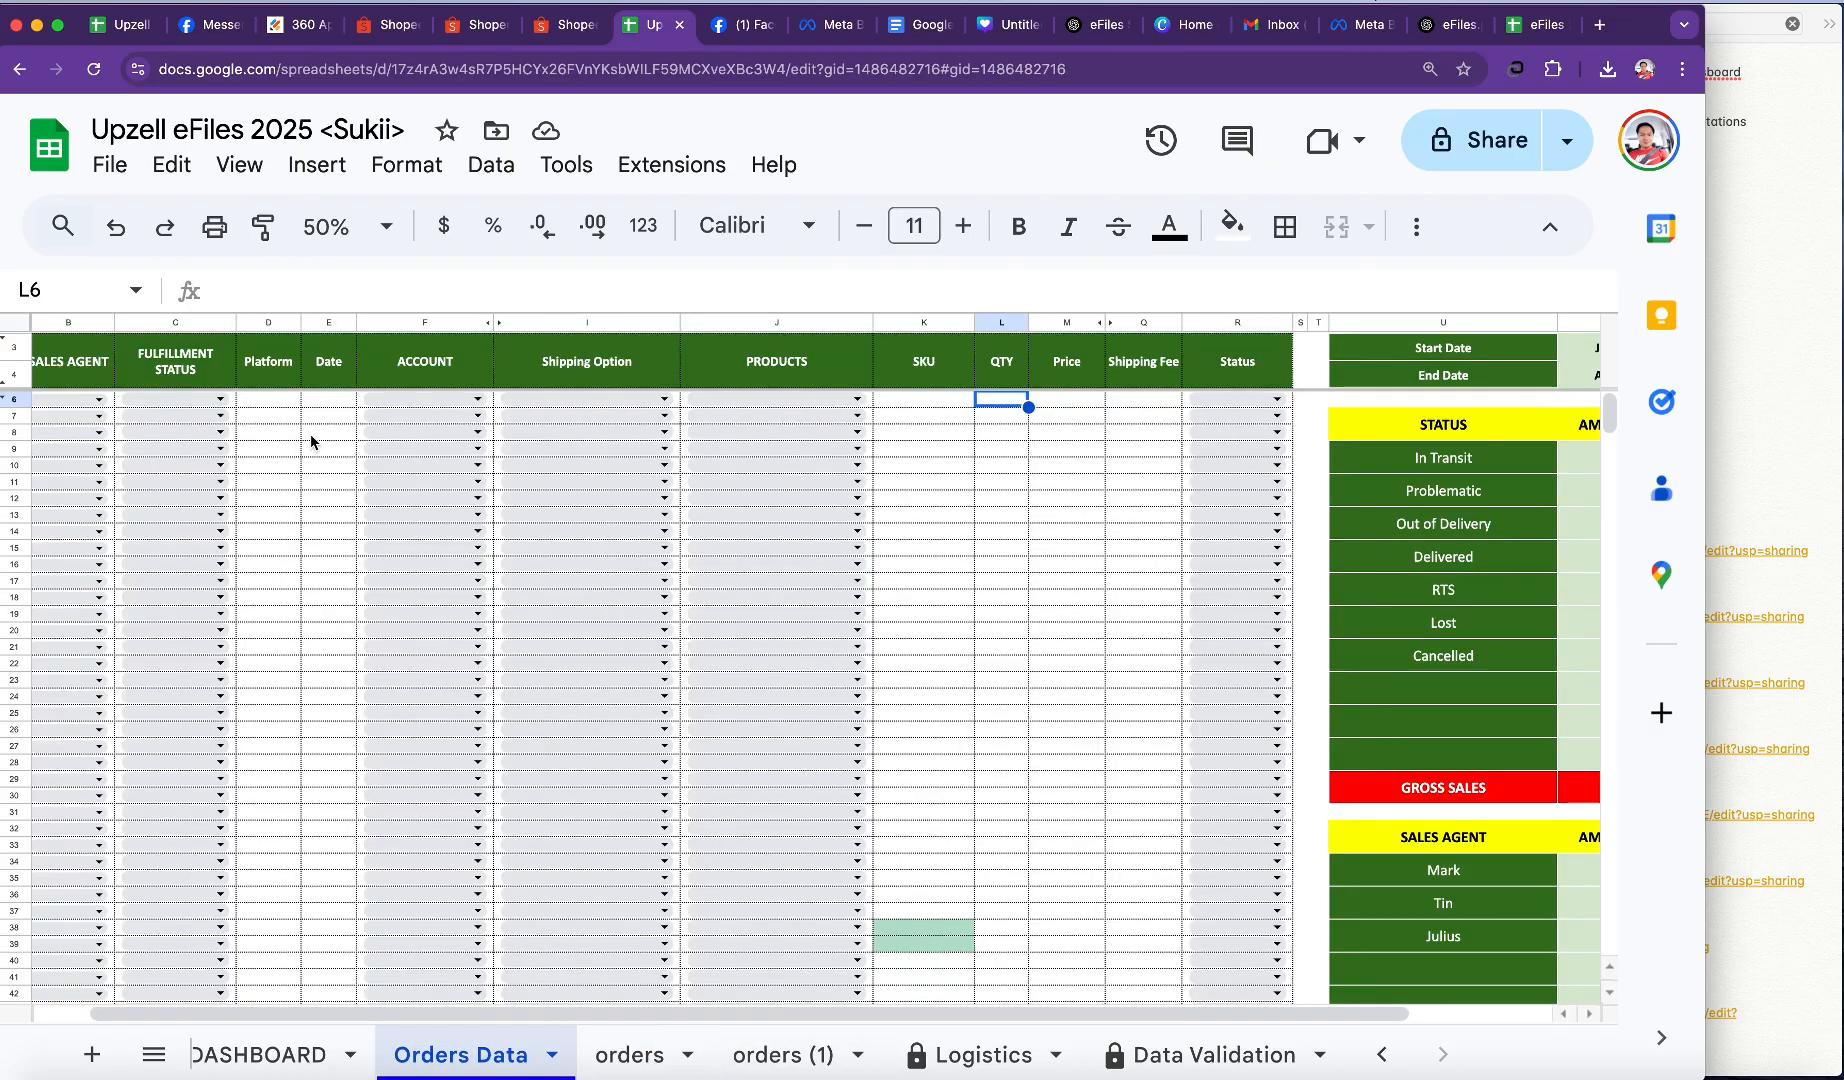
Step: Unhide the Name, Contact # and Address columns (N–P) and the Order ID and Tracking # columns (G–H) on Orders Data
scroll(1117, 430, left, 3)
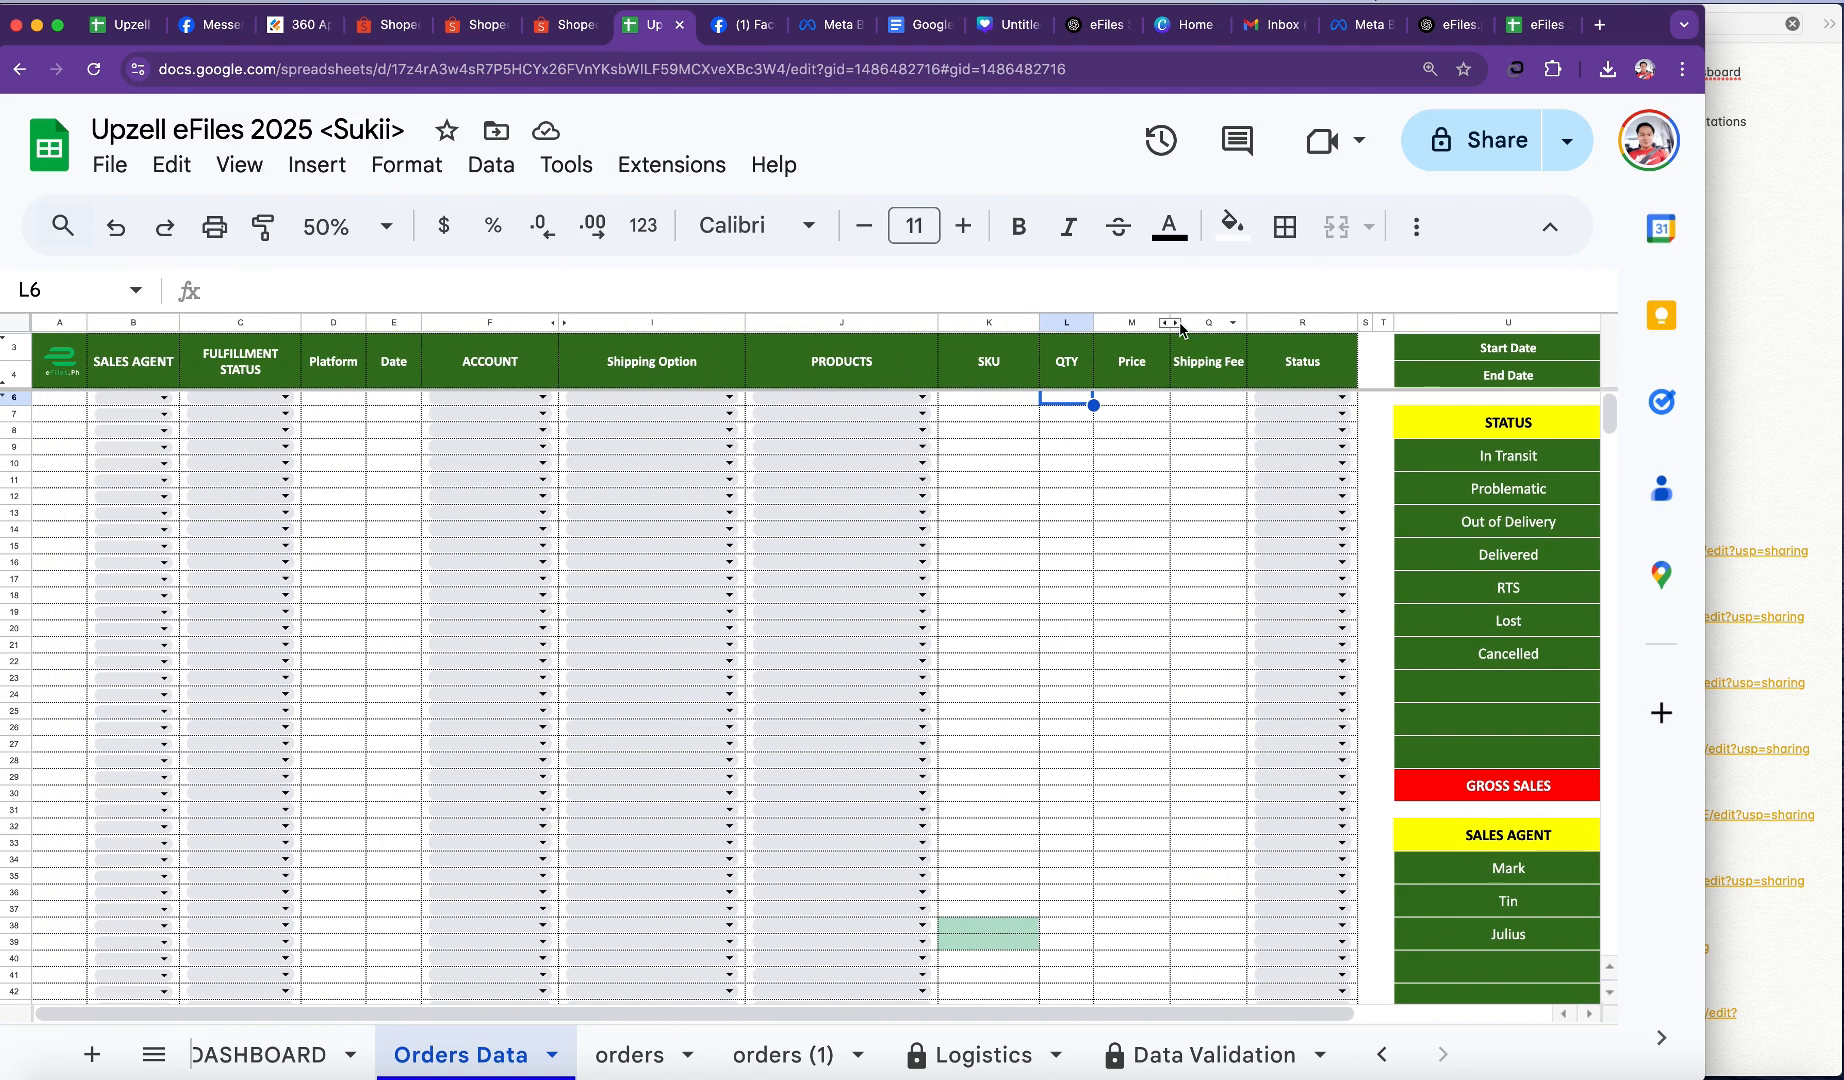
click(1172, 323)
scroll(1189, 524, right, 5)
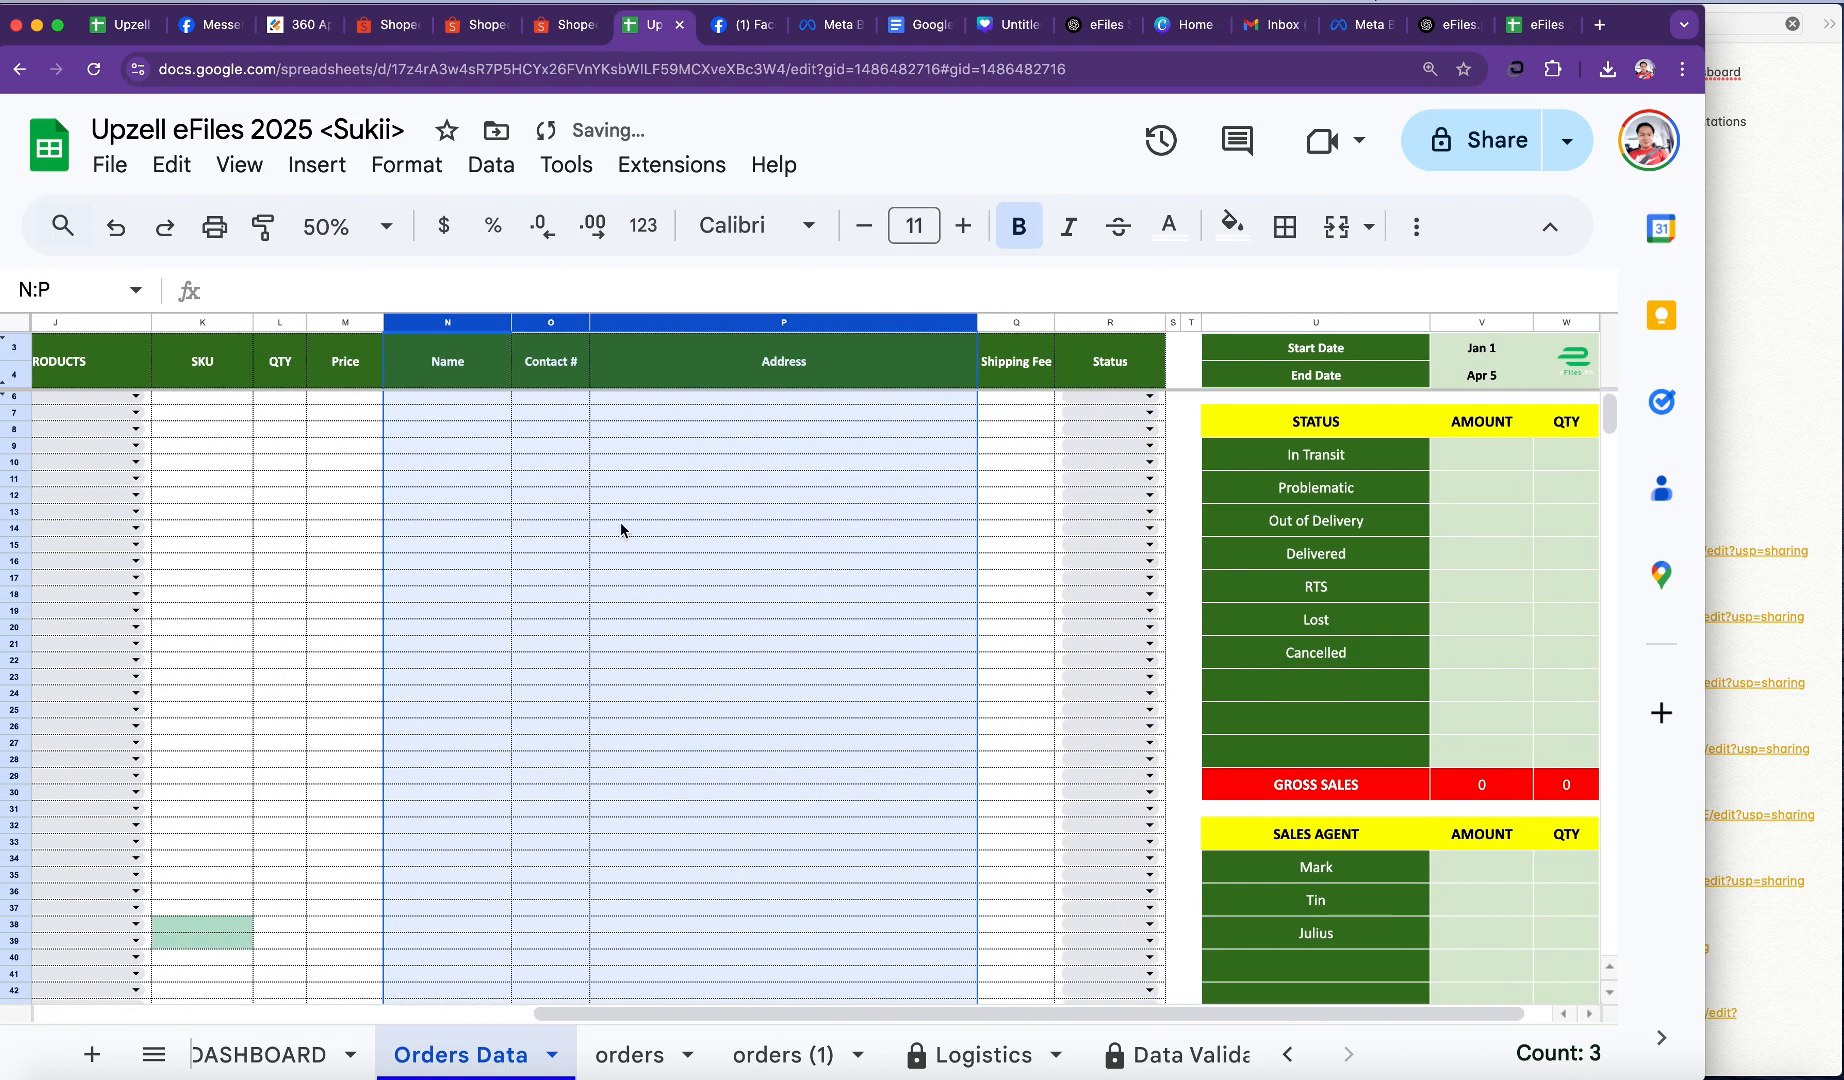
scroll(590, 527, left, 3)
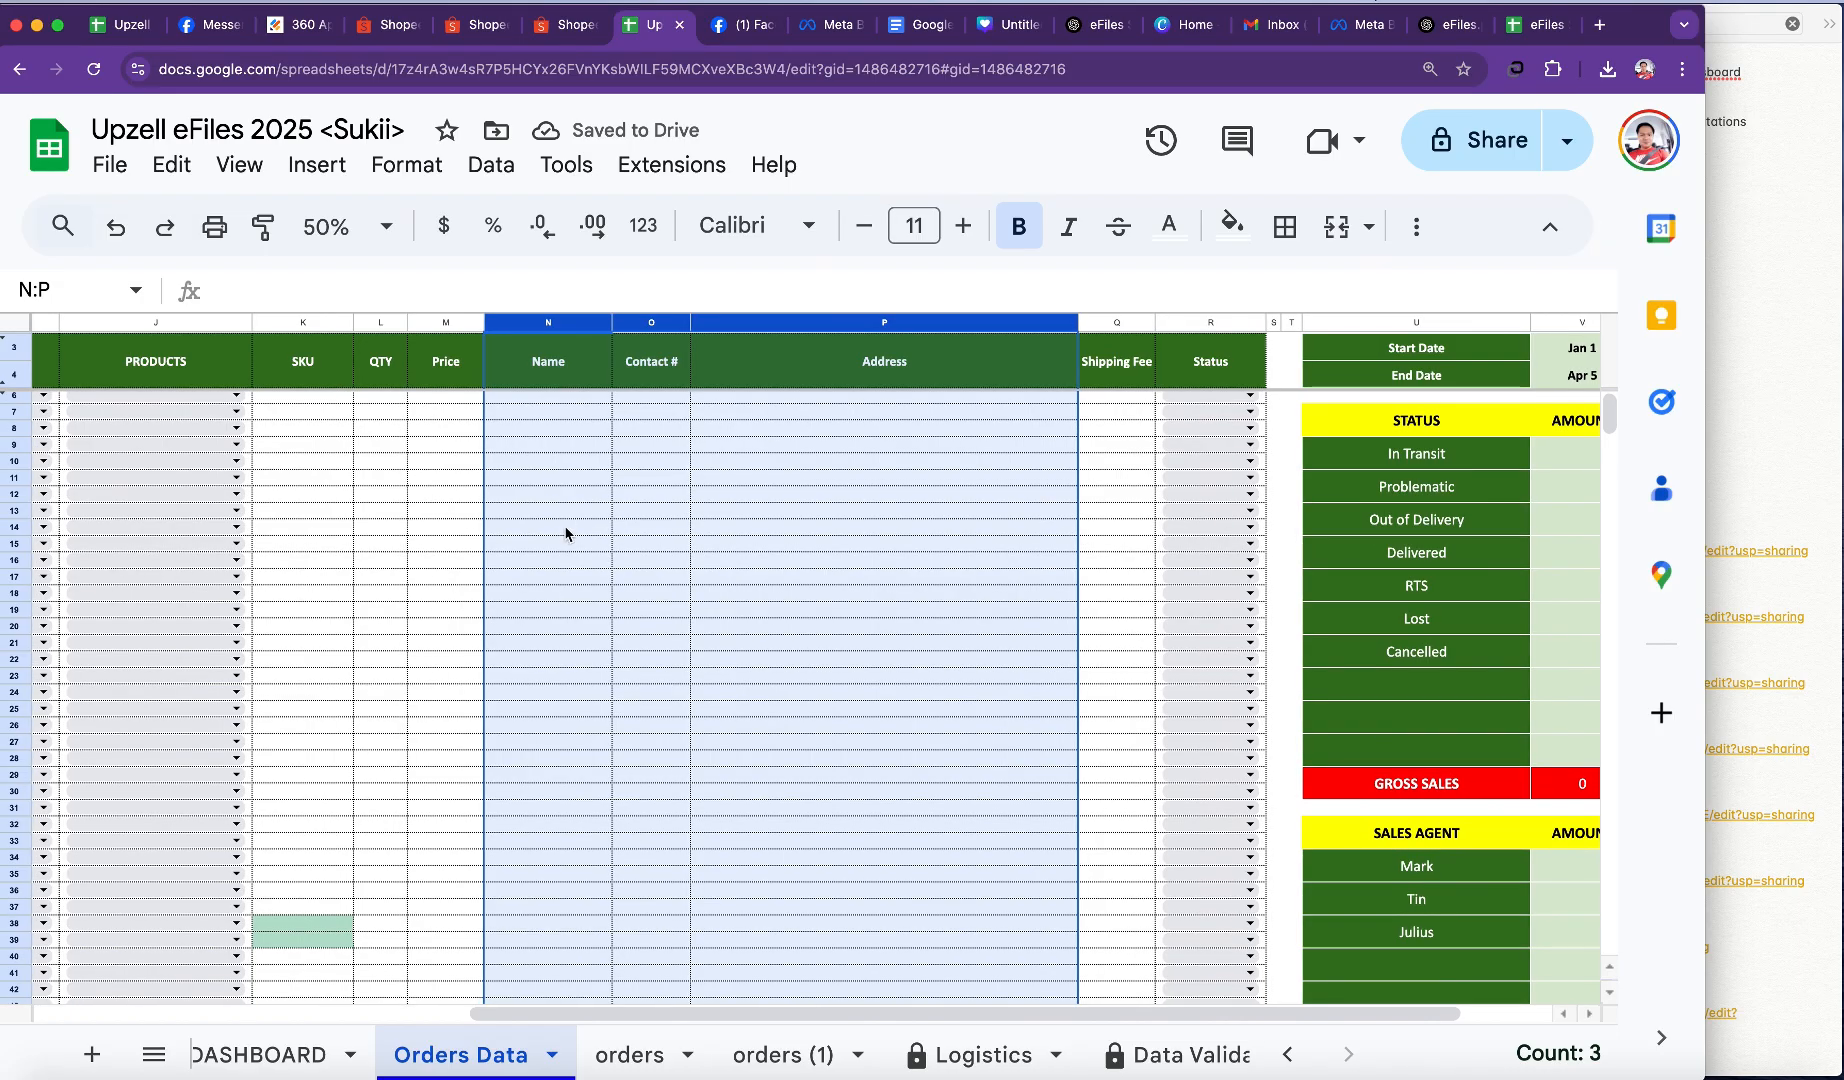
scroll(565, 534, left, 10)
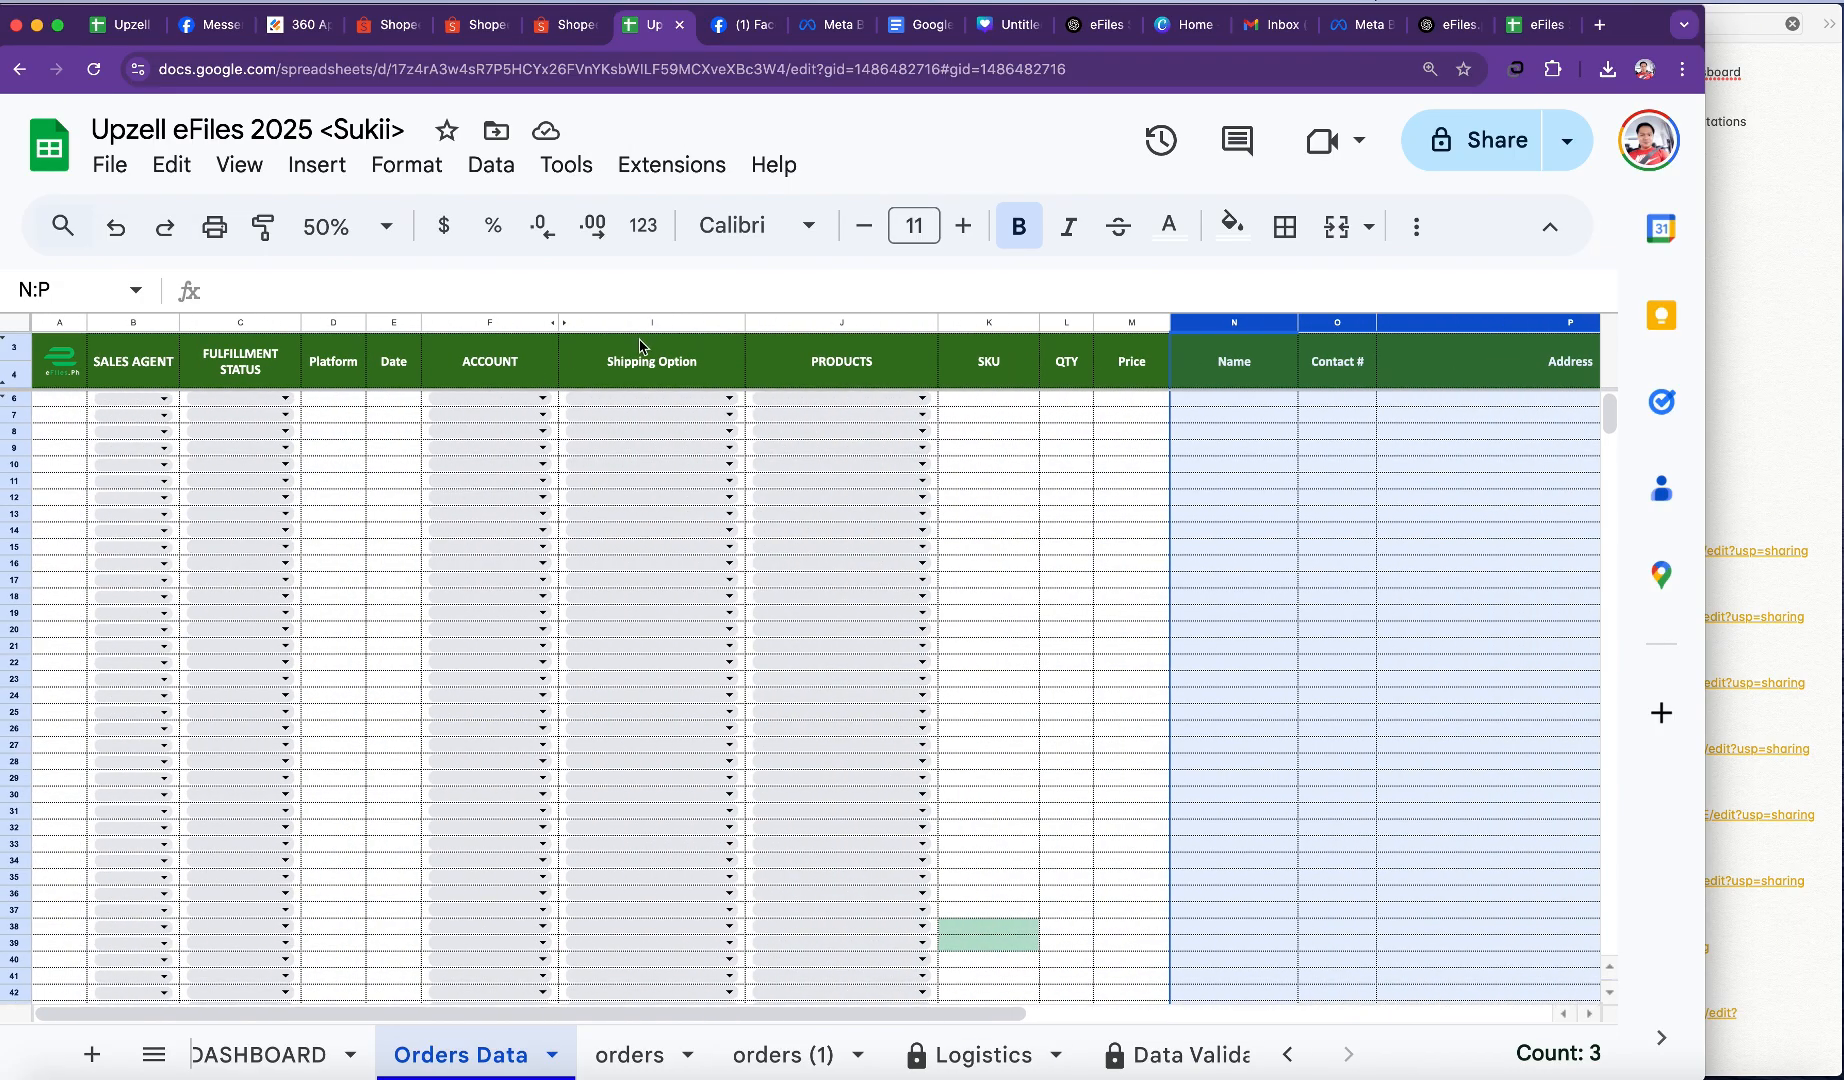
click(559, 322)
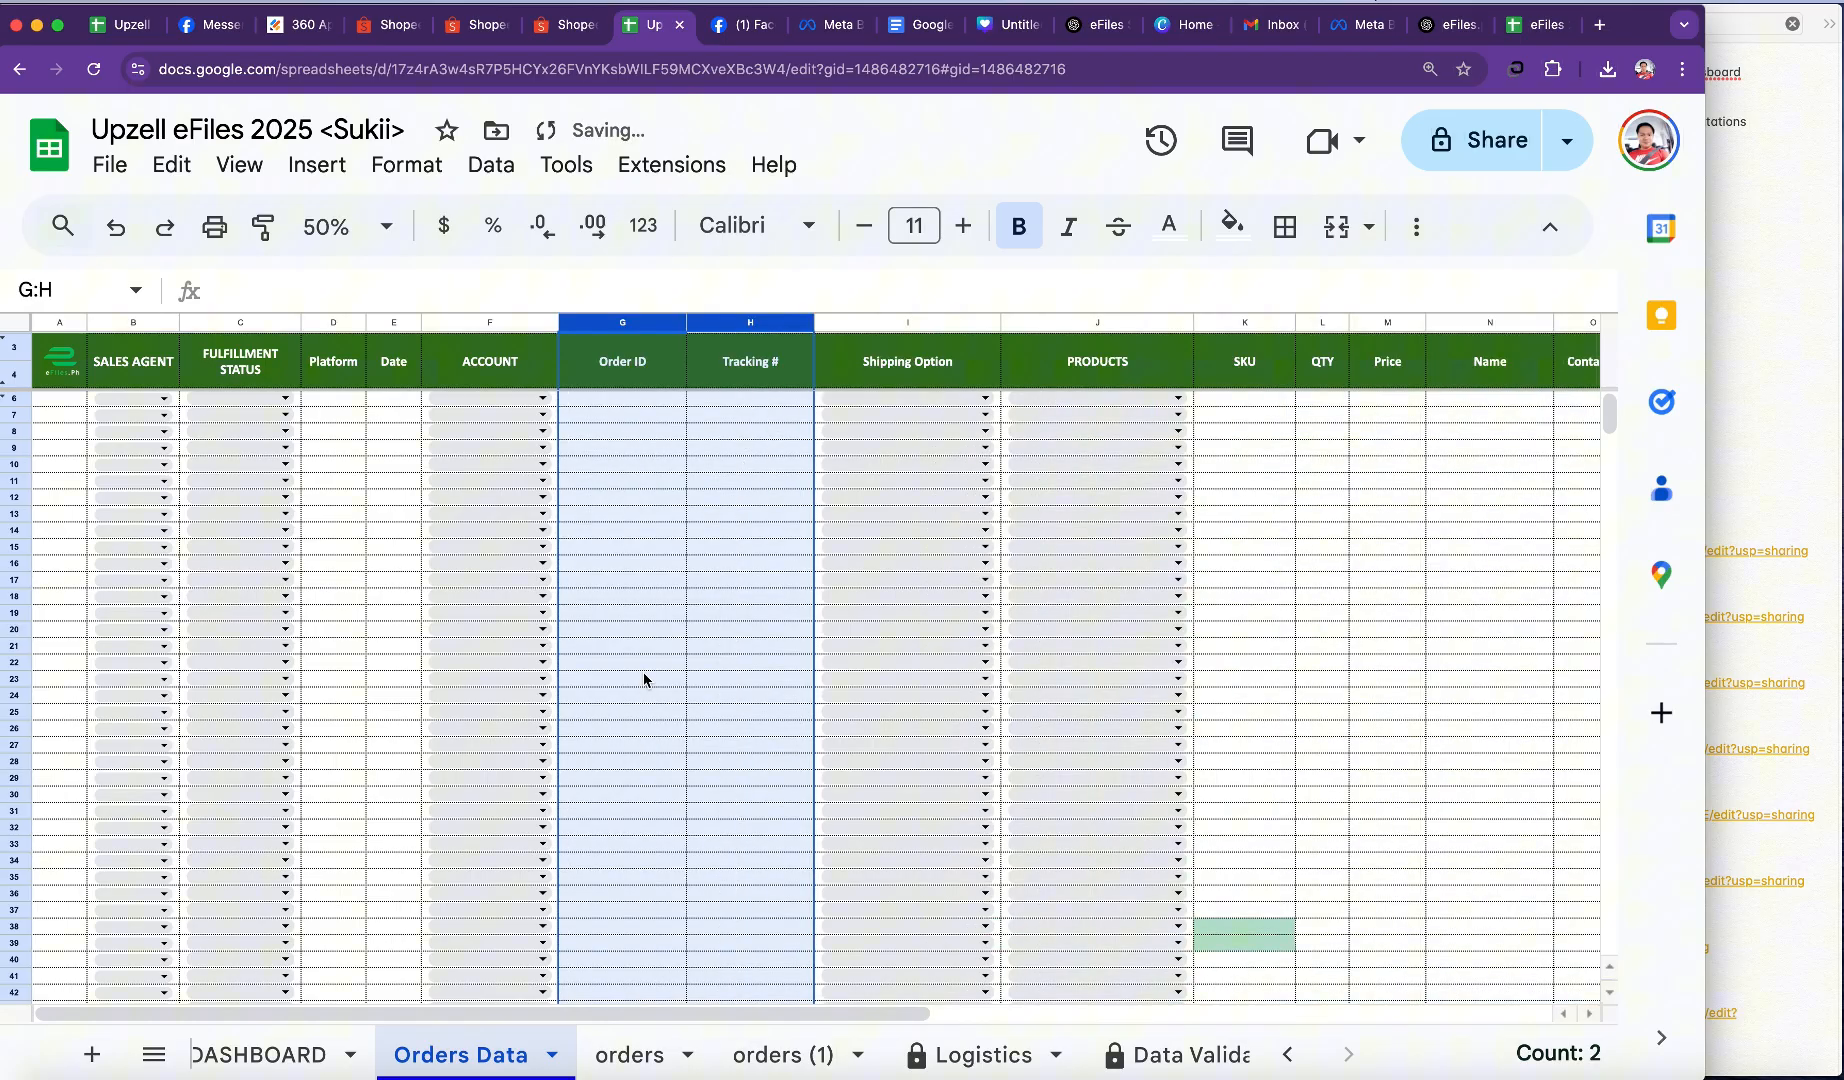
click(660, 579)
Step: Paste the copied tracking number into the first Tracking # cell, H6
click(762, 399)
key(super+v)
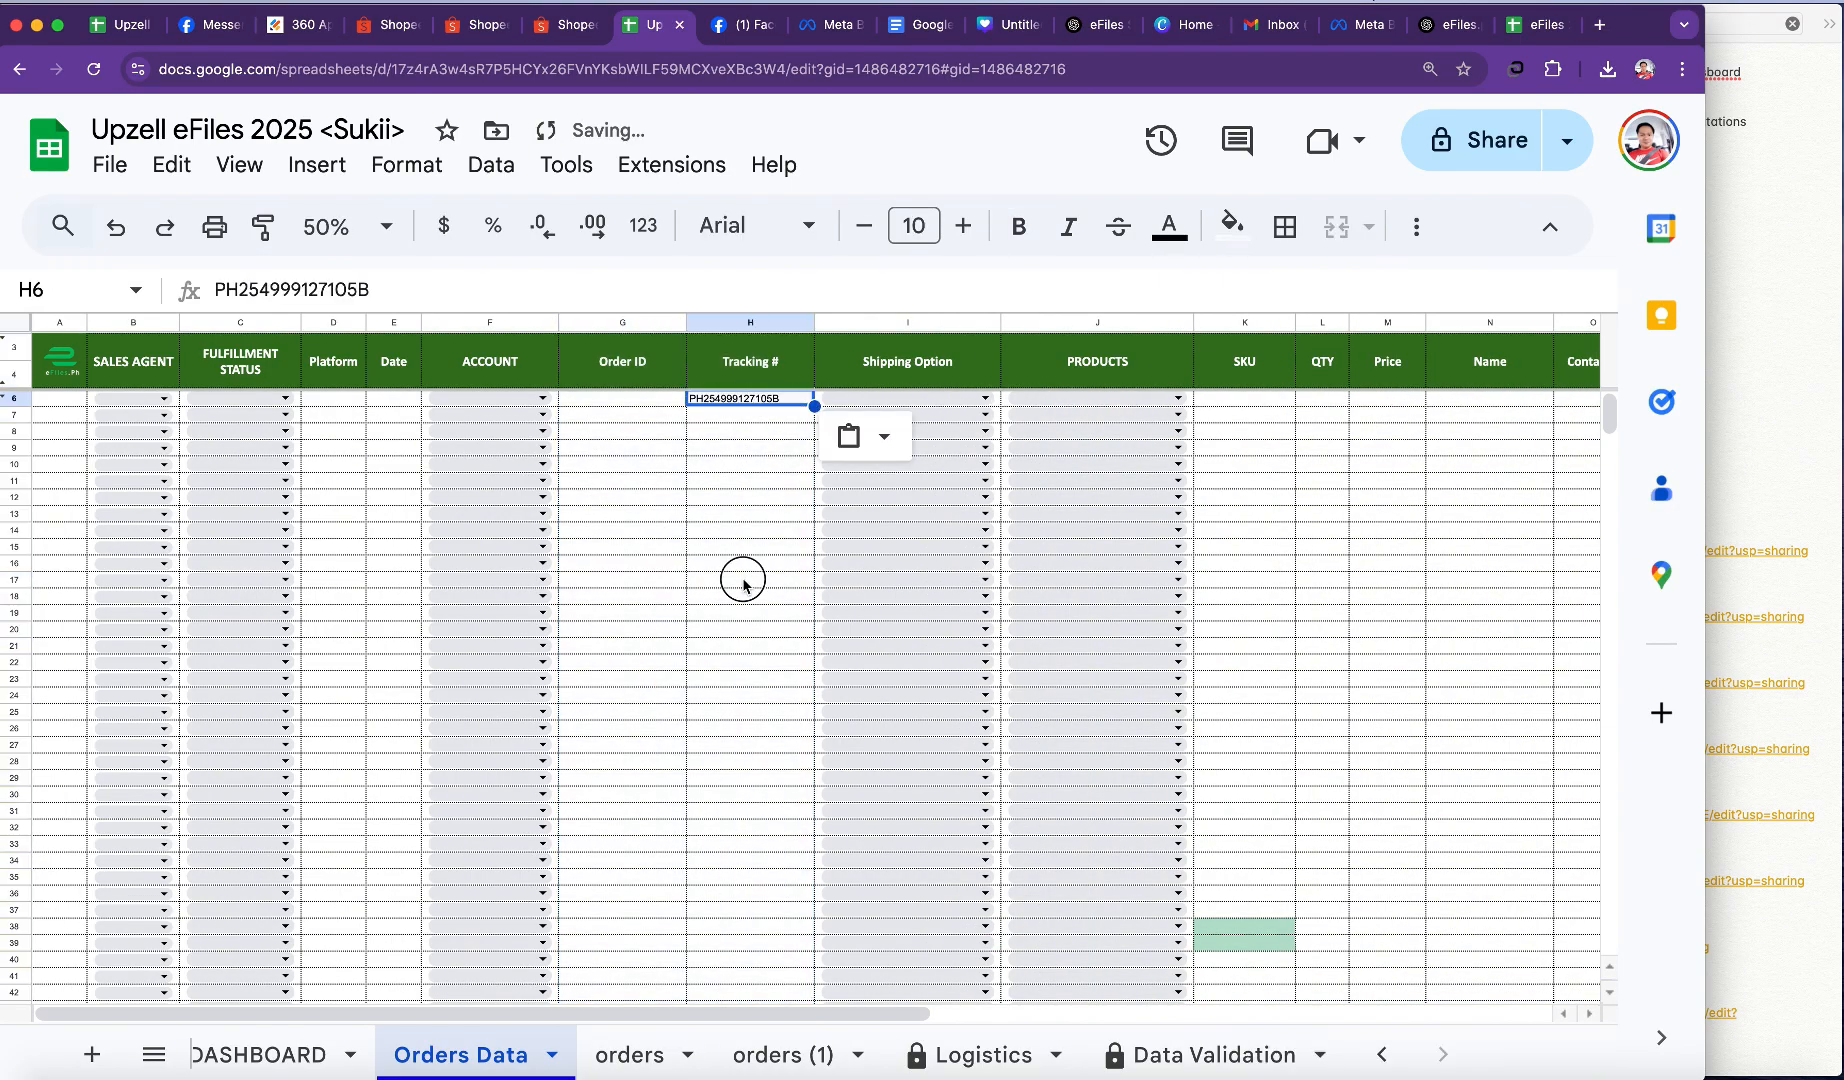
click(741, 577)
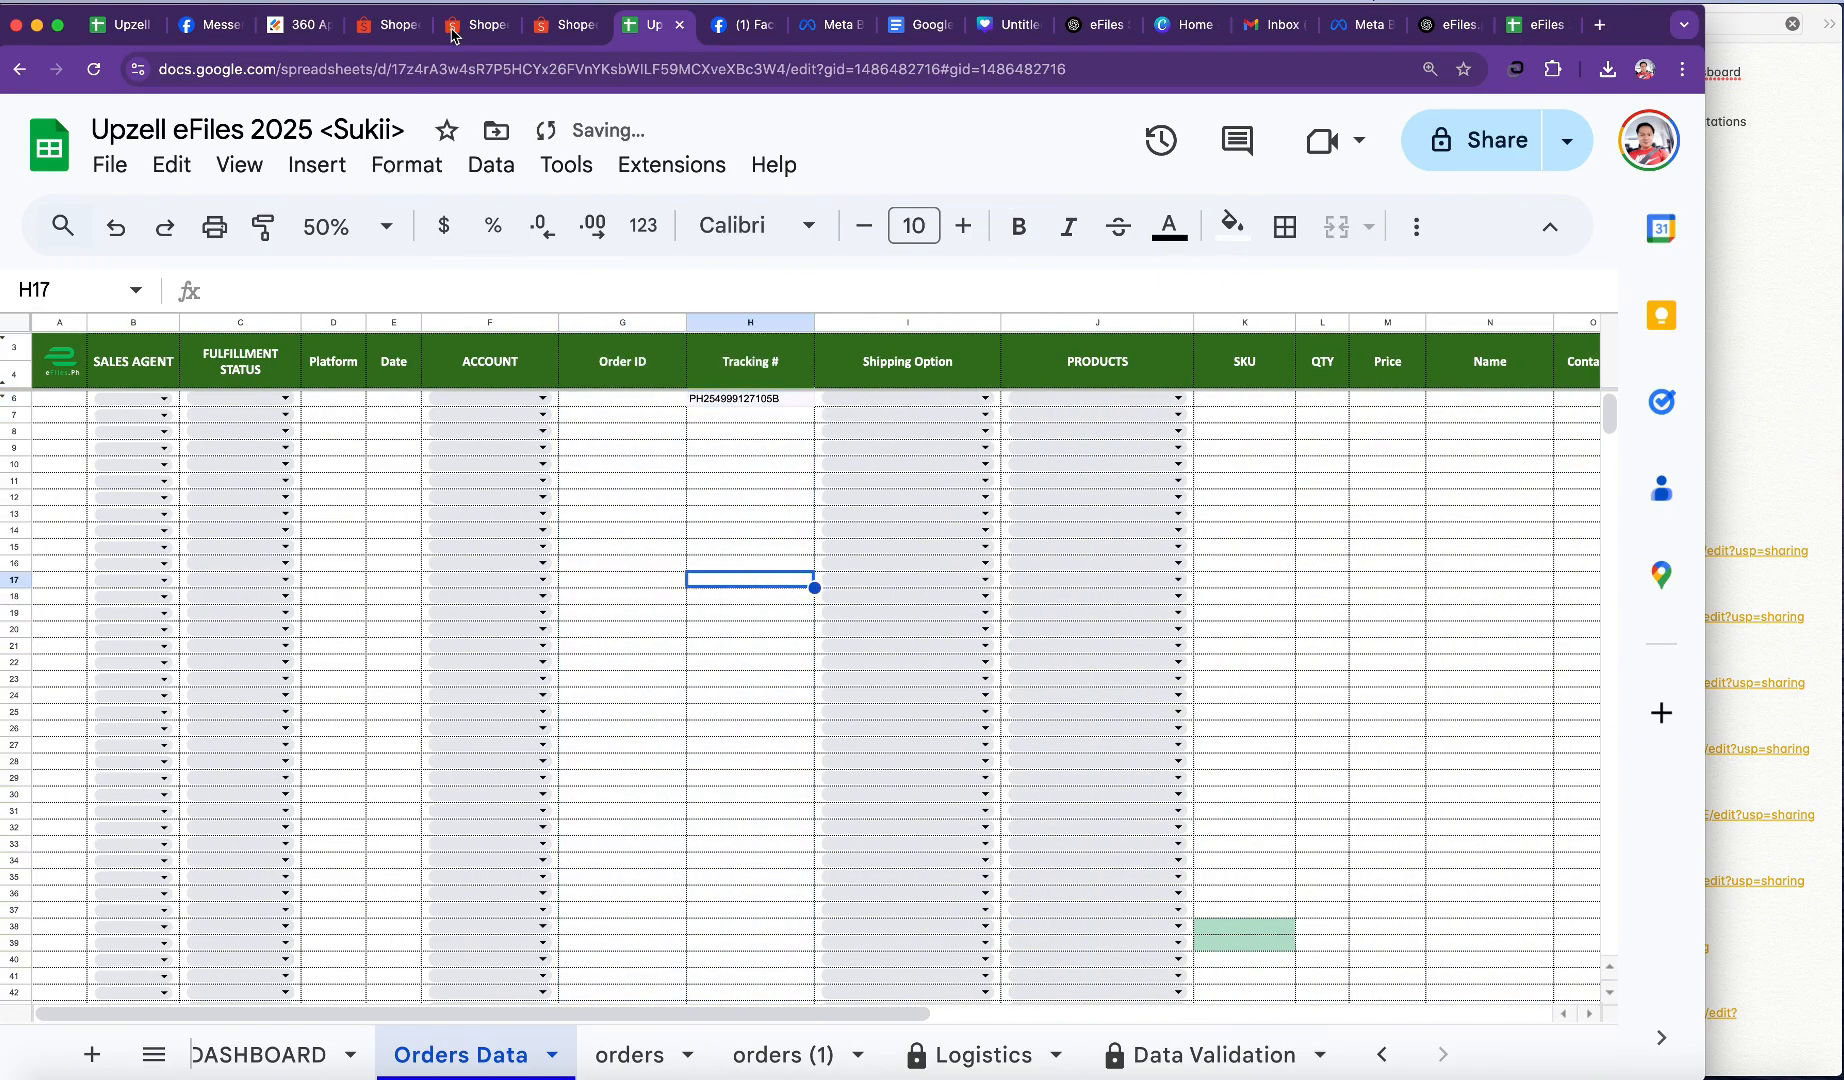
Step: Copy the Order ID values in A2:A14 of the orders sheet into the Orders Data Order ID column, starting at G6
click(630, 1055)
drag(77, 372, 78, 572)
key(super+c)
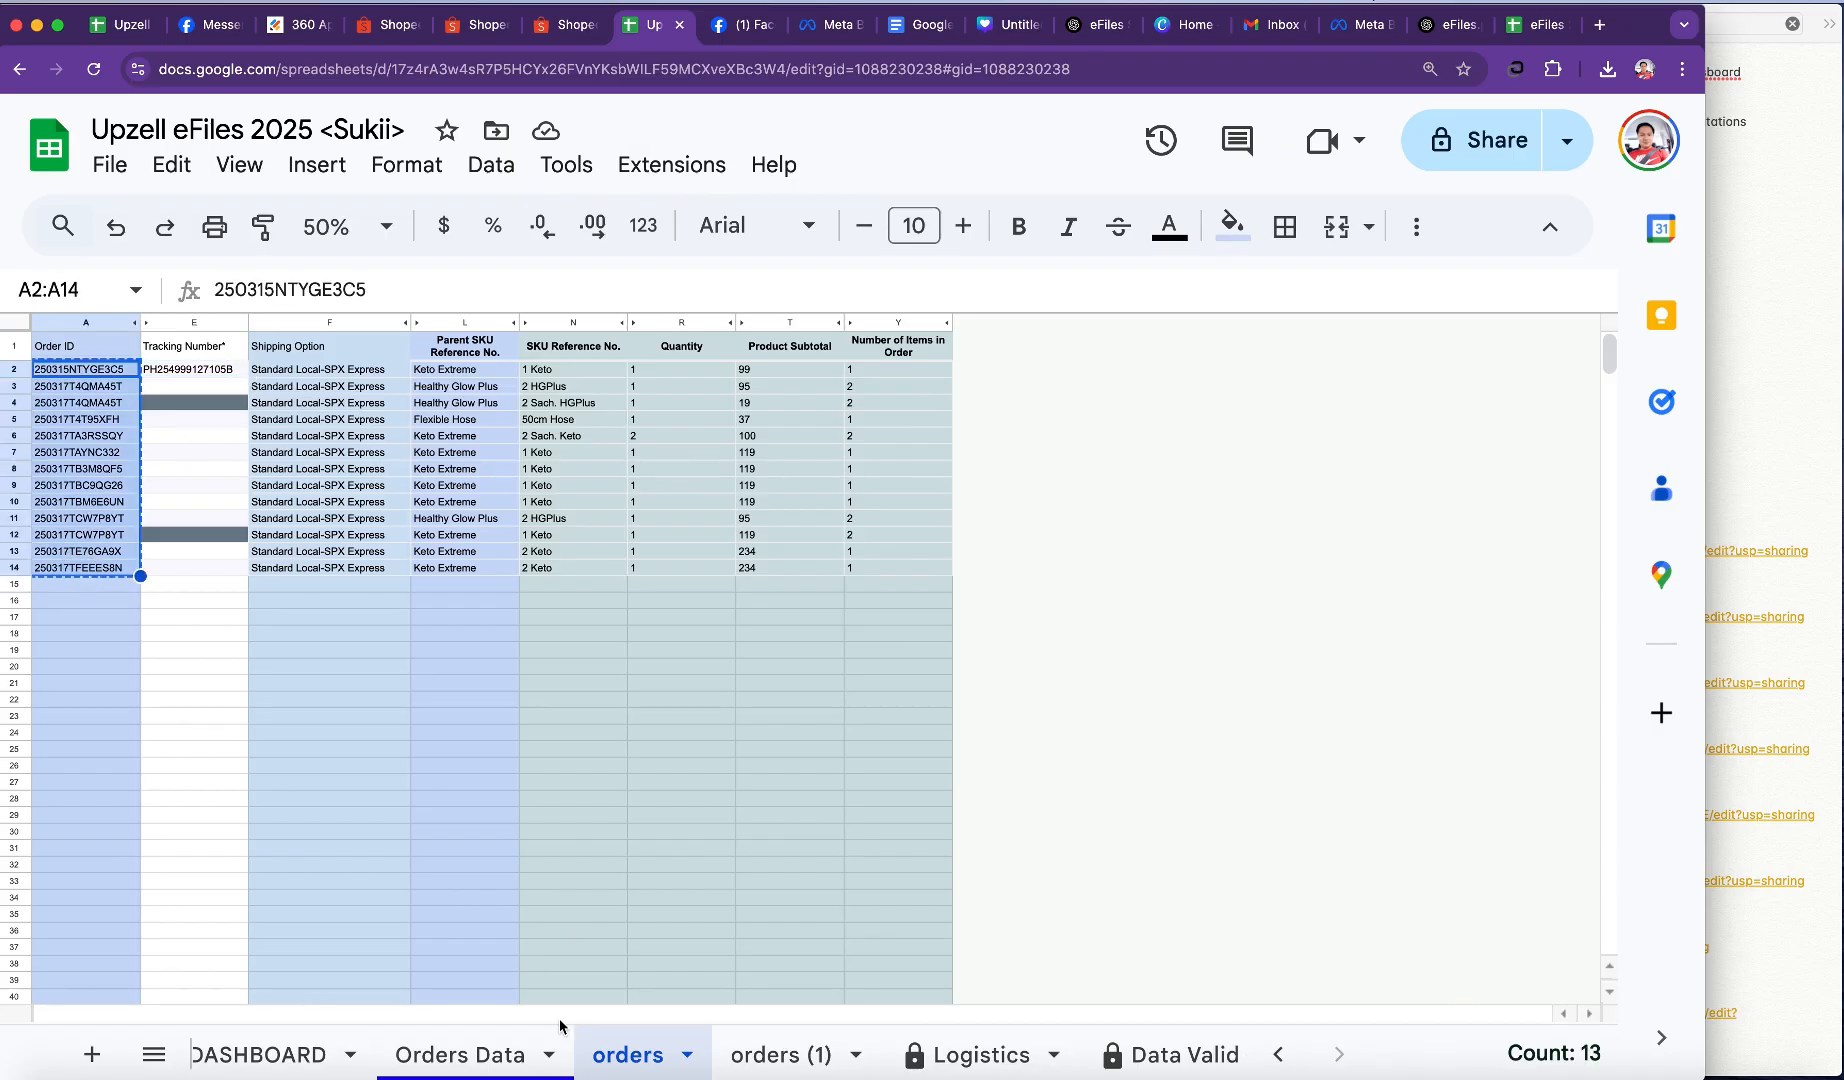
click(462, 1053)
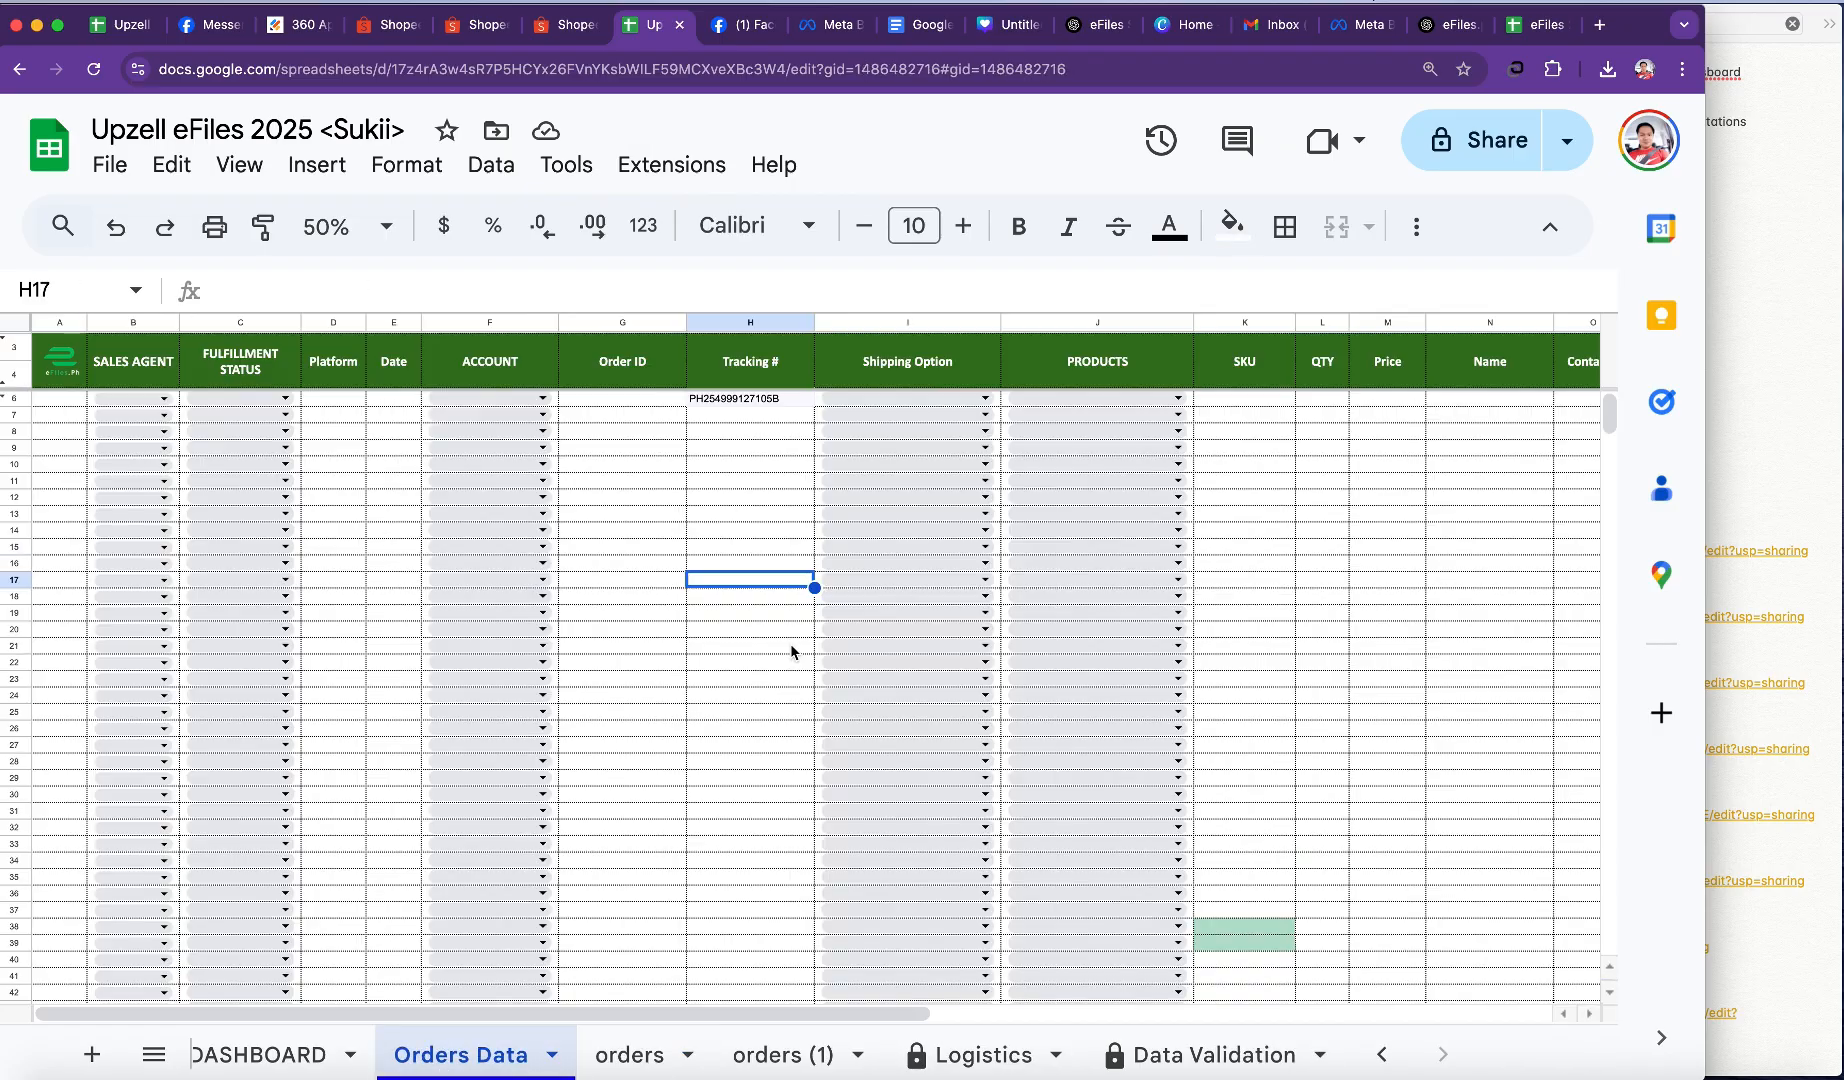
click(617, 402)
key(super+v)
click(640, 726)
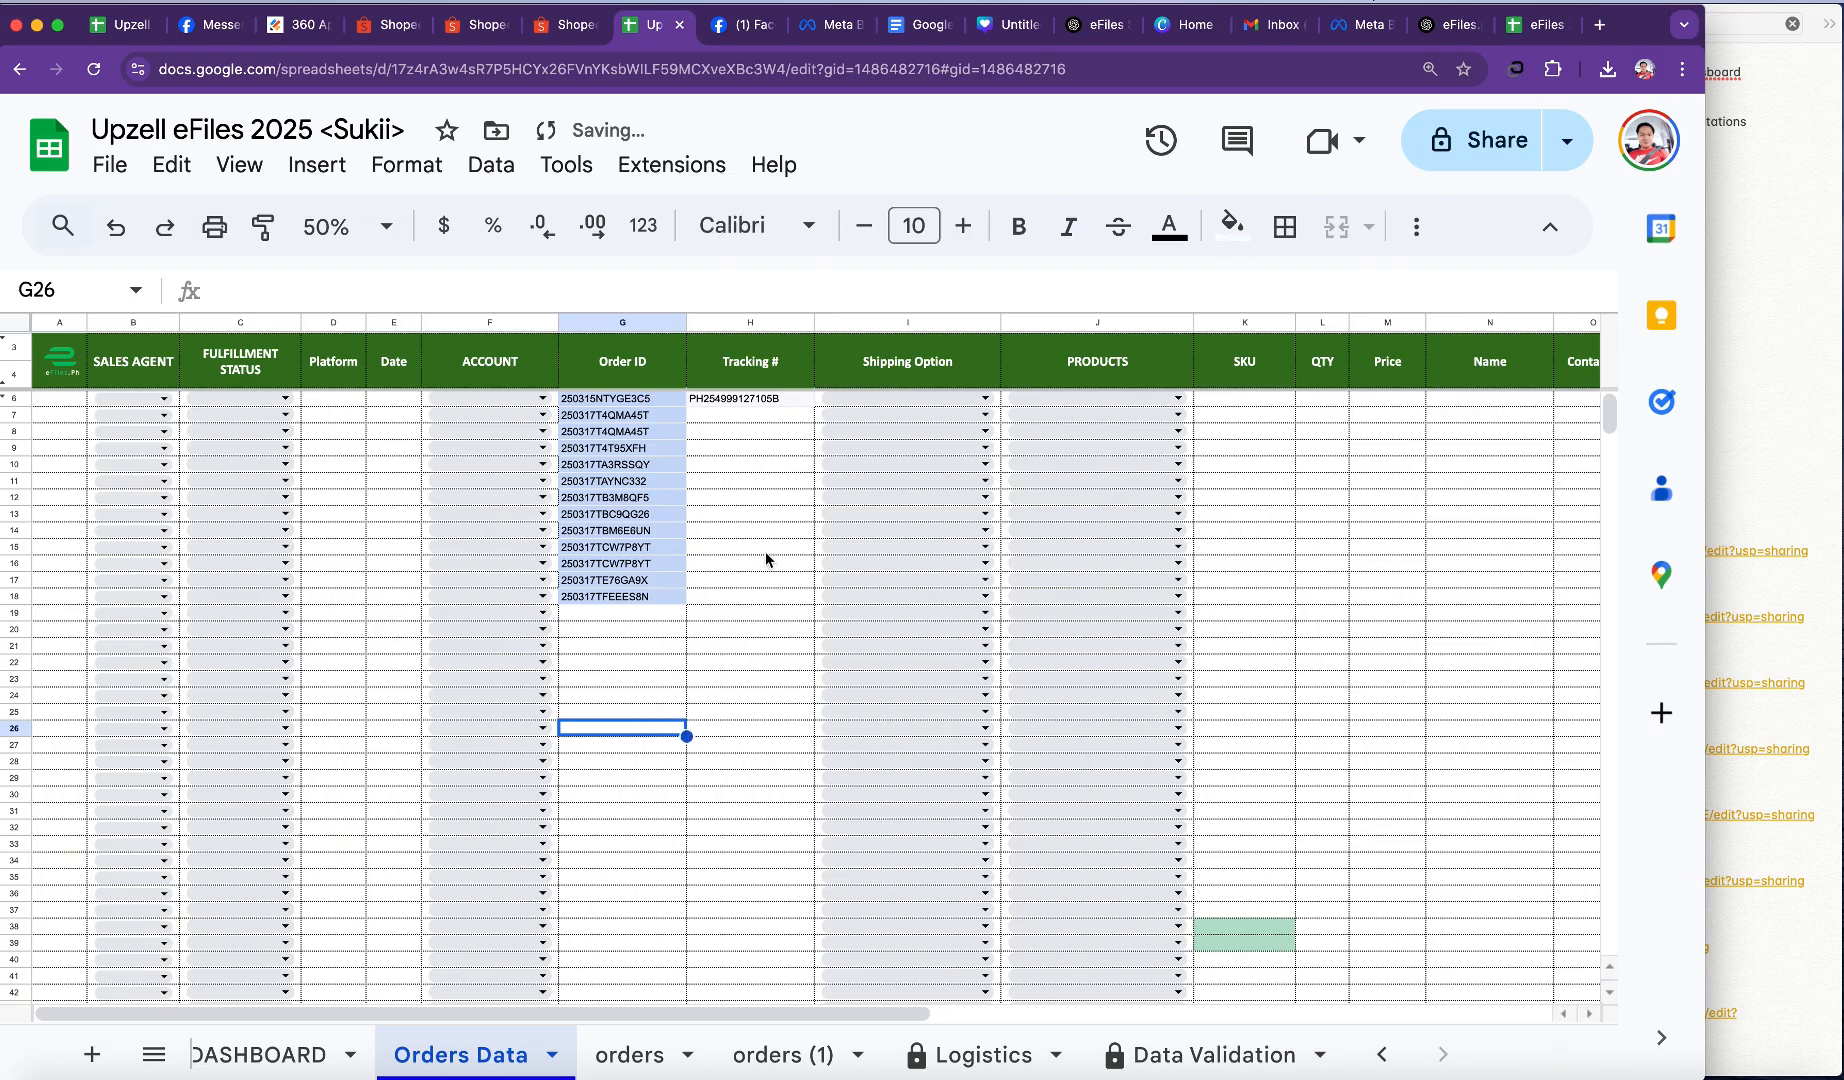
Step: Copy the Shipping Option values in F2:F14 of the orders sheet into the Orders Data Shipping Option column, starting at I6
click(622, 1055)
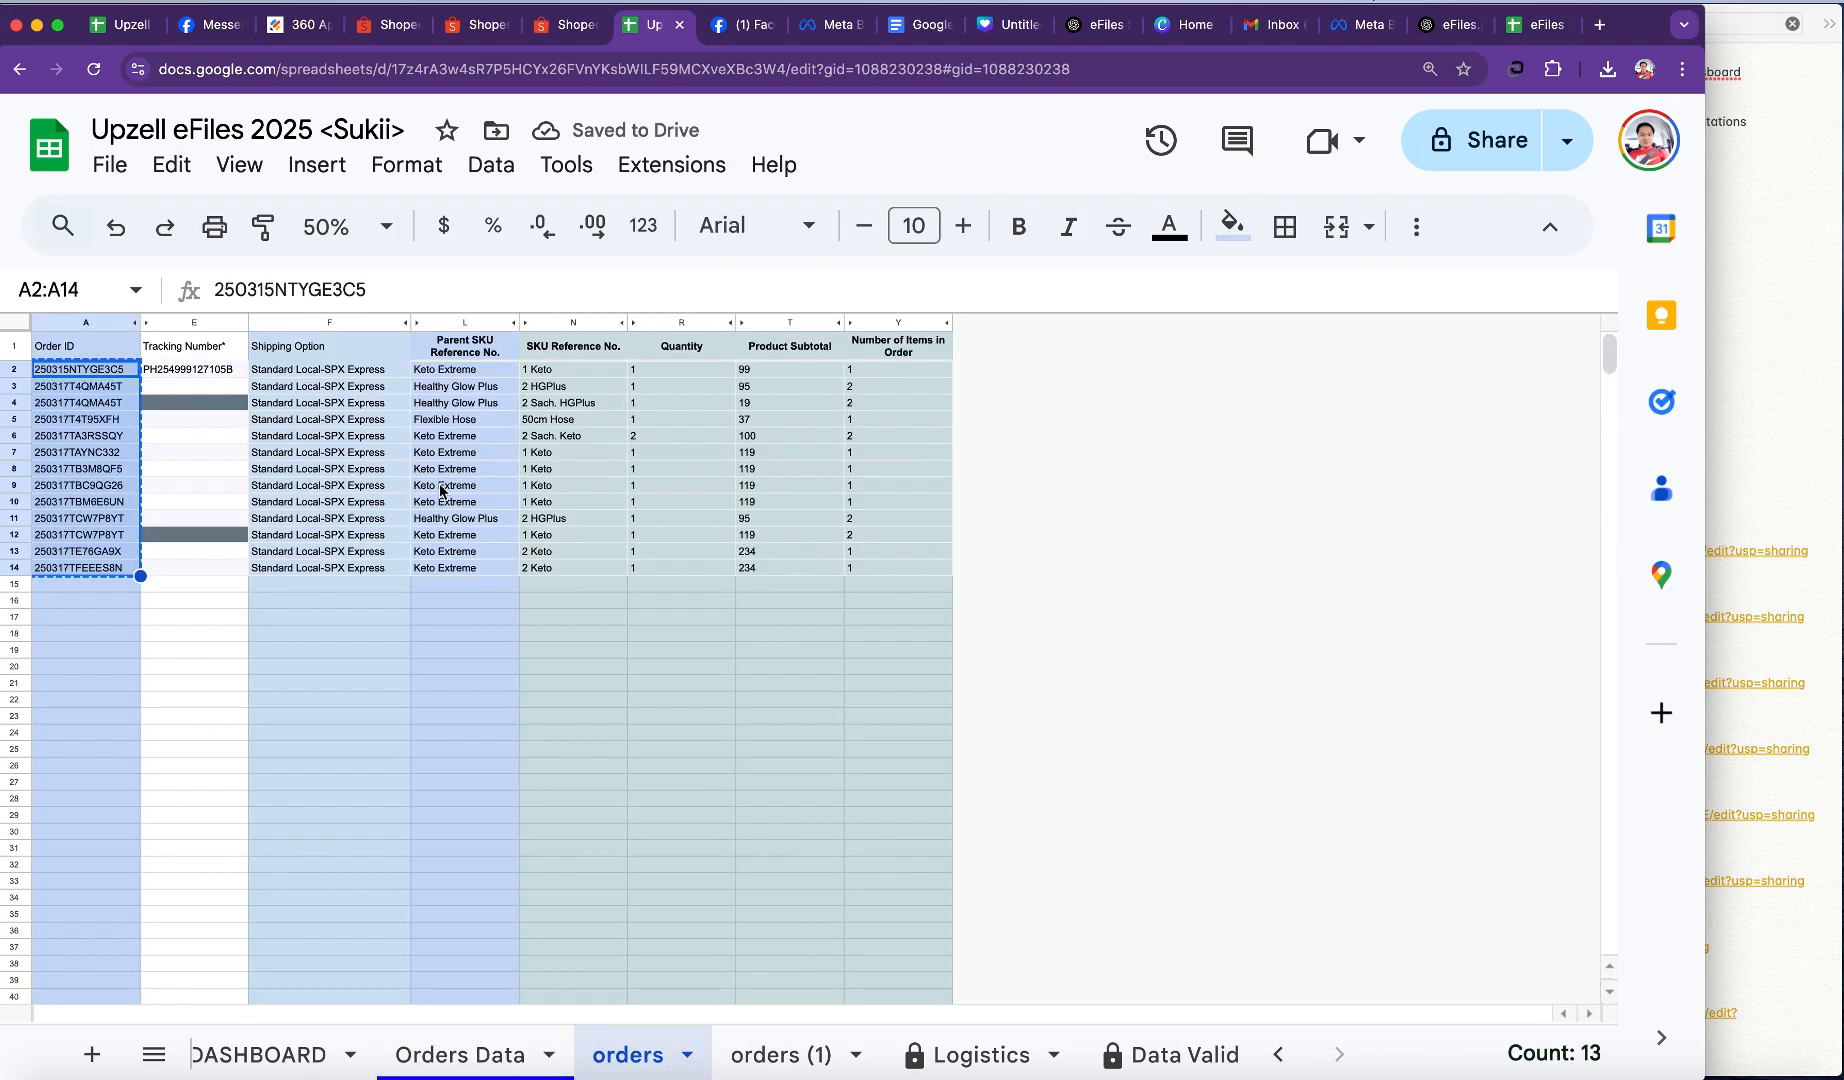
drag(298, 377, 316, 576)
key(super+c)
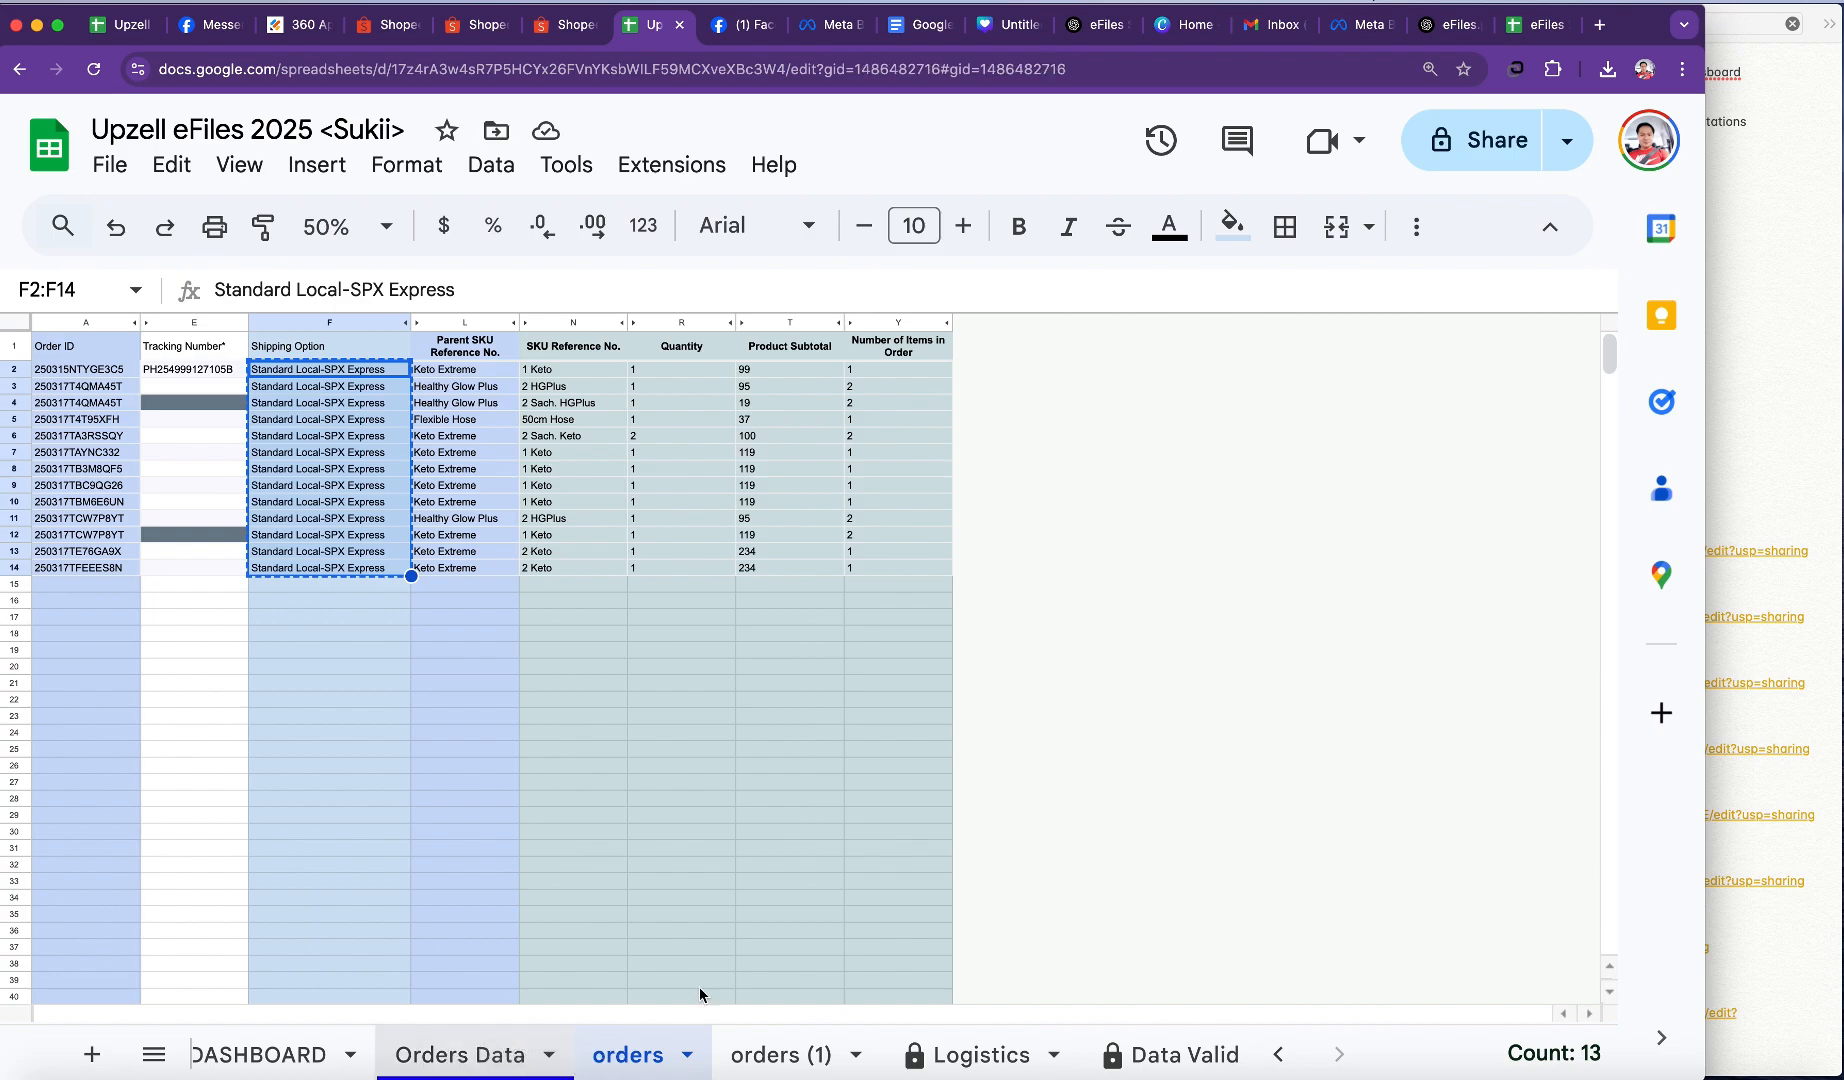
click(460, 1055)
scroll(1379, 552, right, 2)
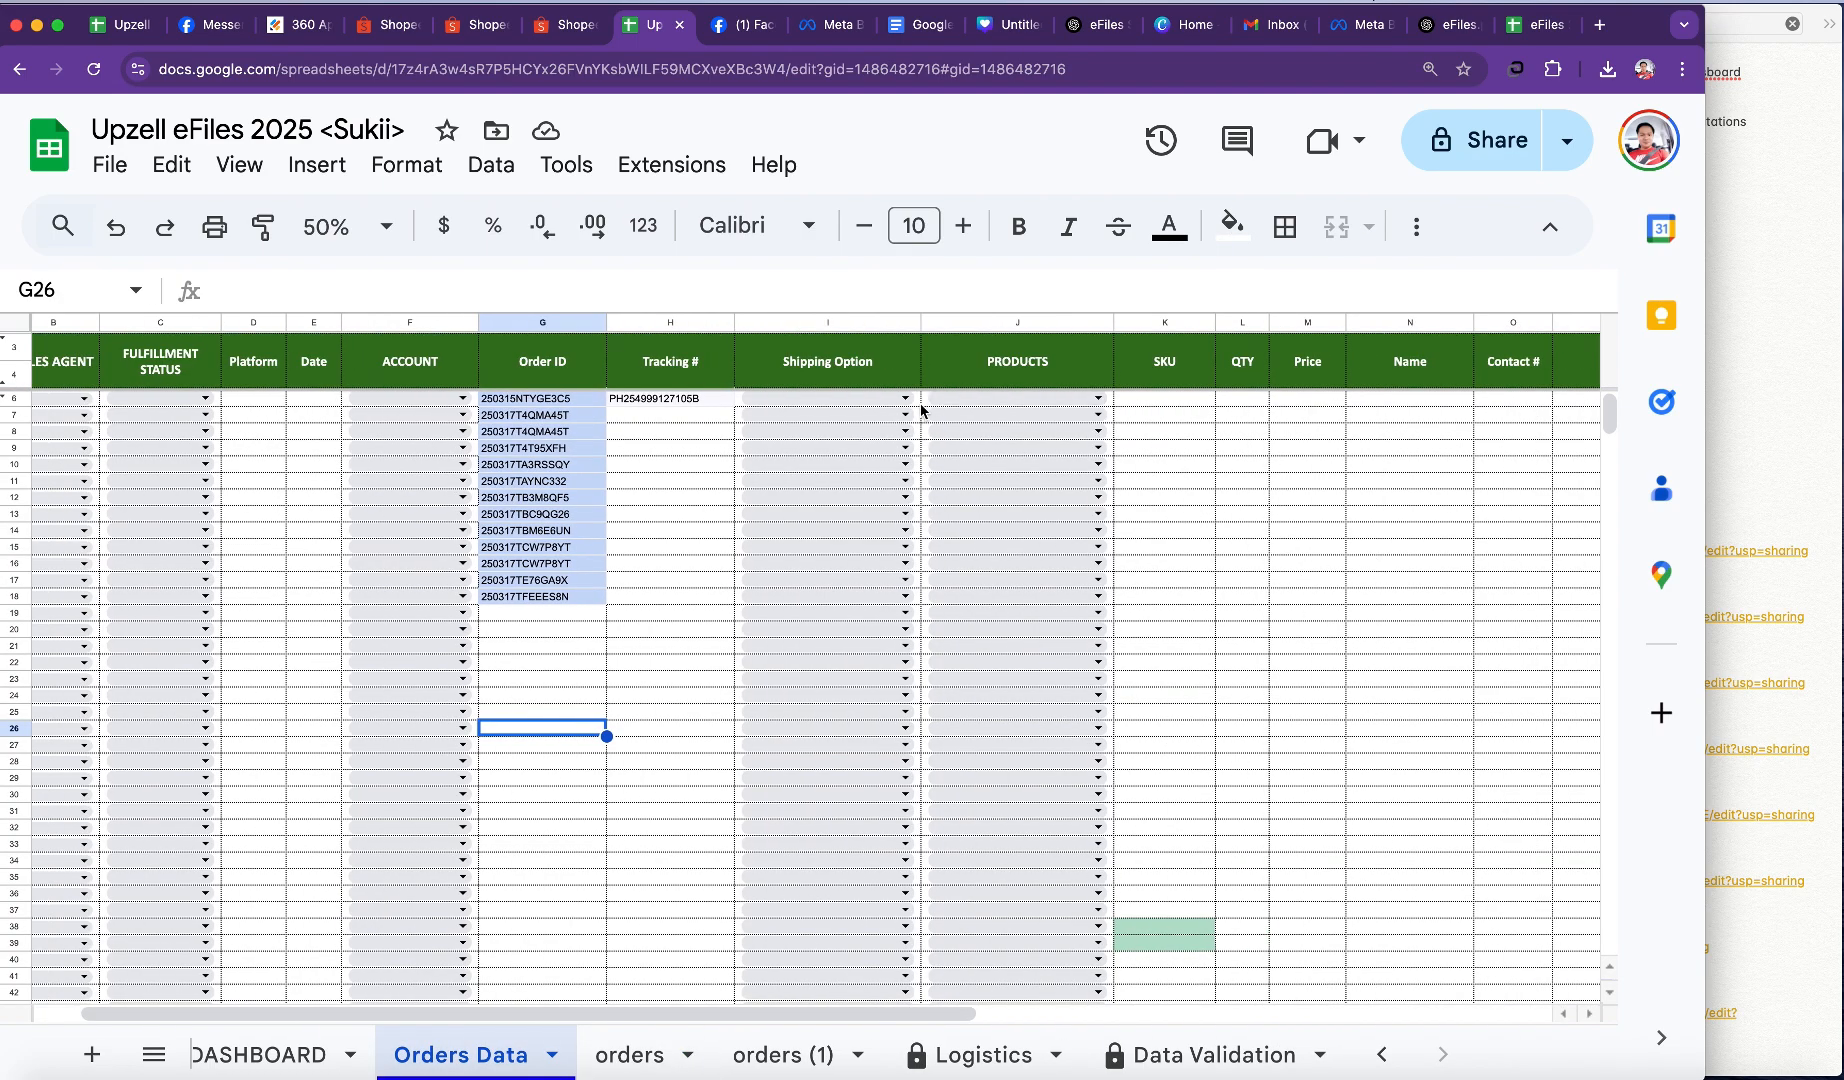
click(918, 400)
key(super+v)
click(1410, 662)
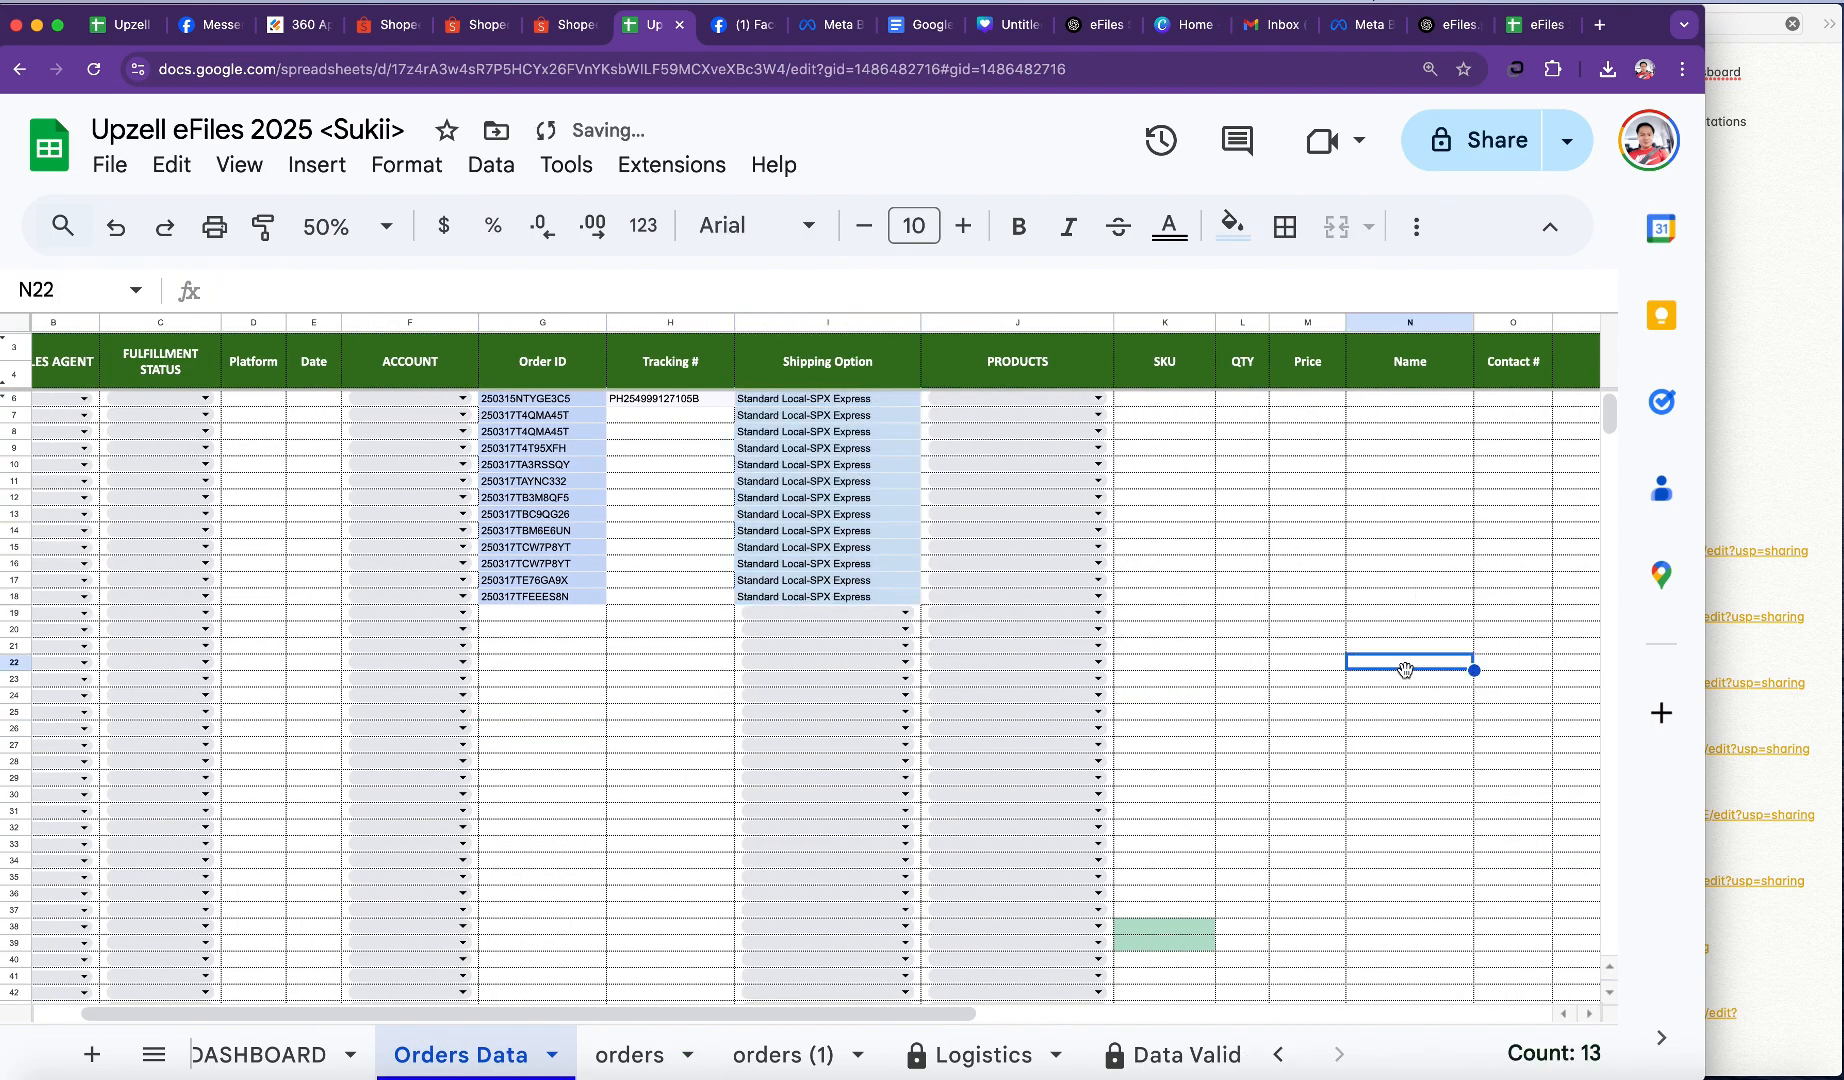
Step: Copy the text Standard Local-SPX Express from Orders Data cell I6 into the first empty COURIER row on the Data Validation sheet
double_click(857, 400)
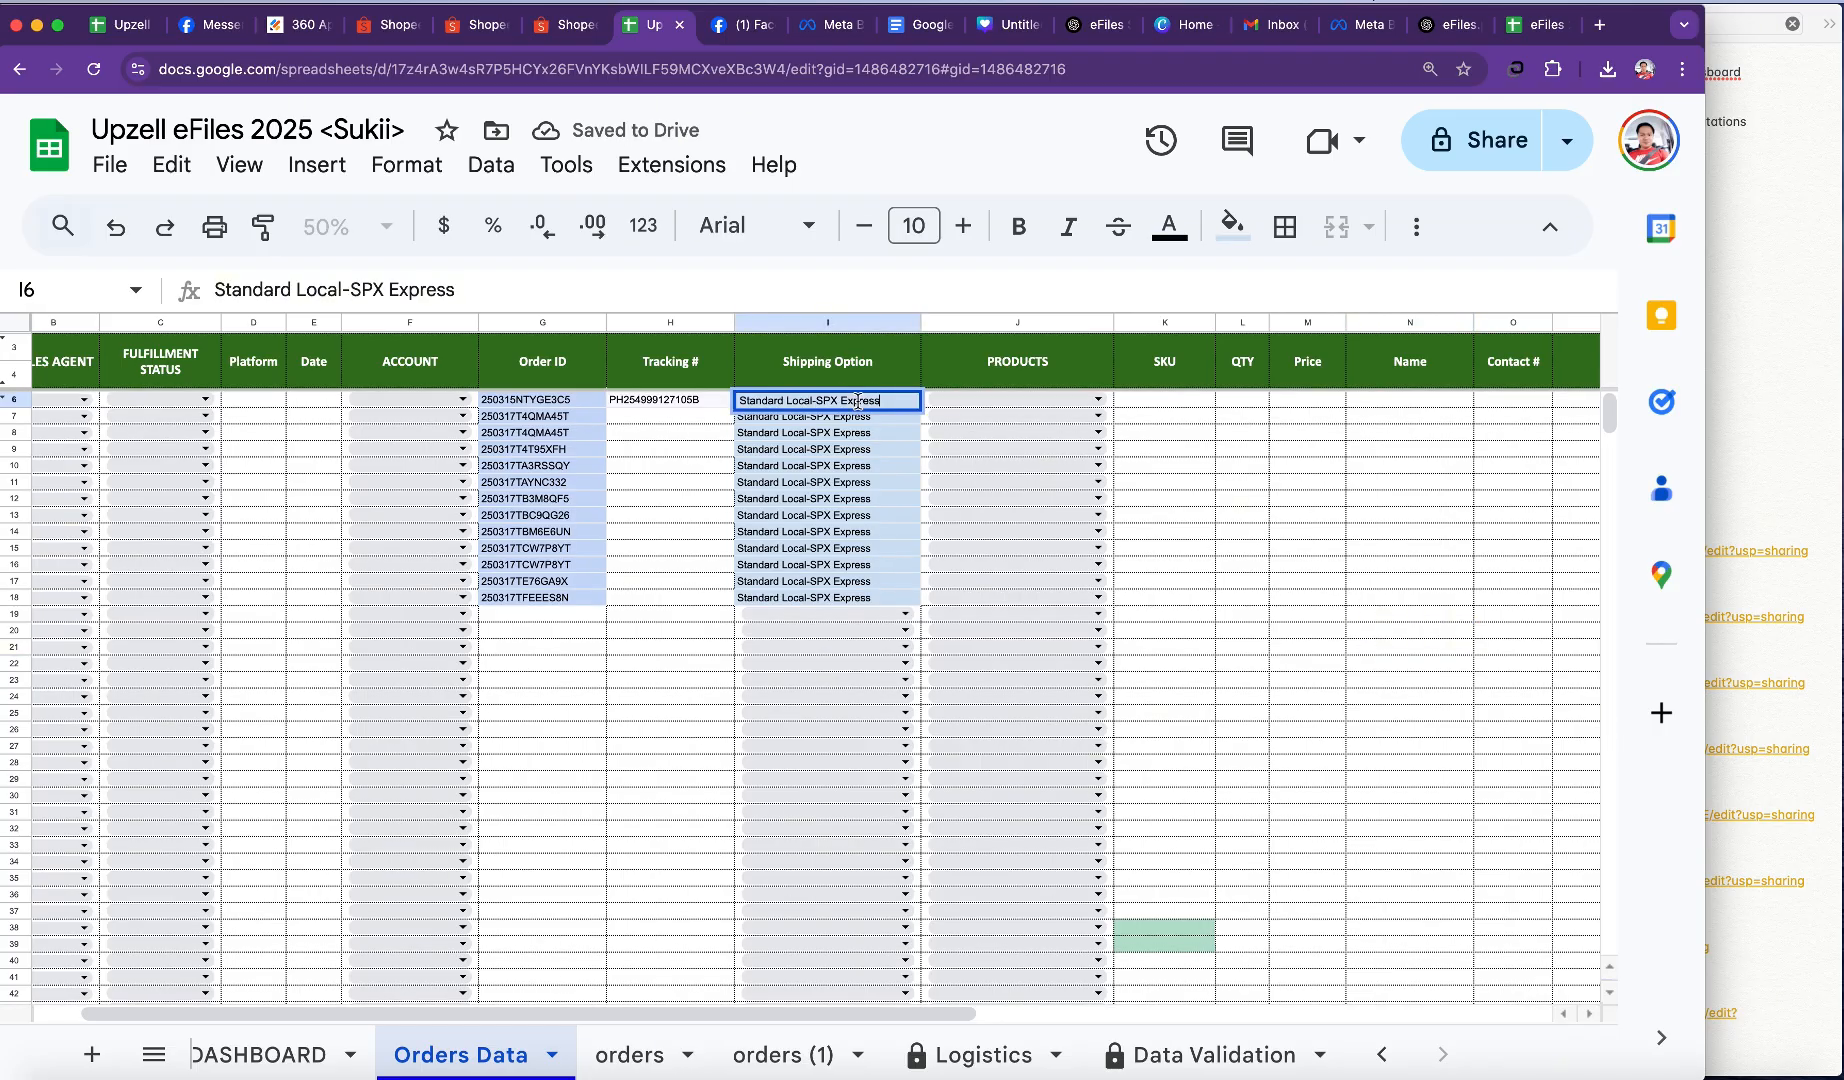
click(1308, 567)
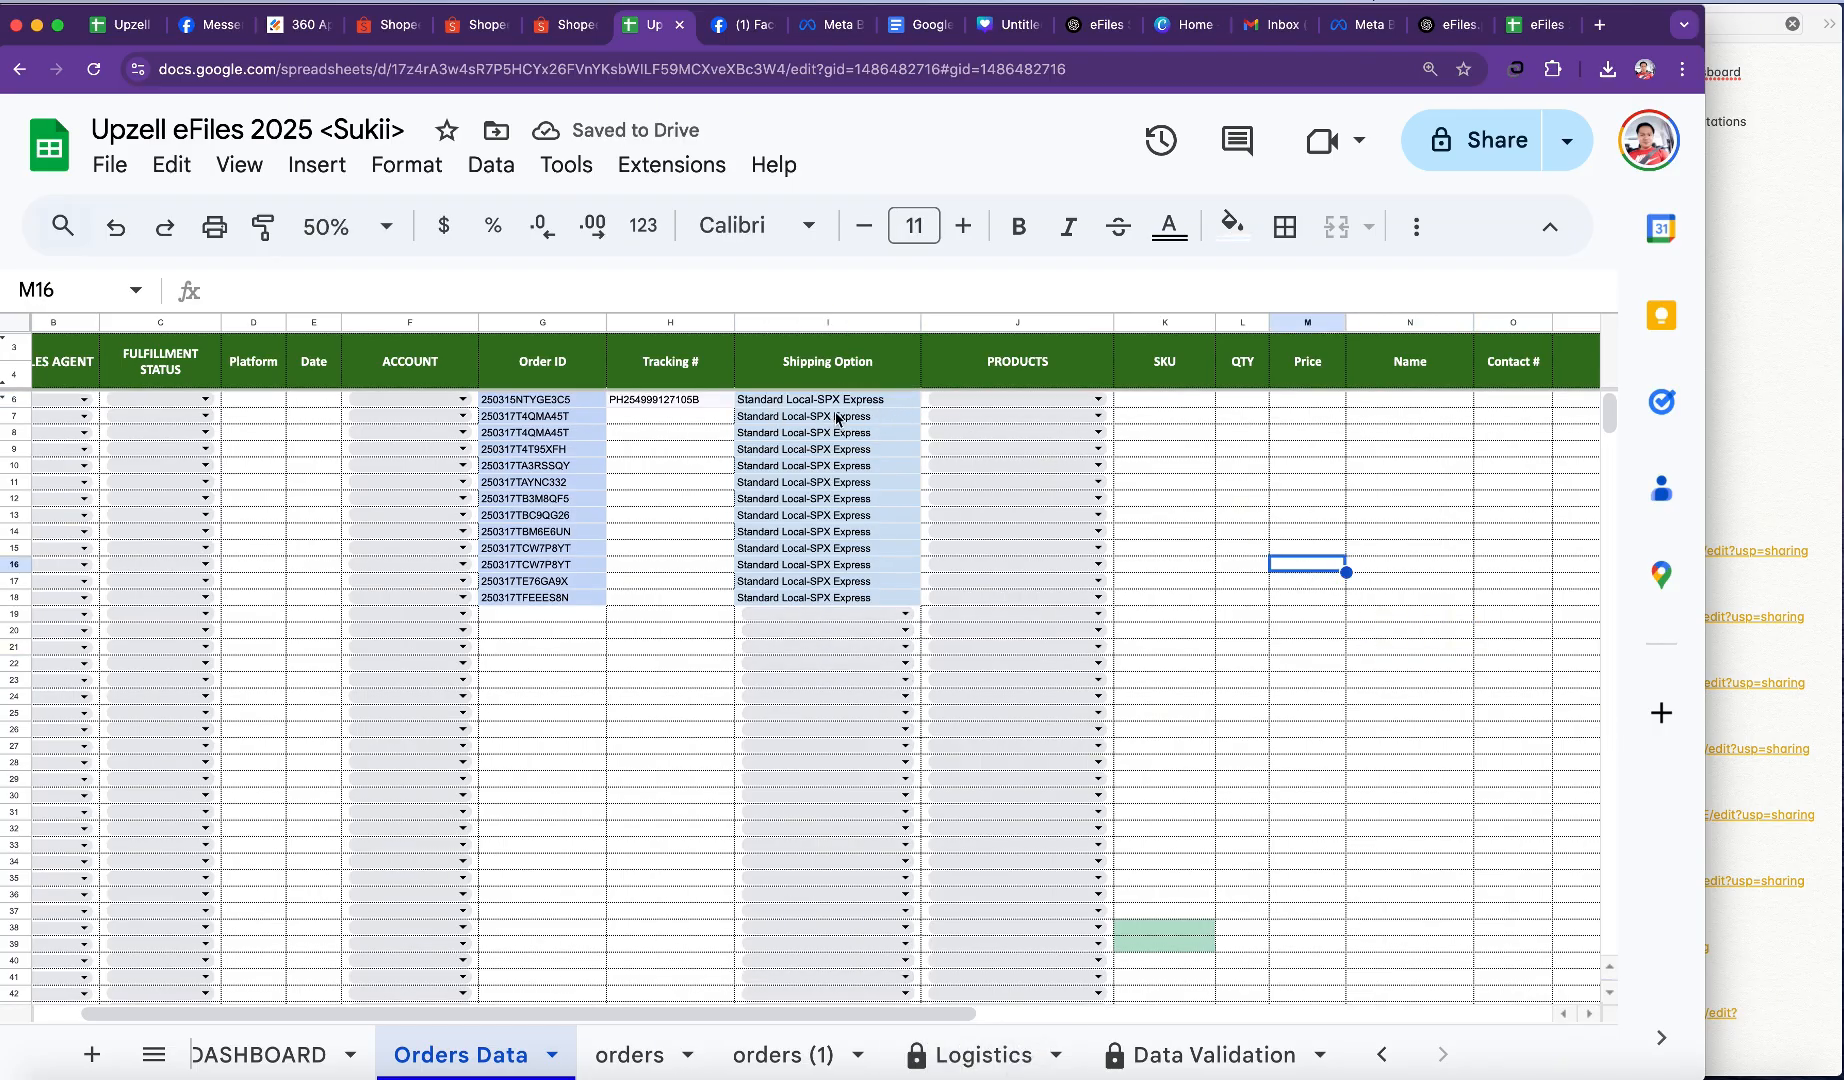
double_click(885, 399)
key(super+a)
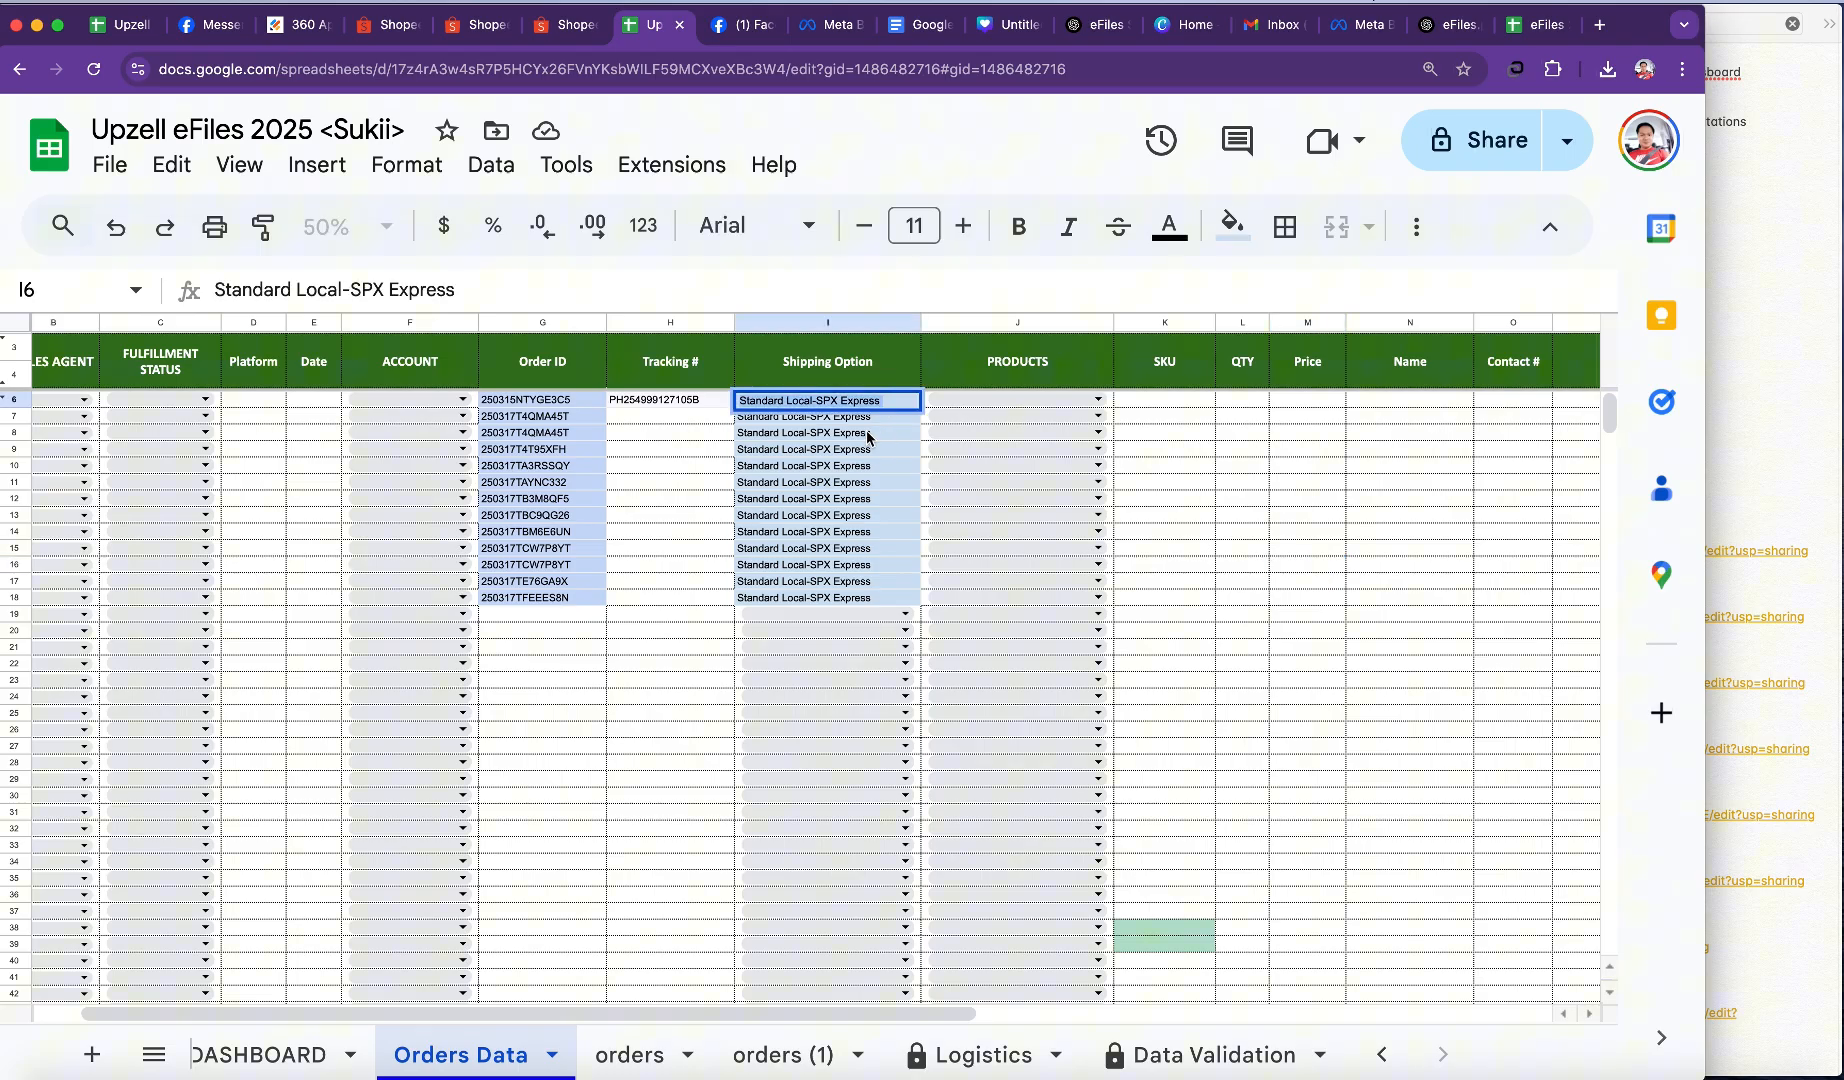
click(1413, 733)
click(1199, 1058)
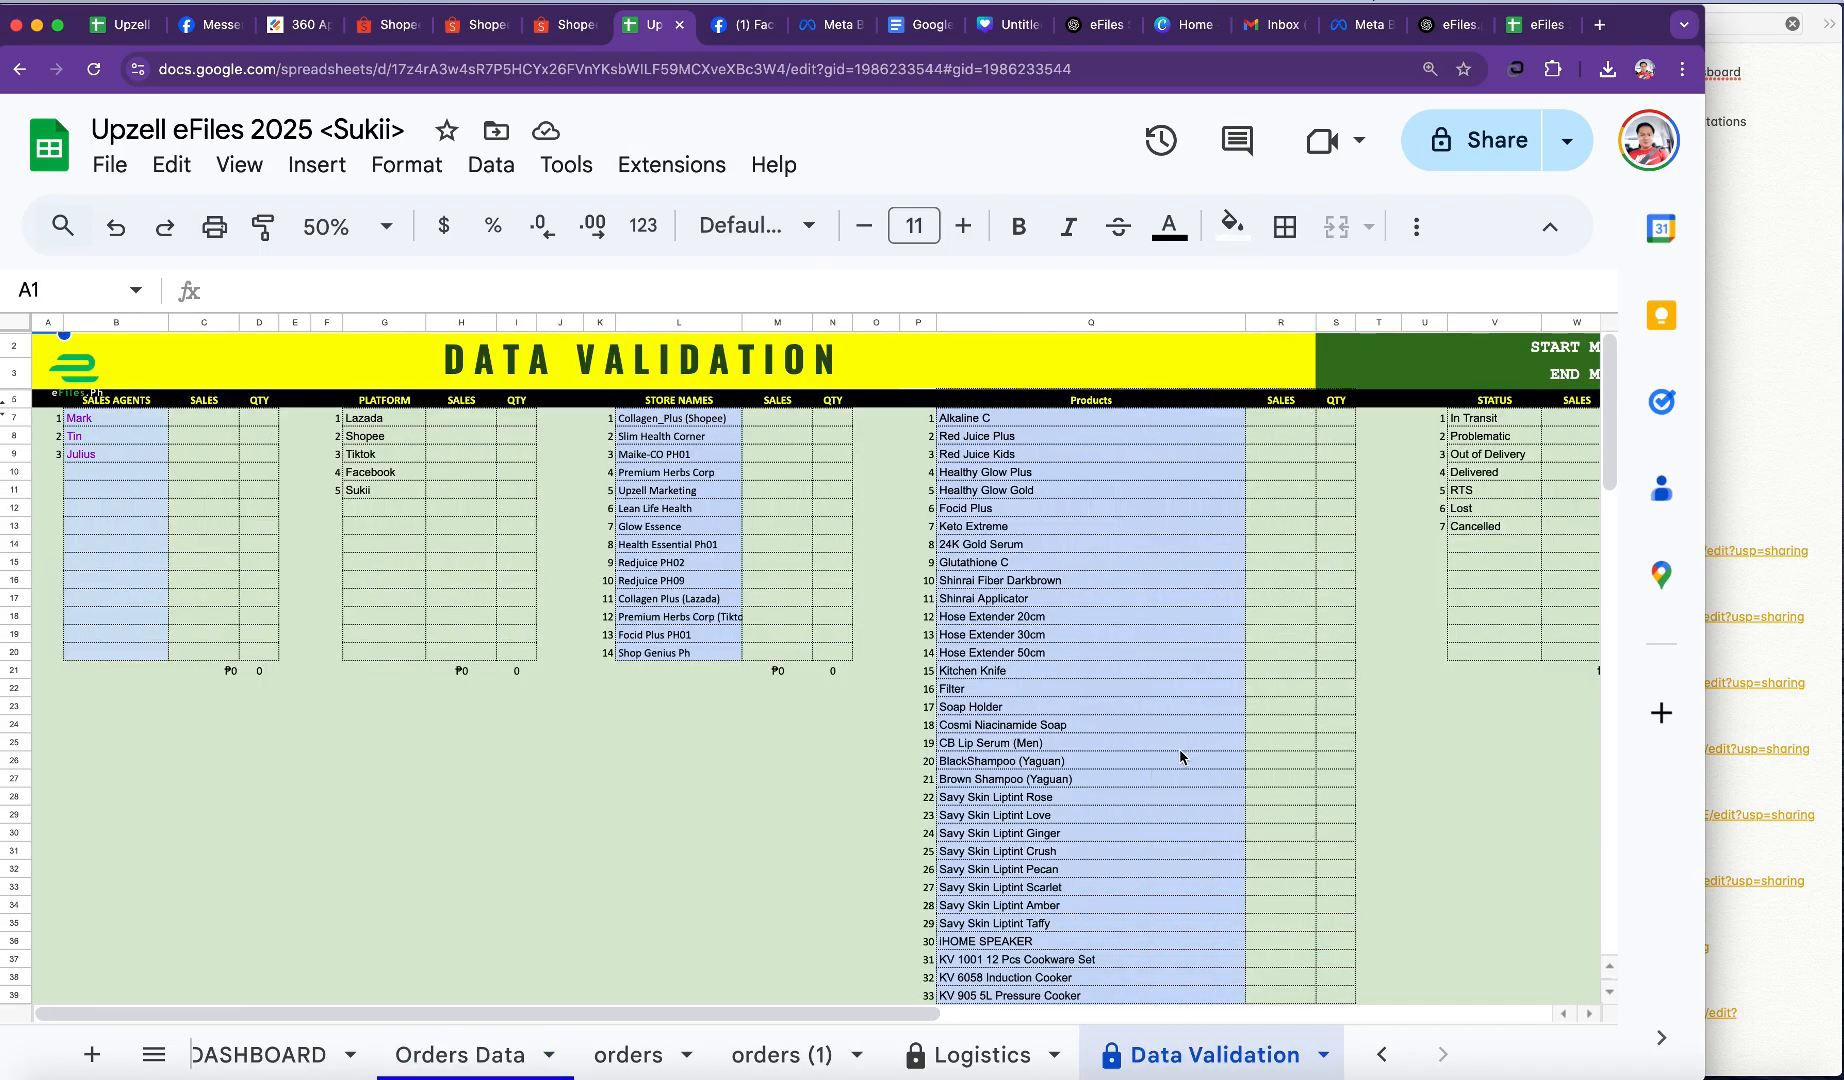
scroll(1178, 757, right, 10)
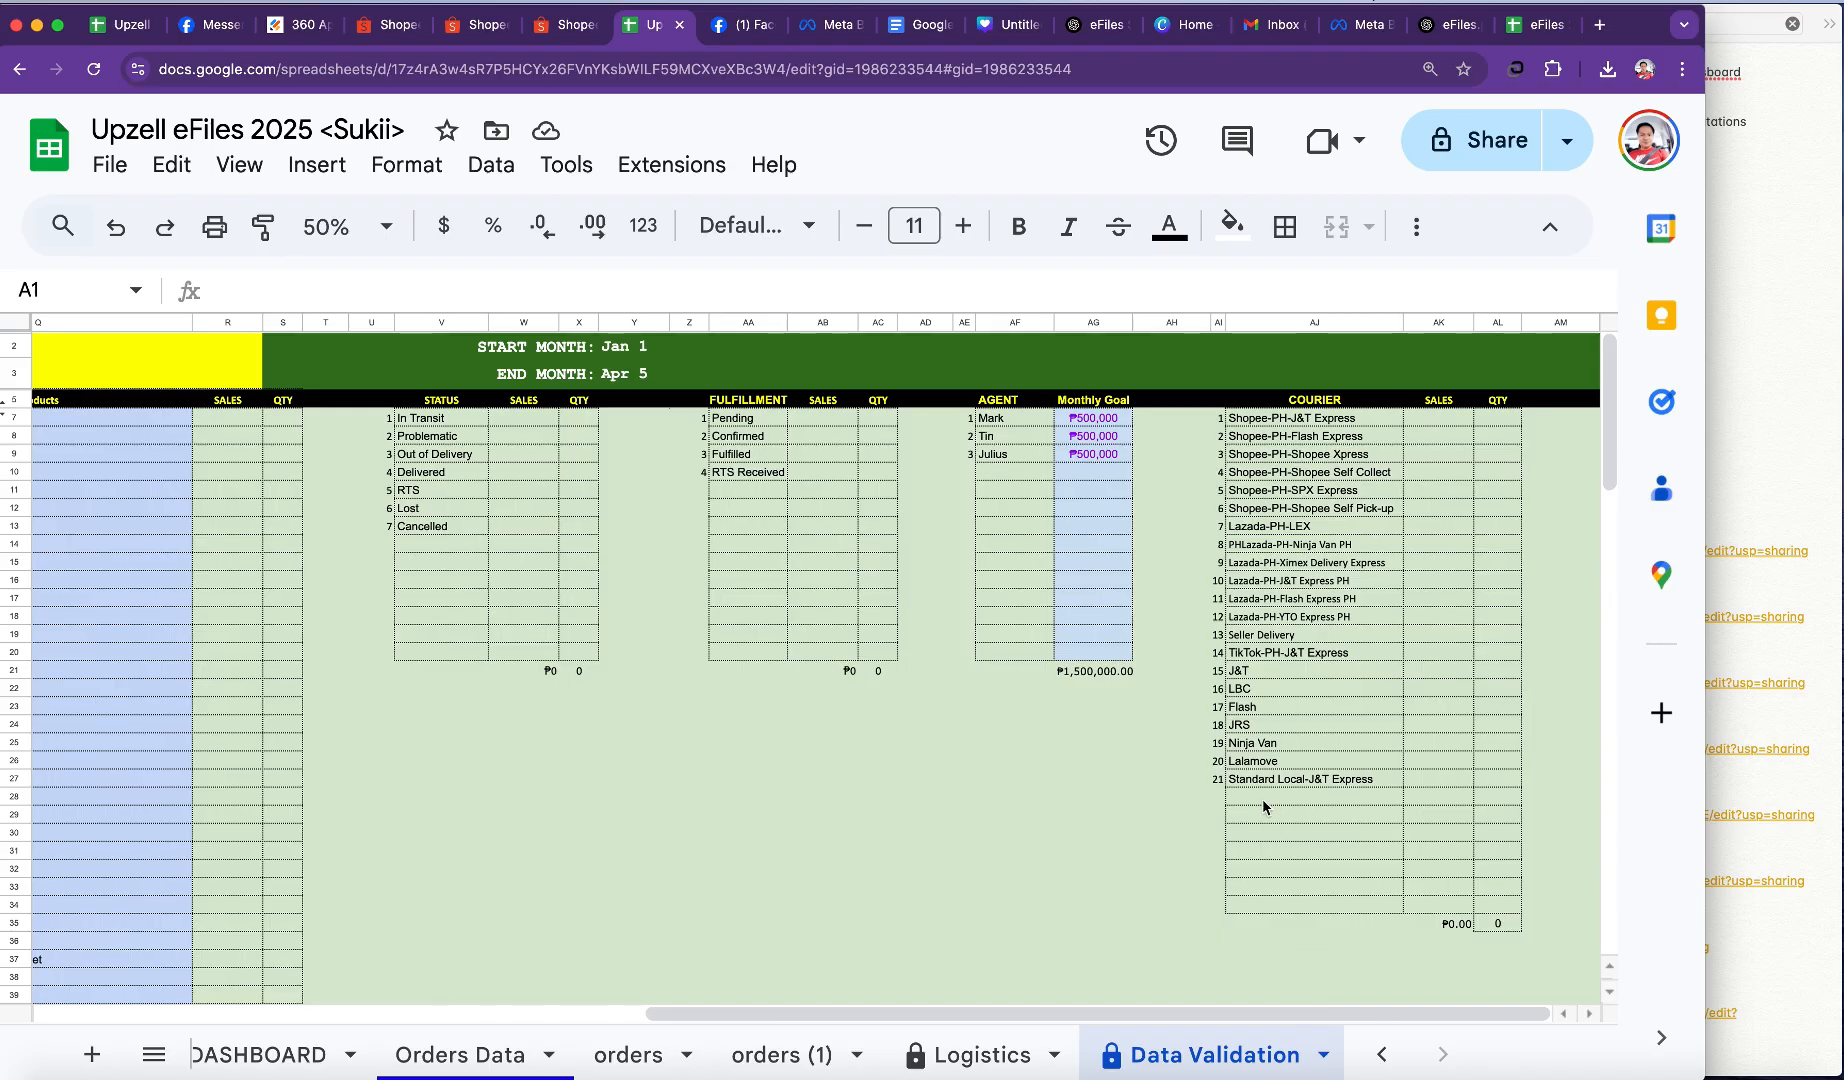
click(1262, 798)
key(ctrl+v)
click(1258, 888)
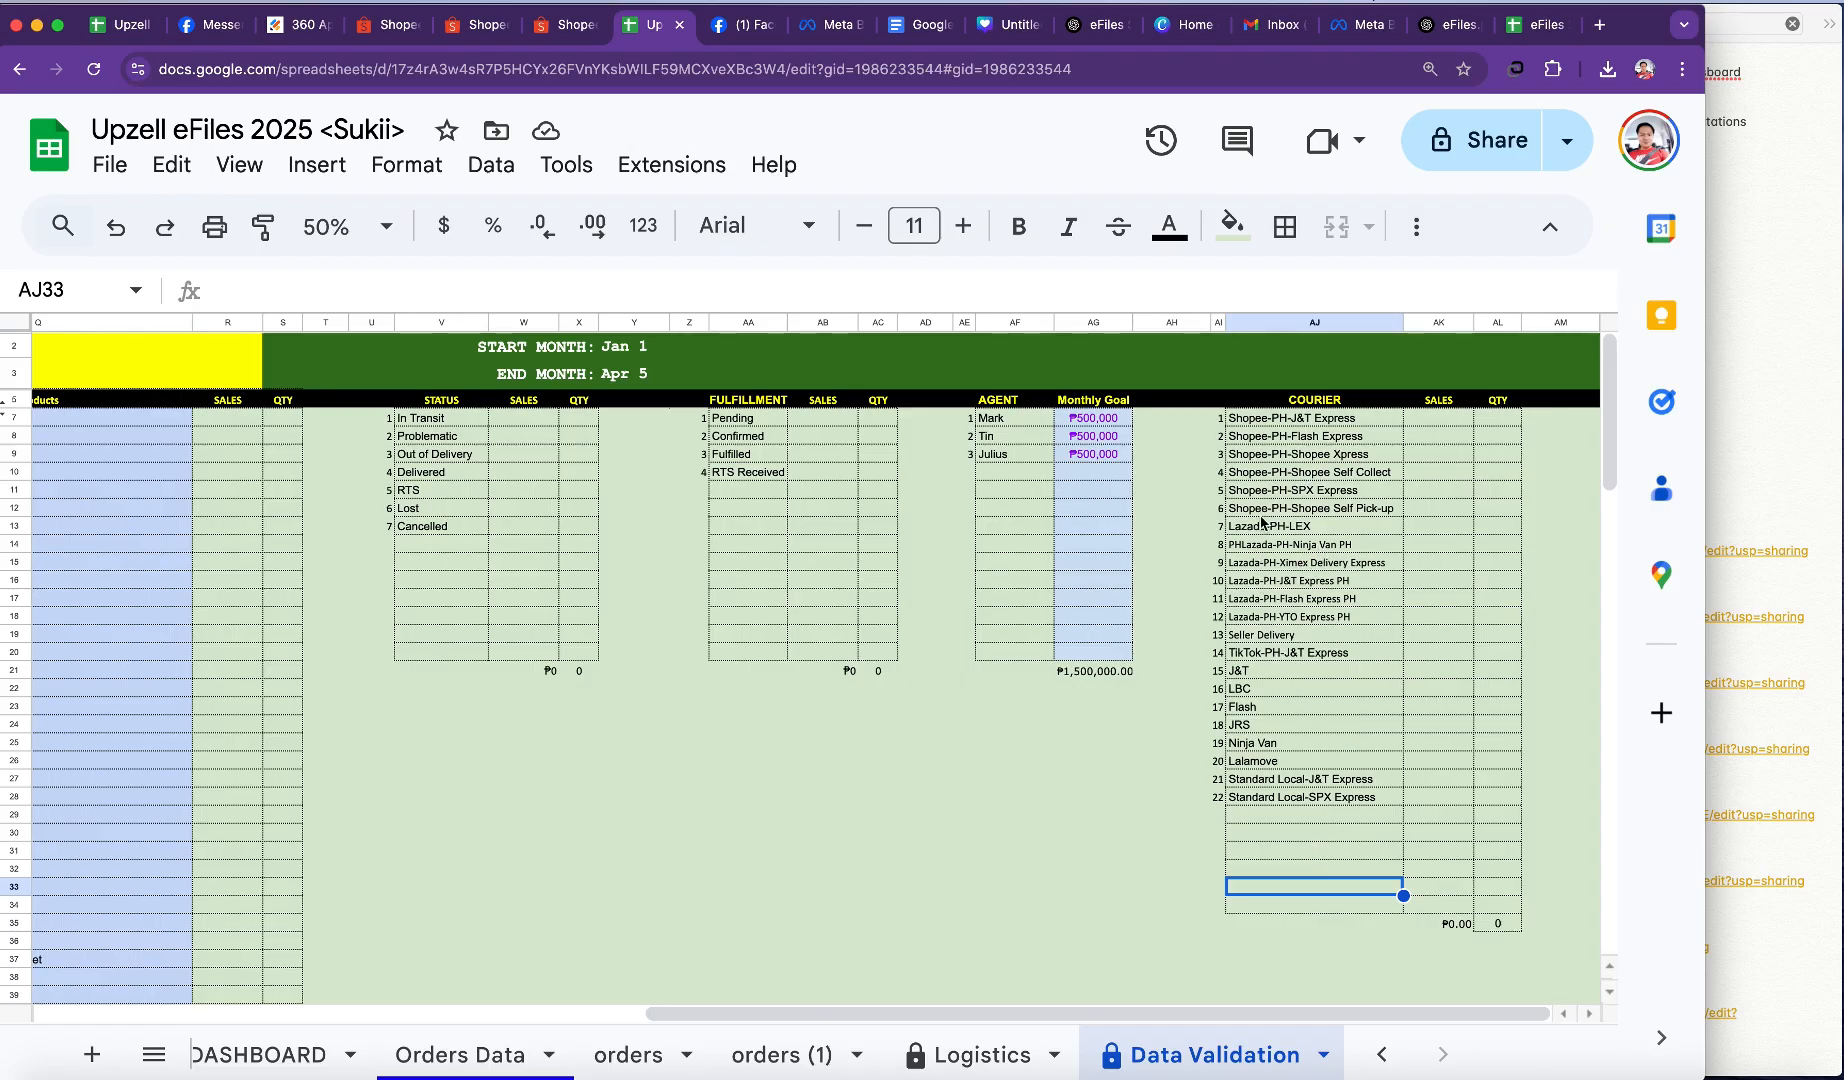
Step: Compare the Shopee and Standard Local entries in the Data Validation COURIER list with the Shipping Option values on the orders sheet
click(1335, 495)
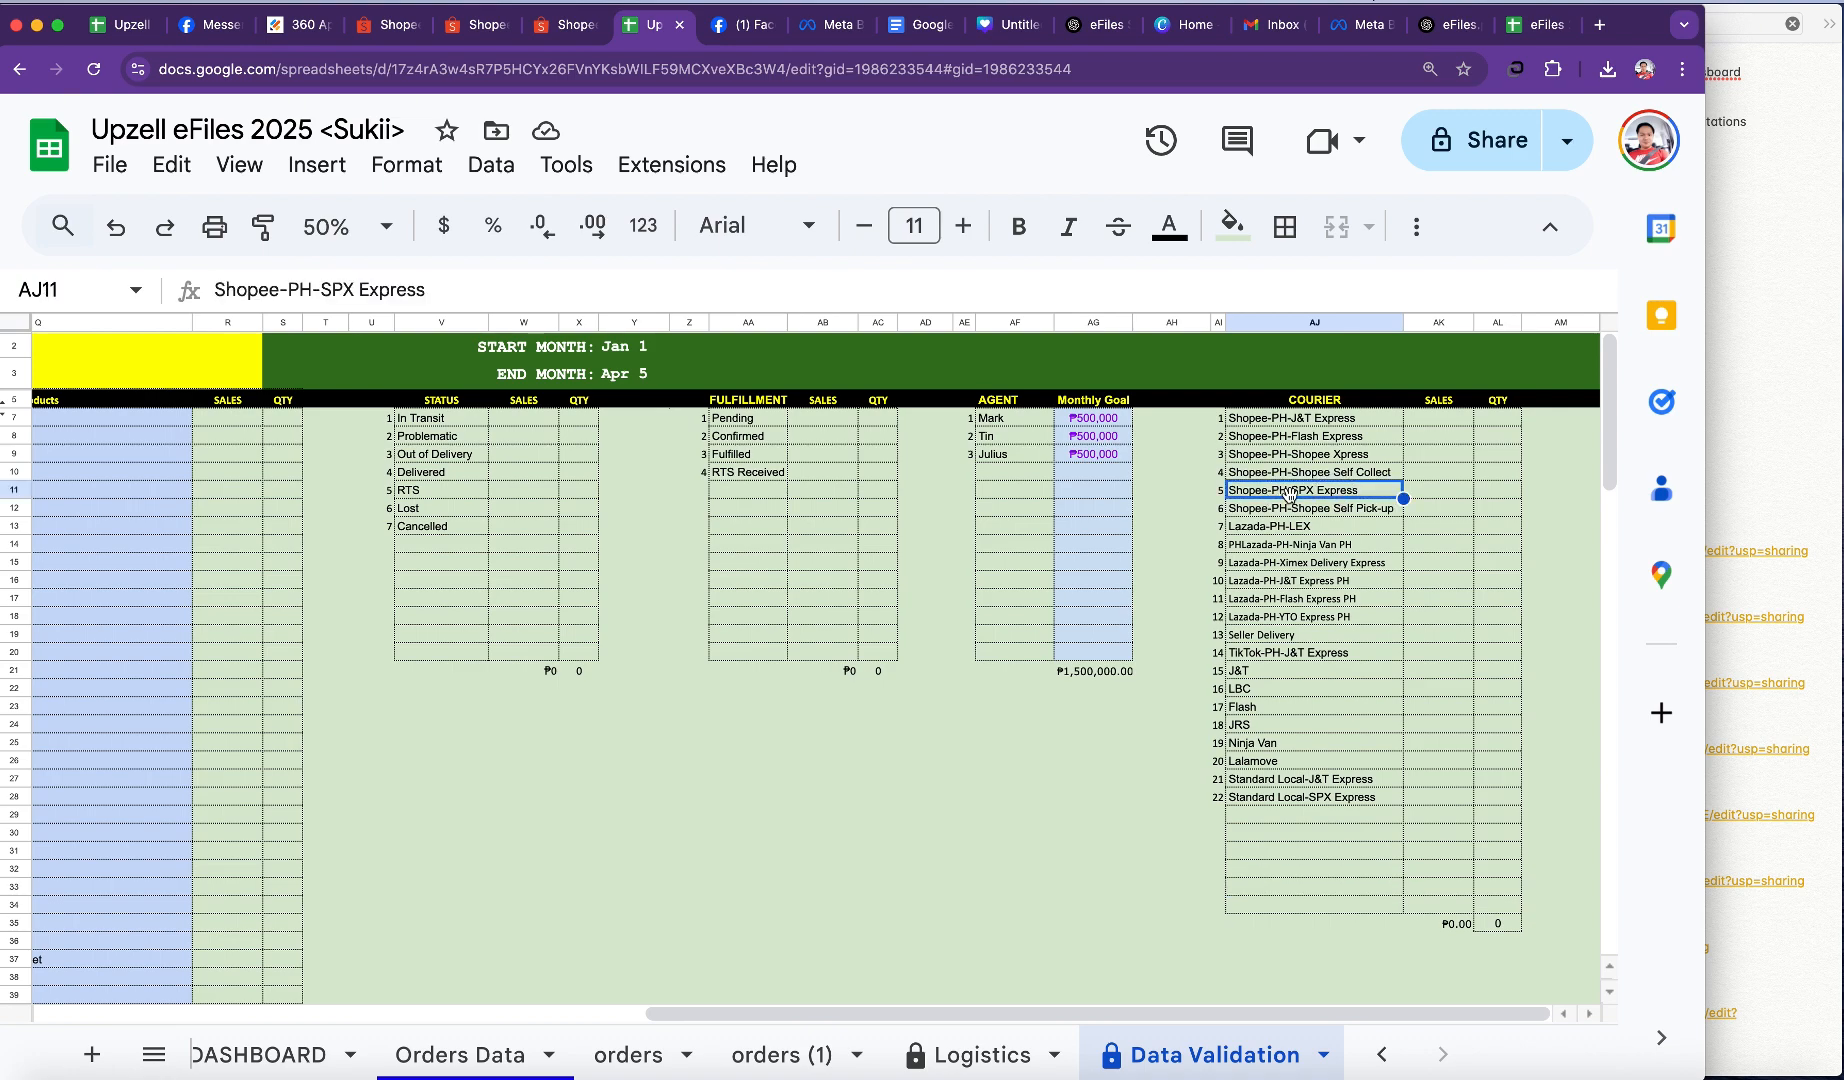
click(1246, 423)
click(1263, 491)
click(1307, 803)
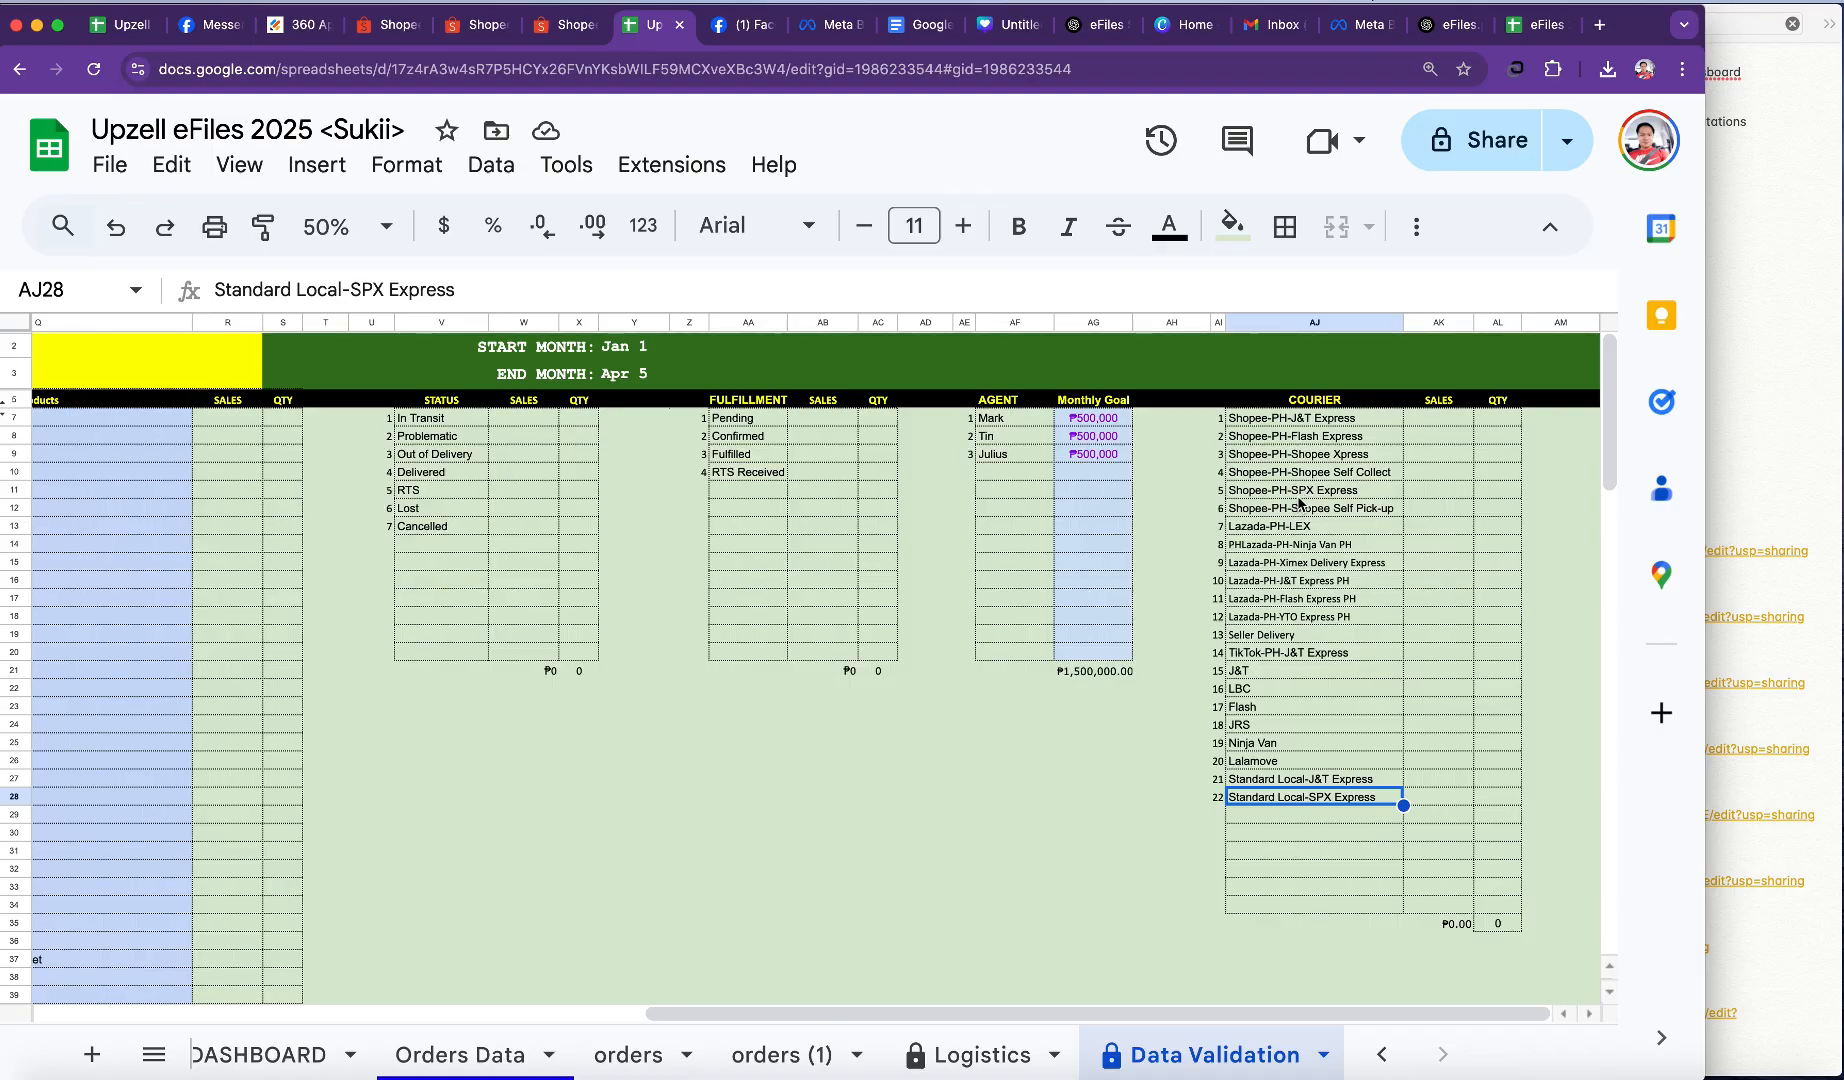
drag(1261, 424, 1270, 518)
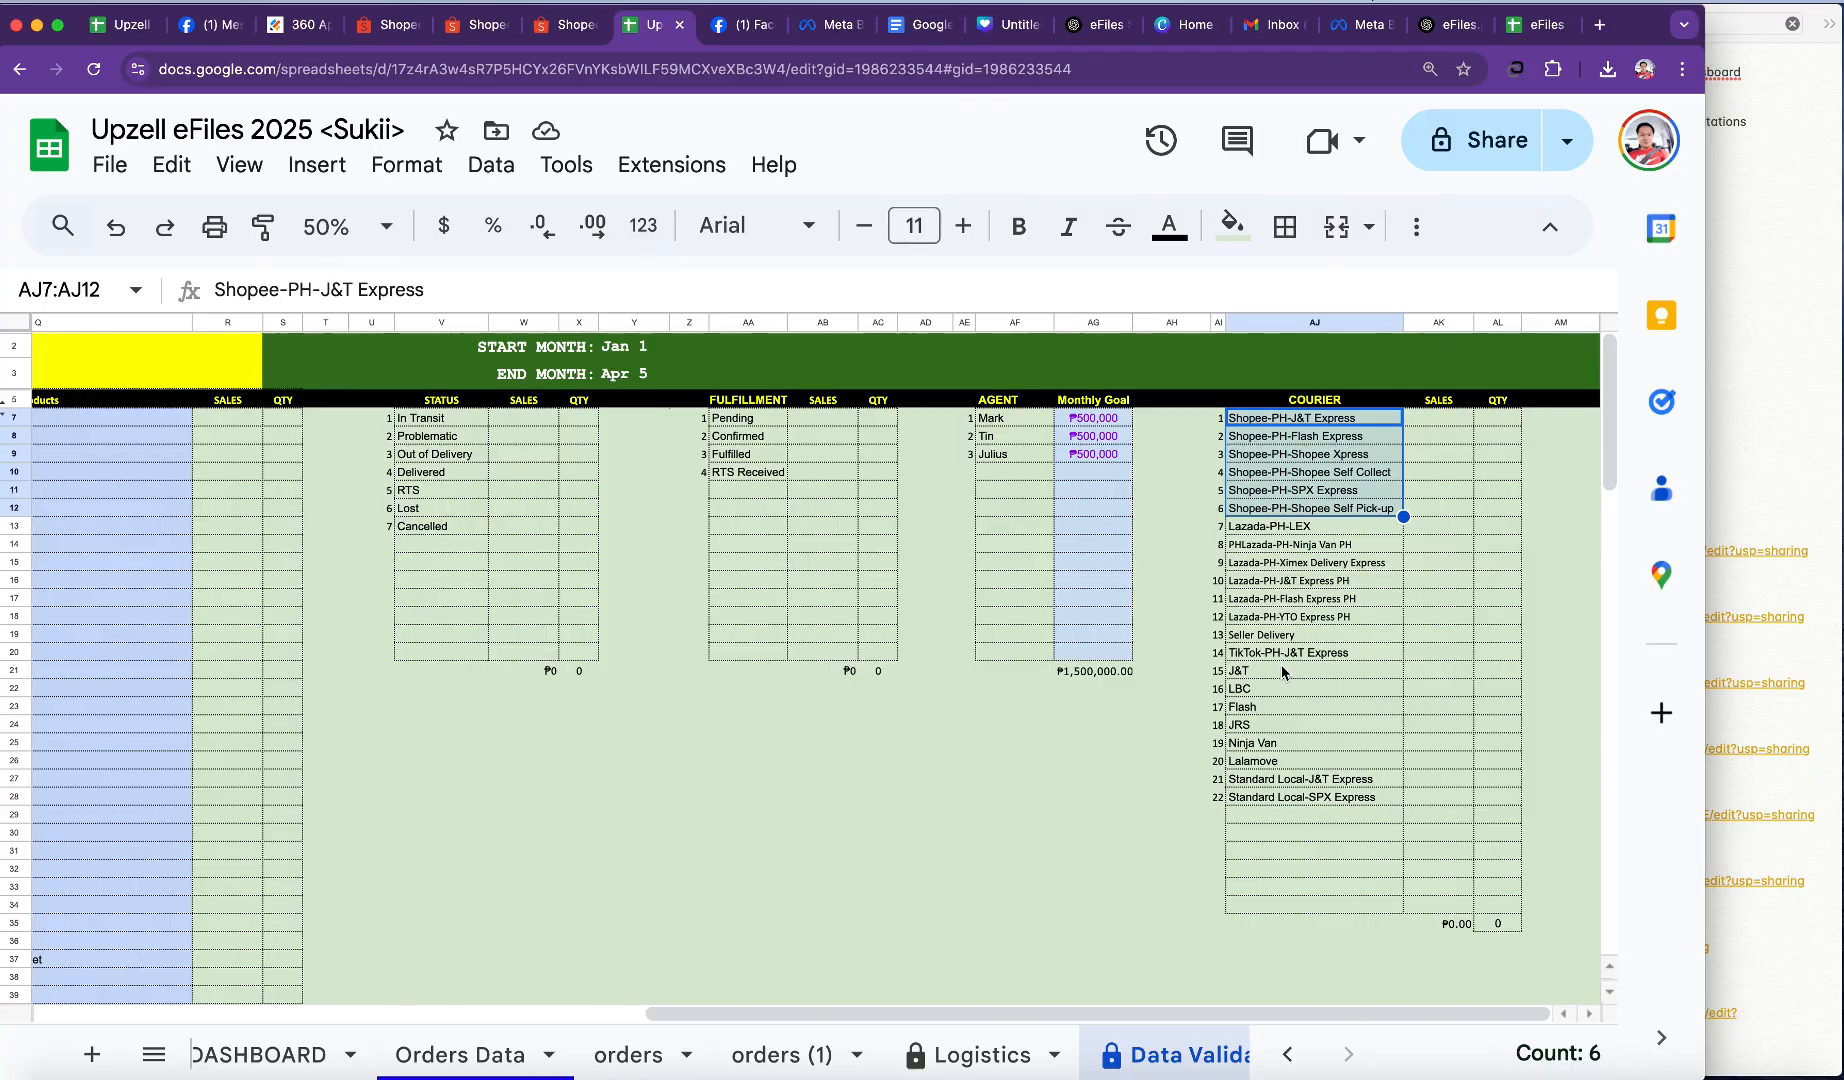
click(1275, 799)
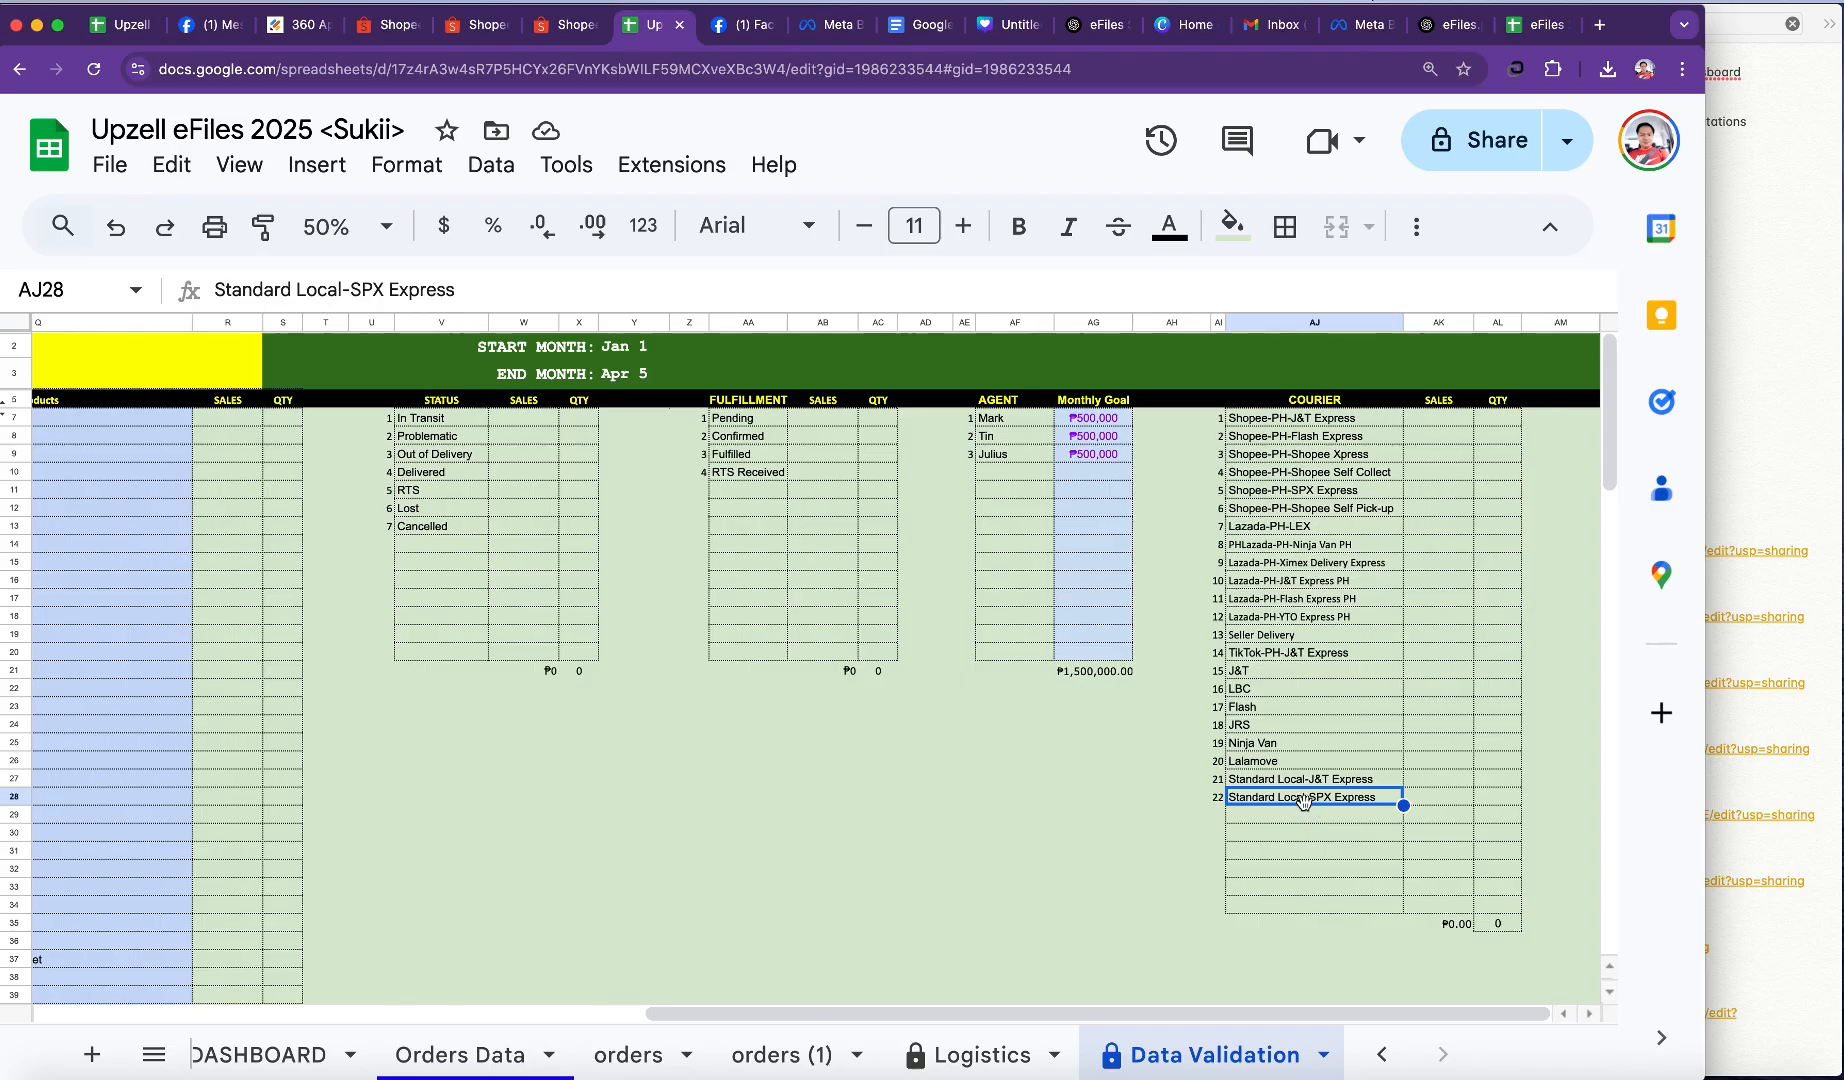
click(584, 1062)
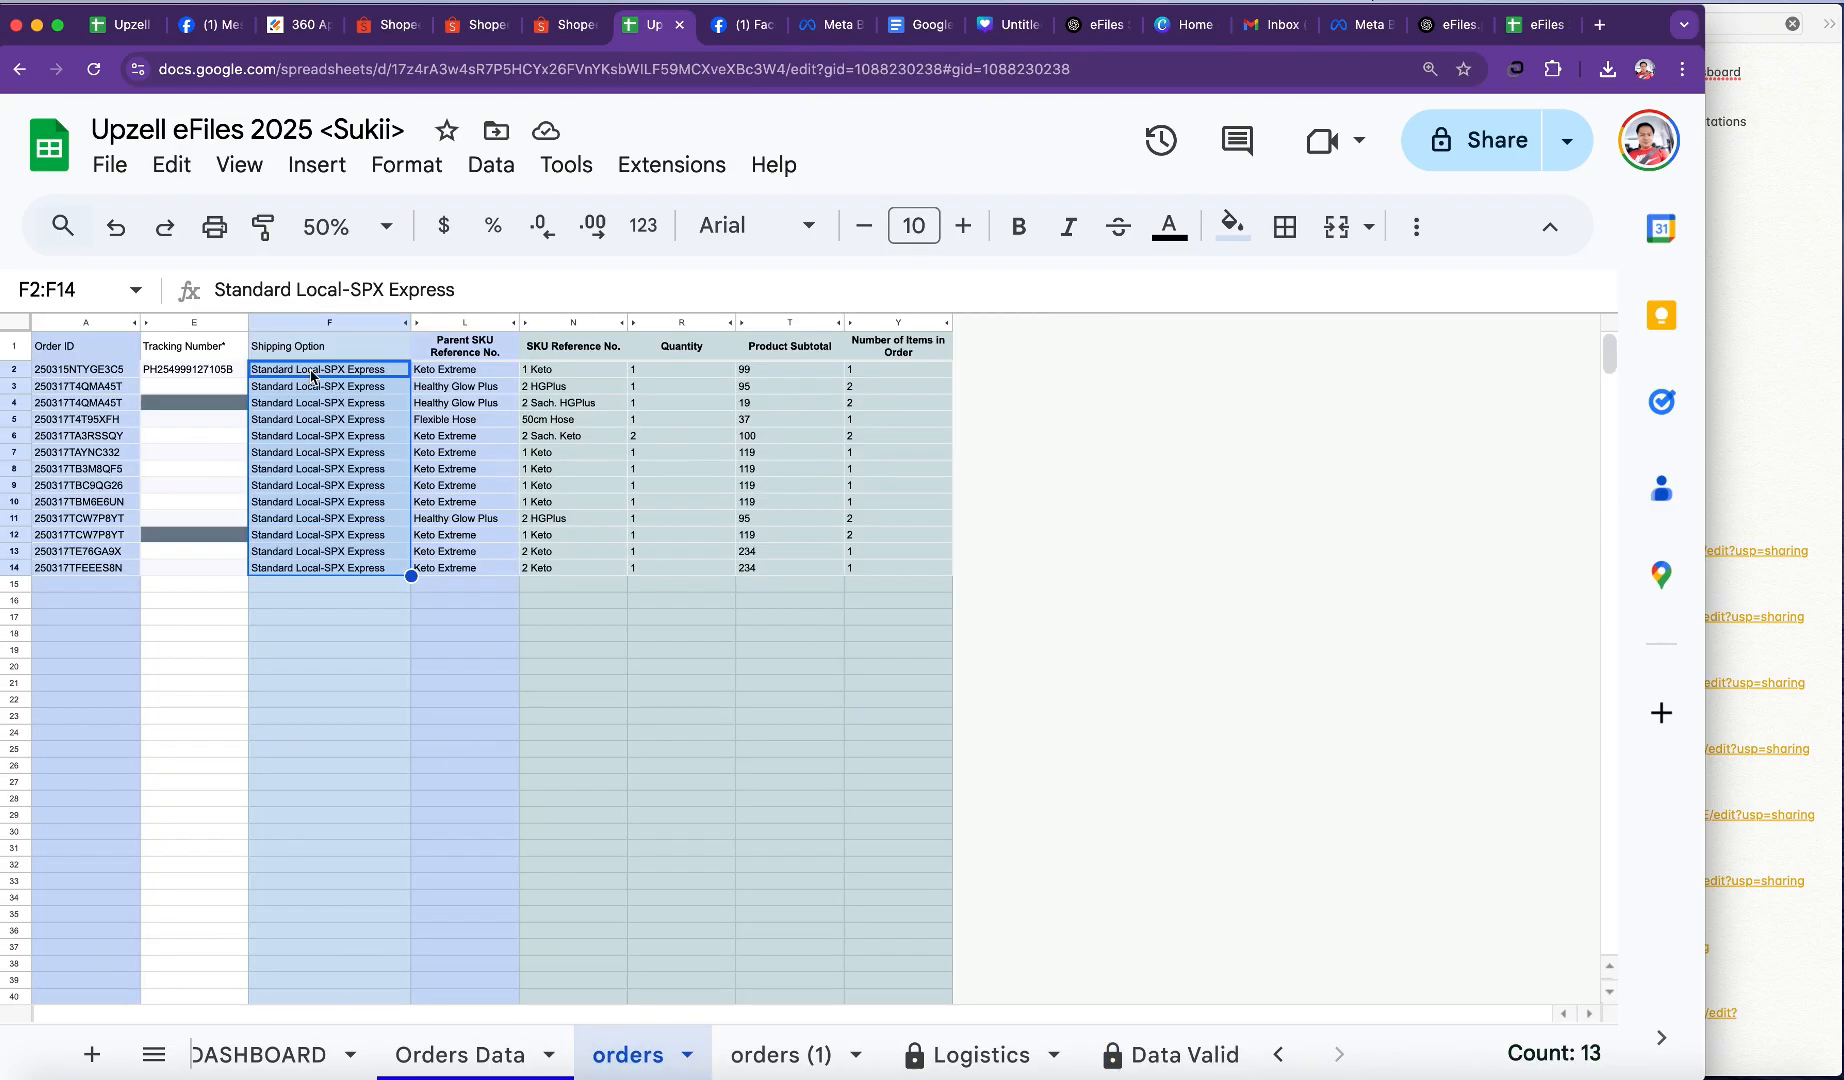
click(312, 376)
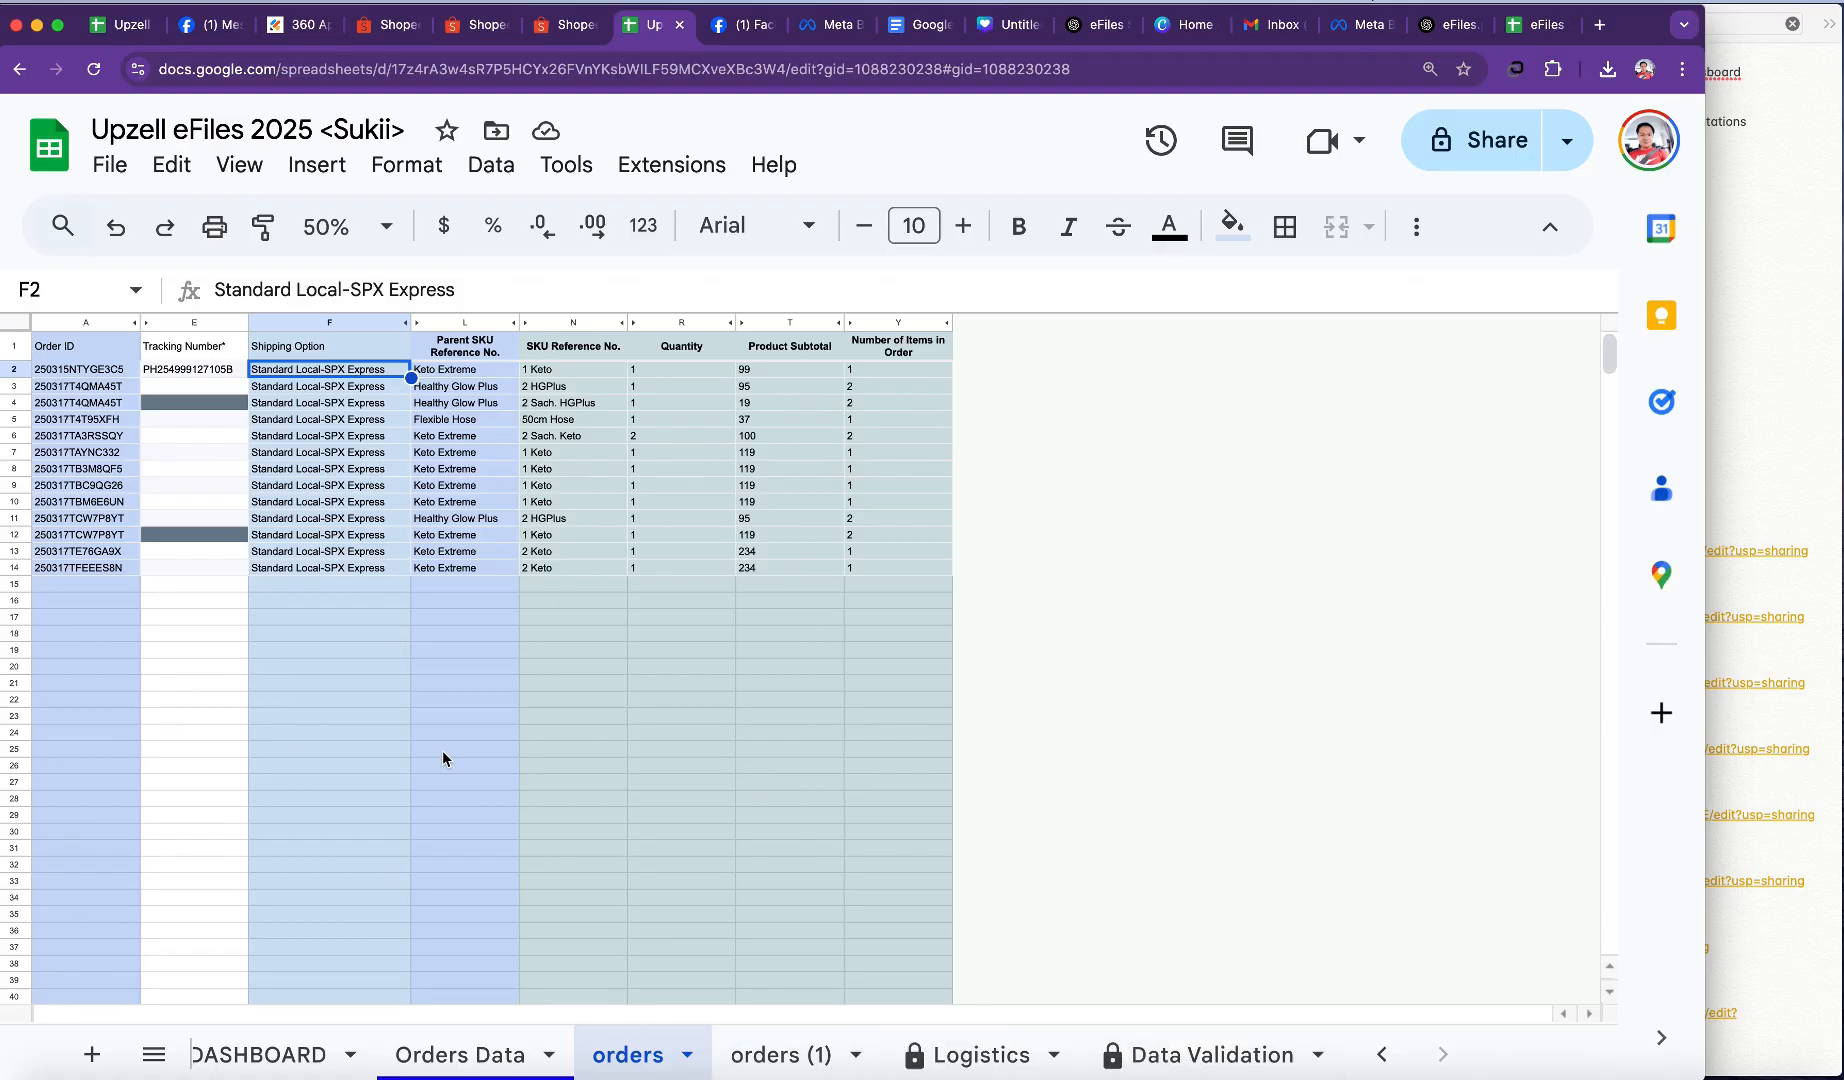
click(394, 675)
Step: Choose Standard Local-SPX Express as the Shipping Option in Orders Data cell I19 and copy that cell
click(455, 1053)
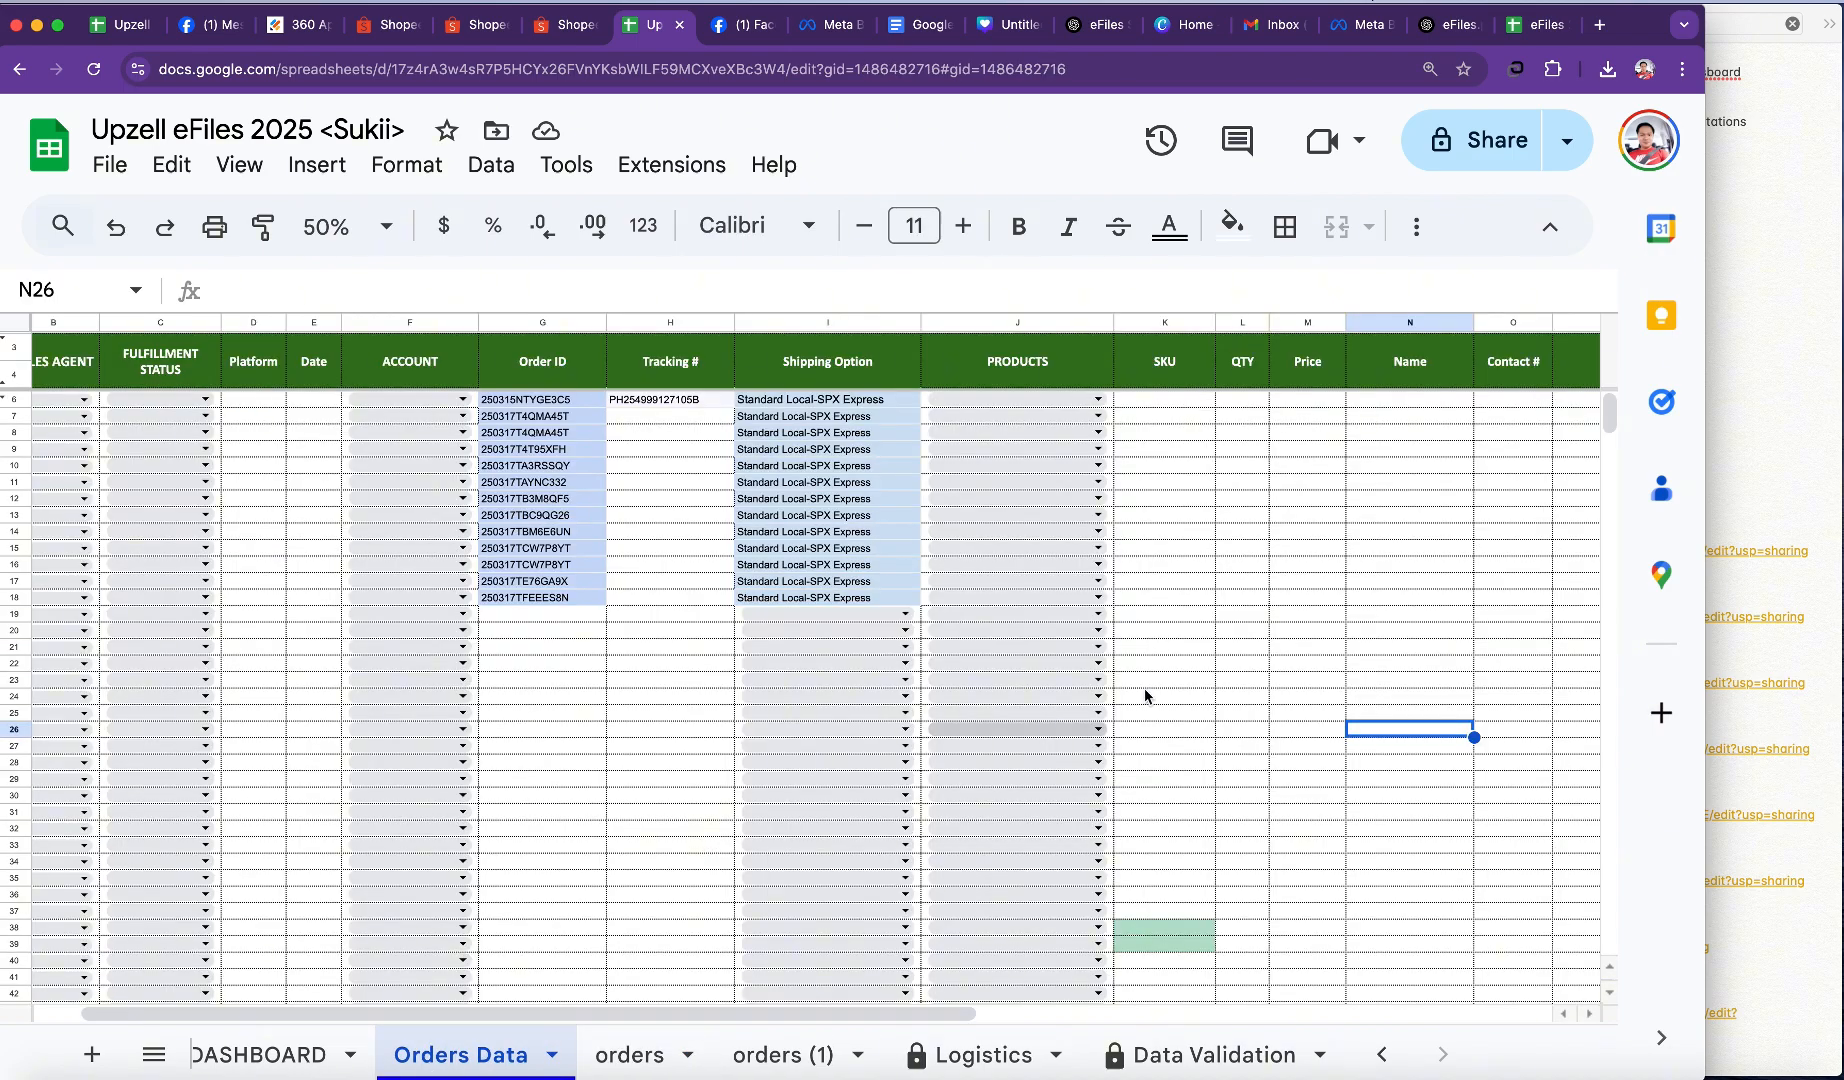
click(905, 614)
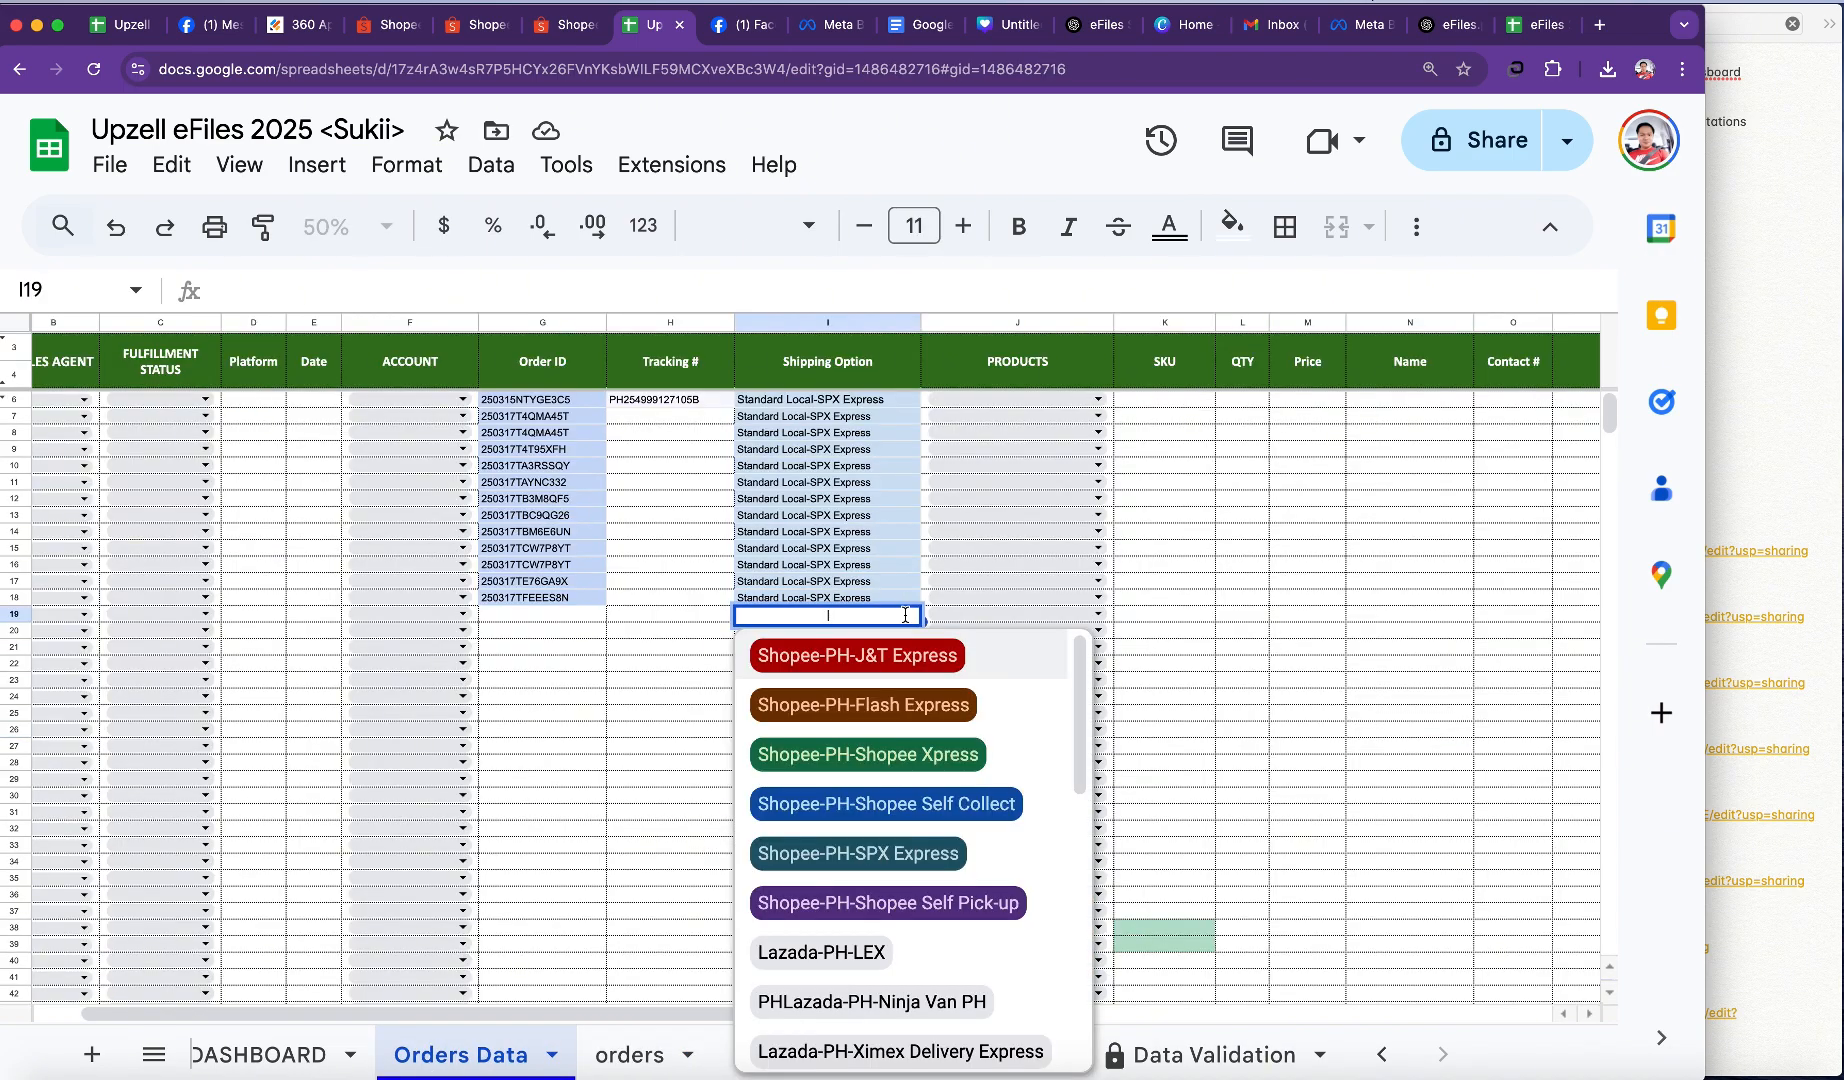
scroll(910, 895, down, 5)
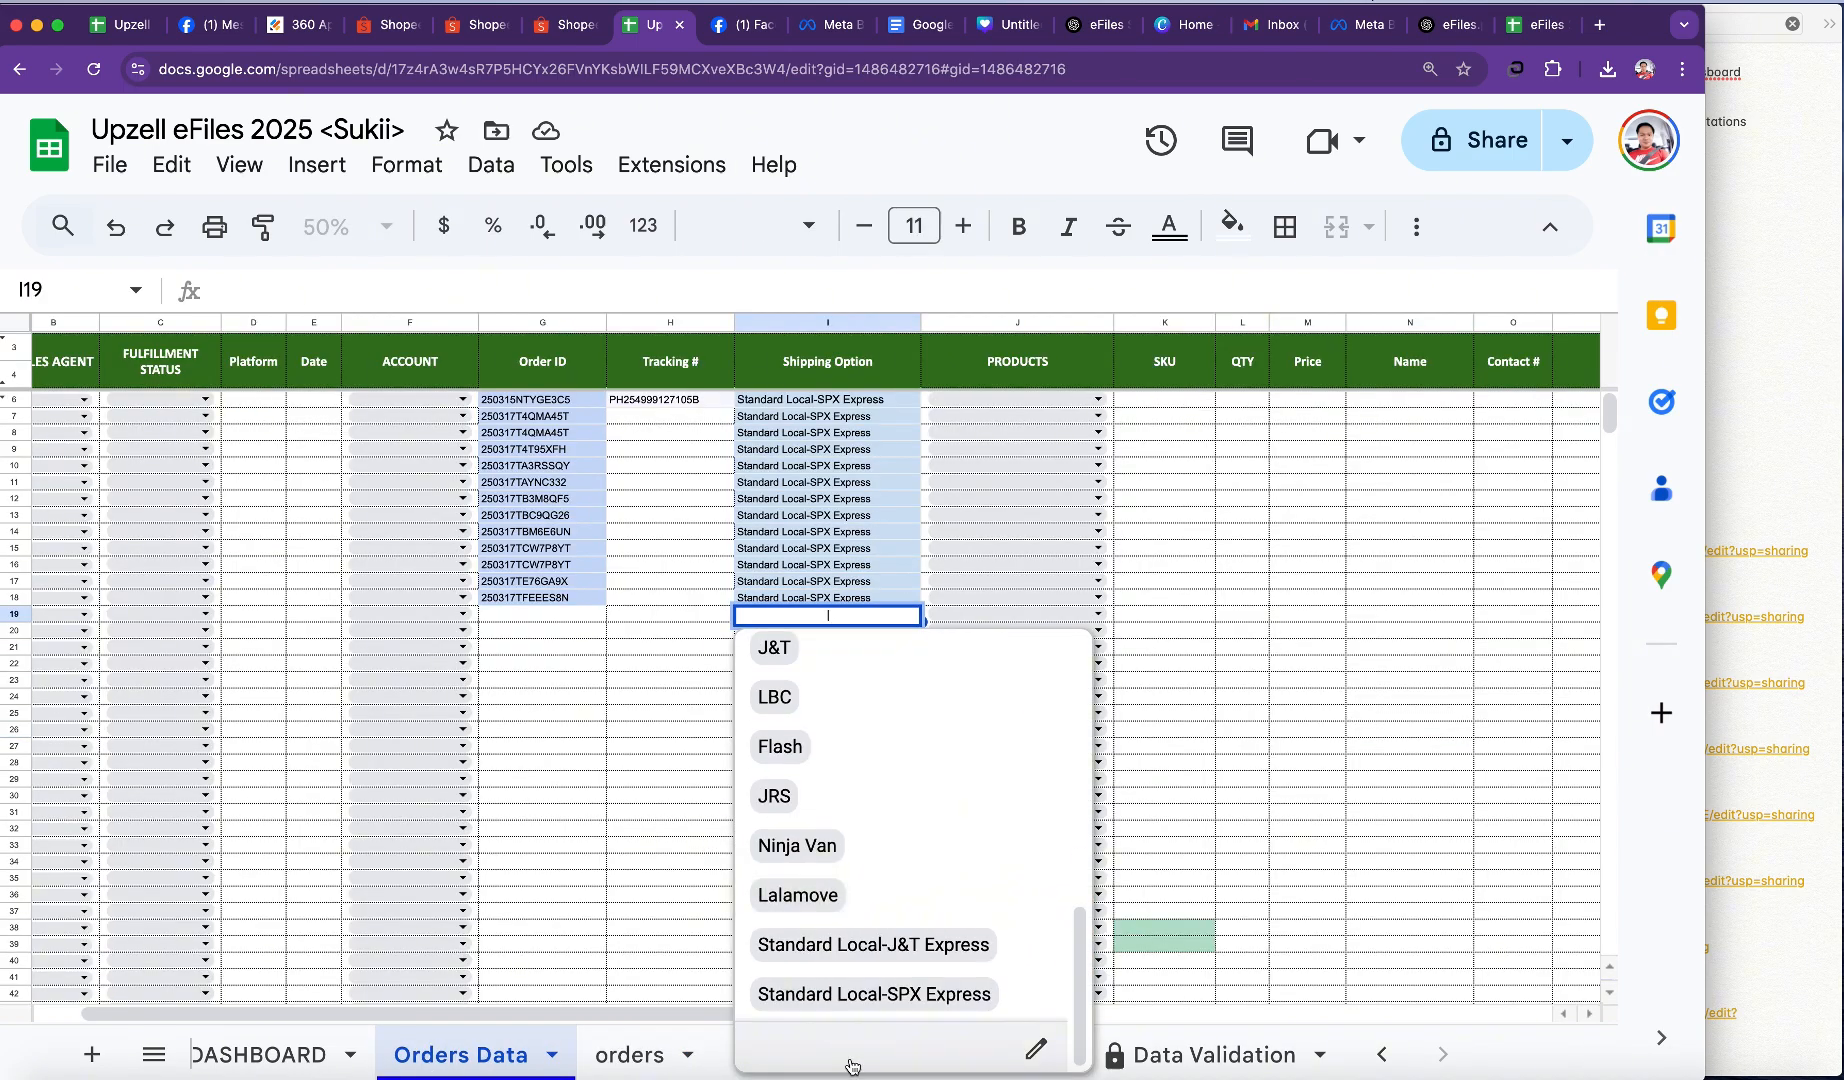
click(840, 996)
key(ctrl+c)
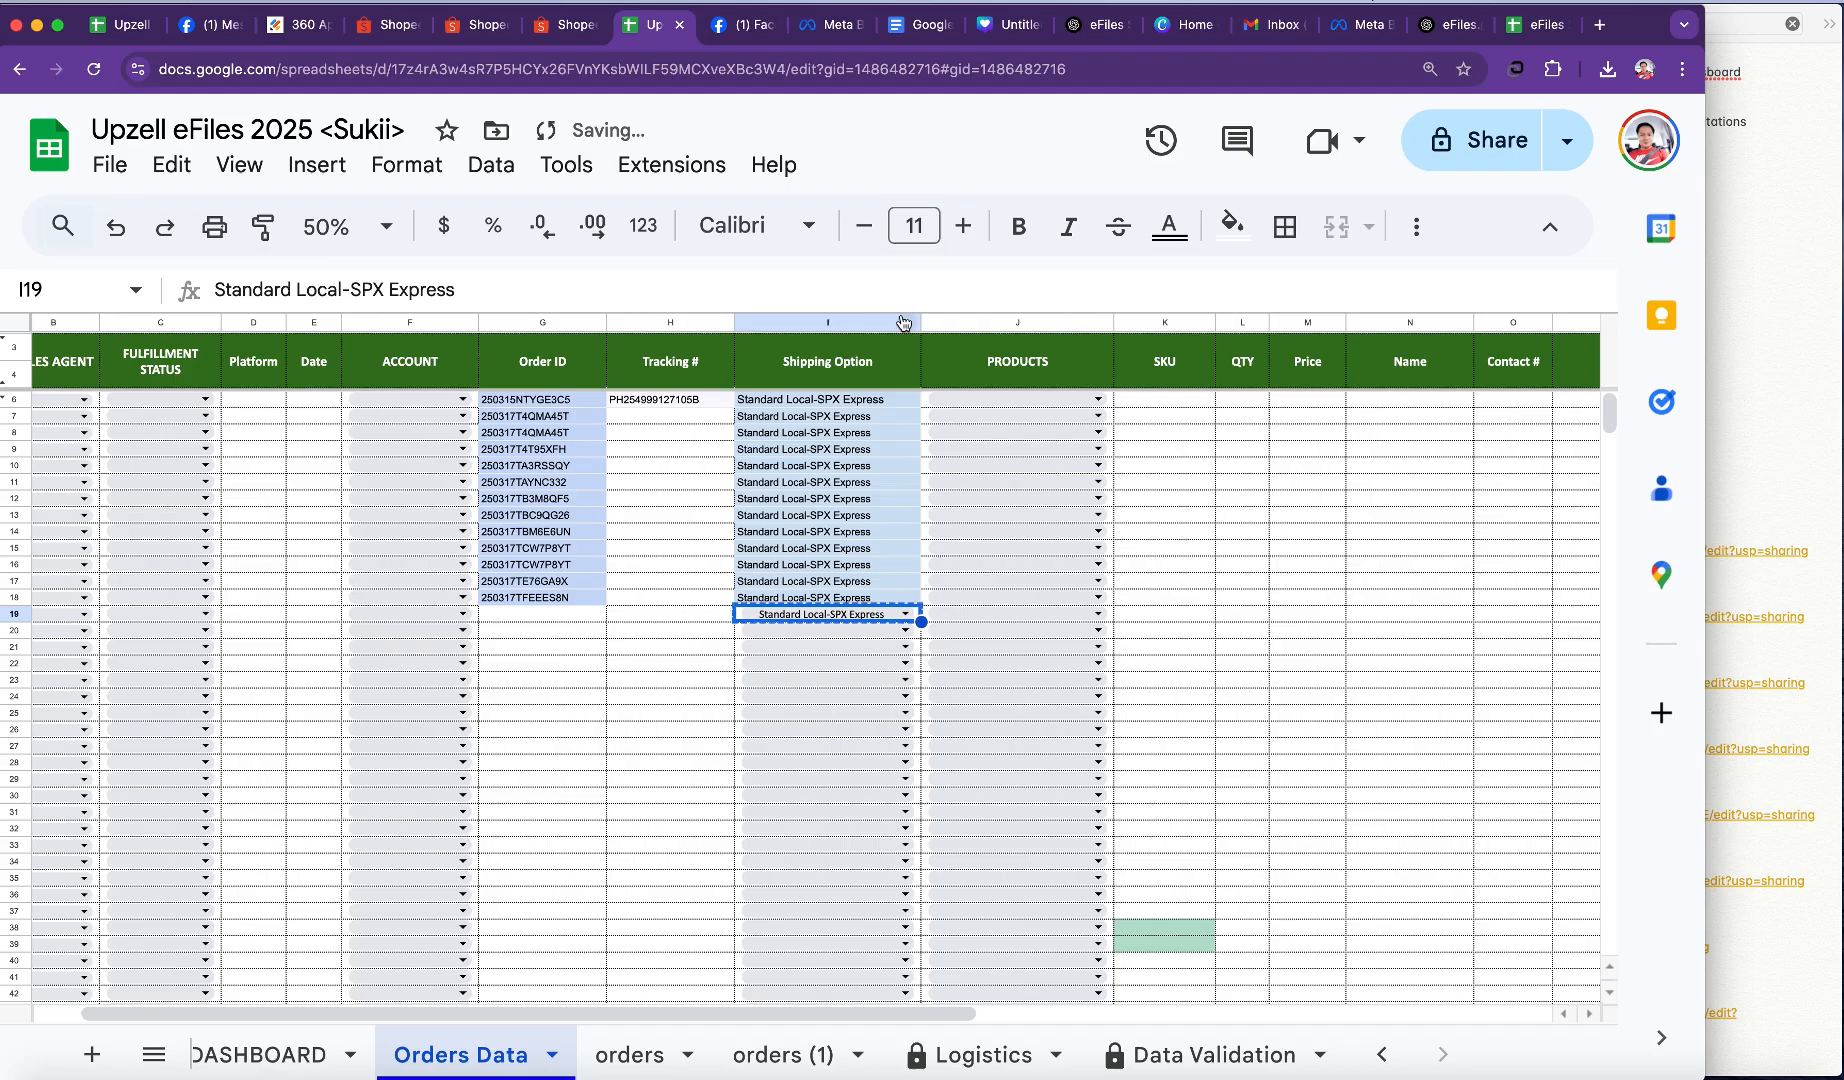
Step: Paste the copied dropdown cell over the Shipping Option range I6:I18 and clear the helper value in I19
drag(889, 406, 877, 597)
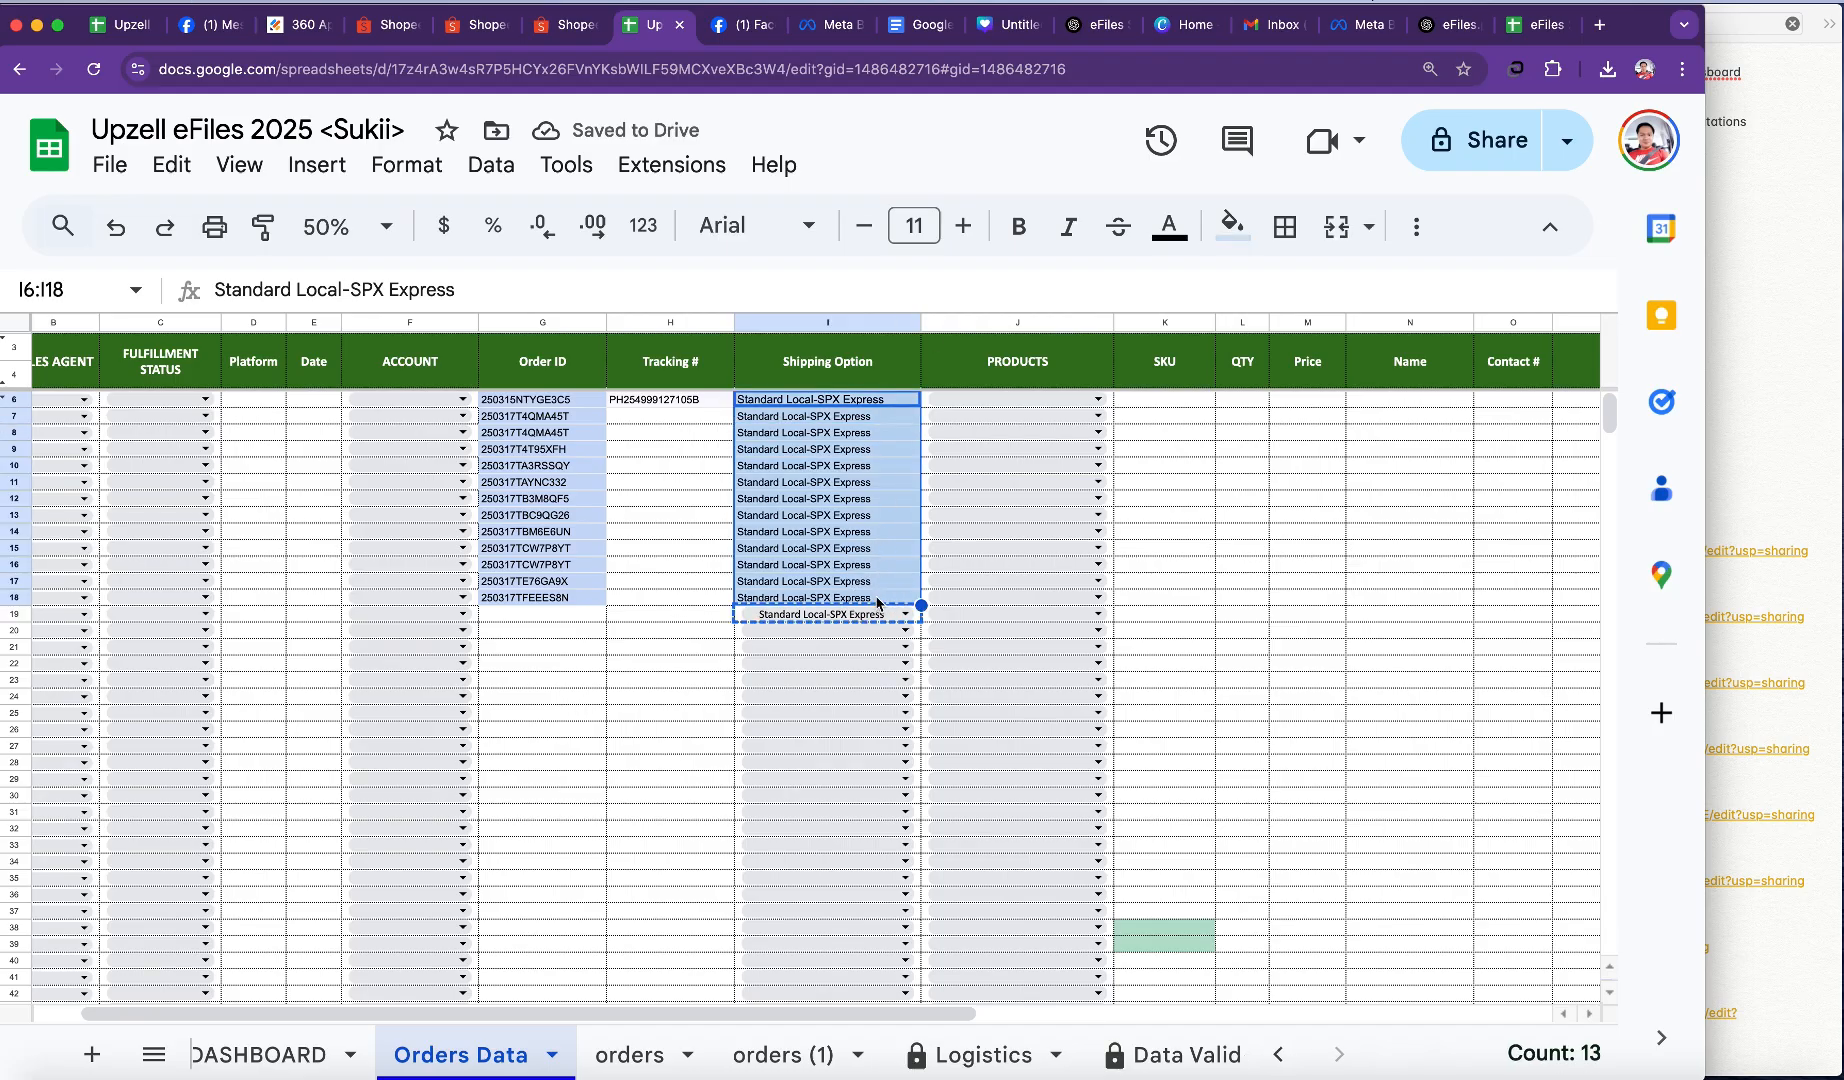
key(ctrl+v)
drag(610, 706, 667, 688)
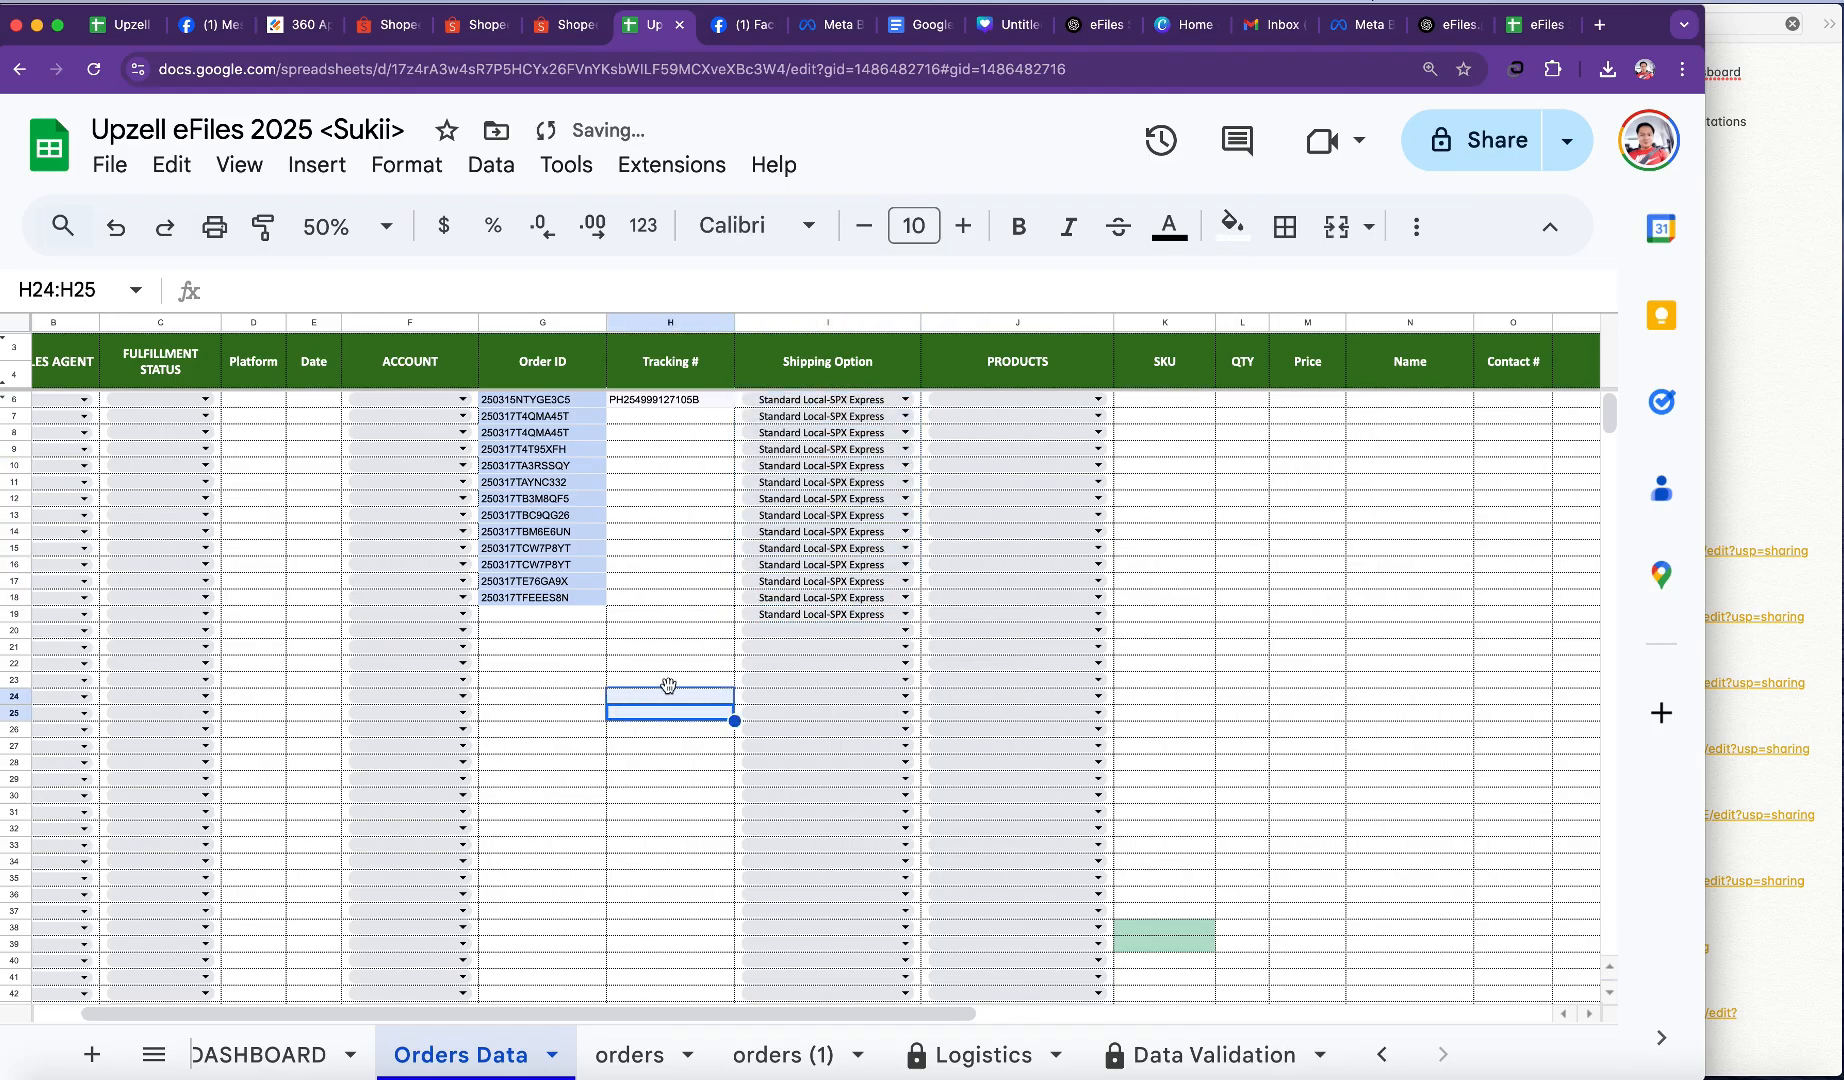
click(739, 617)
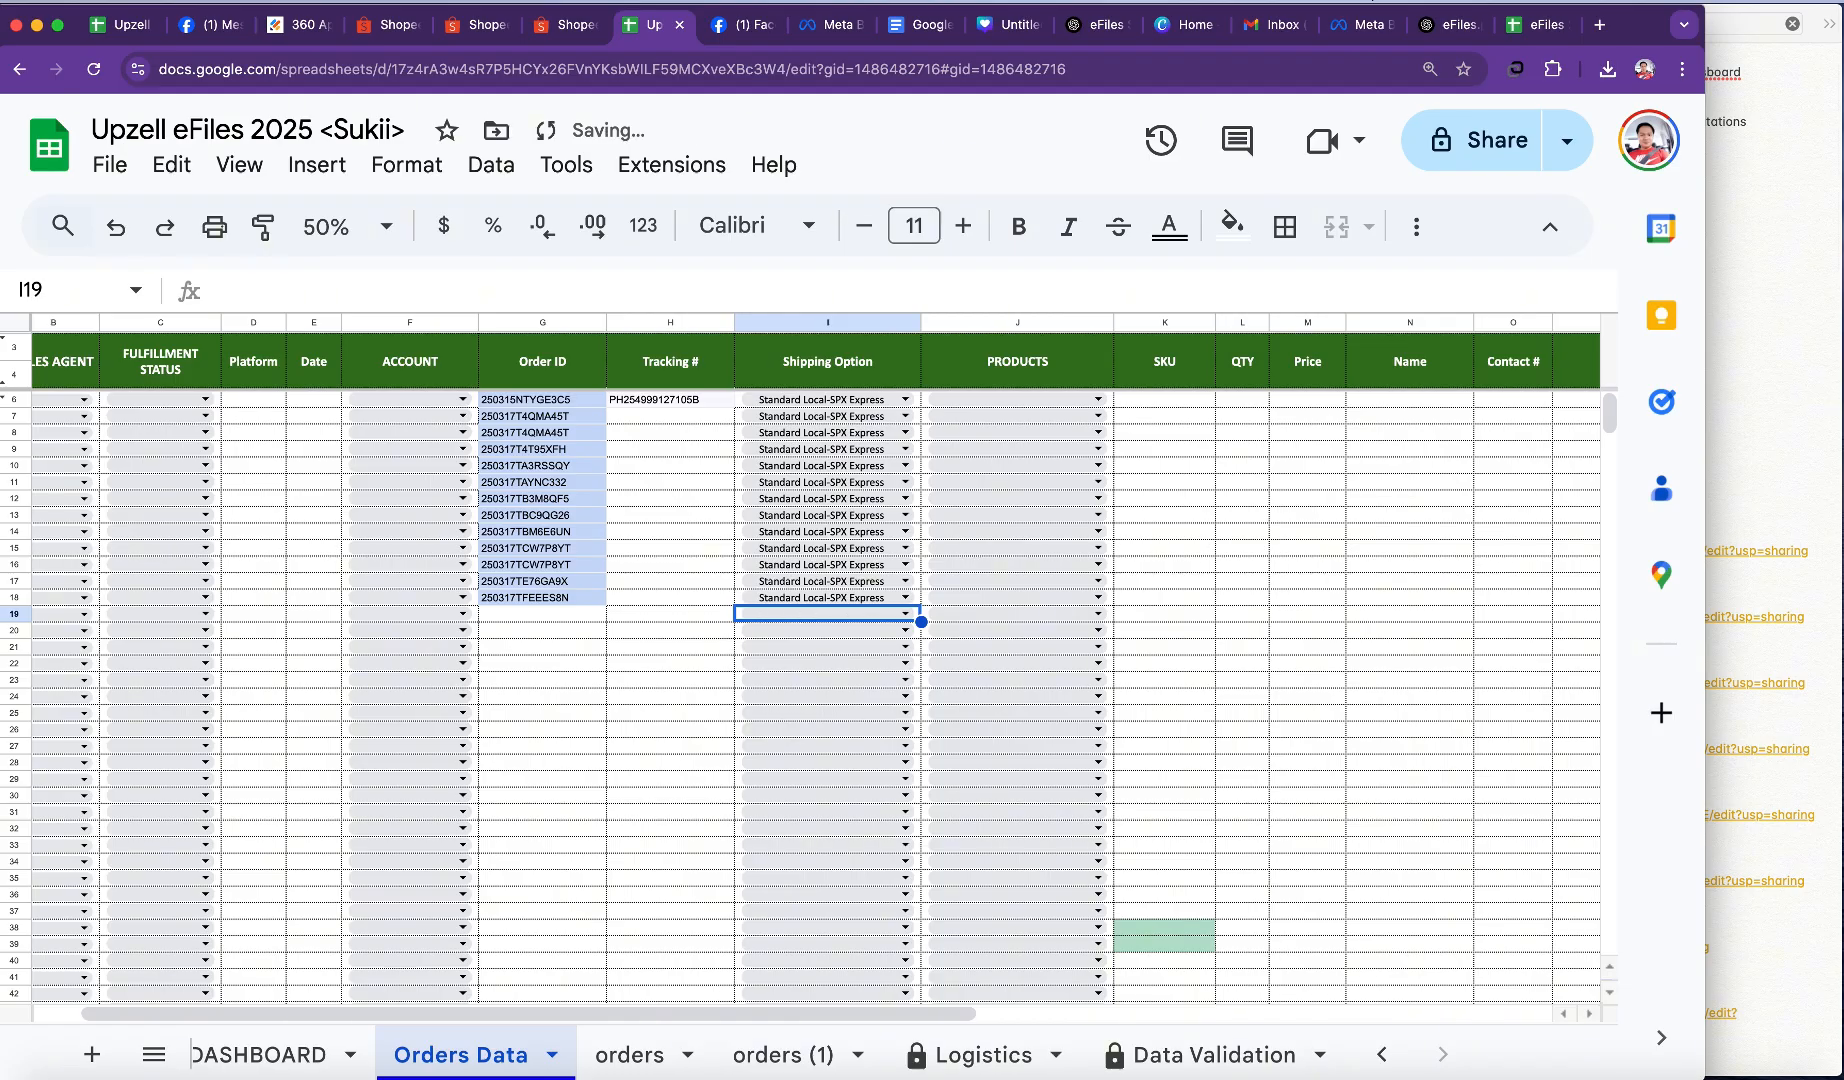
Step: Compare the Quantity and Number of Items in Order columns on the orders sheet and locate the QTY column in Orders Data
click(635, 1053)
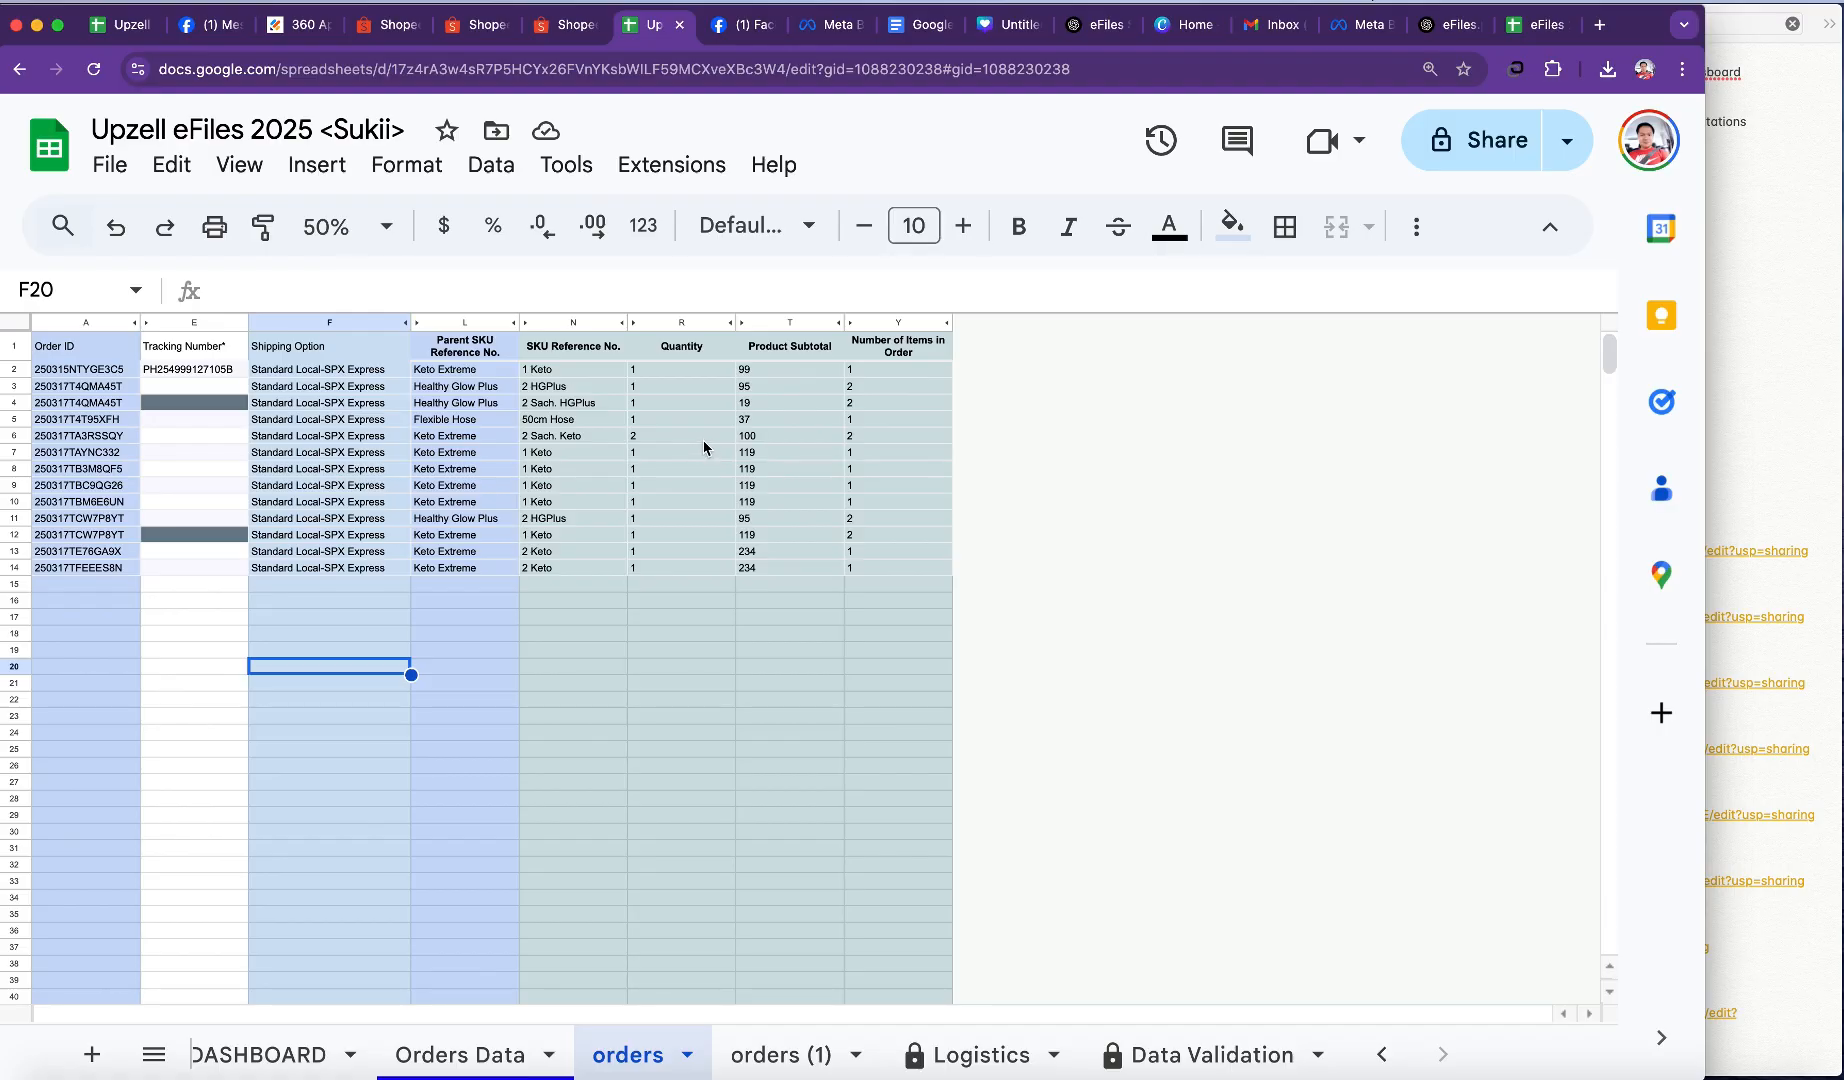
click(861, 372)
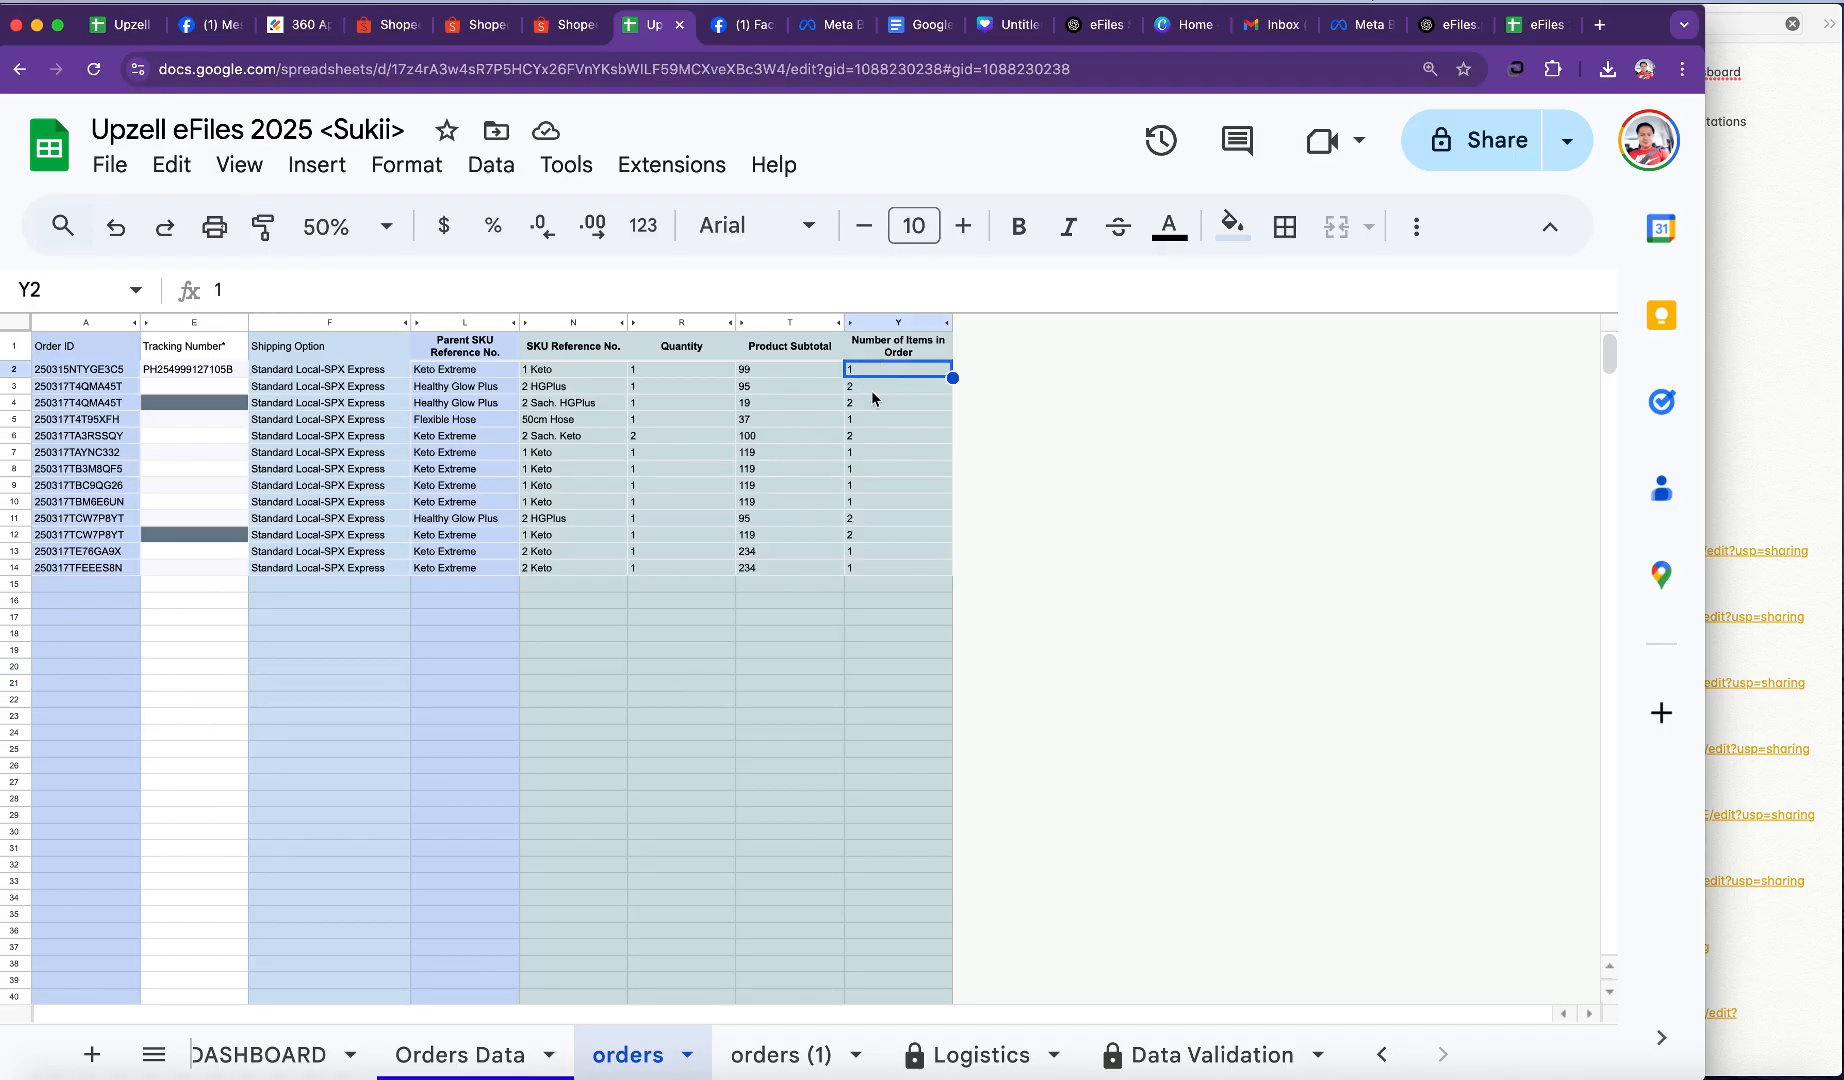
click(869, 389)
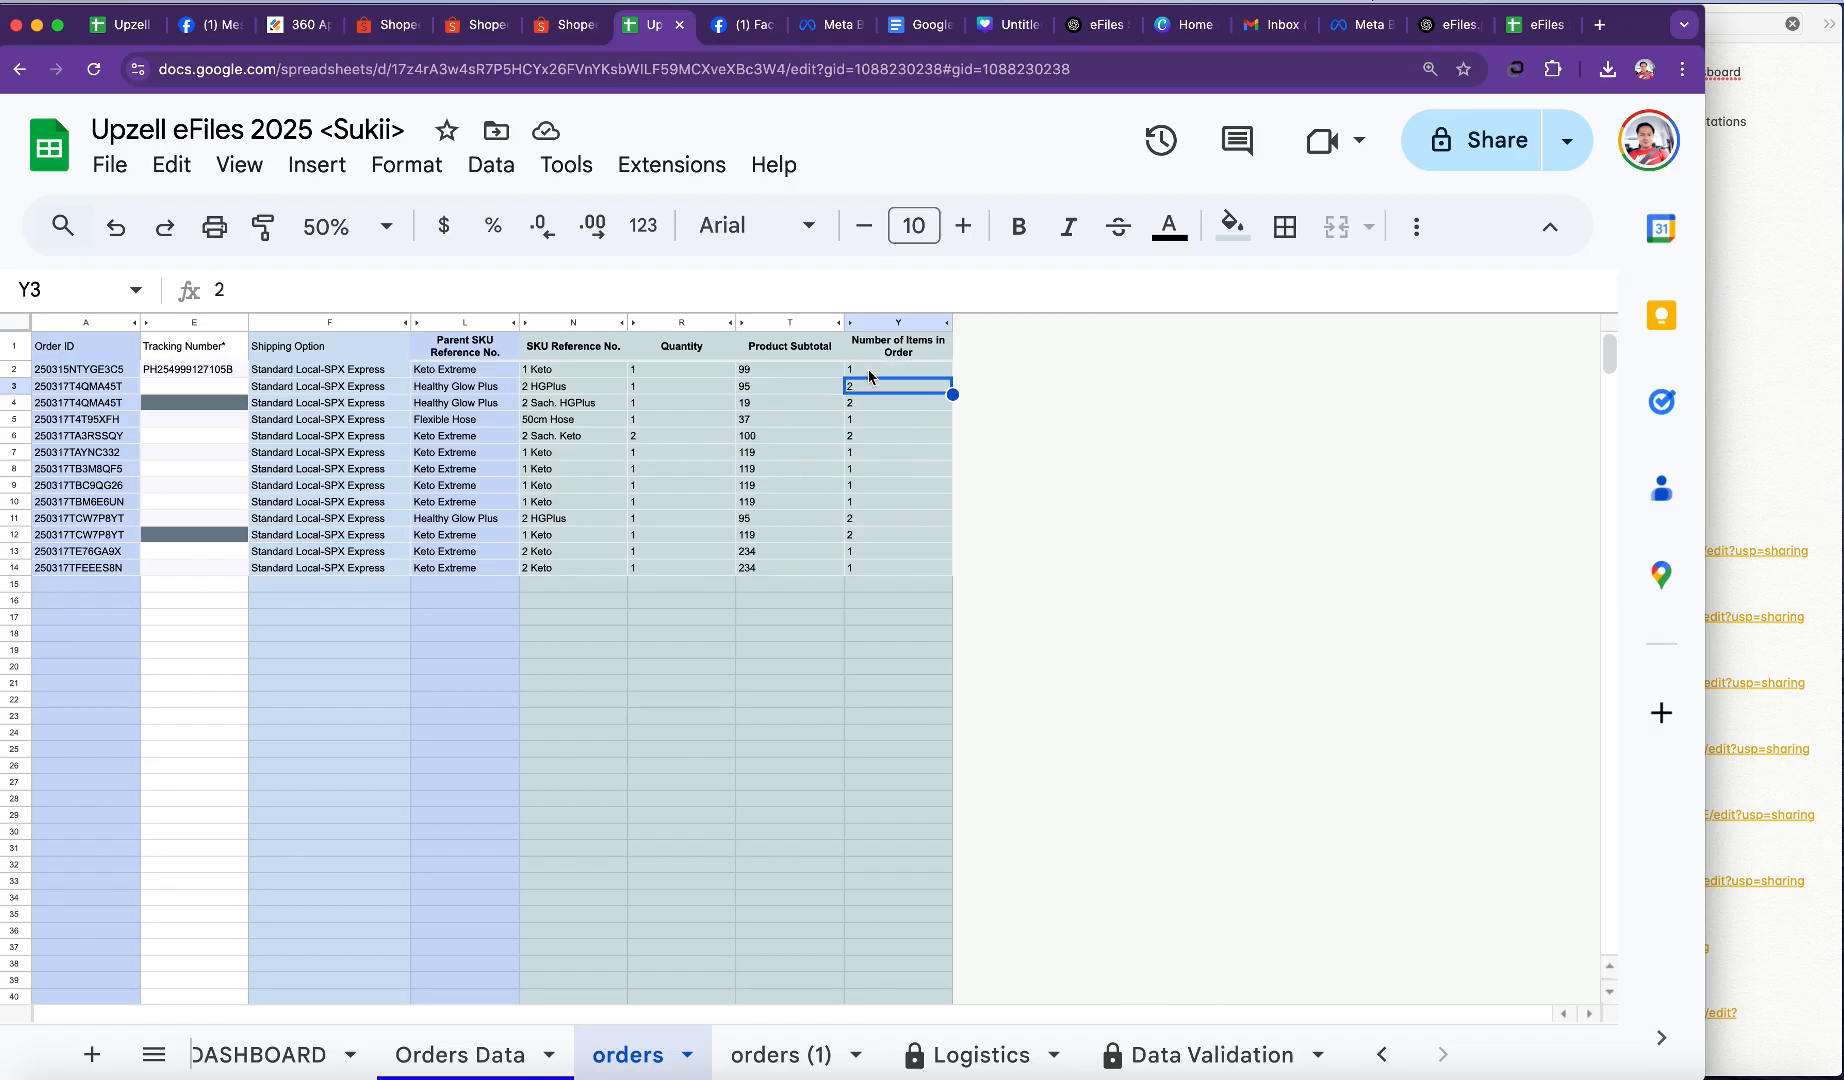
drag(868, 369, 868, 569)
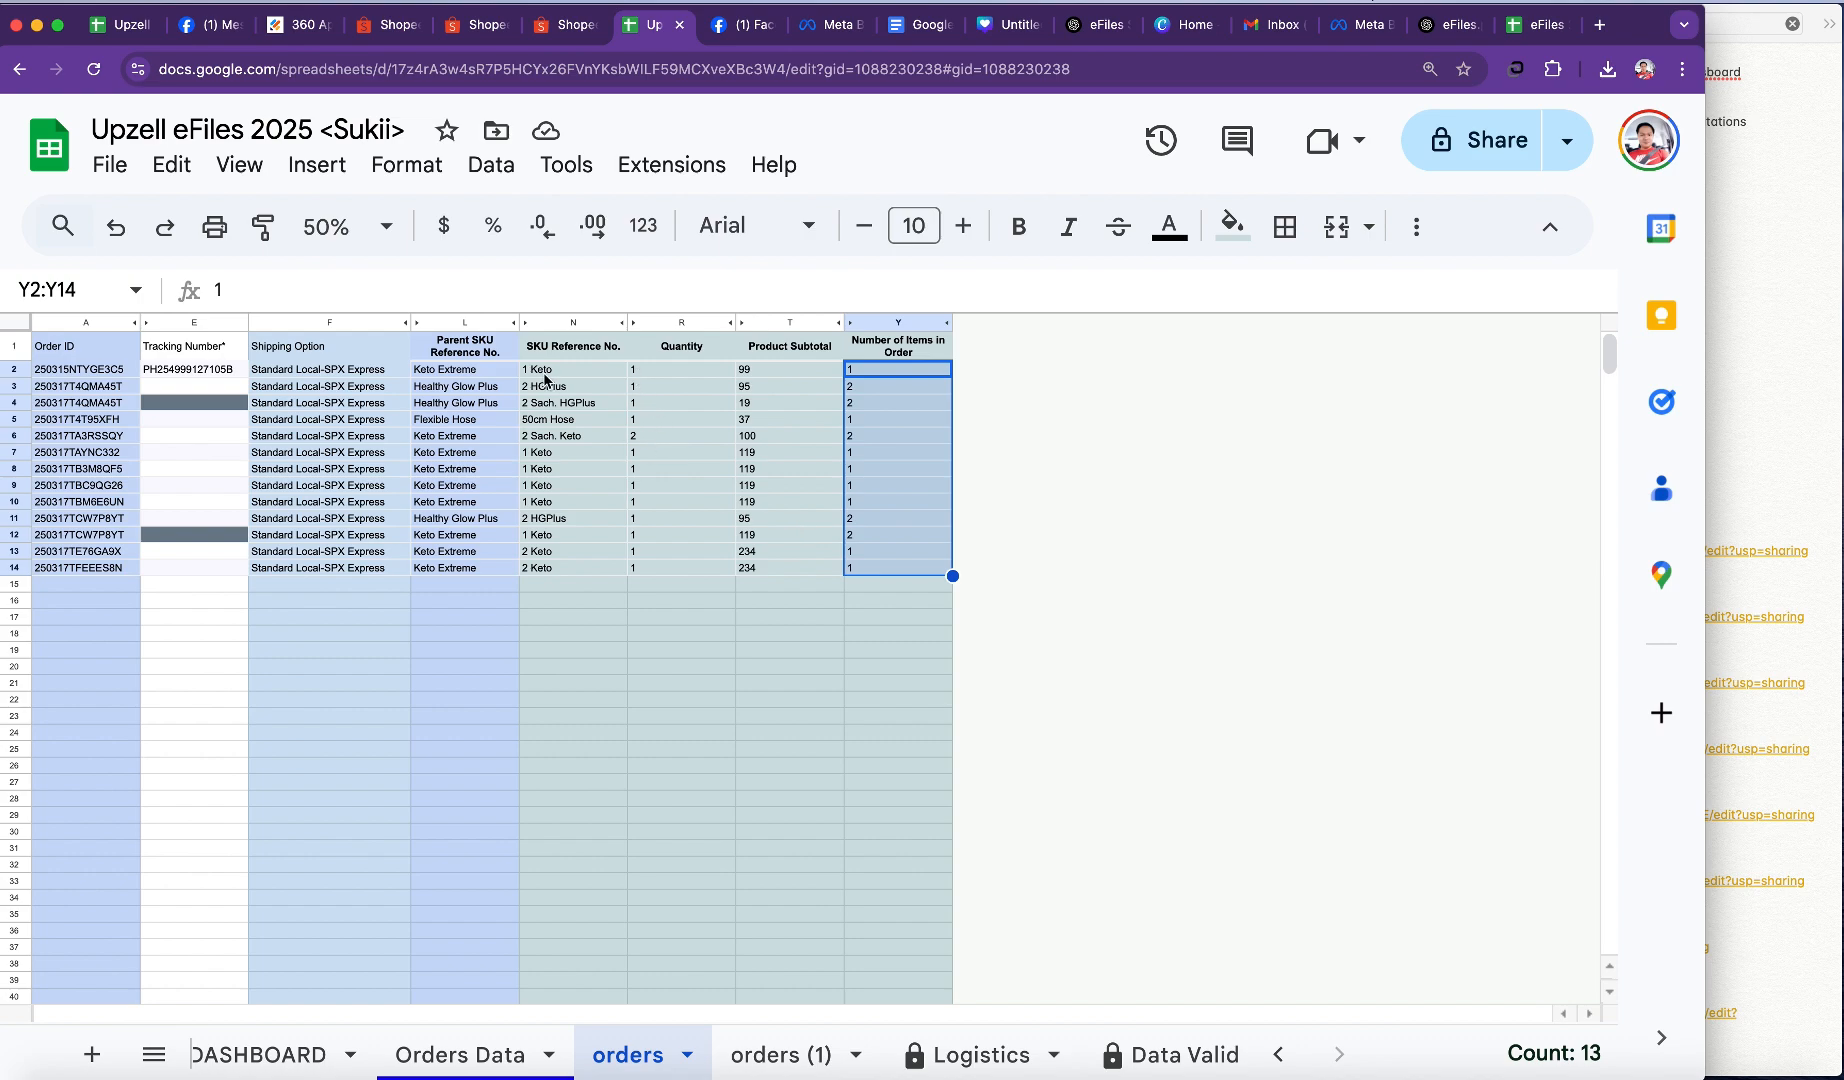
click(665, 374)
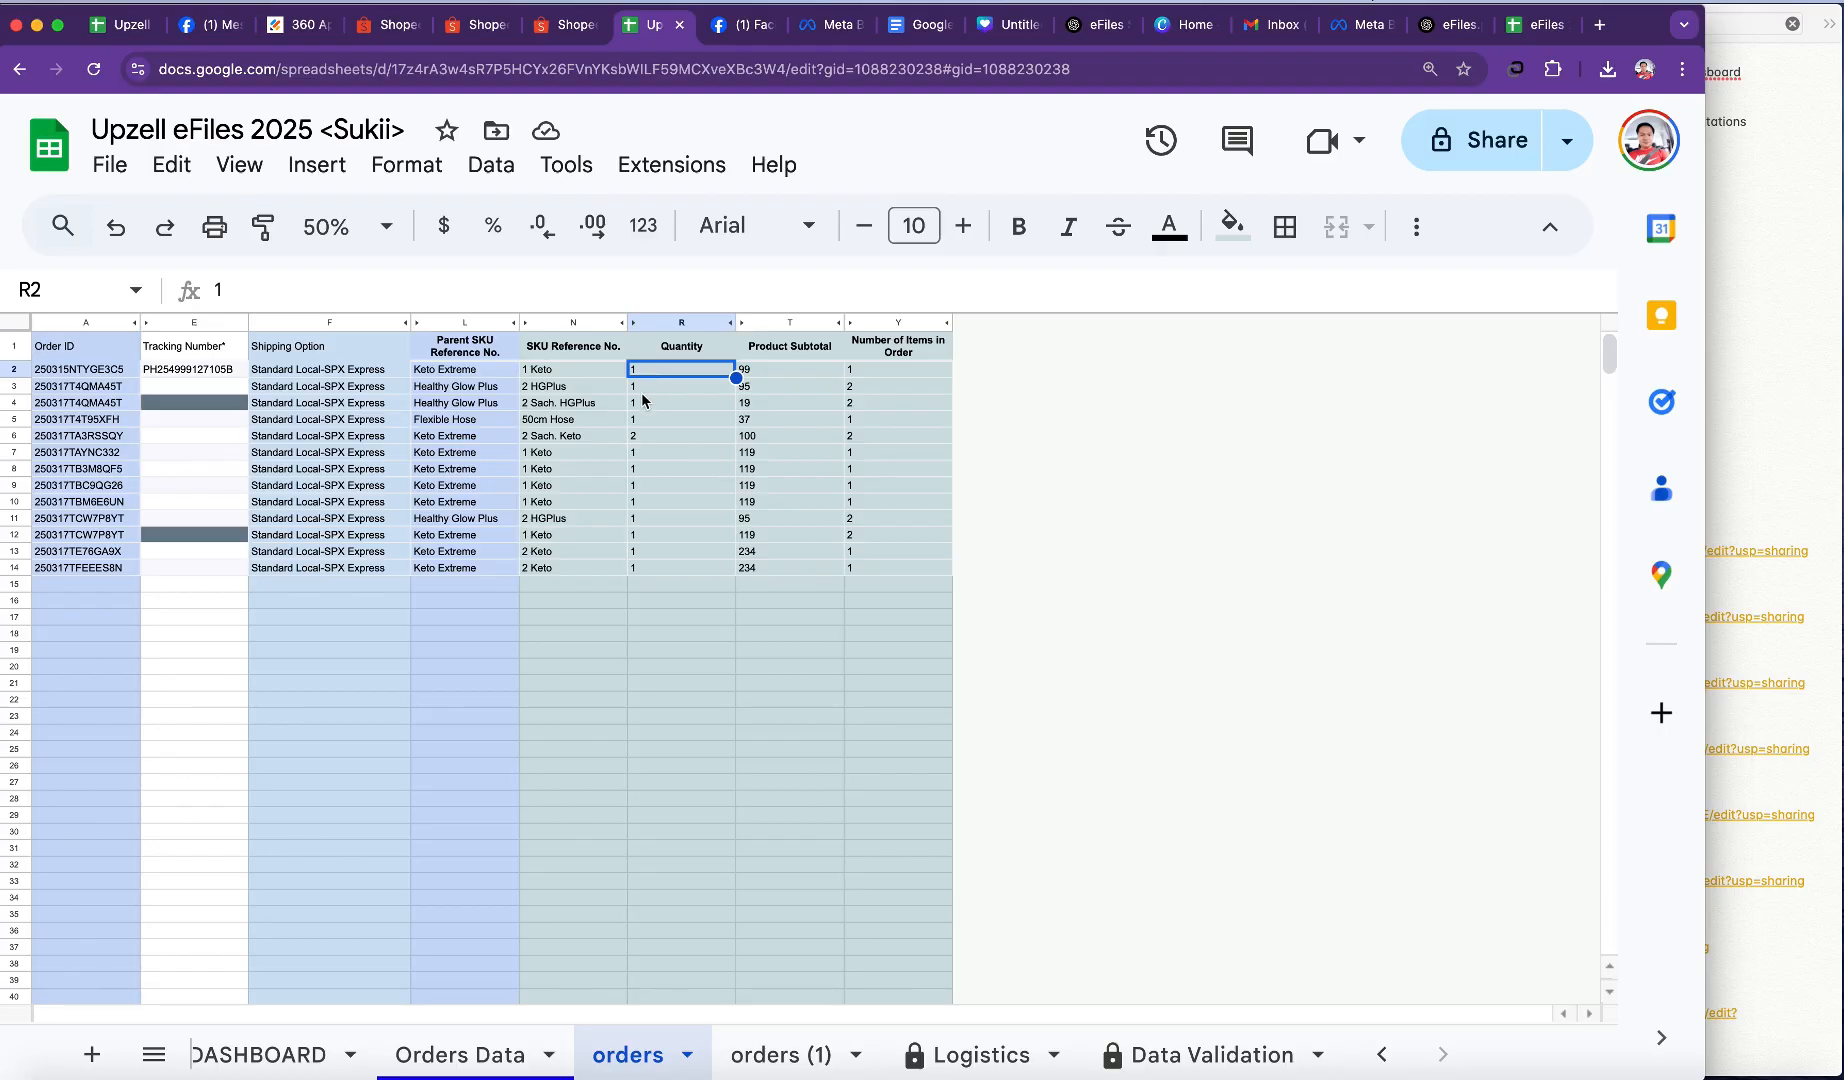
click(641, 390)
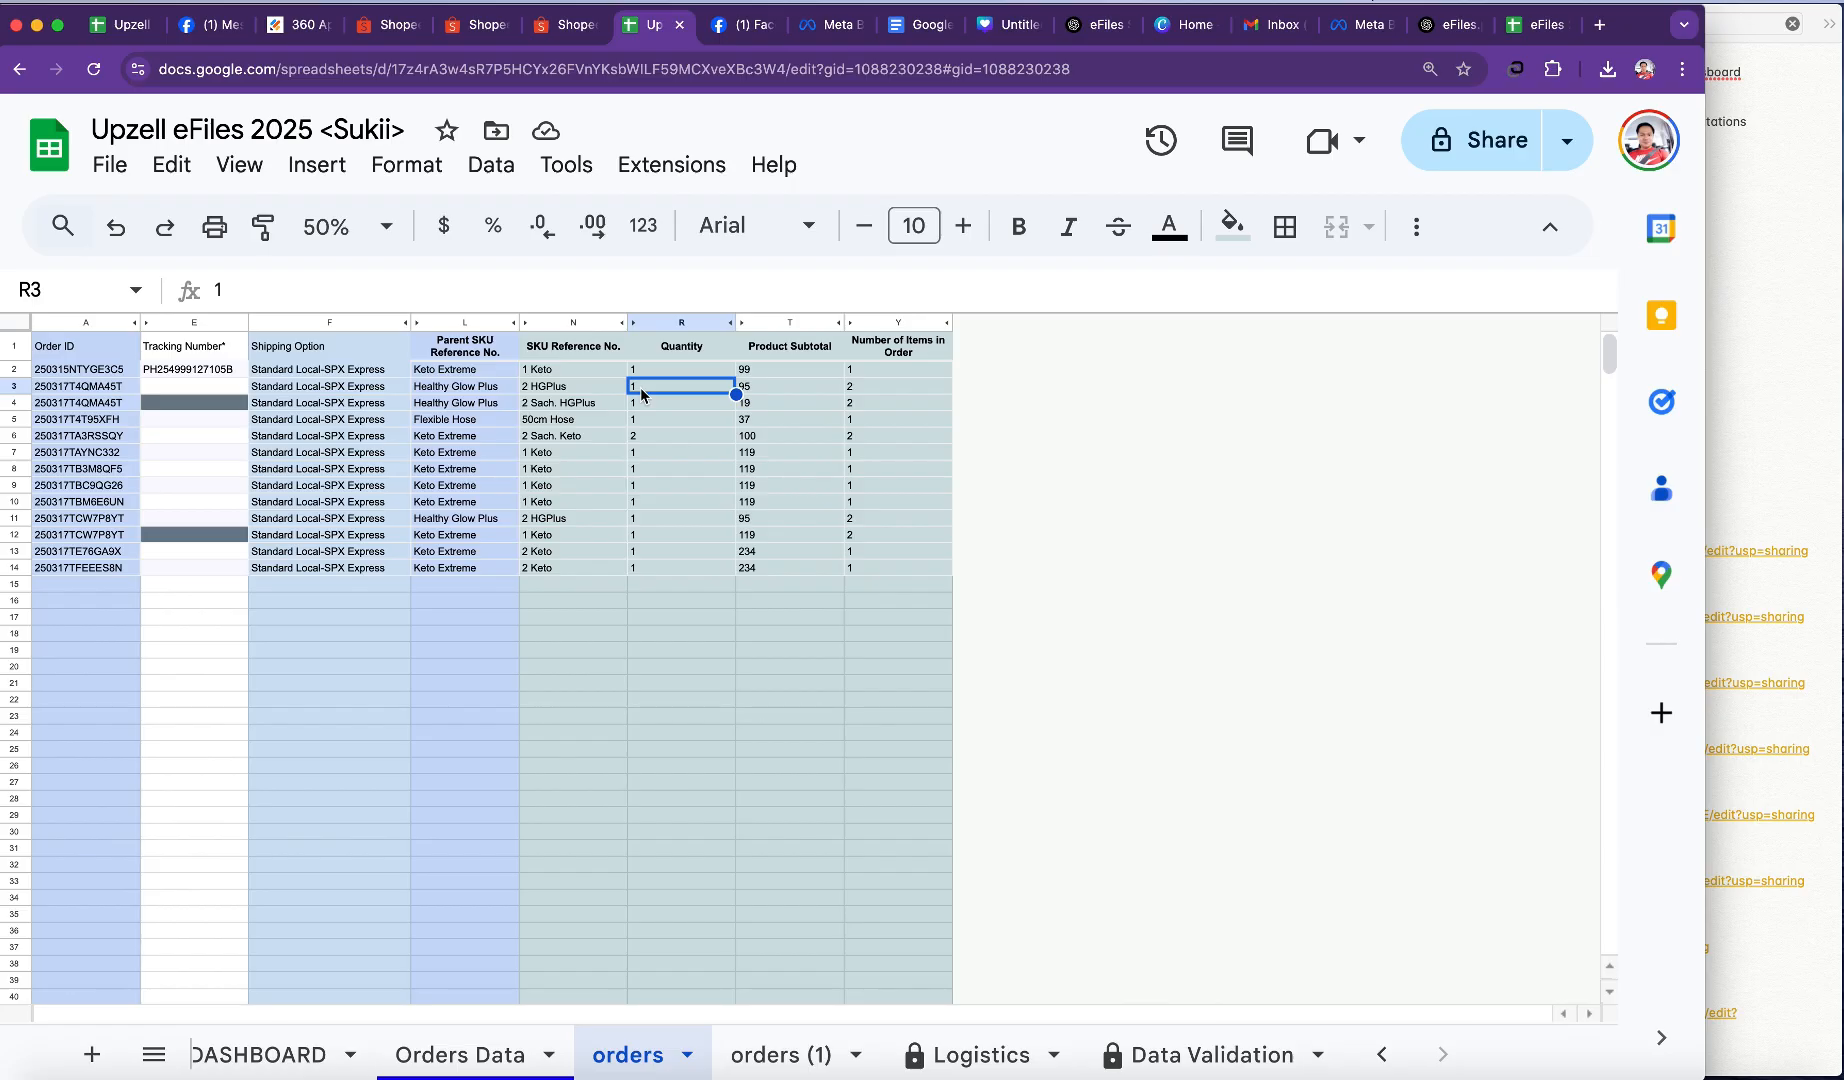
click(876, 386)
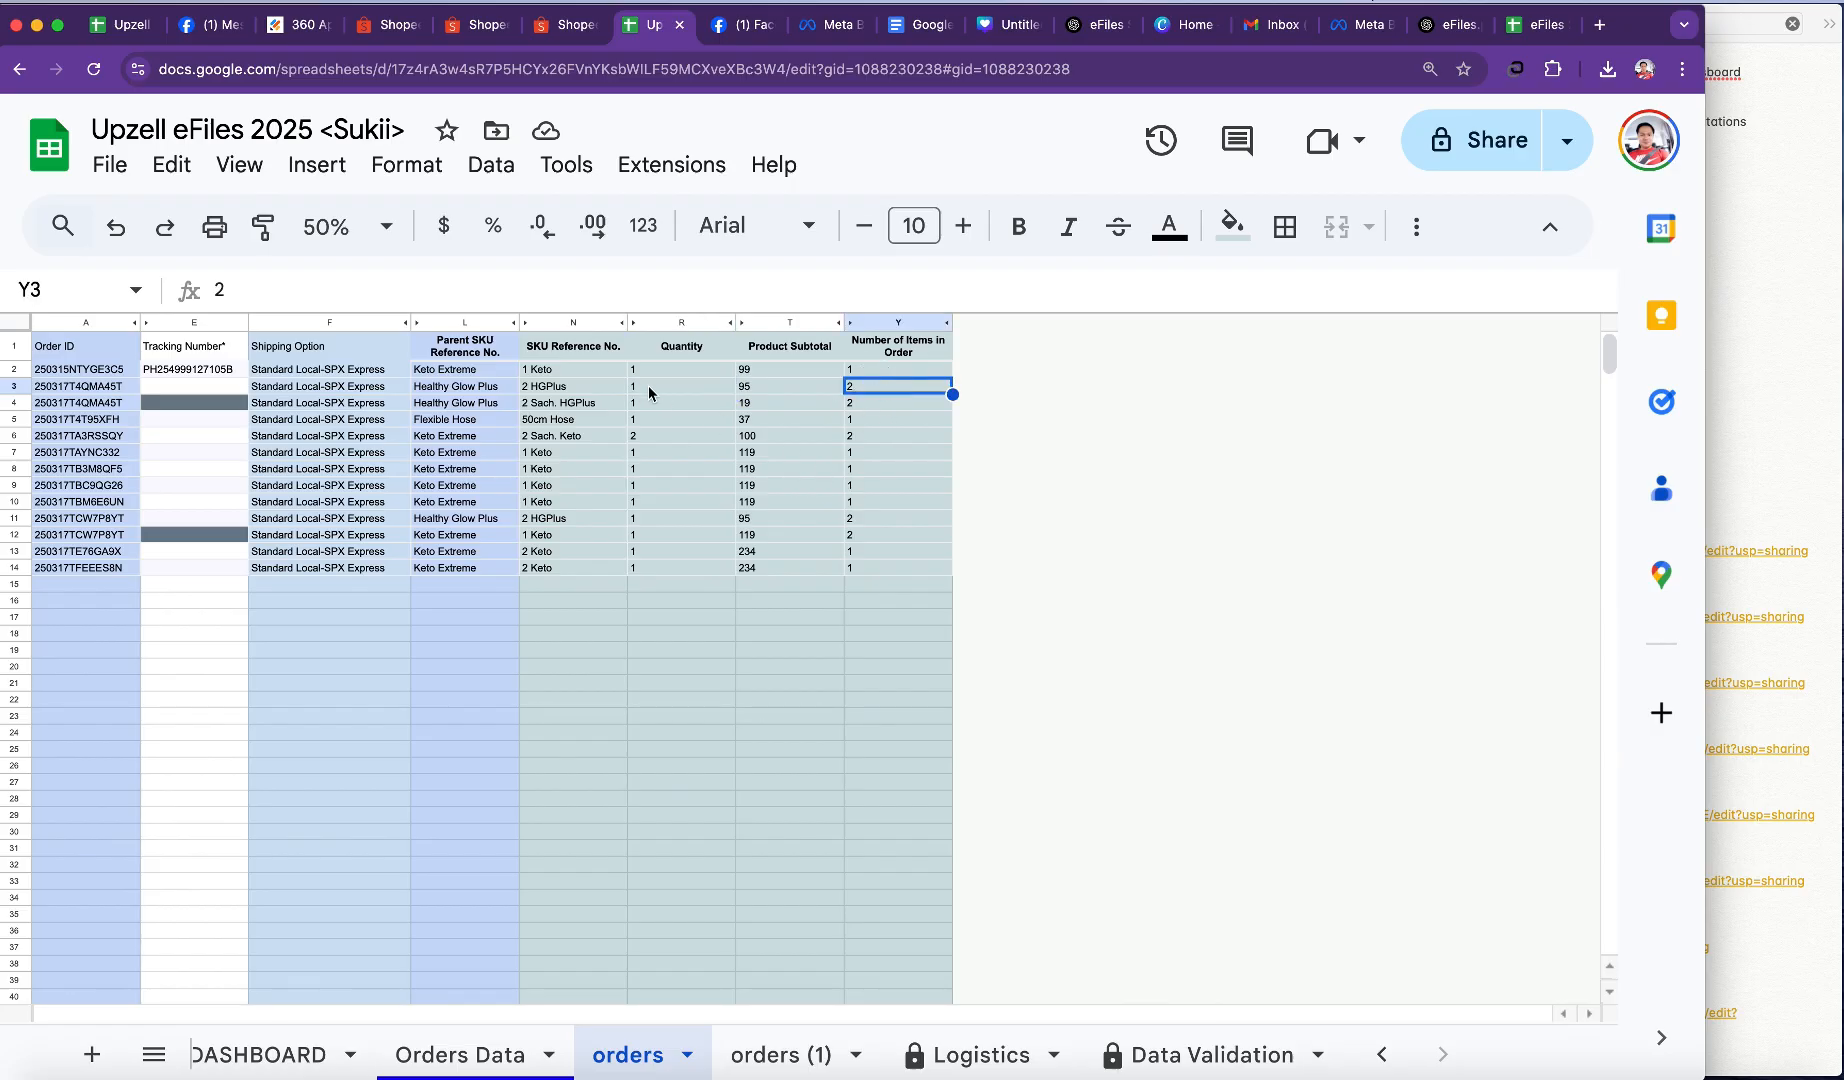
click(680, 387)
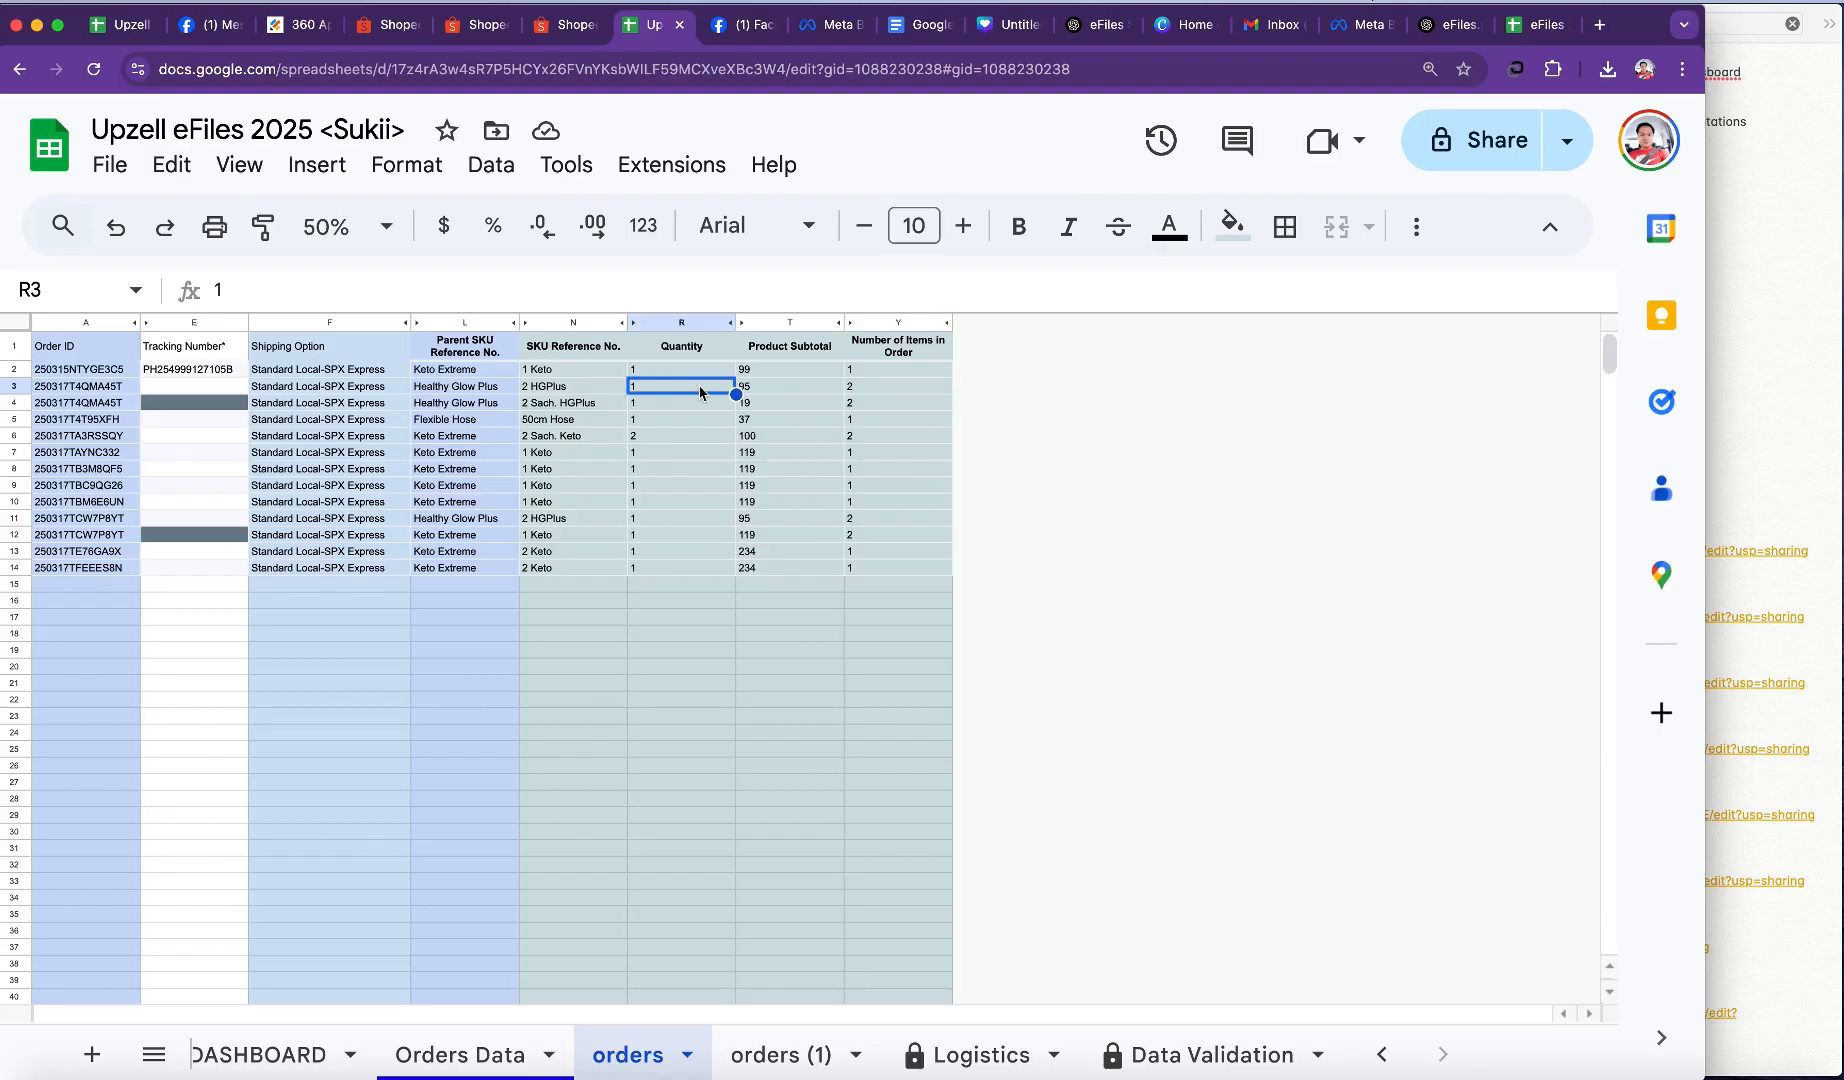
click(859, 393)
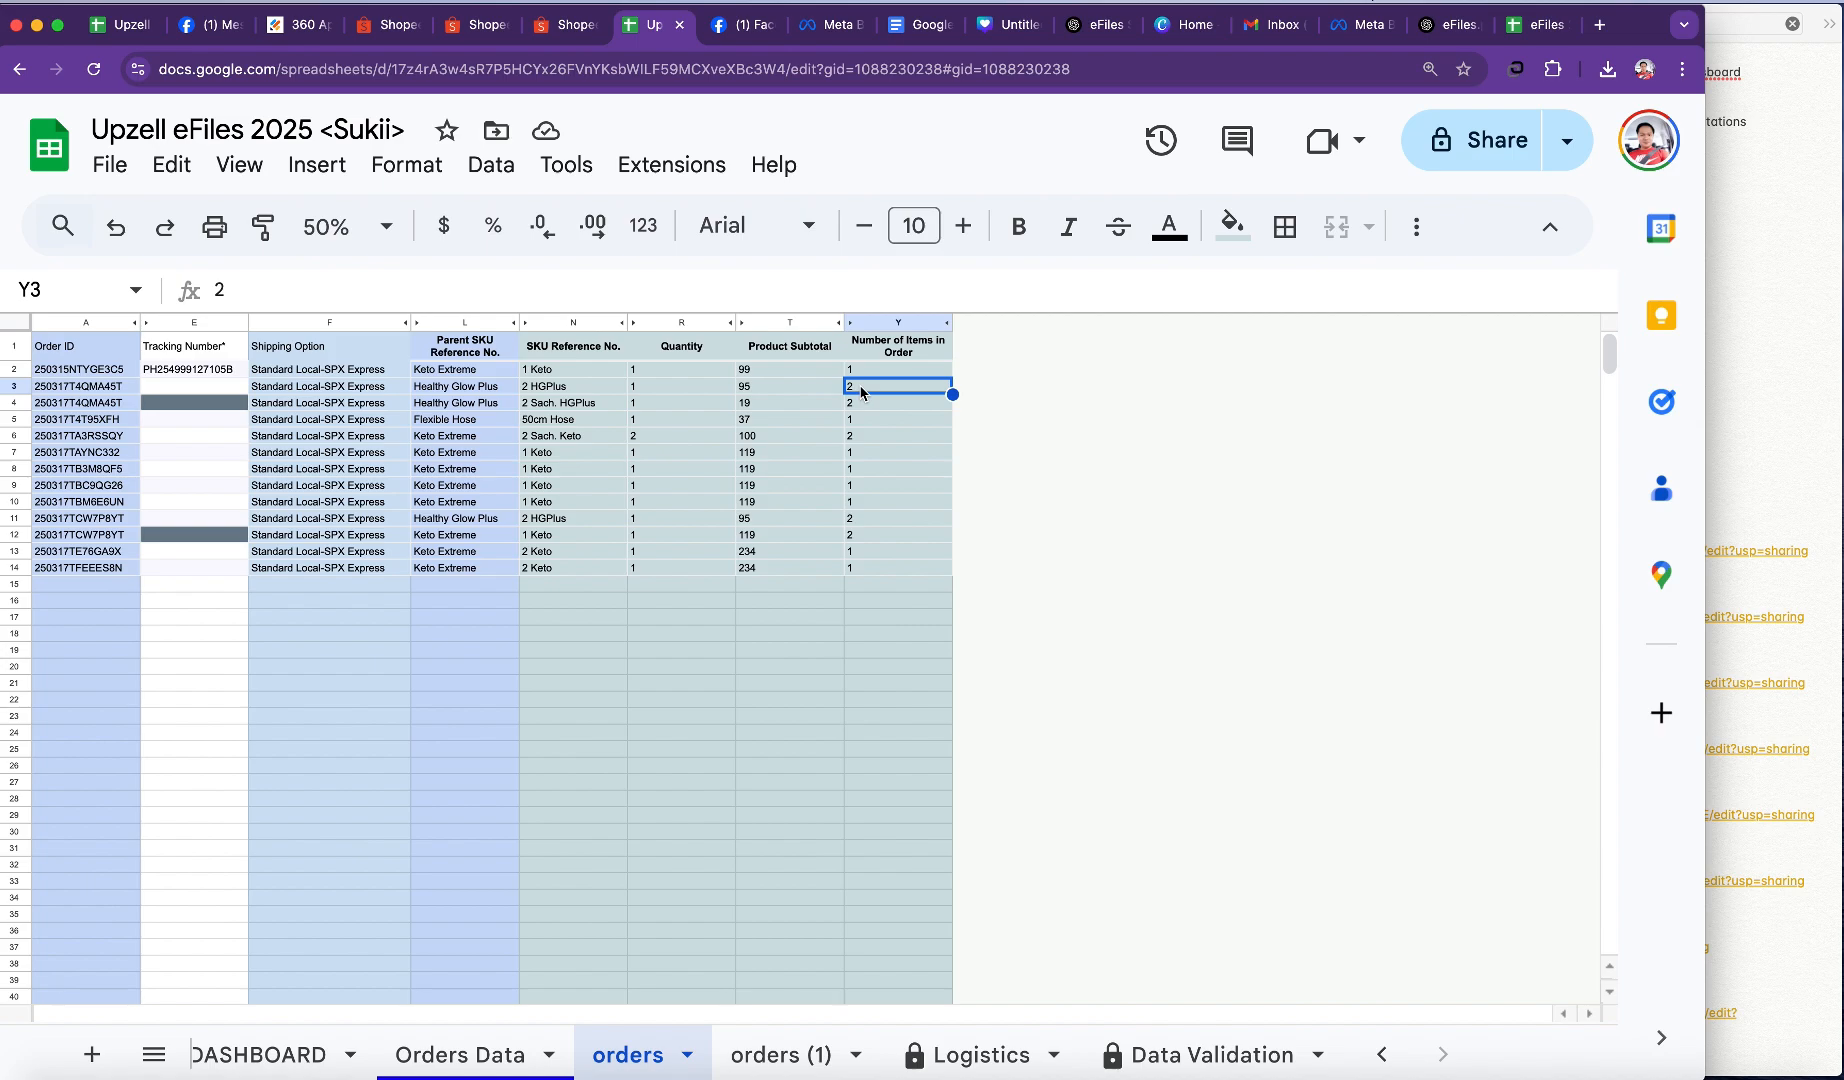
click(458, 1054)
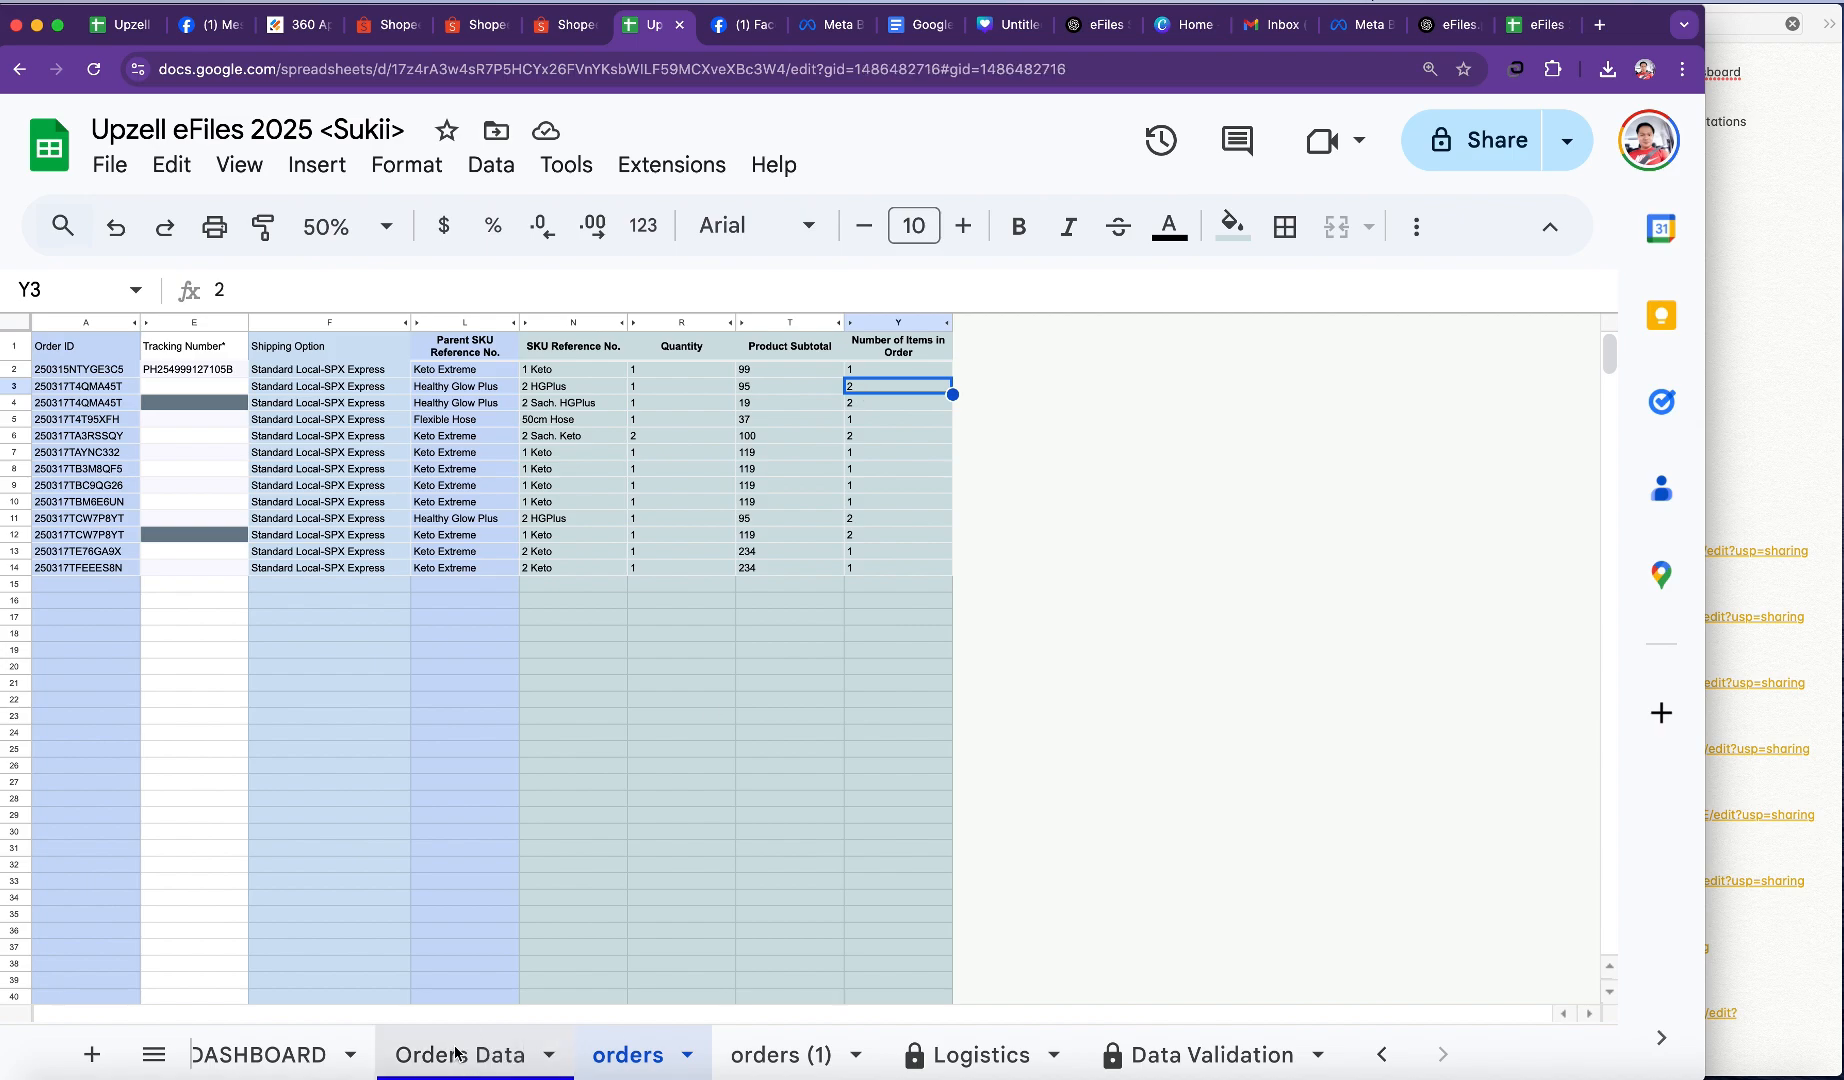
scroll(1307, 497, right, 5)
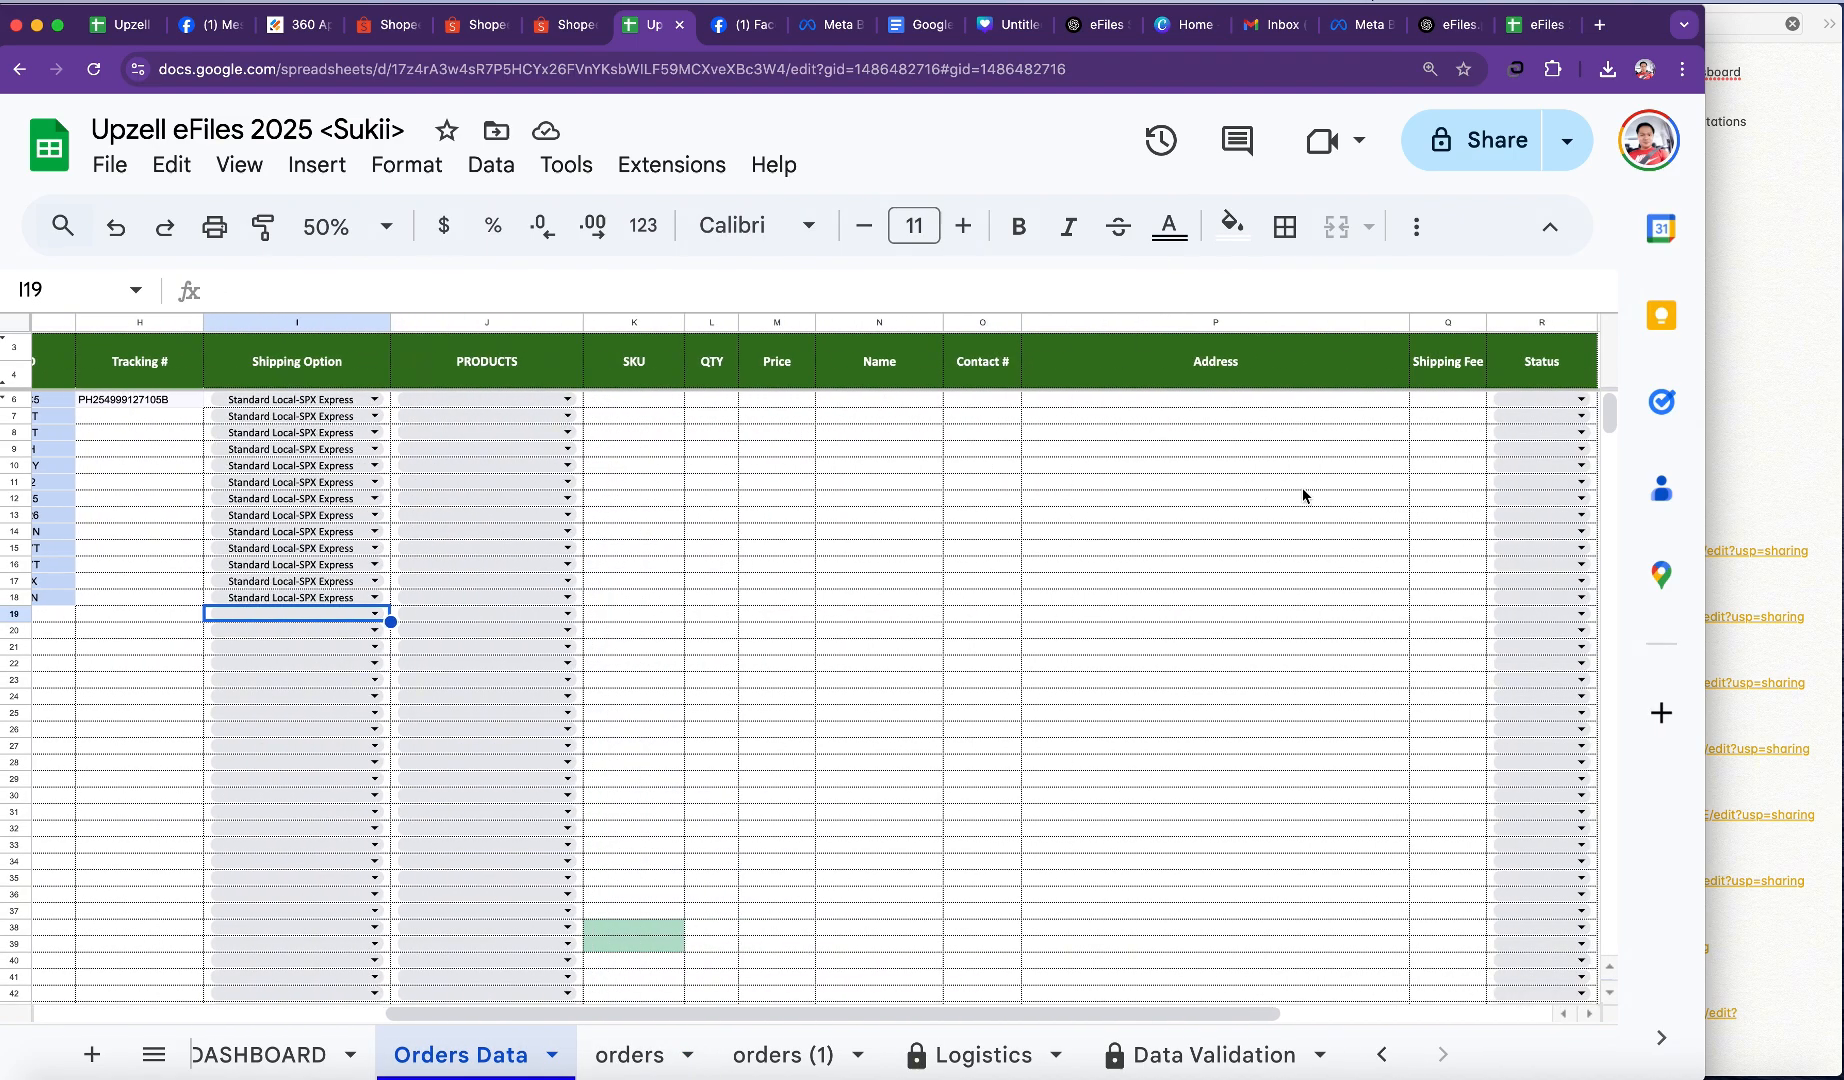
click(711, 402)
Step: Set the Number of Items in Order to 4 in cell Y6 of the orders sheet, for the 2 Sach. Keto order
click(632, 1050)
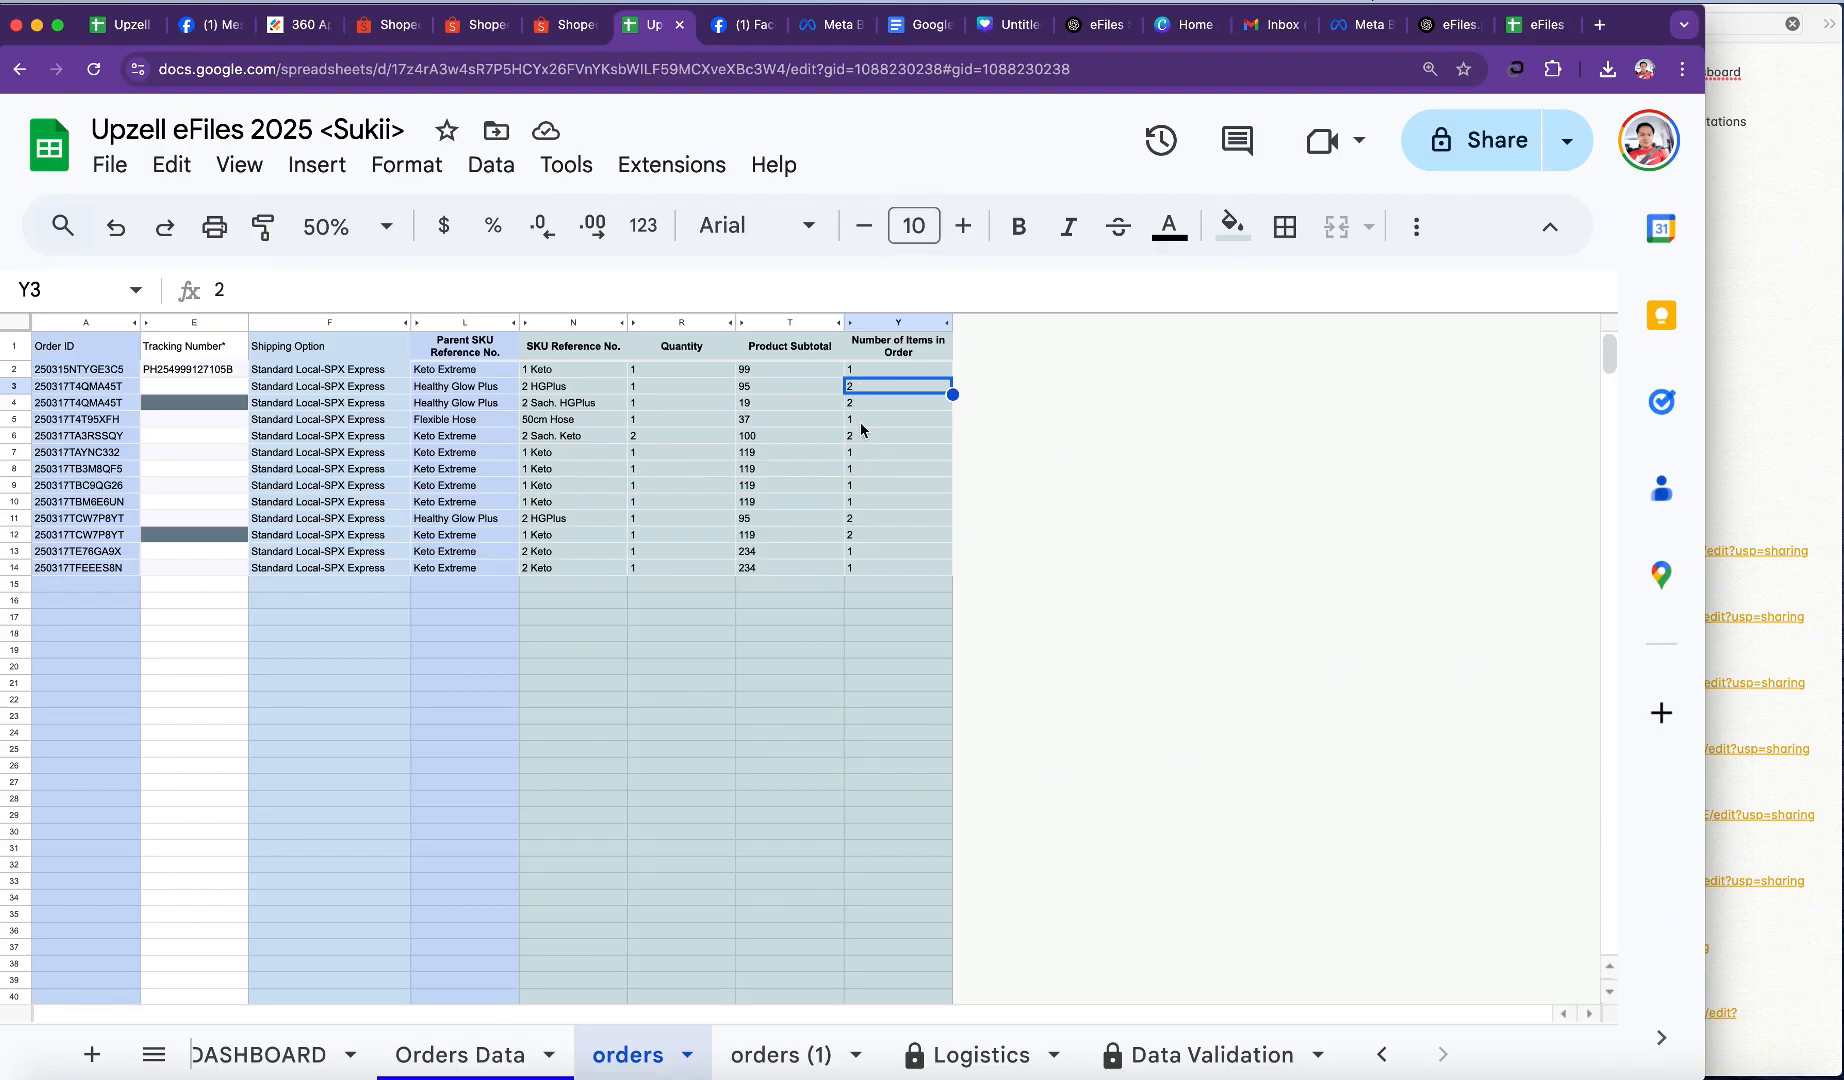
click(668, 437)
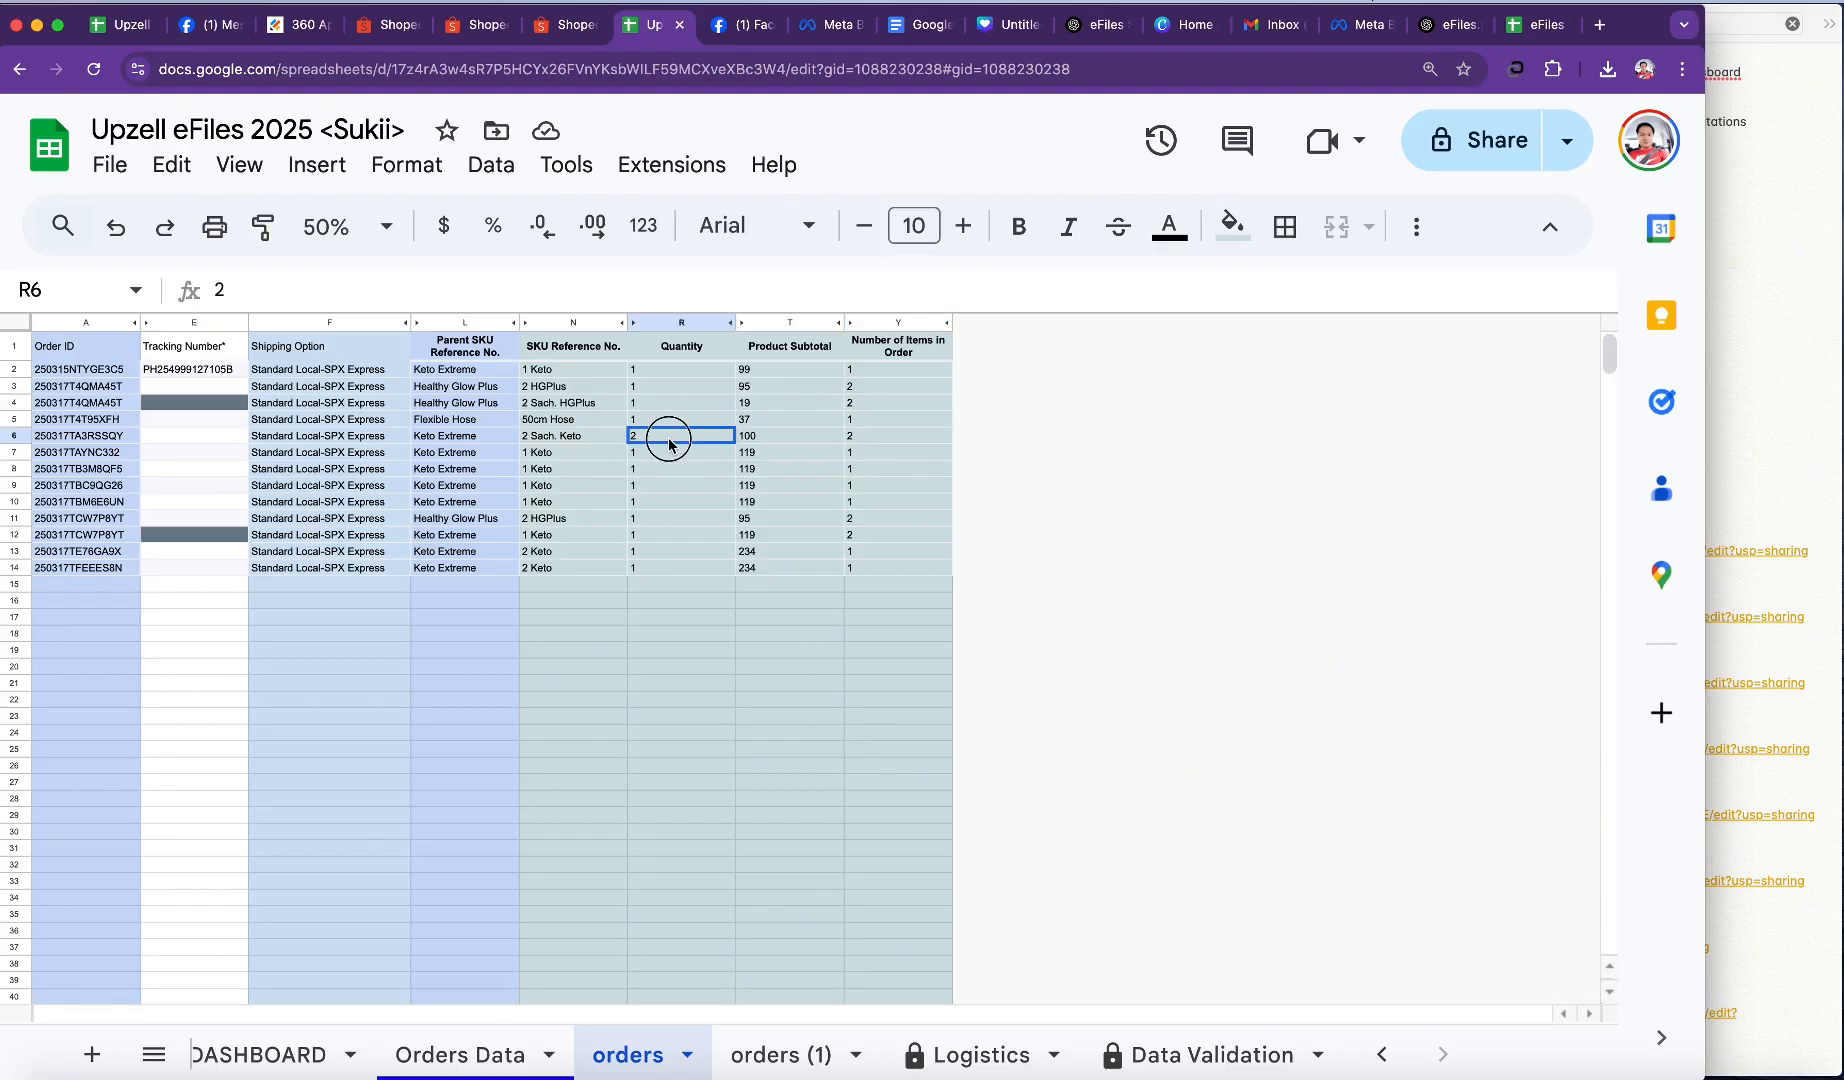
click(872, 438)
text(4)
click(875, 487)
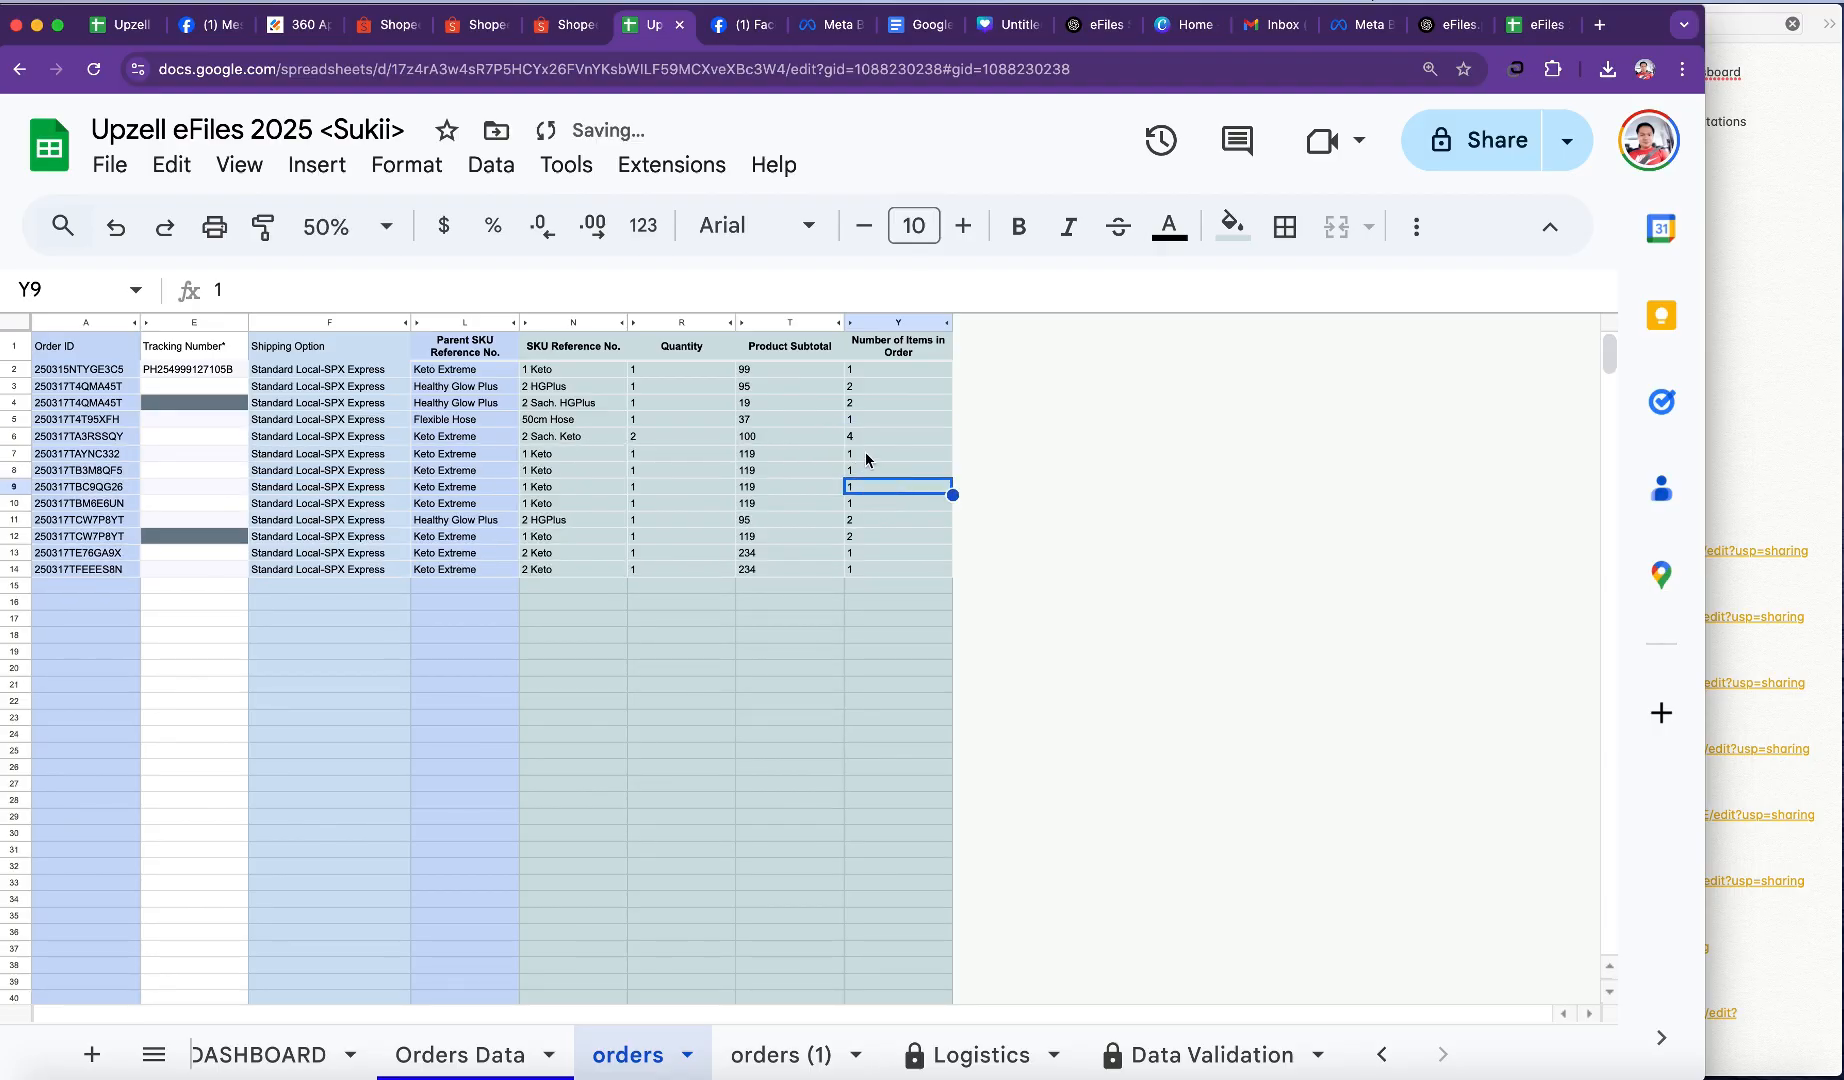
drag(866, 457, 869, 511)
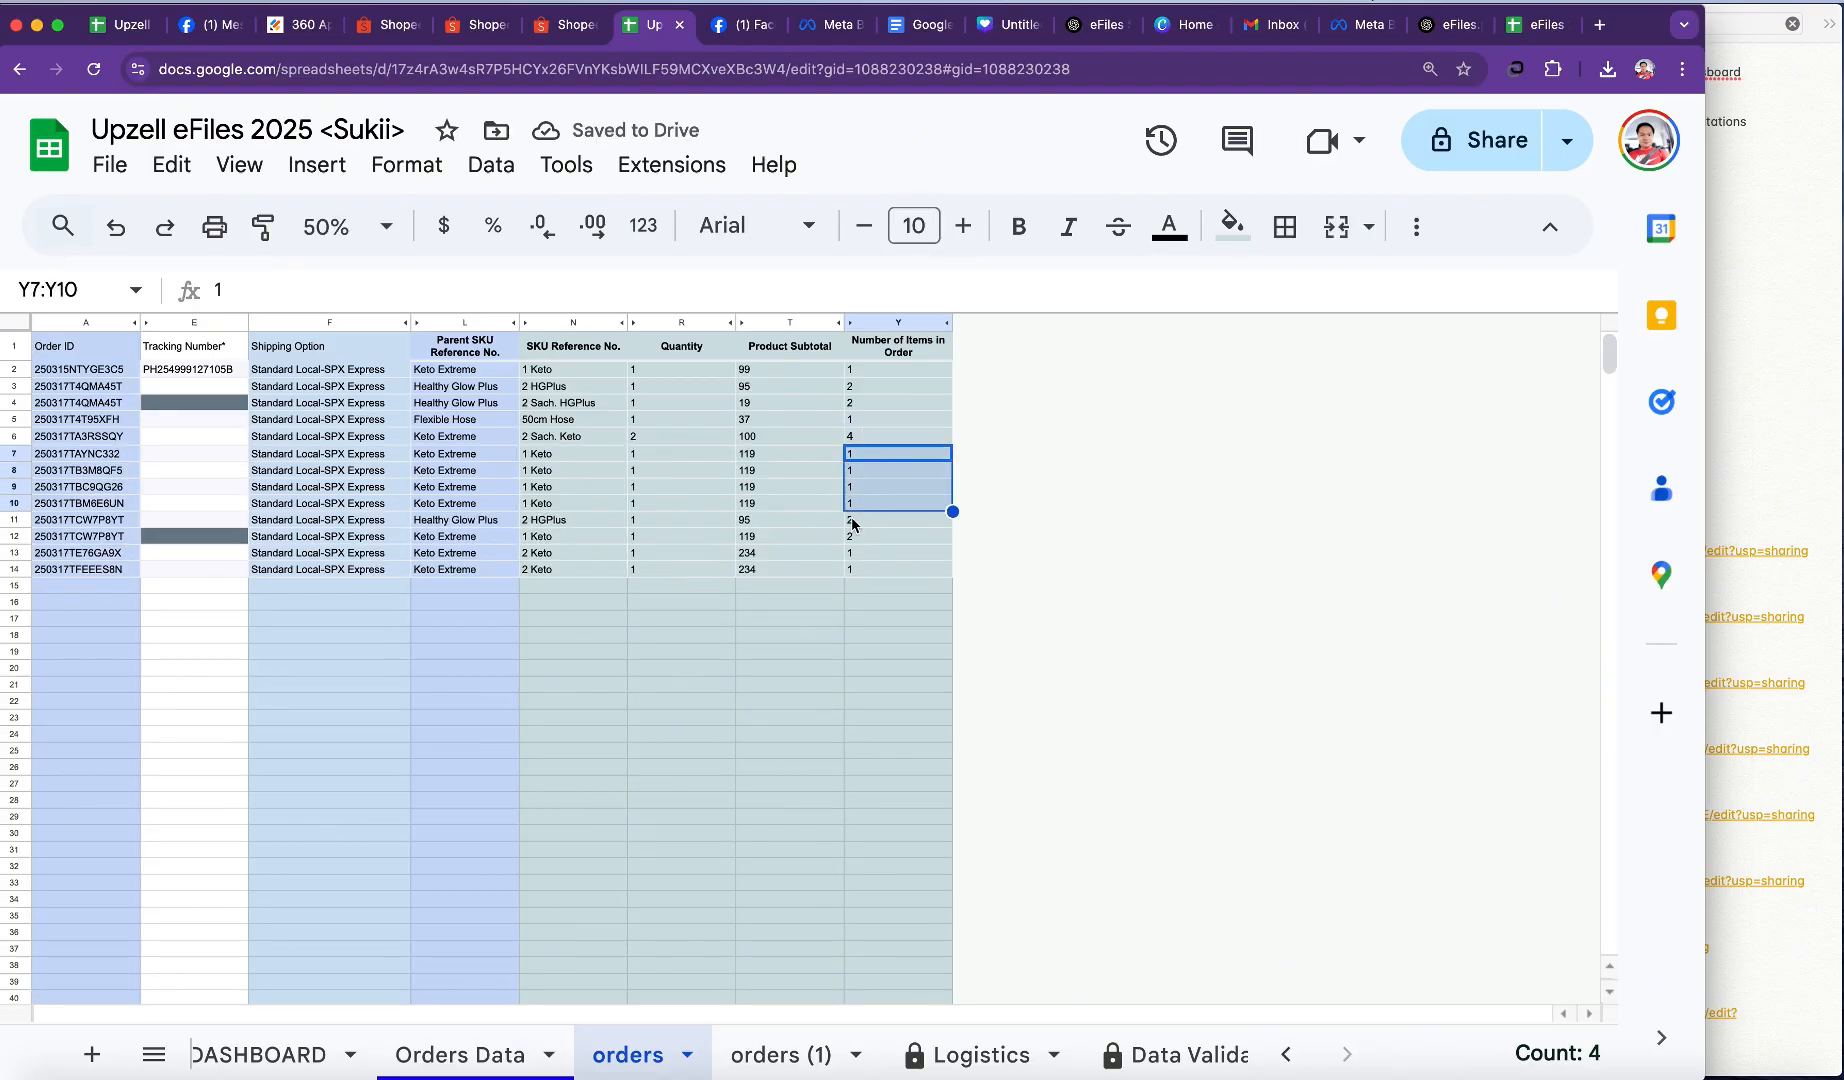
click(868, 604)
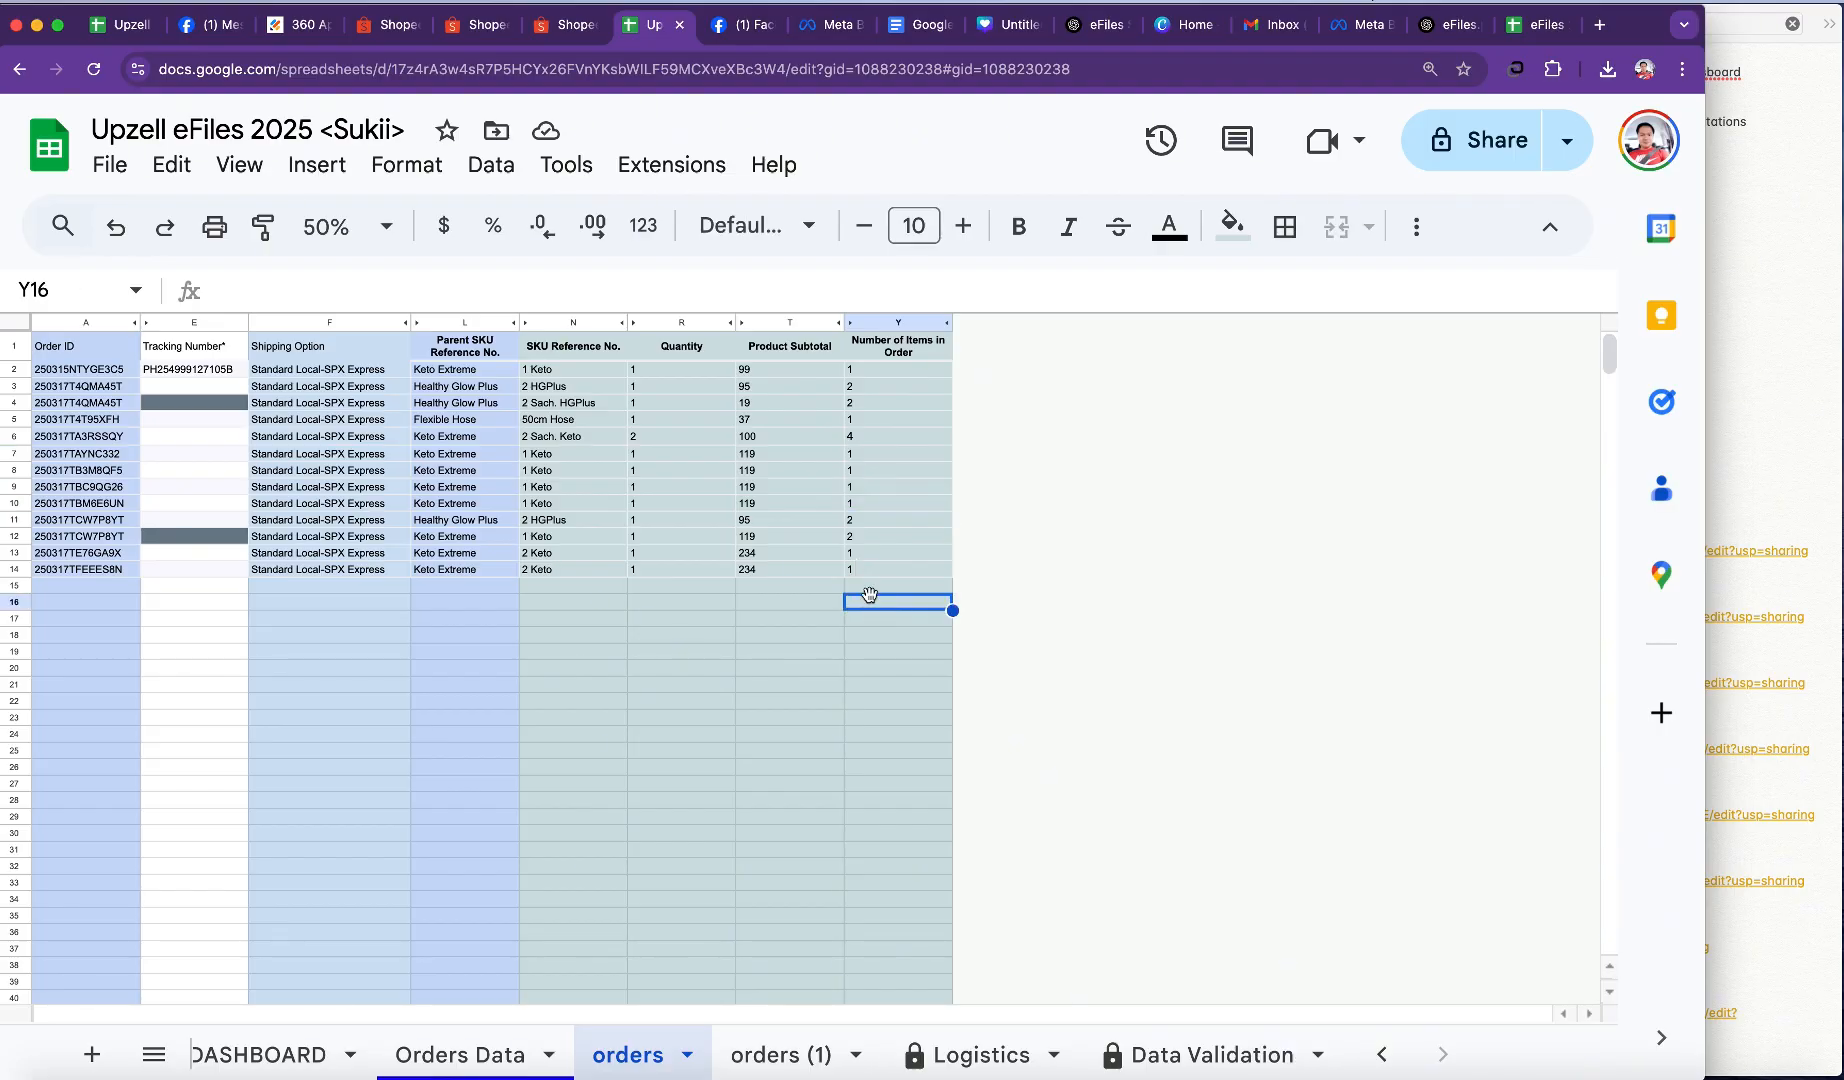
Step: Copy the Number of Items in Order values in Y2:Y14 of the orders sheet into the Orders Data QTY column, starting at L6
click(638, 370)
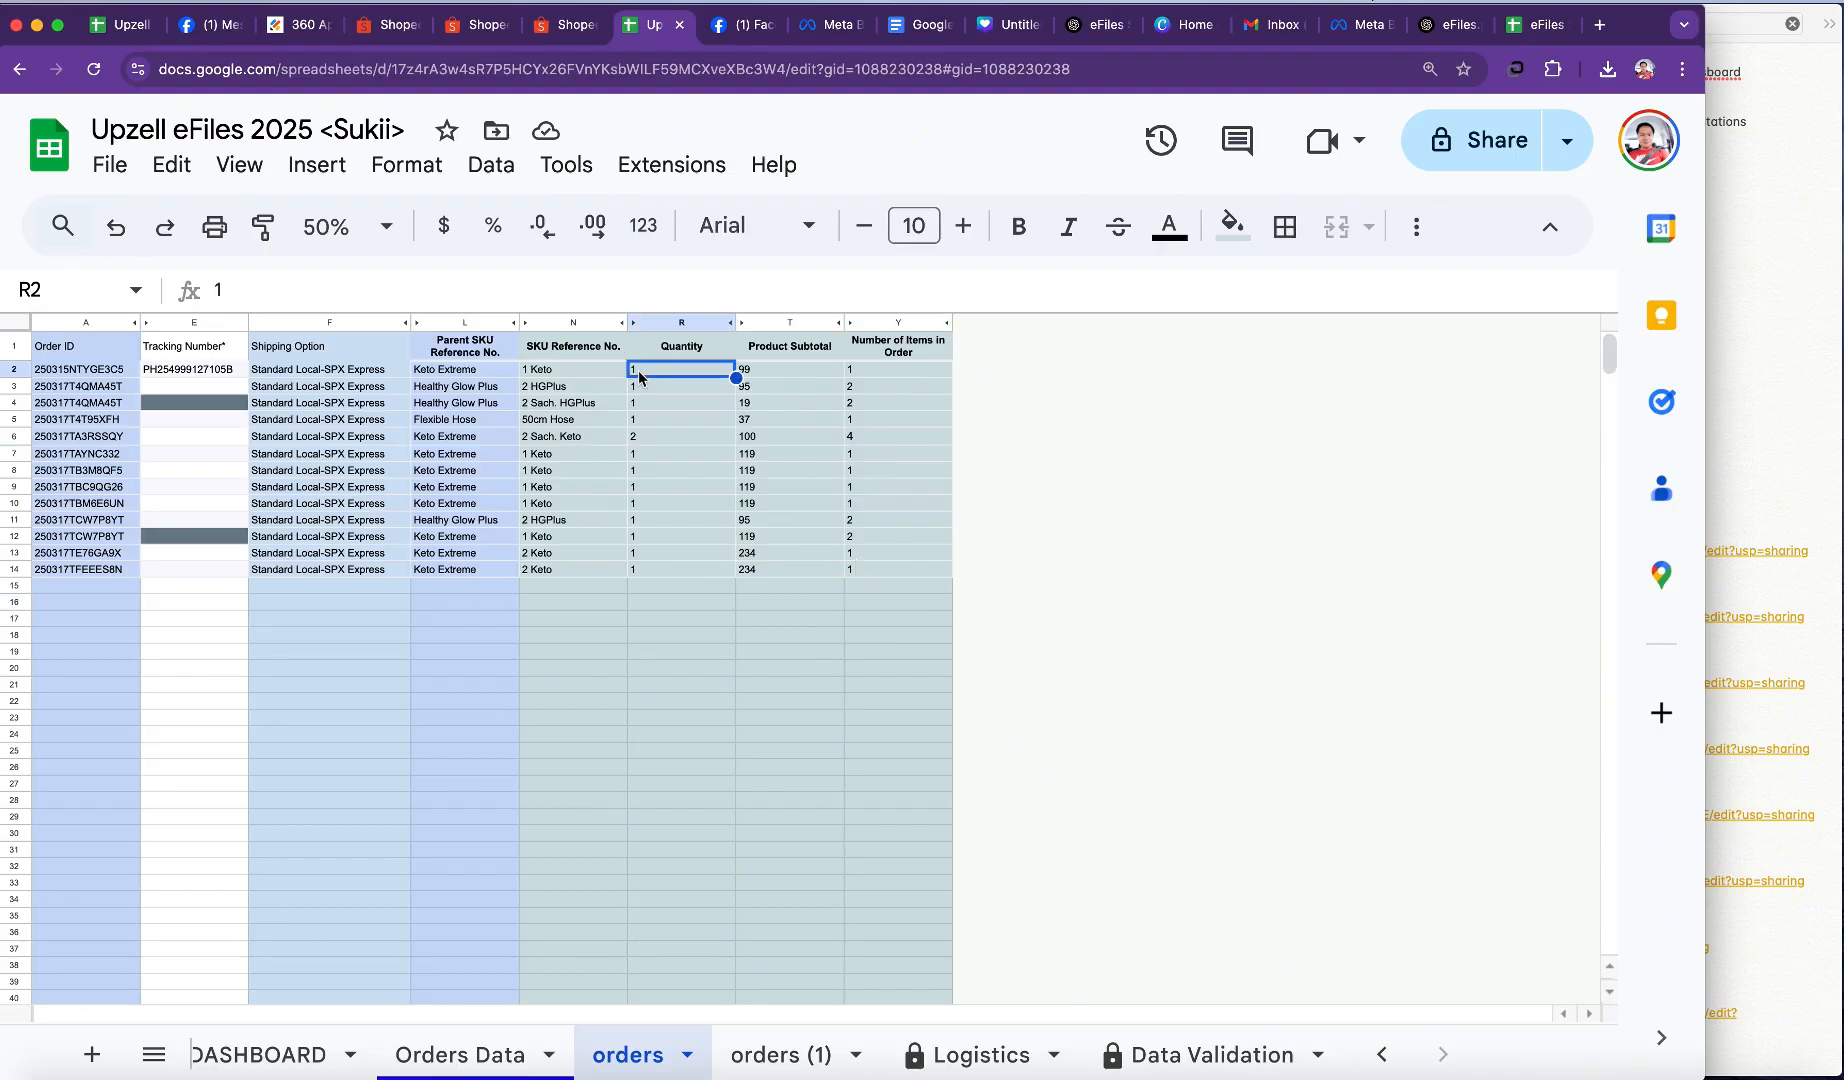
click(876, 372)
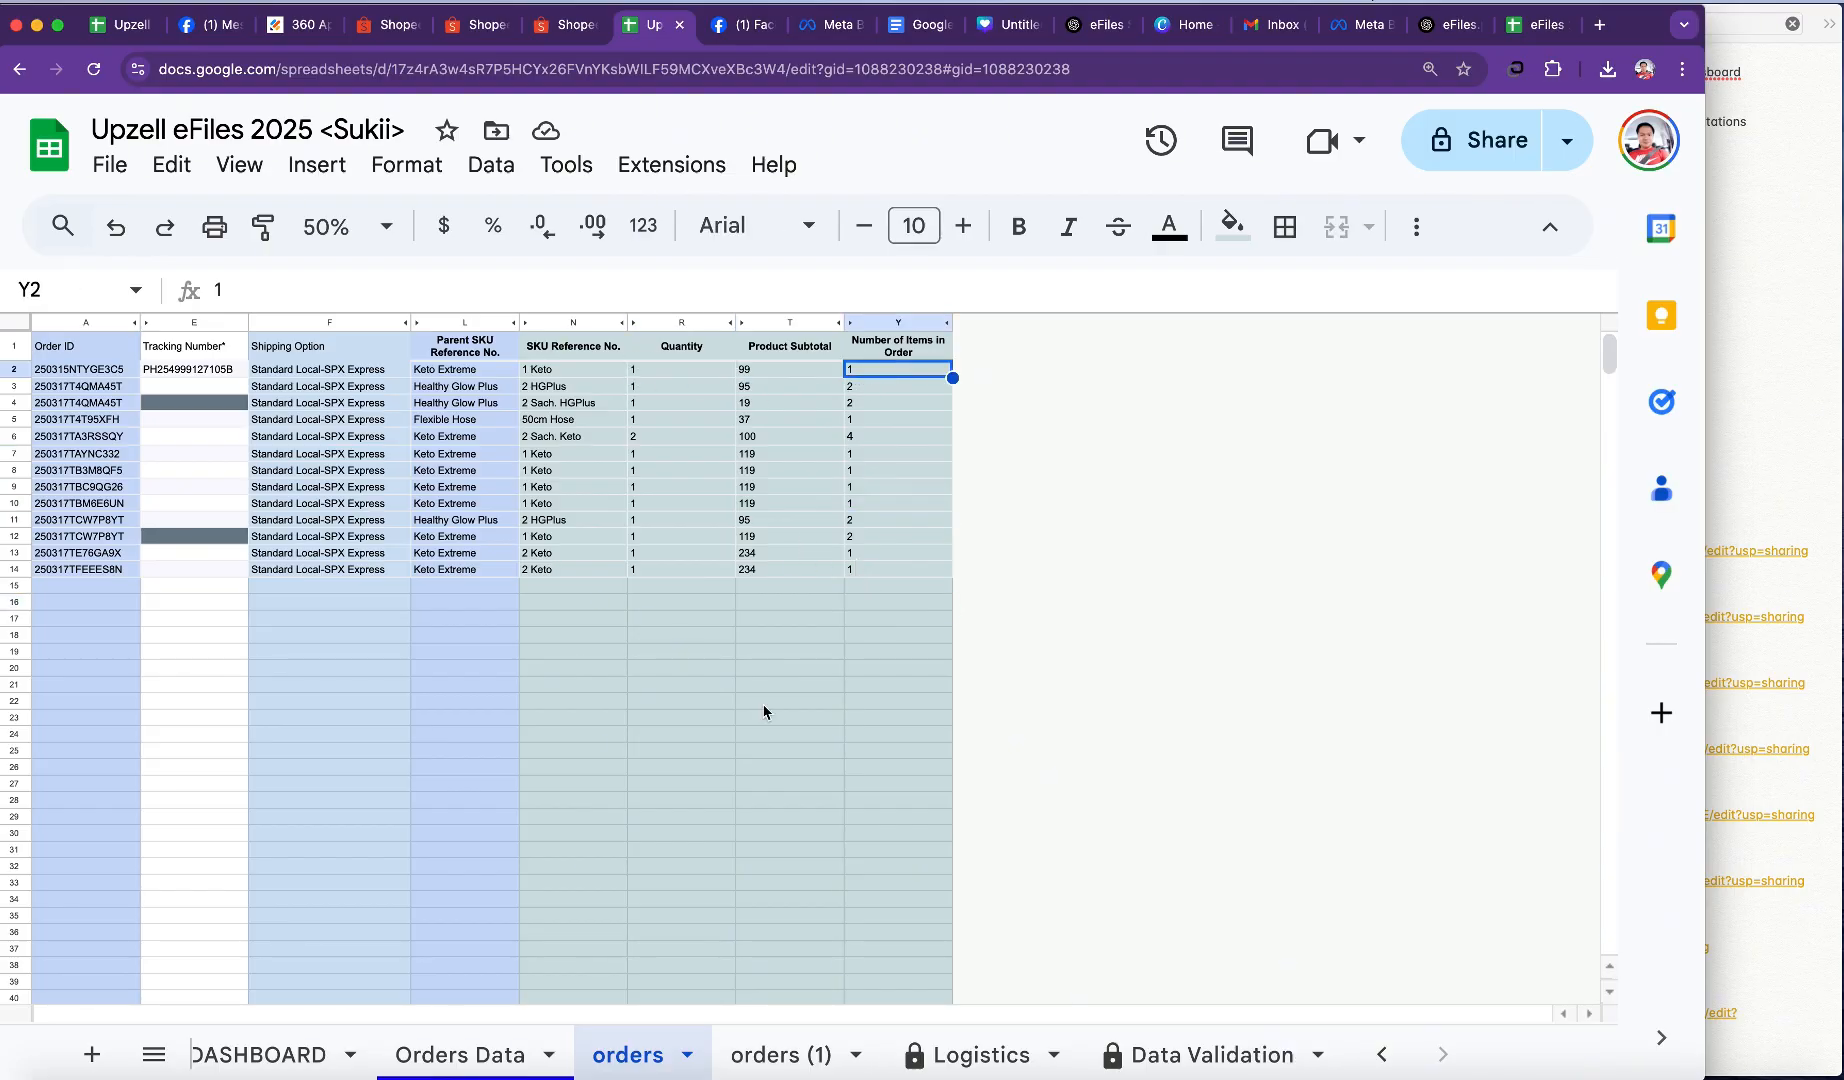
click(800, 701)
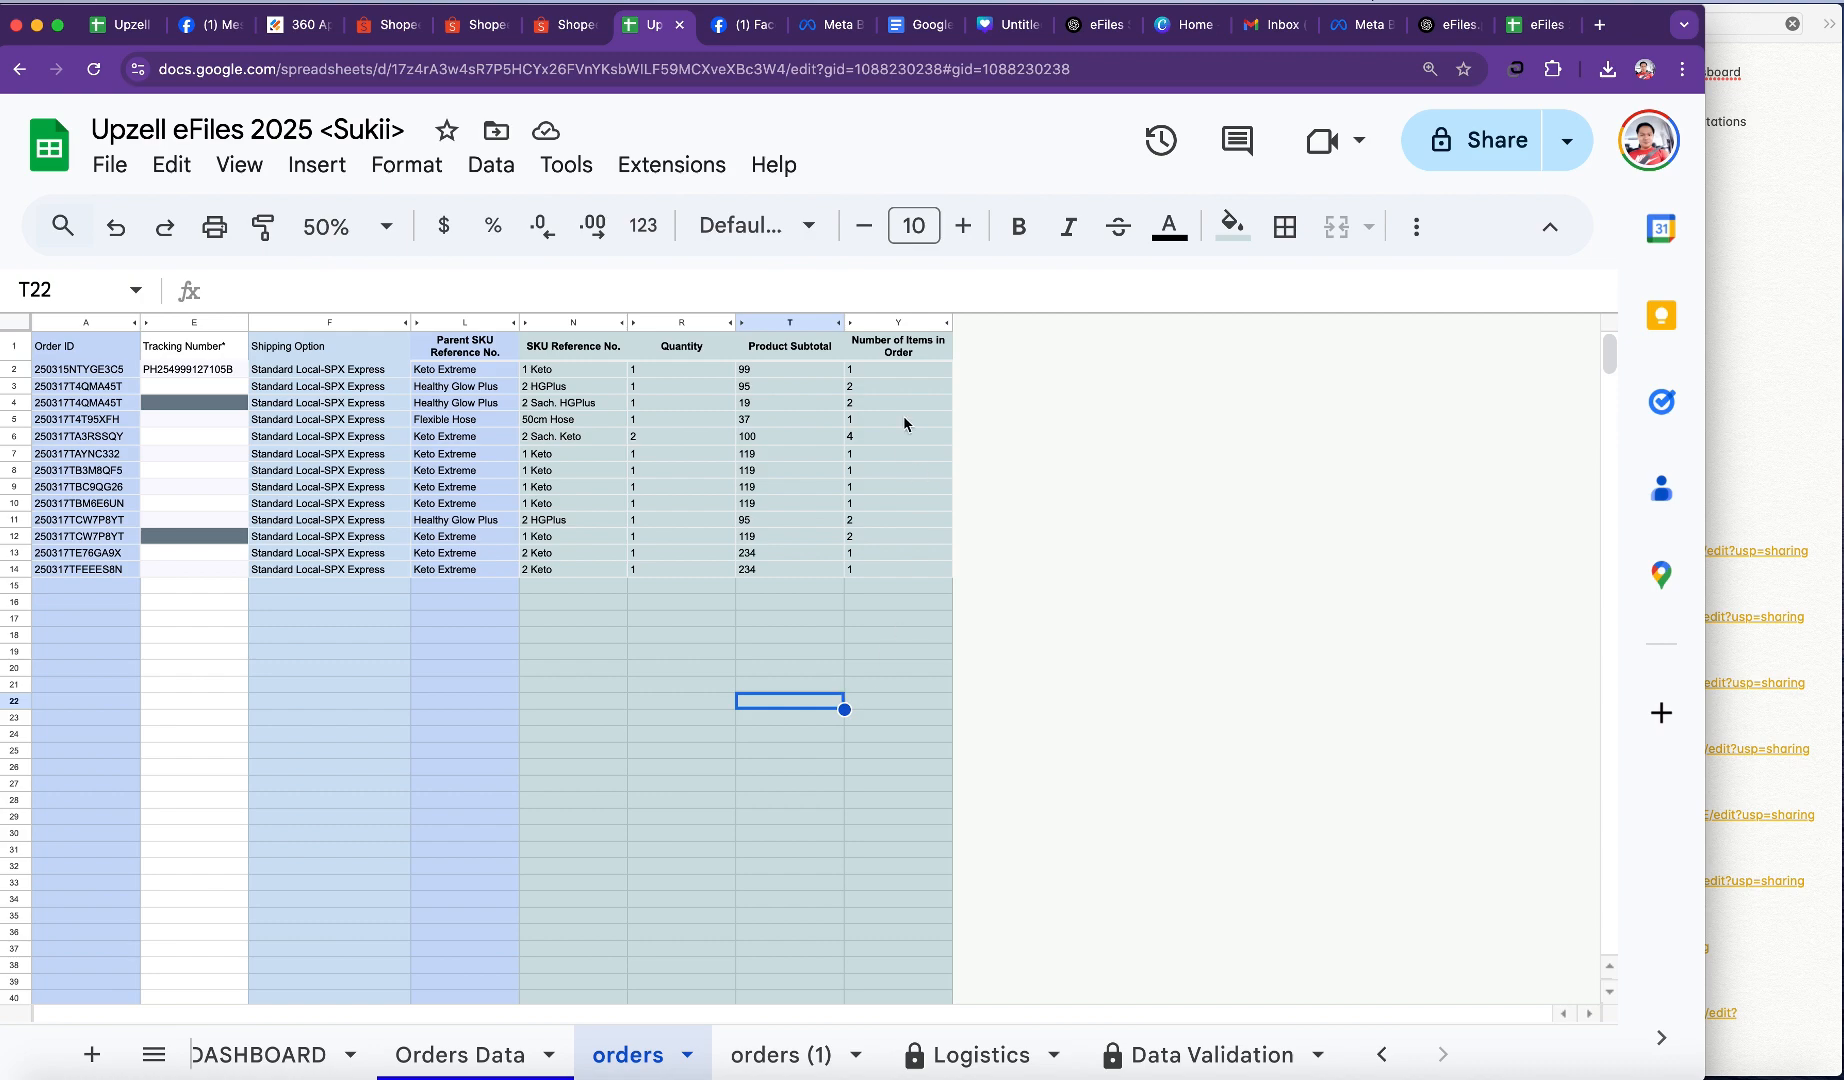
drag(864, 376, 858, 572)
key(ctrl+c)
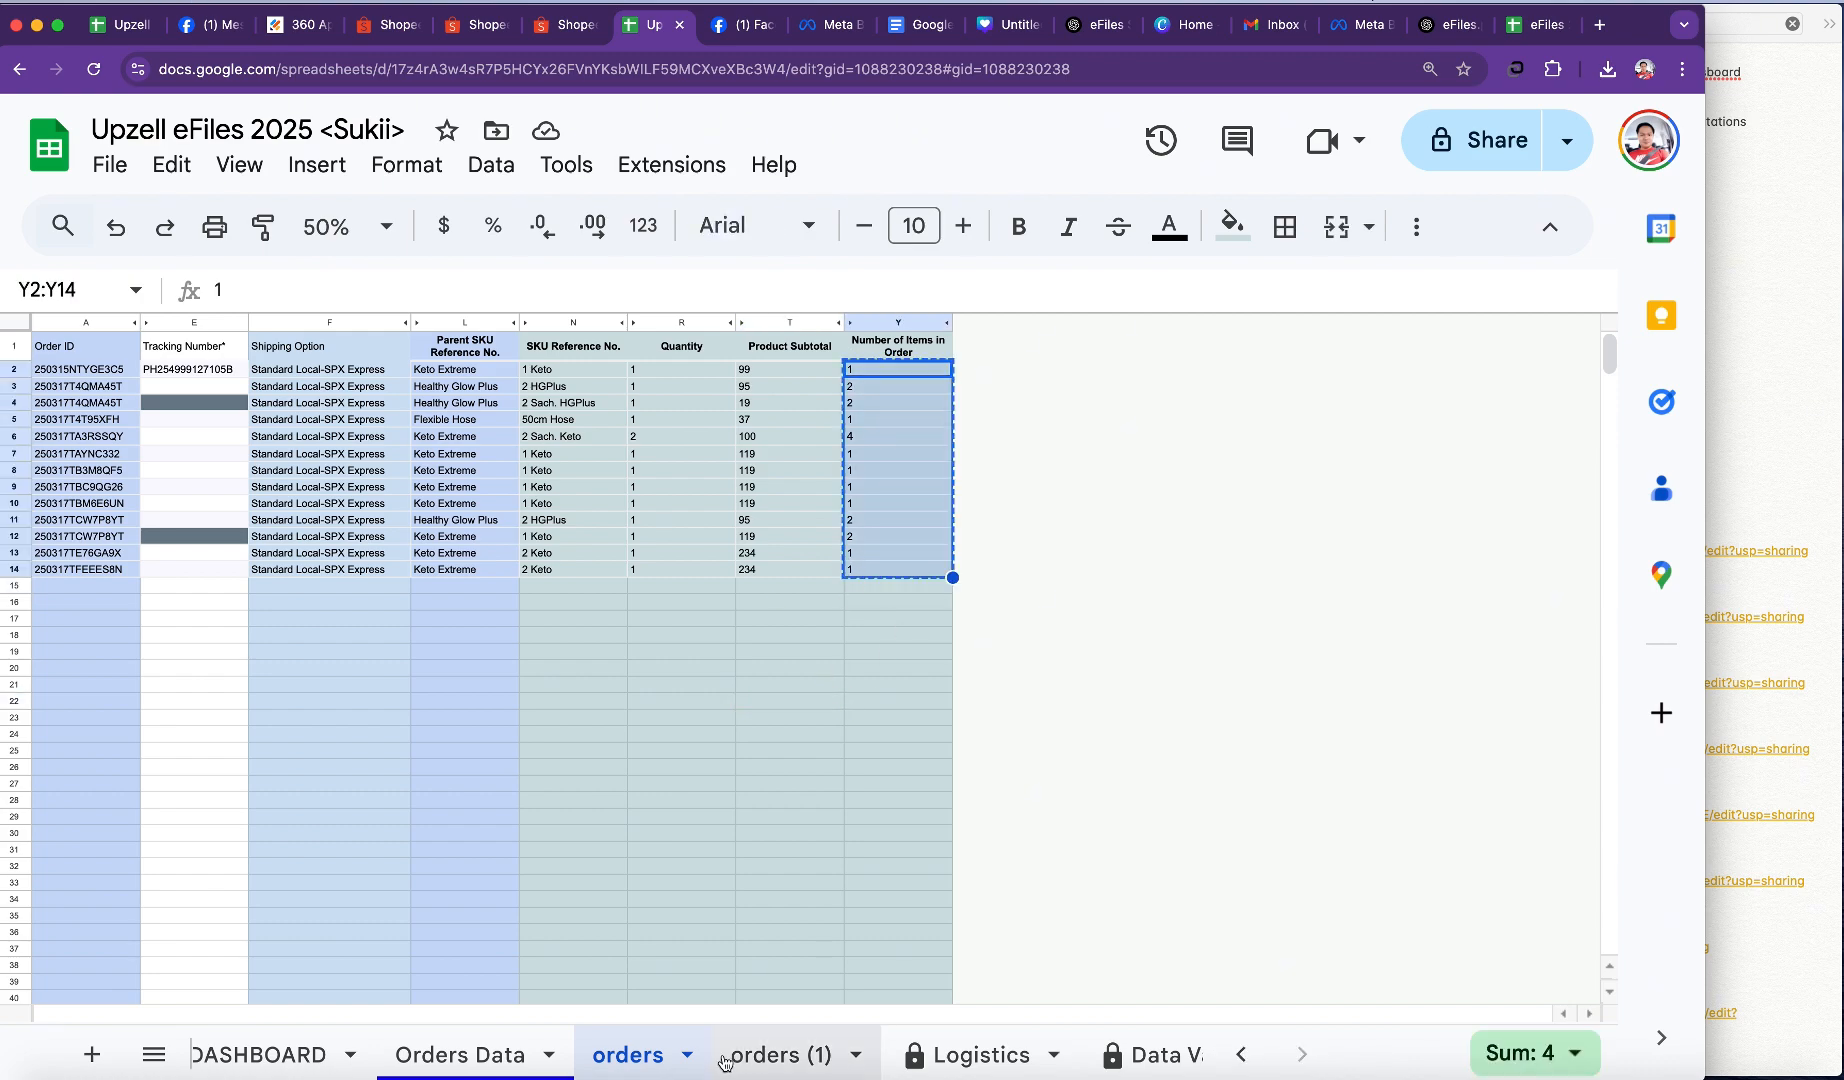
click(480, 1058)
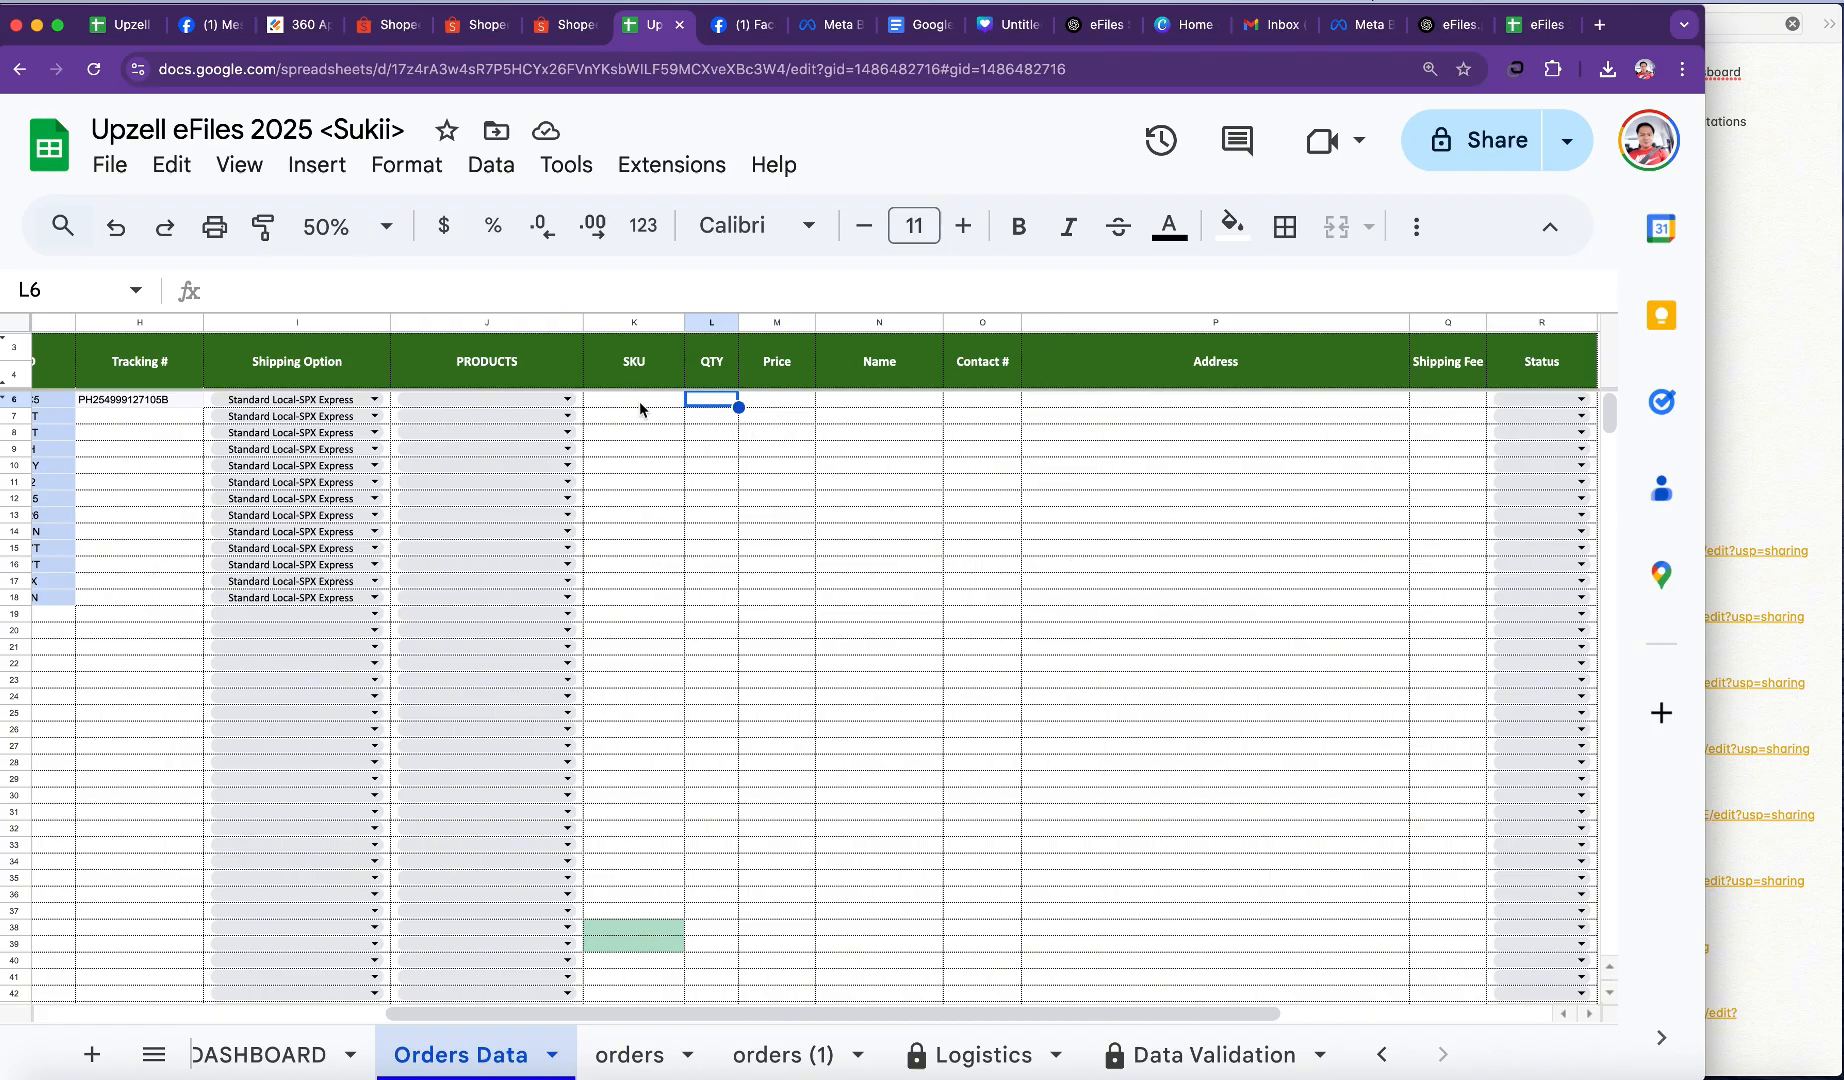
click(716, 405)
key(ctrl+v)
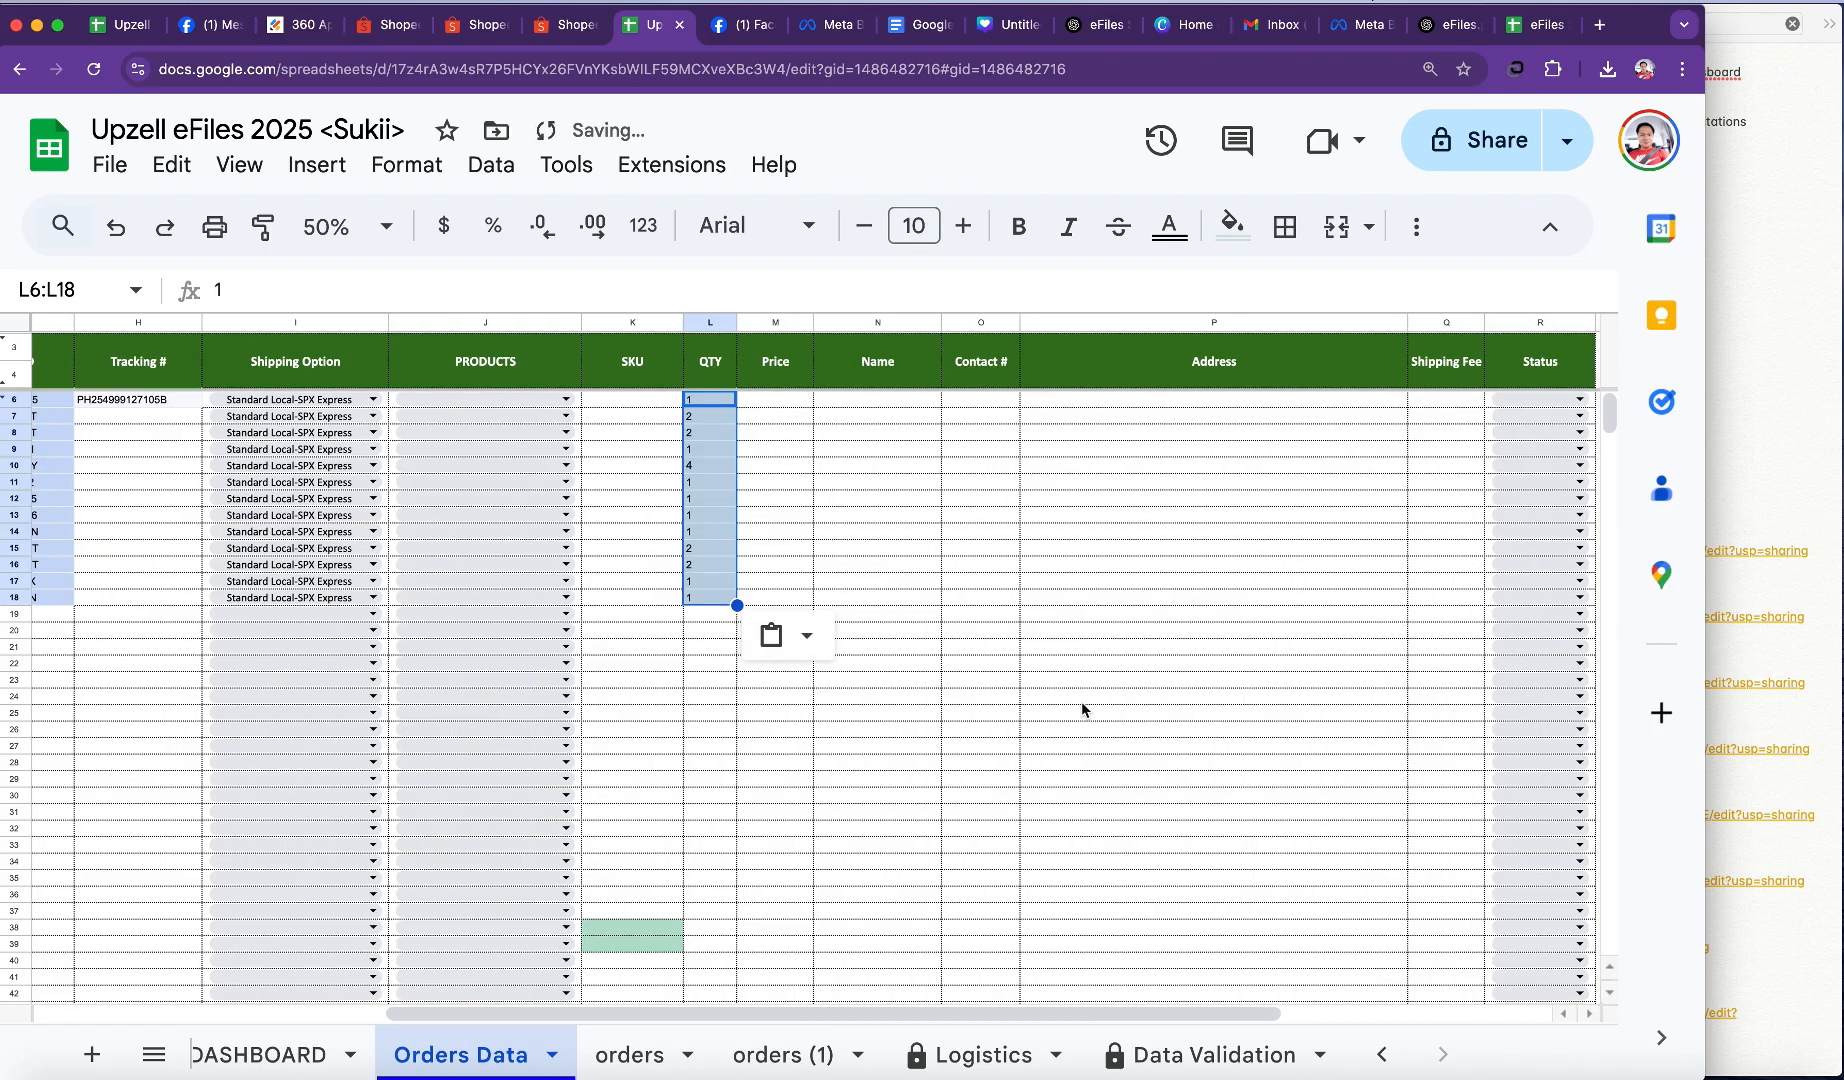
Step: Copy the Product Subtotal values in T2:T14 of the orders sheet into the Orders Data Price column, starting at M6
click(910, 795)
click(622, 1058)
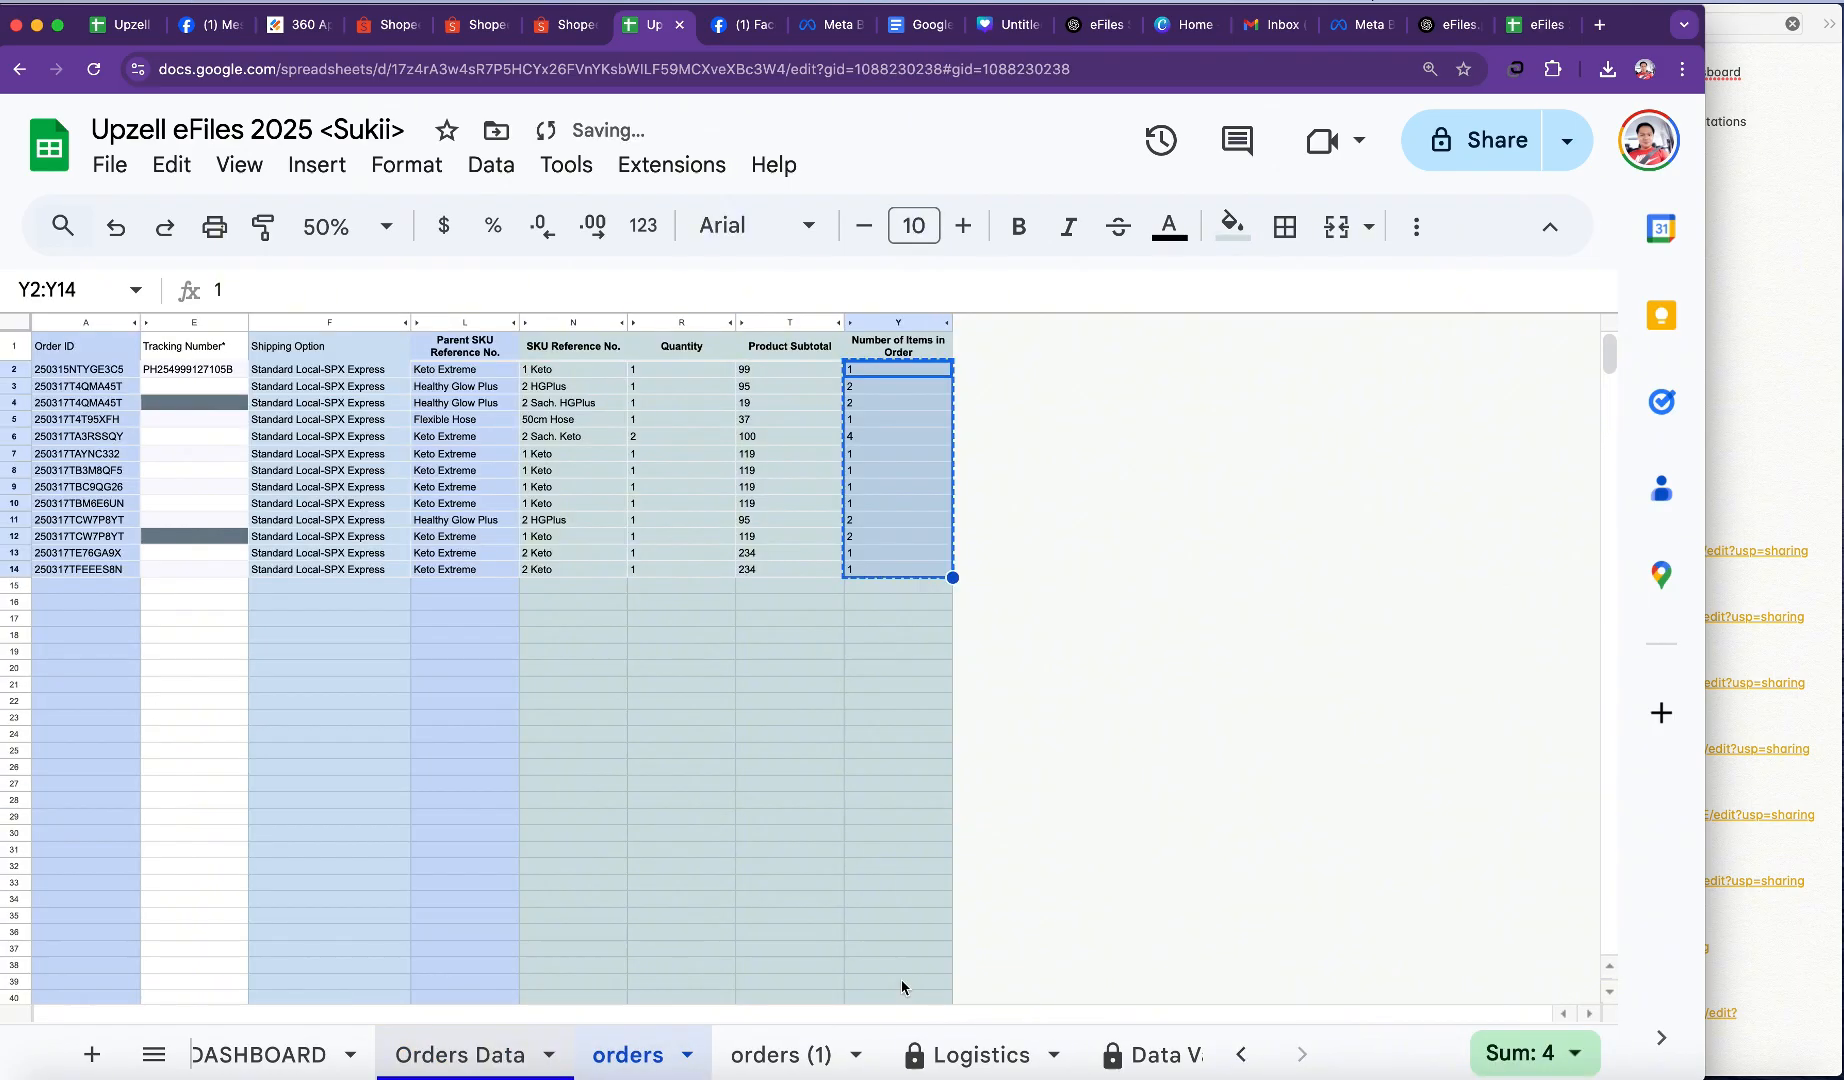
drag(758, 376, 753, 572)
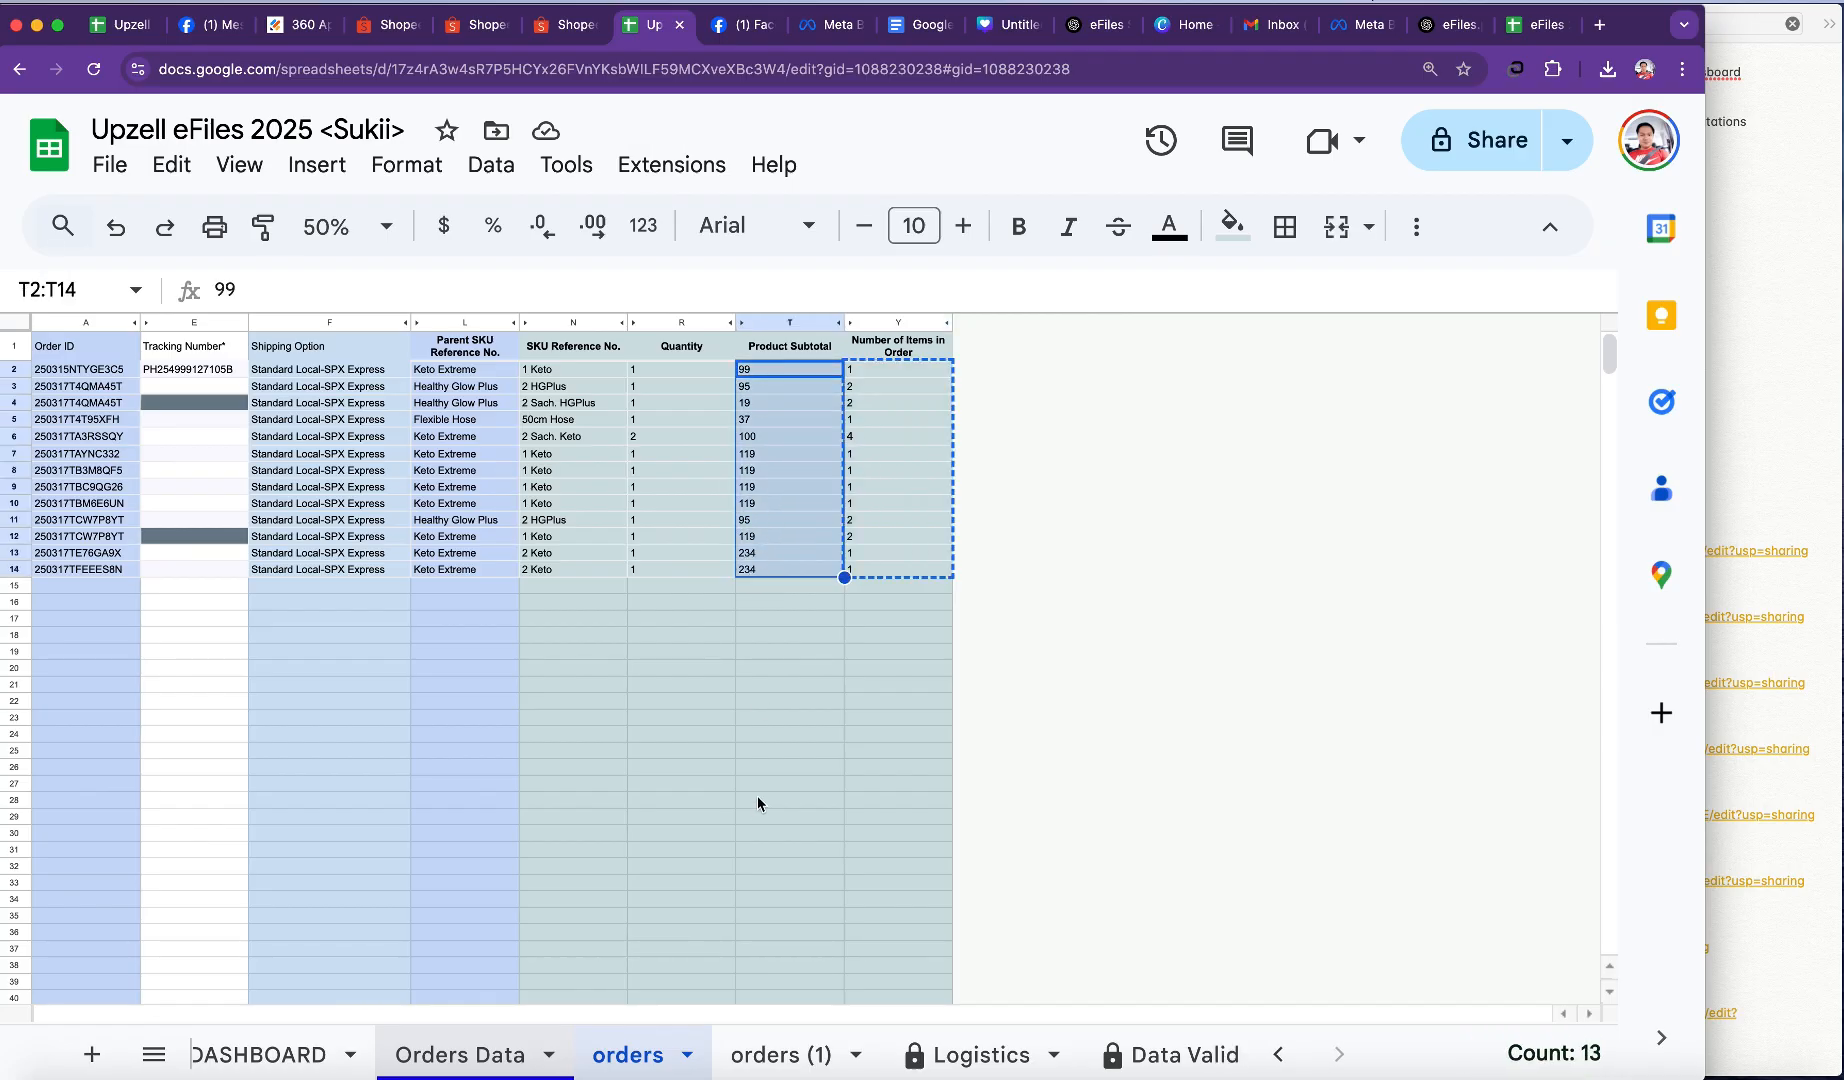
key(ctrl+c)
click(486, 1054)
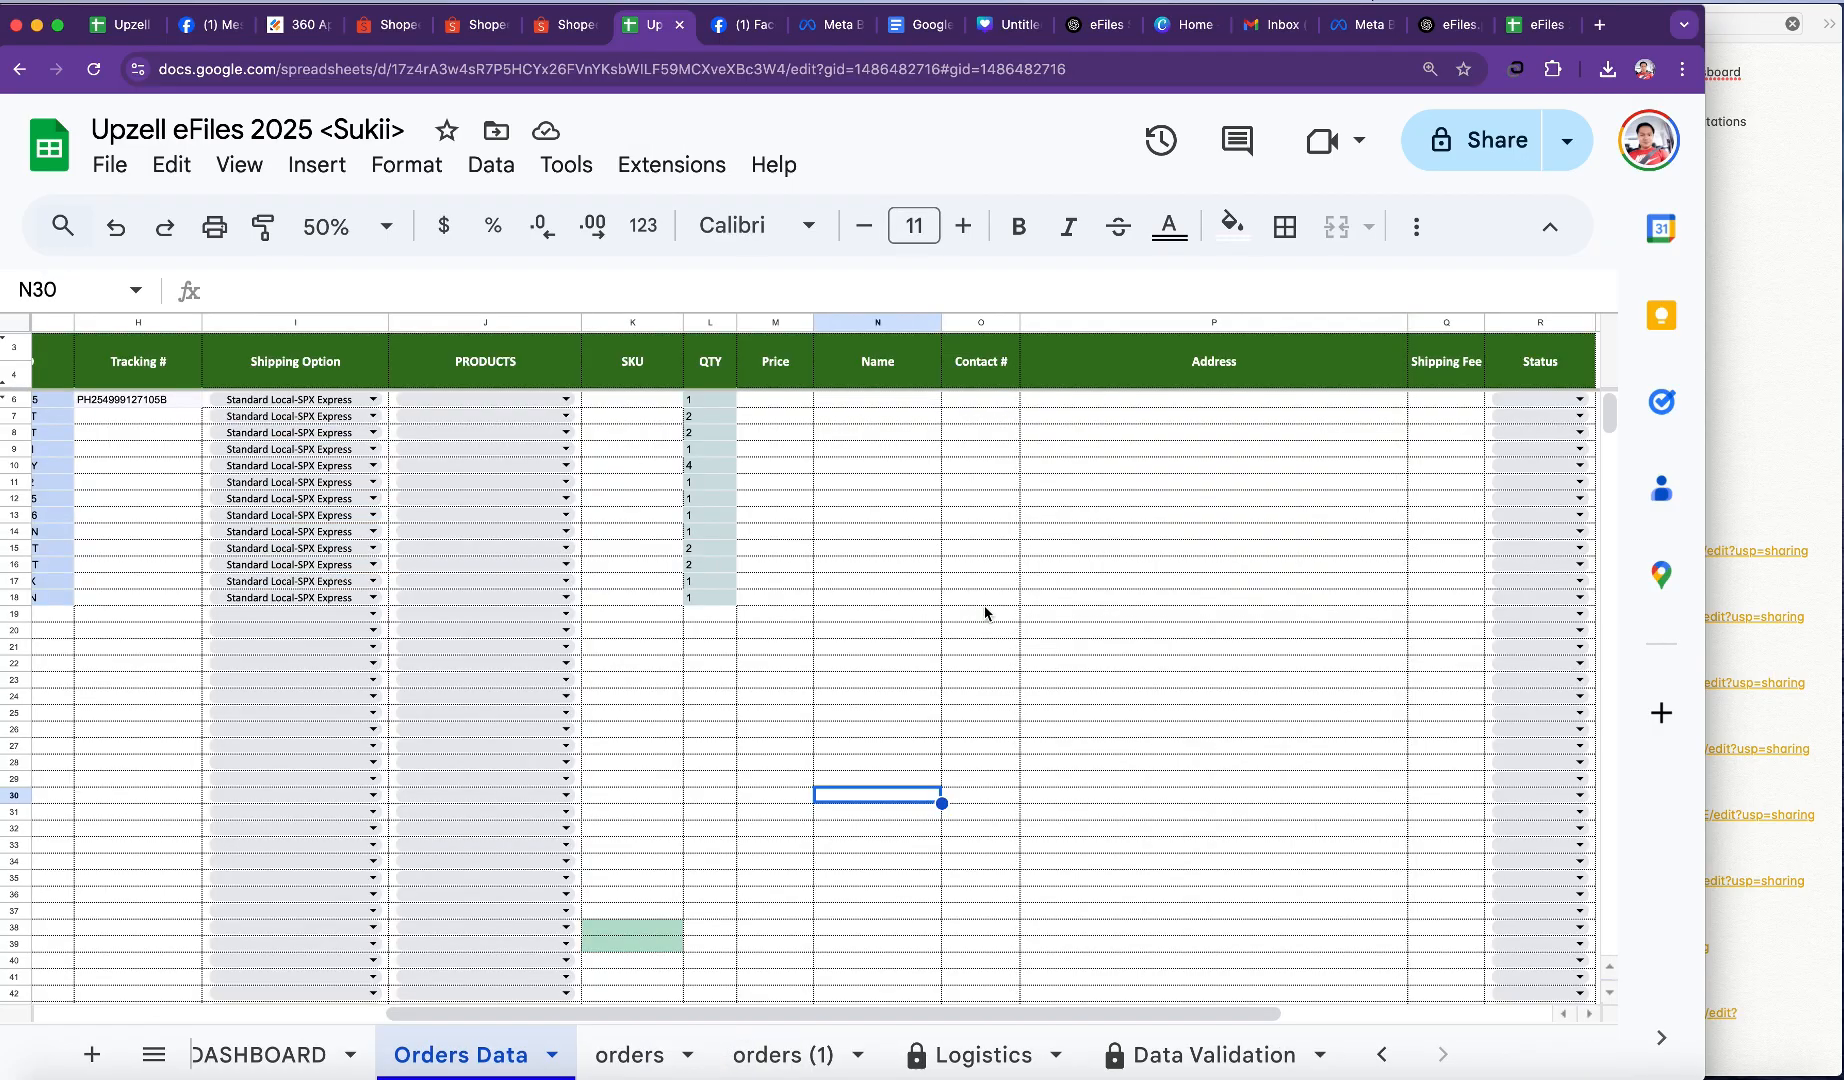
scroll(1082, 556, right, 5)
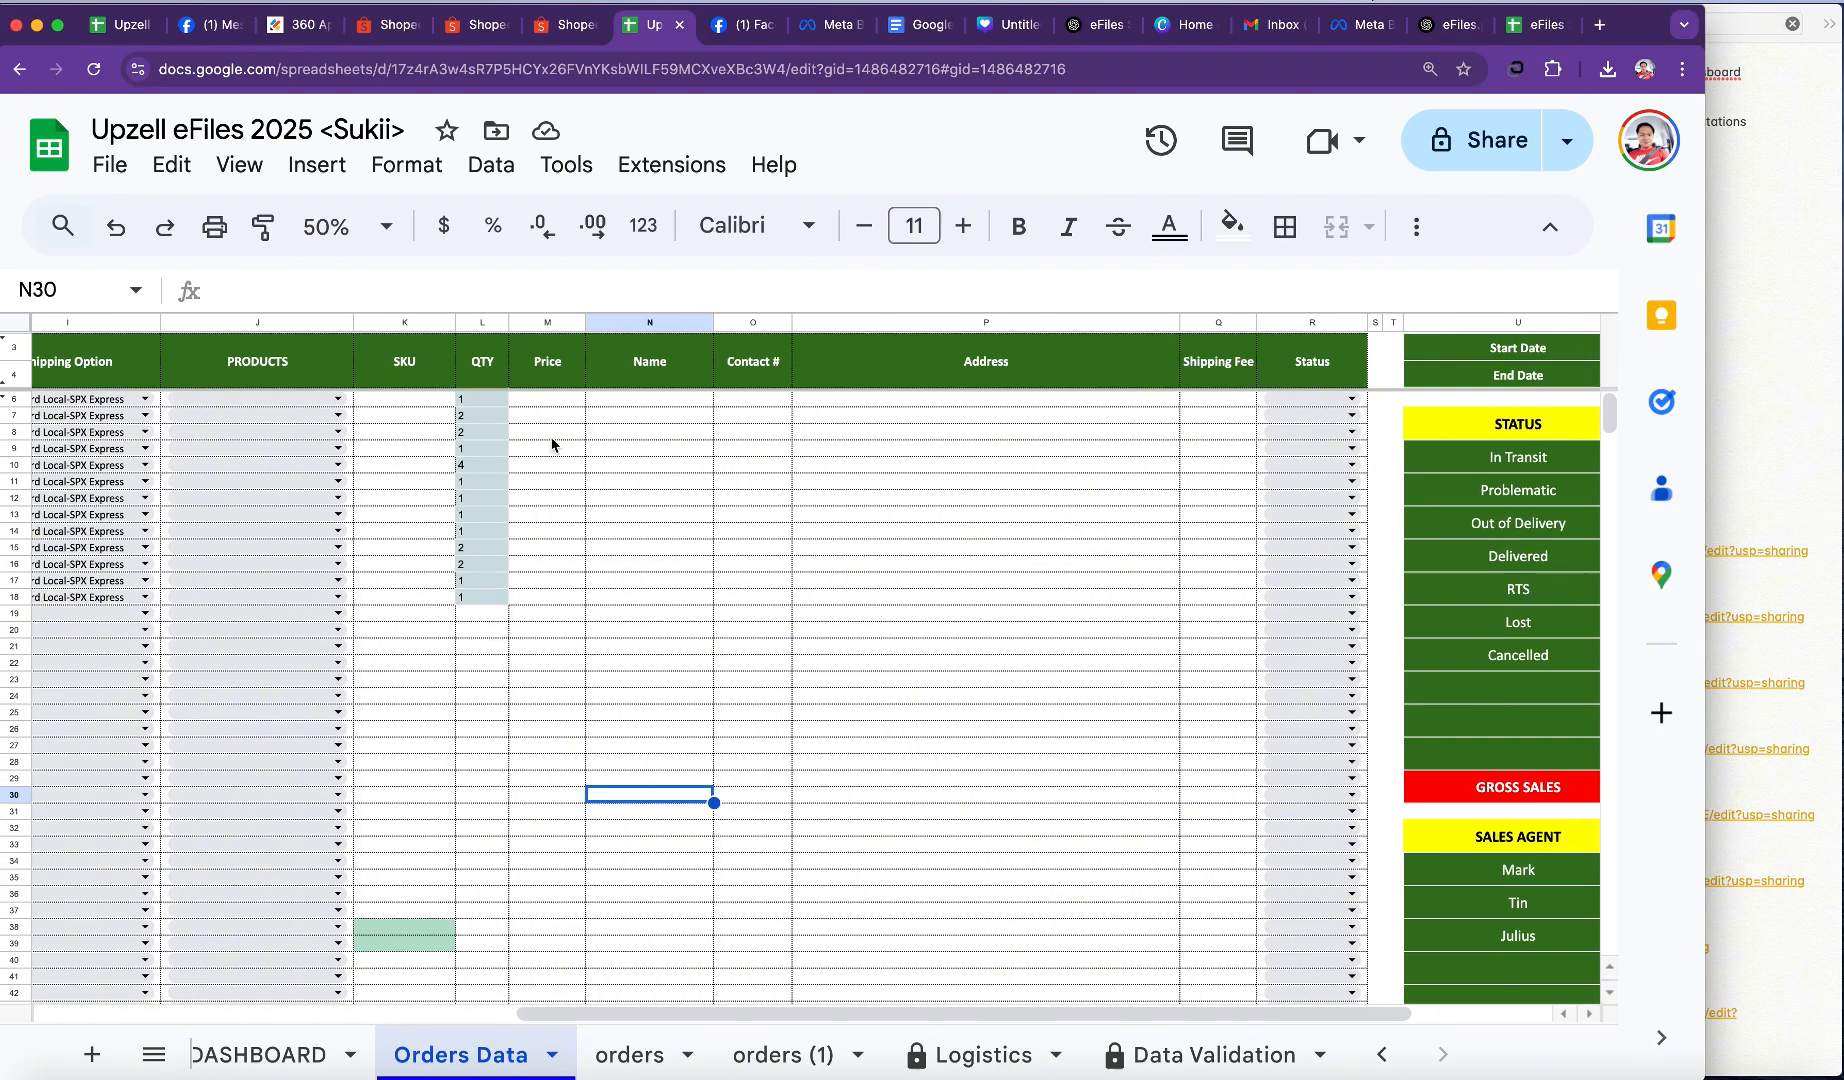
click(547, 399)
key(ctrl+v)
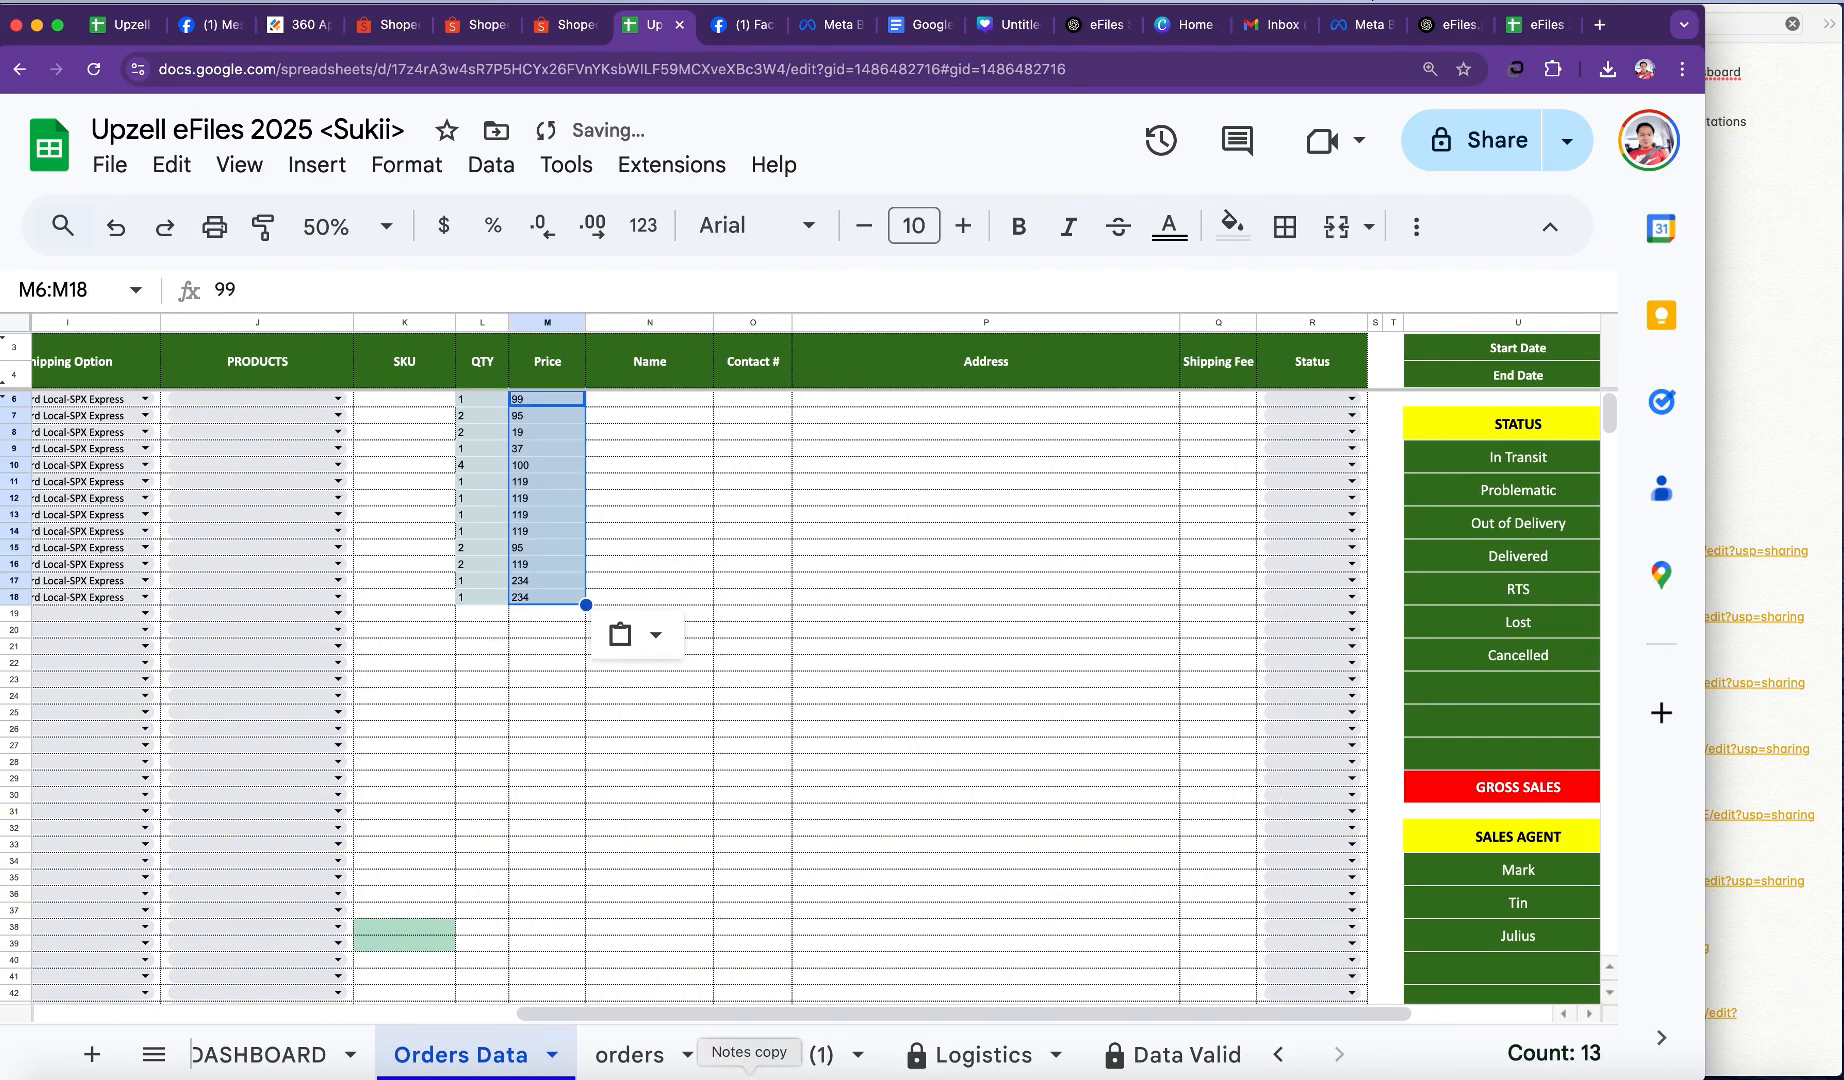
Step: Try to replace SKU Reference No. values in the orders sheet, including N12:N14, with the parent SKU Keto Extreme
click(629, 1054)
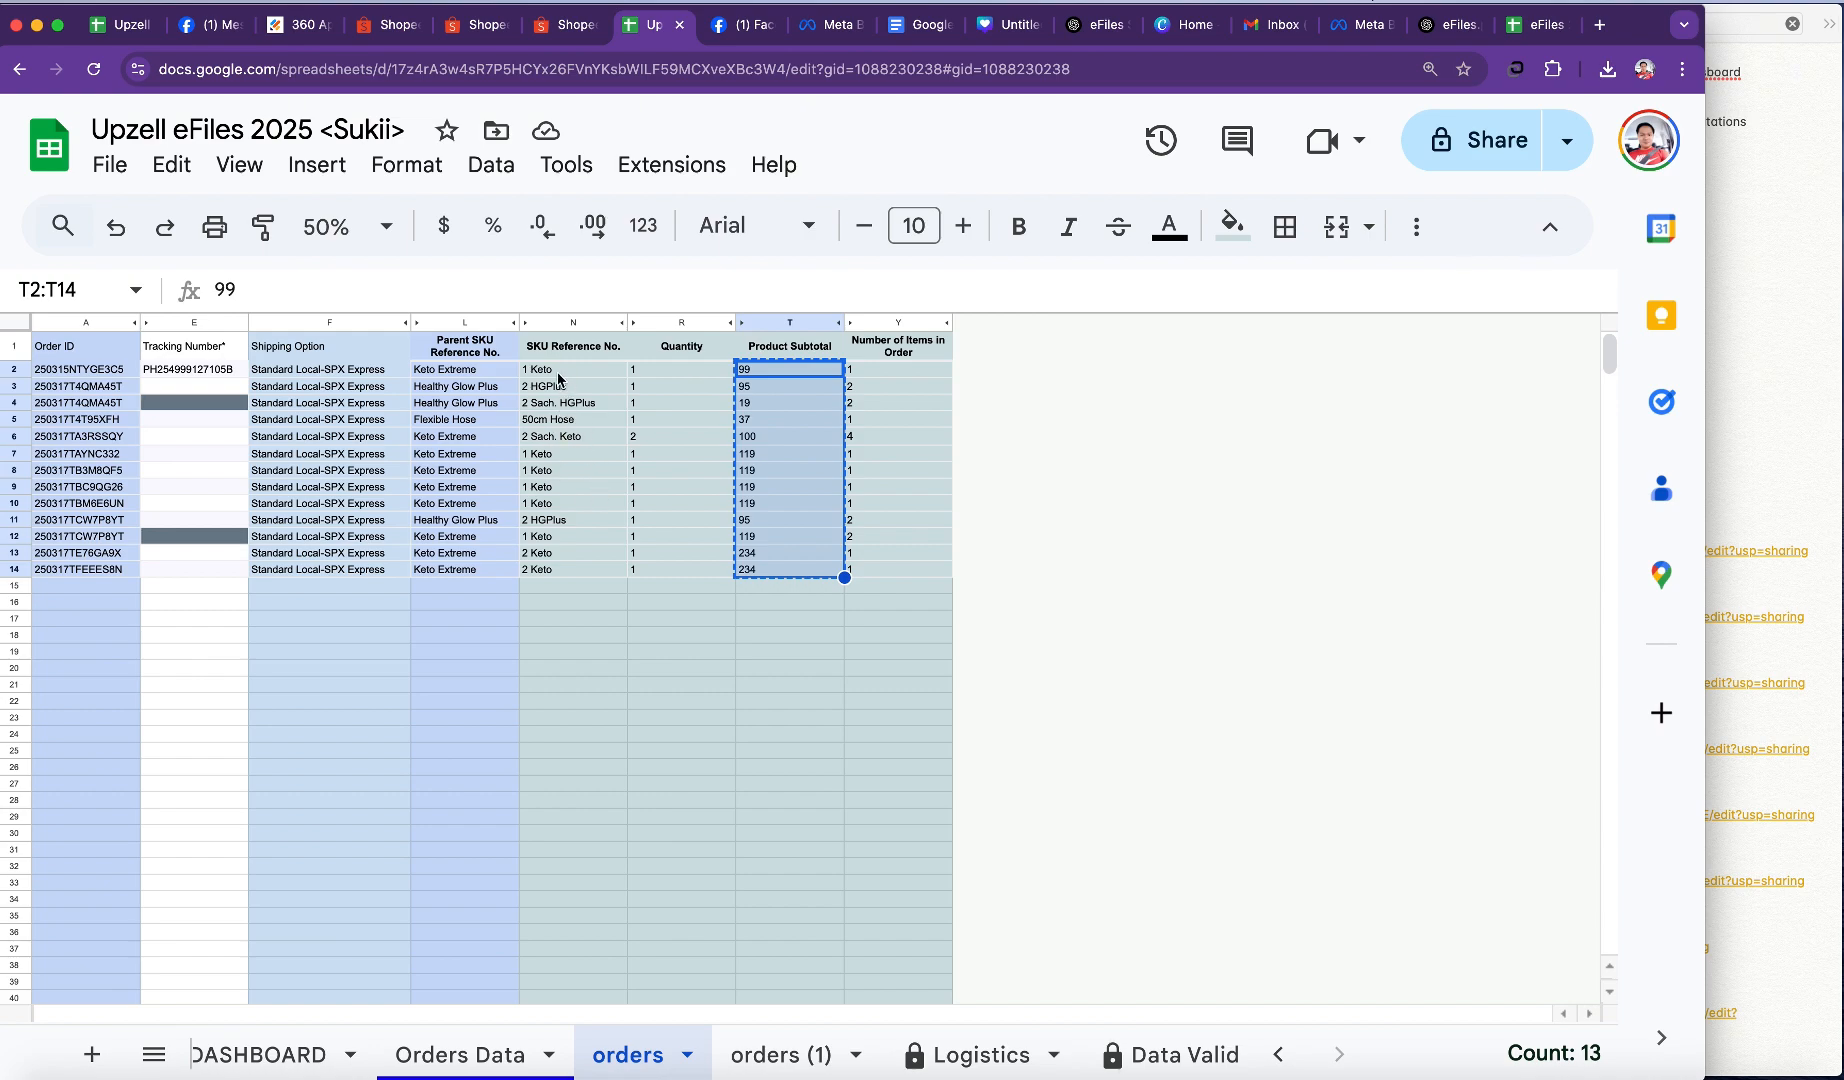
drag(549, 374, 594, 568)
key(ctrl+c)
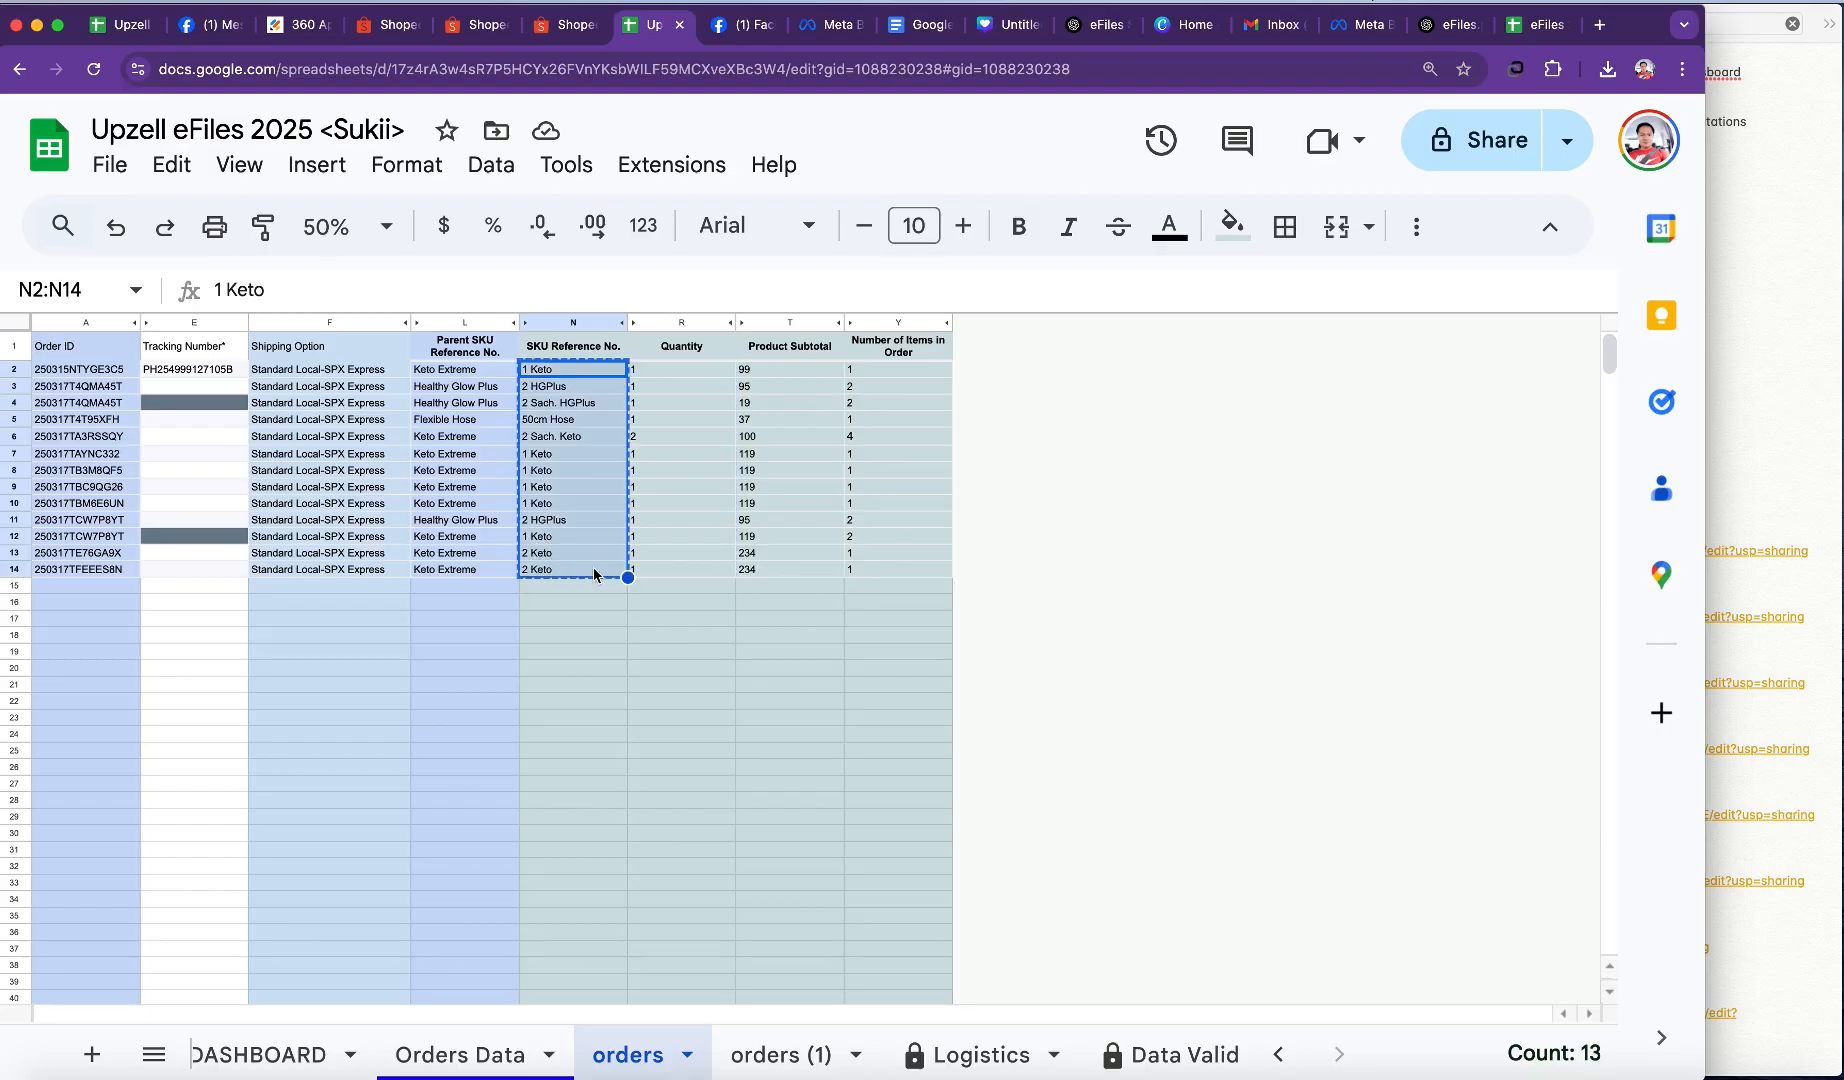
click(455, 573)
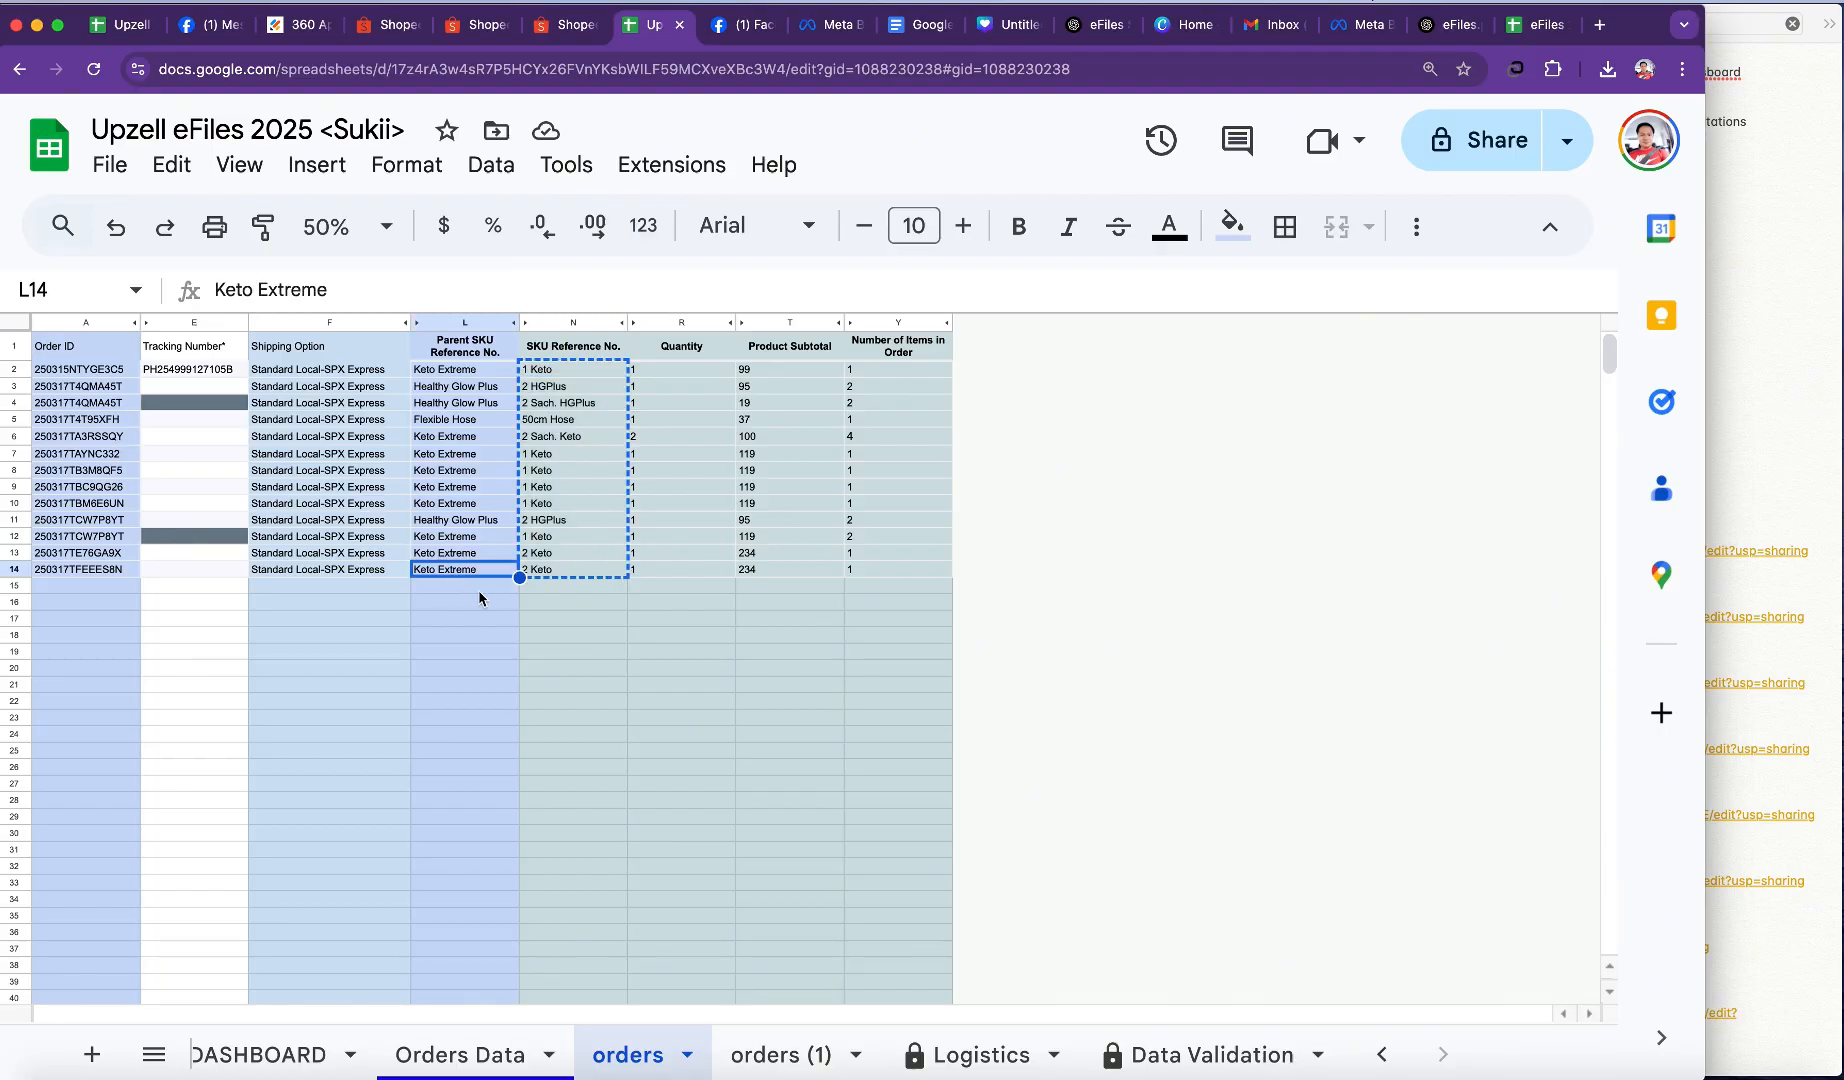
key(ctrl+c)
drag(559, 540, 556, 568)
key(ctrl+v)
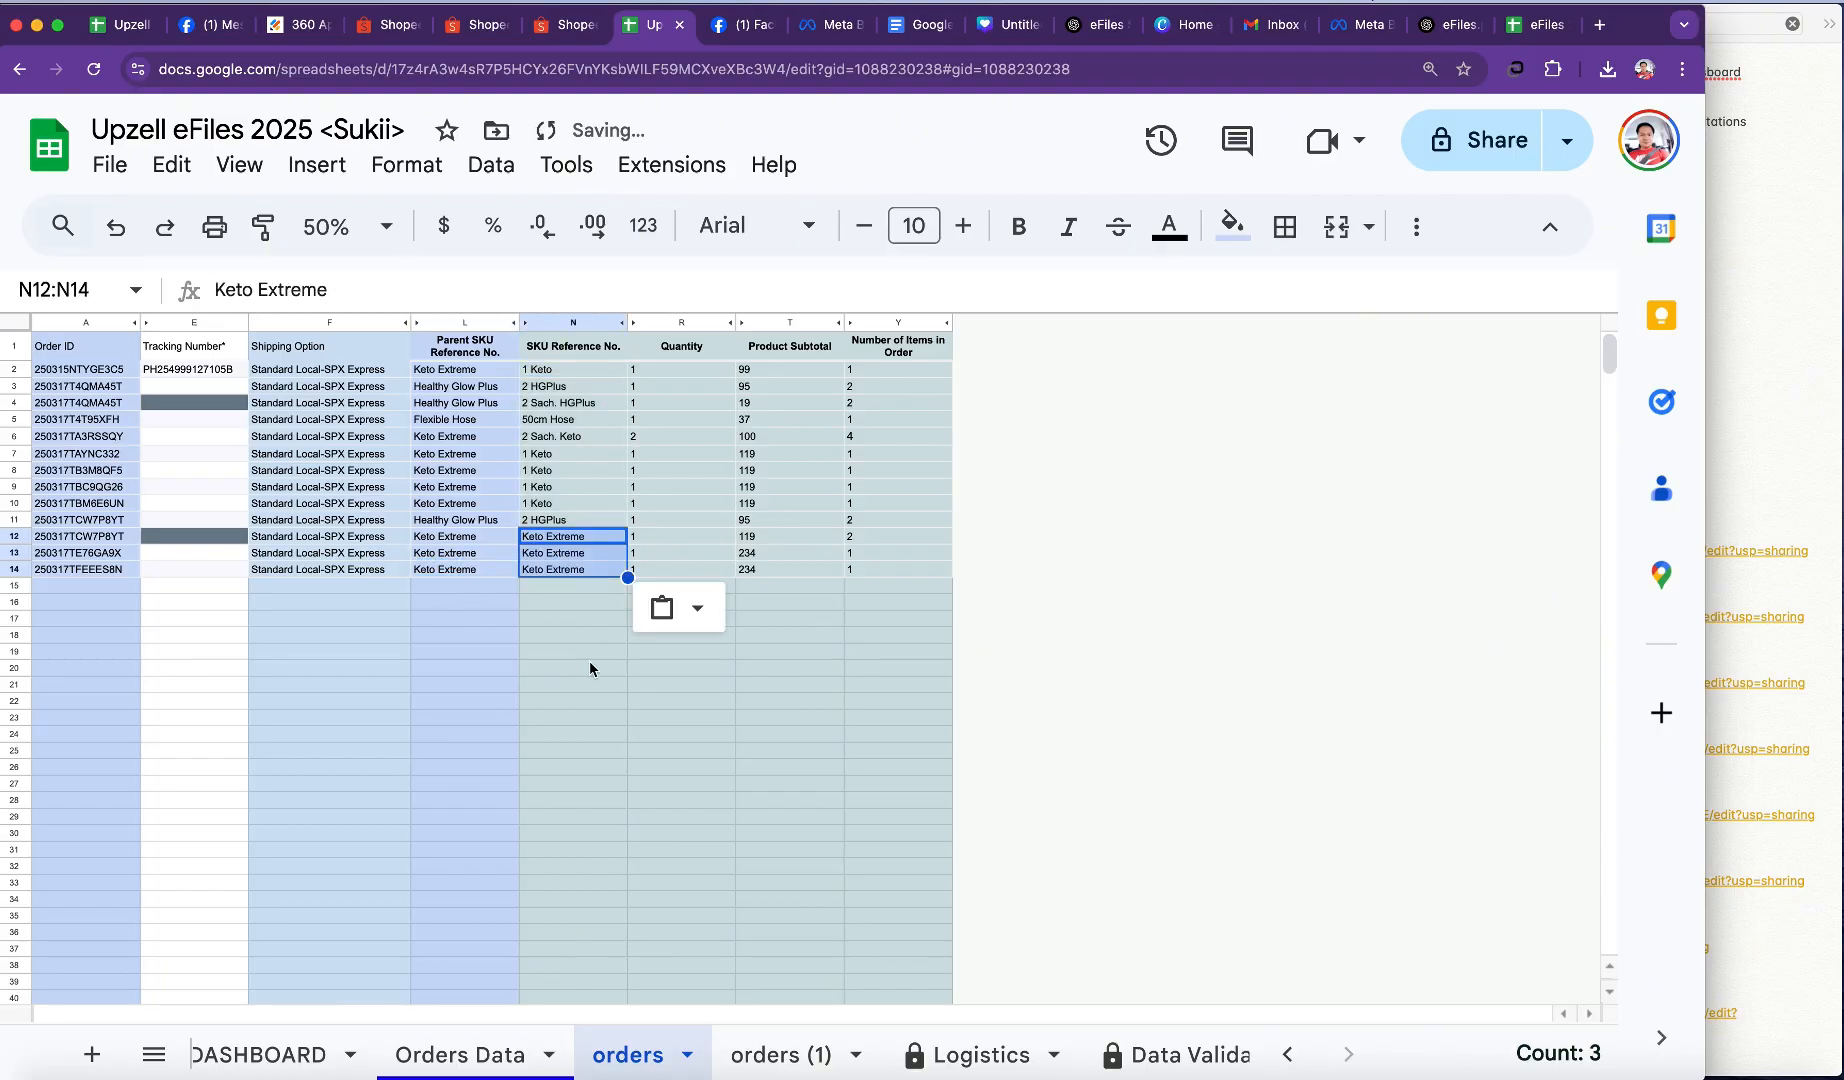
click(589, 664)
key(alt+Up)
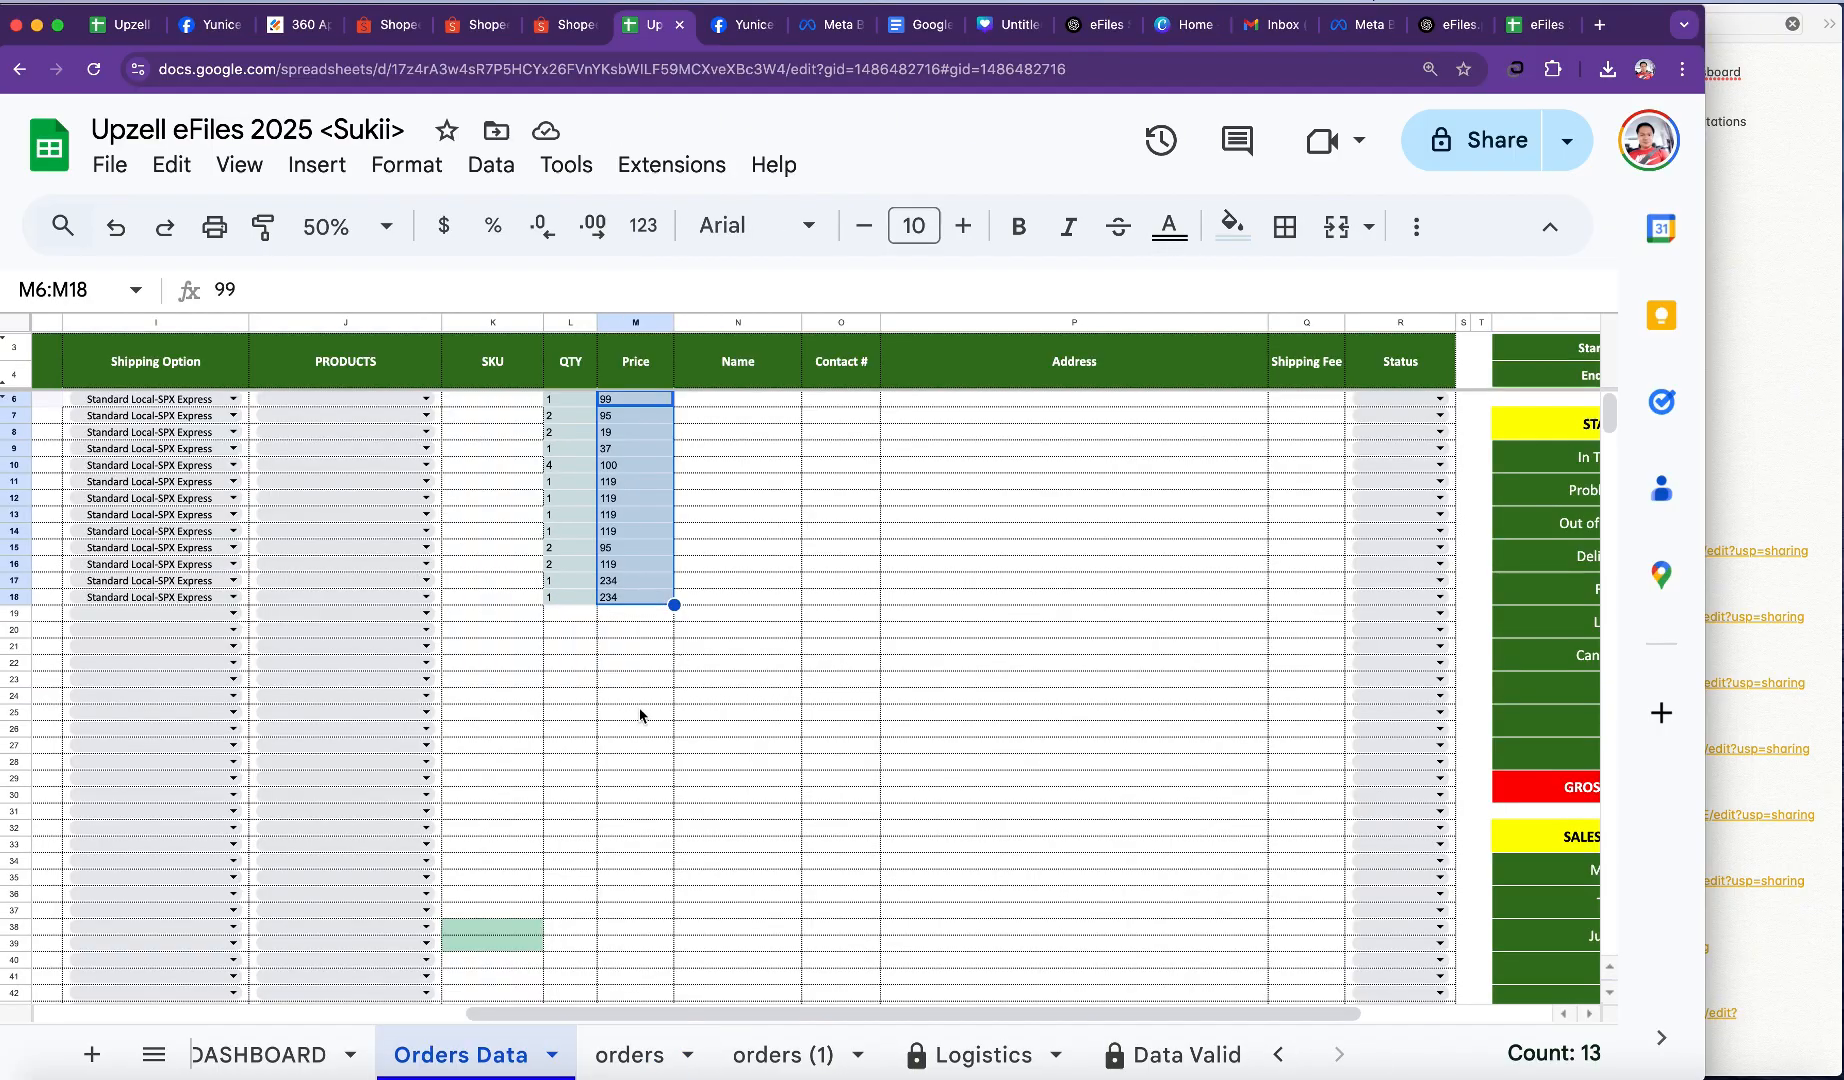
Step: Locate the SKU column in Orders Data and select the range K6:K18
scroll(645, 710, left, 5)
scroll(791, 715, left, 4)
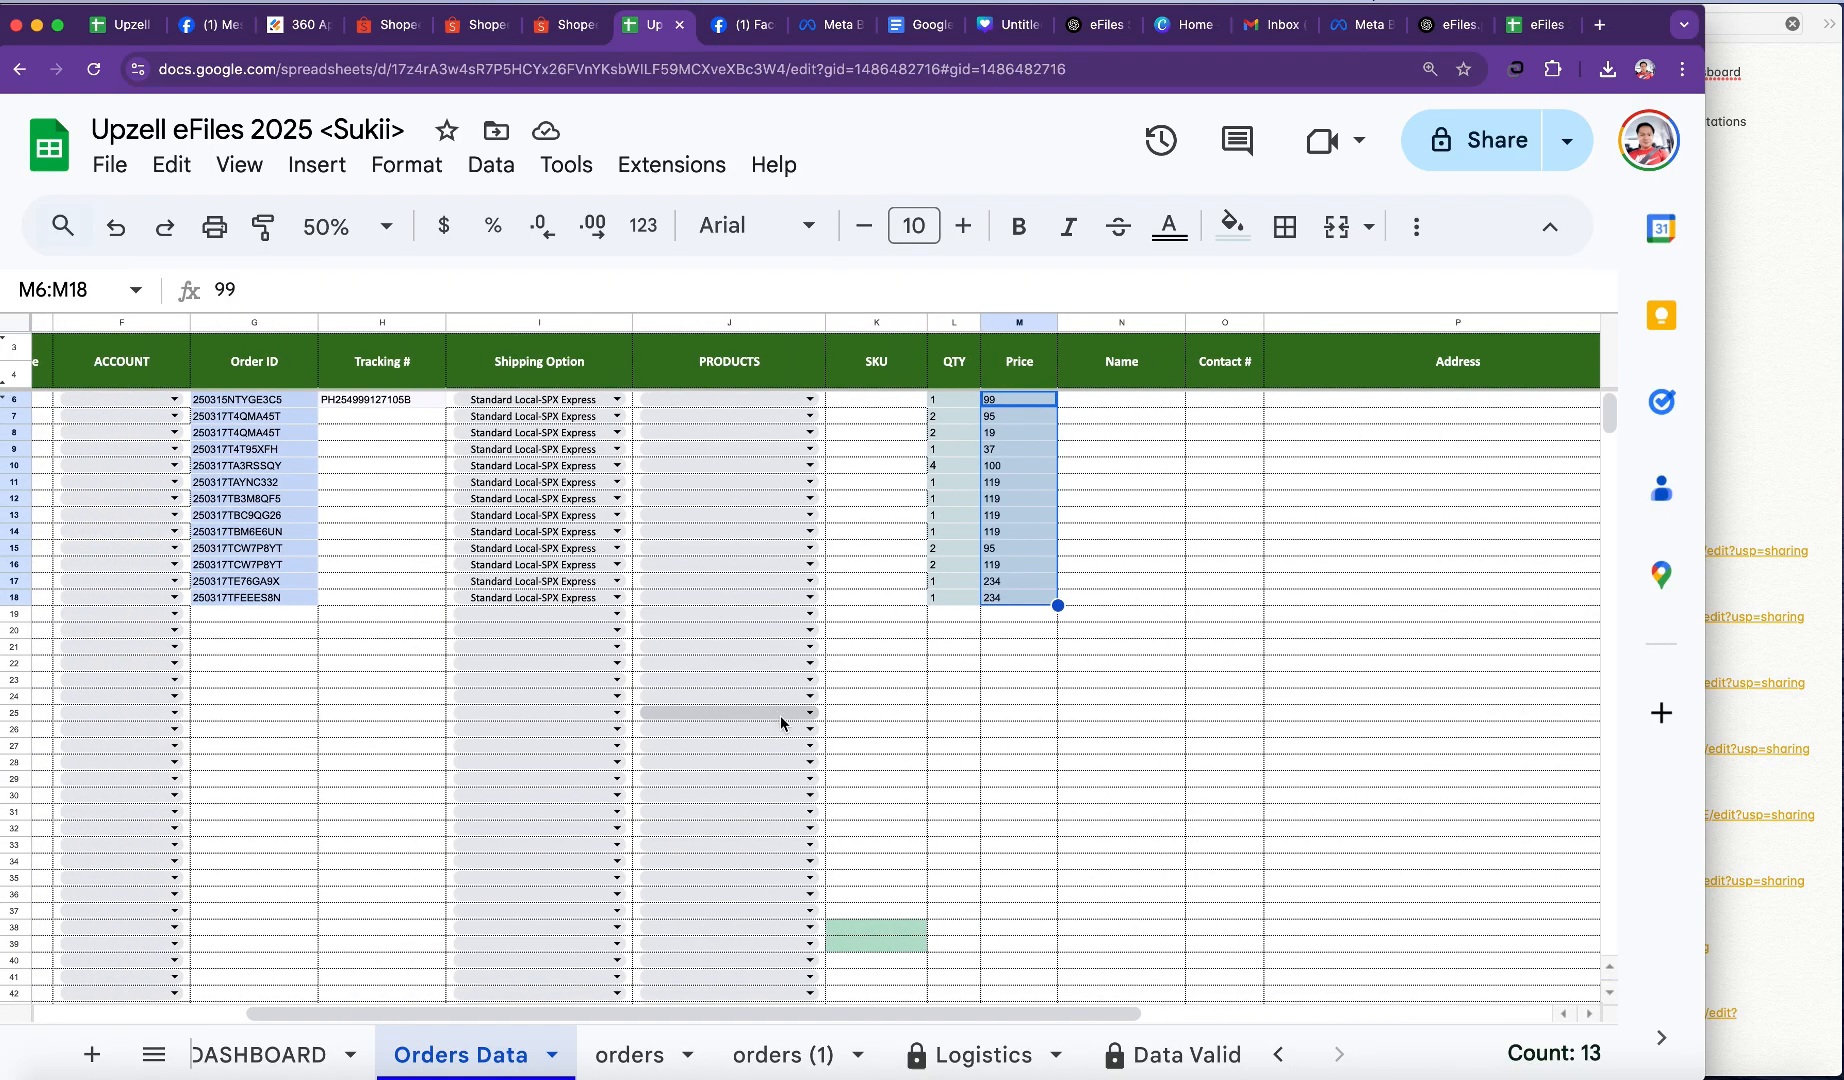
drag(850, 399, 873, 597)
drag(875, 401, 876, 603)
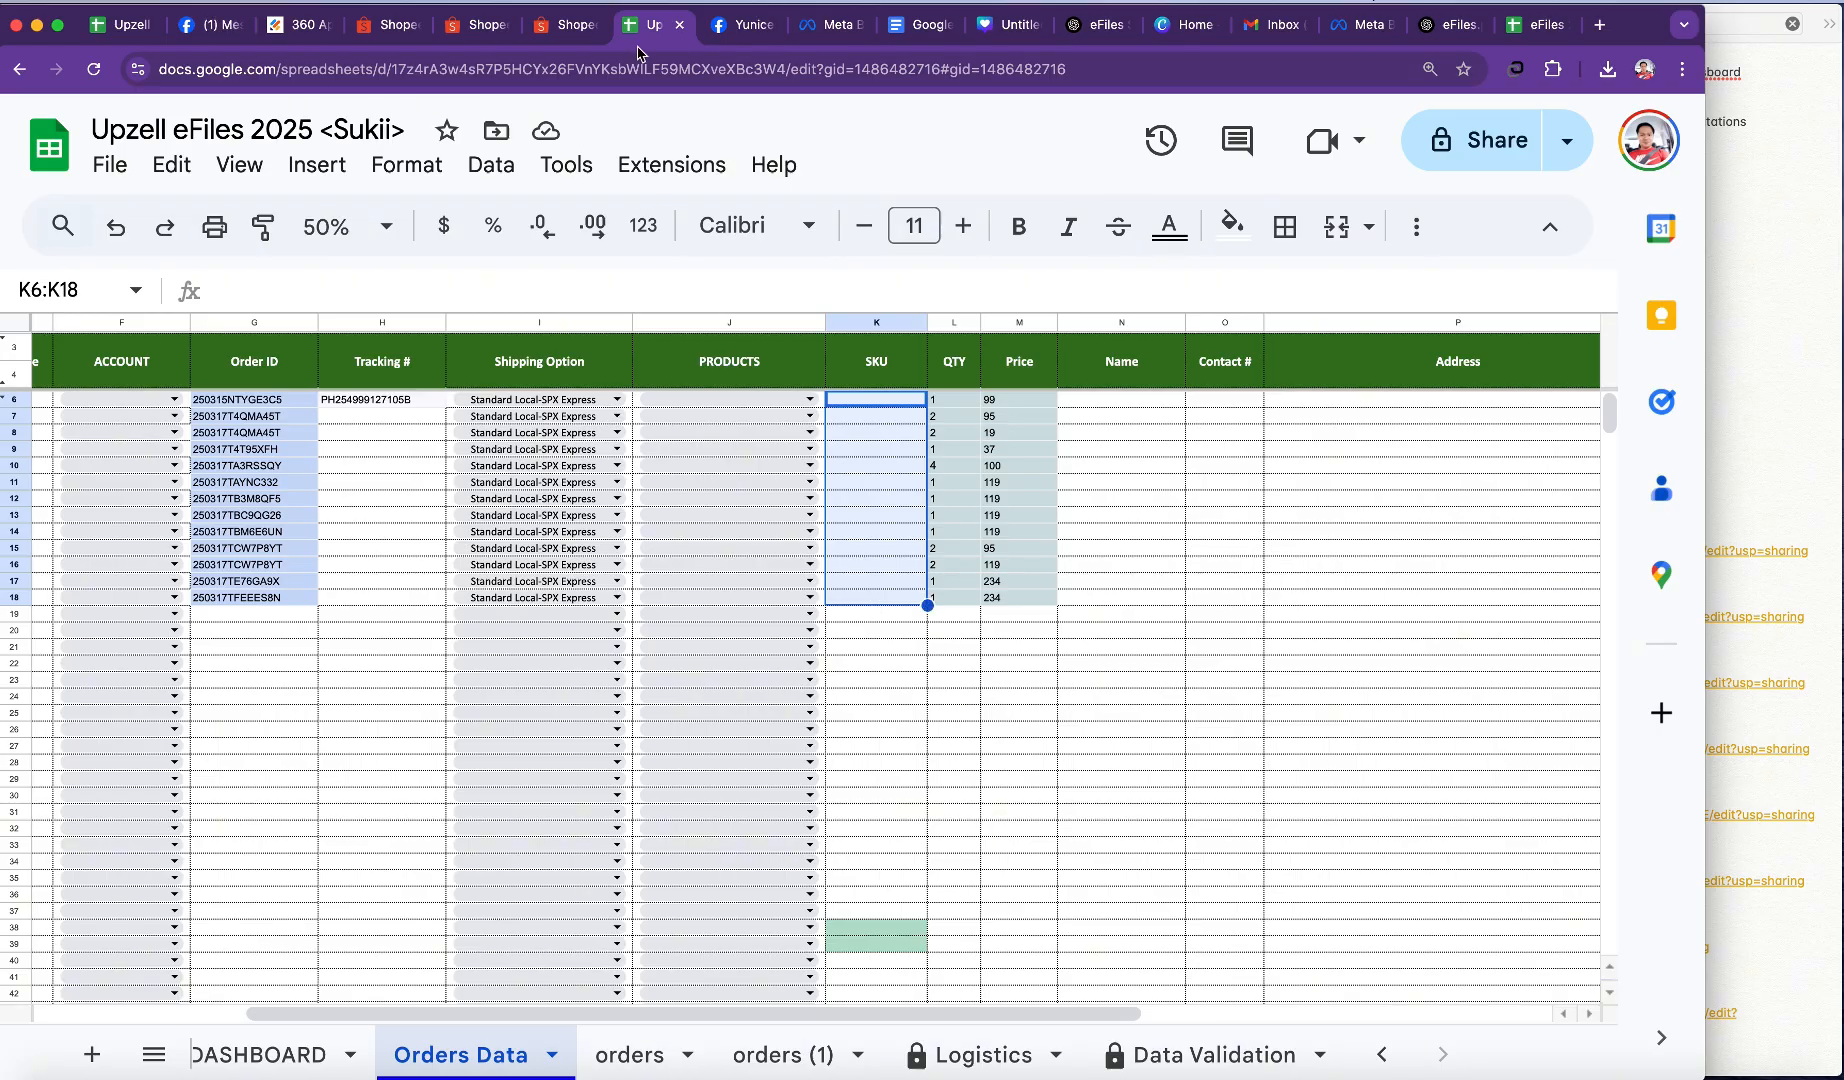
Step: Undo the Keto Extreme replacements in the SKU Reference No. column of the orders sheet
click(566, 25)
click(645, 25)
click(629, 1060)
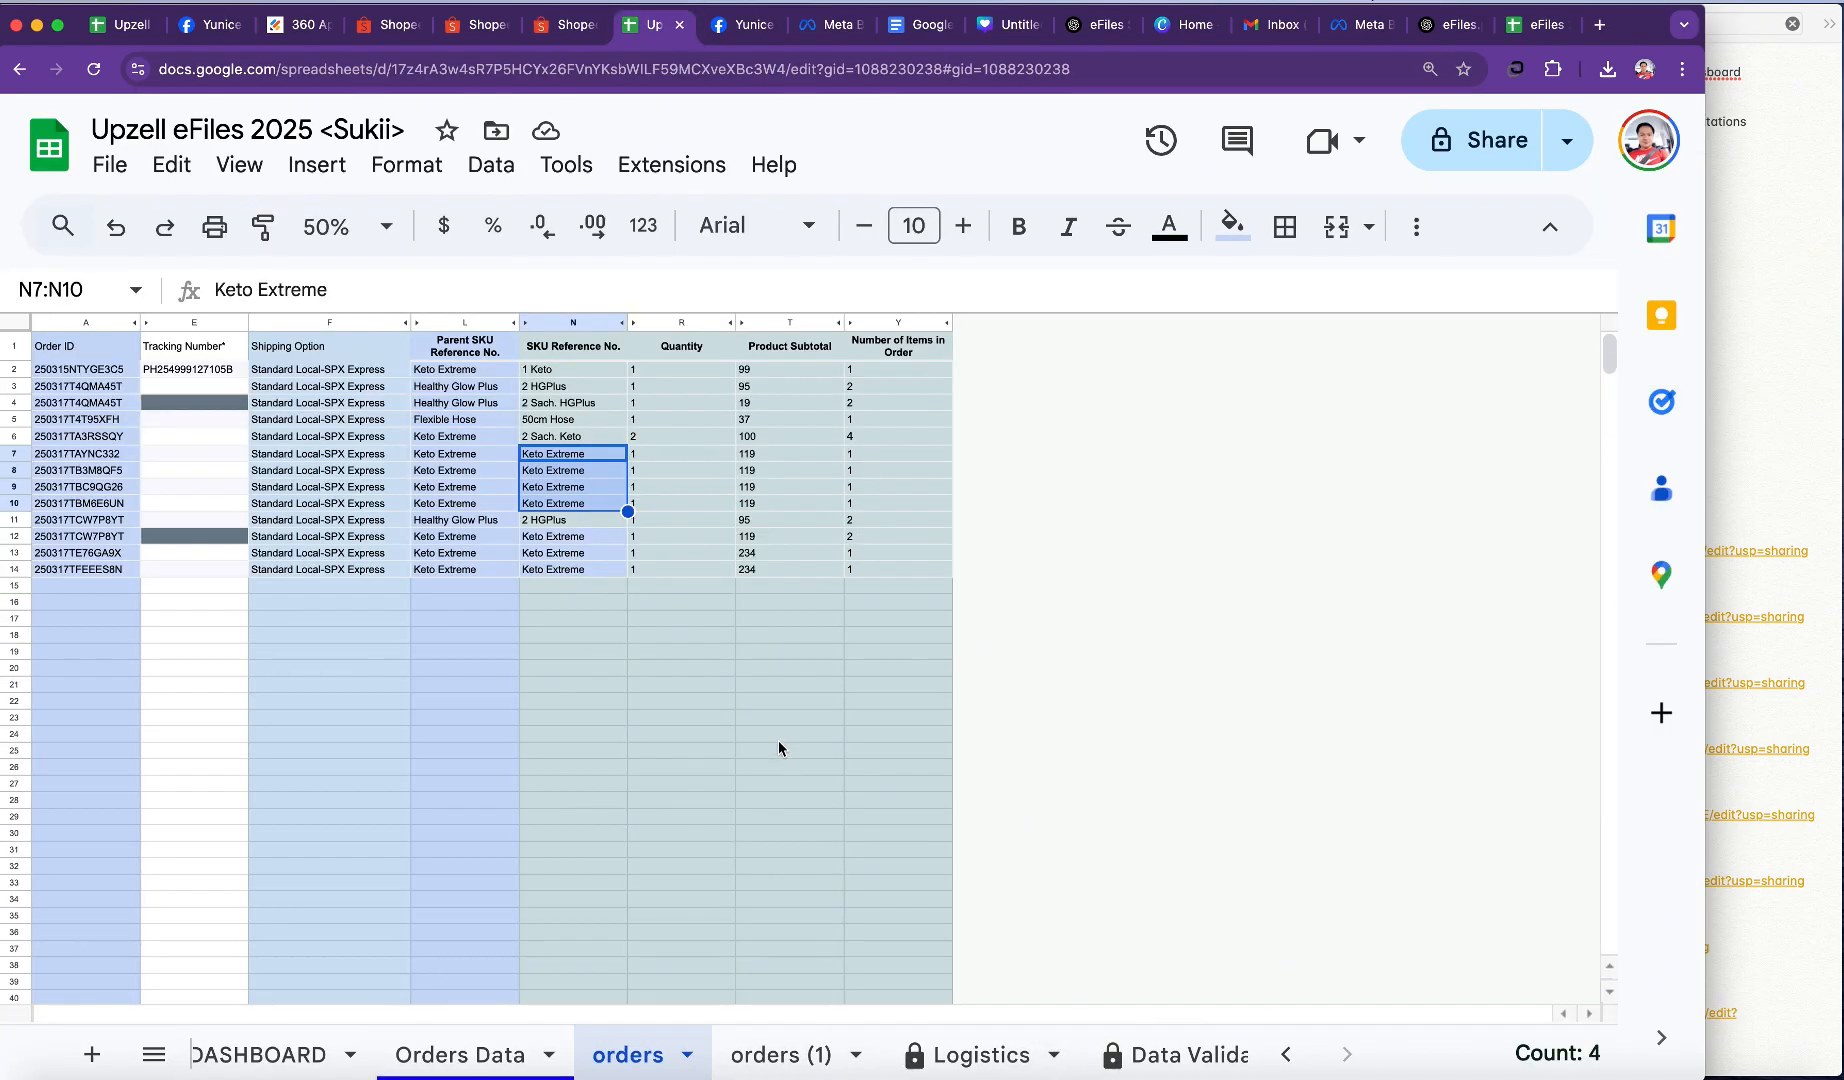
click(650, 719)
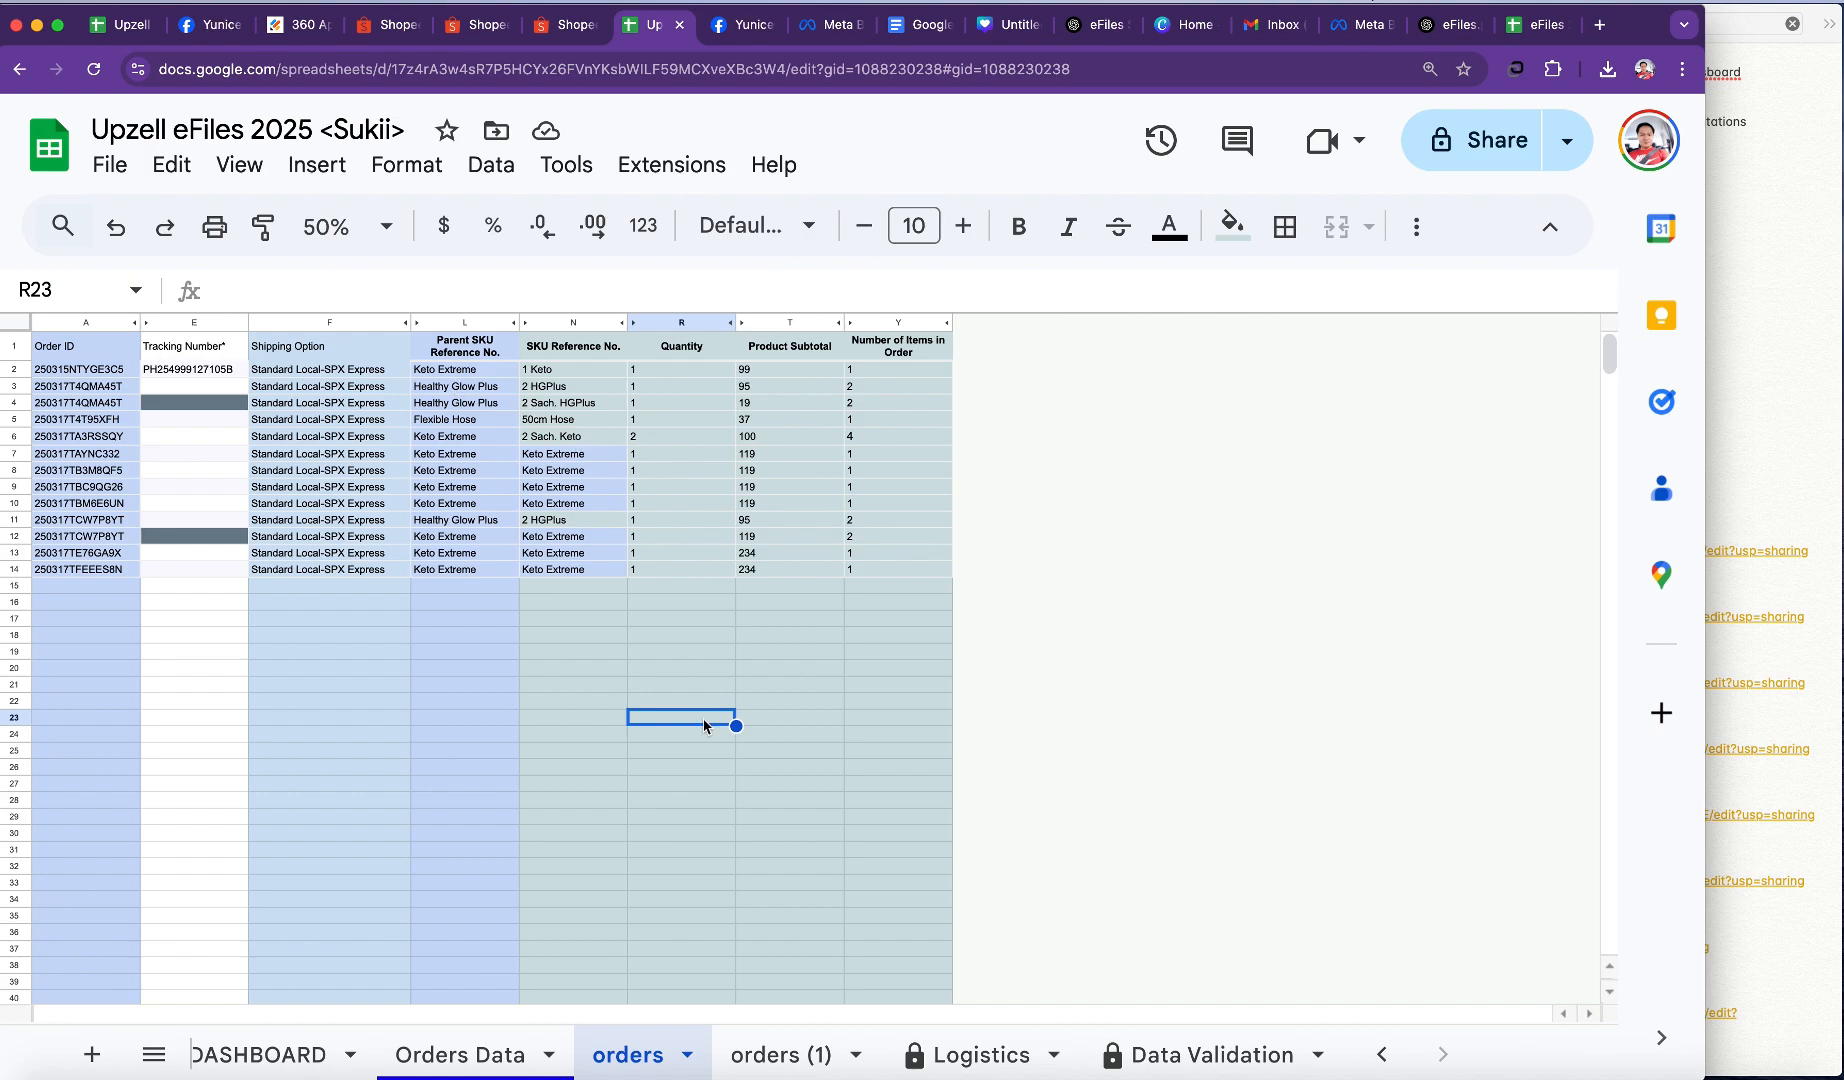
key(super+z)
key(super+z)
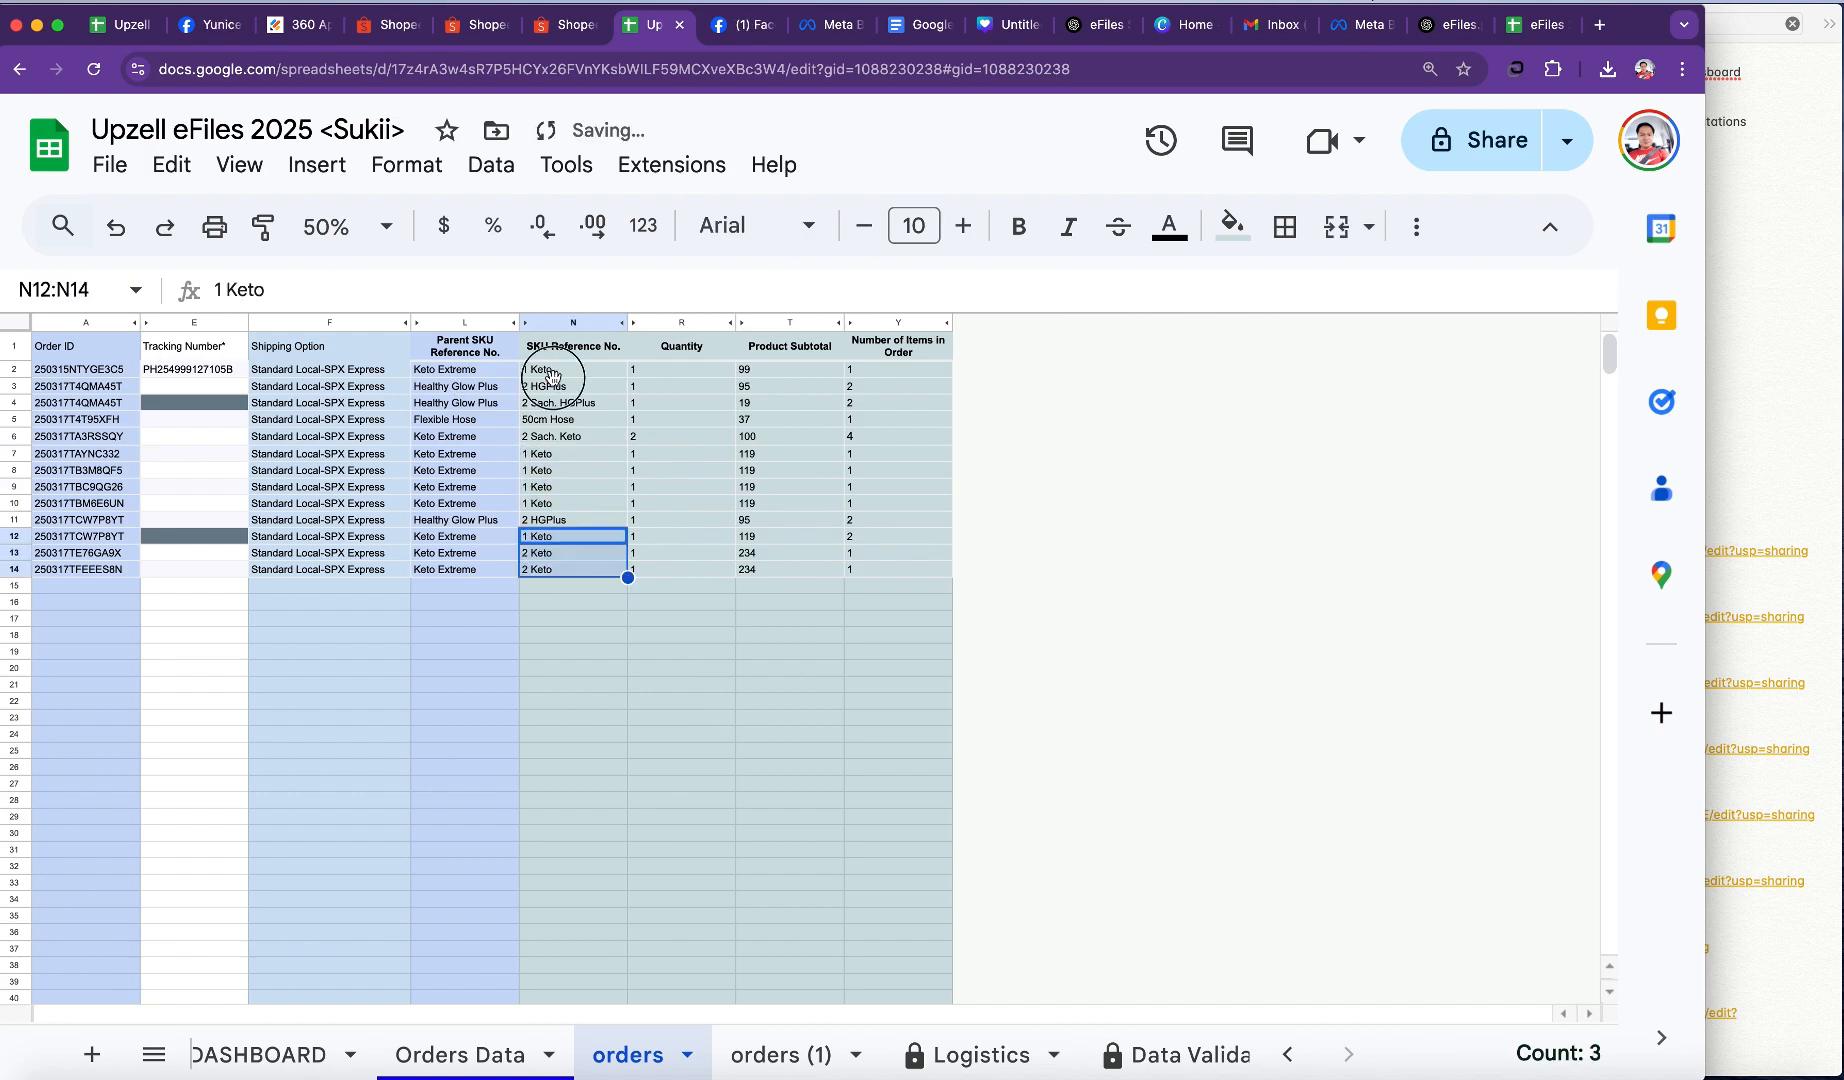
Step: Copy the SKU Reference No. values in N2:N14 of the orders sheet into the Orders Data SKU column, starting at K6
drag(553, 376, 556, 576)
key(super+c)
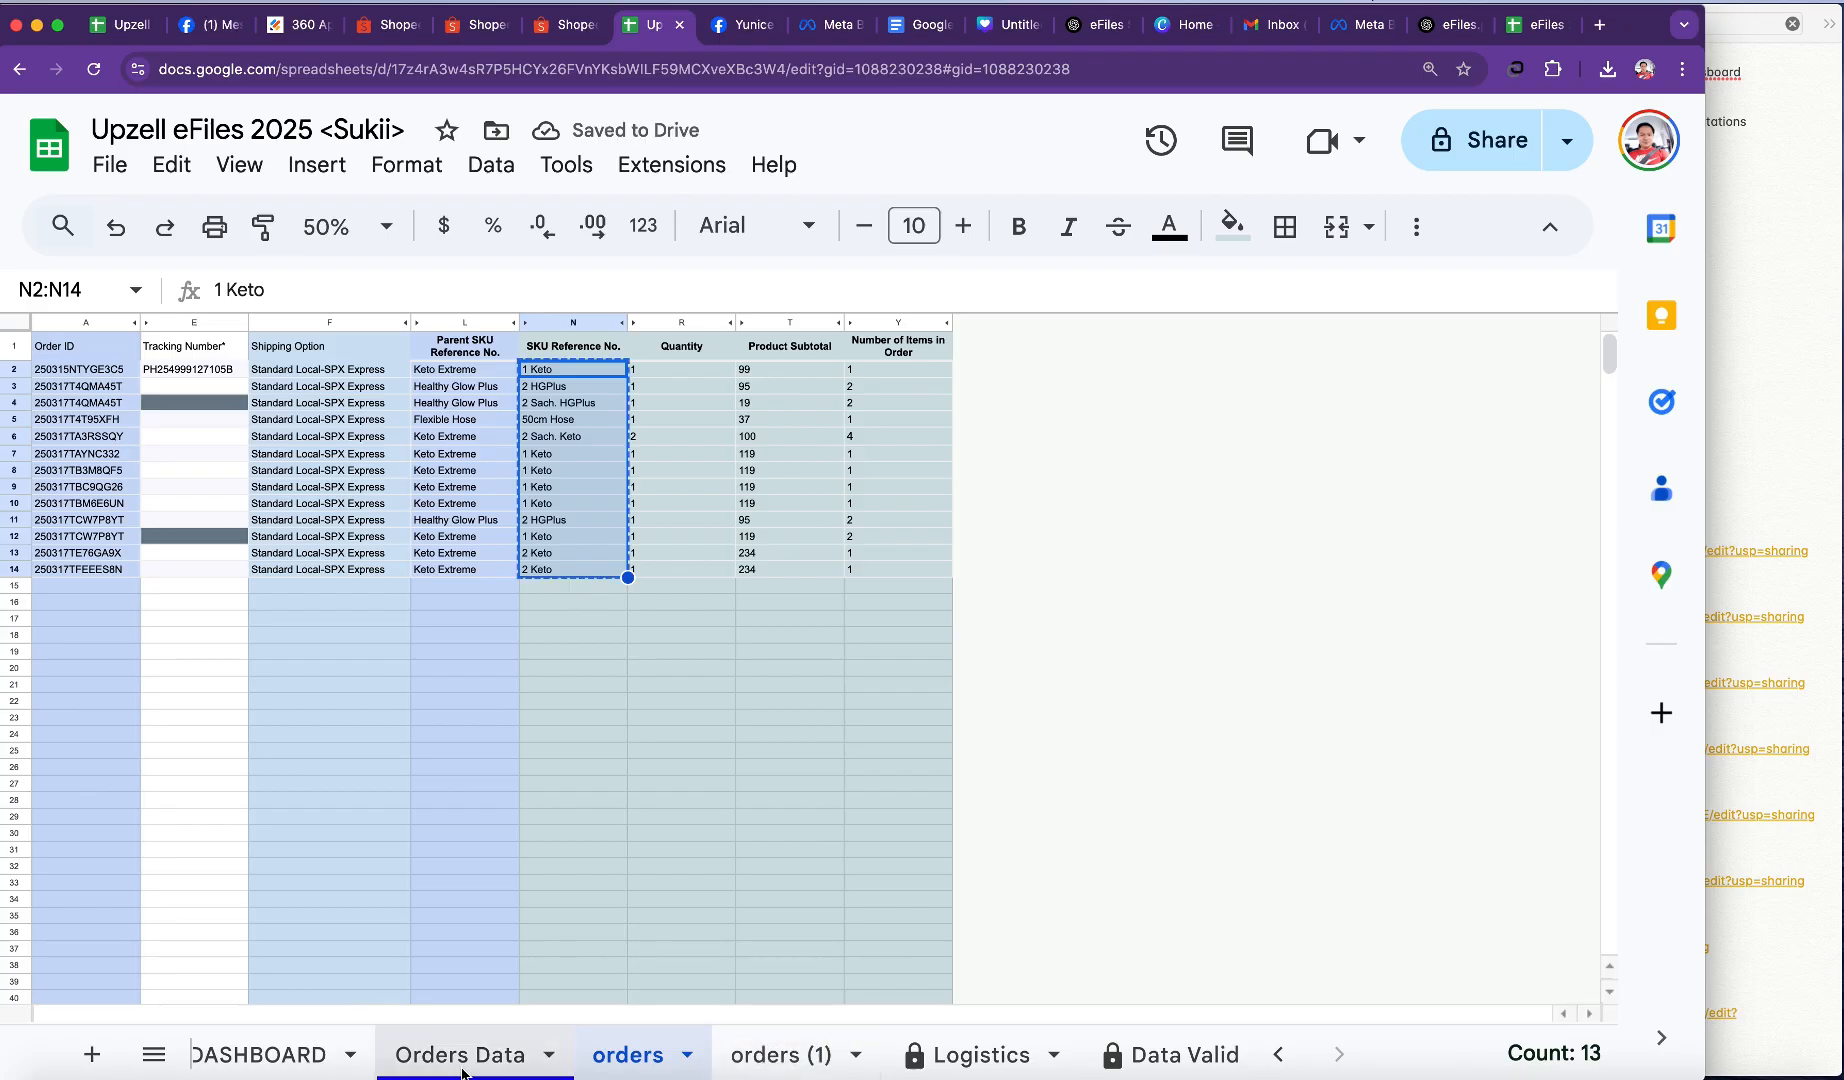
click(462, 1060)
click(868, 403)
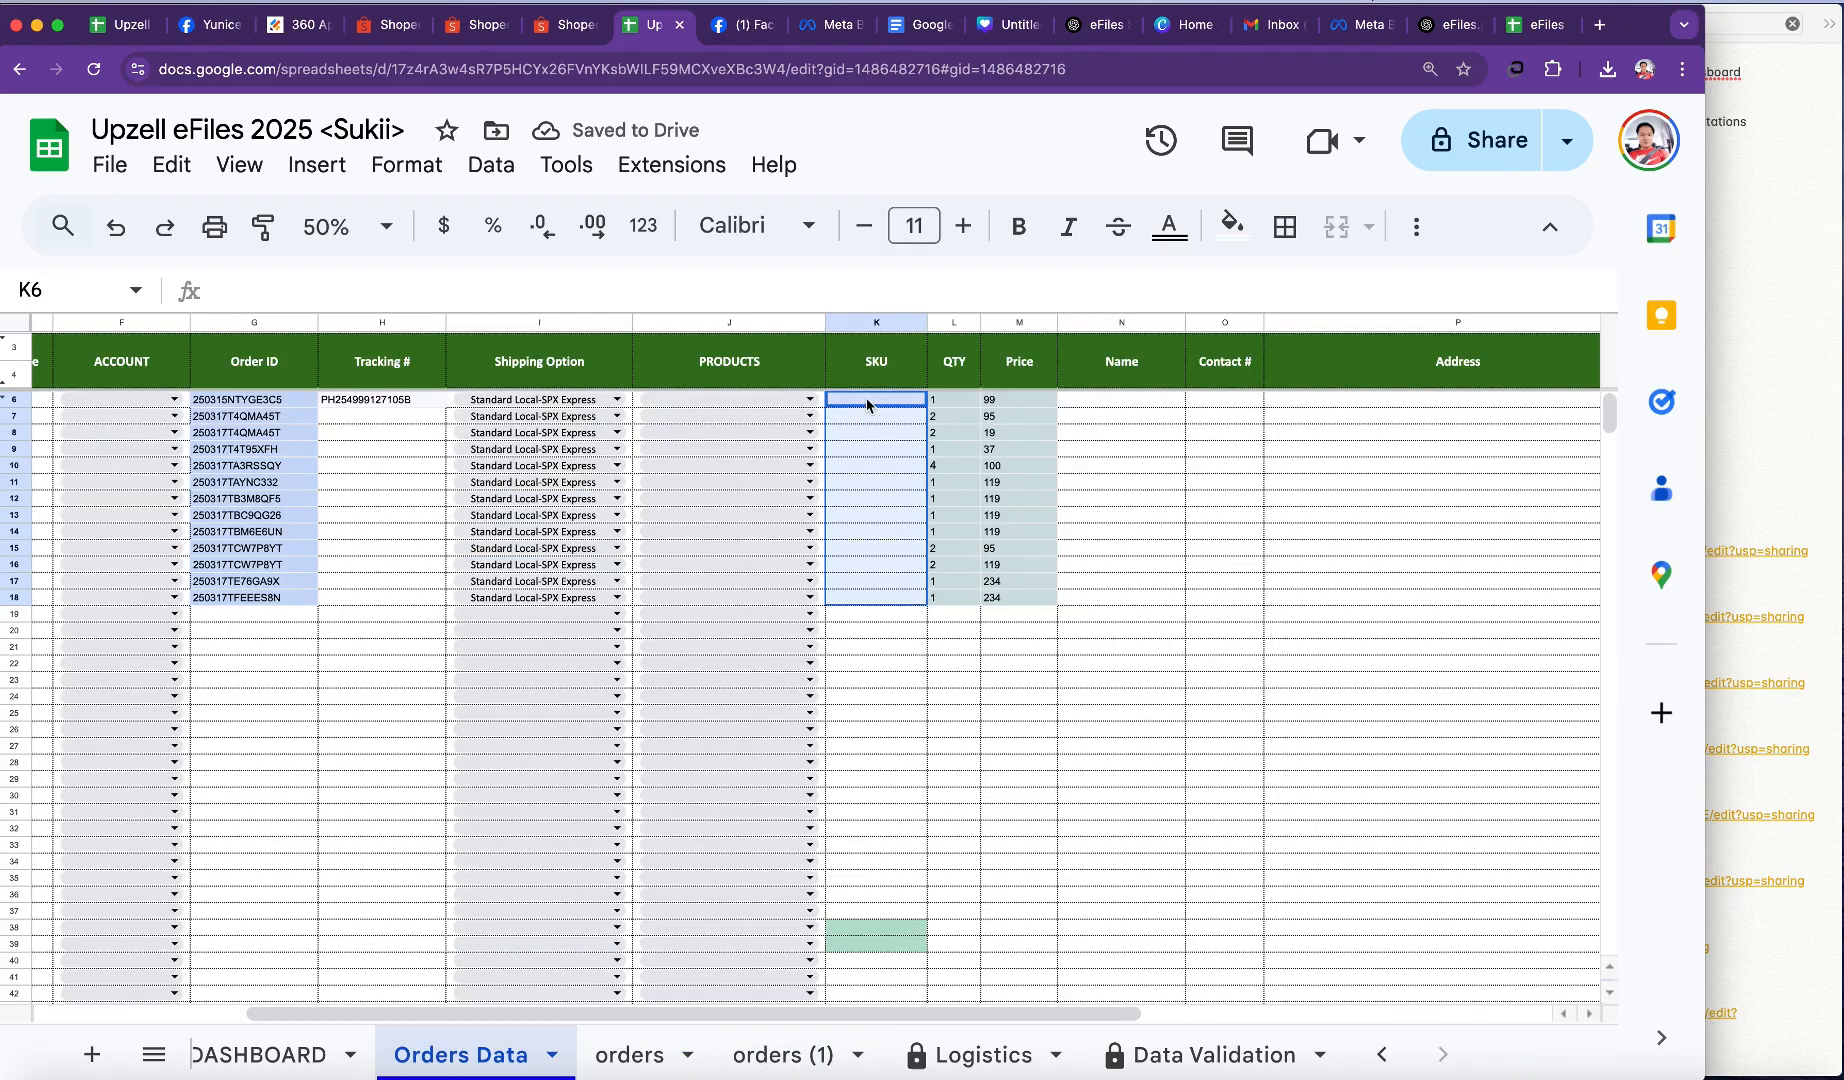
drag(878, 730, 878, 746)
click(872, 400)
key(super+v)
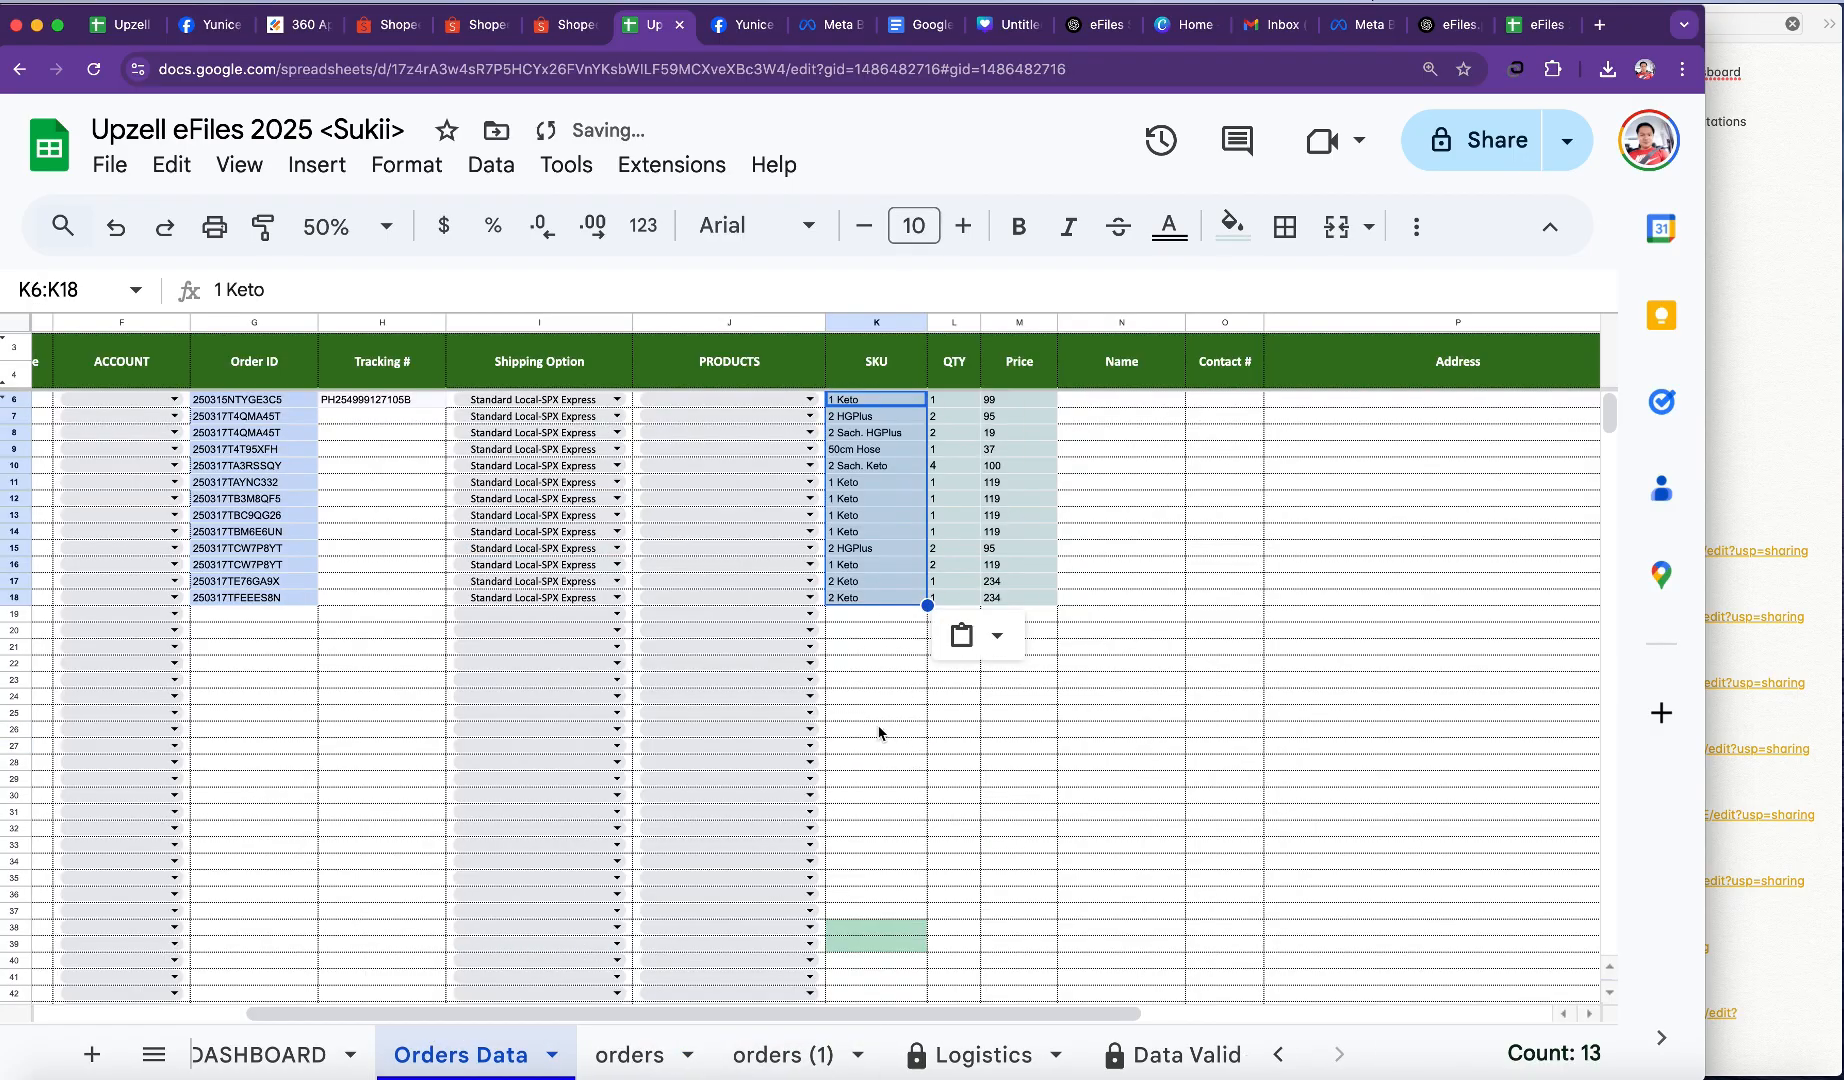
click(879, 733)
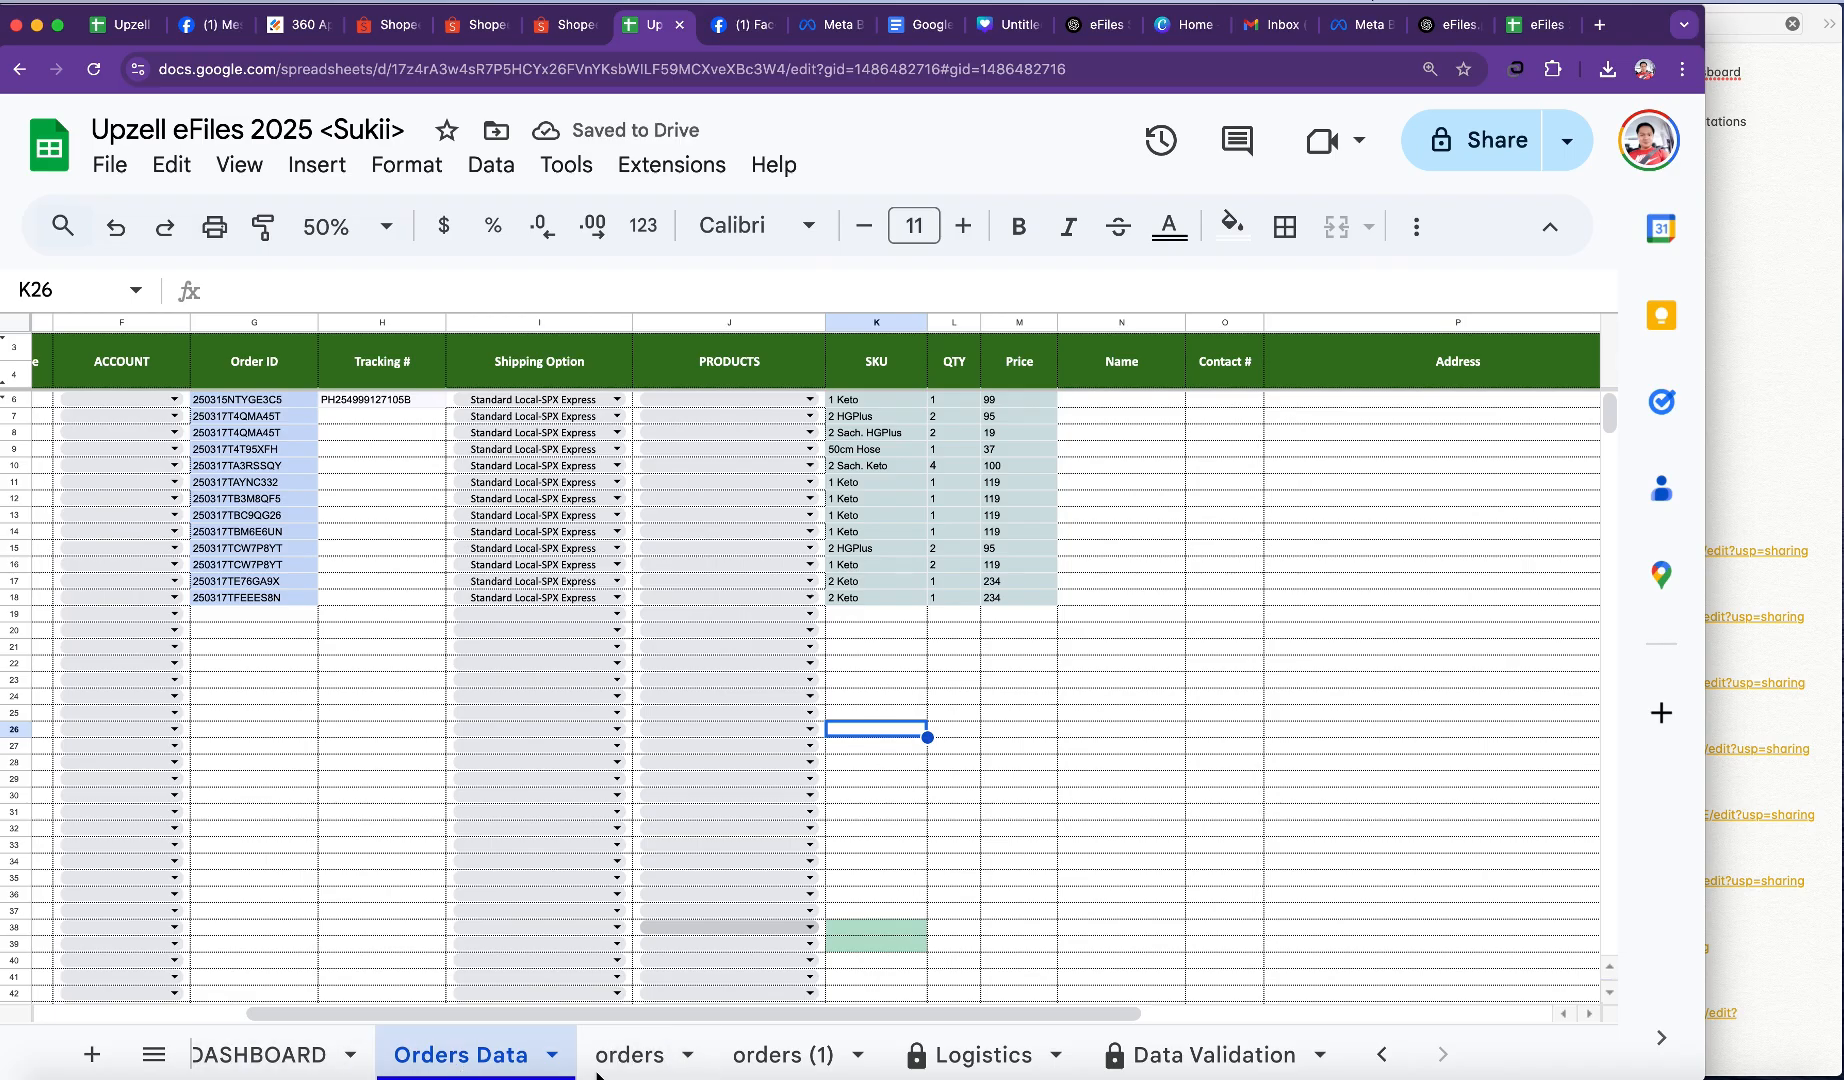
Step: Copy the Parent SKU Reference No. values in L2:L14 of the orders sheet into the Orders Data PRODUCTS column, starting at J6
click(636, 1055)
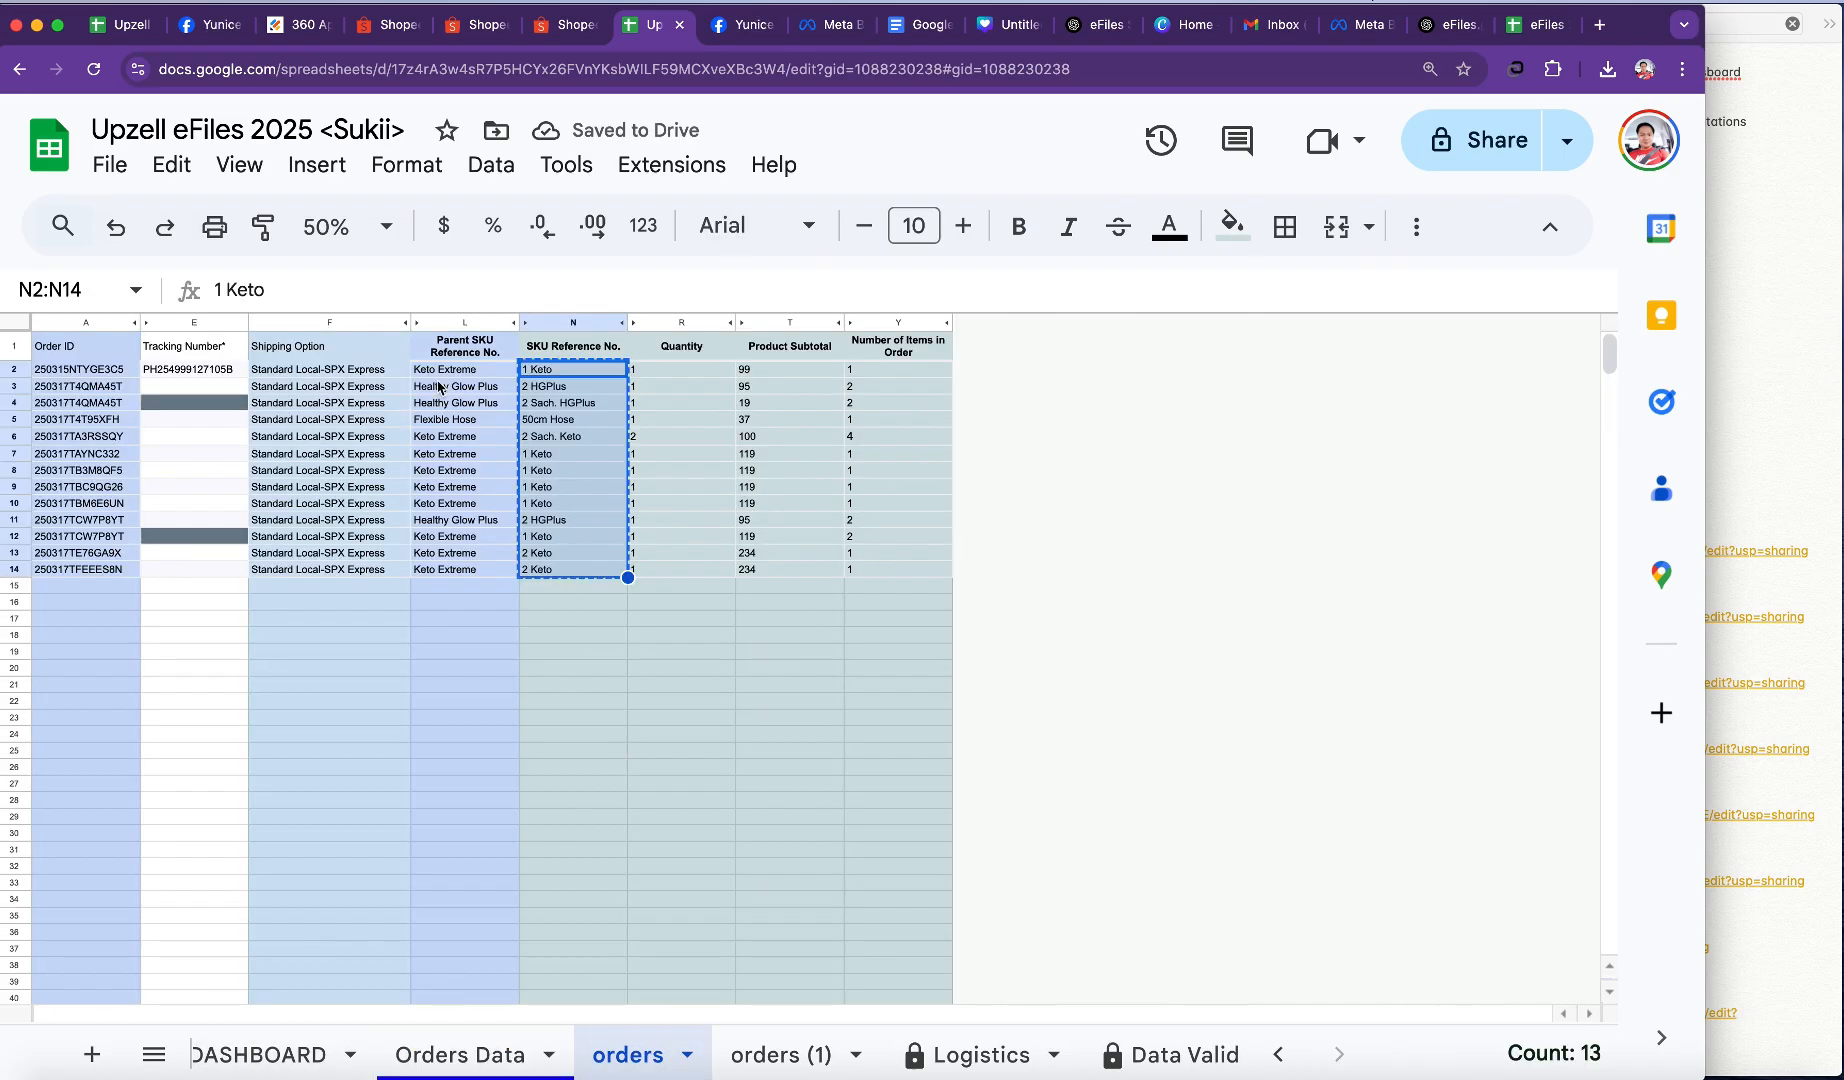
drag(440, 370, 440, 570)
key(super+c)
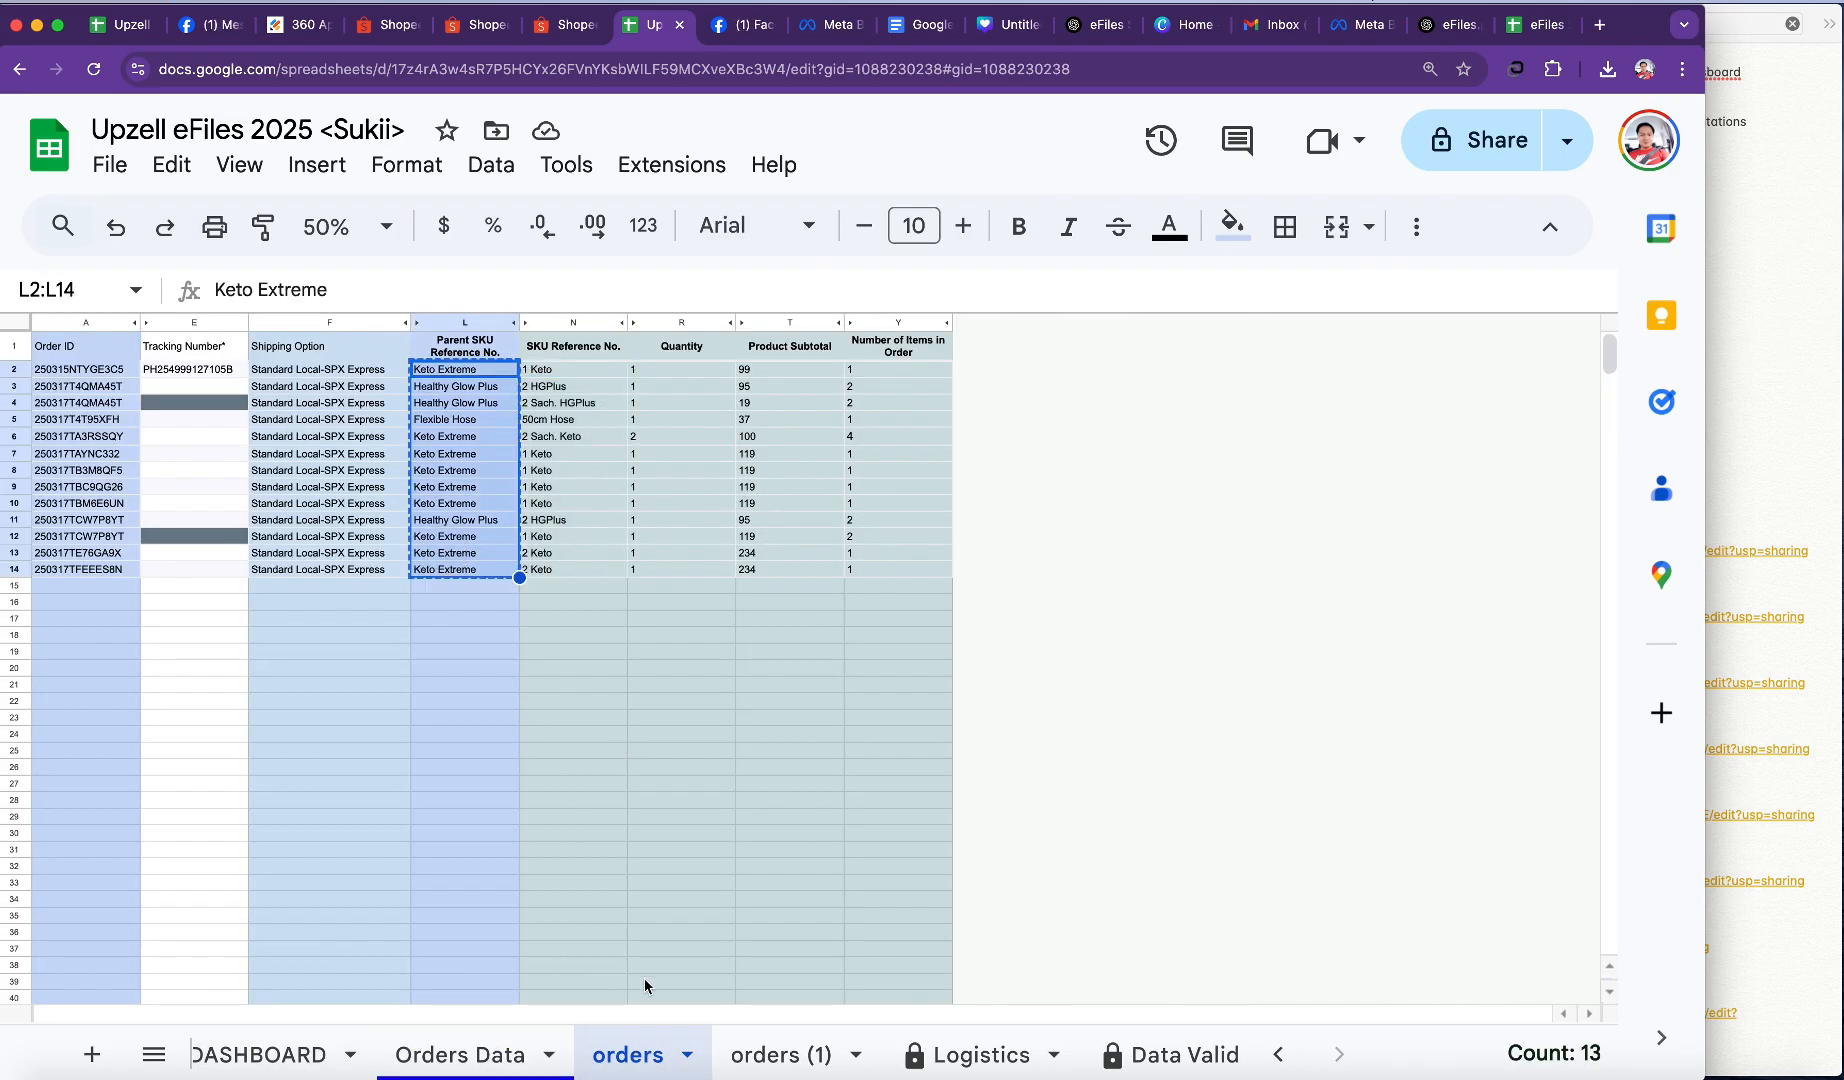
click(460, 1055)
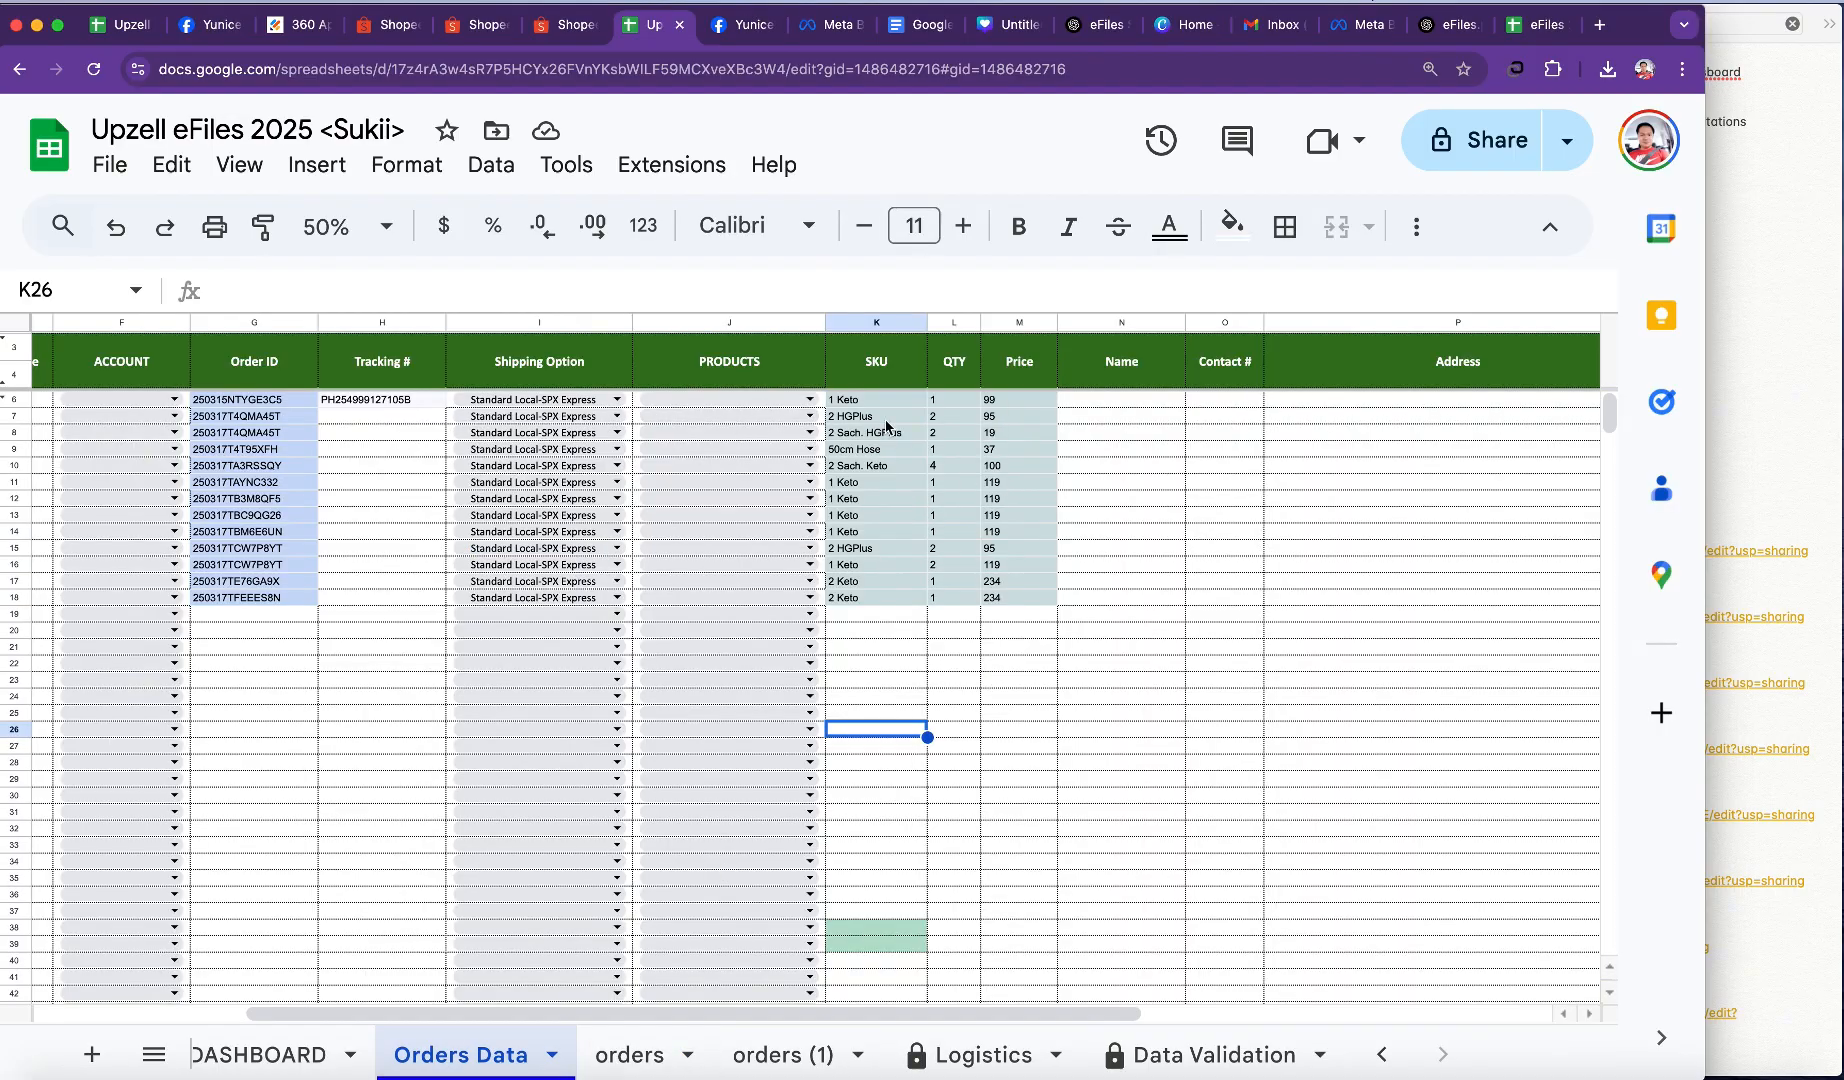
click(790, 399)
key(super+v)
click(1020, 750)
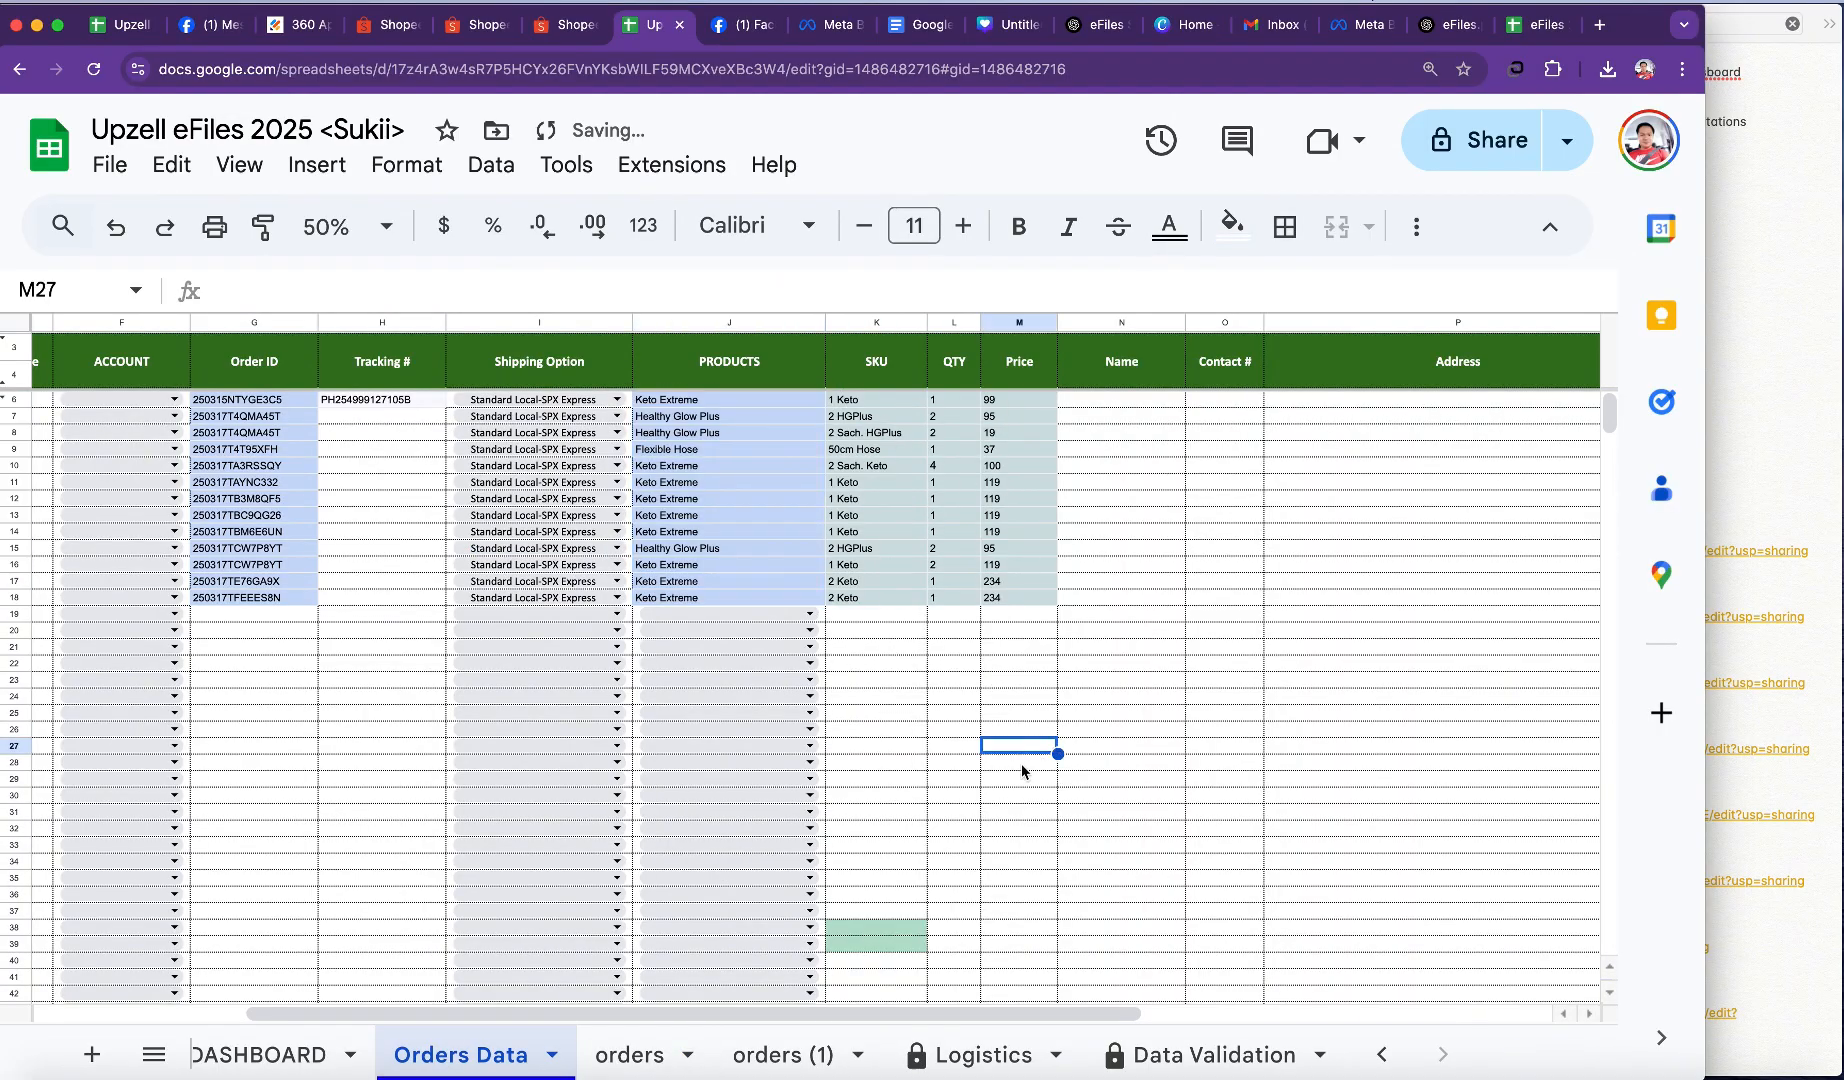
Step: Choose Keto Extreme in the J19 product dropdown and paste that cell over the Keto Extreme entries in J16:J18, J10:J14 and J6
click(809, 614)
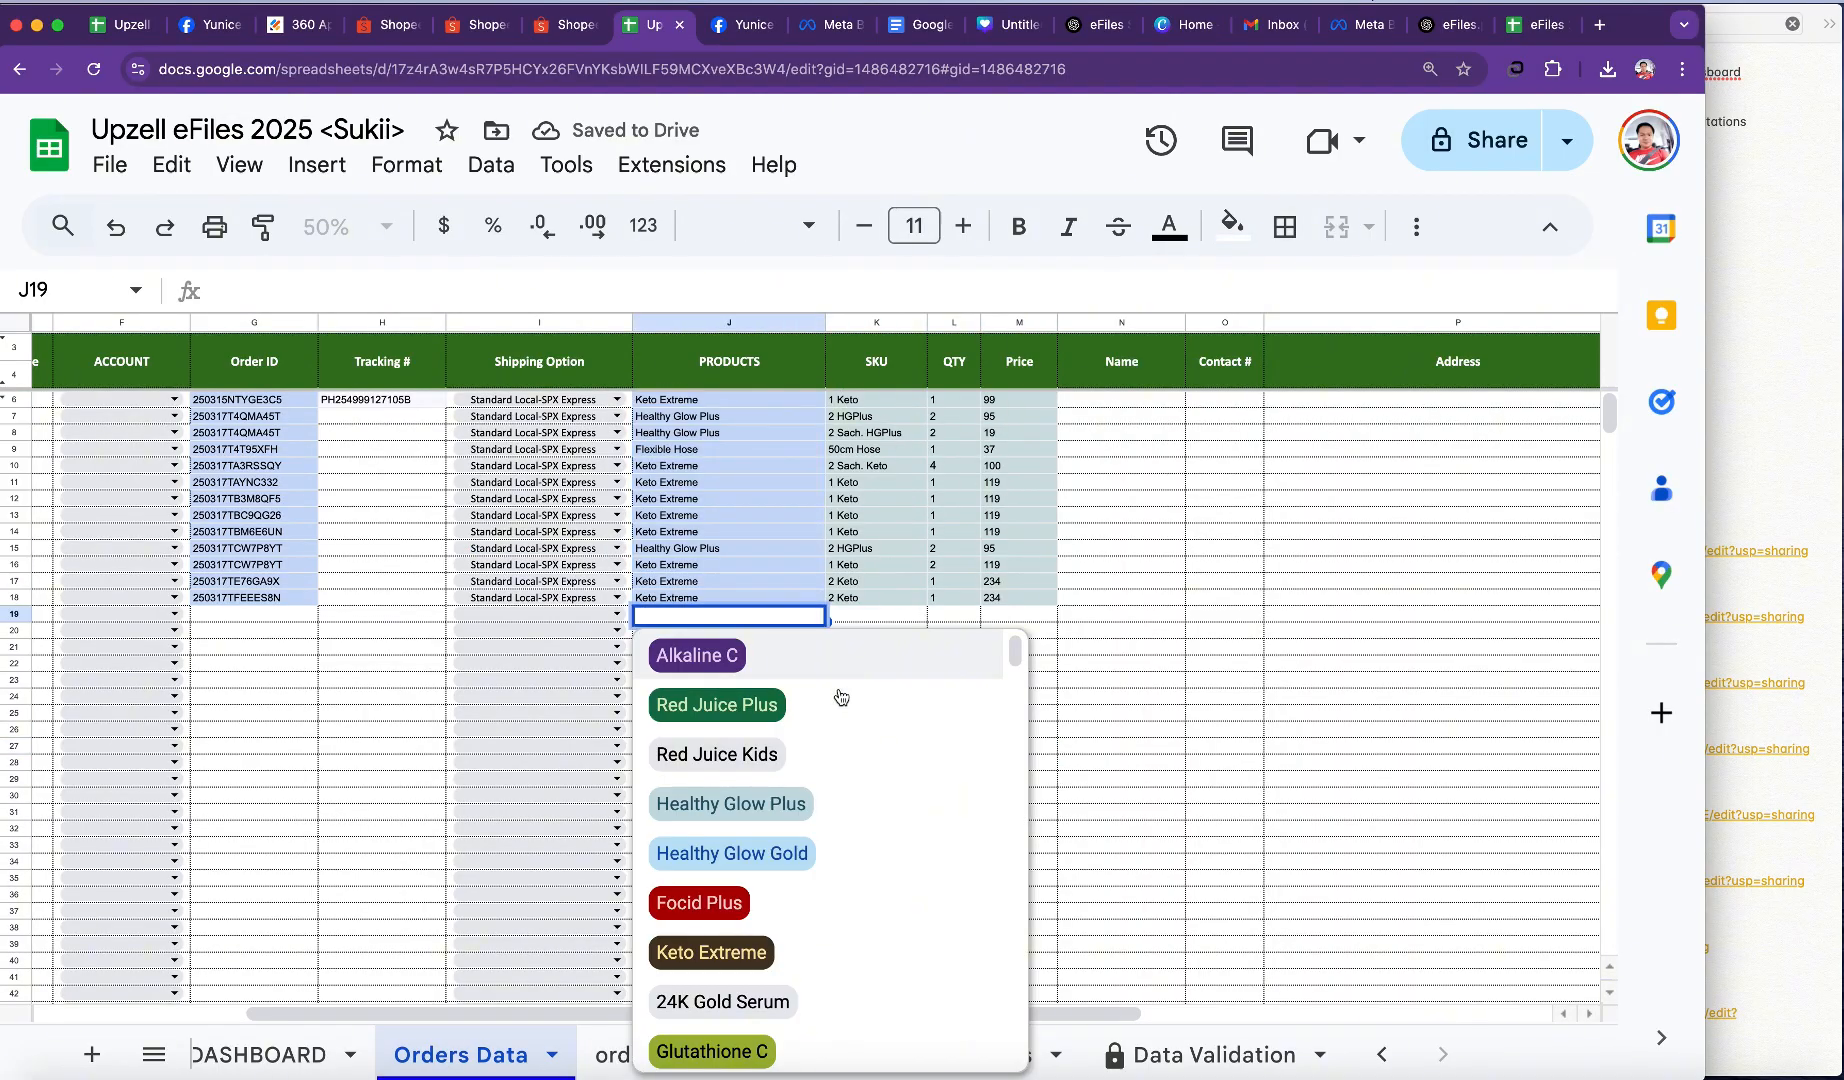
click(803, 955)
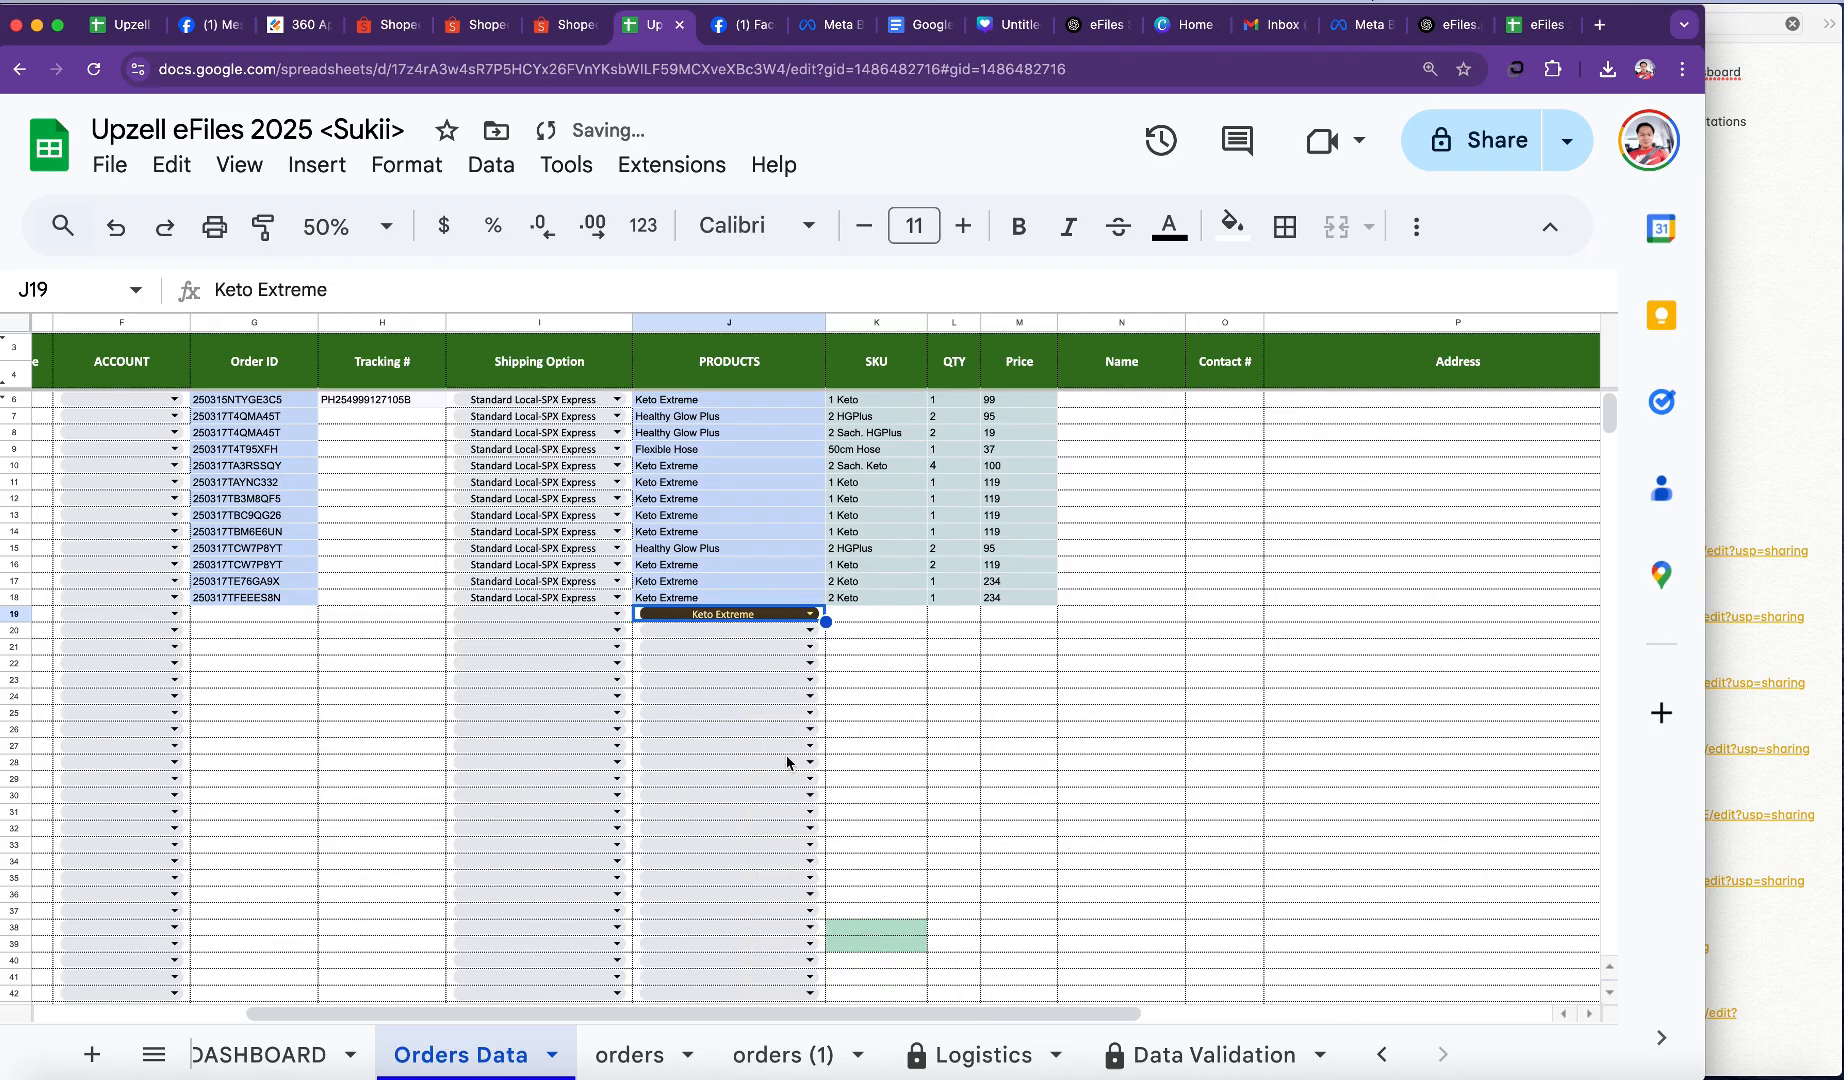
key(super+c)
drag(725, 565, 716, 600)
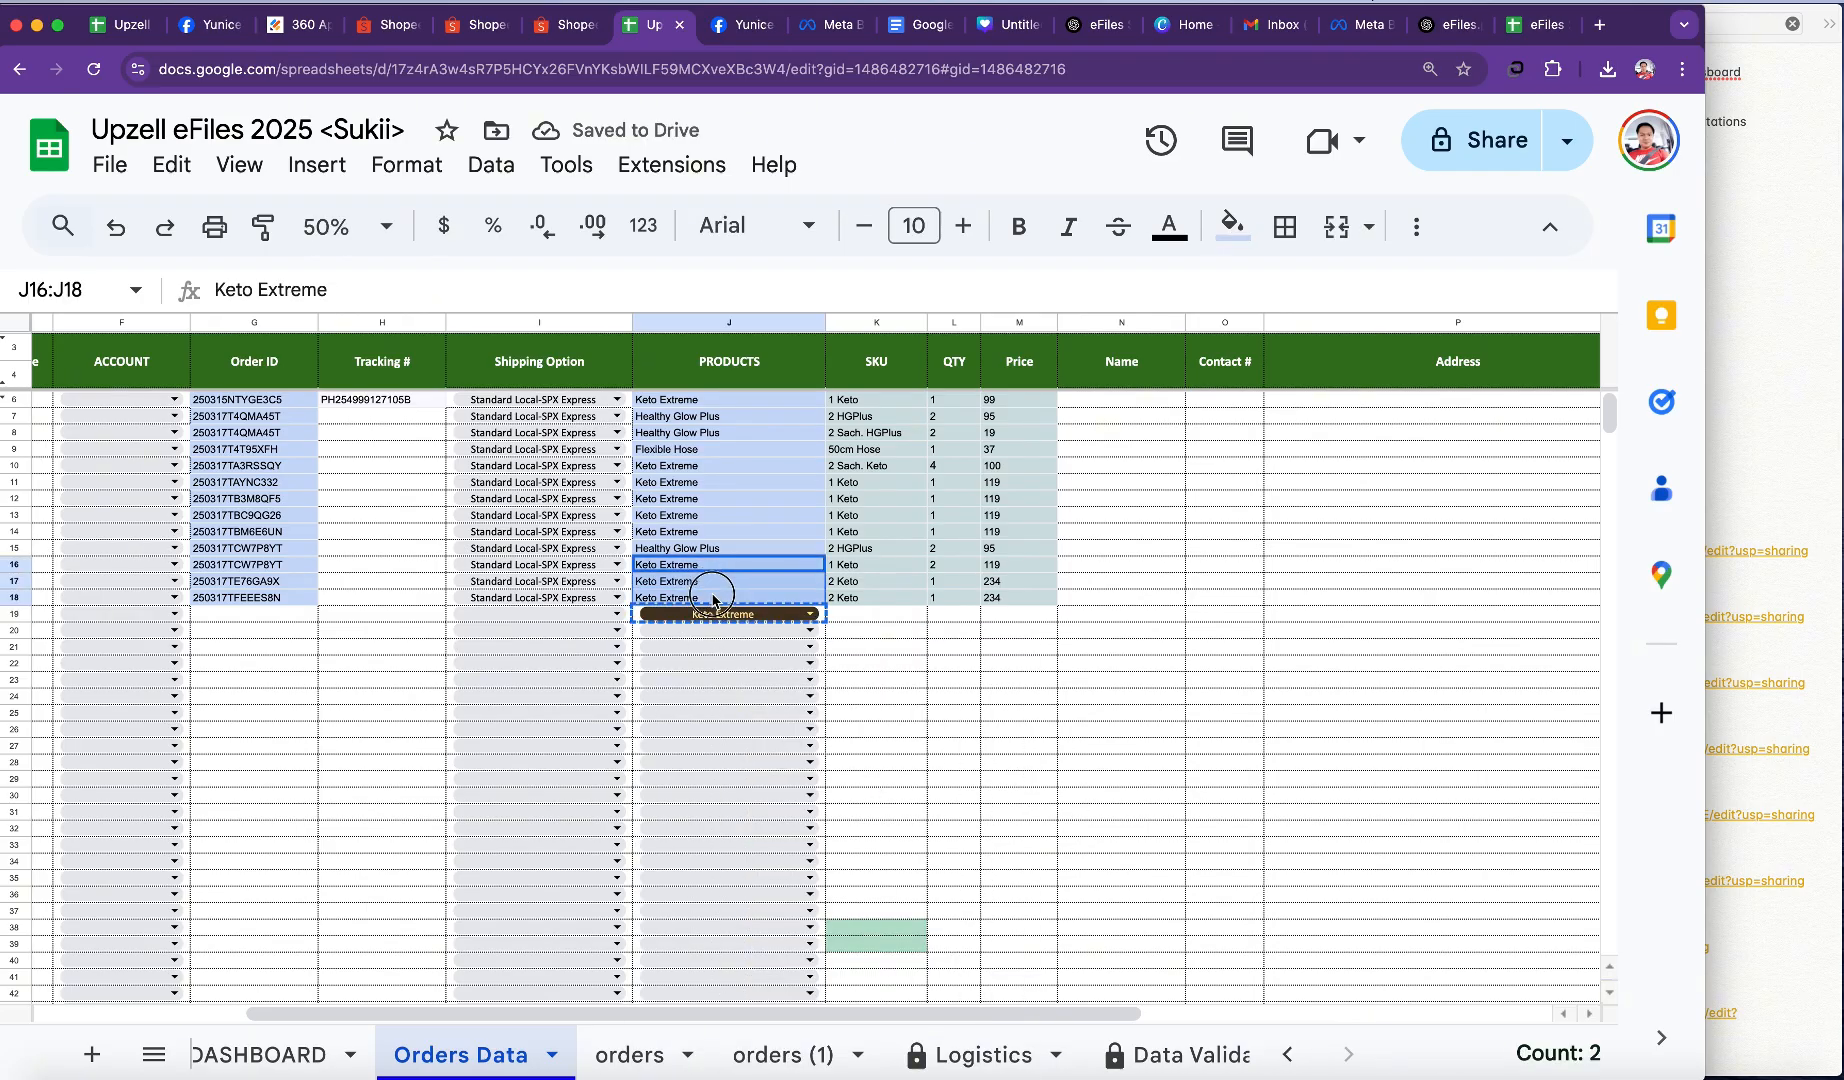
key(super+v)
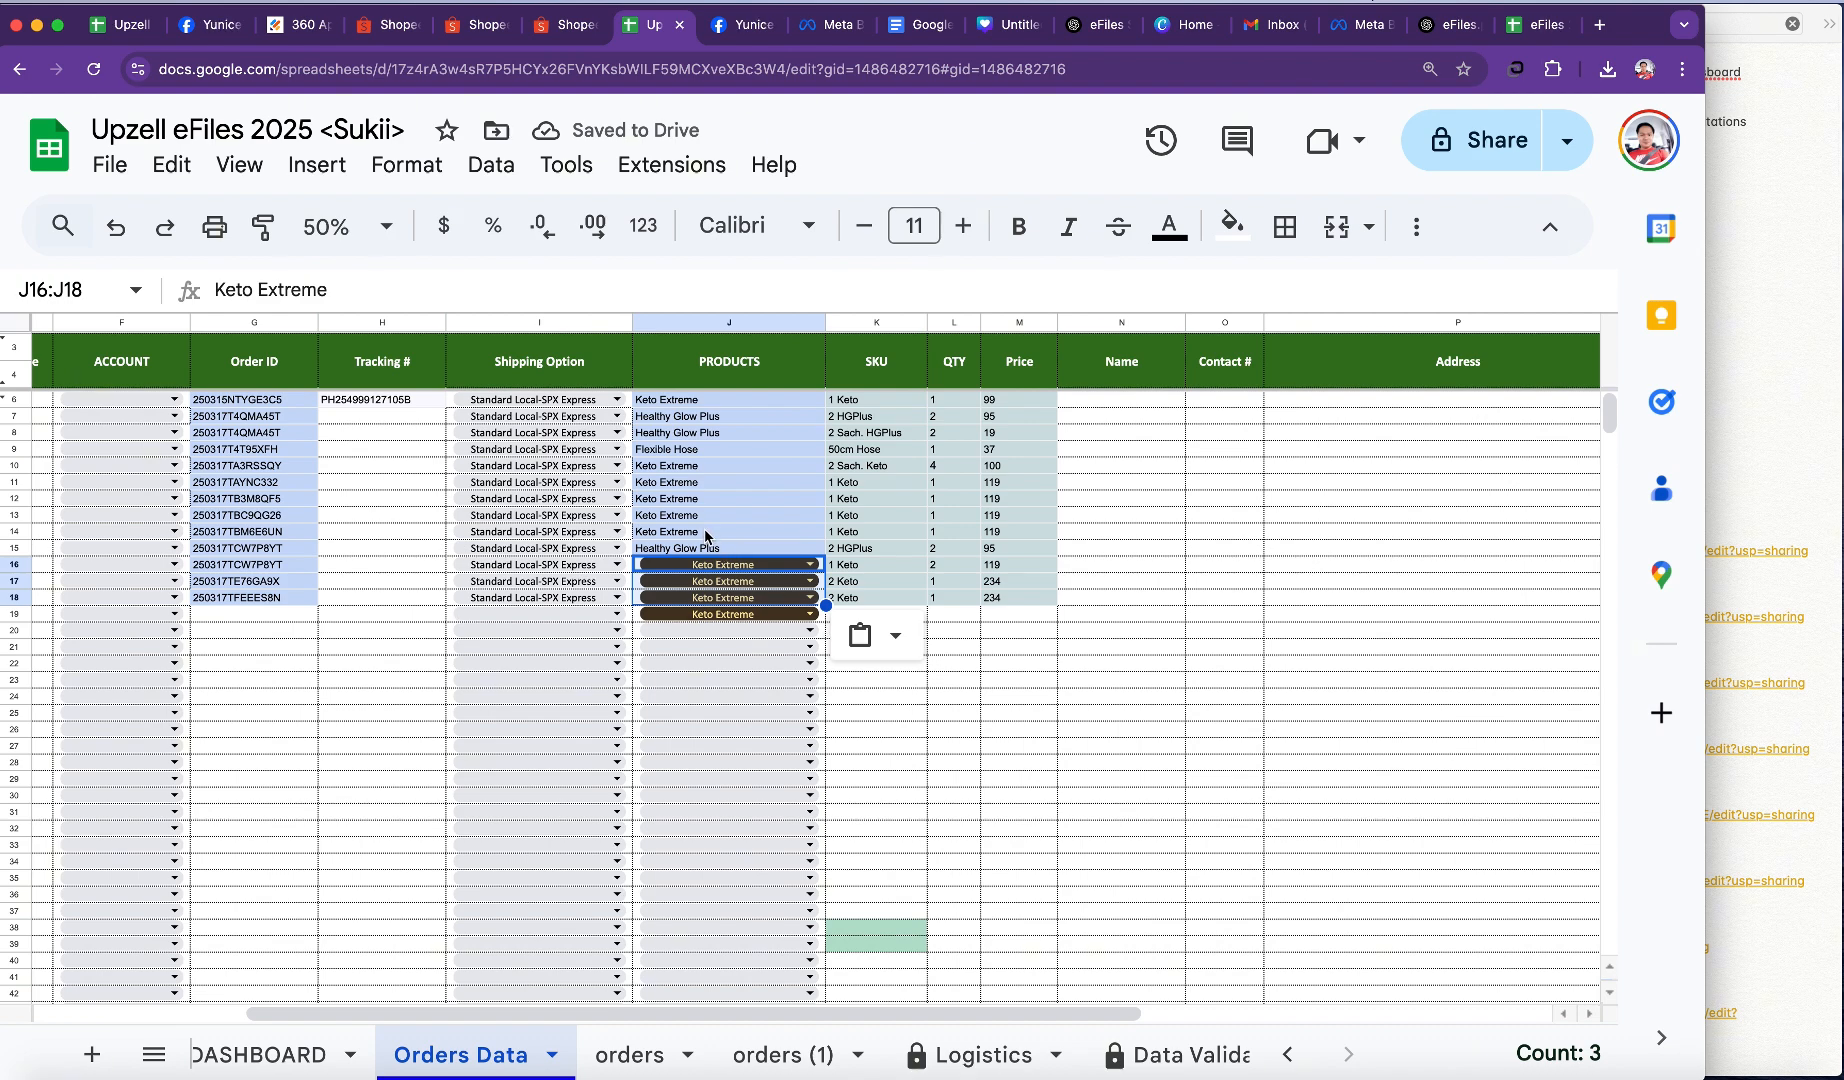
drag(706, 537, 706, 480)
key(super+v)
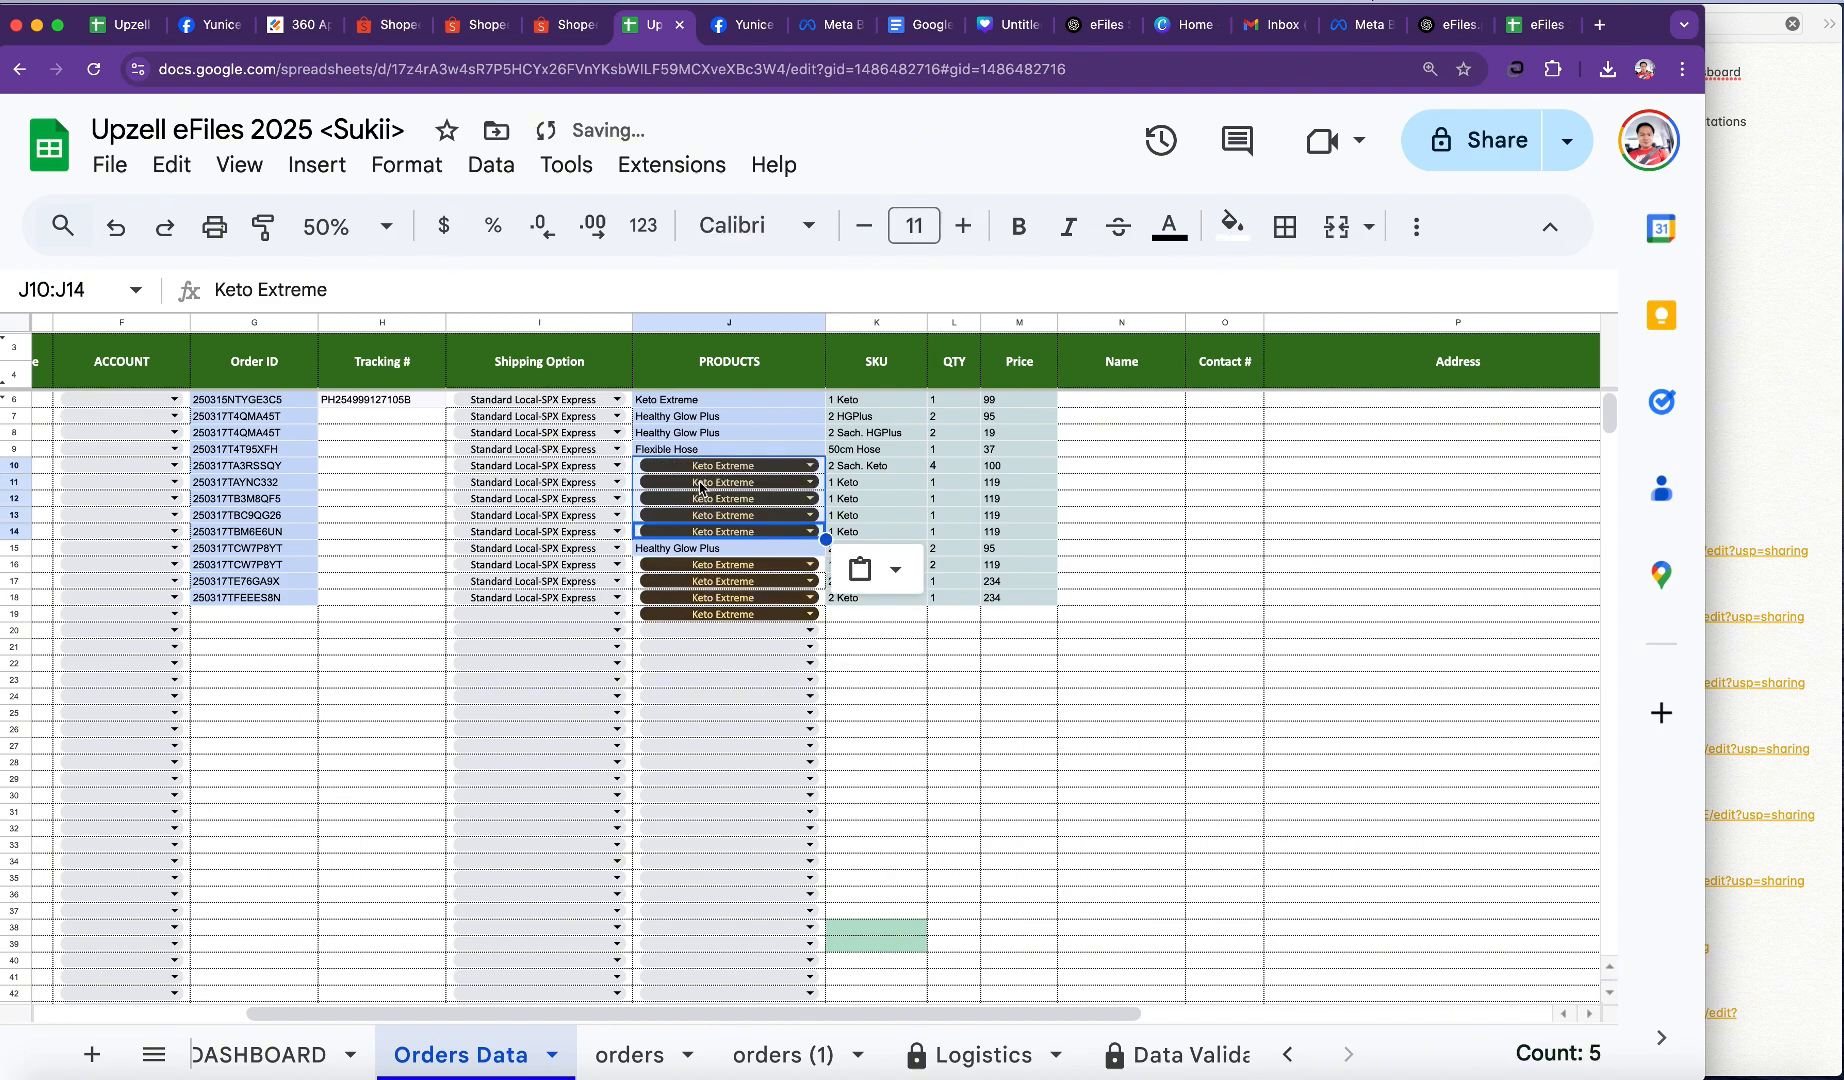
click(722, 400)
key(super+v)
click(1055, 897)
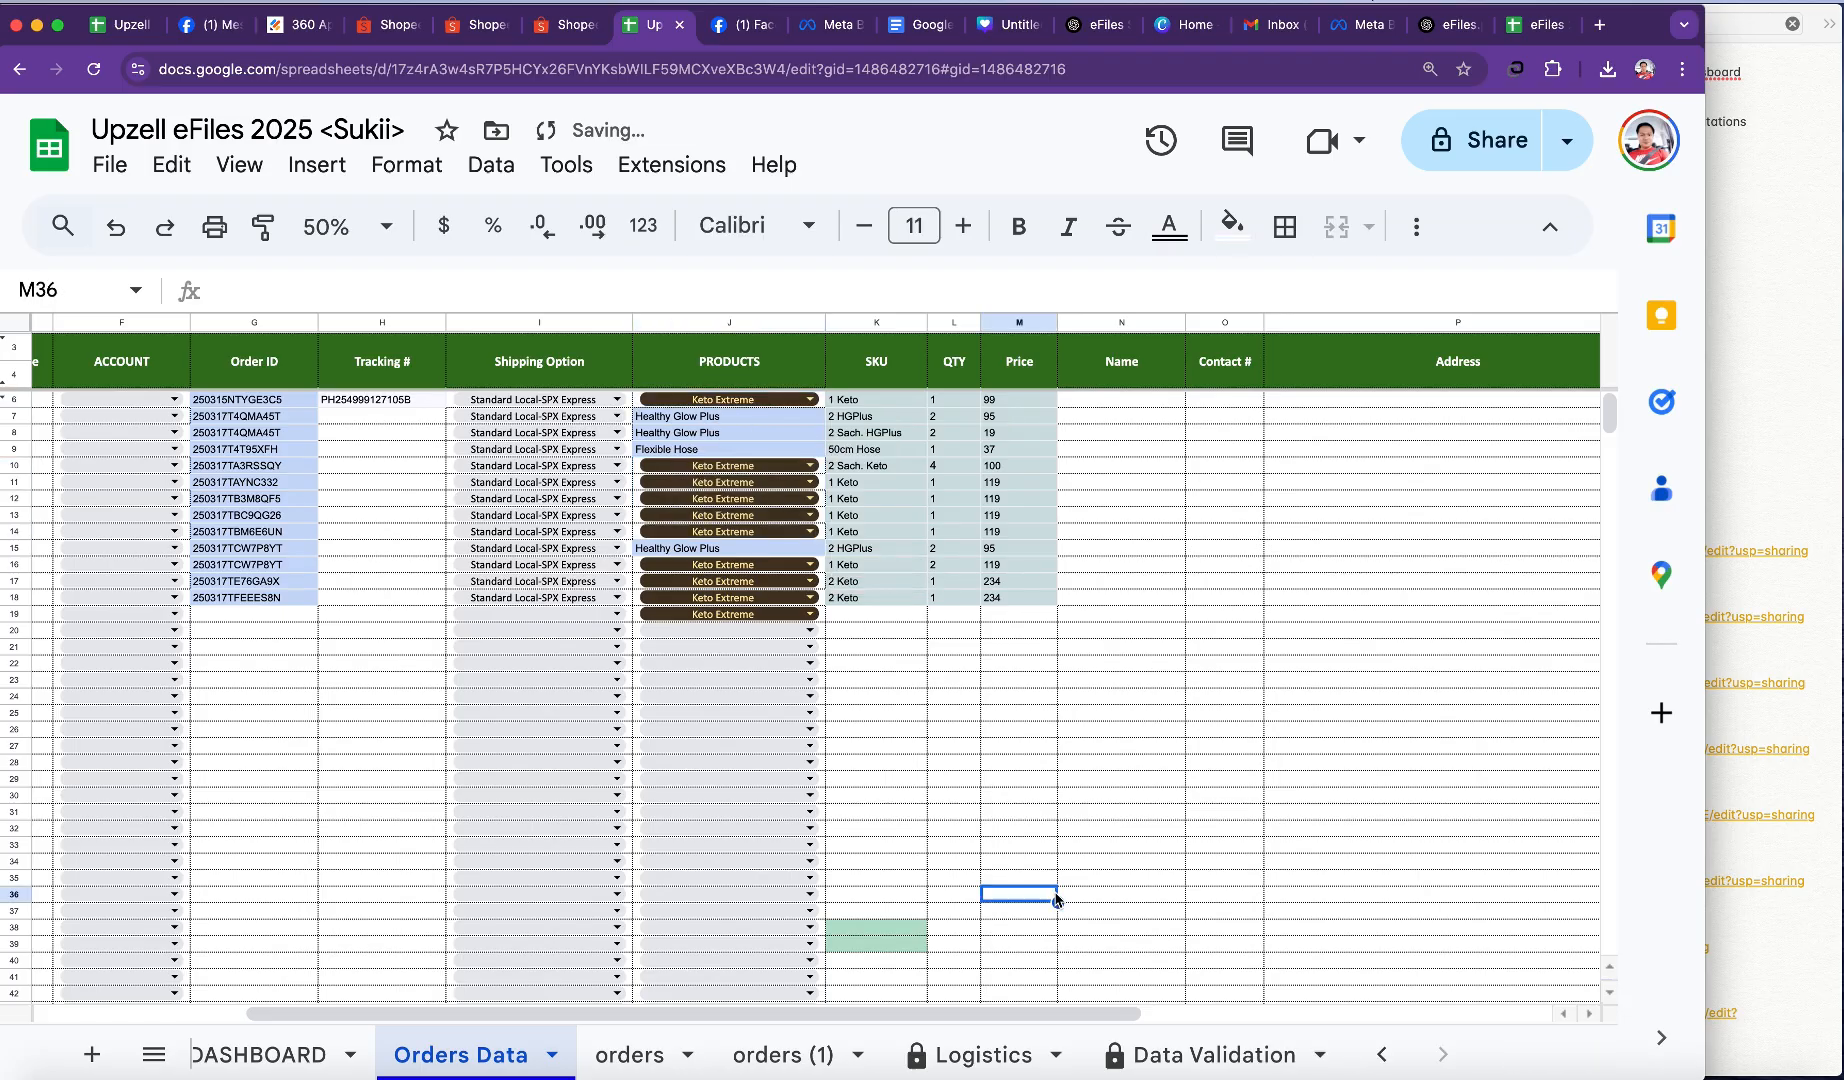
Step: Choose Healthy Glow Plus in the J20 product dropdown and paste that cell over the plain entries in J7:J8 and J15
click(812, 629)
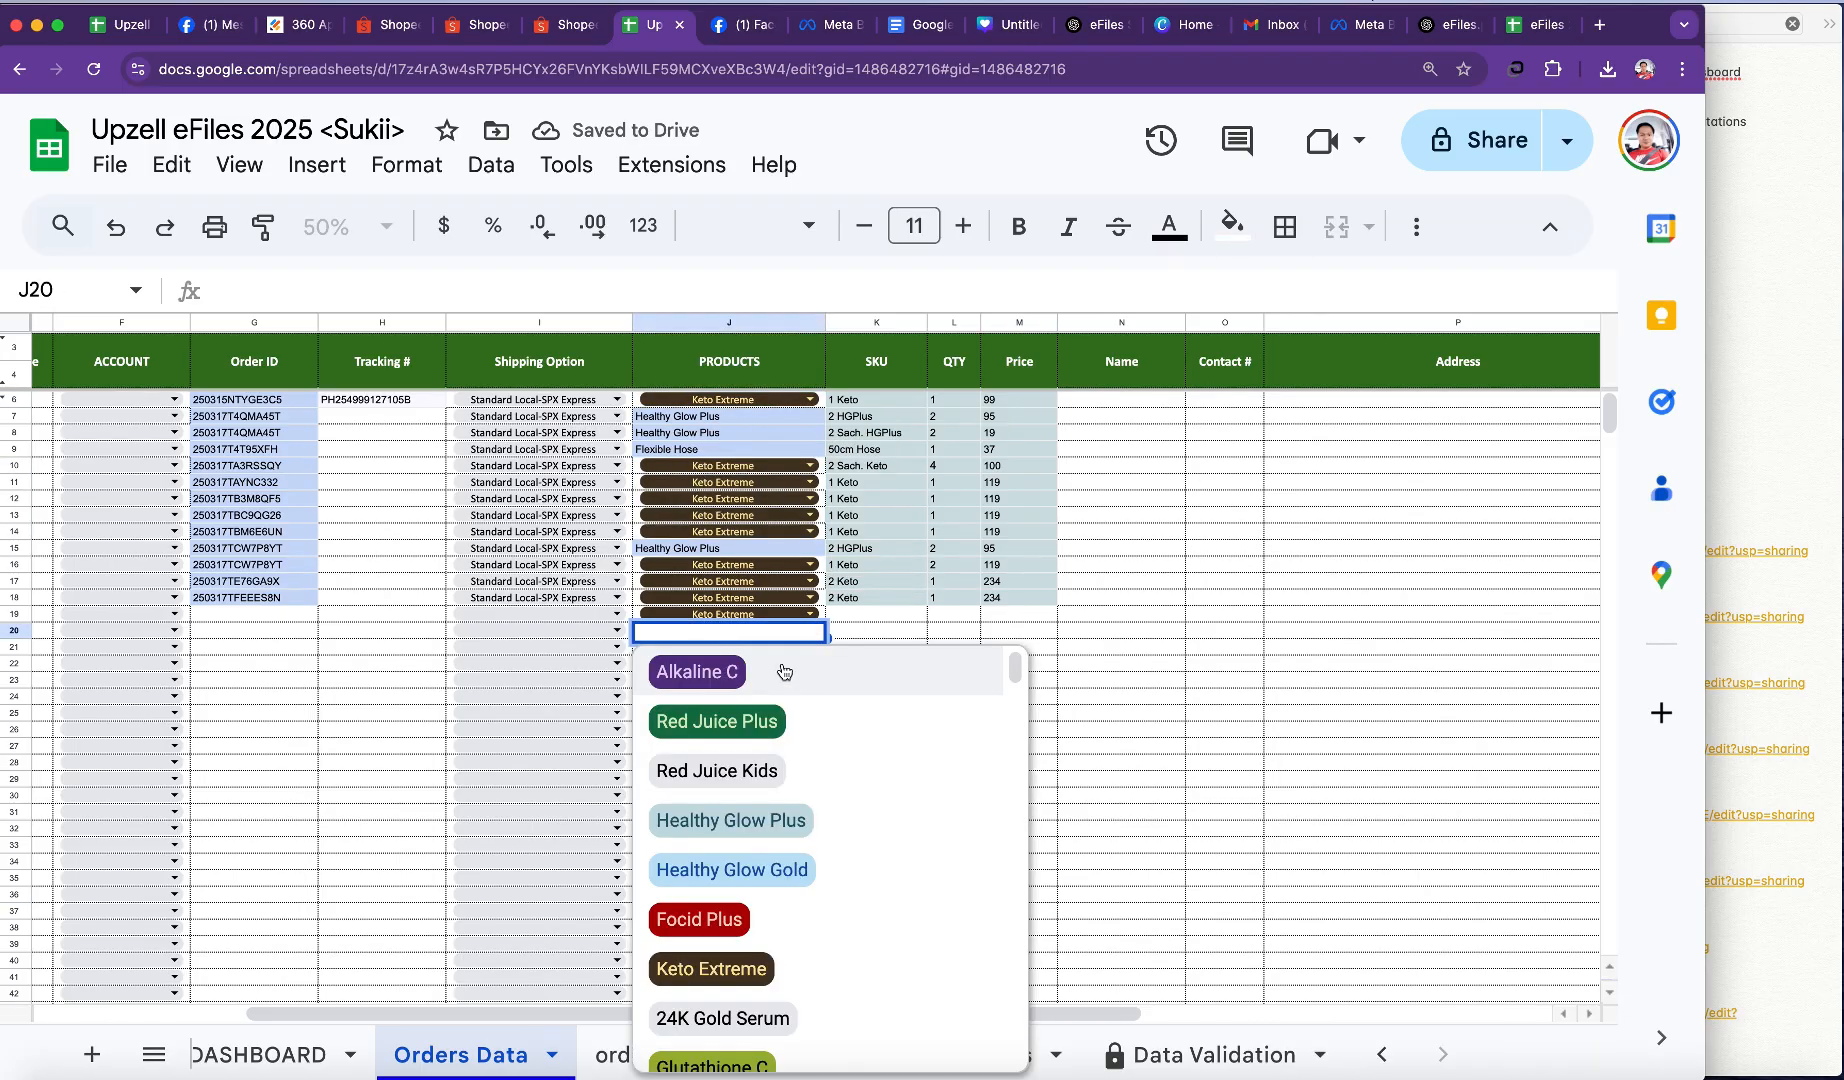
text(he)
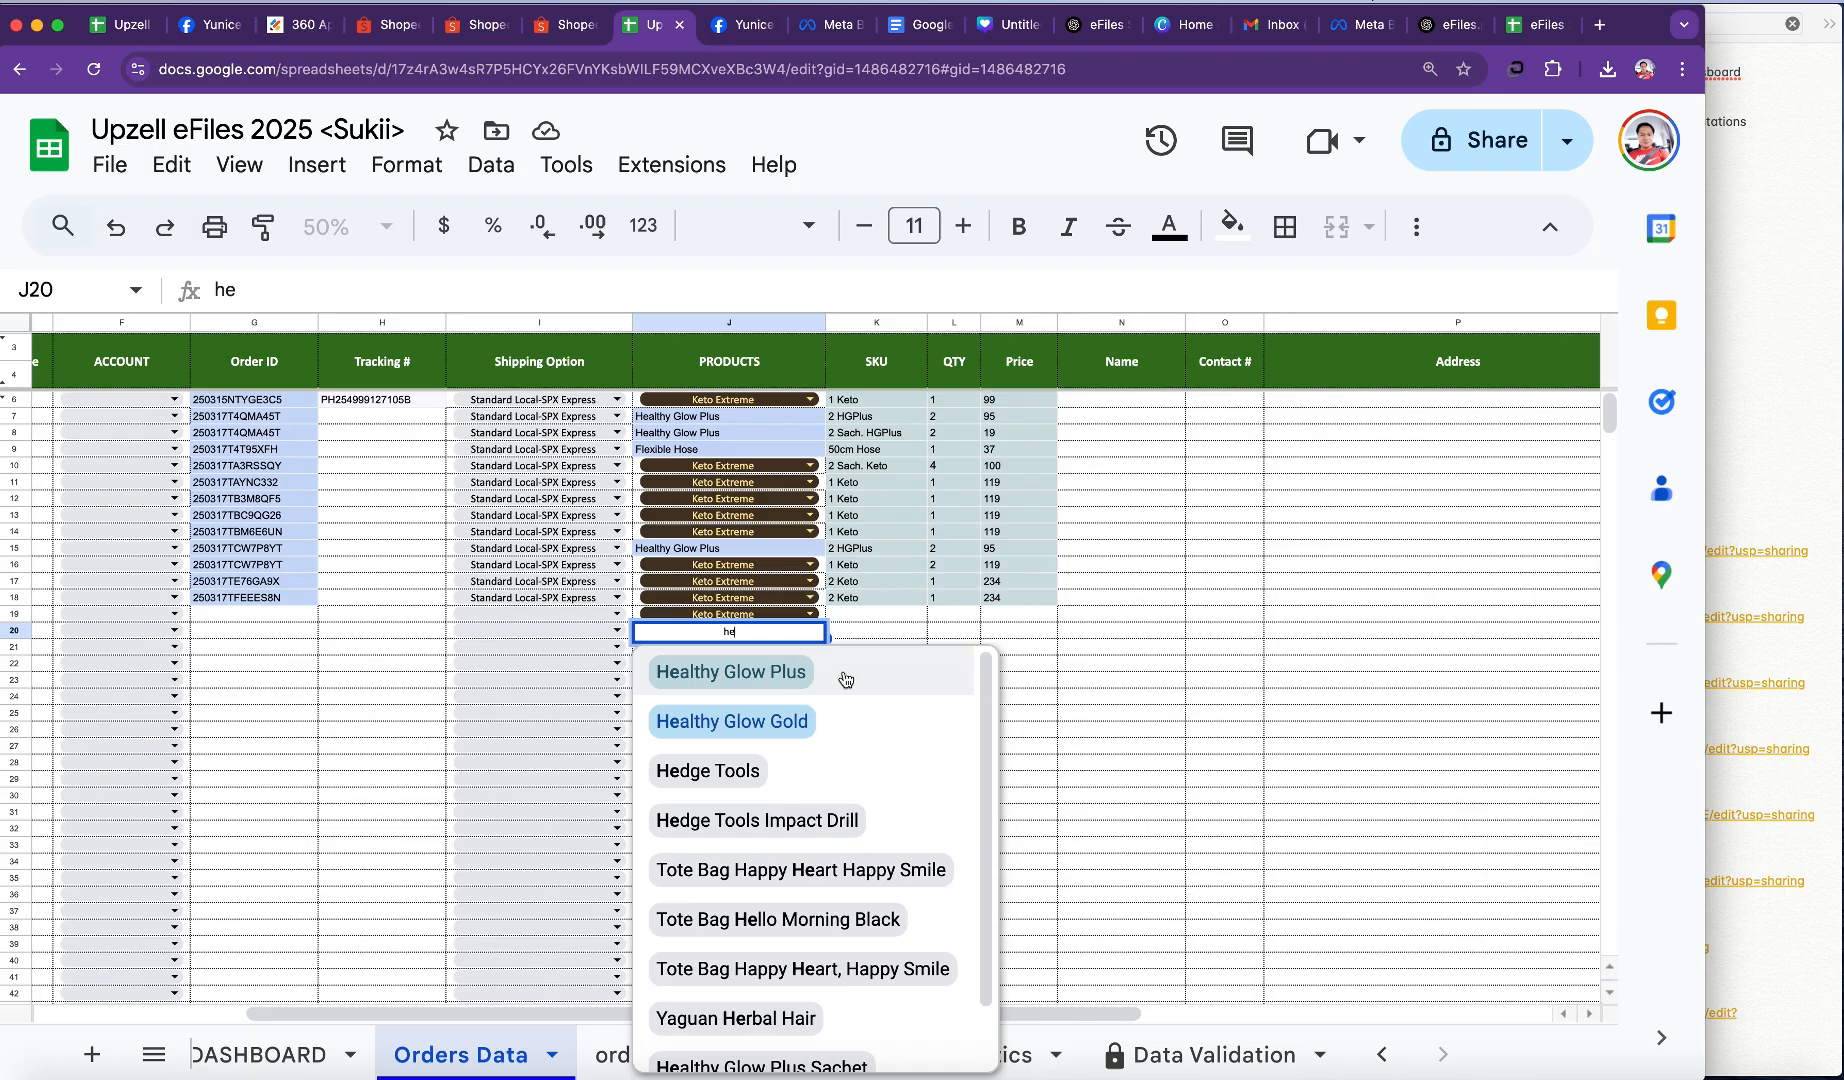
click(846, 680)
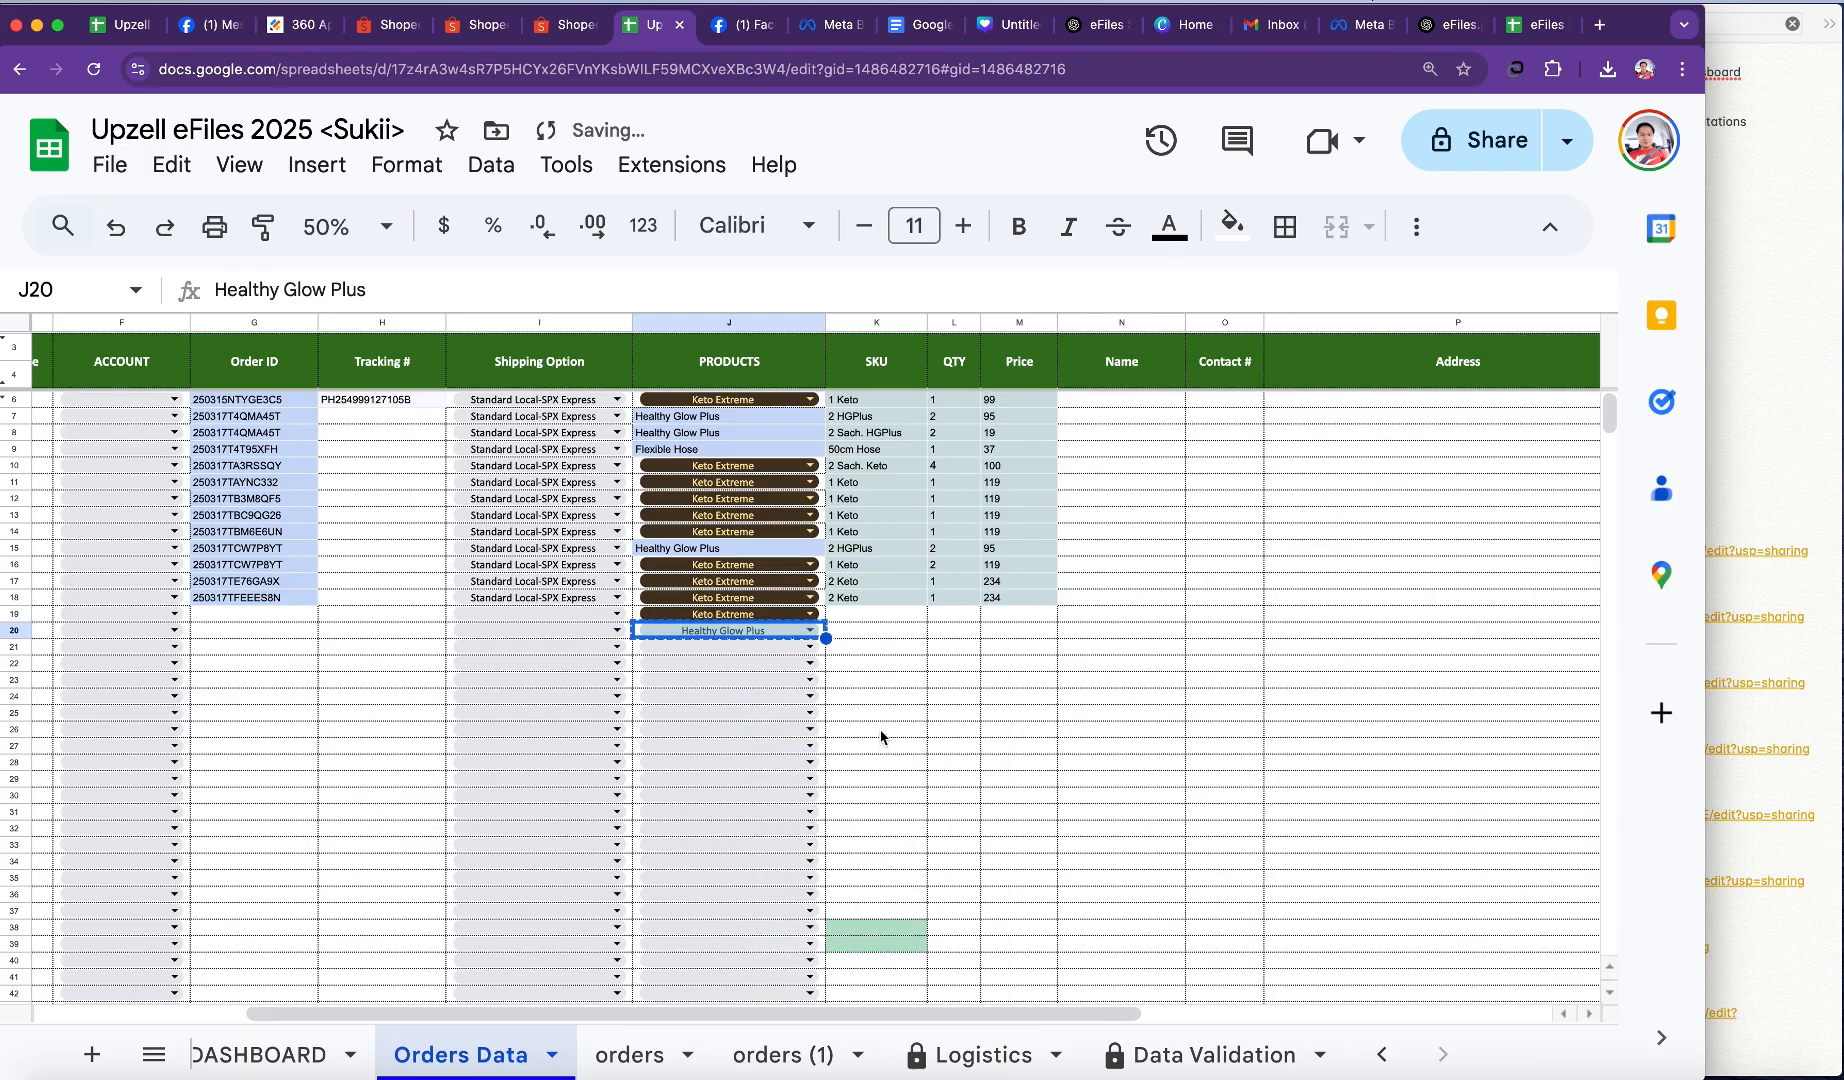
drag(753, 416, 748, 429)
key(ctrl+v)
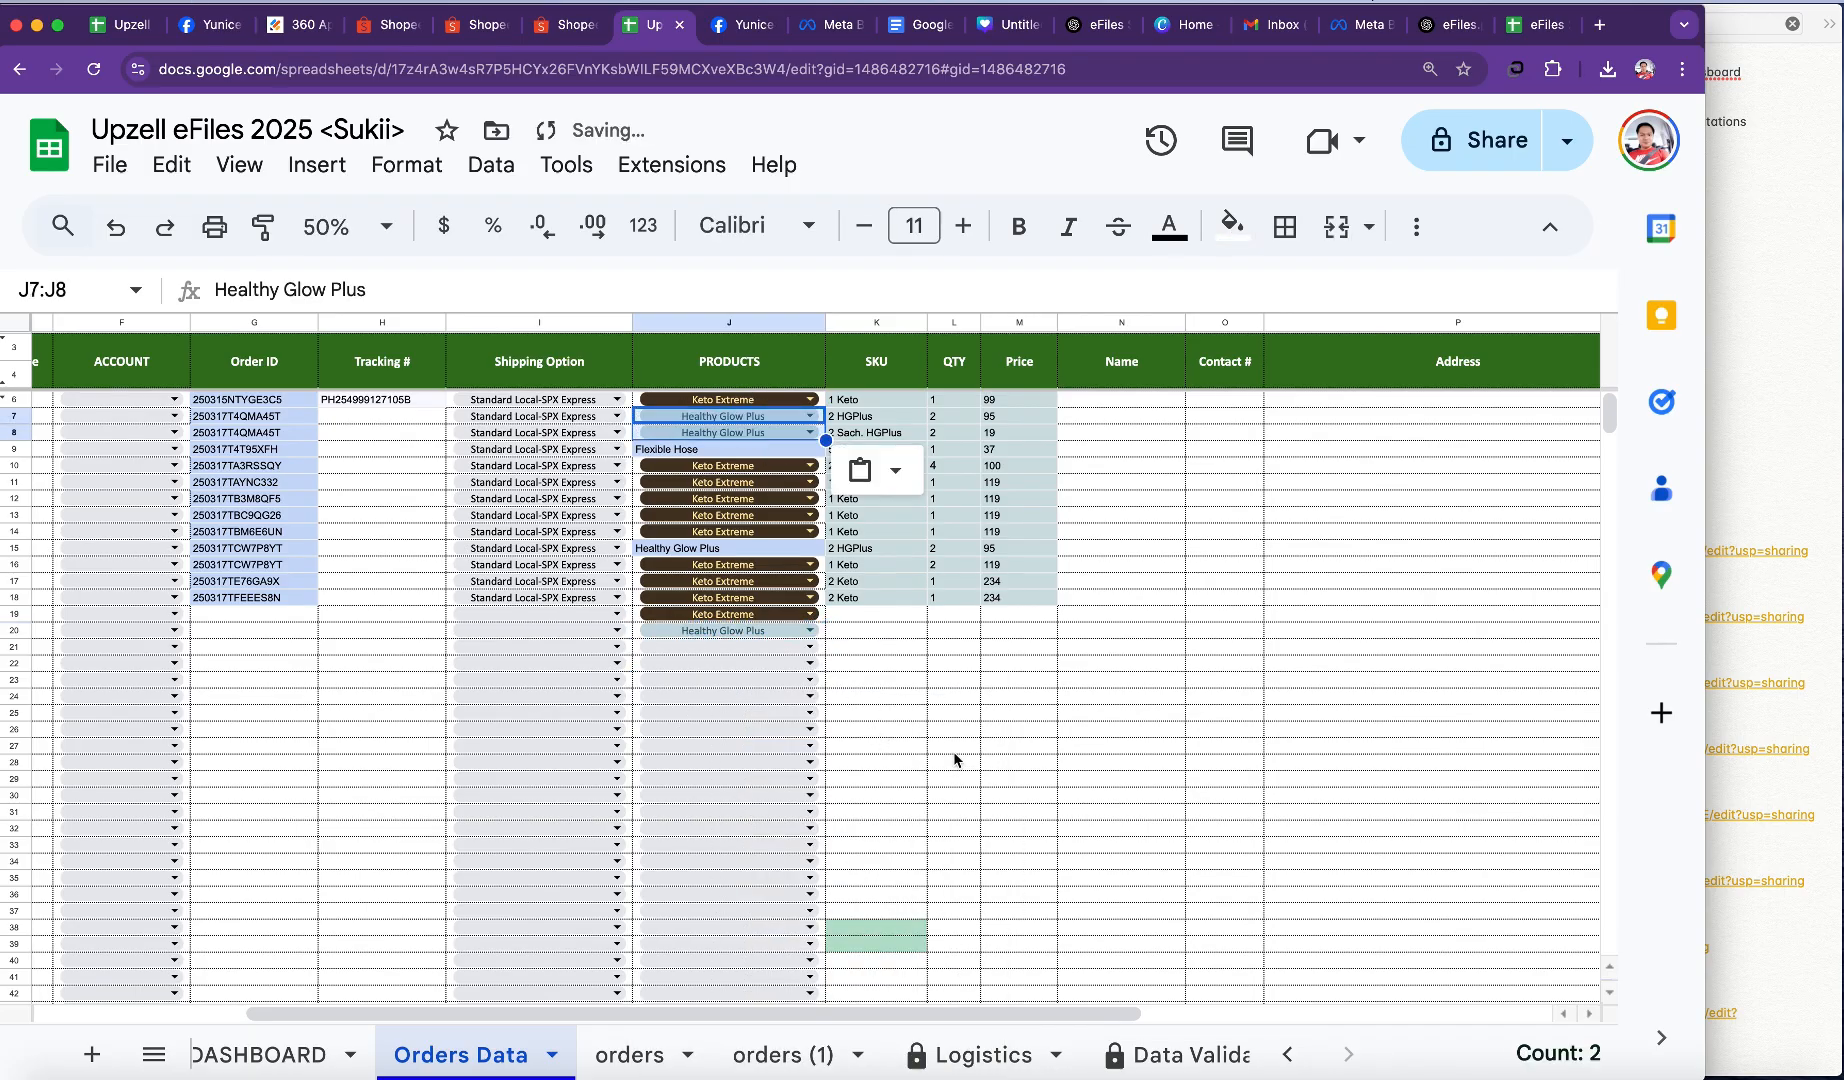
click(750, 548)
key(ctrl+v)
click(926, 731)
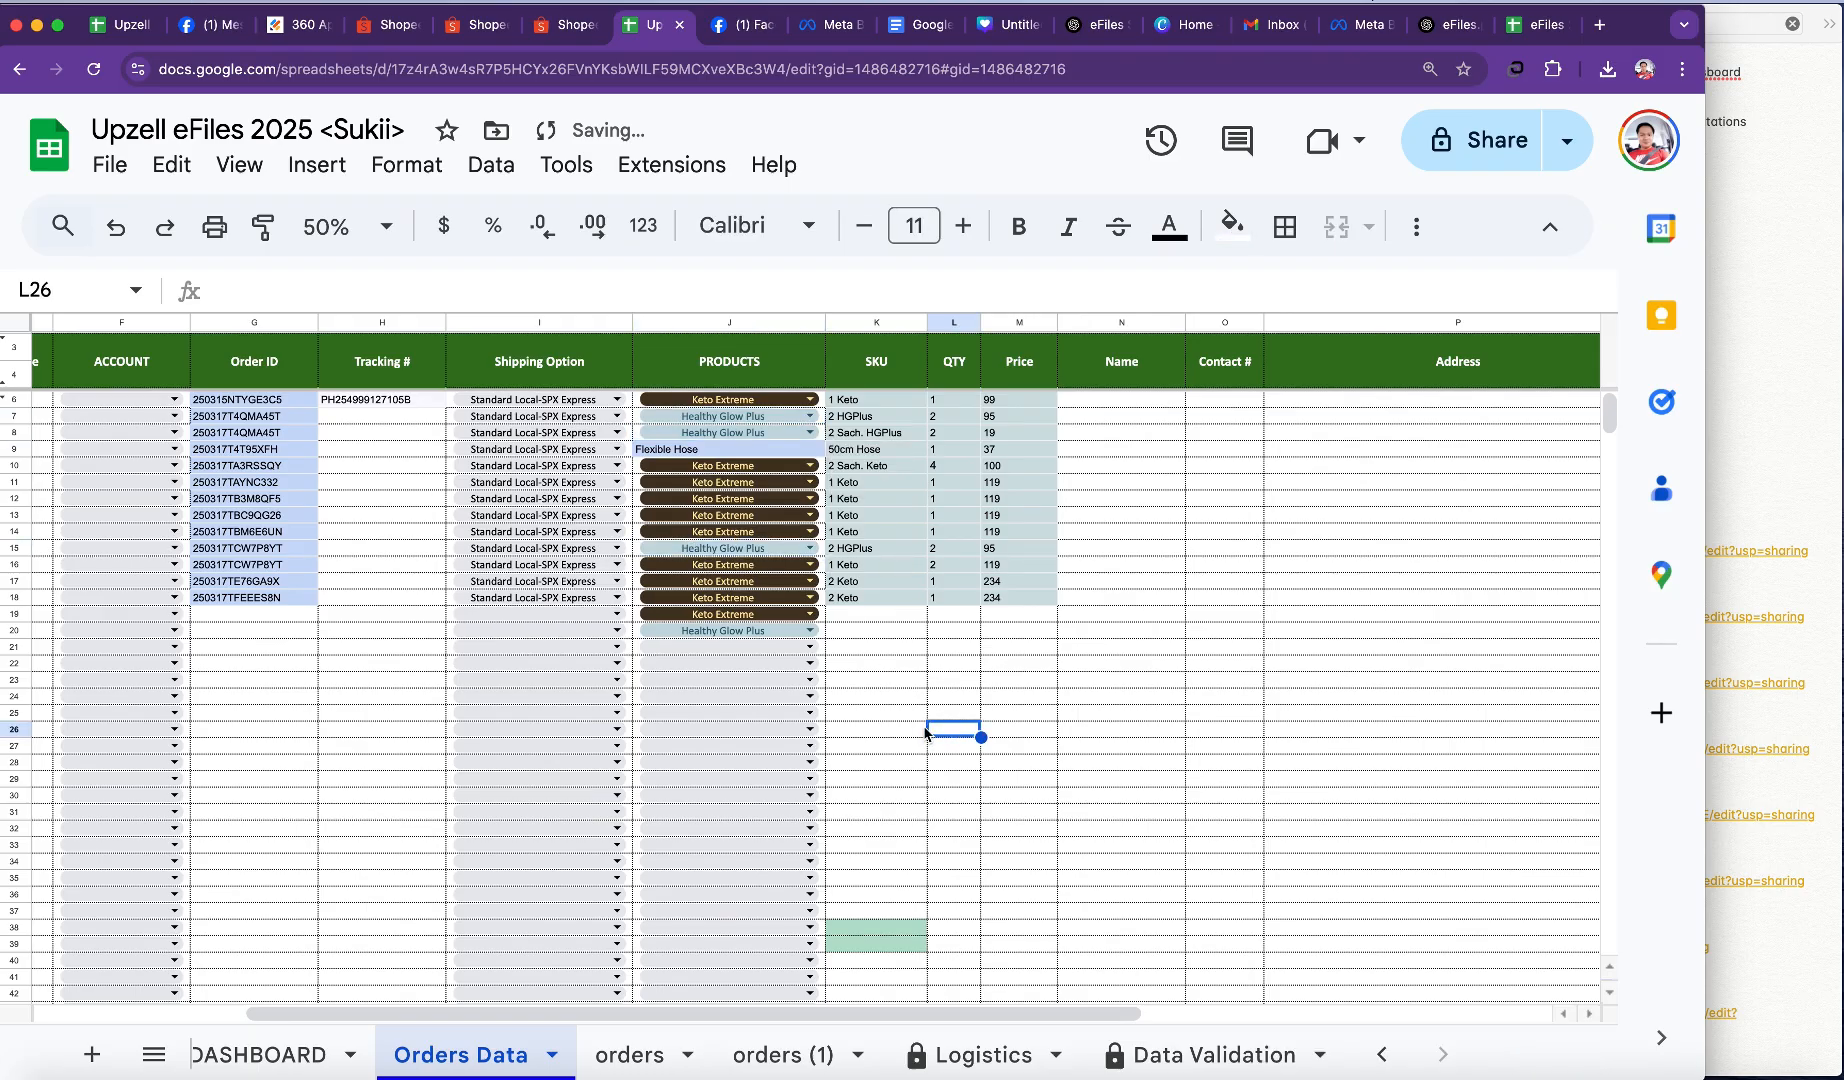
Step: Choose Hose Extender 50cm in the J20 product dropdown and paste that cell over the Flexible Hose entry in J9
click(855, 451)
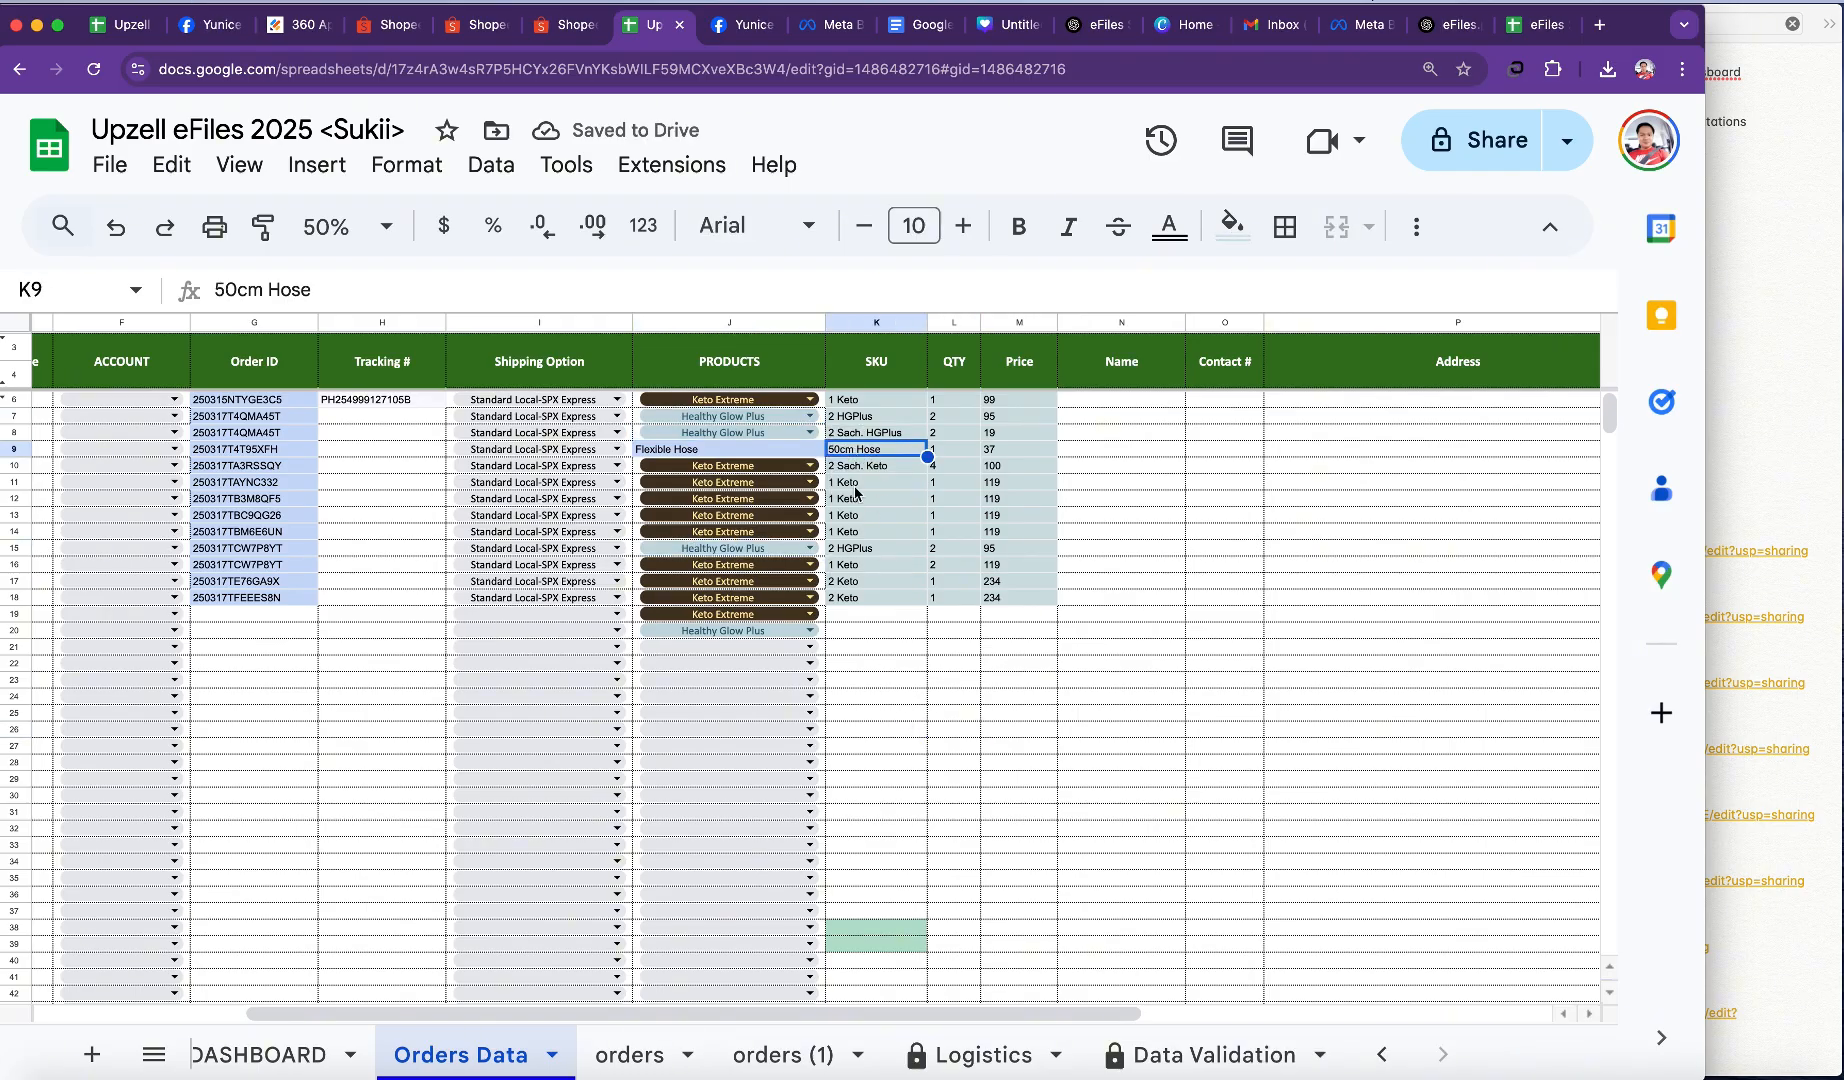
click(808, 634)
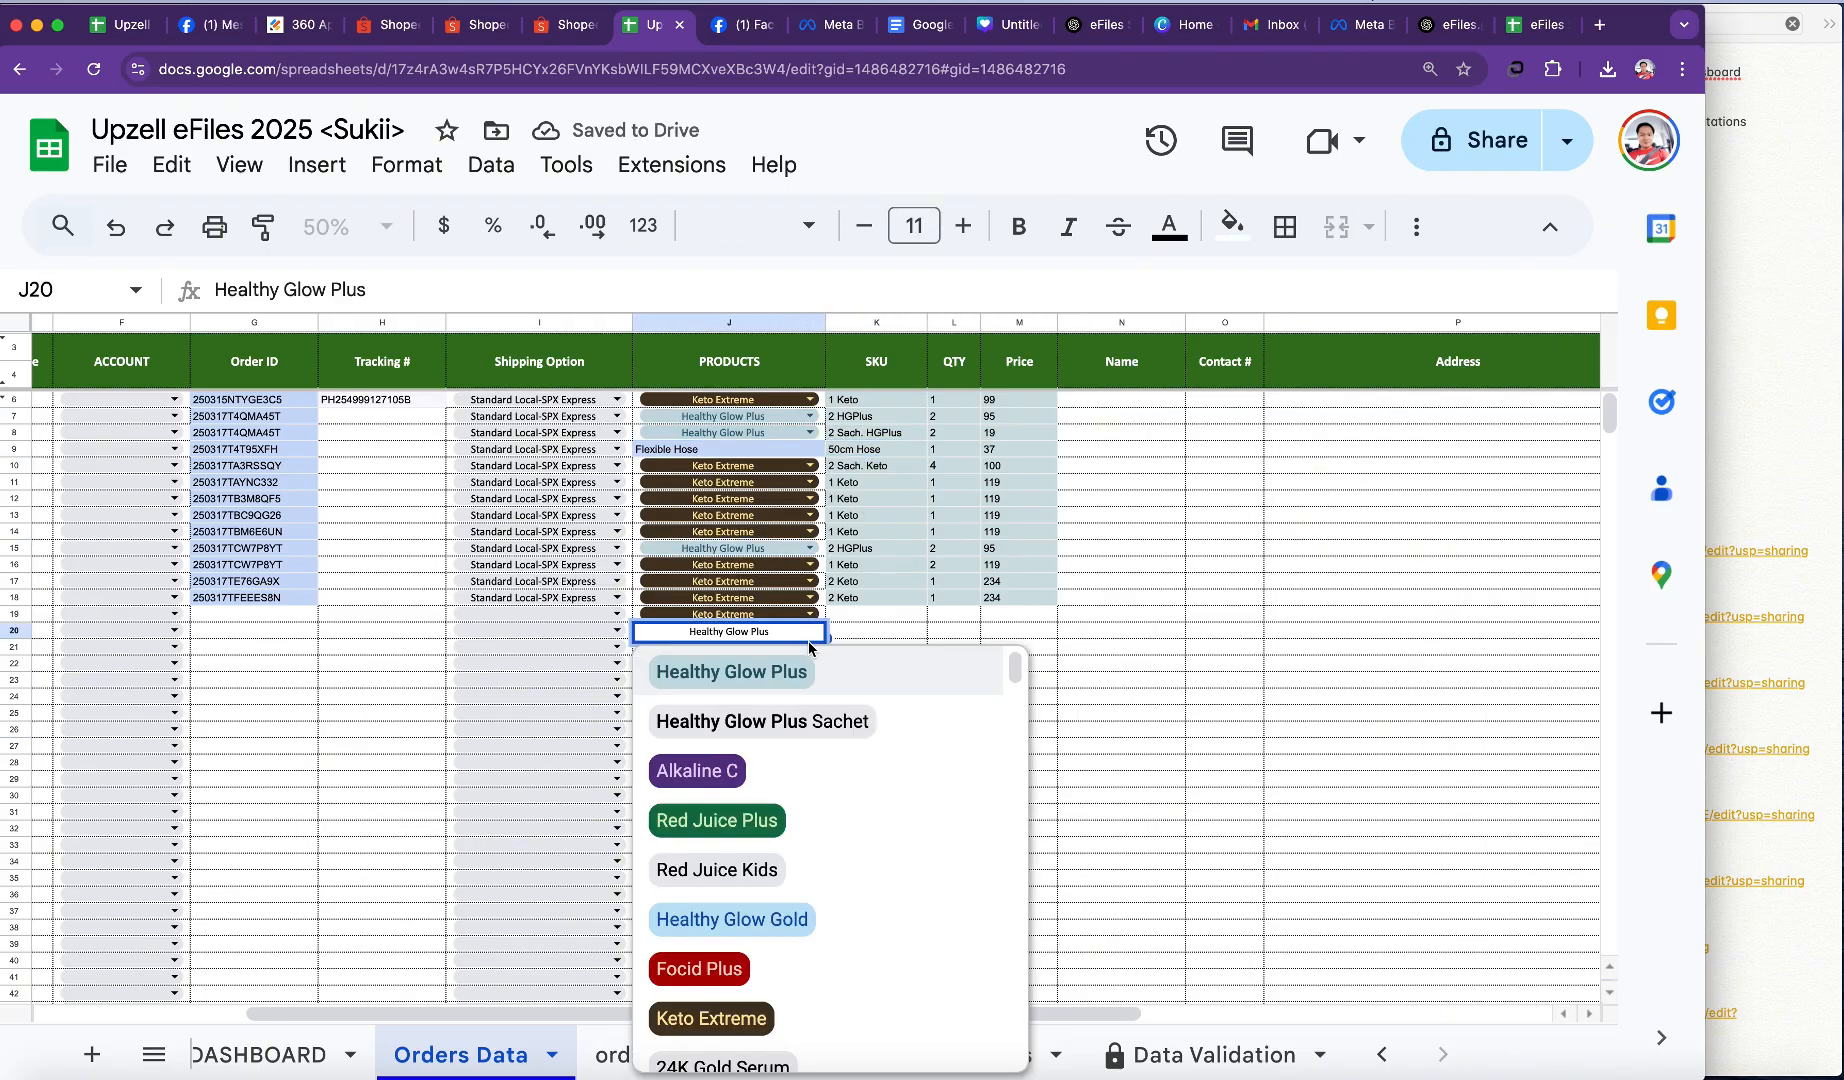
text(Fle)
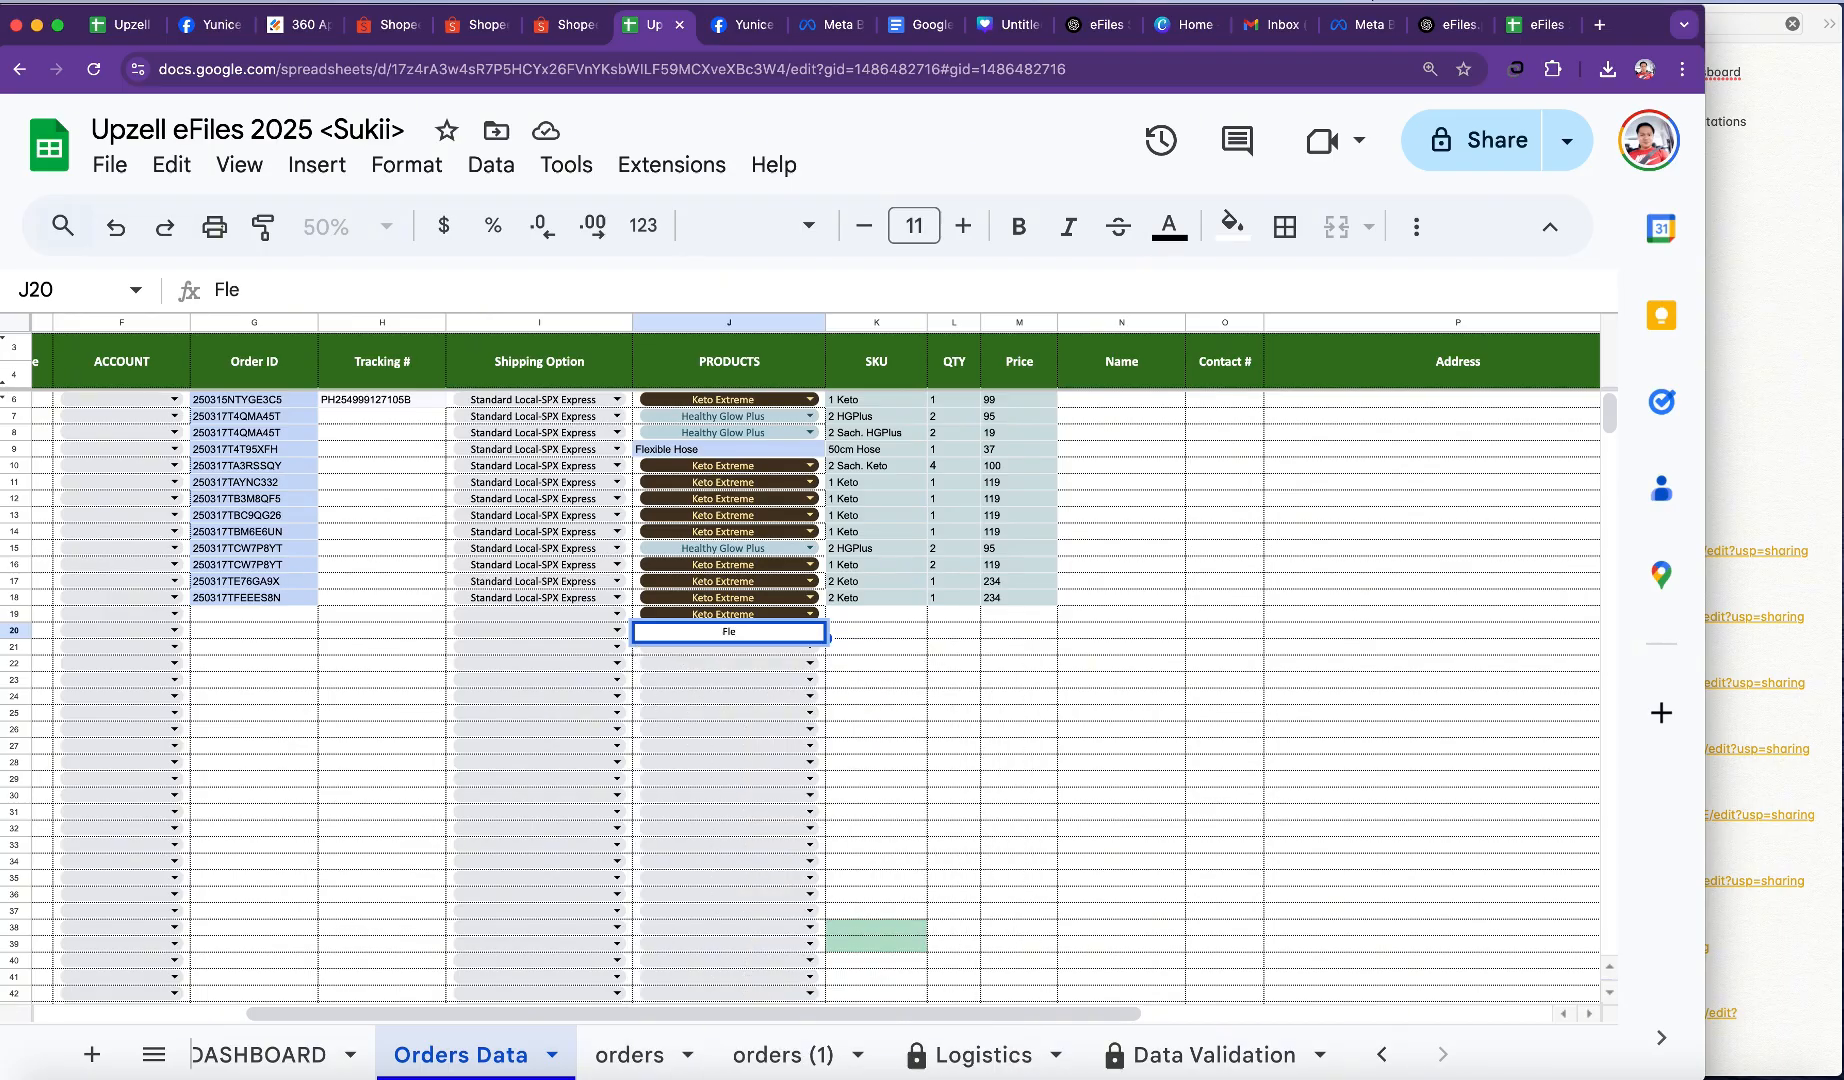
key(BackSpace)
key(BackSpace)
key(BackSpace)
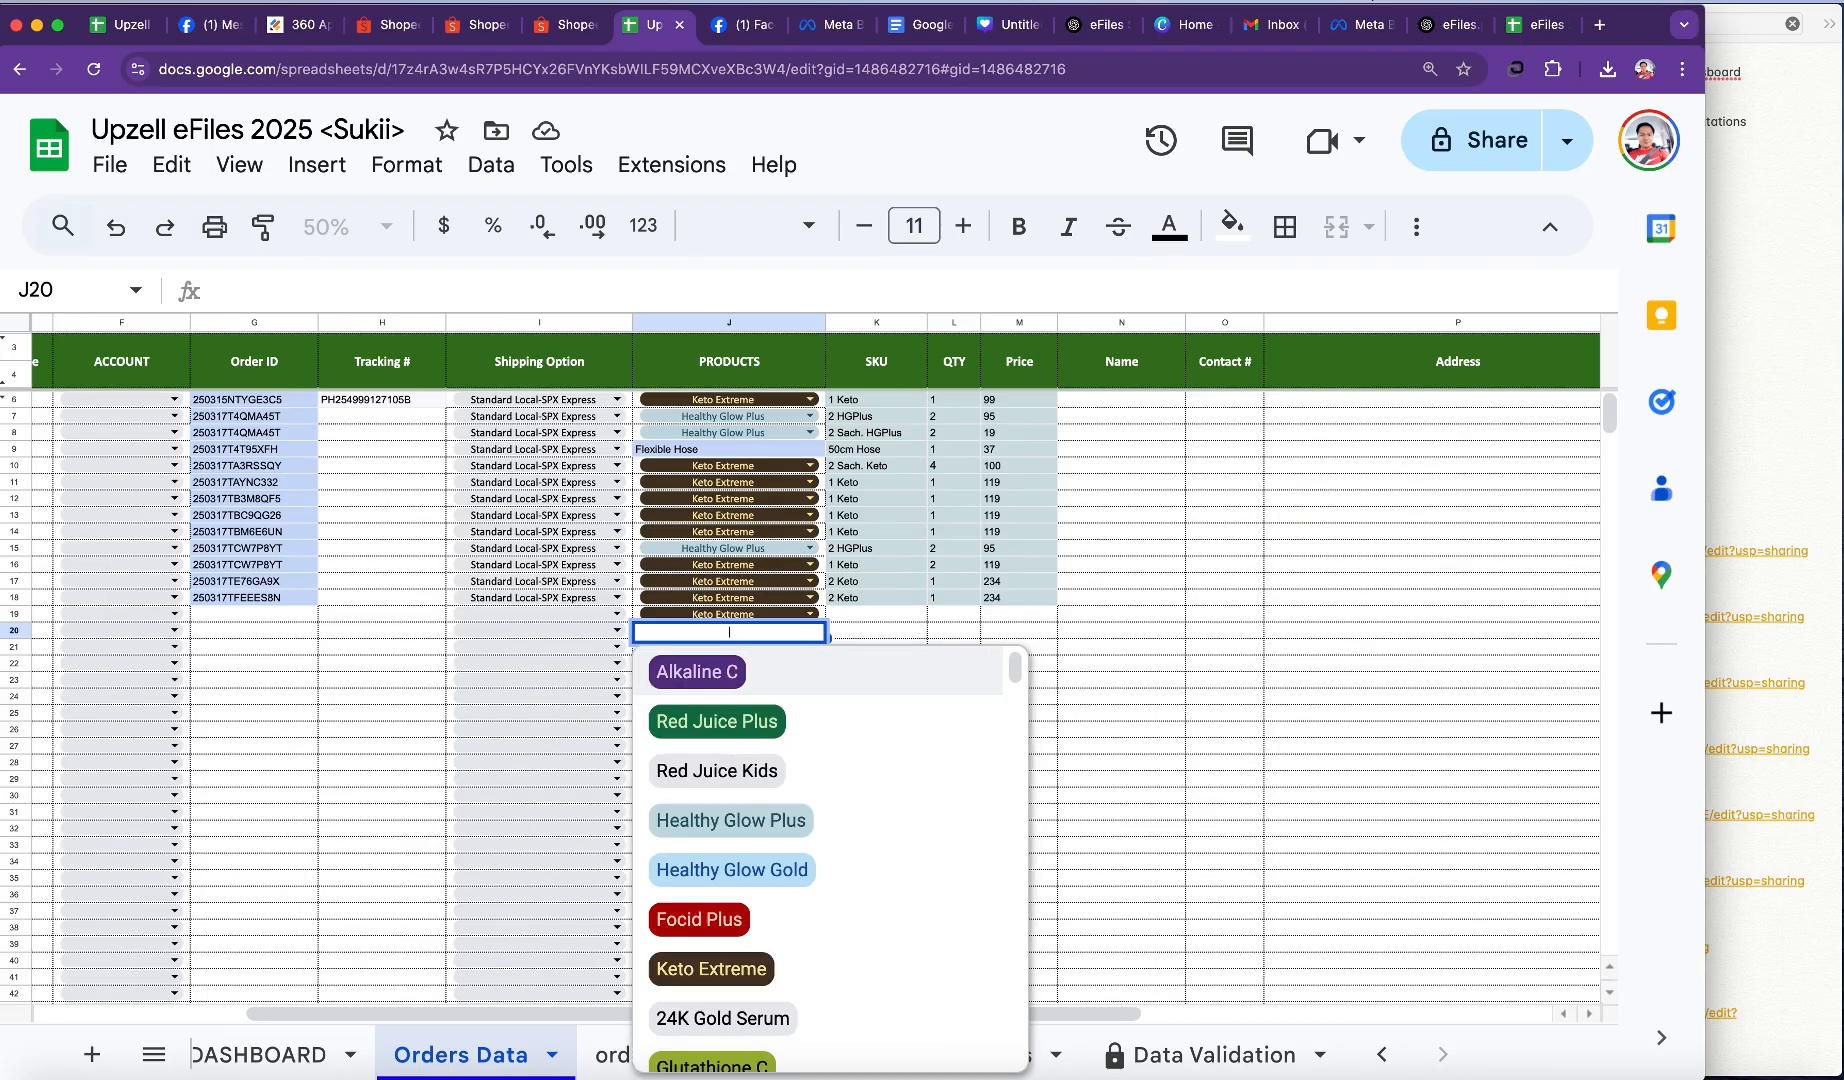
text(Hose)
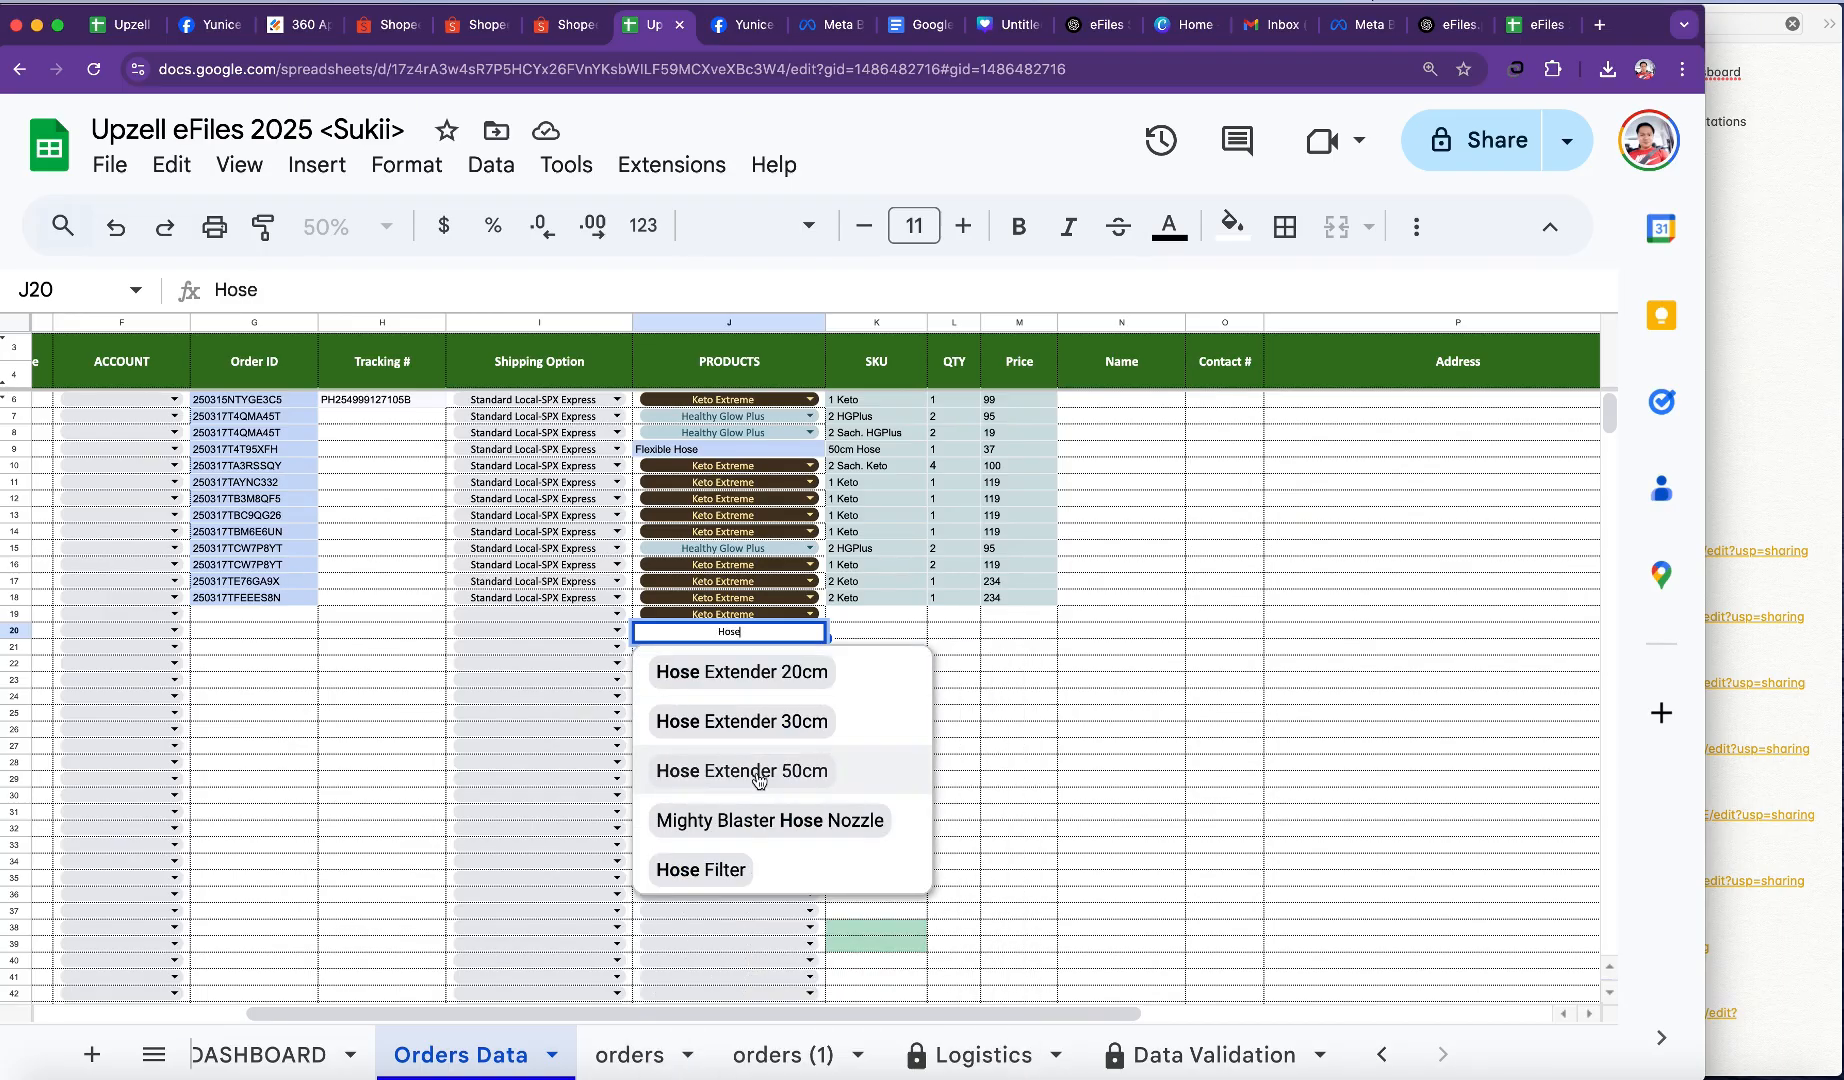
click(759, 780)
key(ctrl+c)
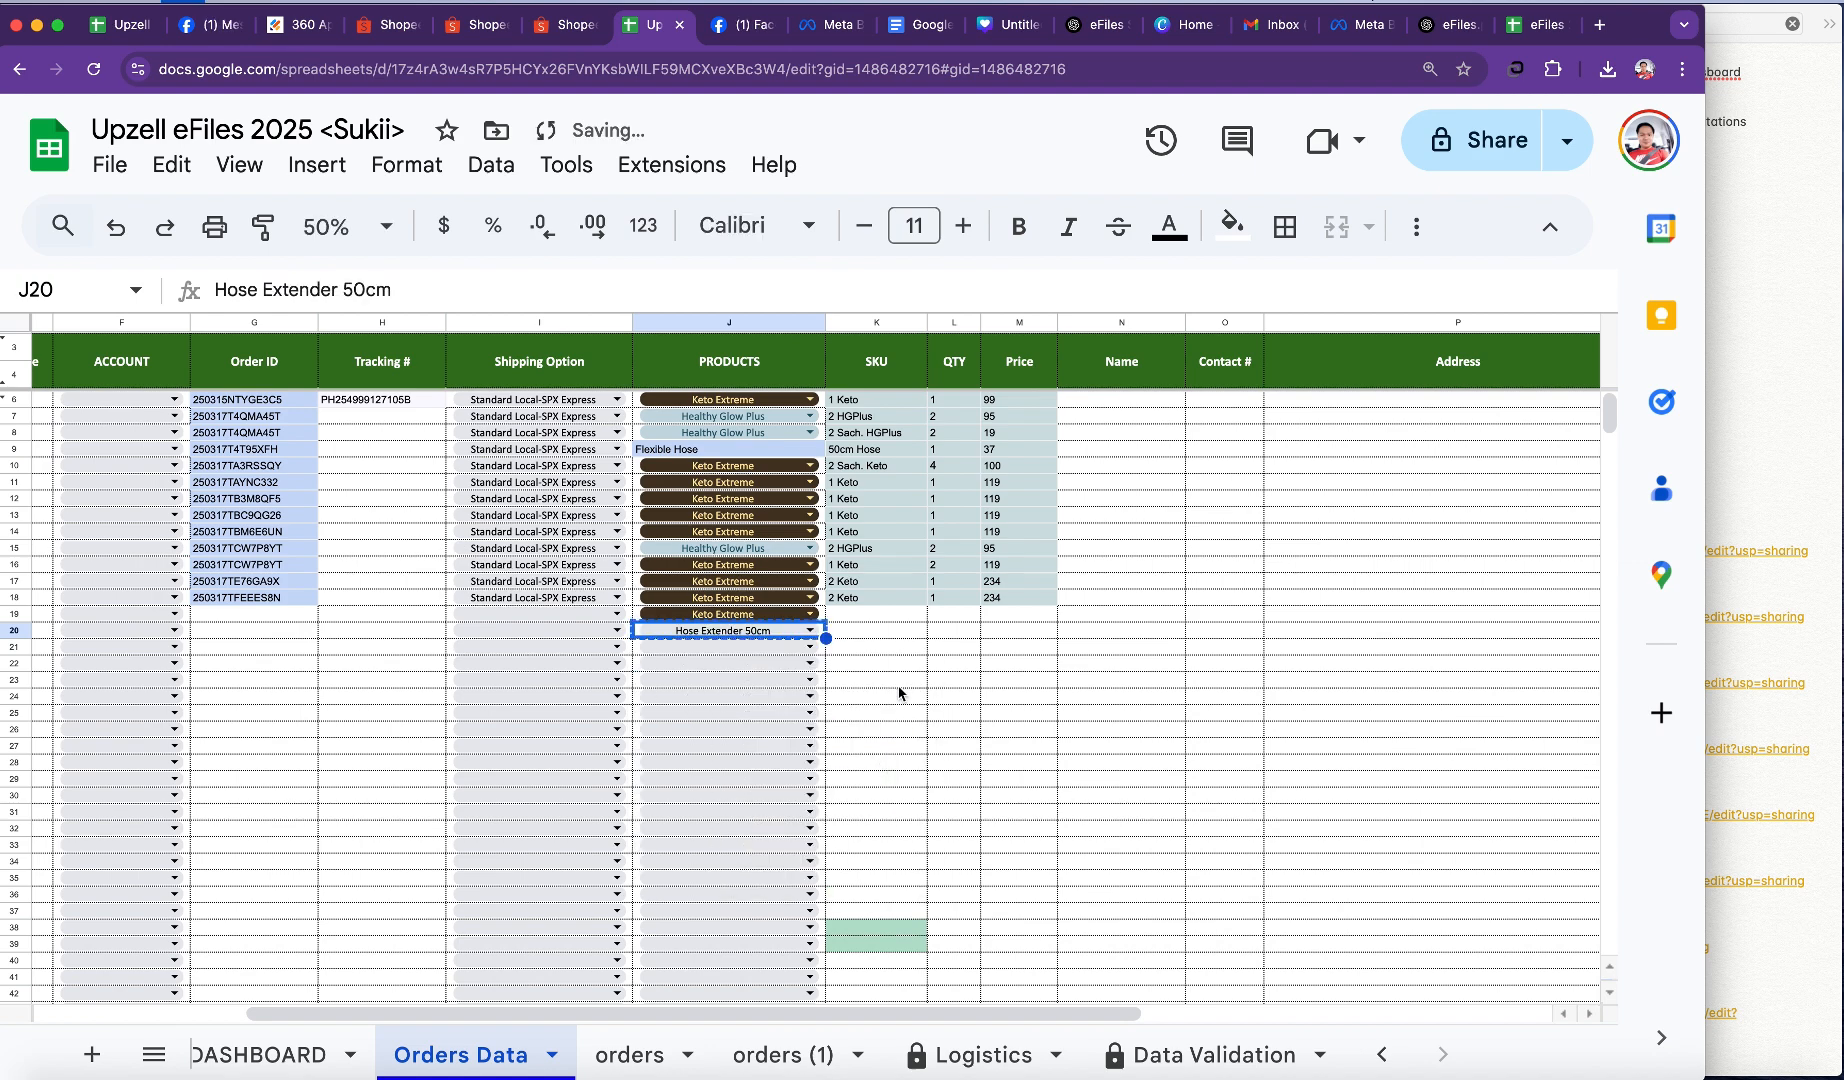
click(790, 452)
key(ctrl+v)
click(953, 778)
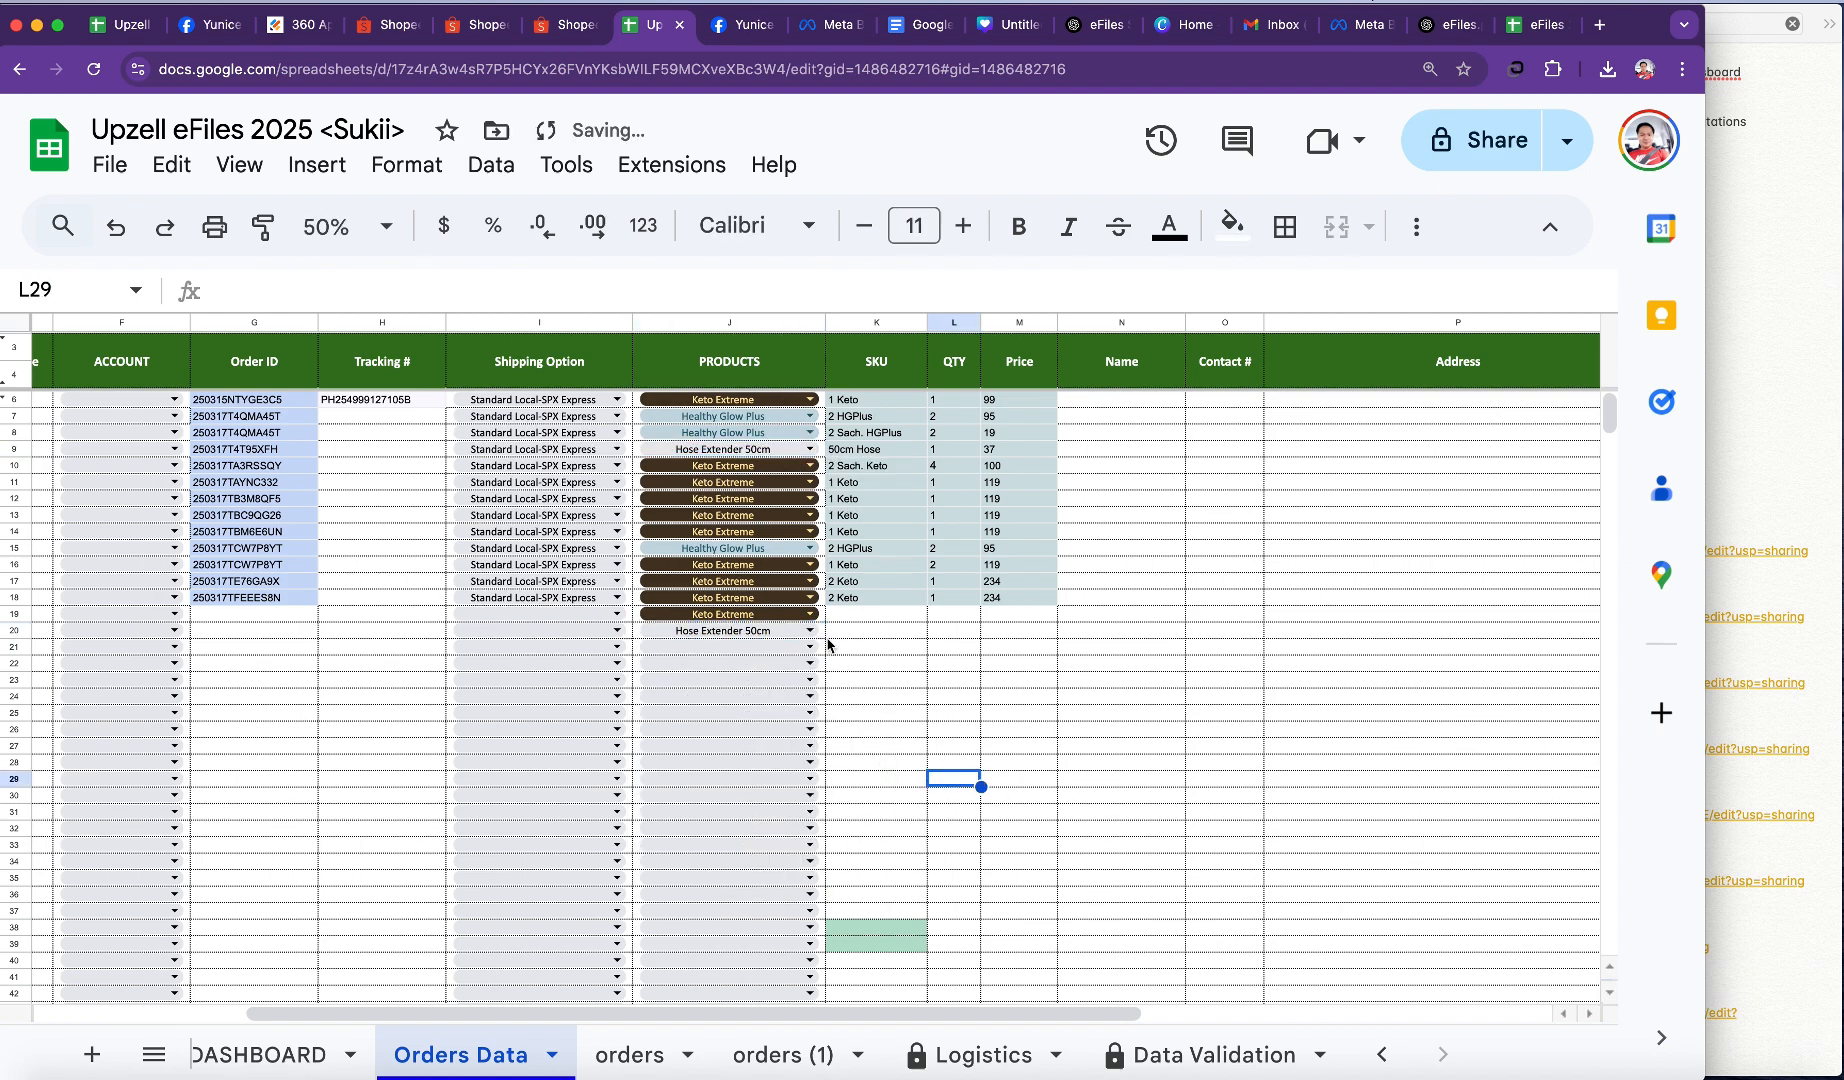
Step: Clear the temporary Hose Extender 50cm entry from the product cell J20
click(830, 634)
key(Left)
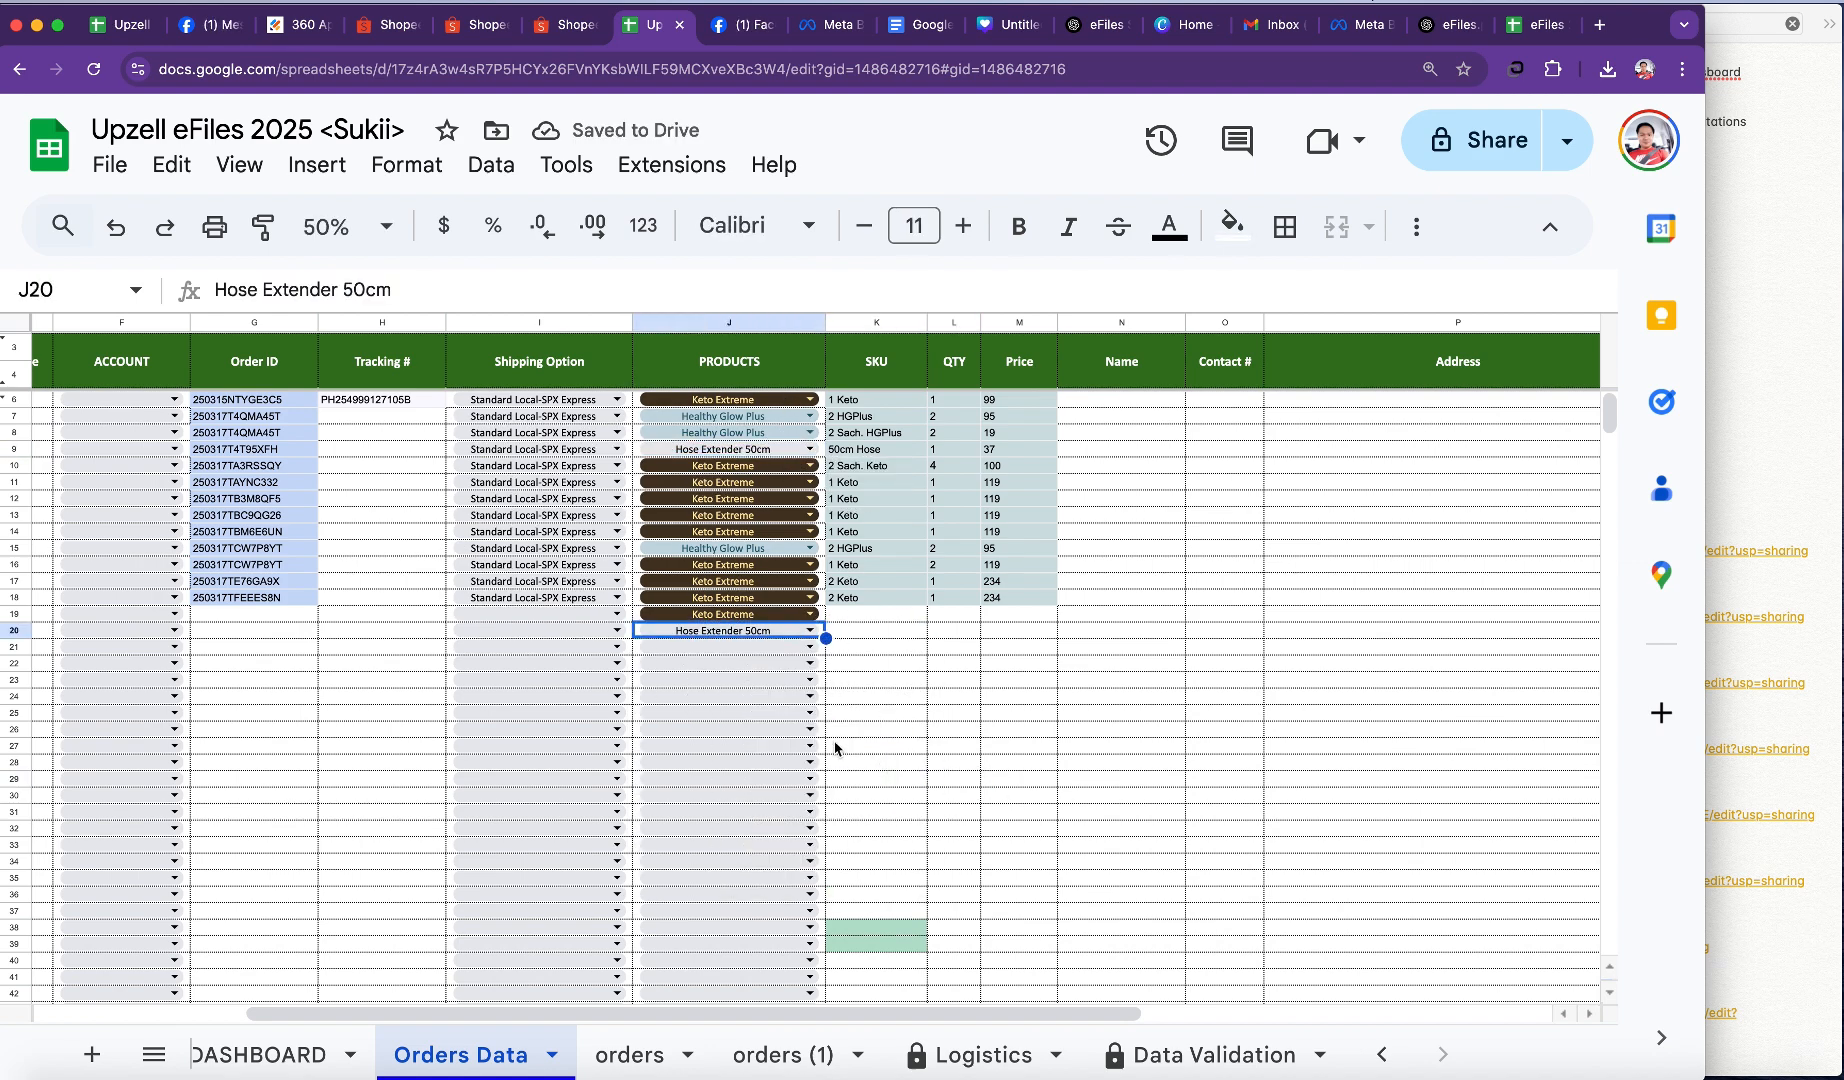
key(Delete)
click(921, 725)
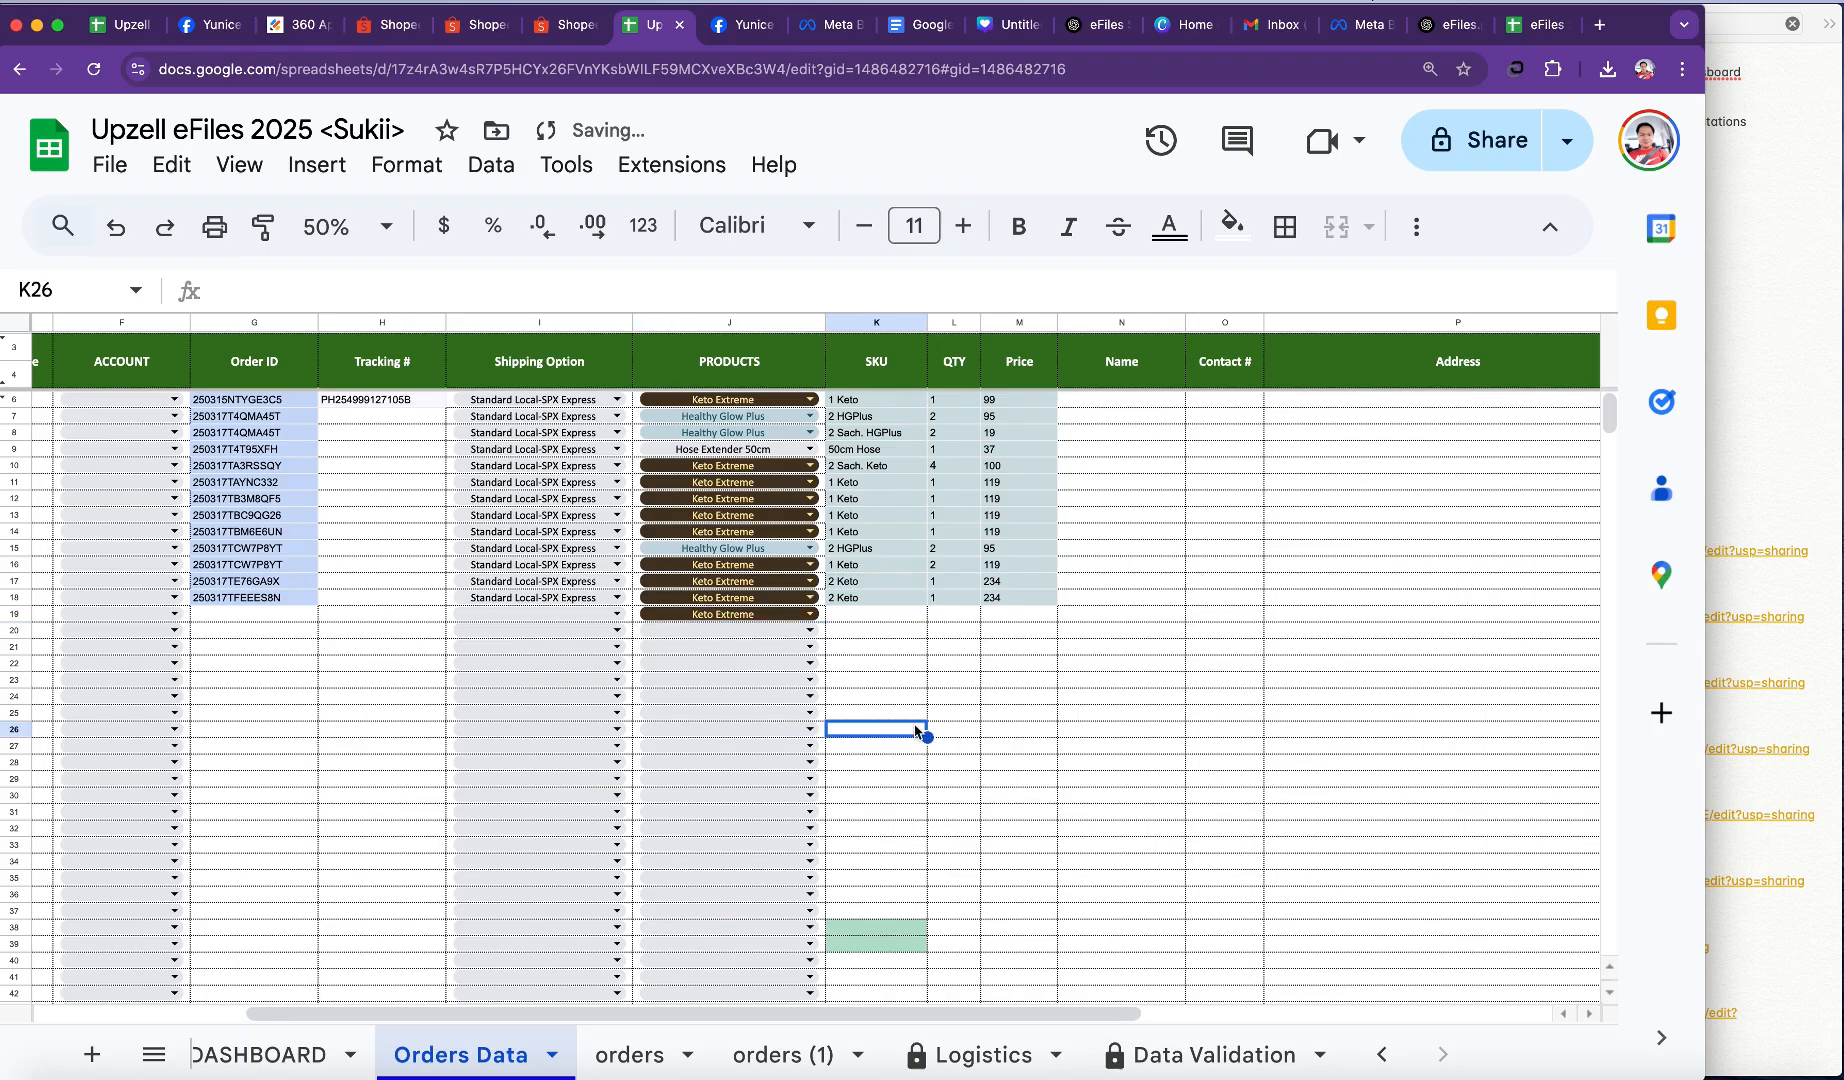
Step: Hide the Name, Contact # and Address columns (N:P) in Orders Data
scroll(995, 747, left, 3)
scroll(1008, 750, left, 2)
scroll(1004, 700, right, 5)
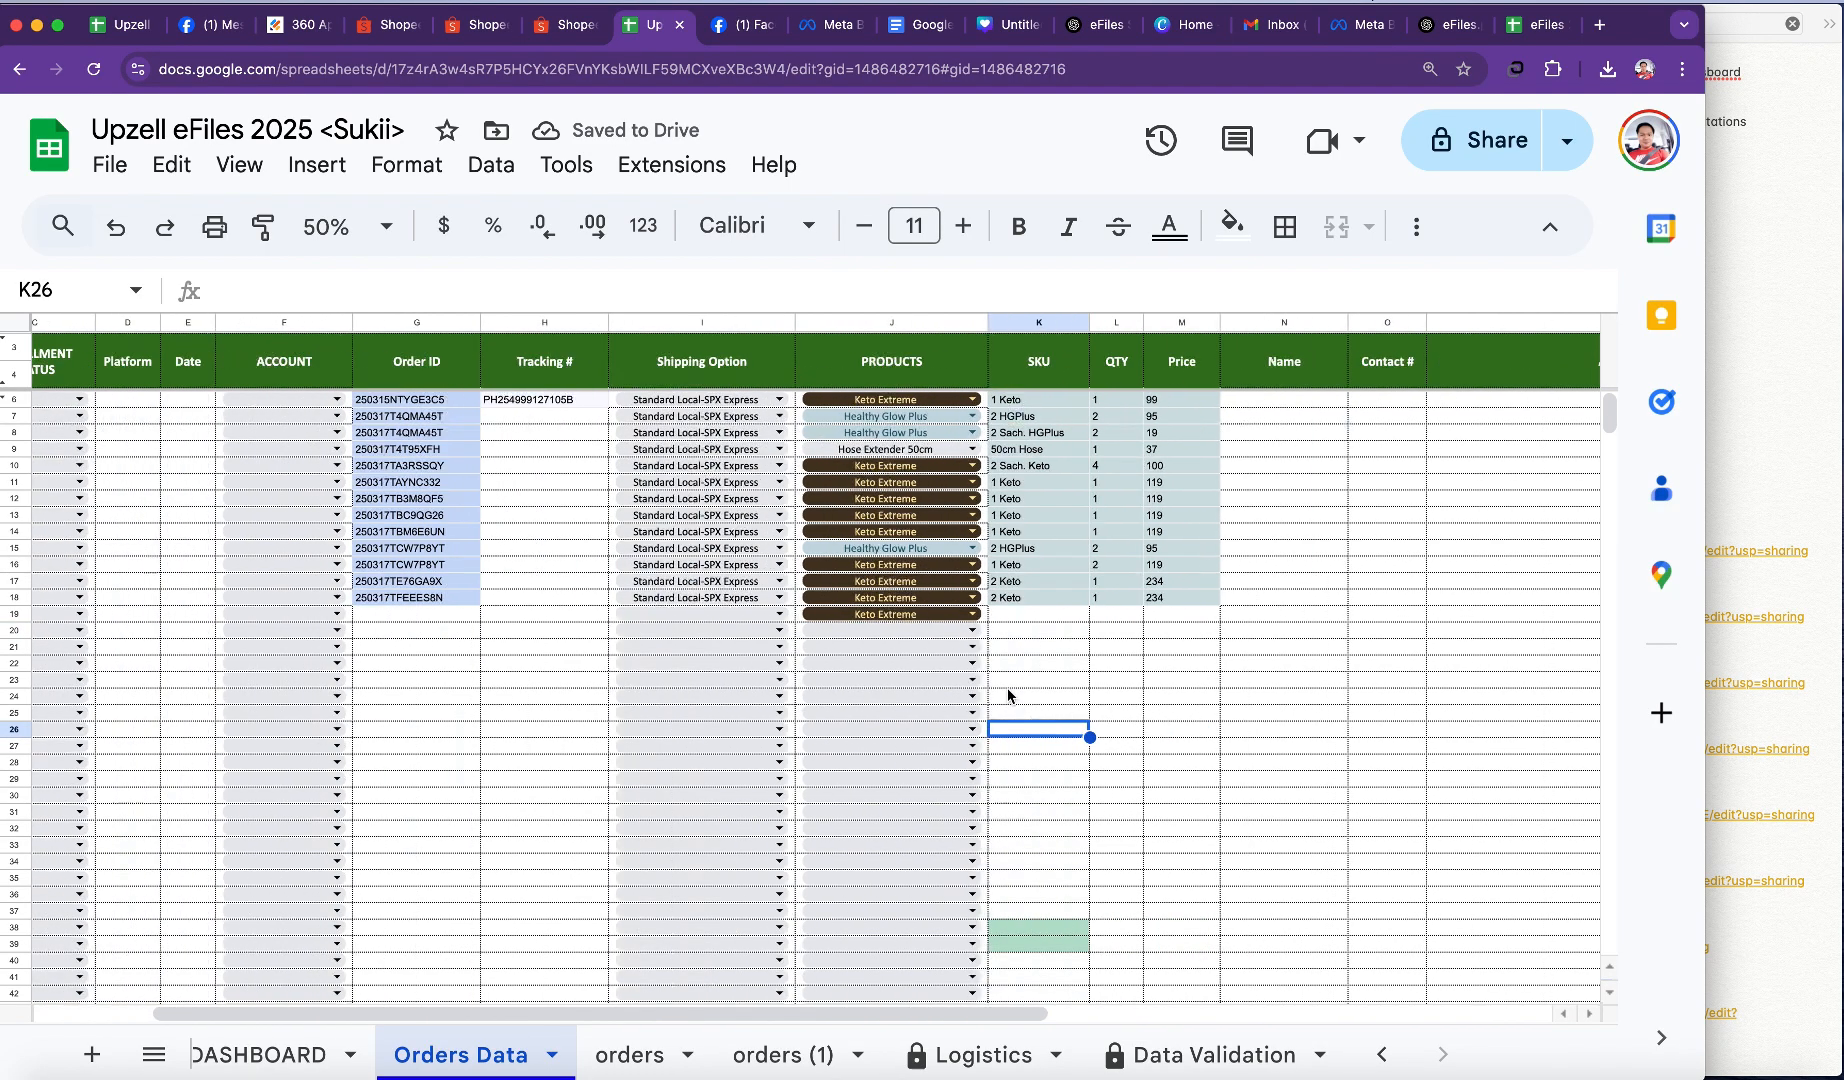
click(1072, 440)
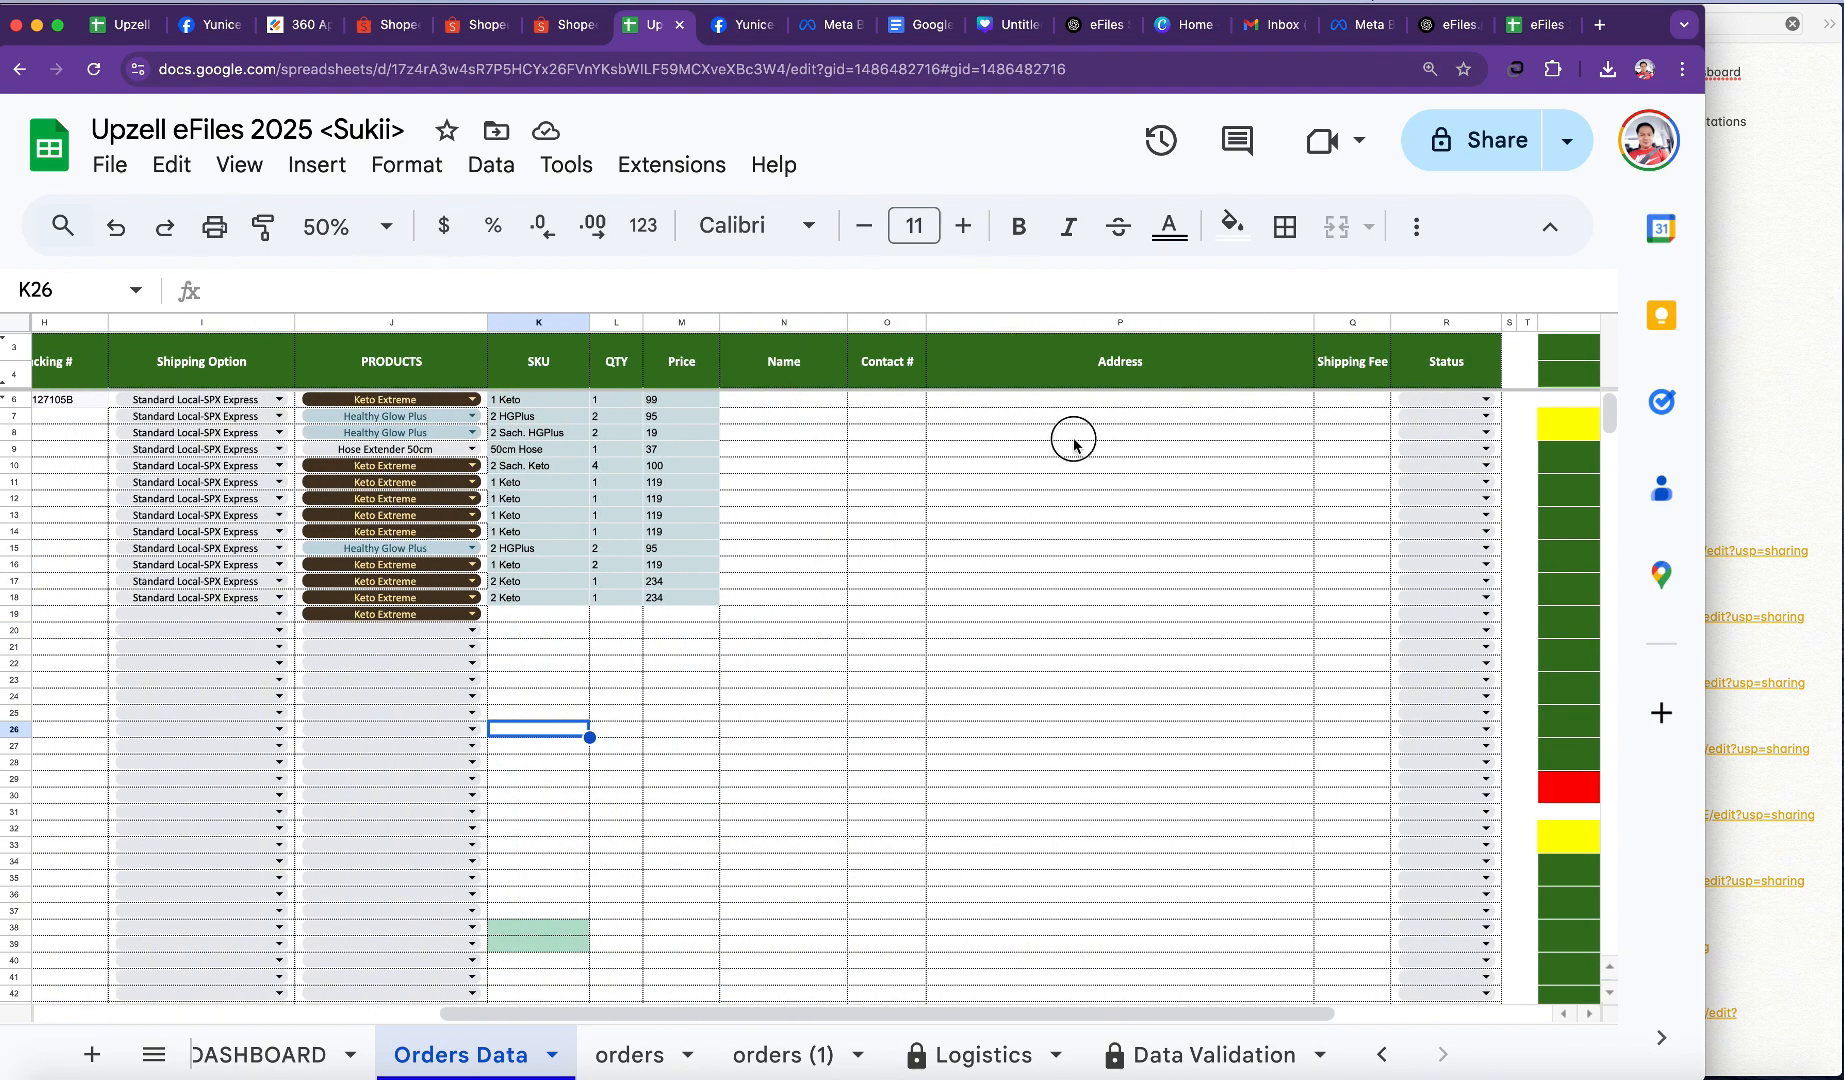
click(786, 322)
shift+click(968, 460)
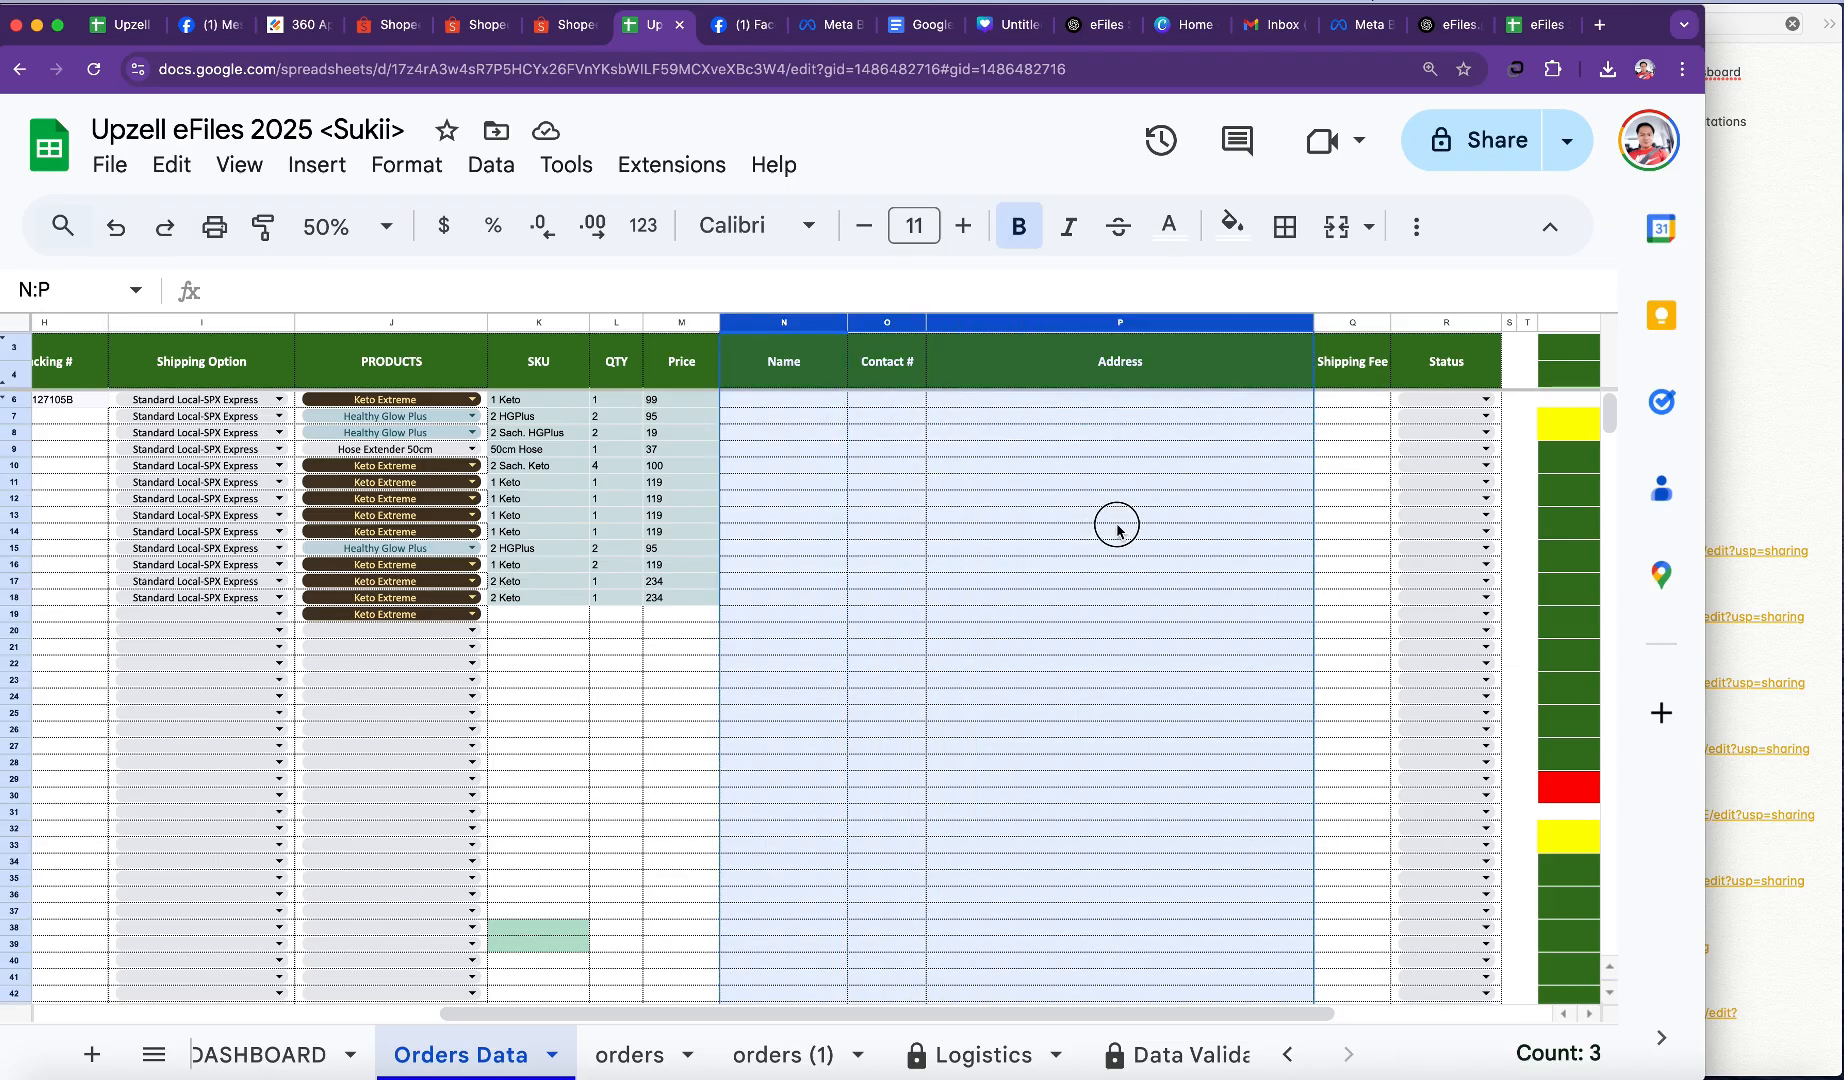
right_click(975, 474)
click(1128, 675)
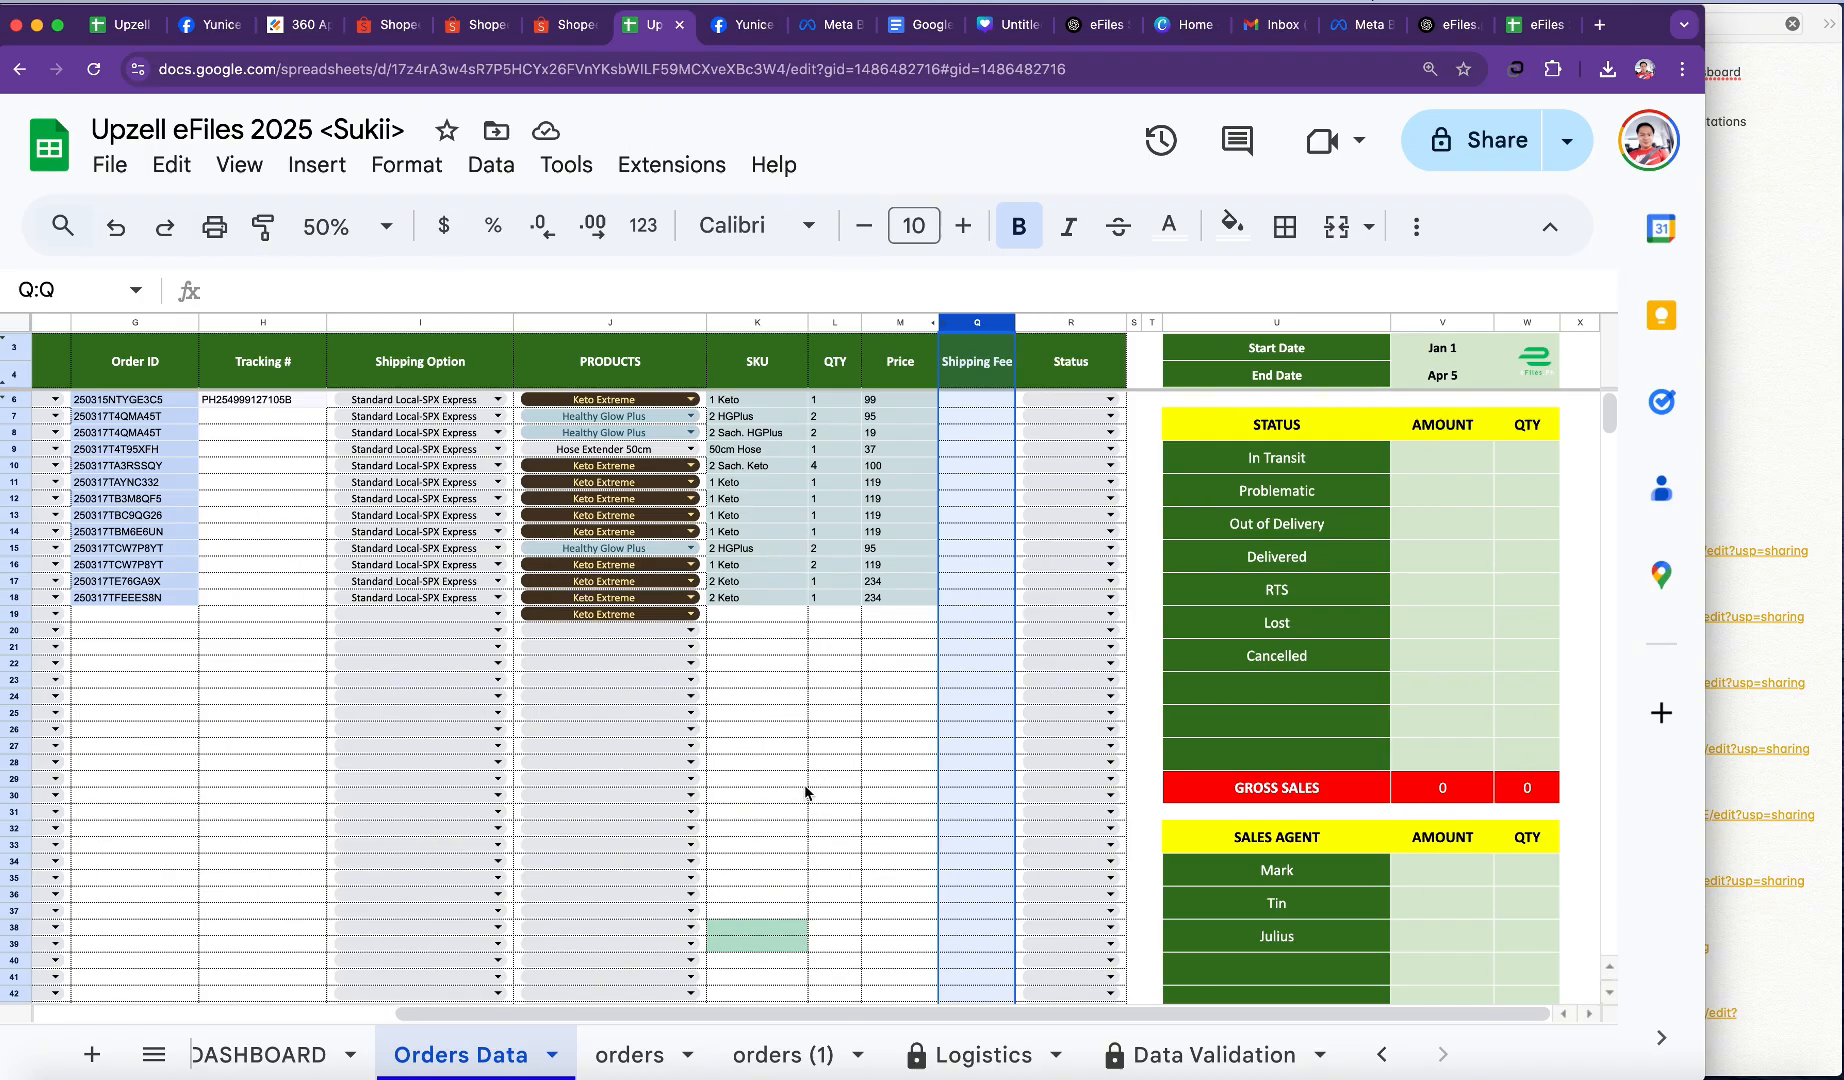
click(840, 761)
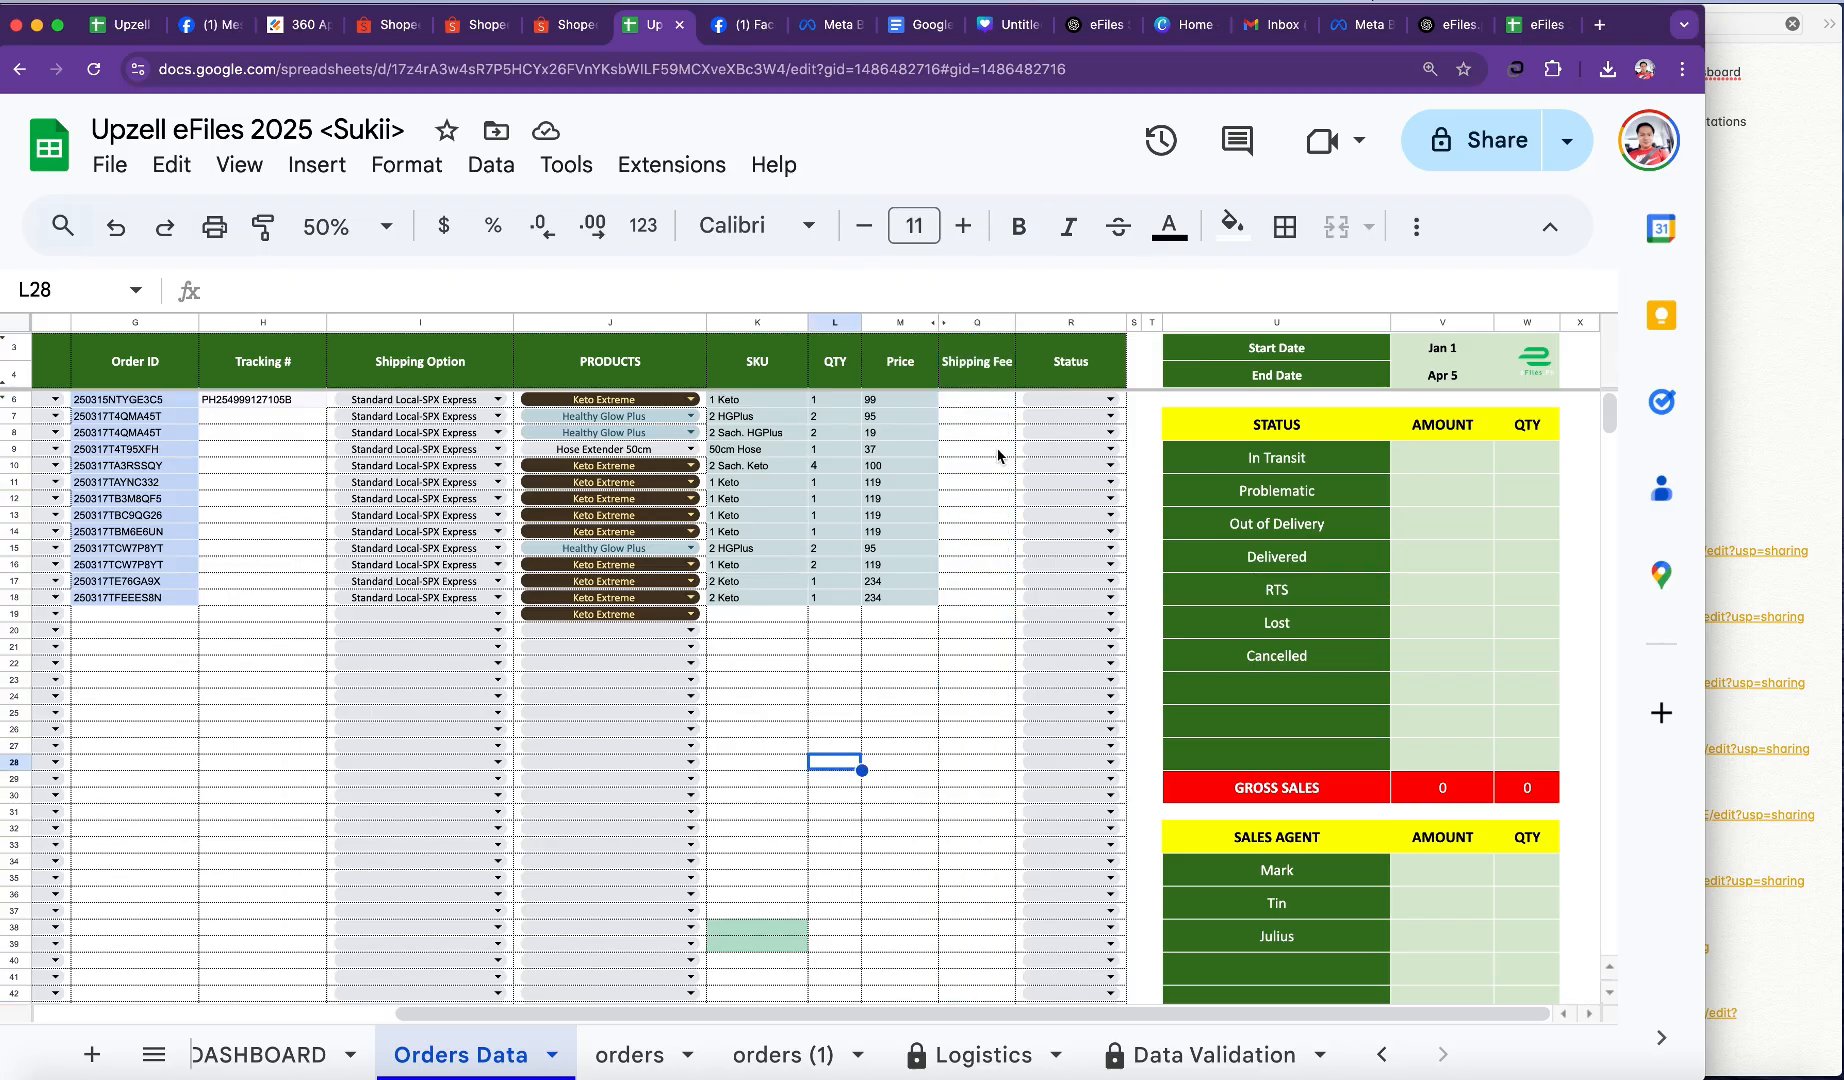
drag(965, 400, 971, 597)
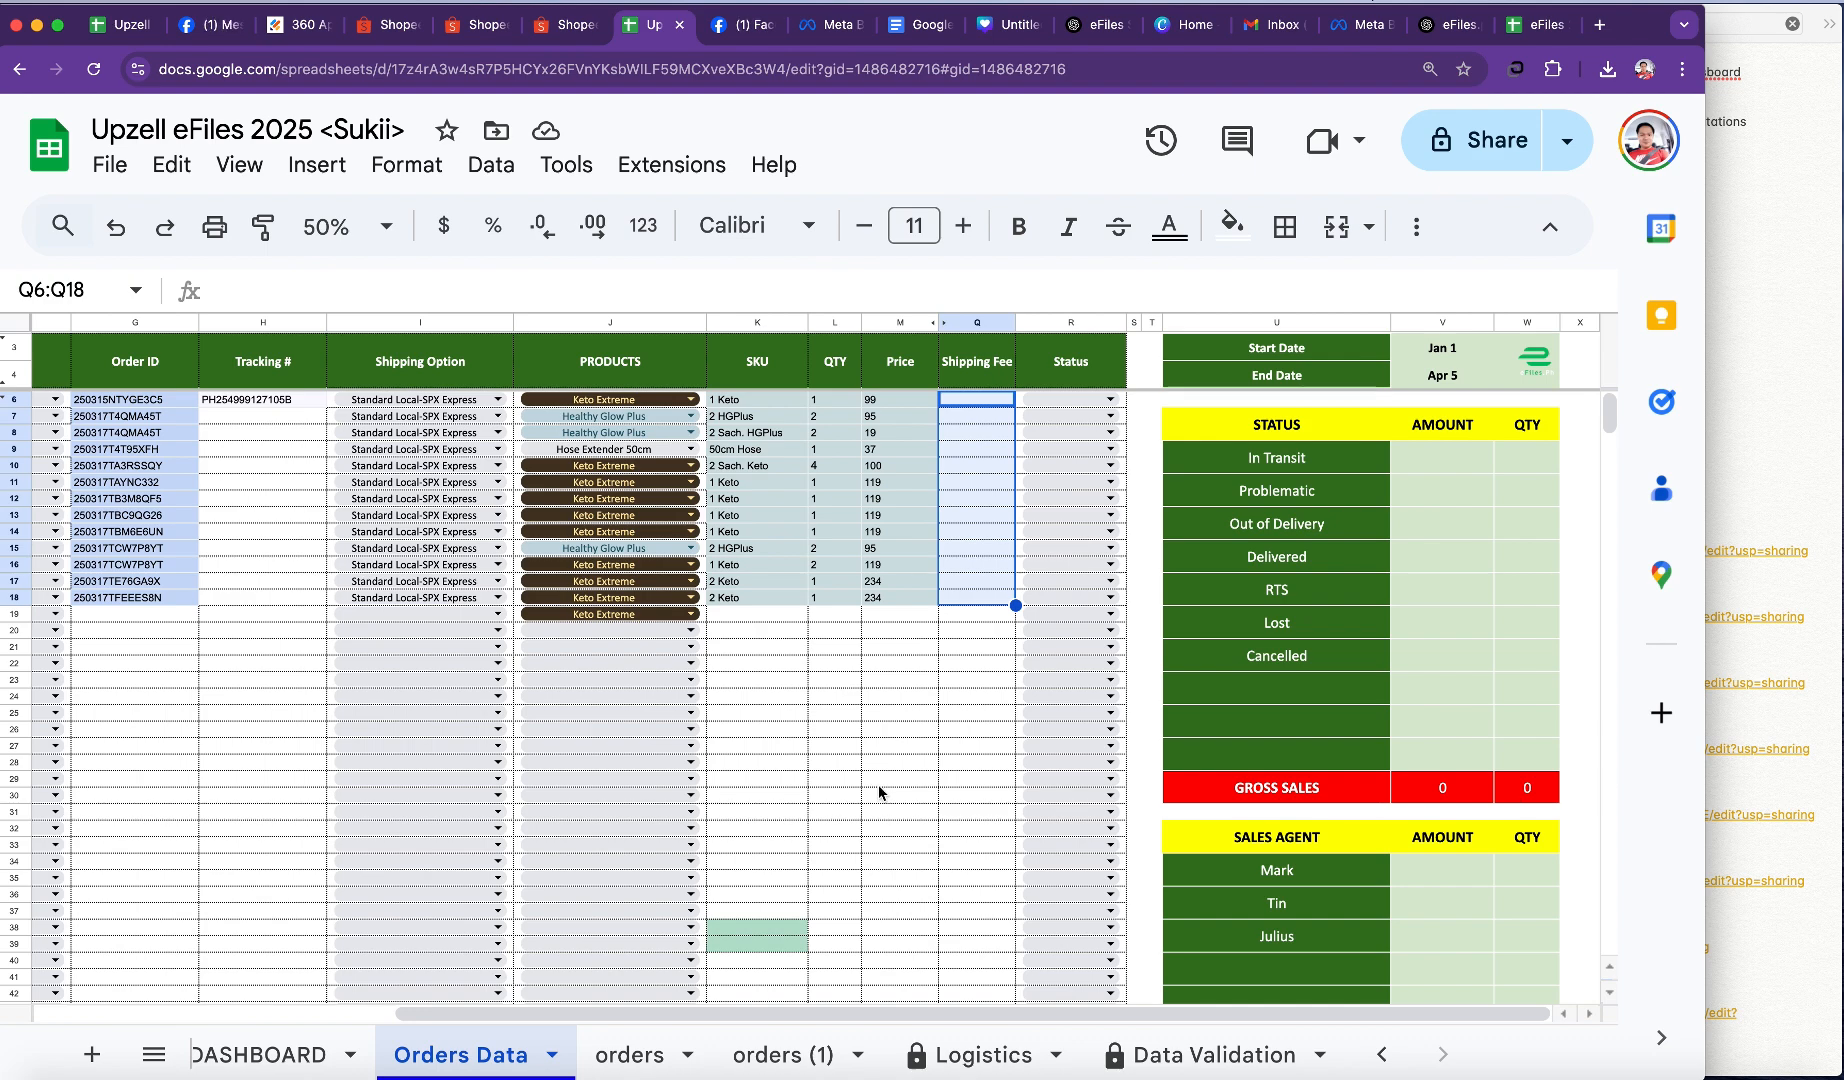
click(971, 400)
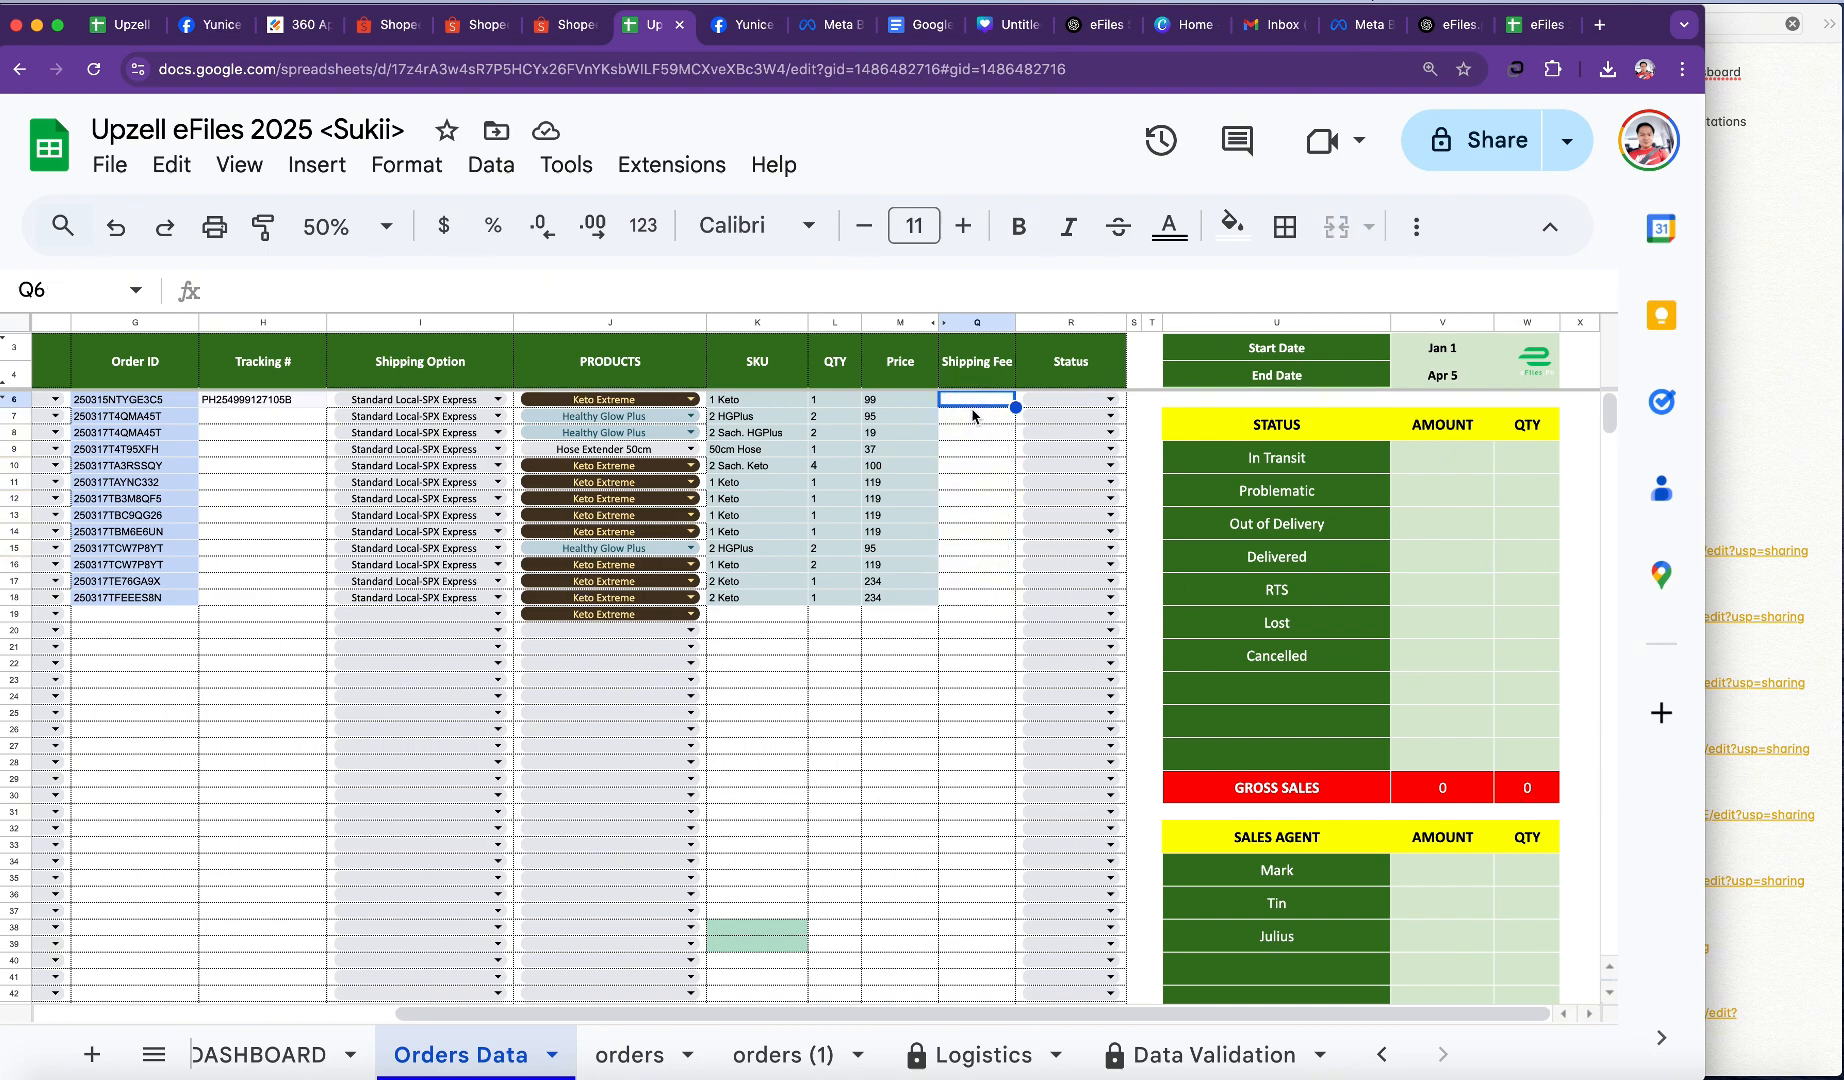
click(970, 416)
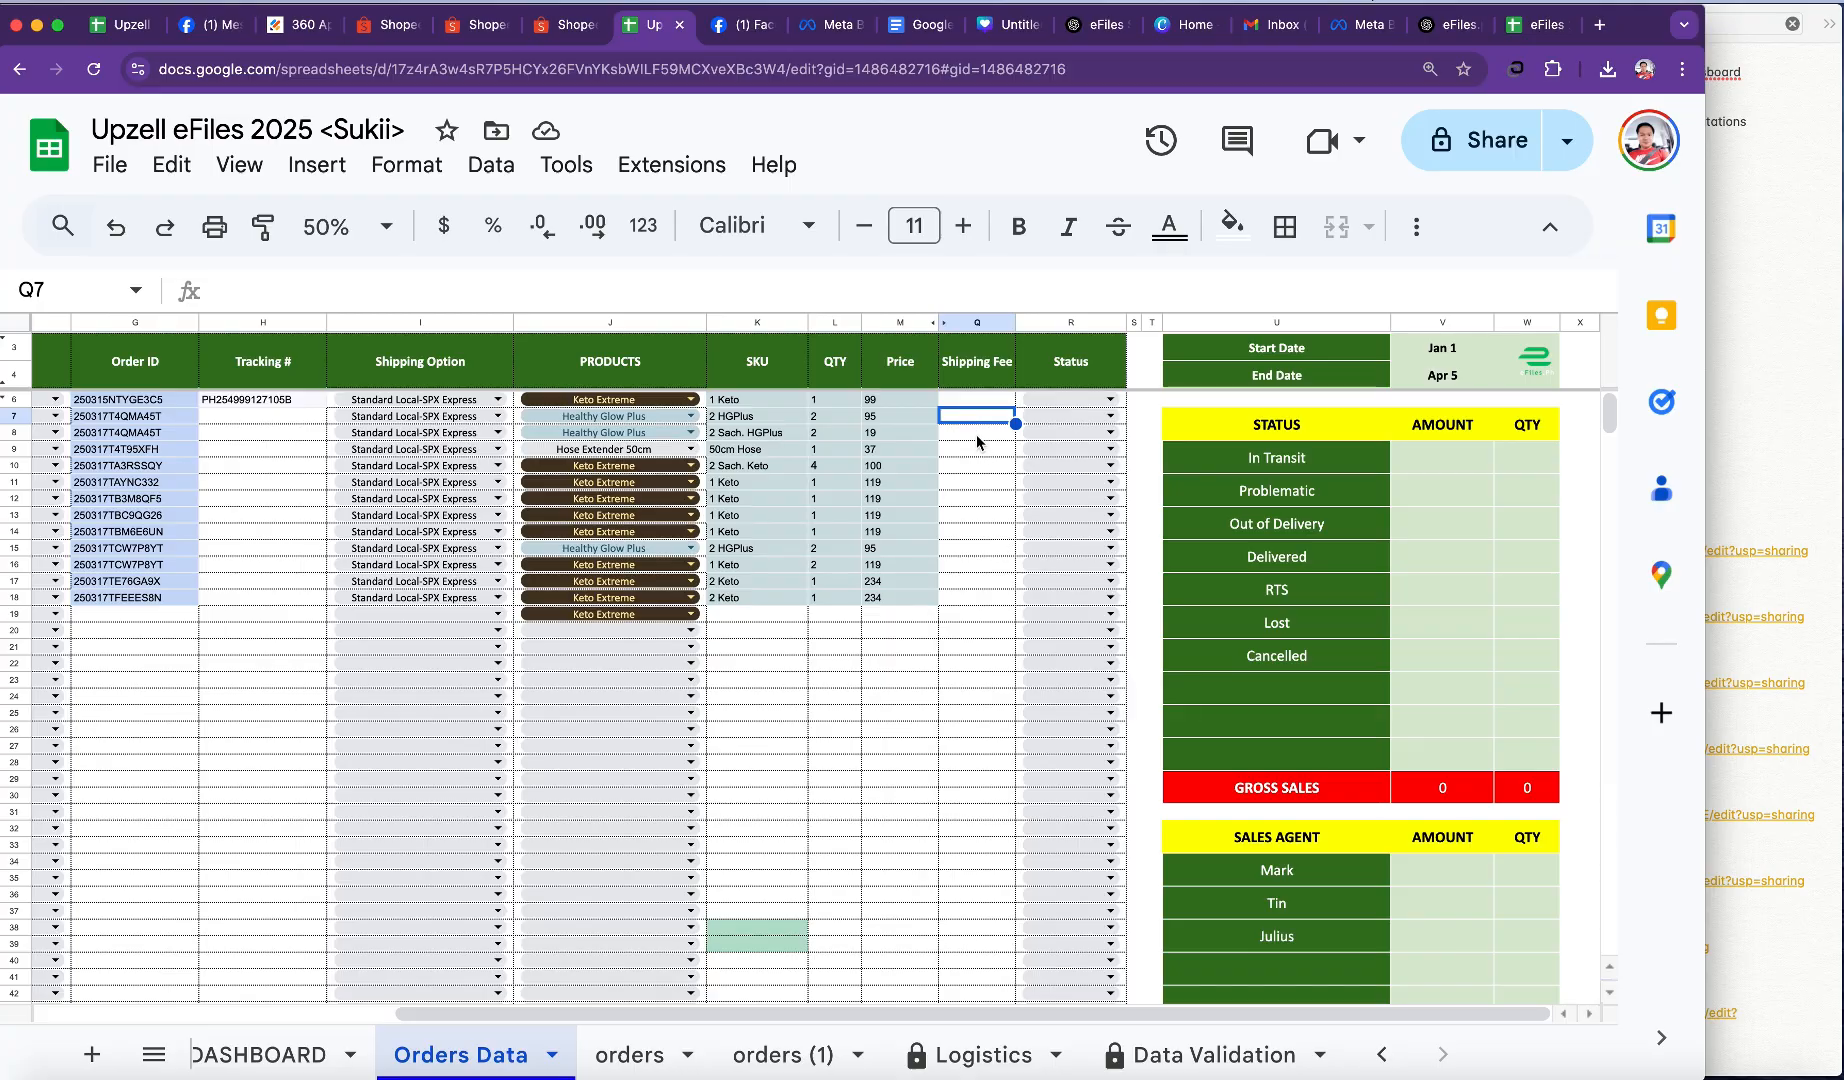
drag(982, 400, 982, 600)
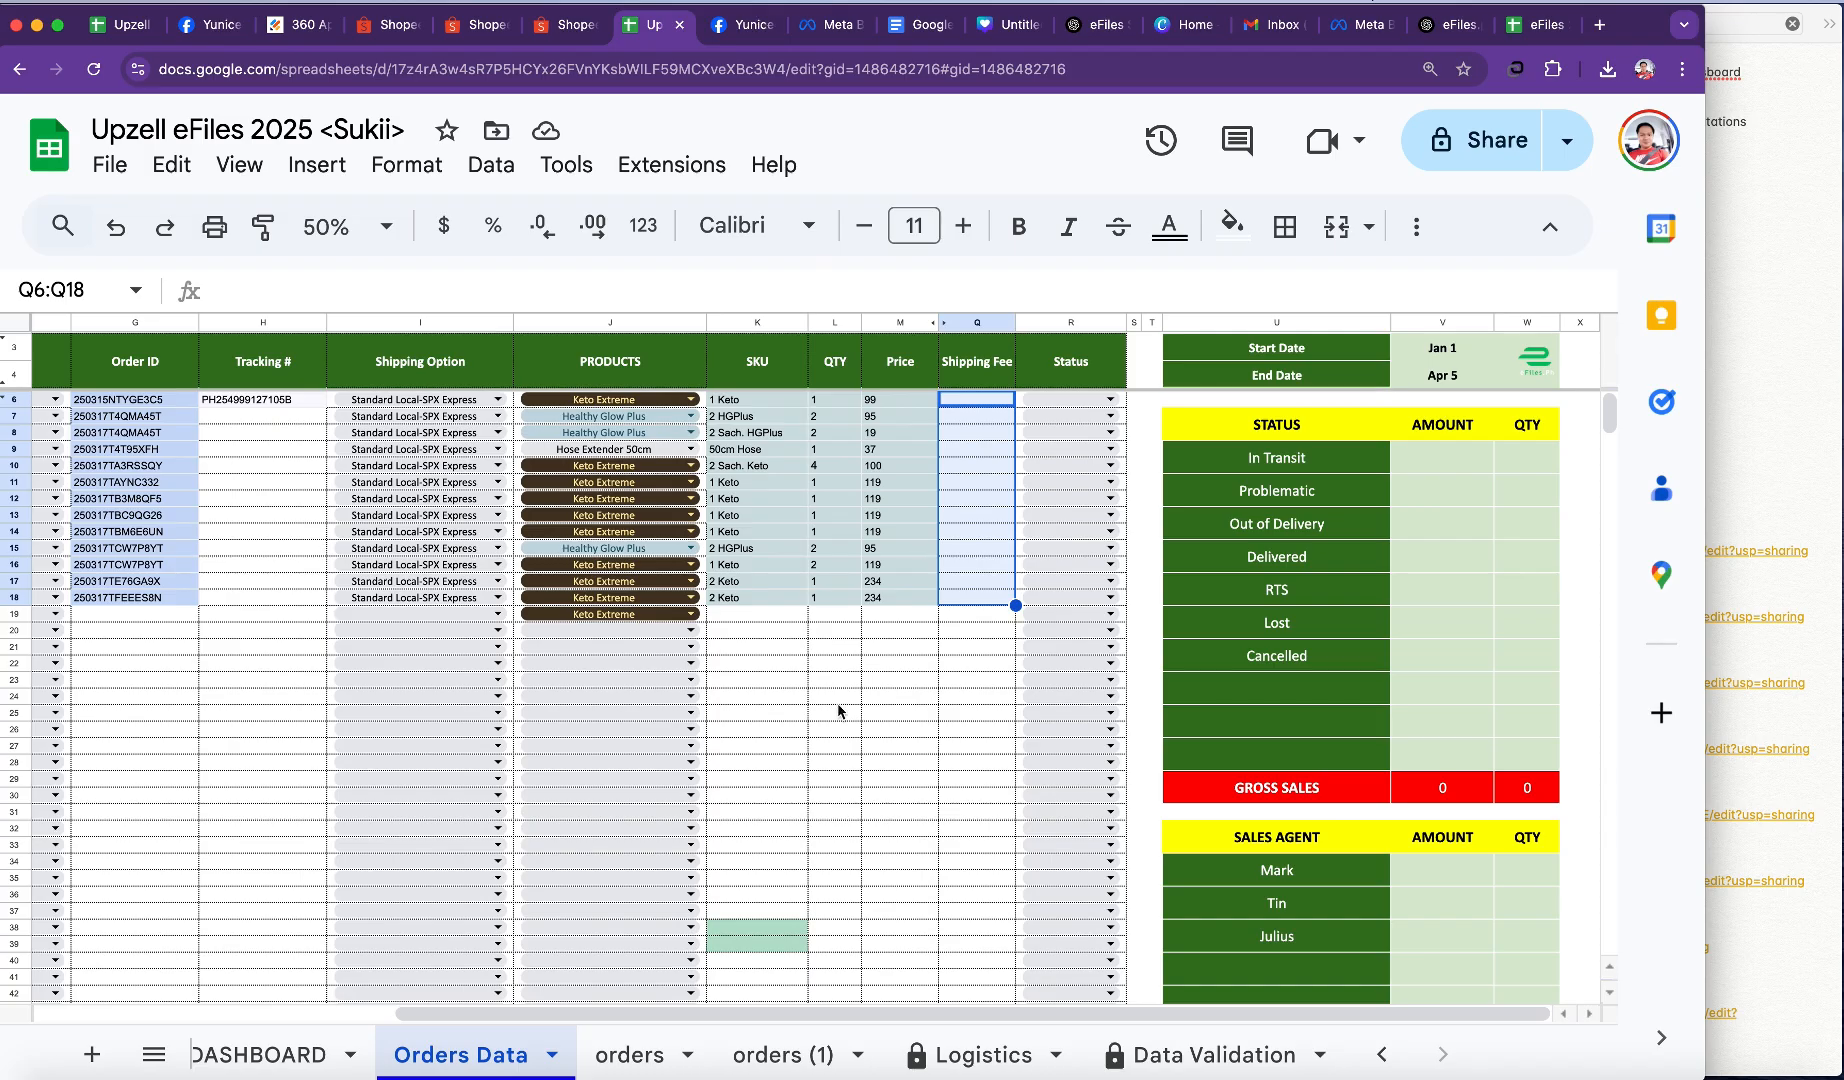
drag(972, 404, 978, 598)
scroll(433, 550, left, 5)
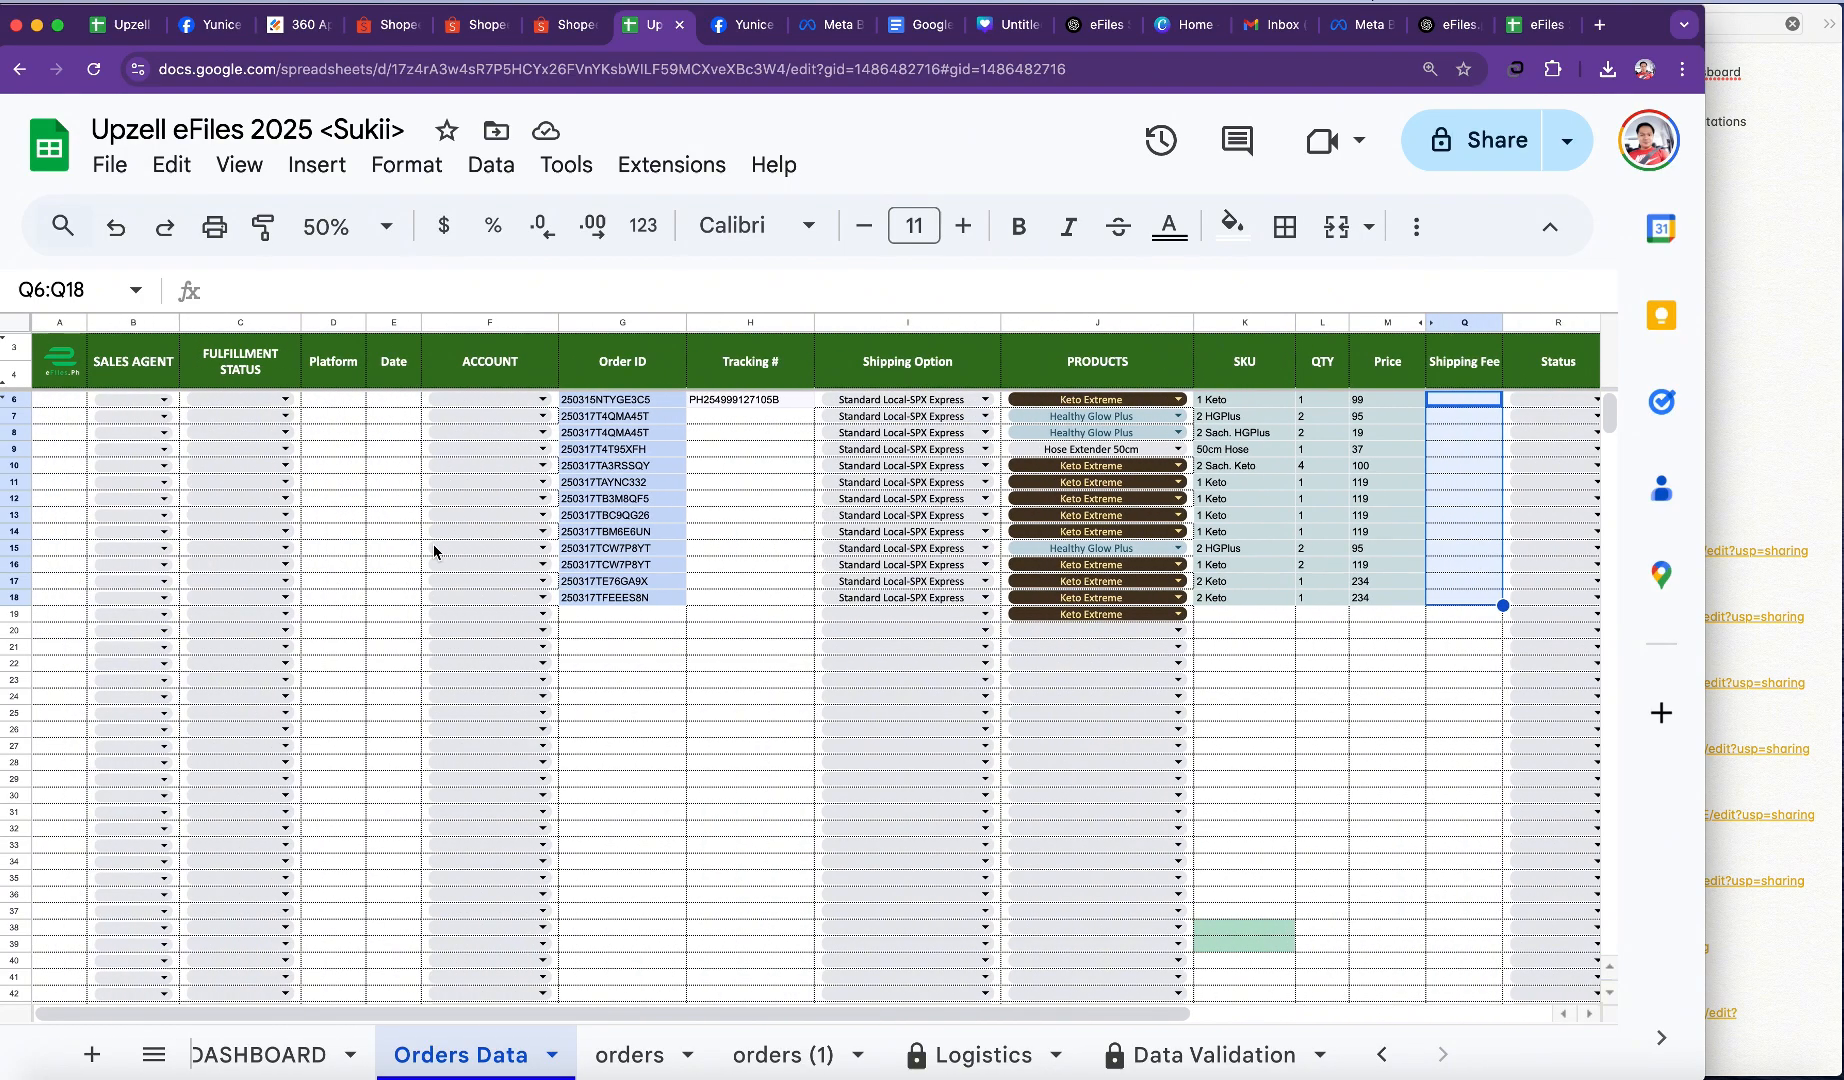
scroll(433, 550, right, 4)
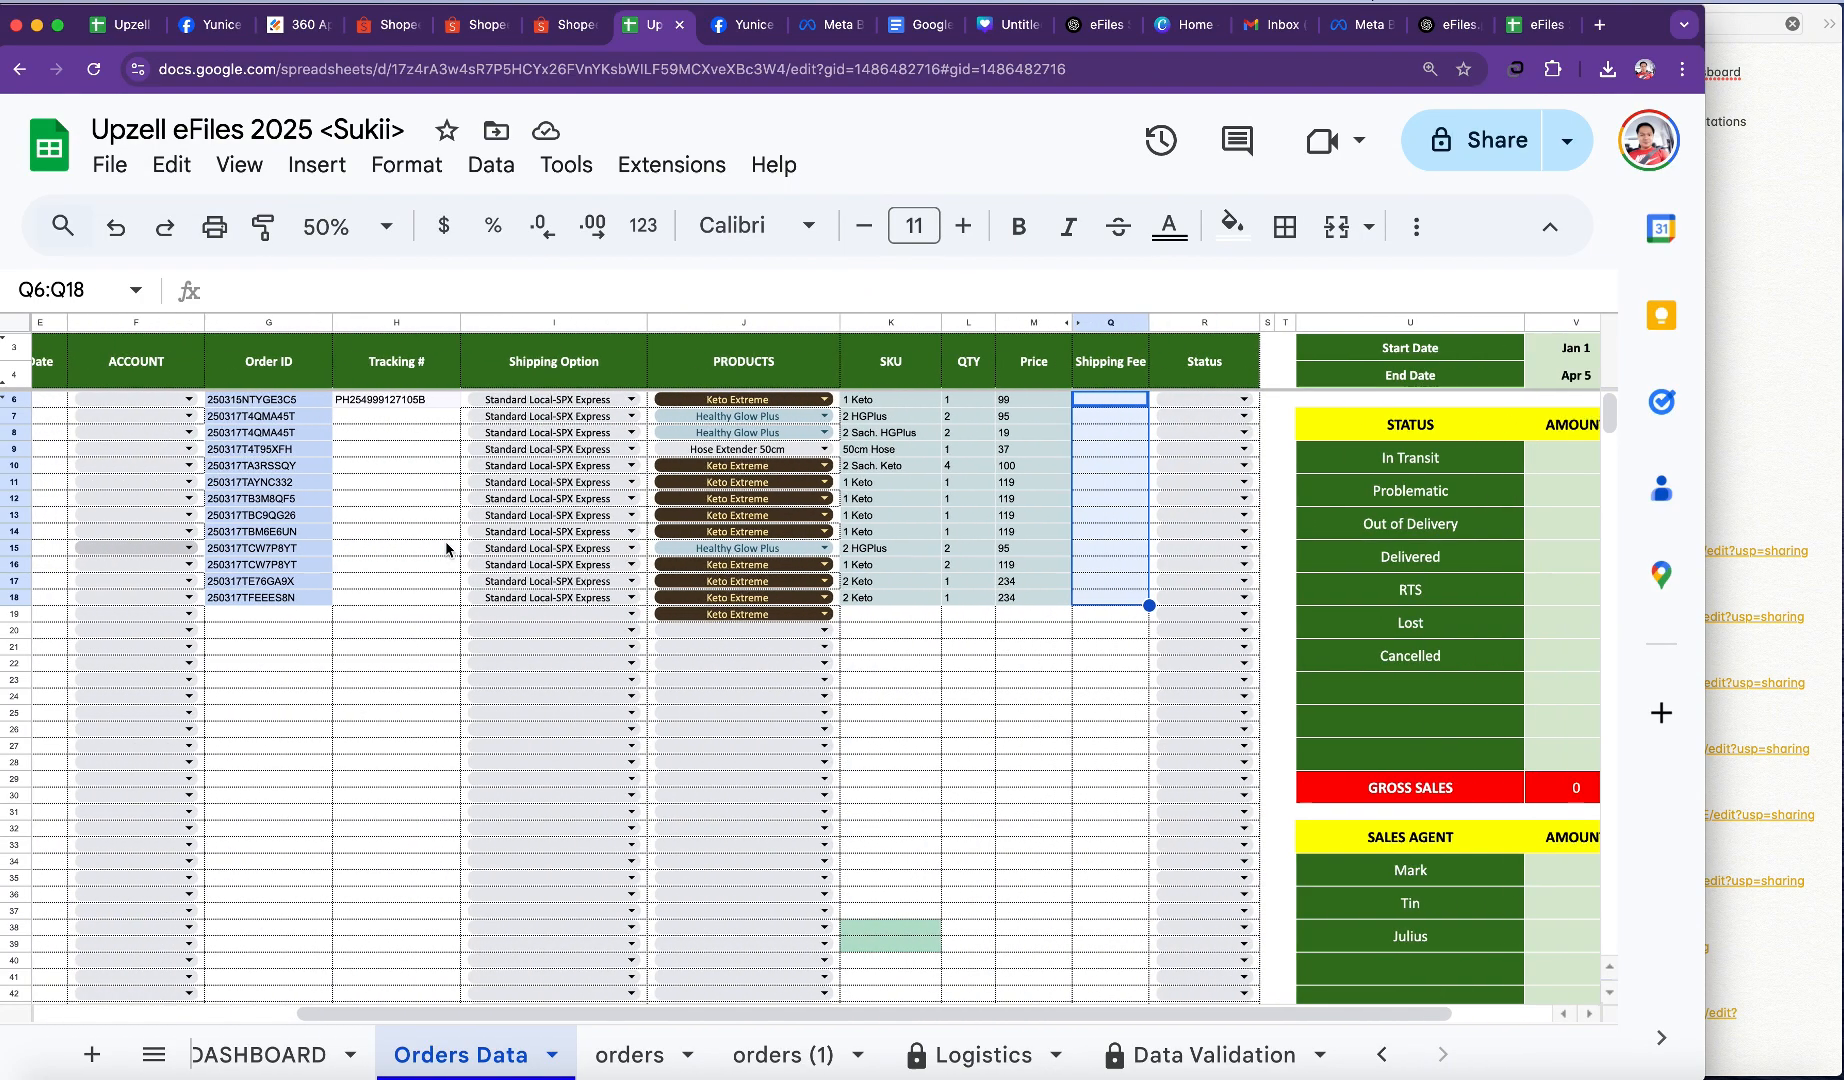
click(1021, 401)
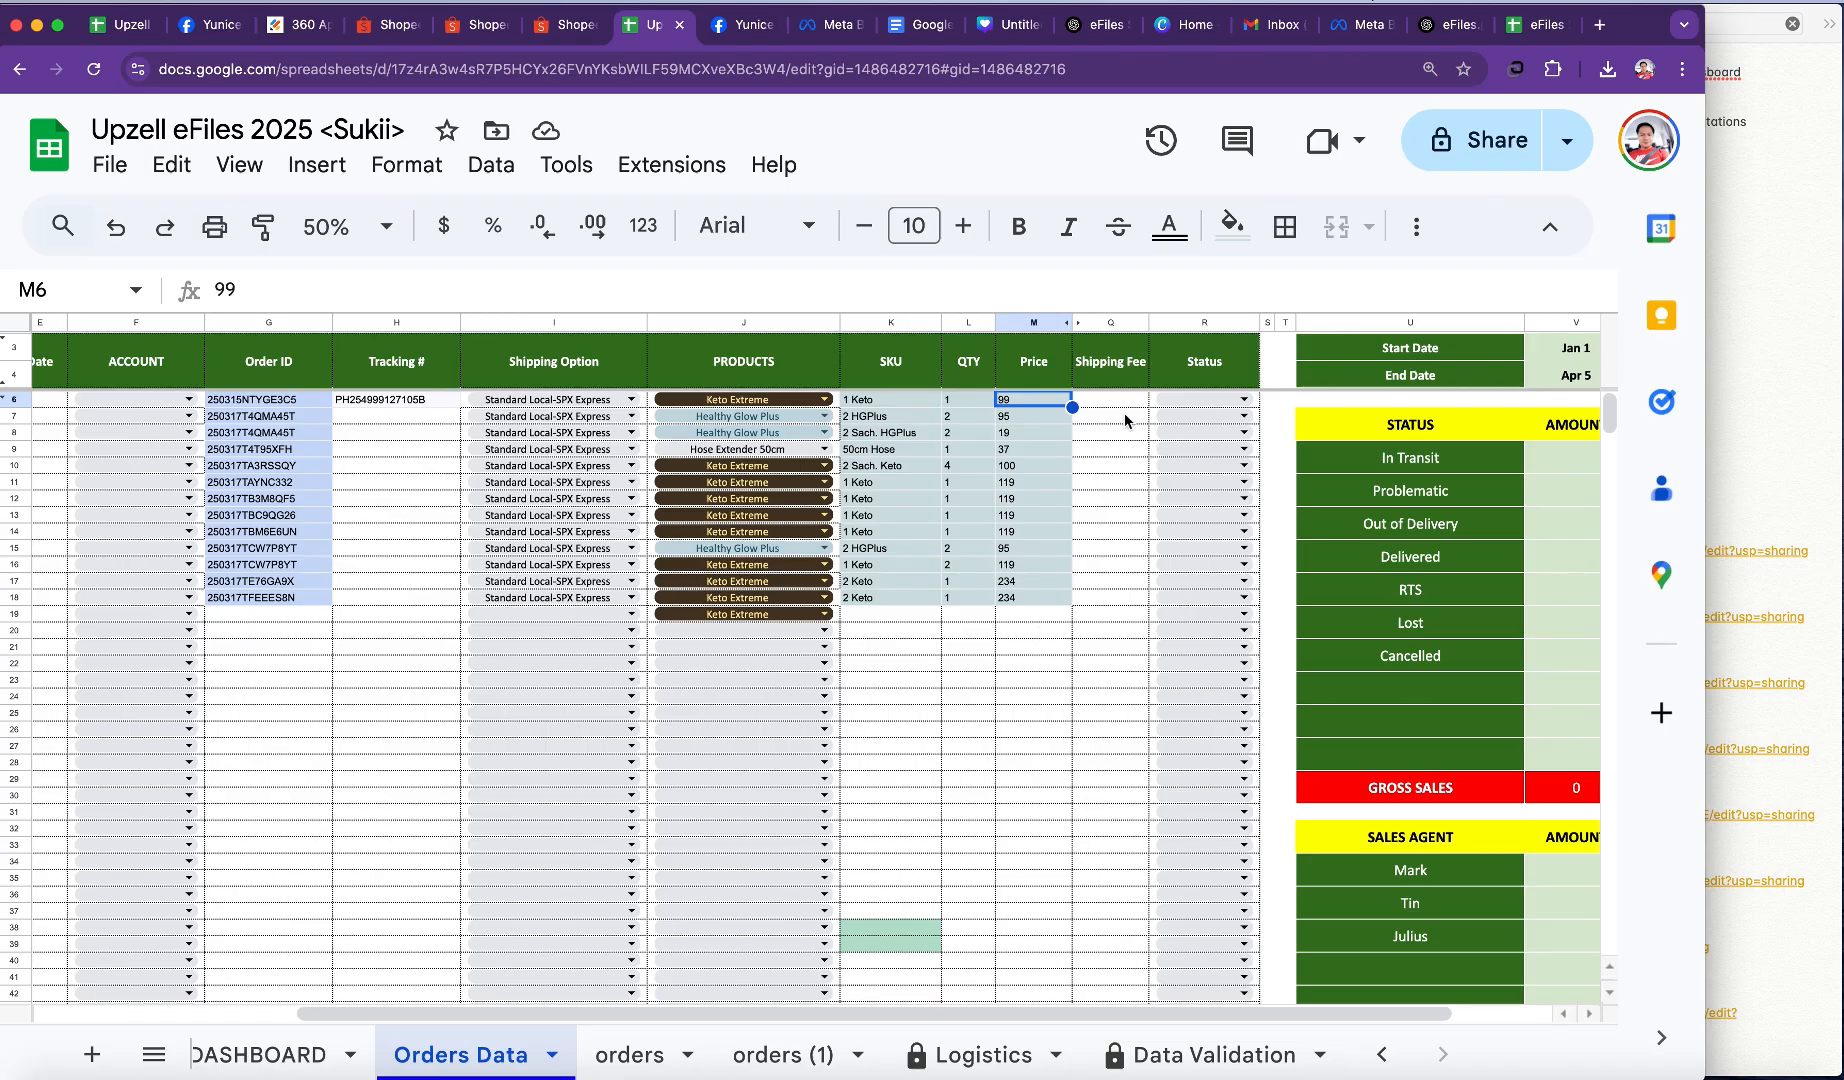
drag(1112, 401, 1111, 597)
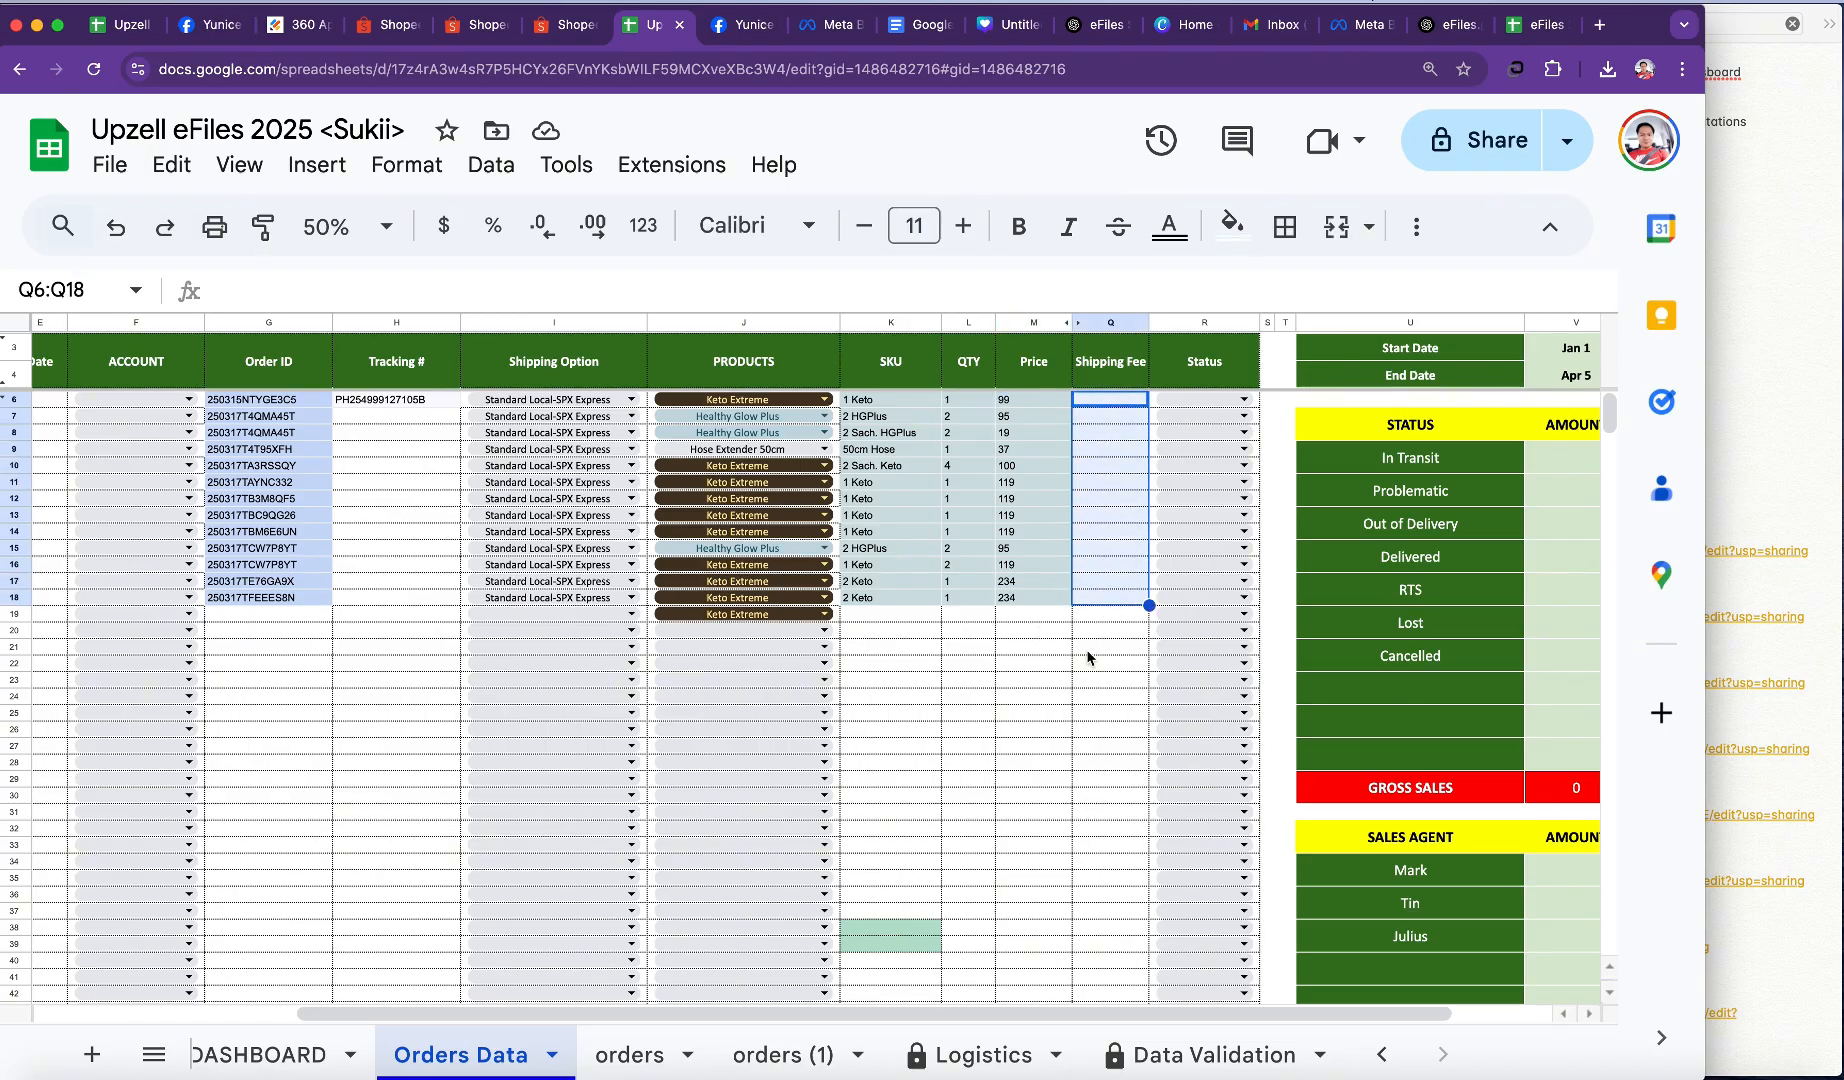
Step: Try a shipping fee of 20 in Q6 for the first order, and clear the cell again
click(1104, 404)
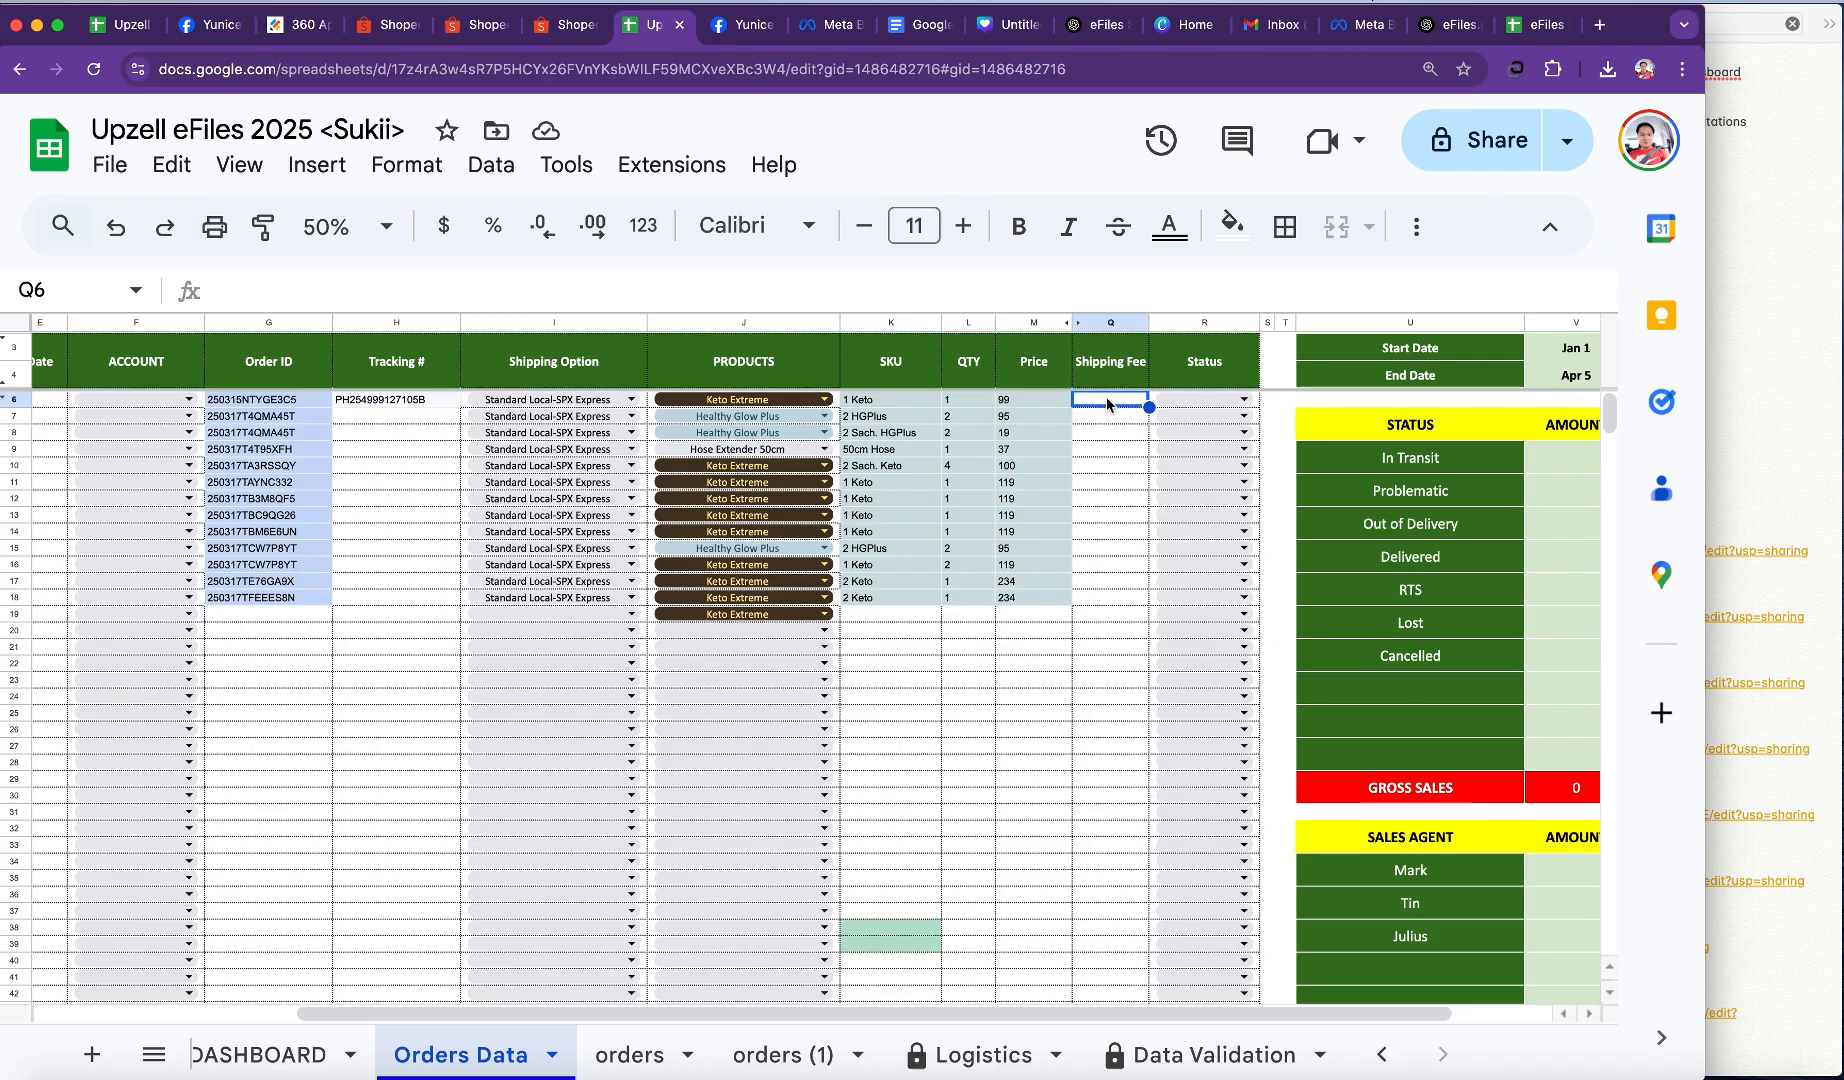
text(20)
key(Return)
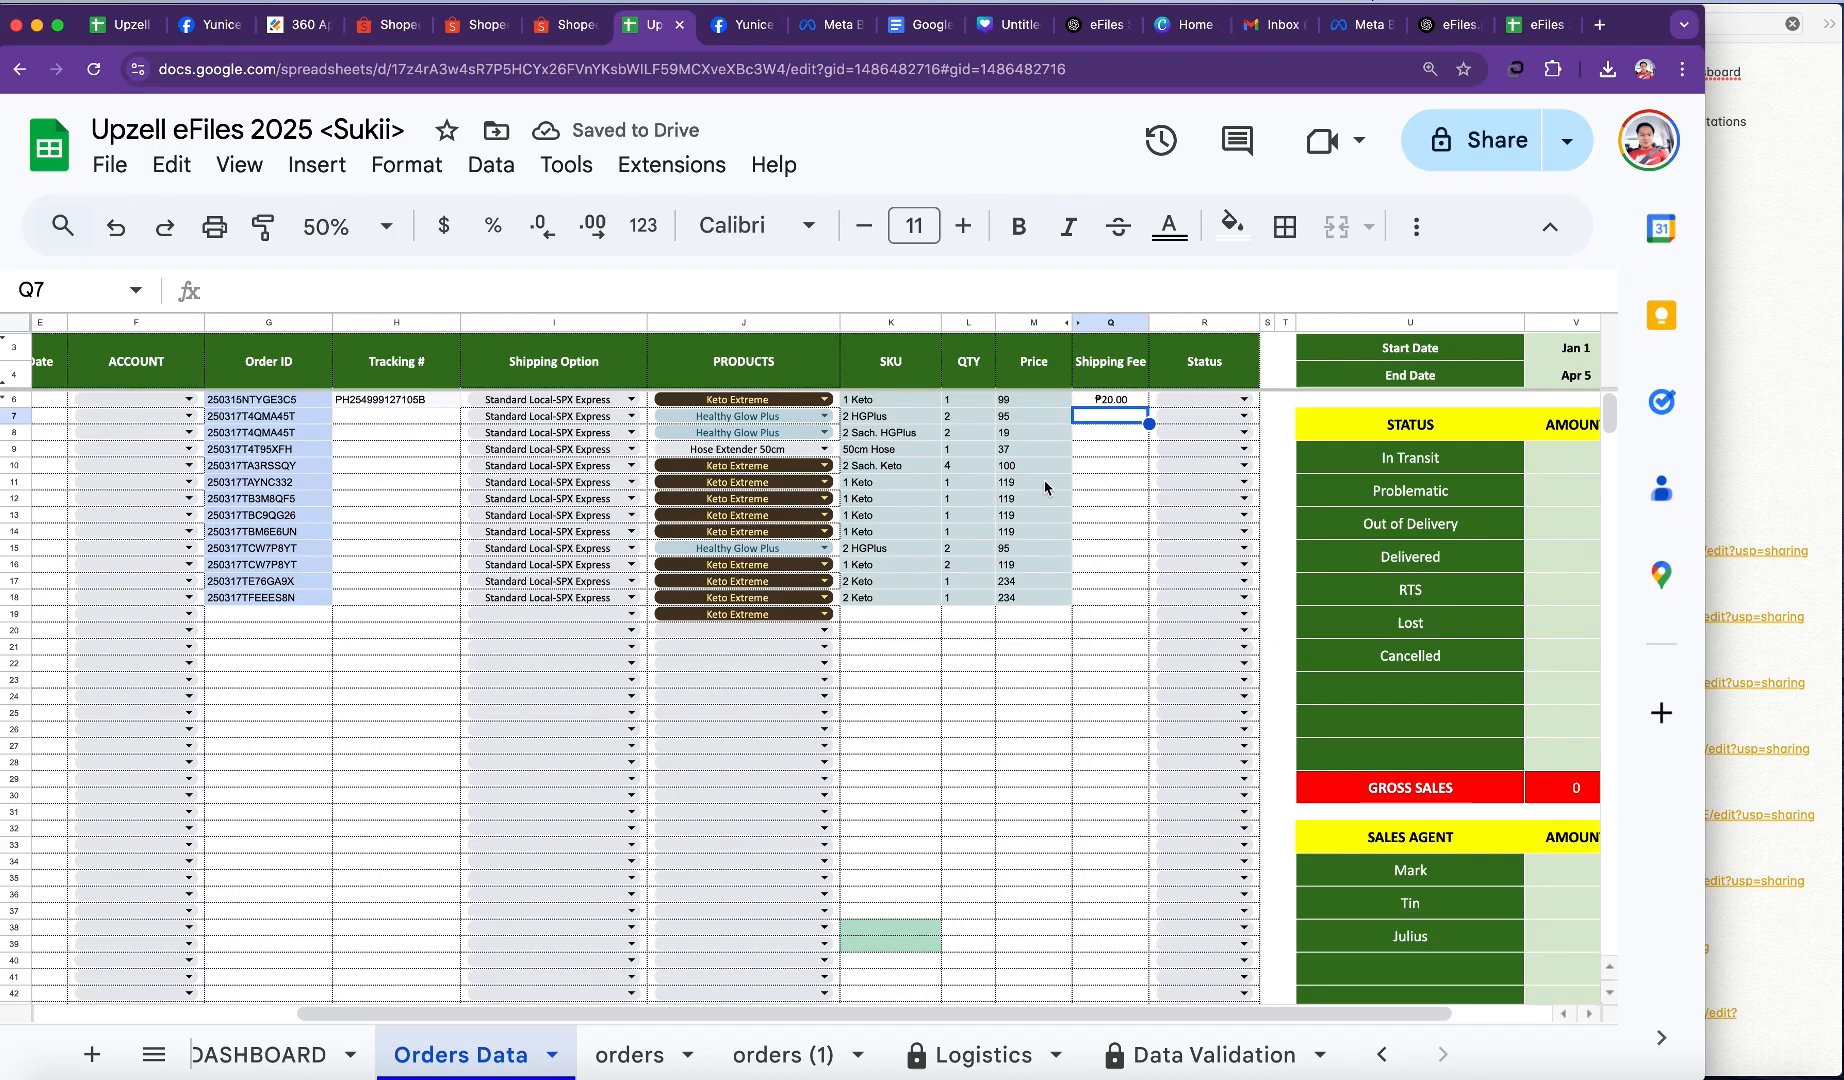
click(1027, 401)
click(1108, 400)
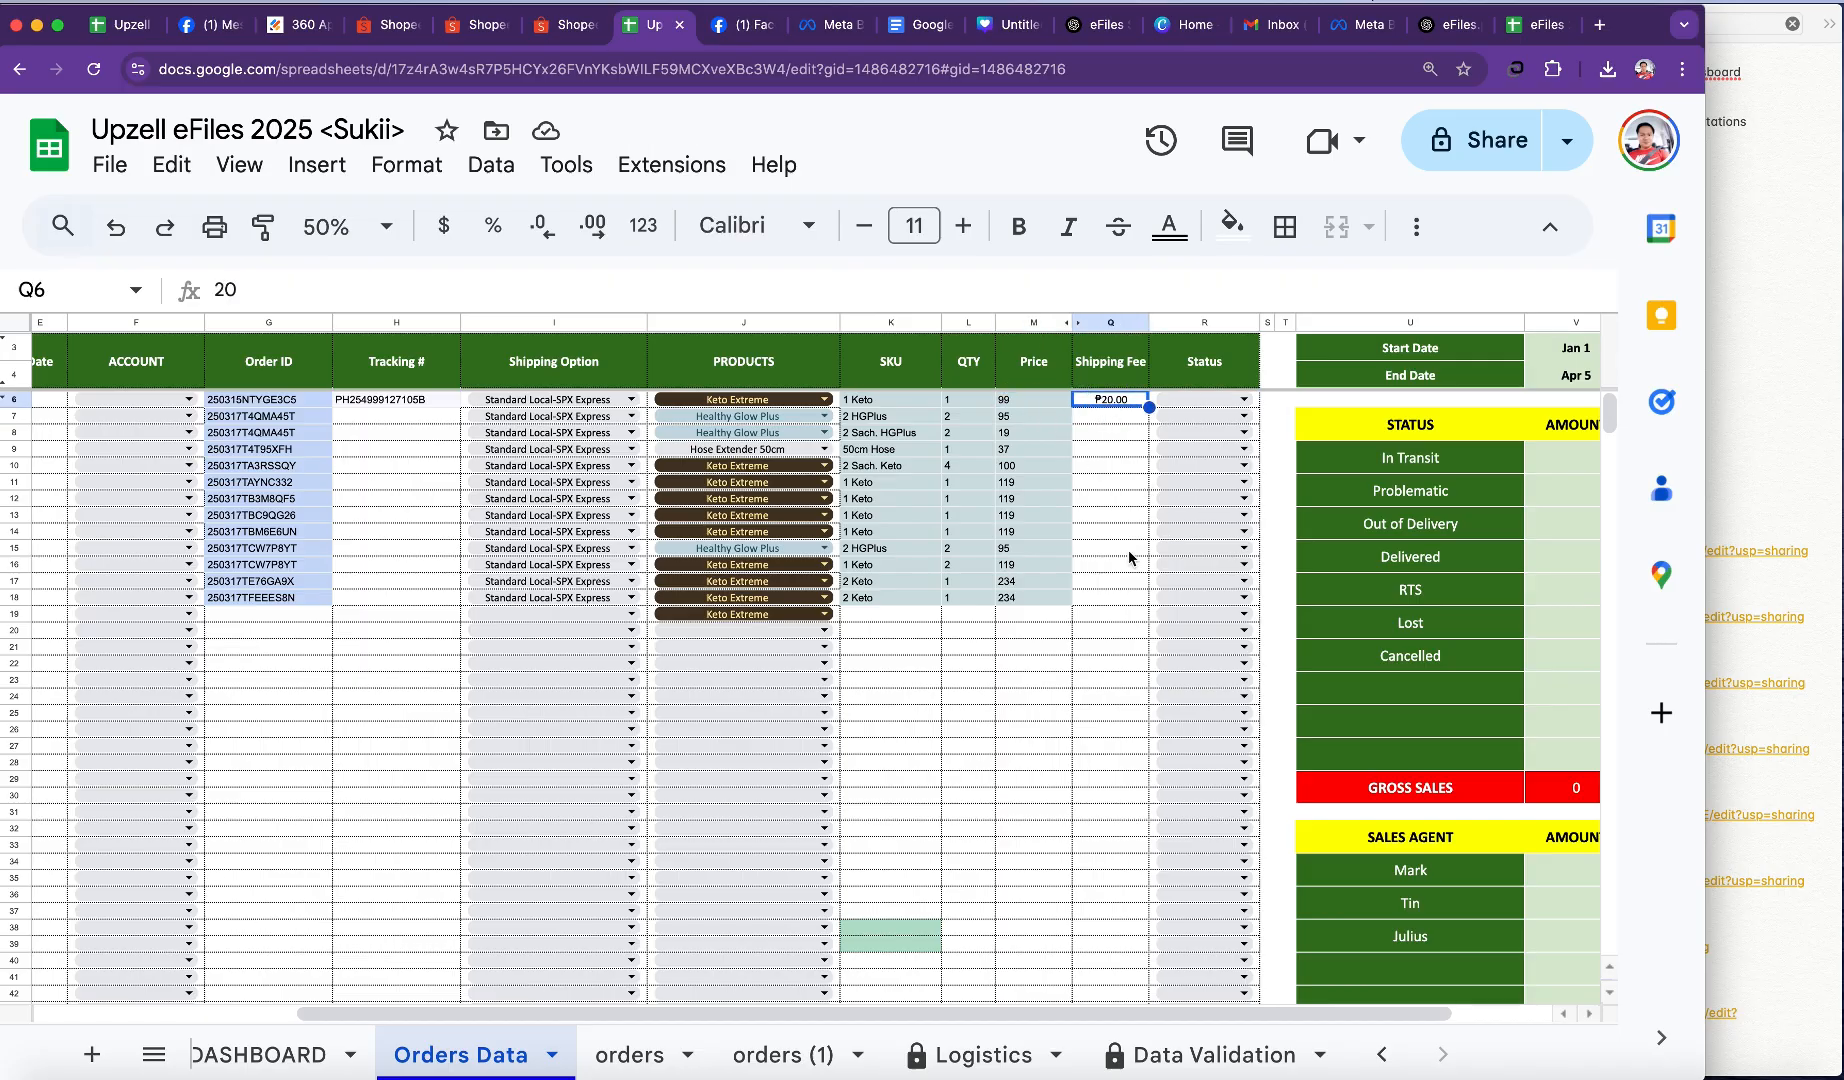
key(BackSpace)
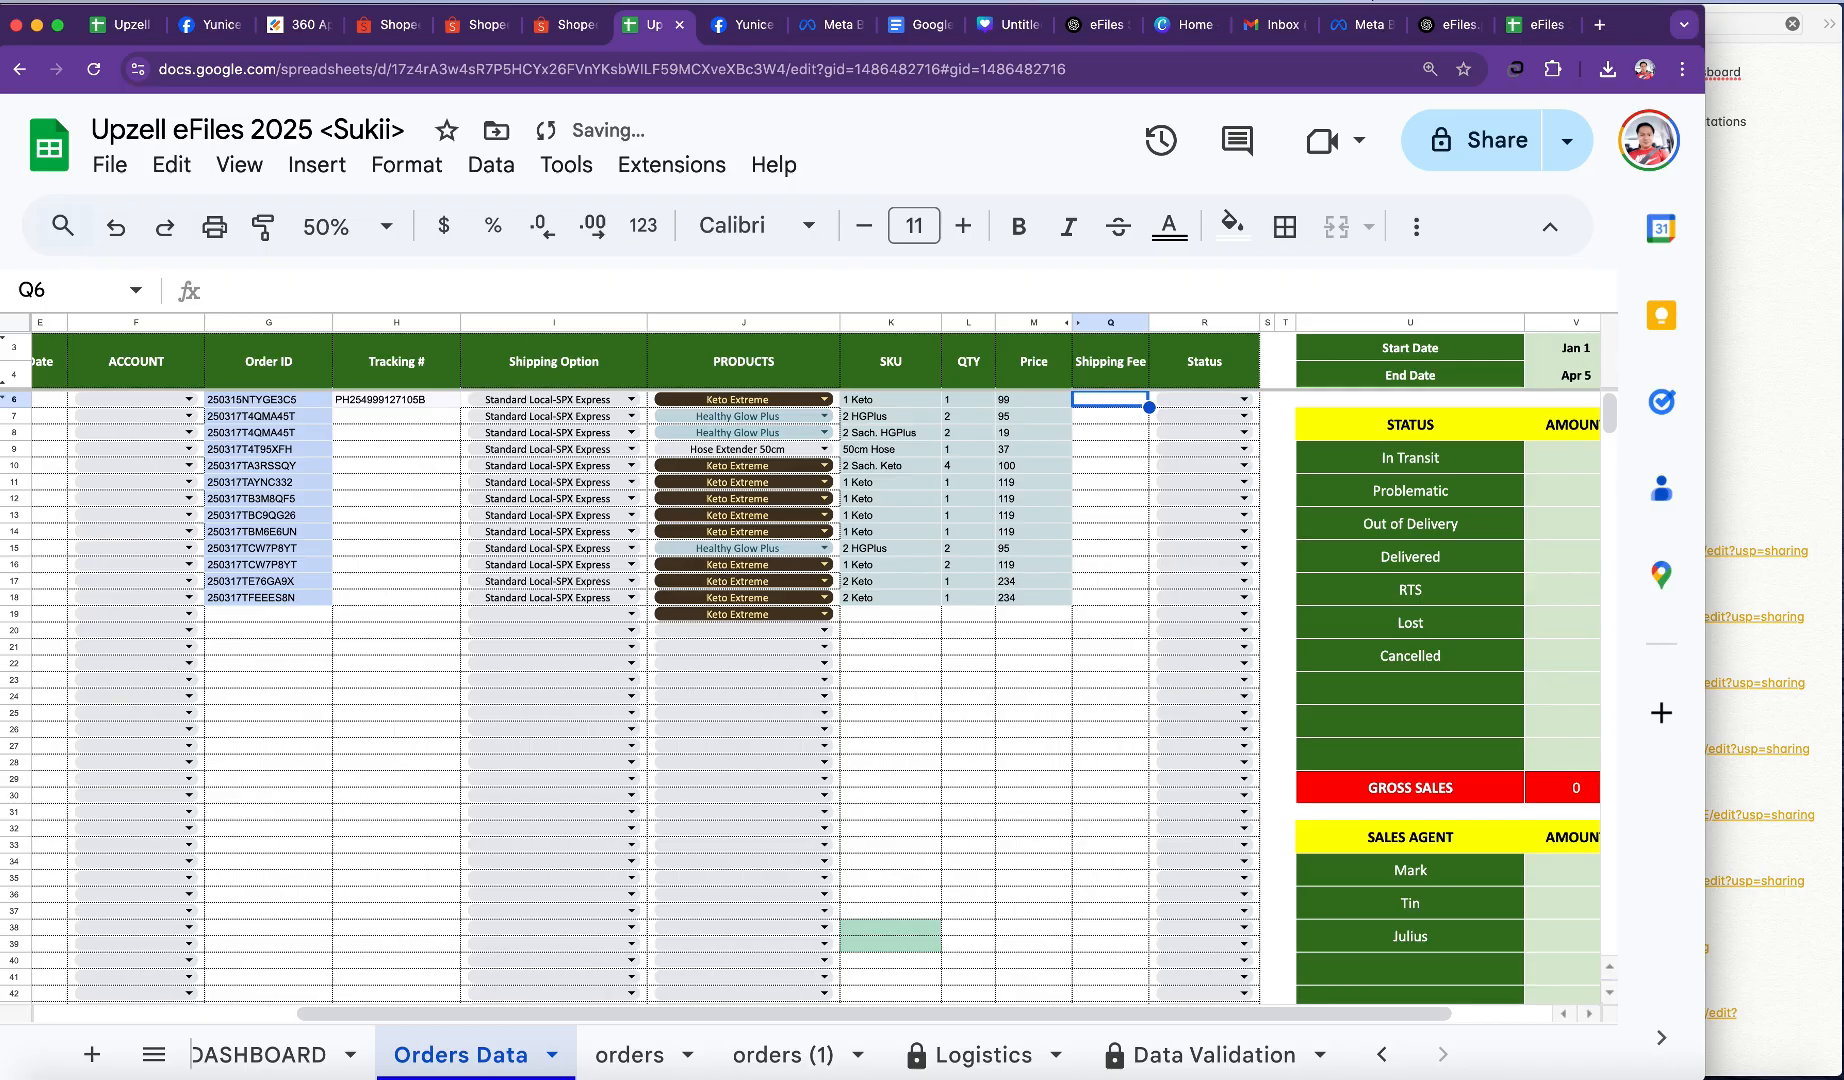
Step: Check the shop account on the Shopee My Orders page, and set ACCOUNT to Glow Essence for all orders in F6:F18
scroll(1135, 775, left, 5)
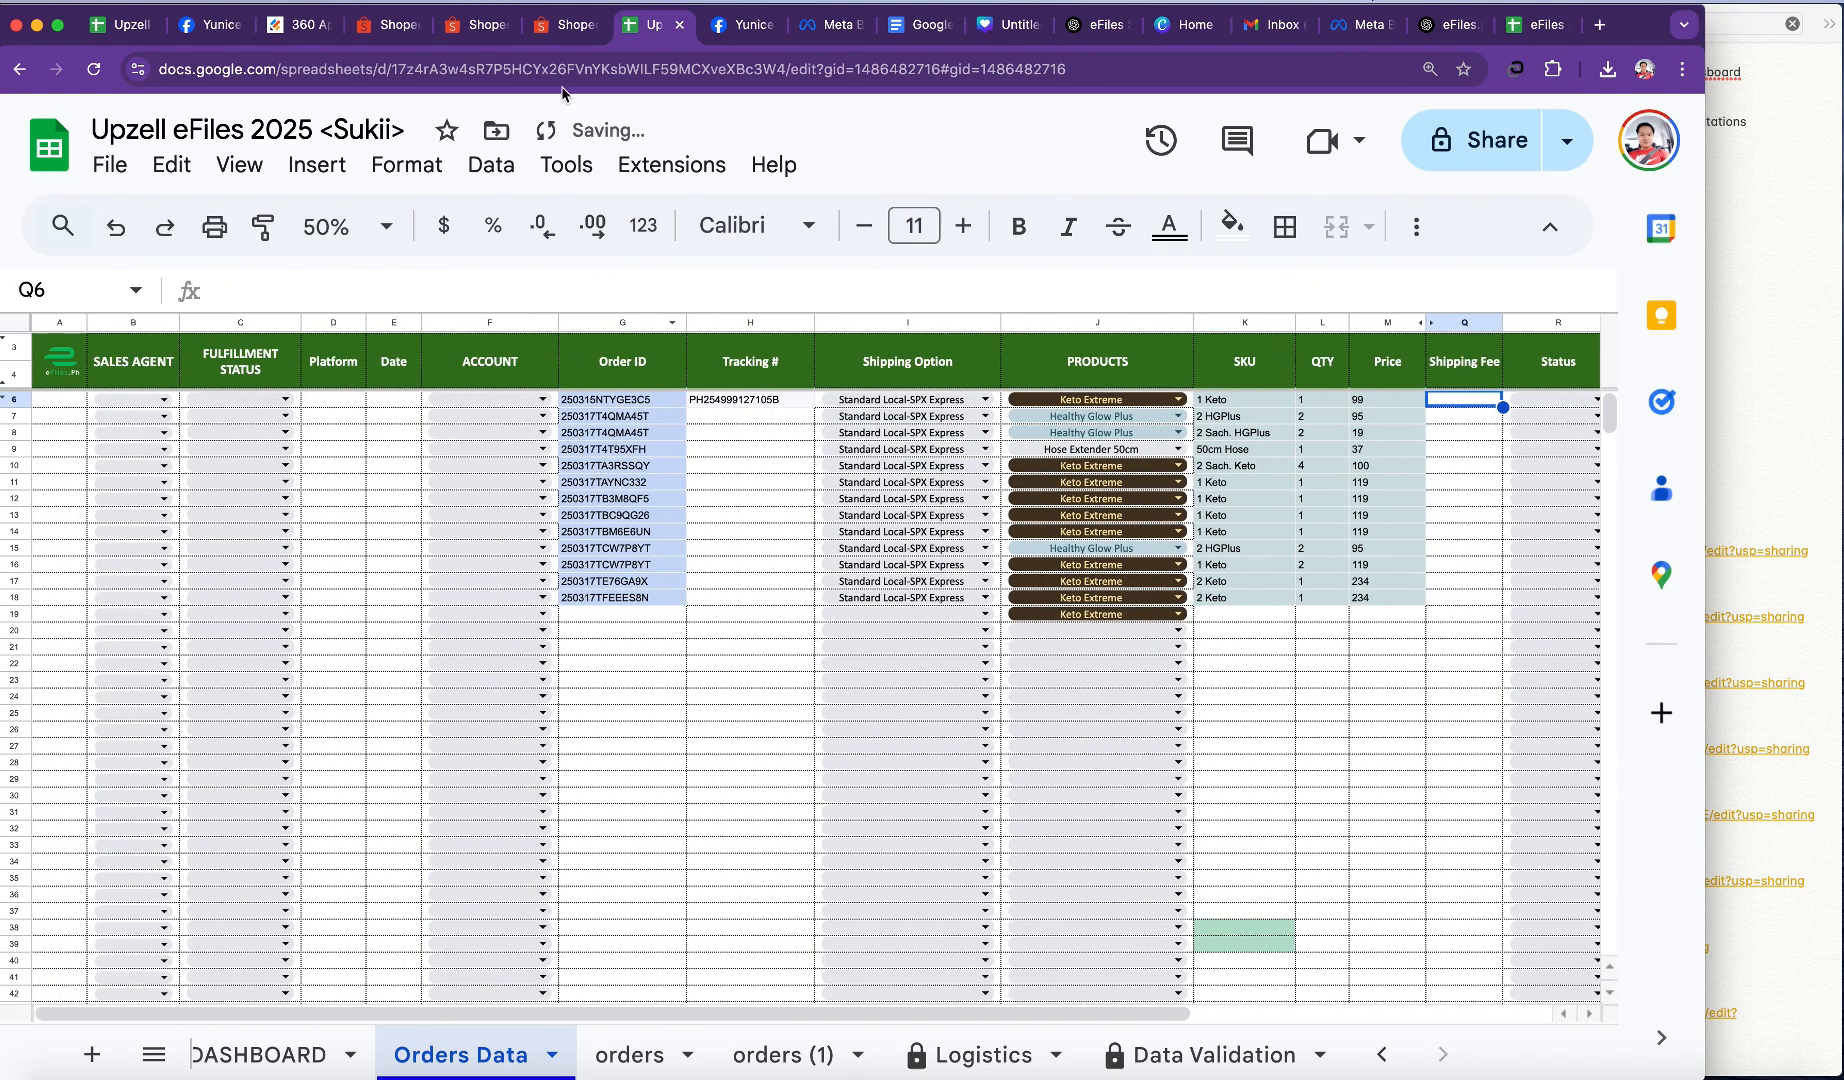
click(566, 28)
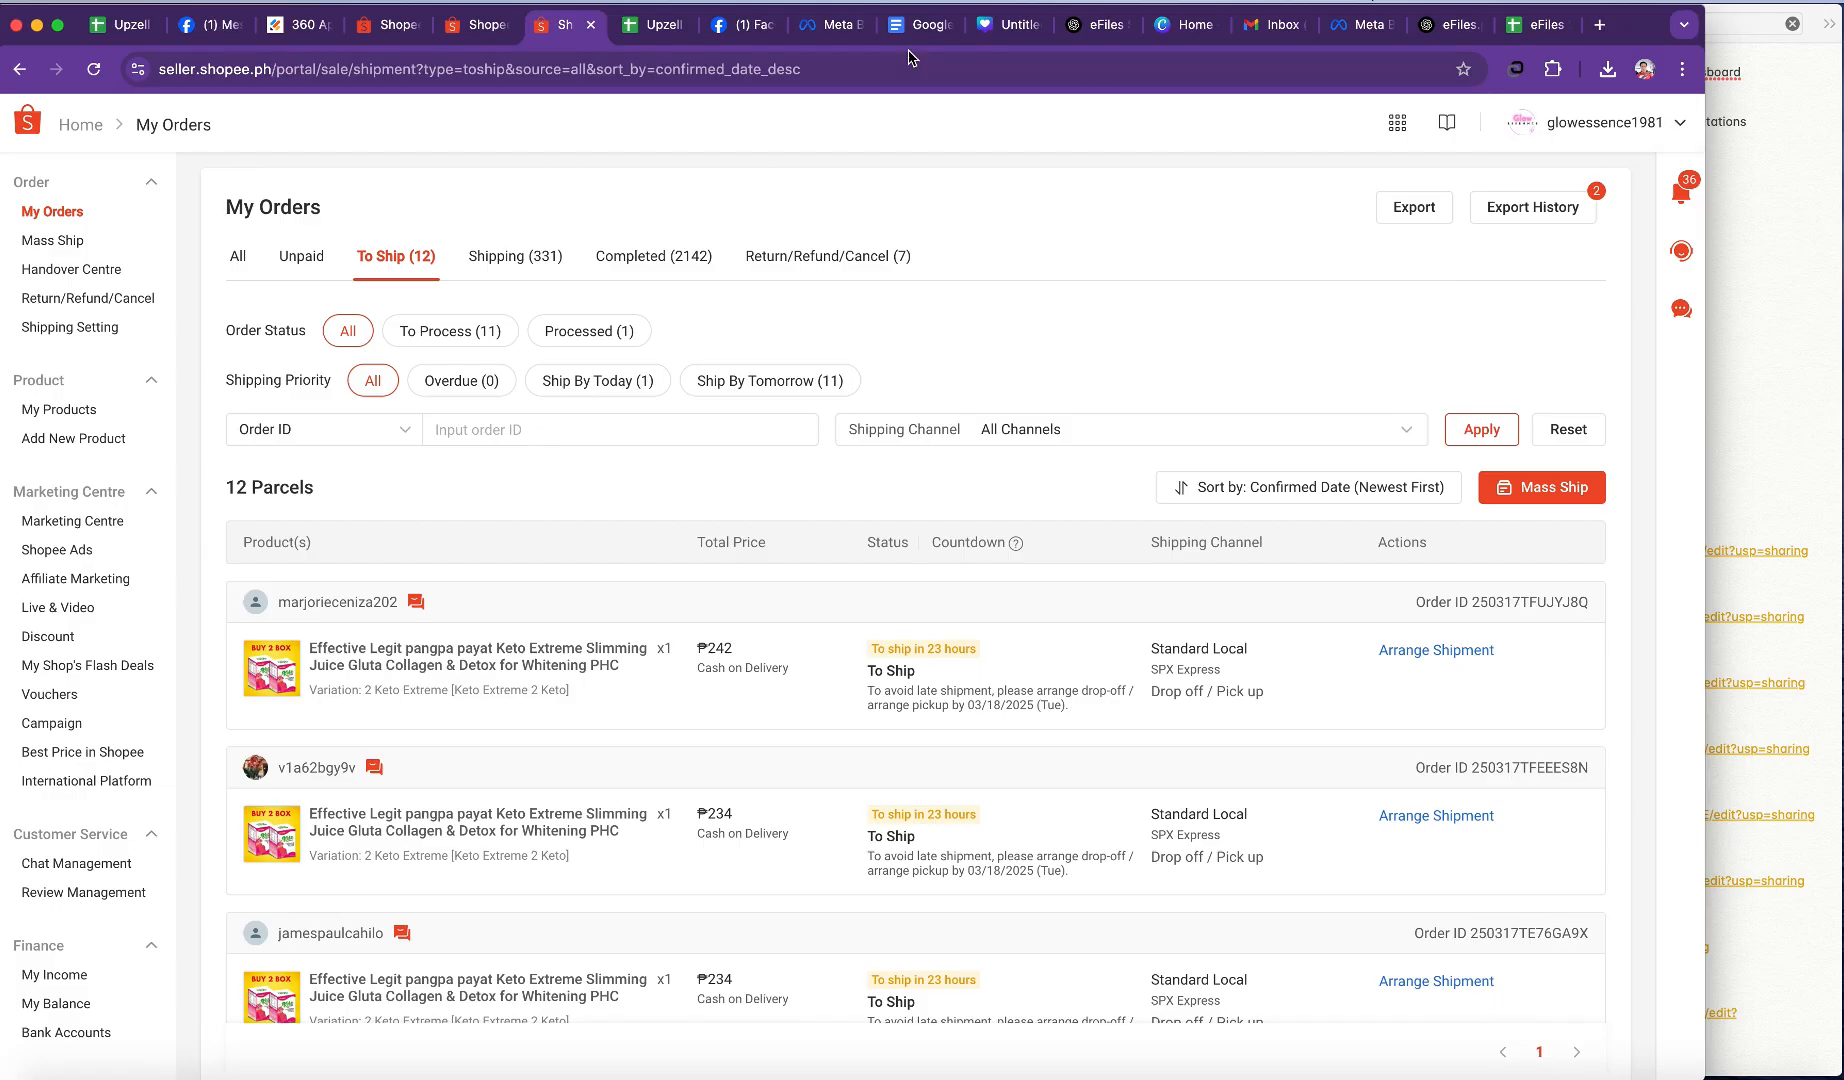
click(652, 24)
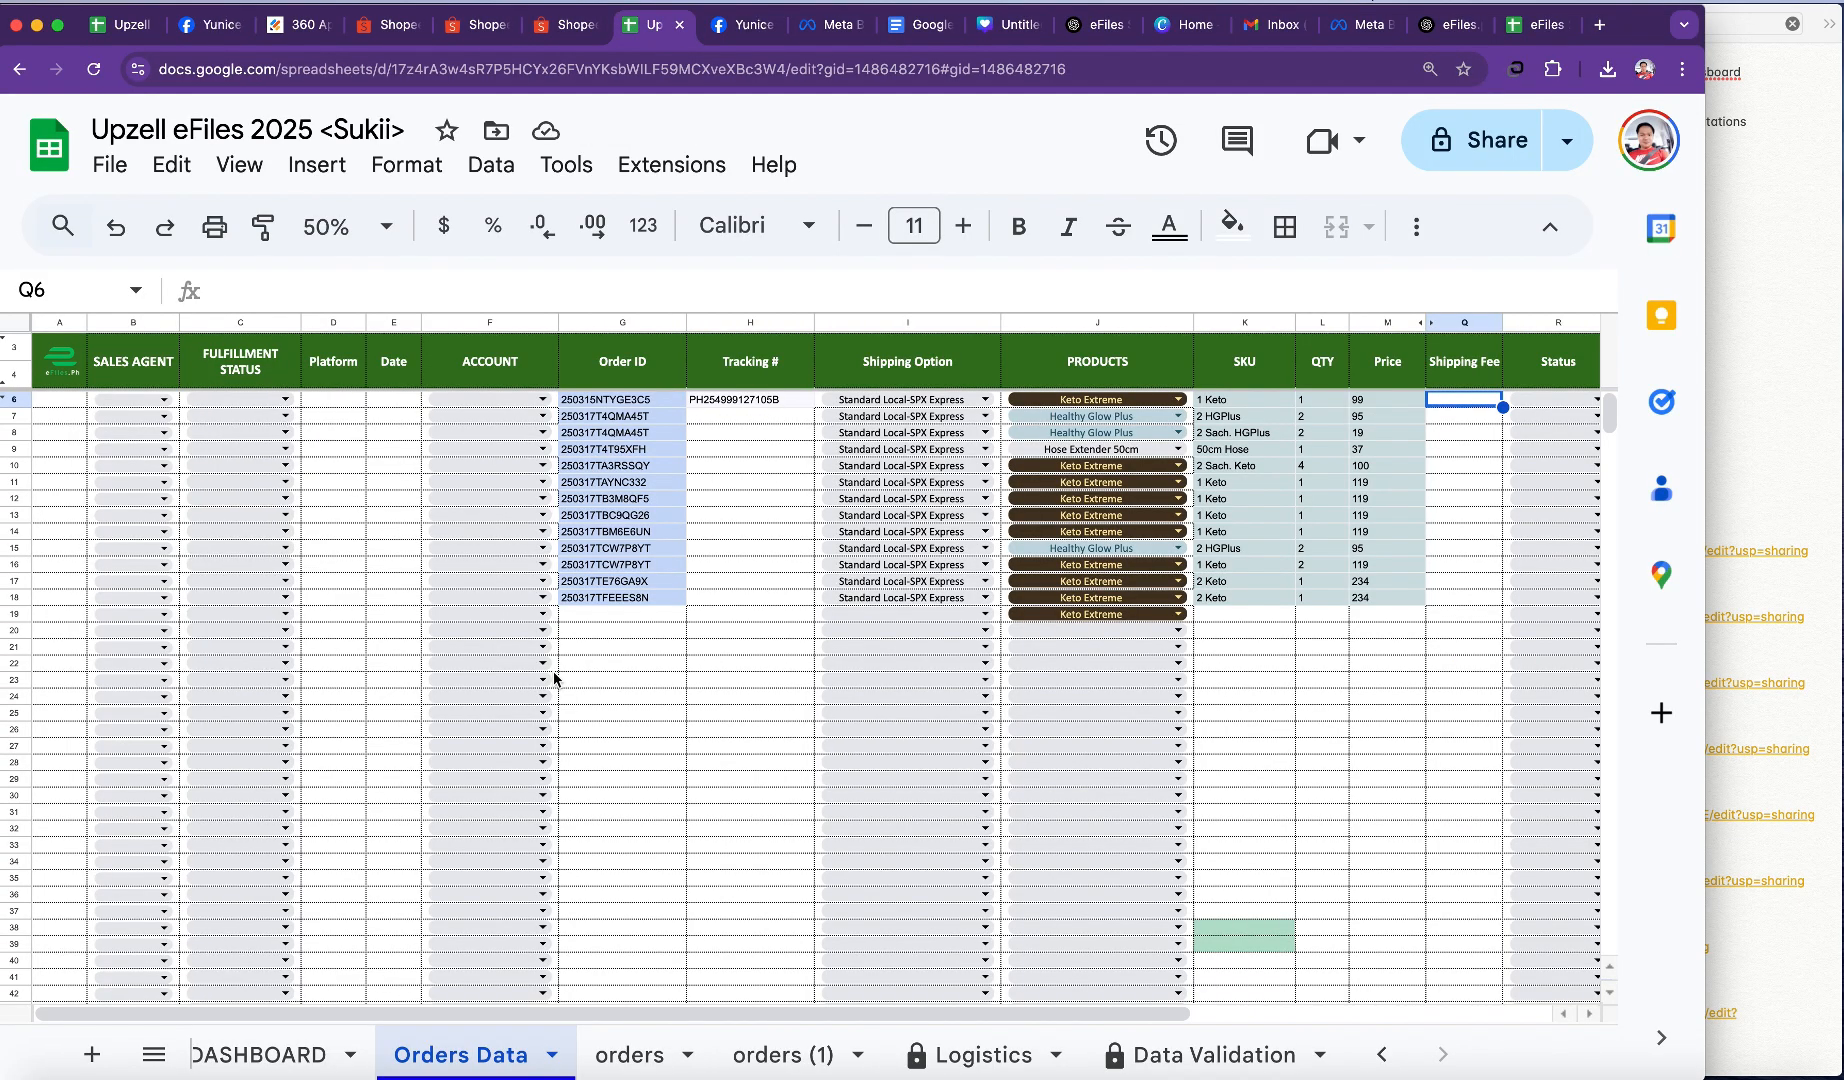
click(542, 399)
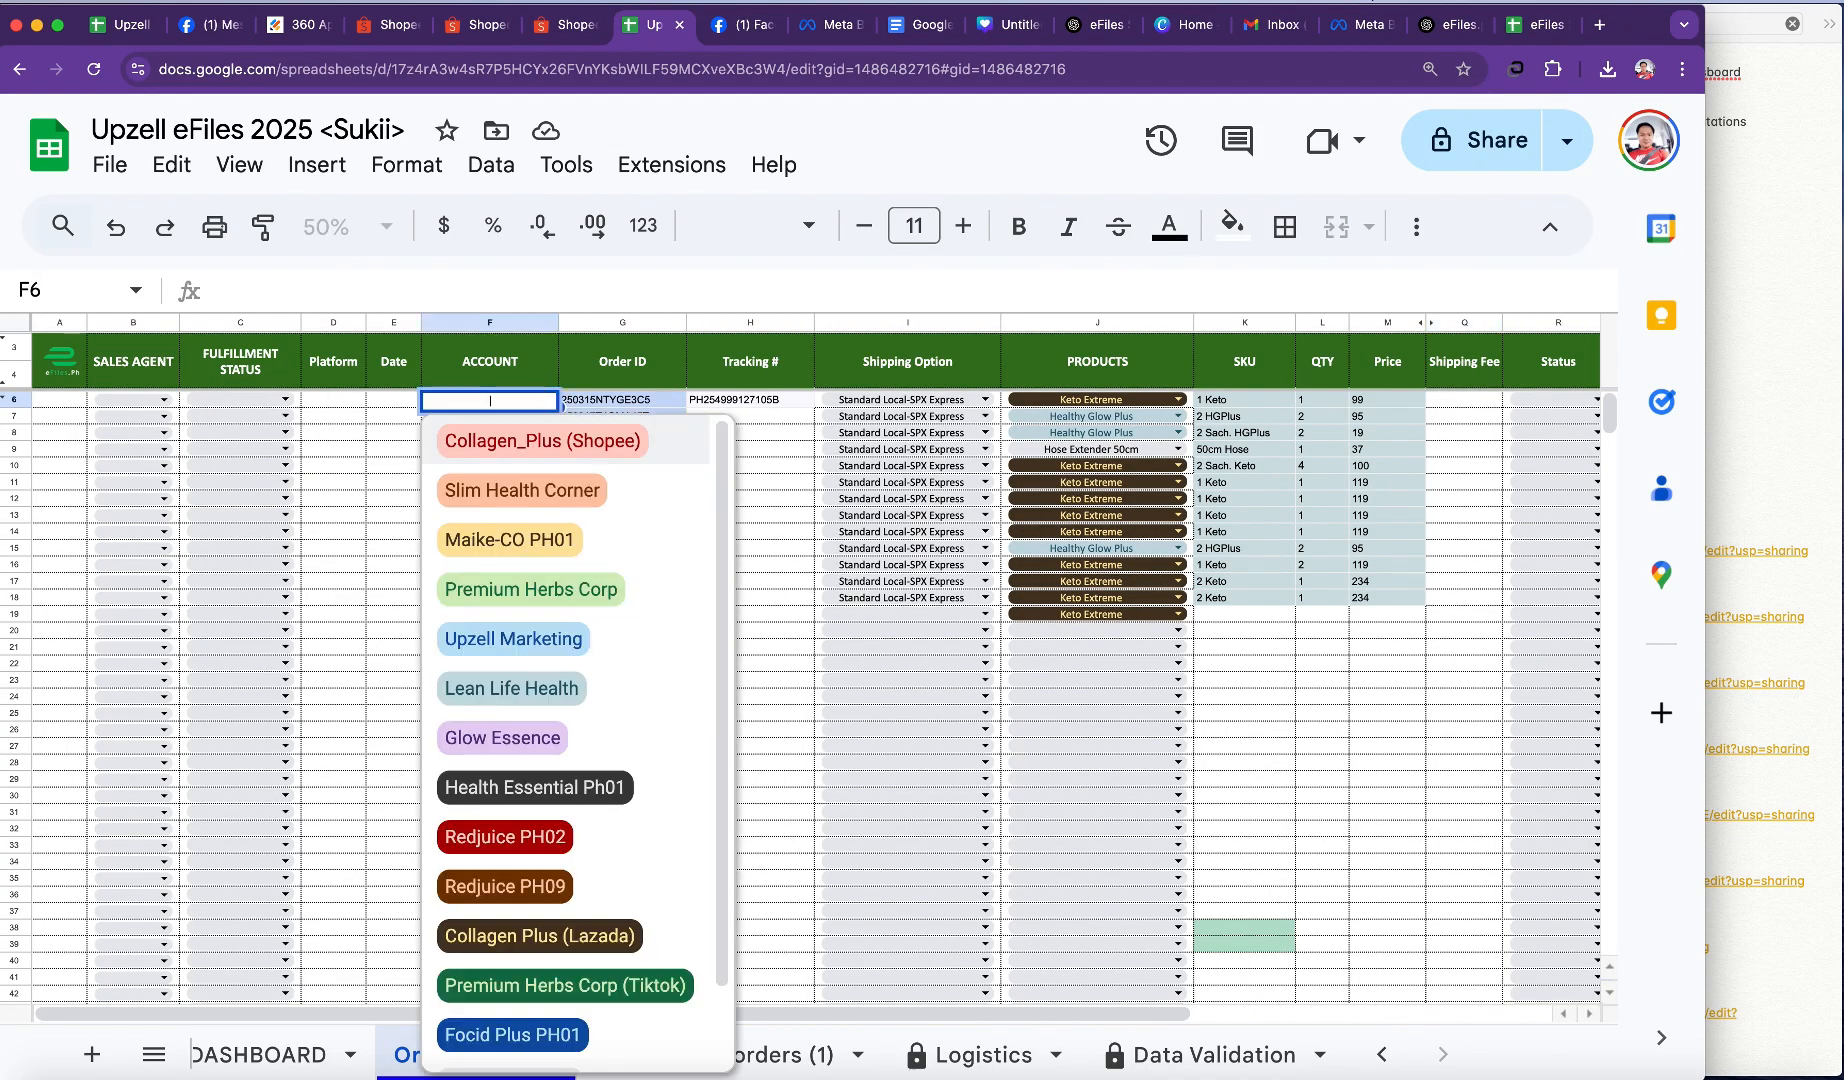
text(Gl)
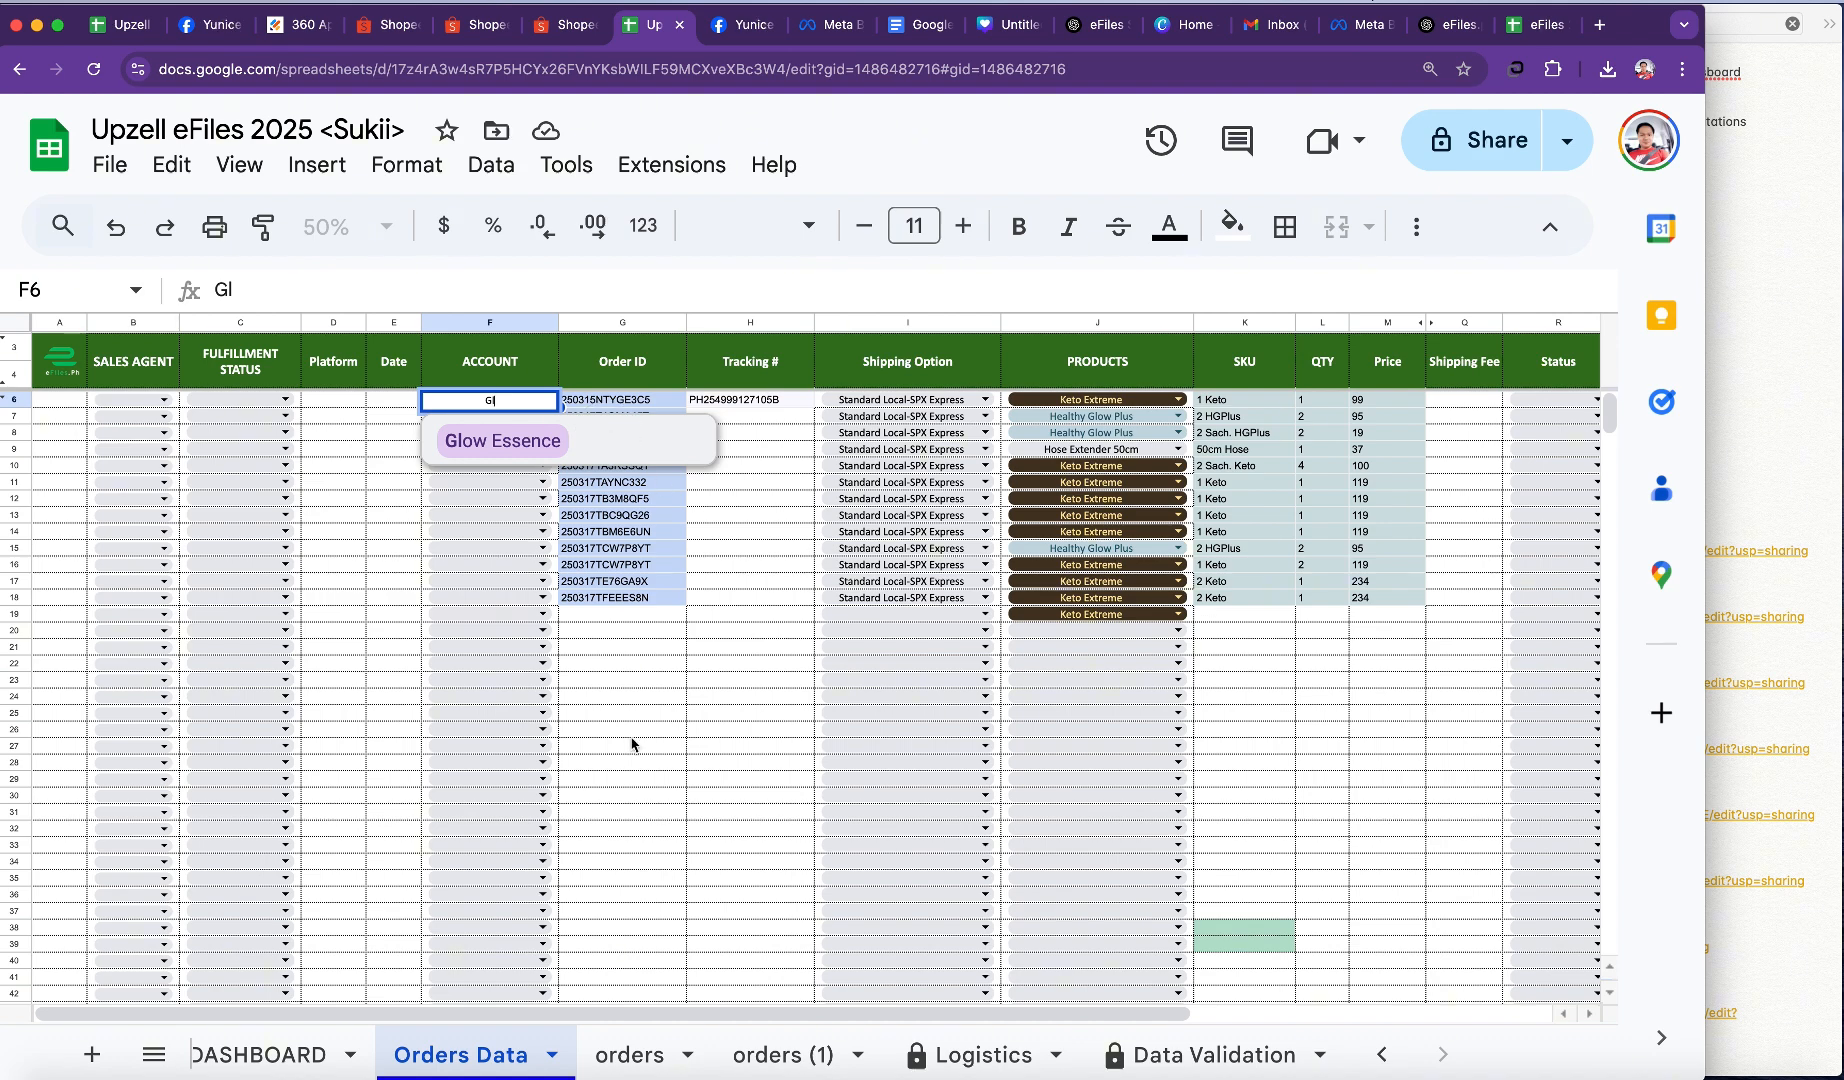
key(Return)
drag(538, 414, 545, 600)
text(Glow Essence)
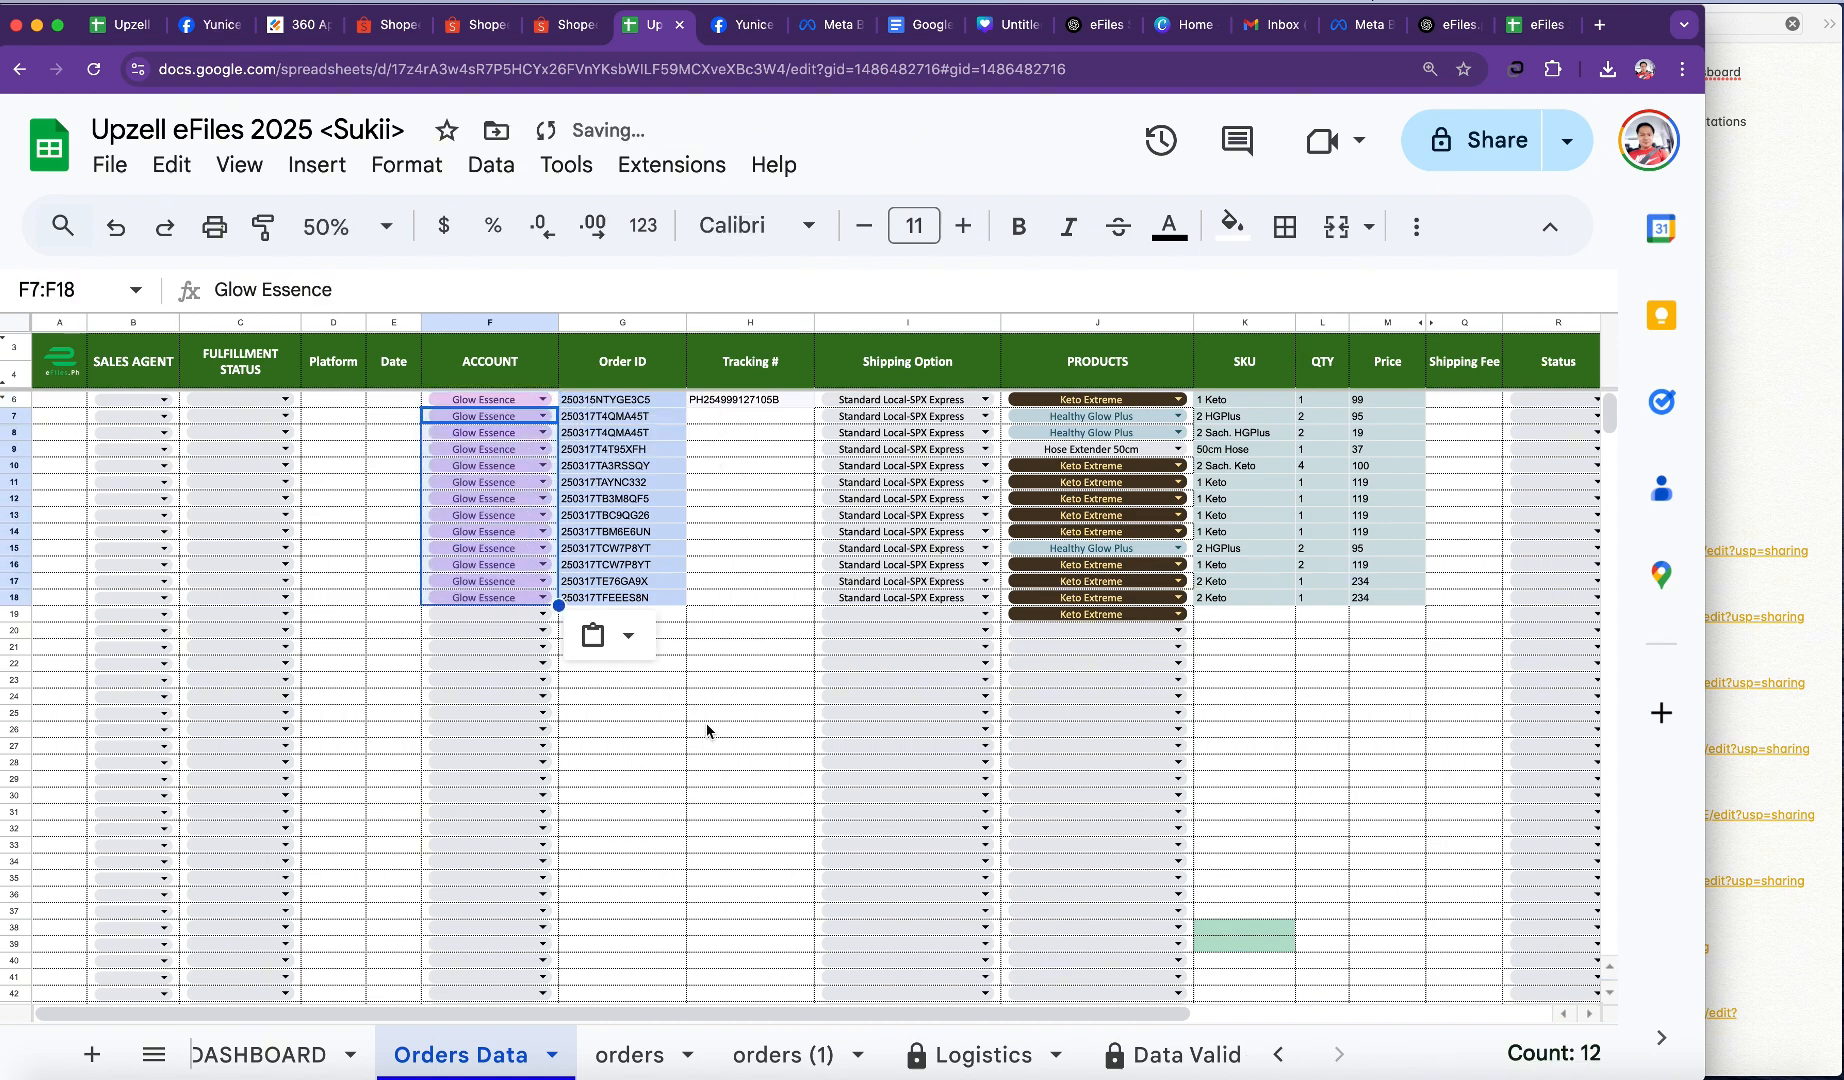
Step: Pick March 17, 2025 as the Date in E6 and copy it to E7:E18
click(345, 515)
double_click(390, 400)
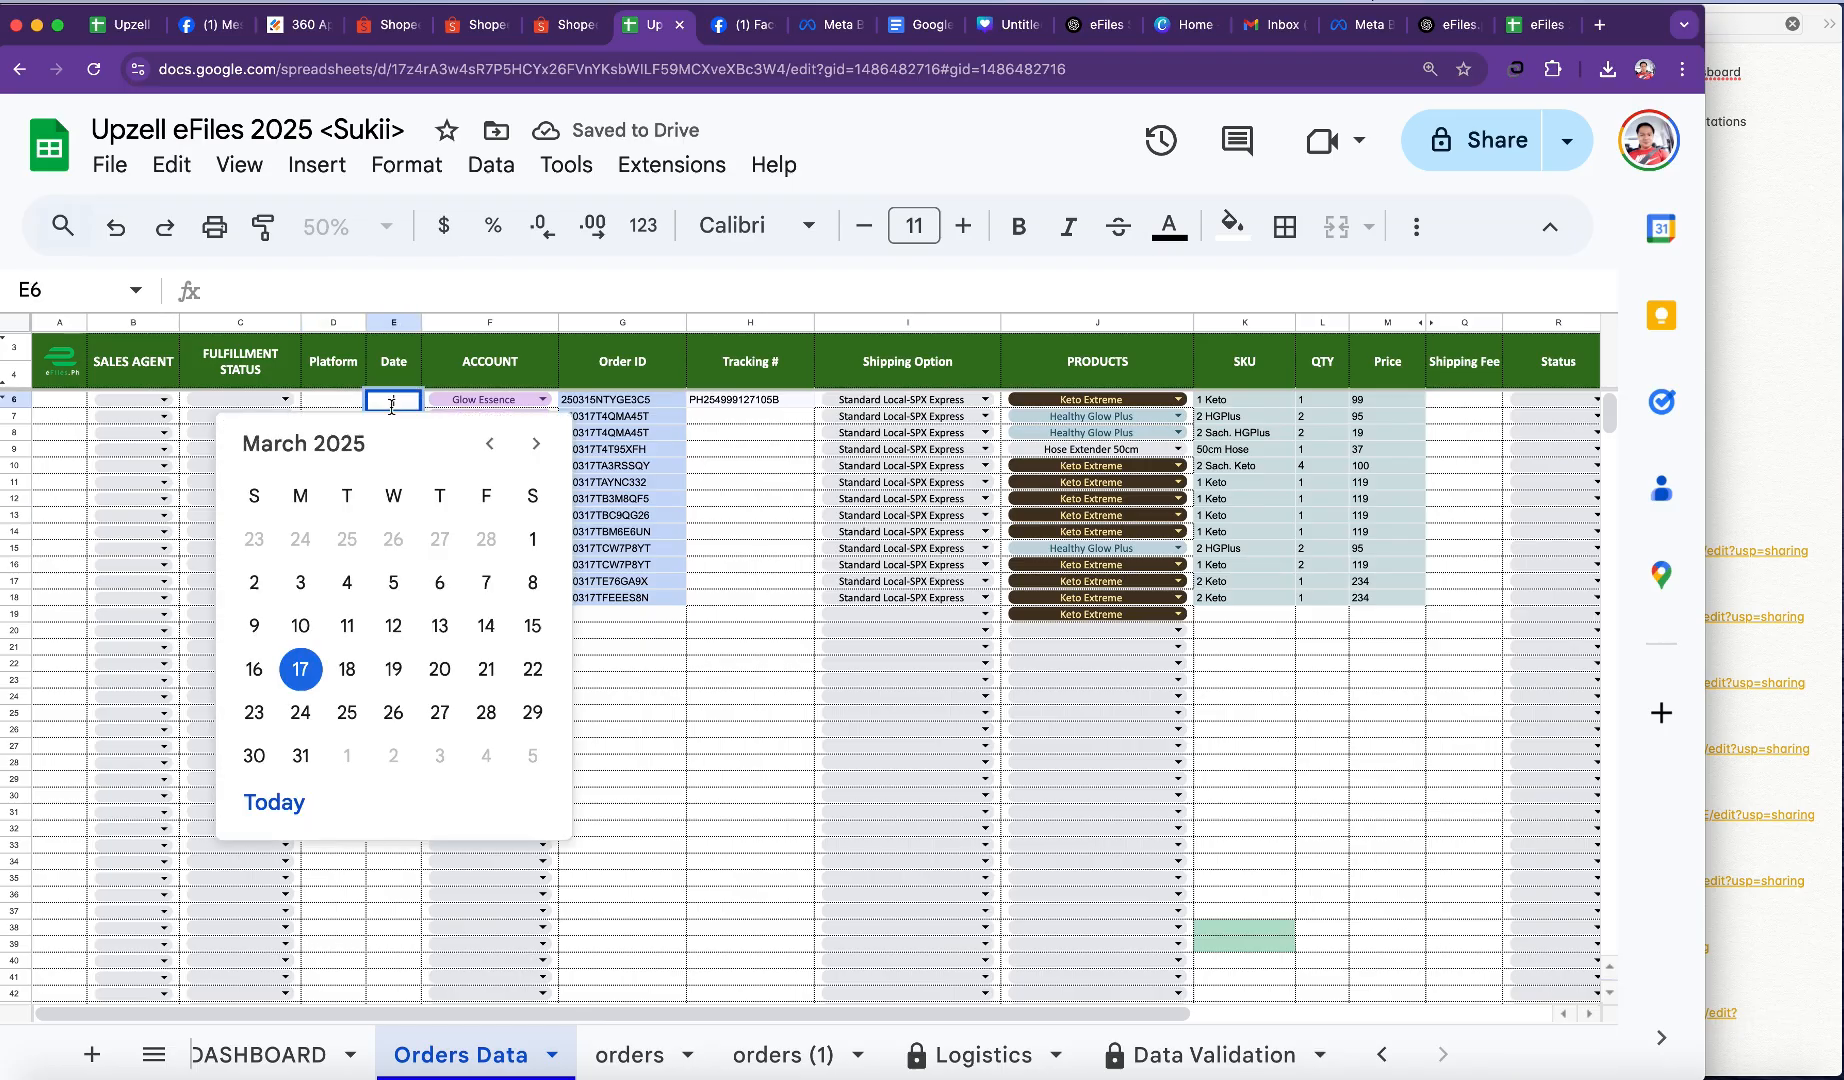
click(302, 669)
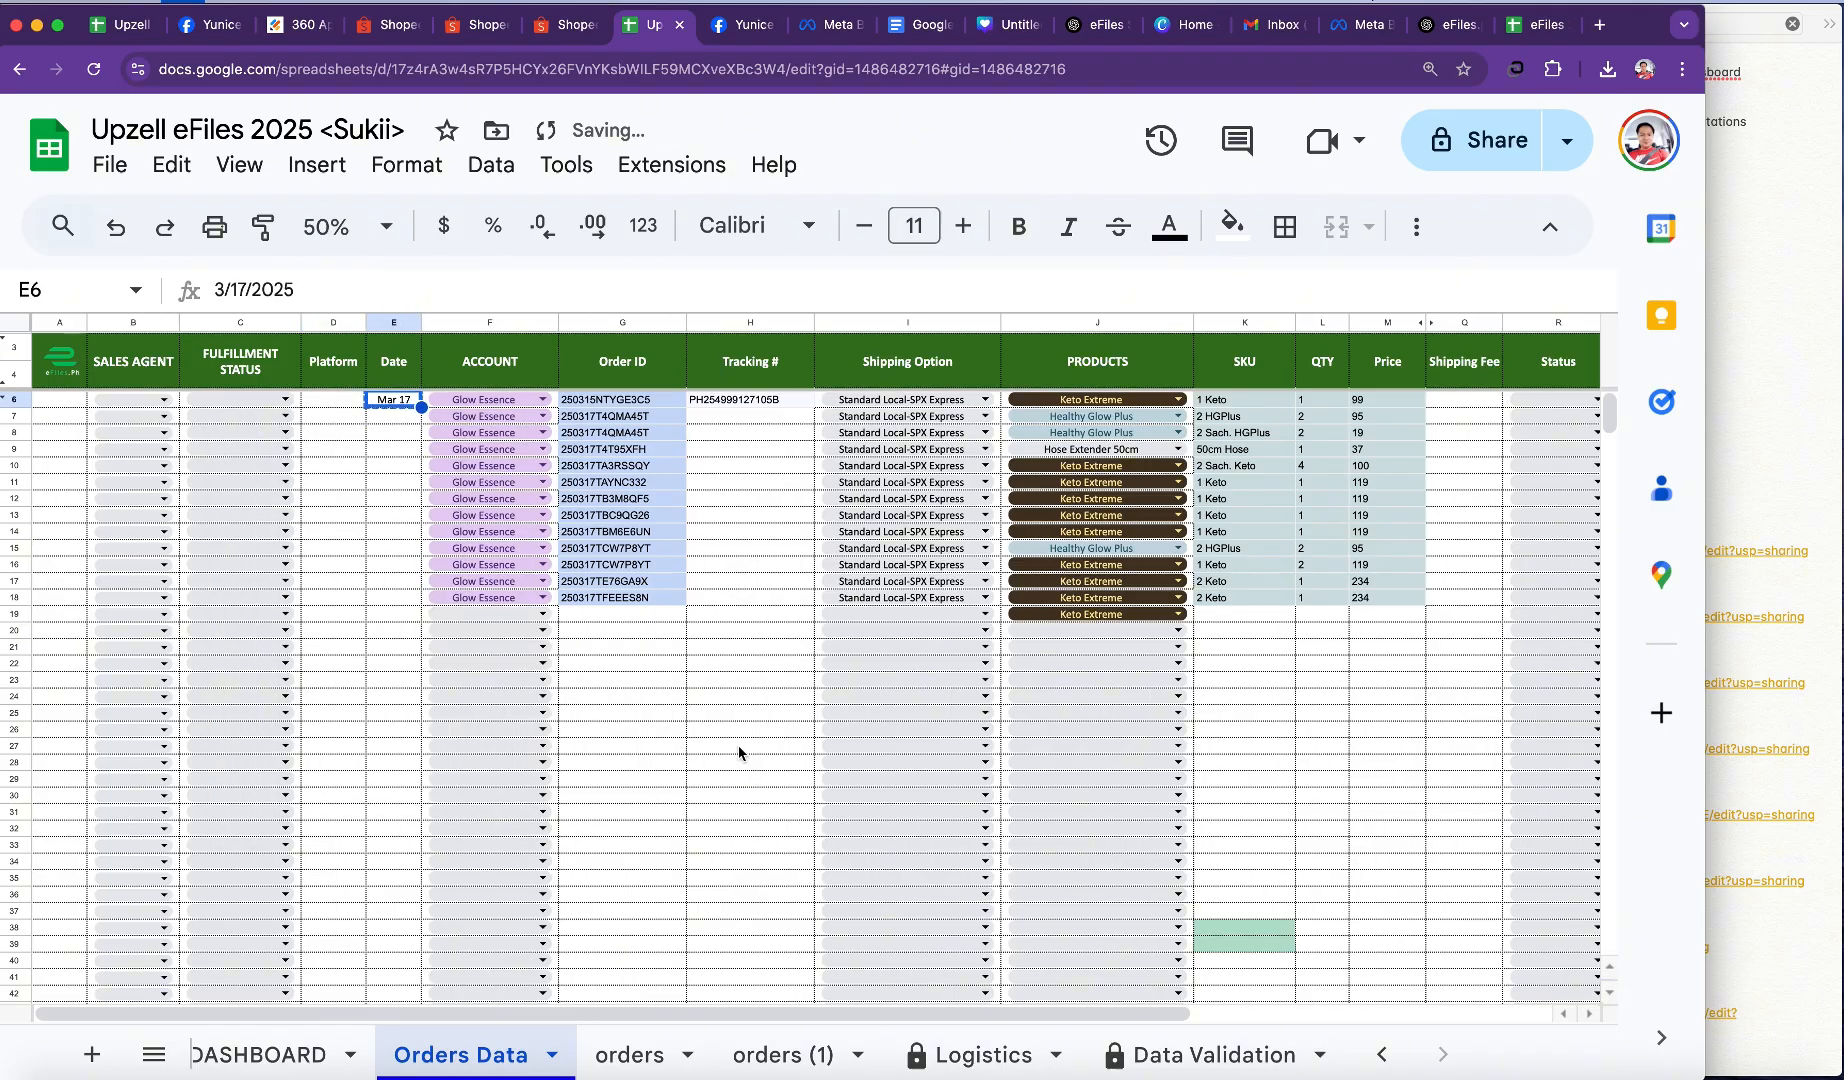
drag(395, 418, 395, 600)
text(Mar 17 Mar 17 Mar 17 Mar 17 Mar 17 Mar 17 Mar 17 Mar 17 Mar 17 Mar 17 Mar 17 Mar 17)
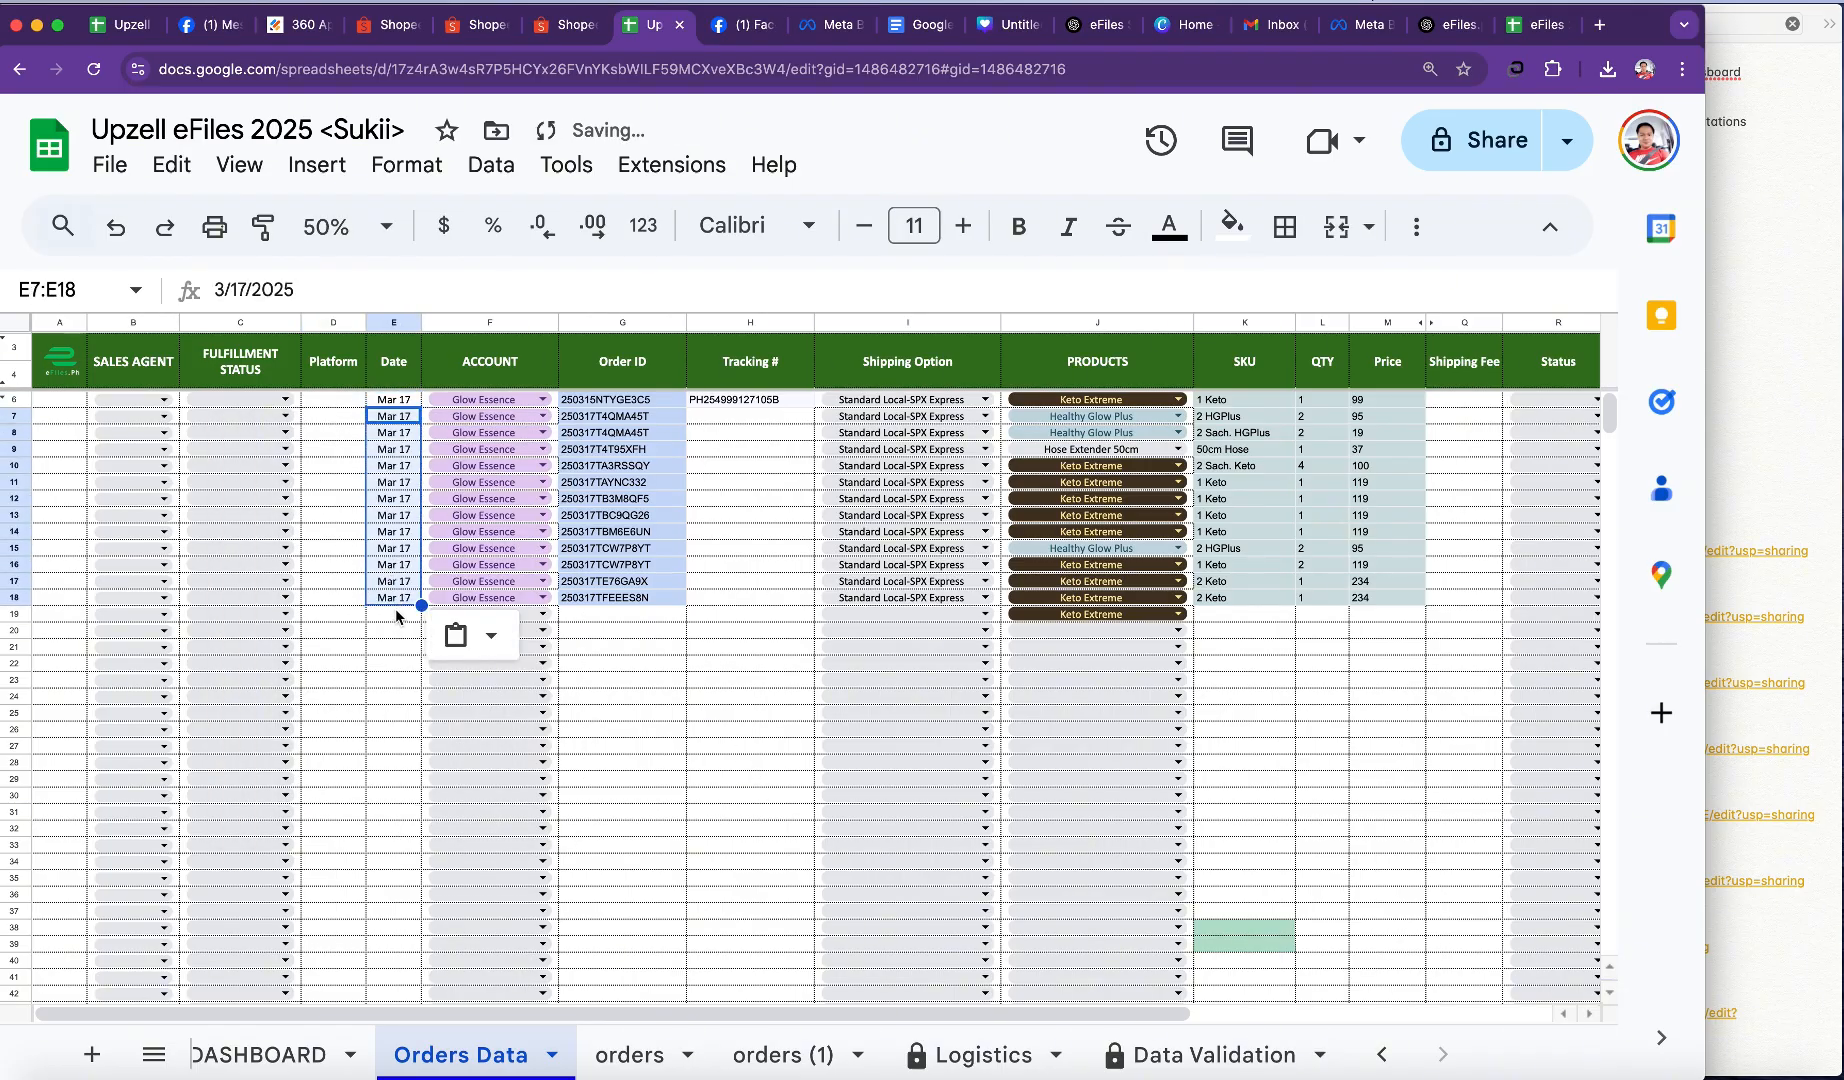
Step: Enter Shopee as the Platform in D6 and copy it to D7:D18 for the remaining orders
click(333, 400)
text(Sho)
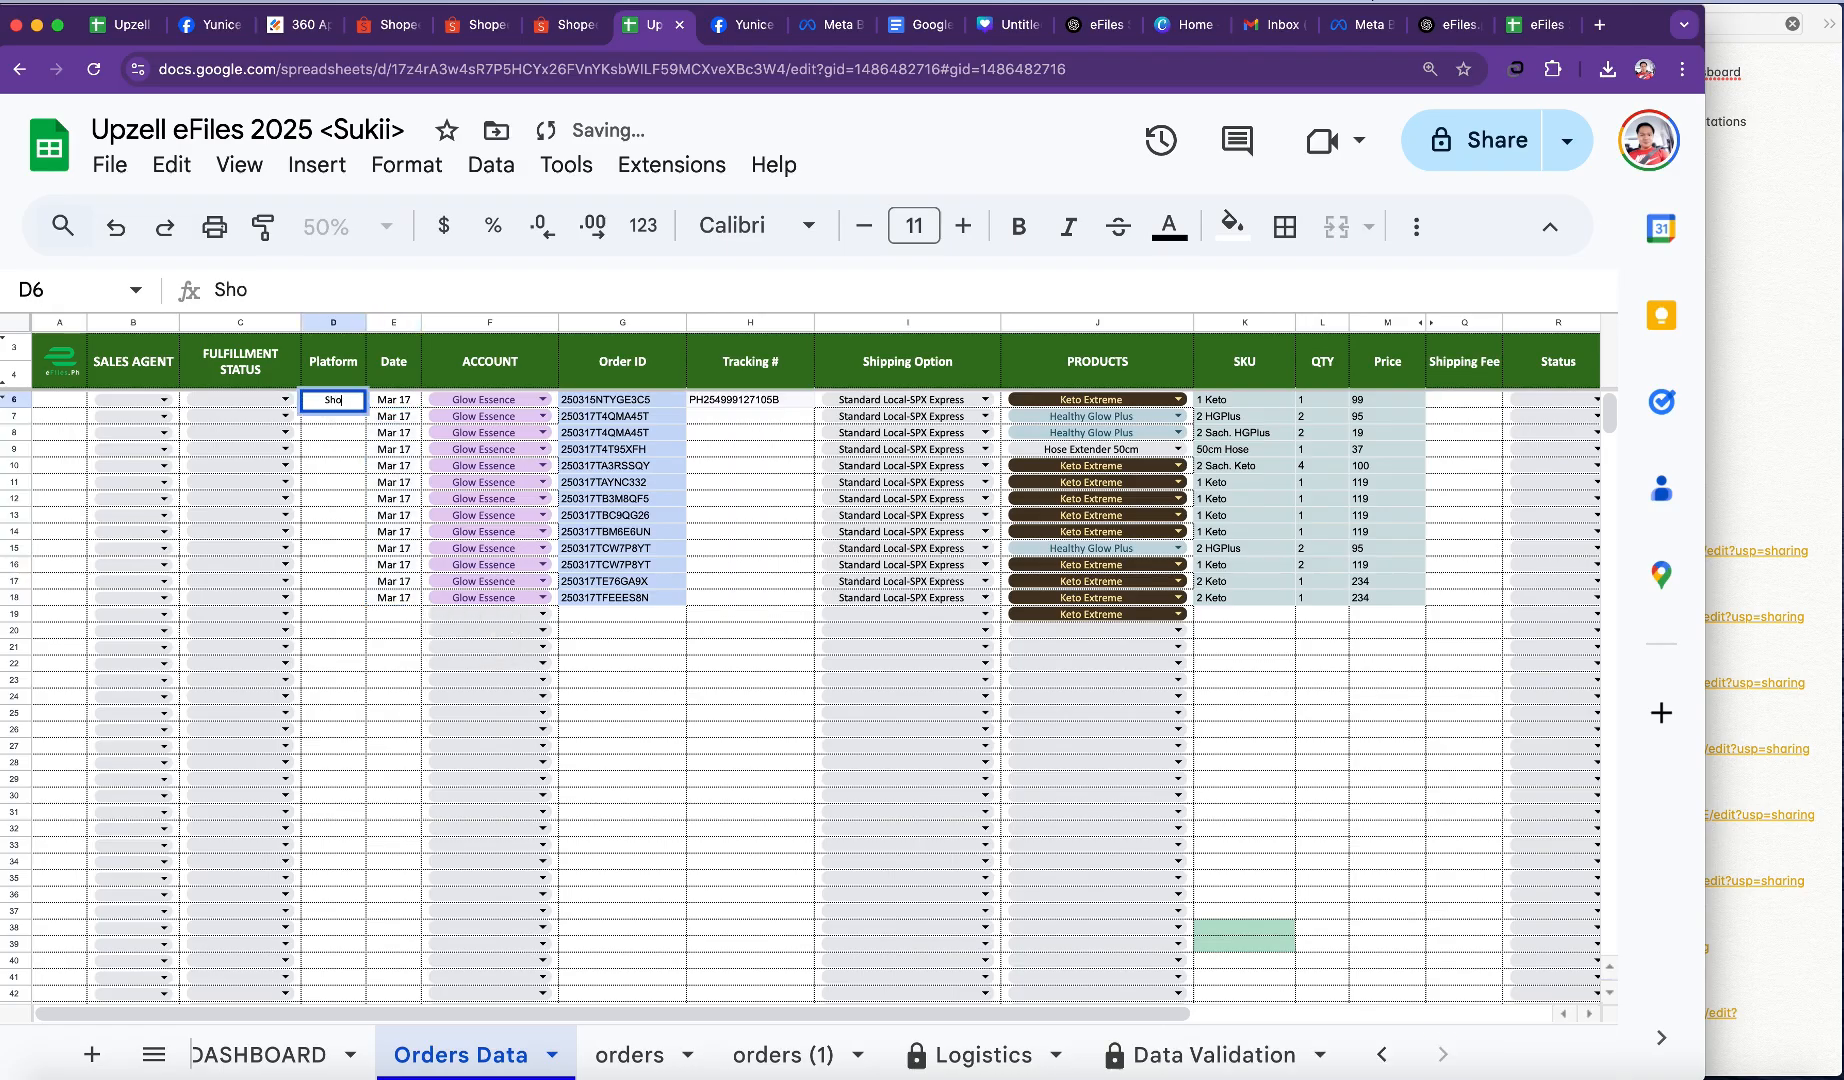
text(pee)
key(Return)
key(Up)
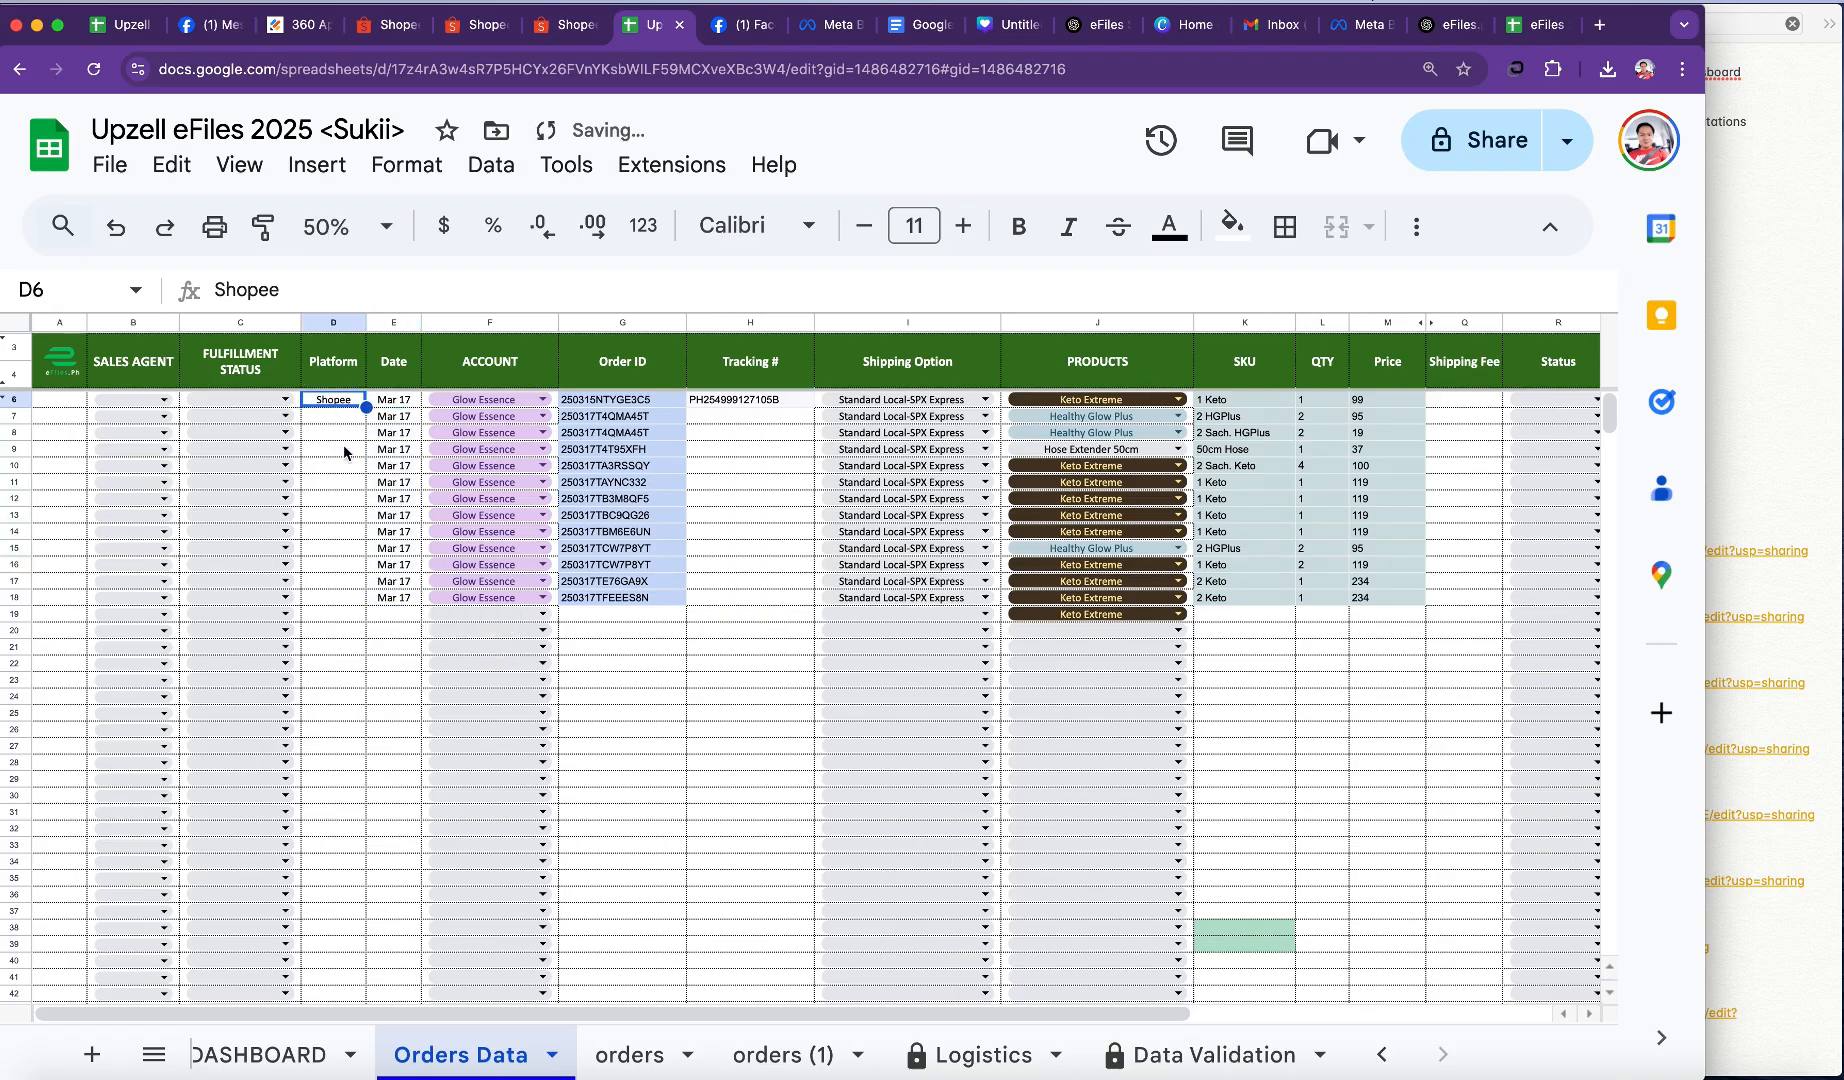
drag(330, 418, 327, 601)
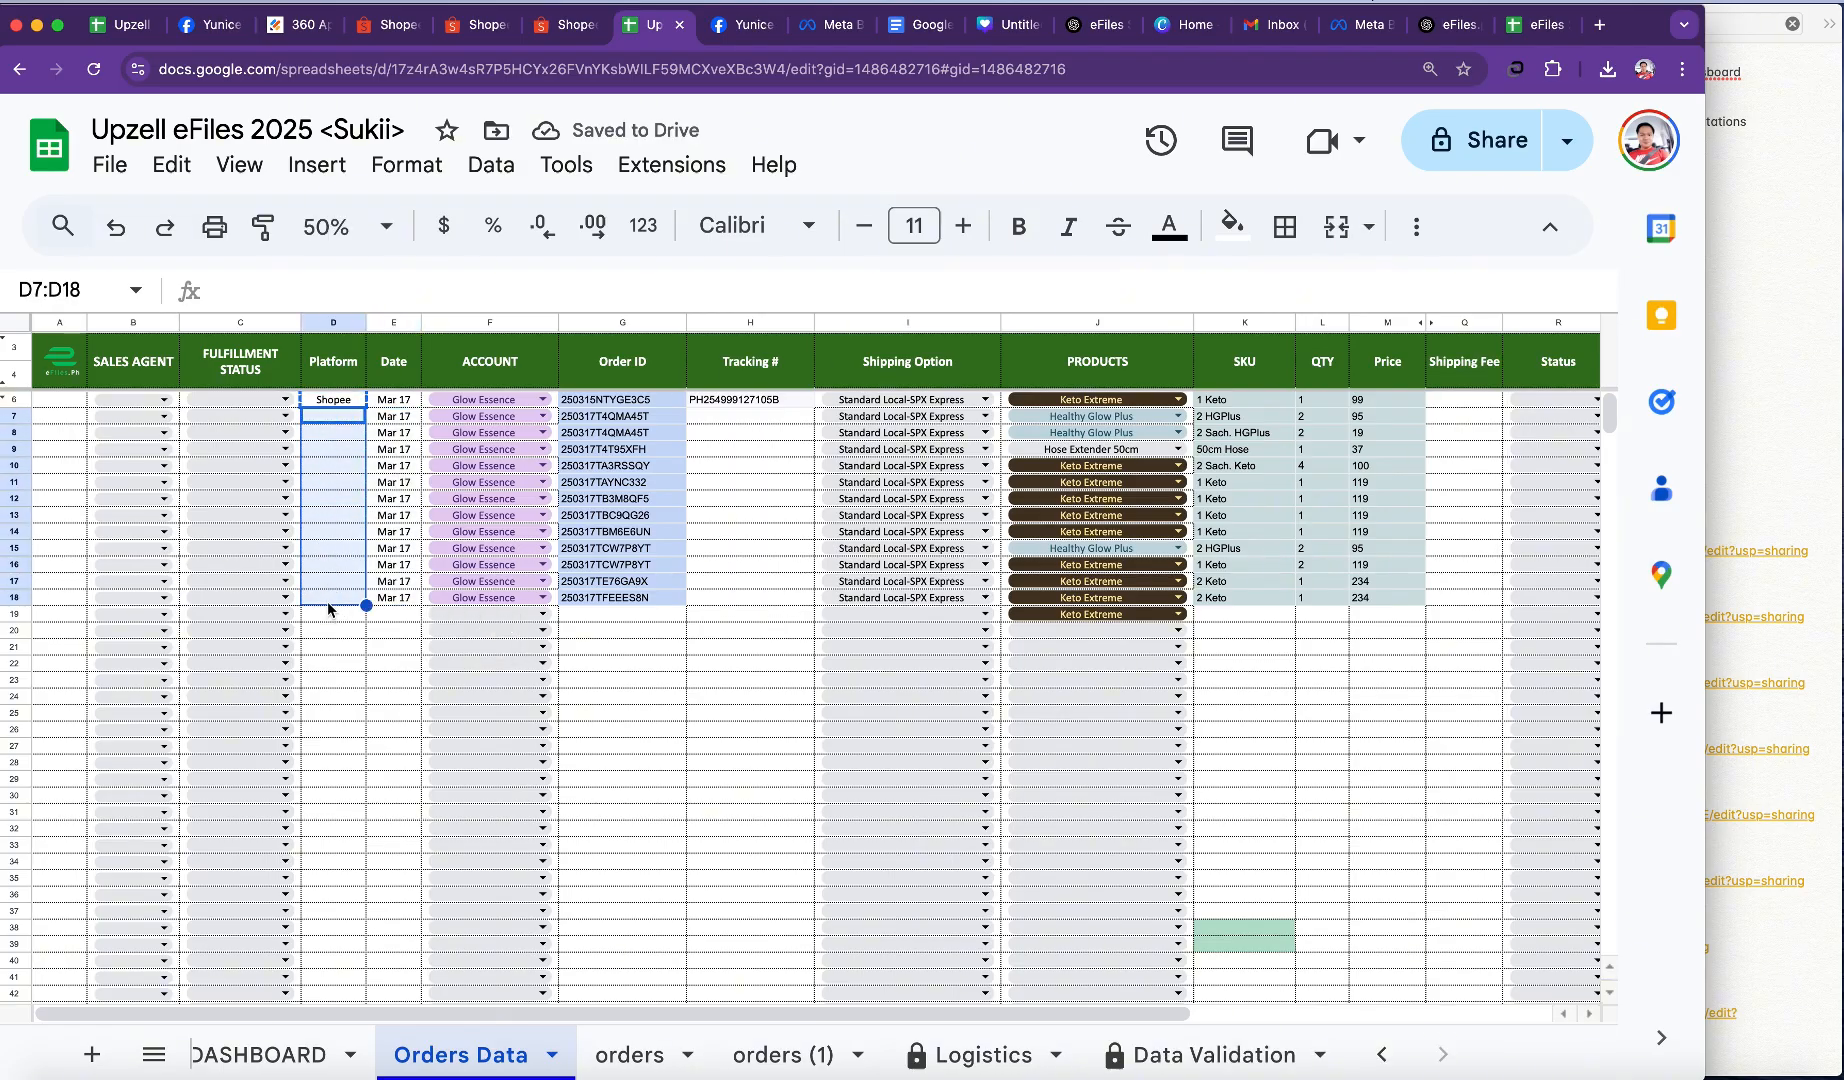
text(Shopee Shopee Shopee Shopee Shopee Shopee Shopee Shopee Shopee Shopee Shopee Shopee)
Step: Set FULFILLMENT STATUS to Confirmed in C6 and copy it to C7:C18
click(285, 400)
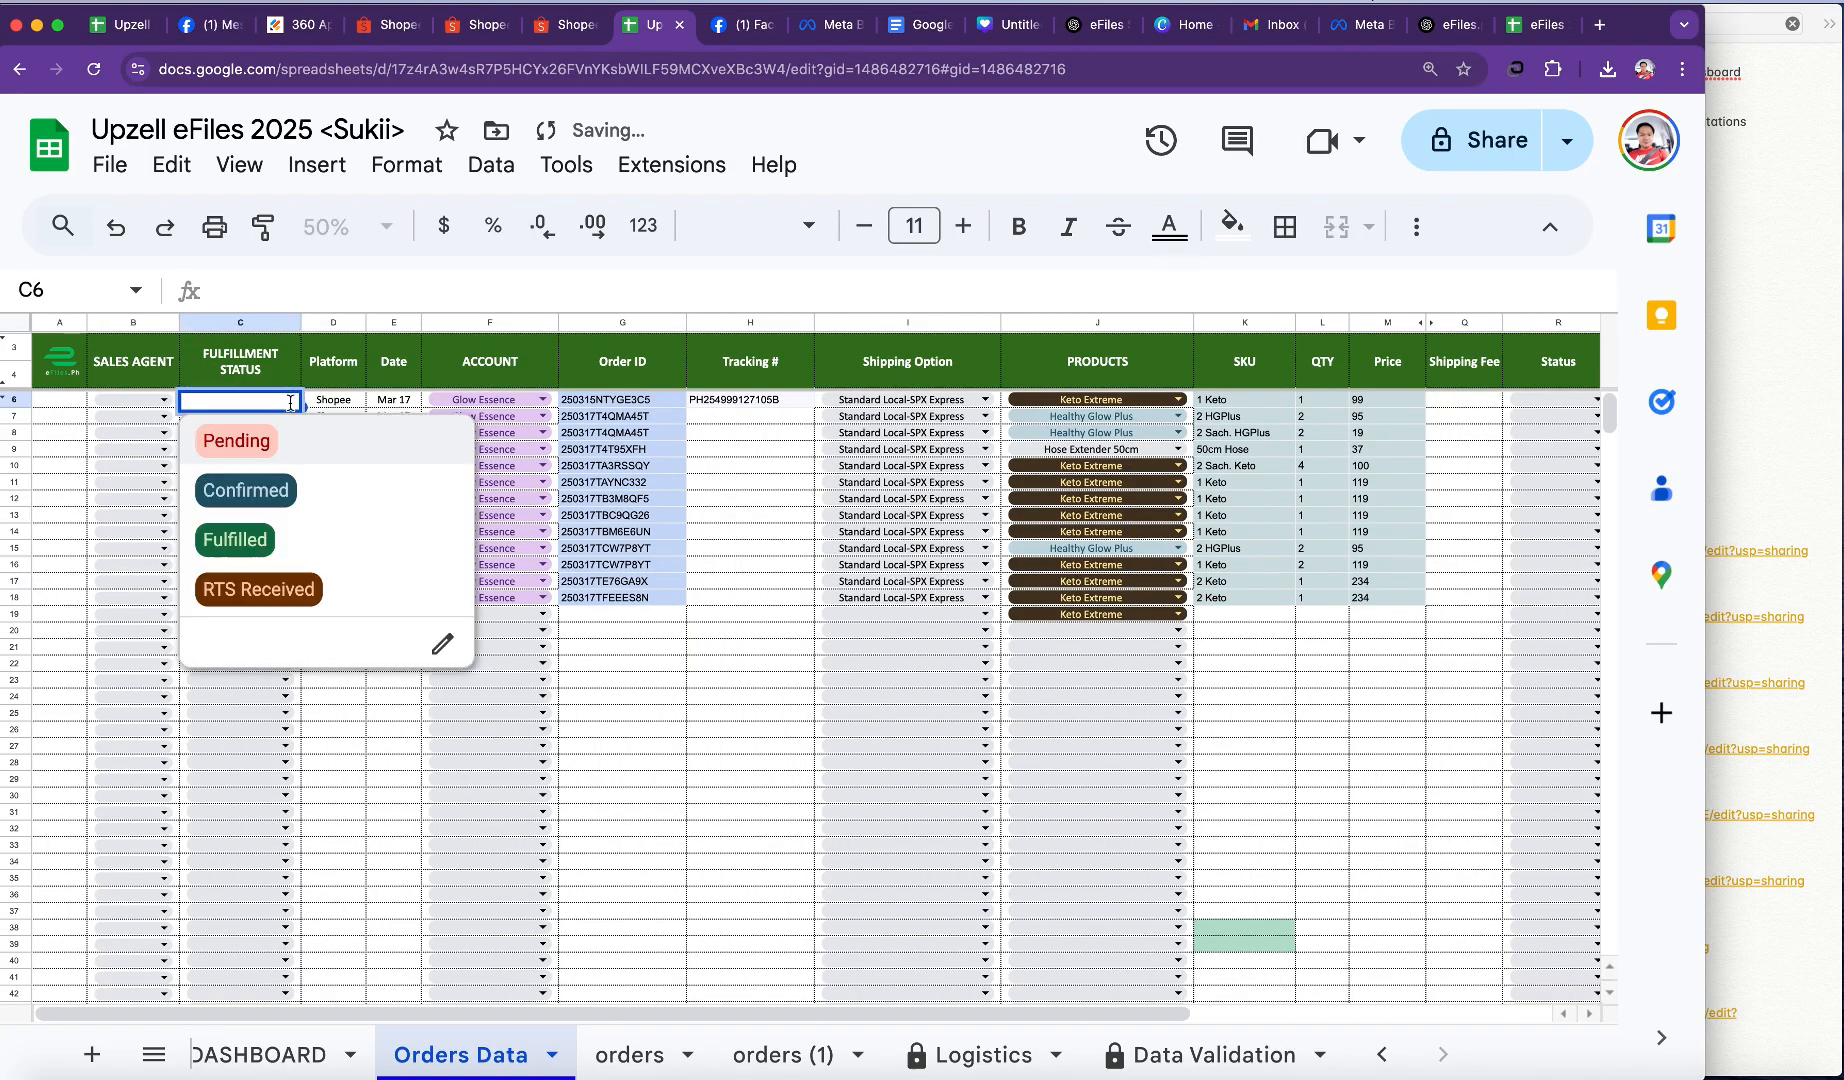
click(322, 492)
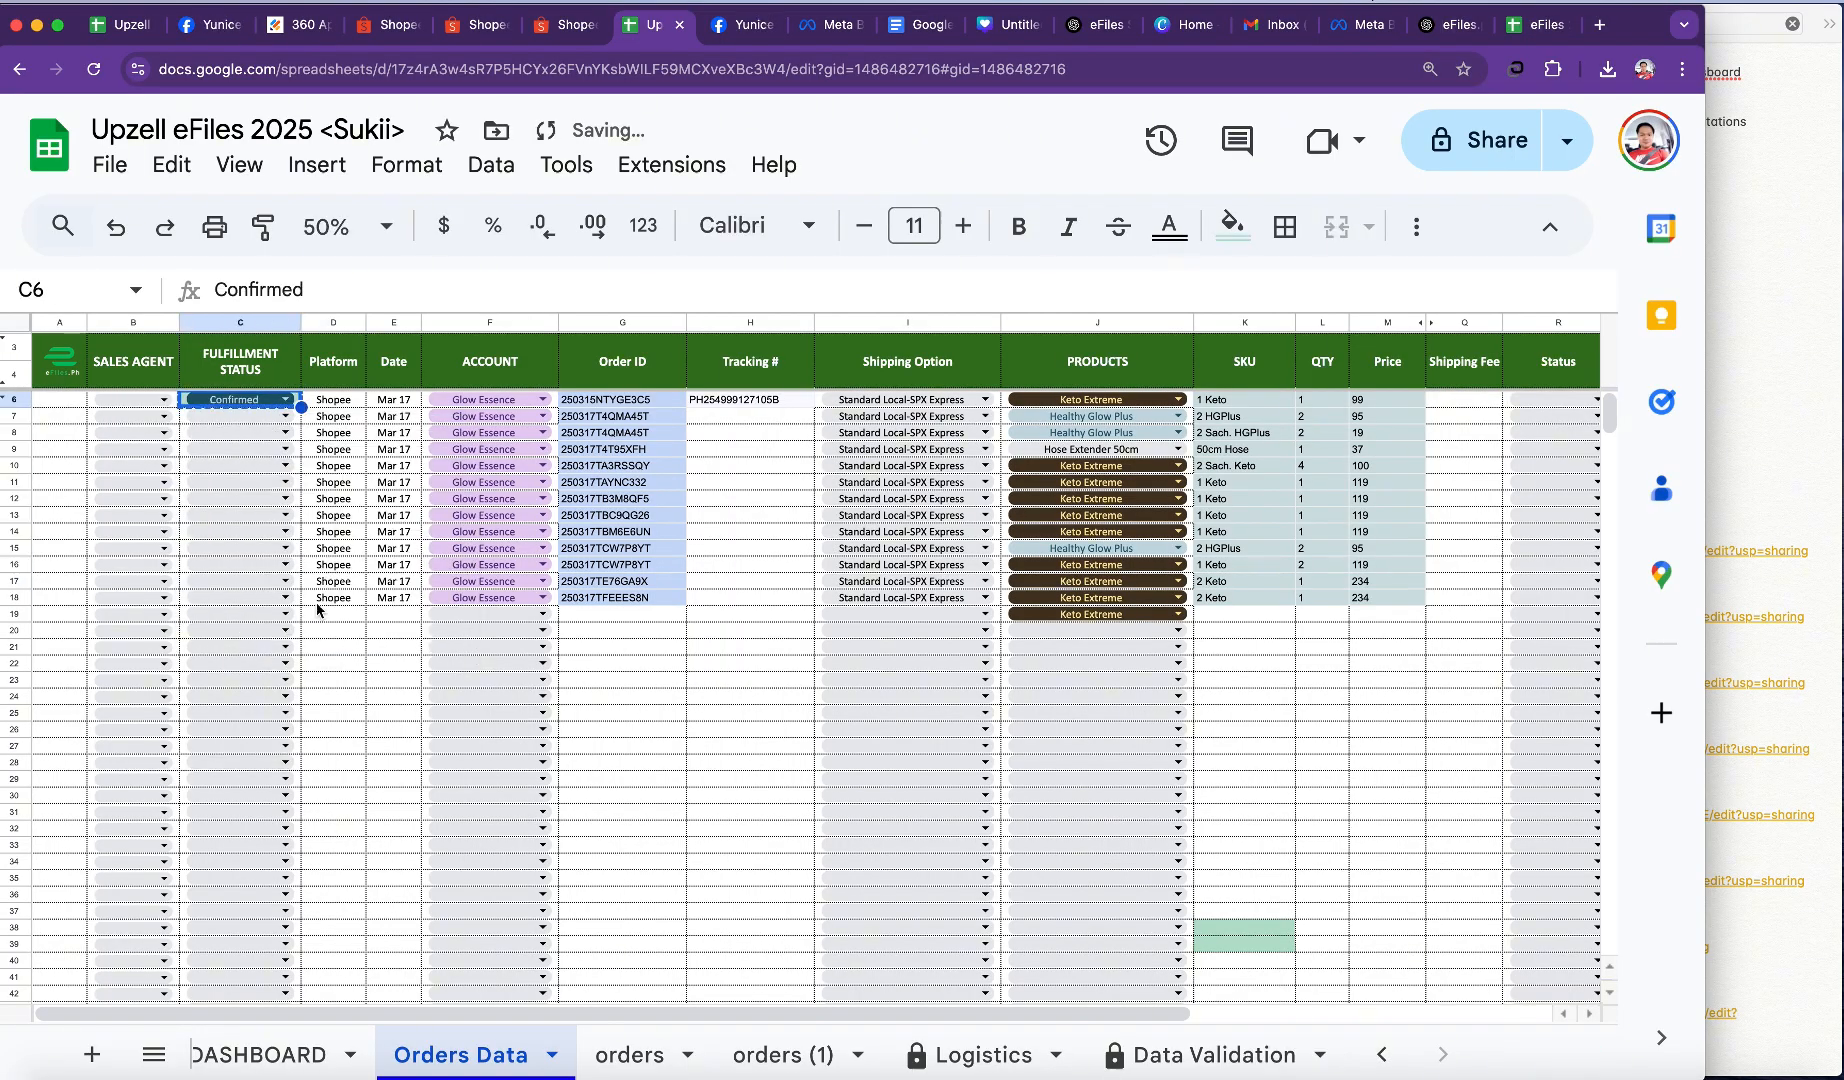
drag(290, 418, 288, 597)
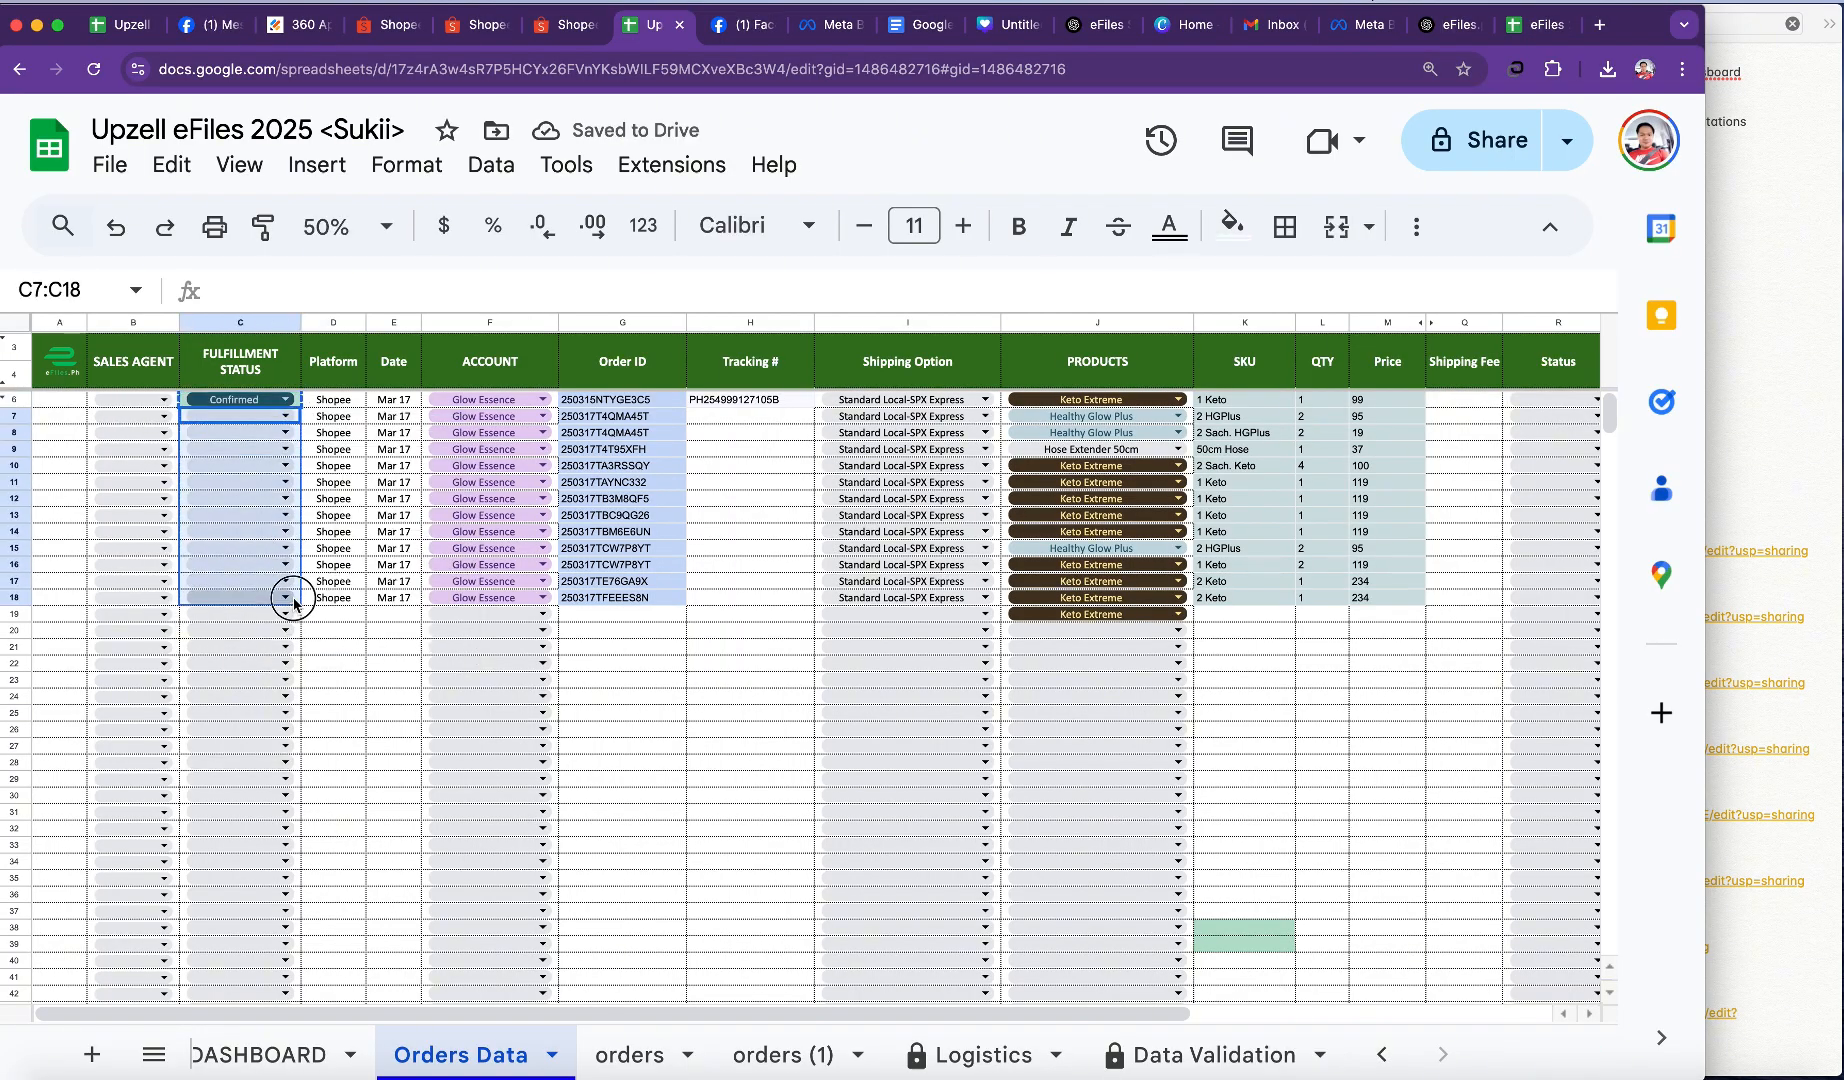
key(ctrl+v)
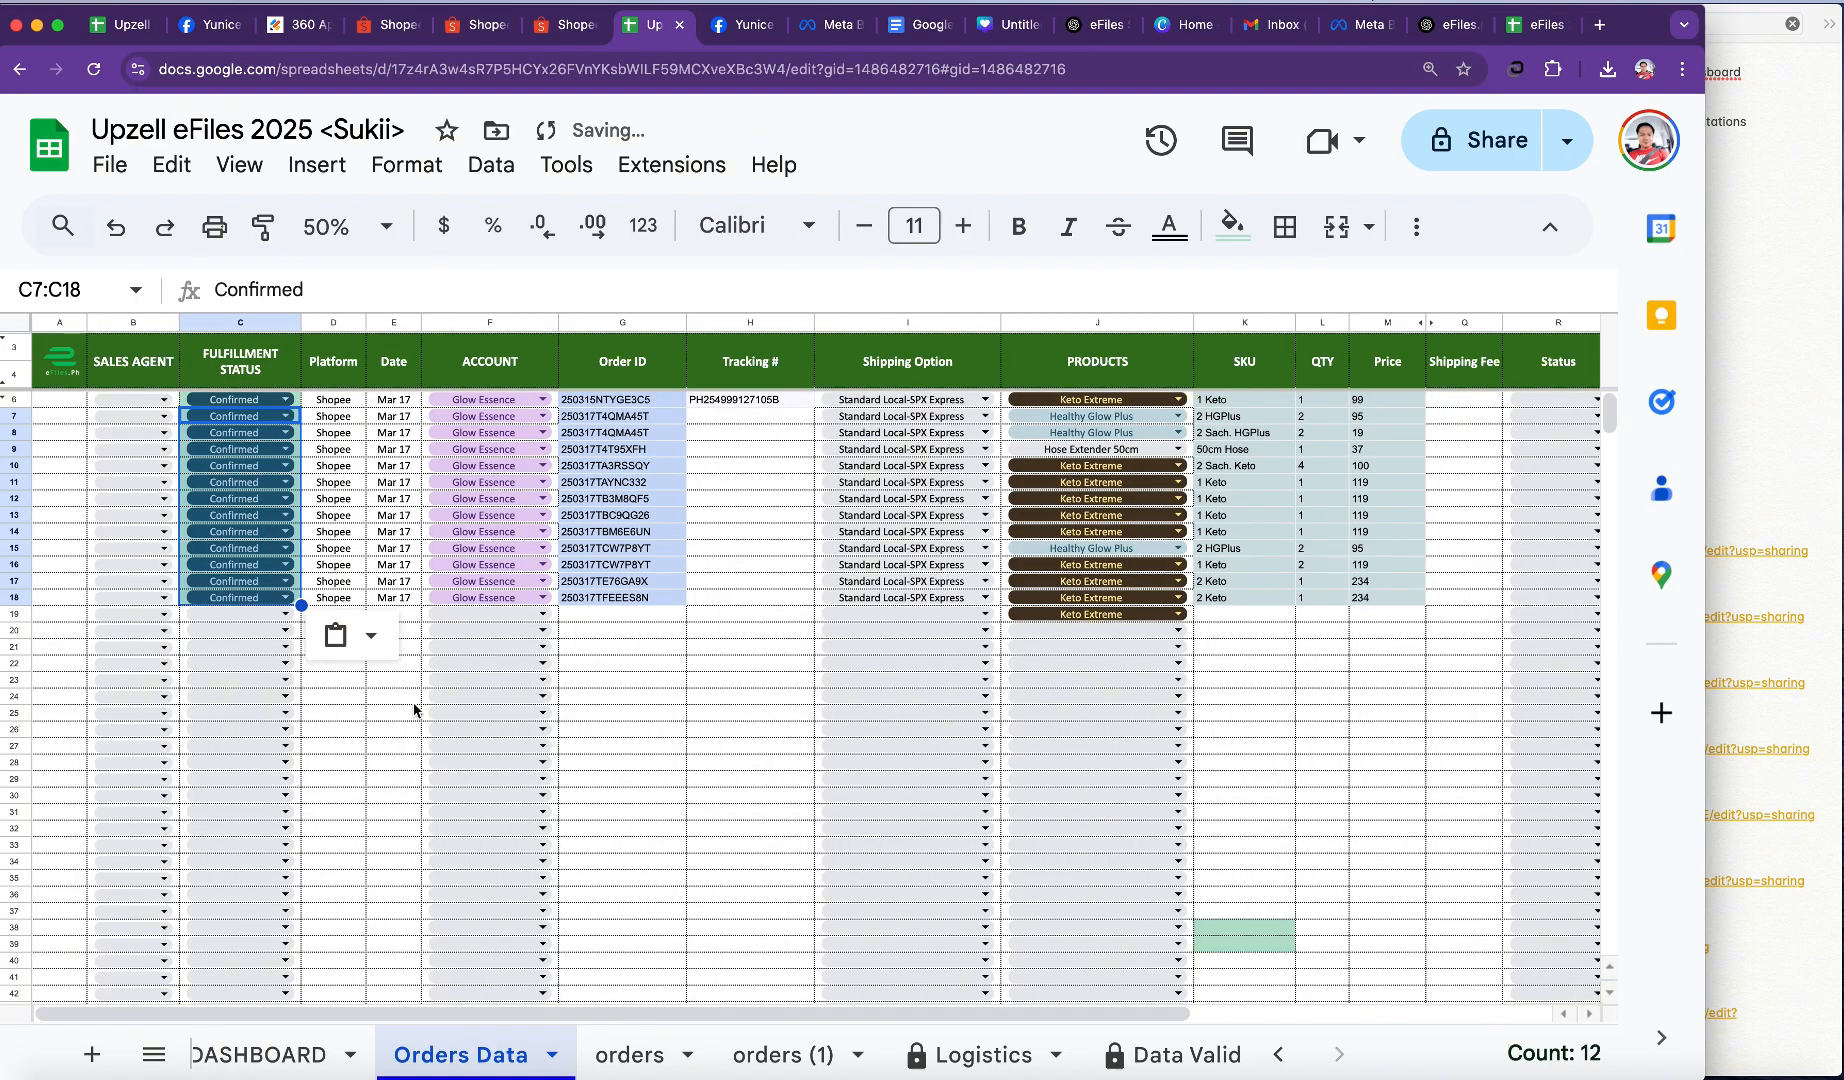
Step: Choose the green-labelled agent as SALES AGENT in B6 and copy the entry to B7:B18
click(163, 399)
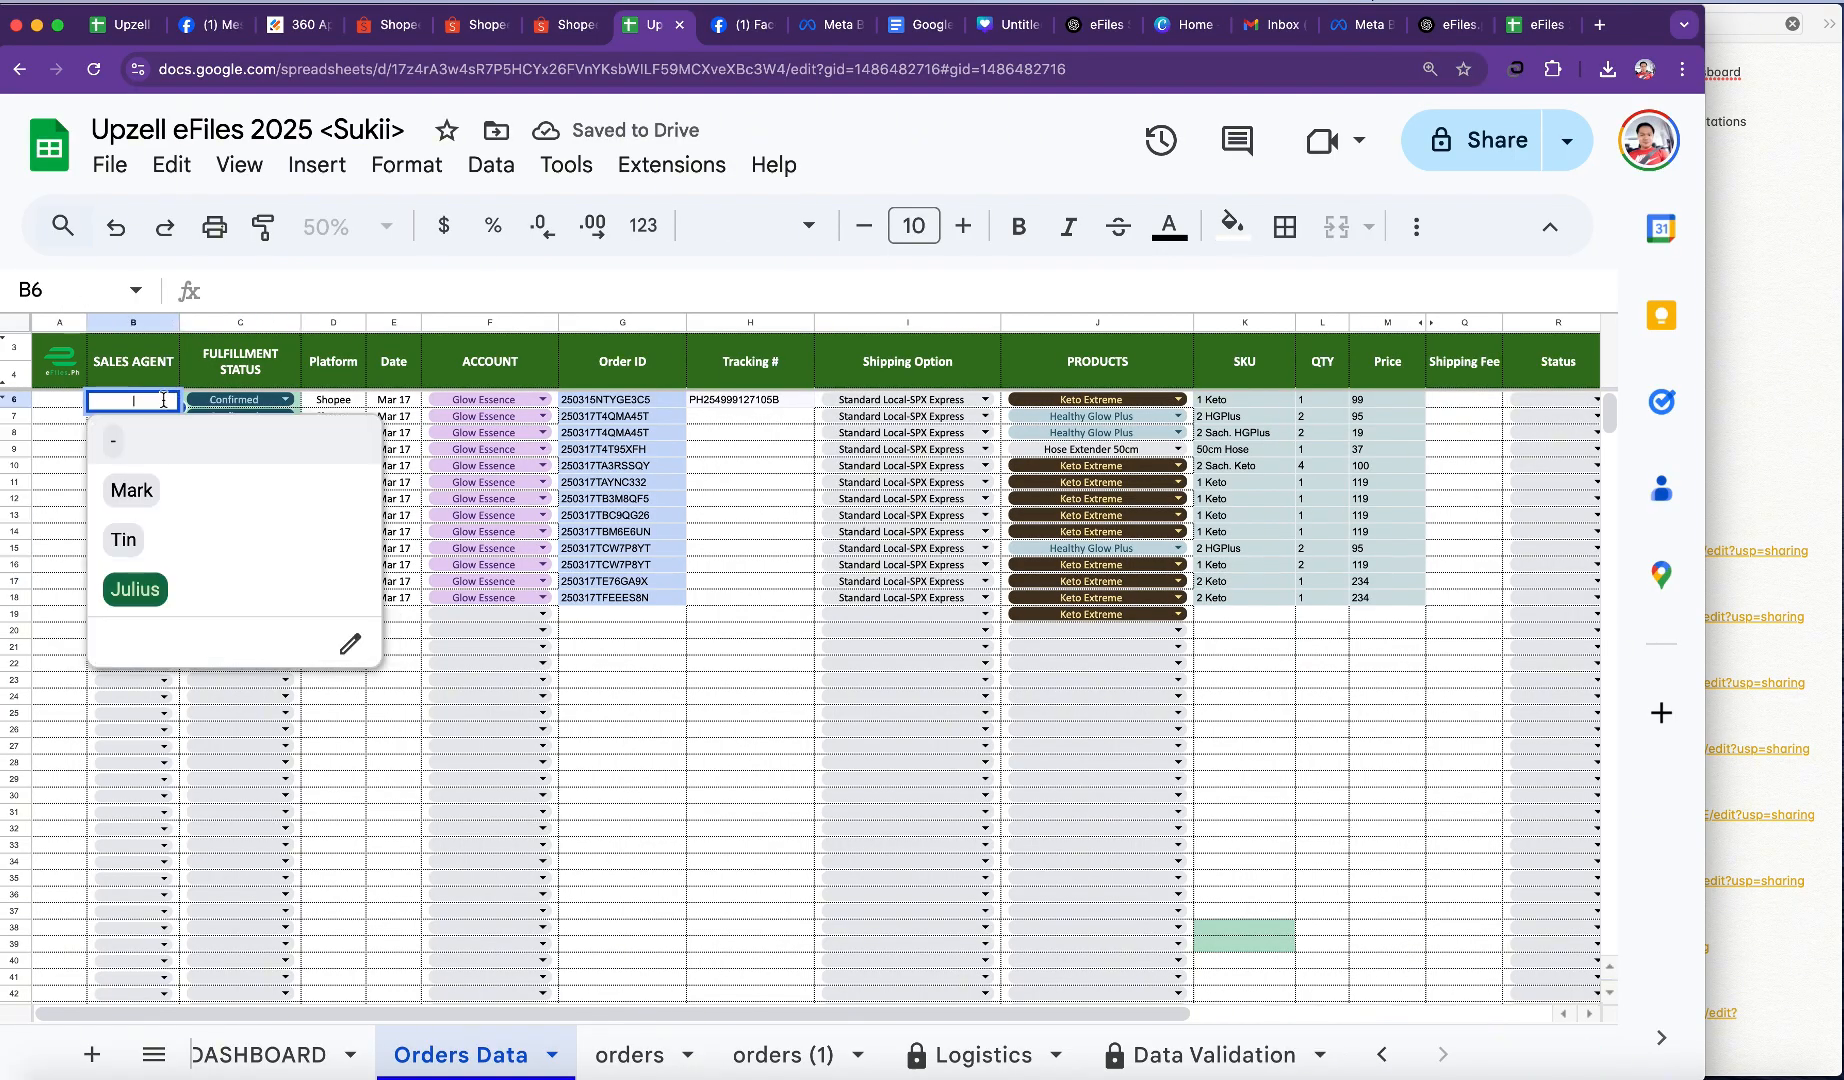
click(198, 600)
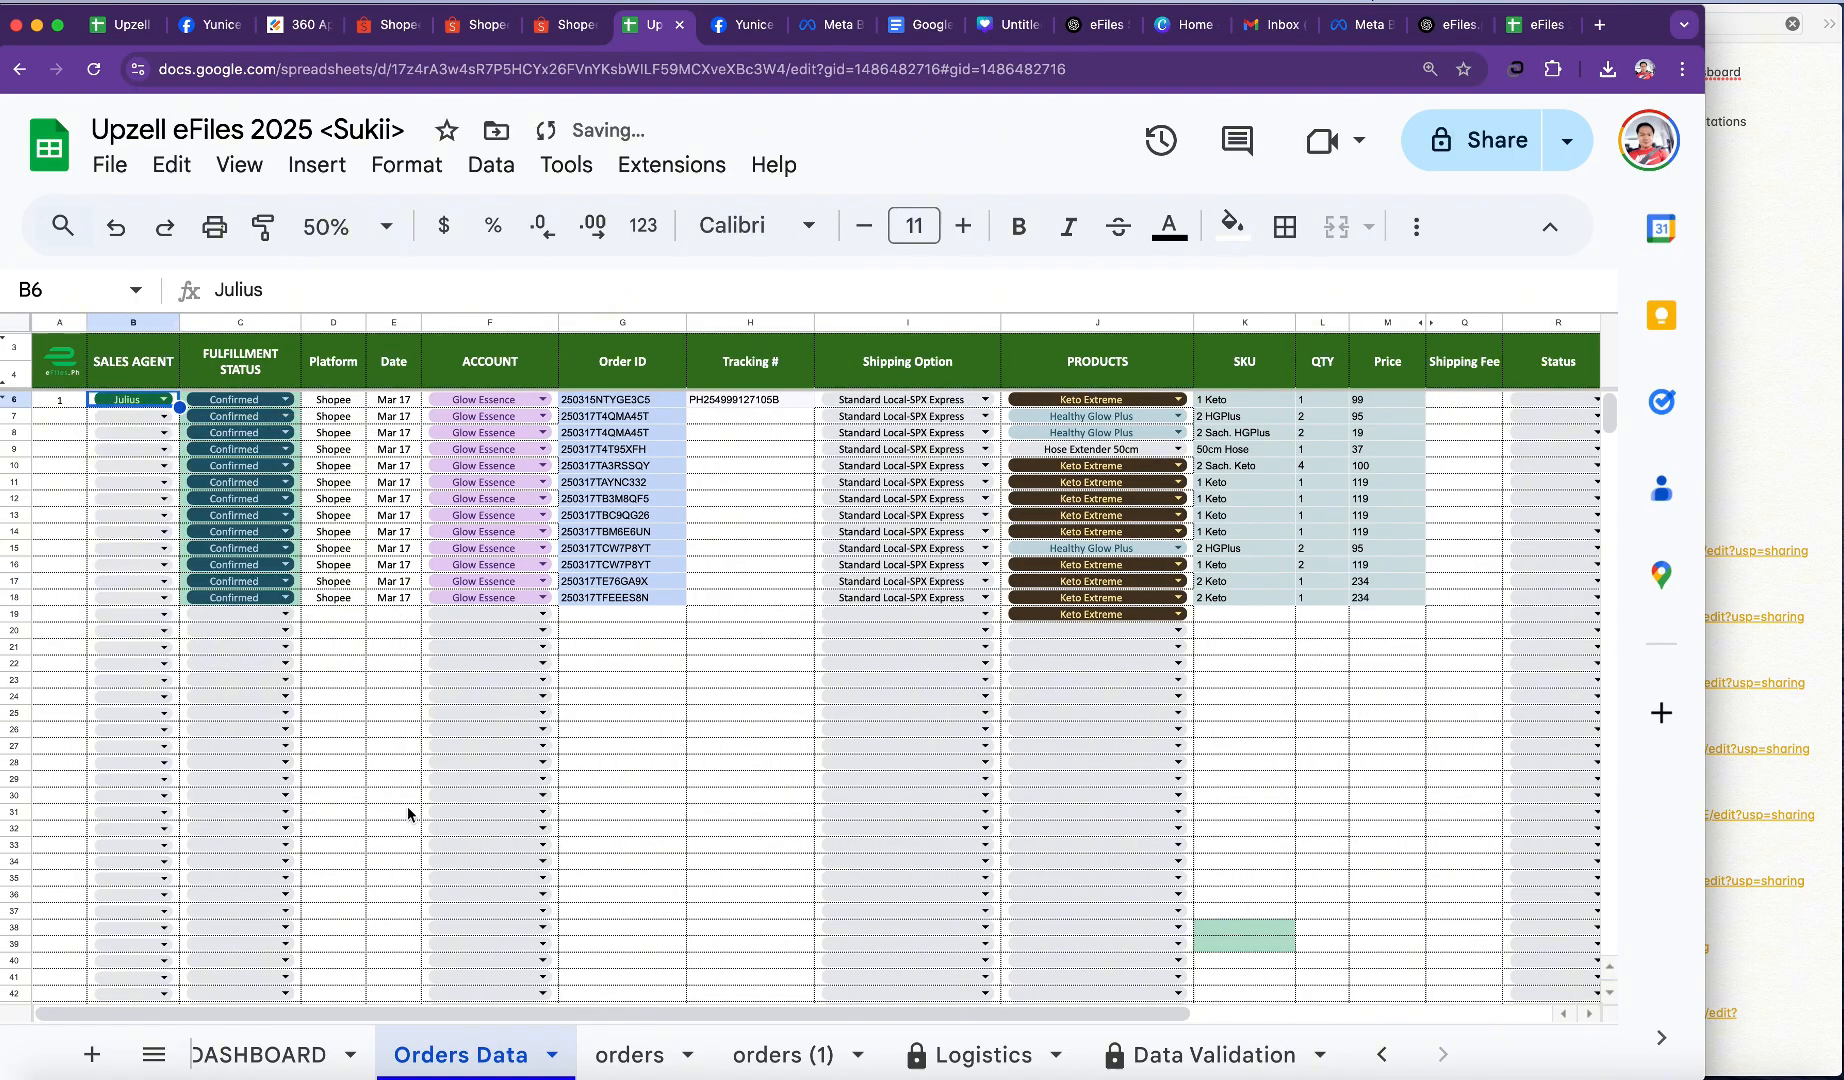
key(ctrl+c)
drag(165, 413, 165, 597)
key(ctrl+v)
click(395, 745)
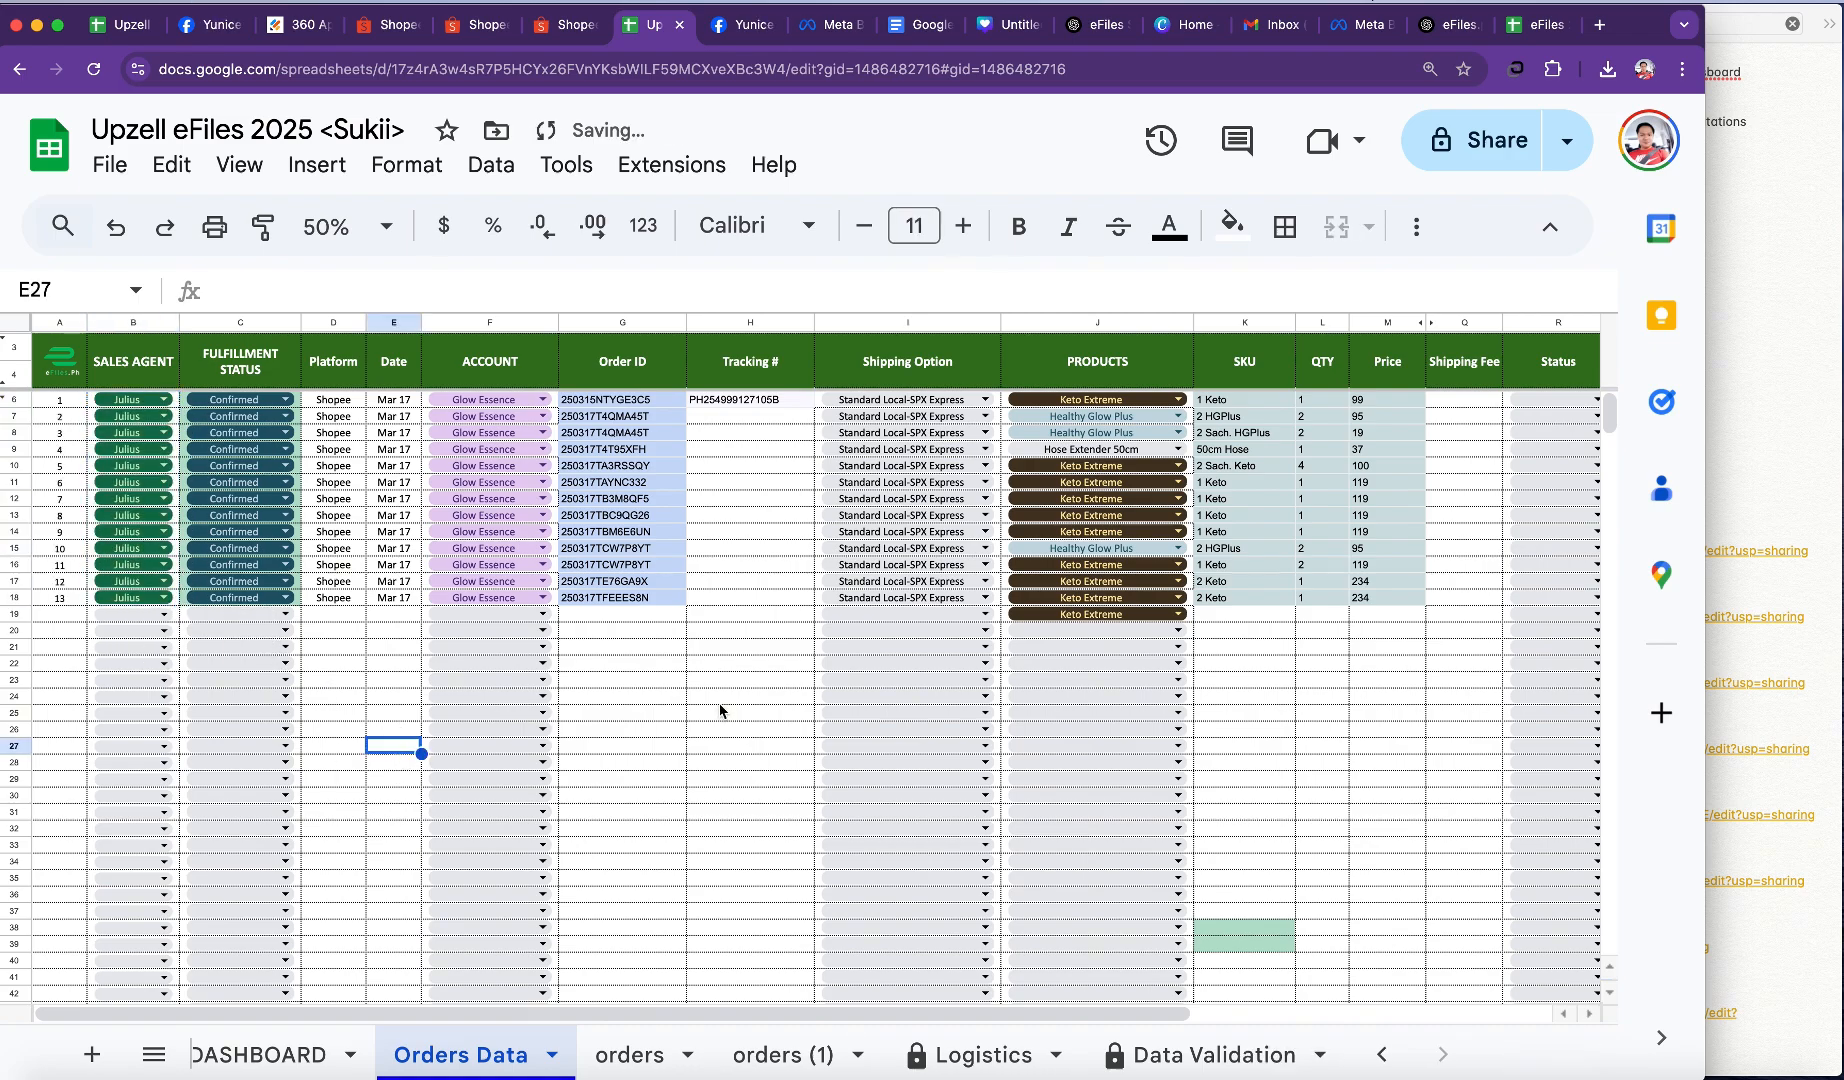
Step: Try the In Transit status for the first order in R6, and clear the cell again
scroll(719, 703, right, 5)
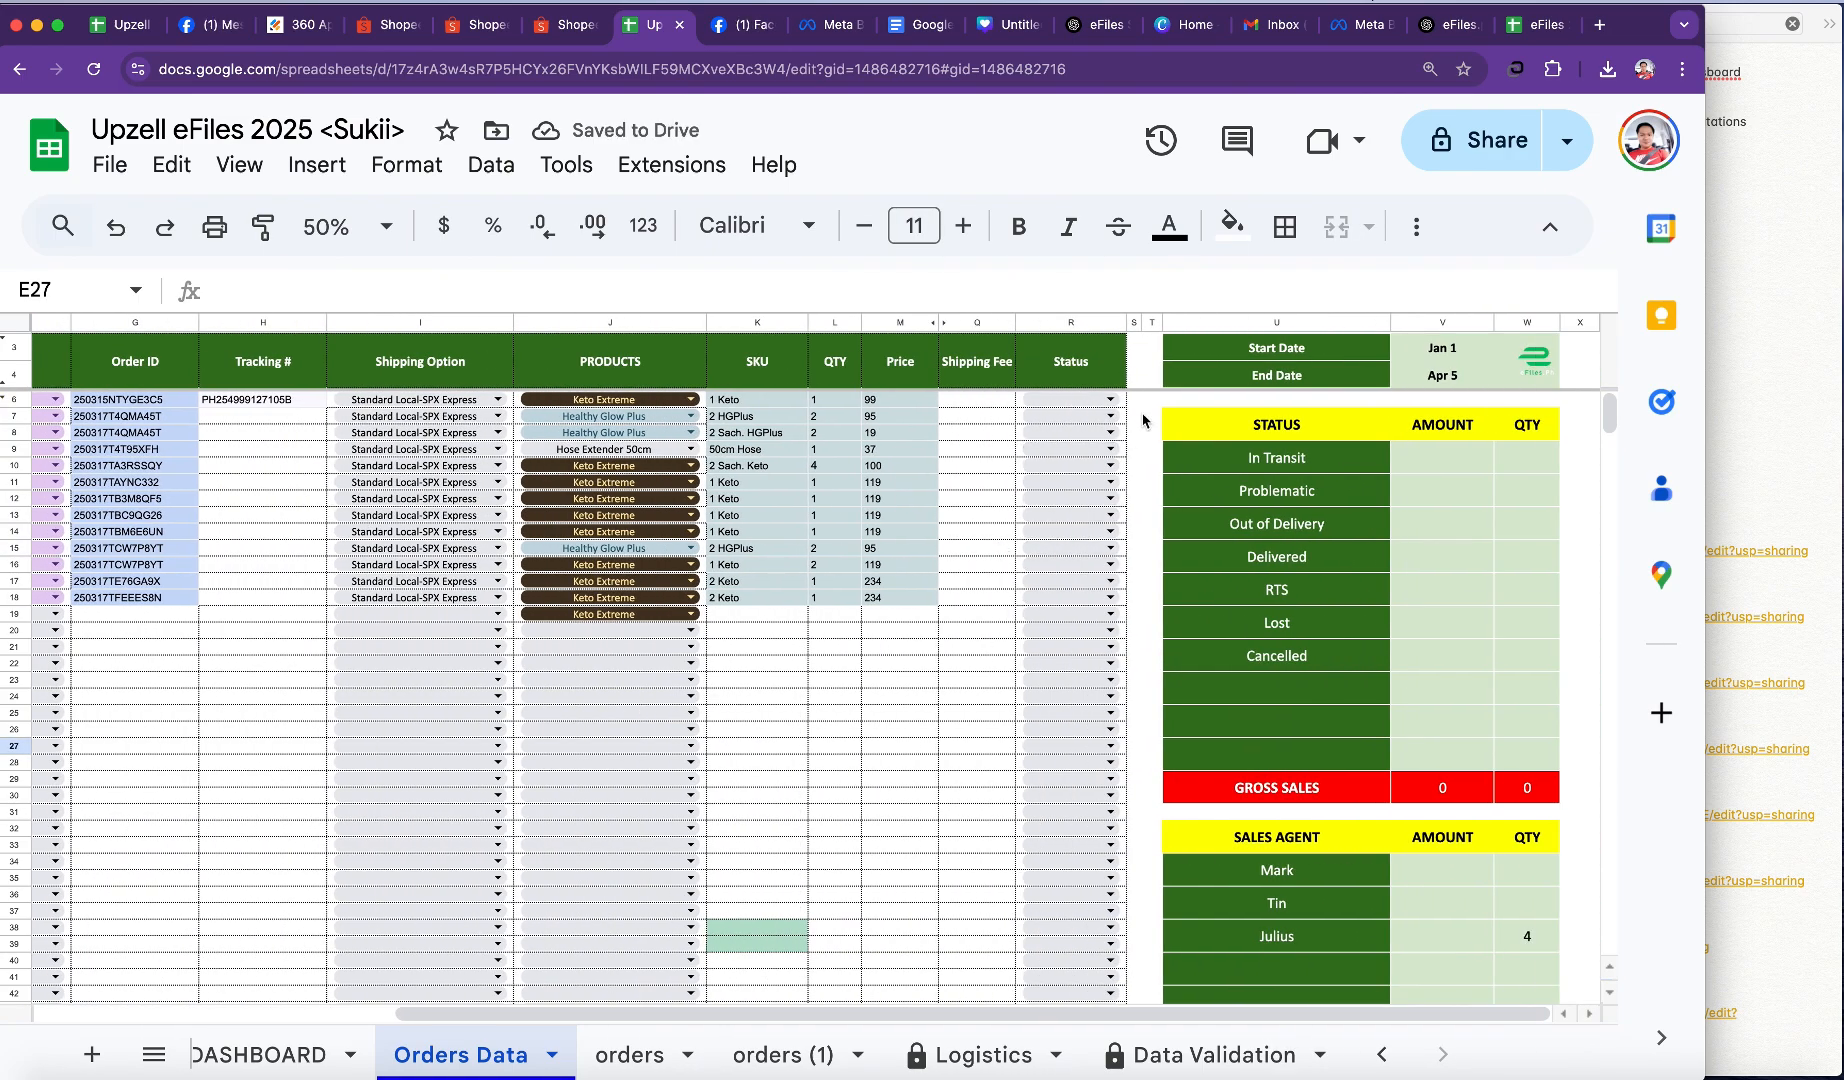
click(1110, 399)
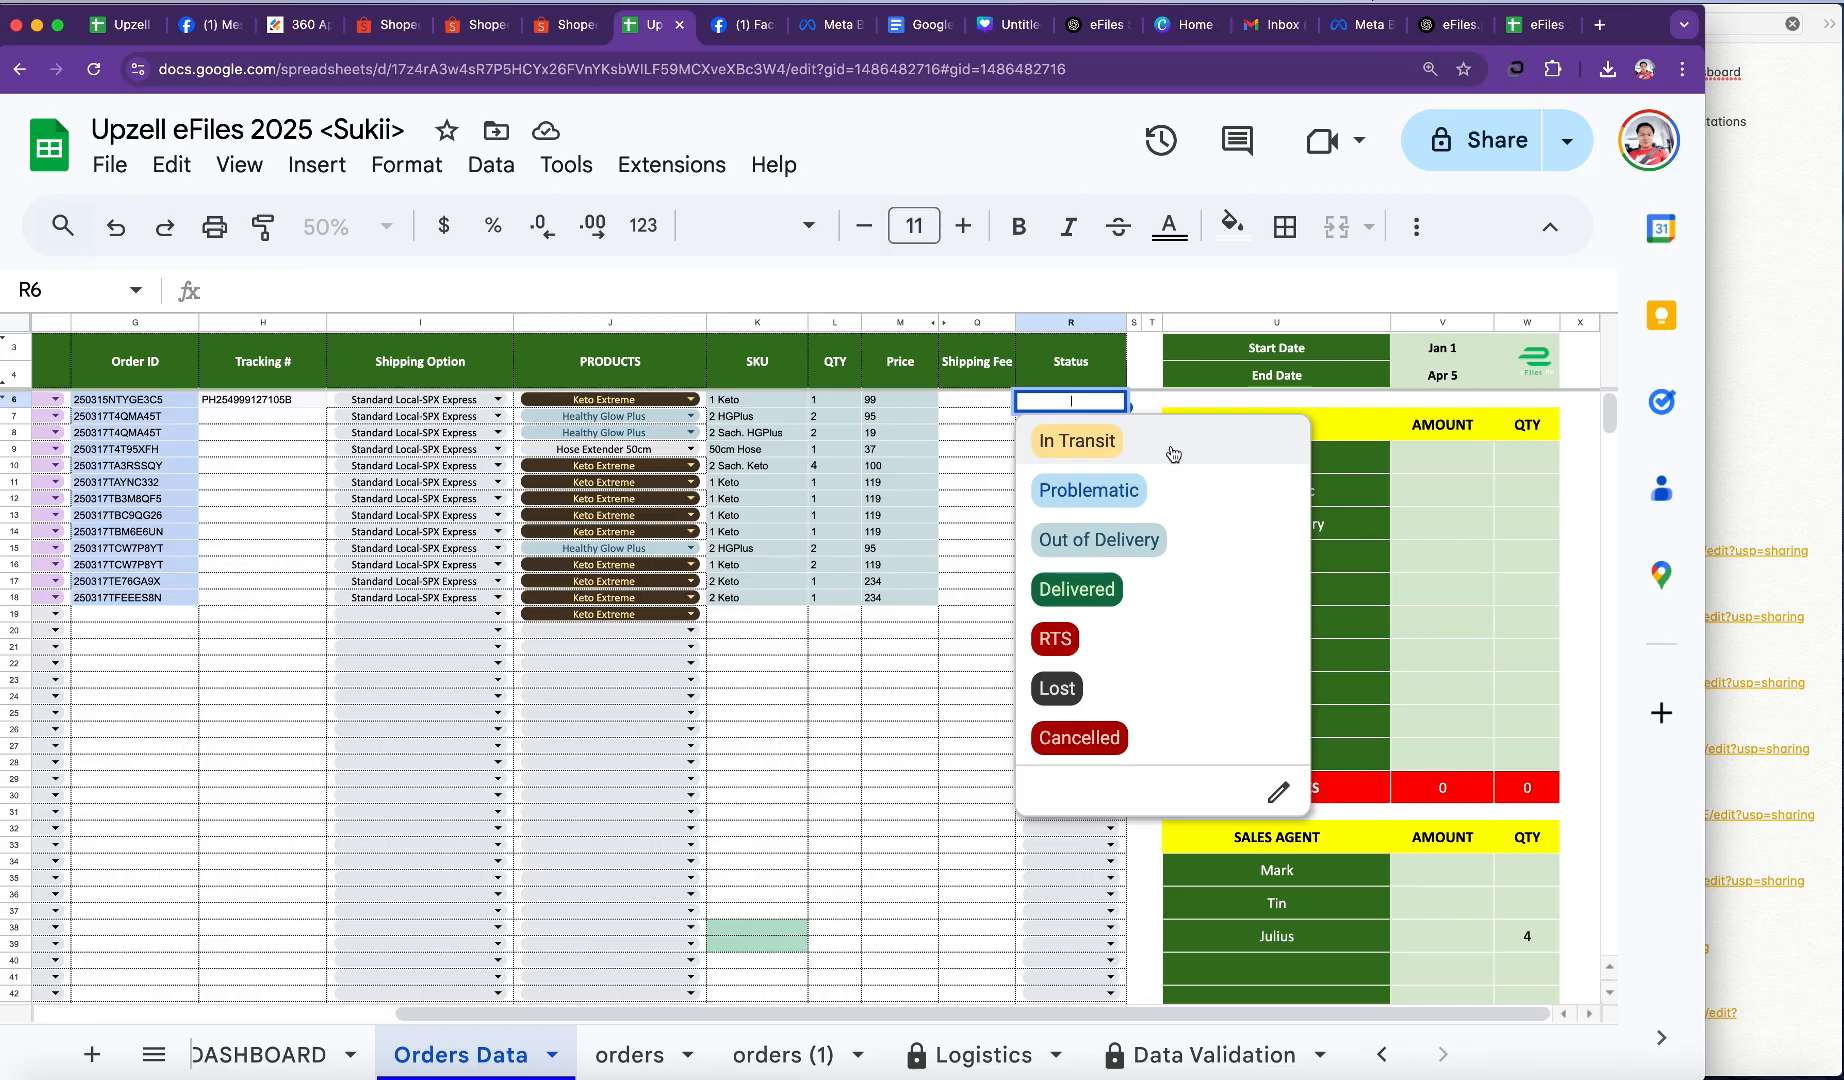
click(853, 681)
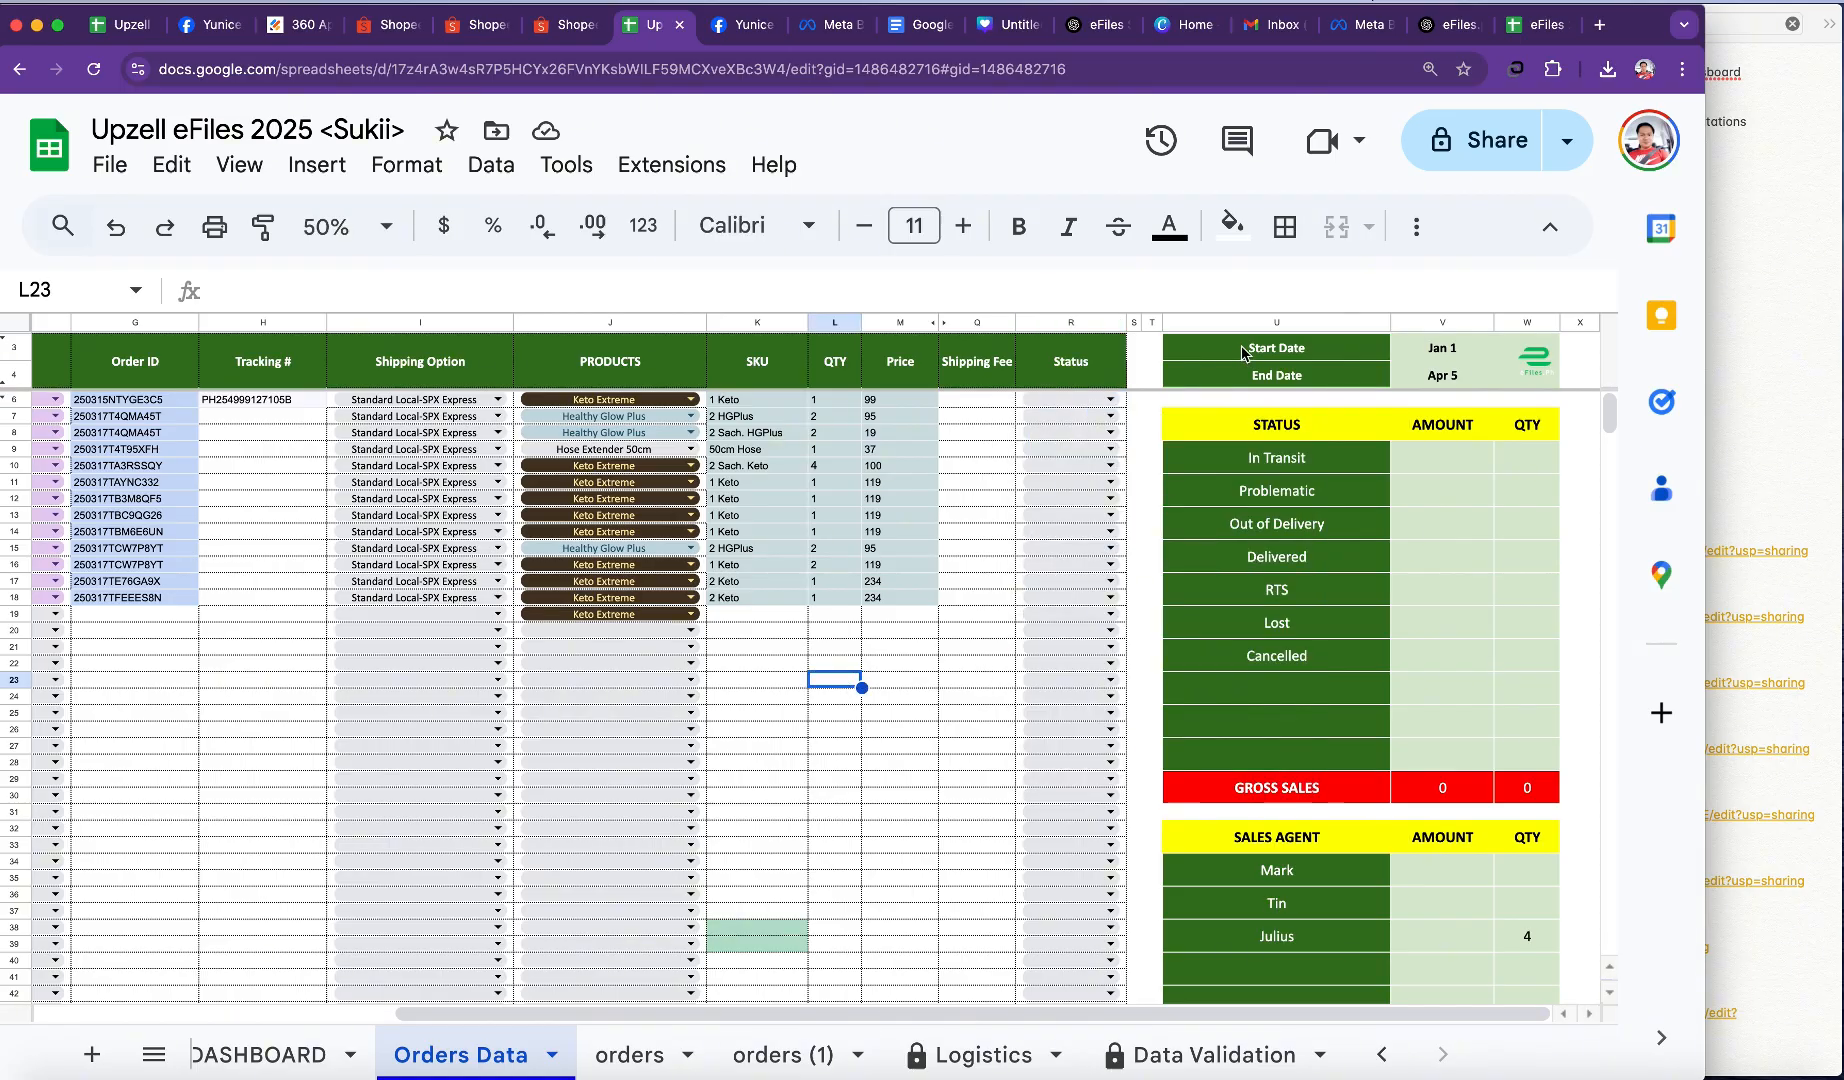
click(1110, 401)
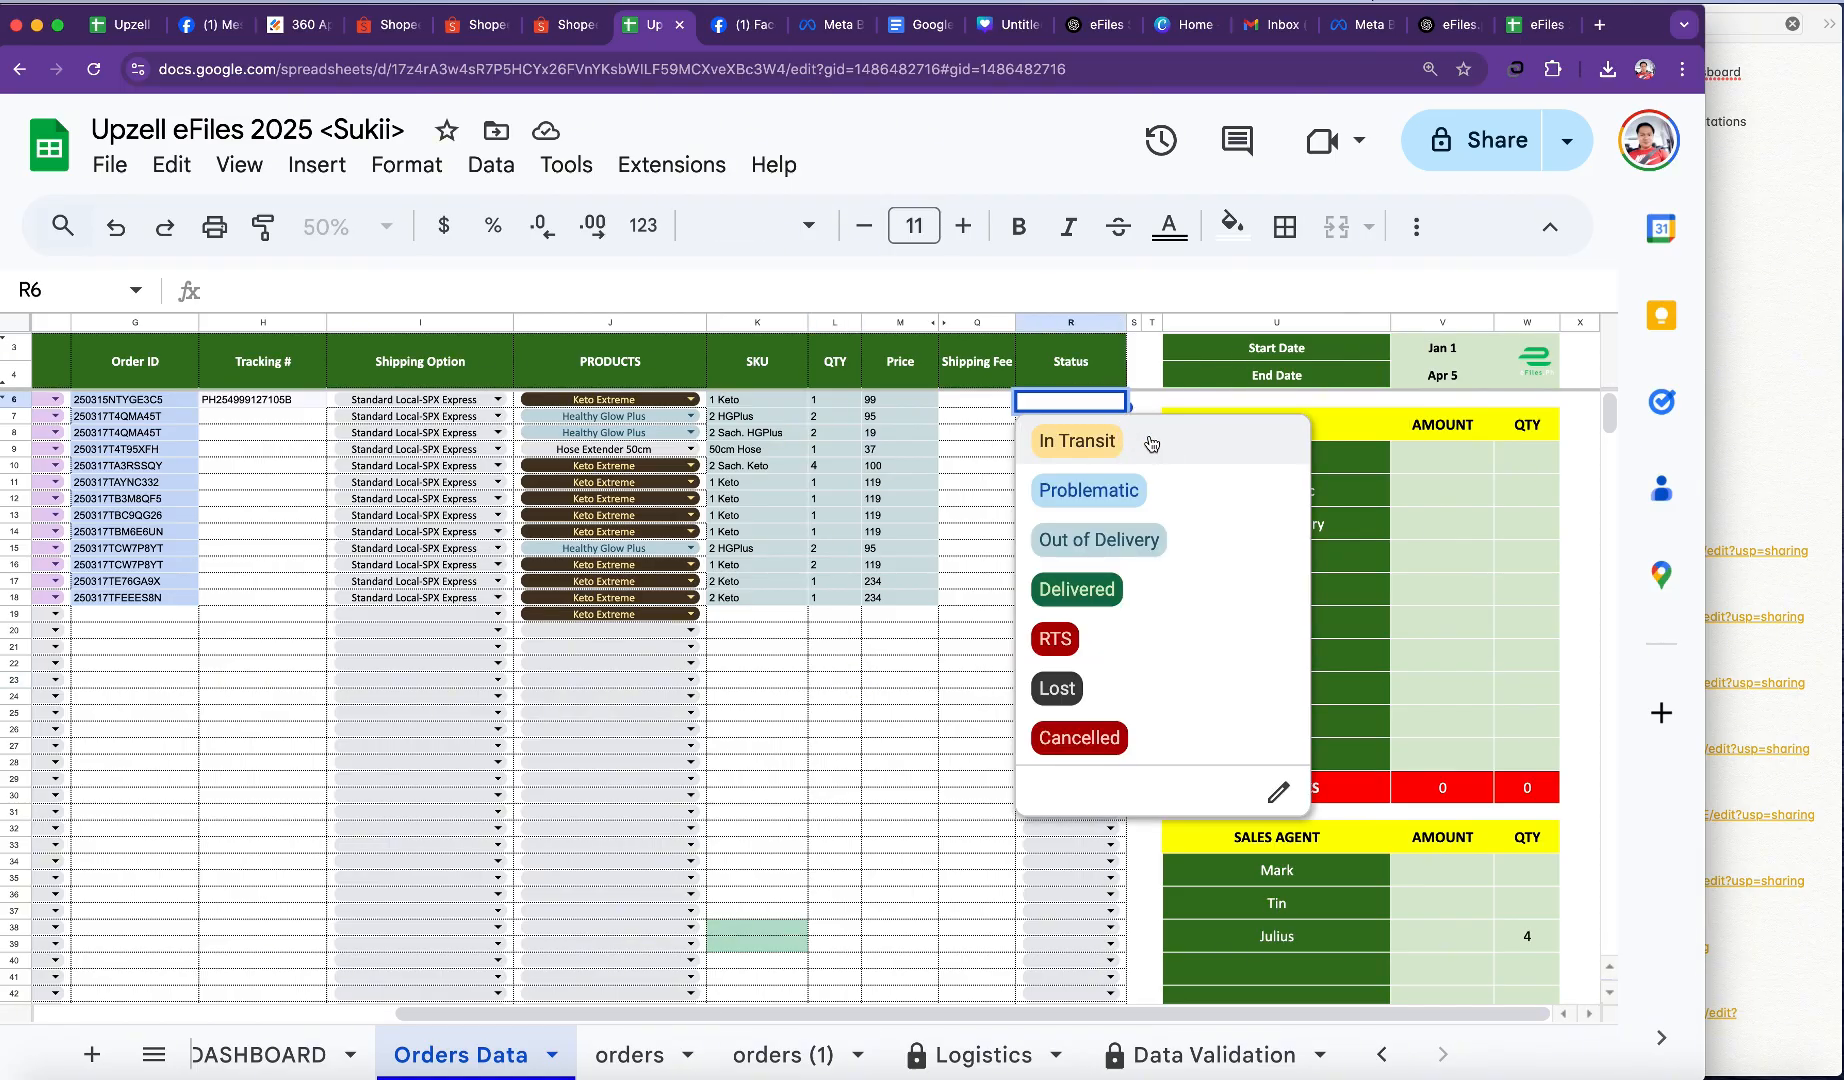
click(1151, 443)
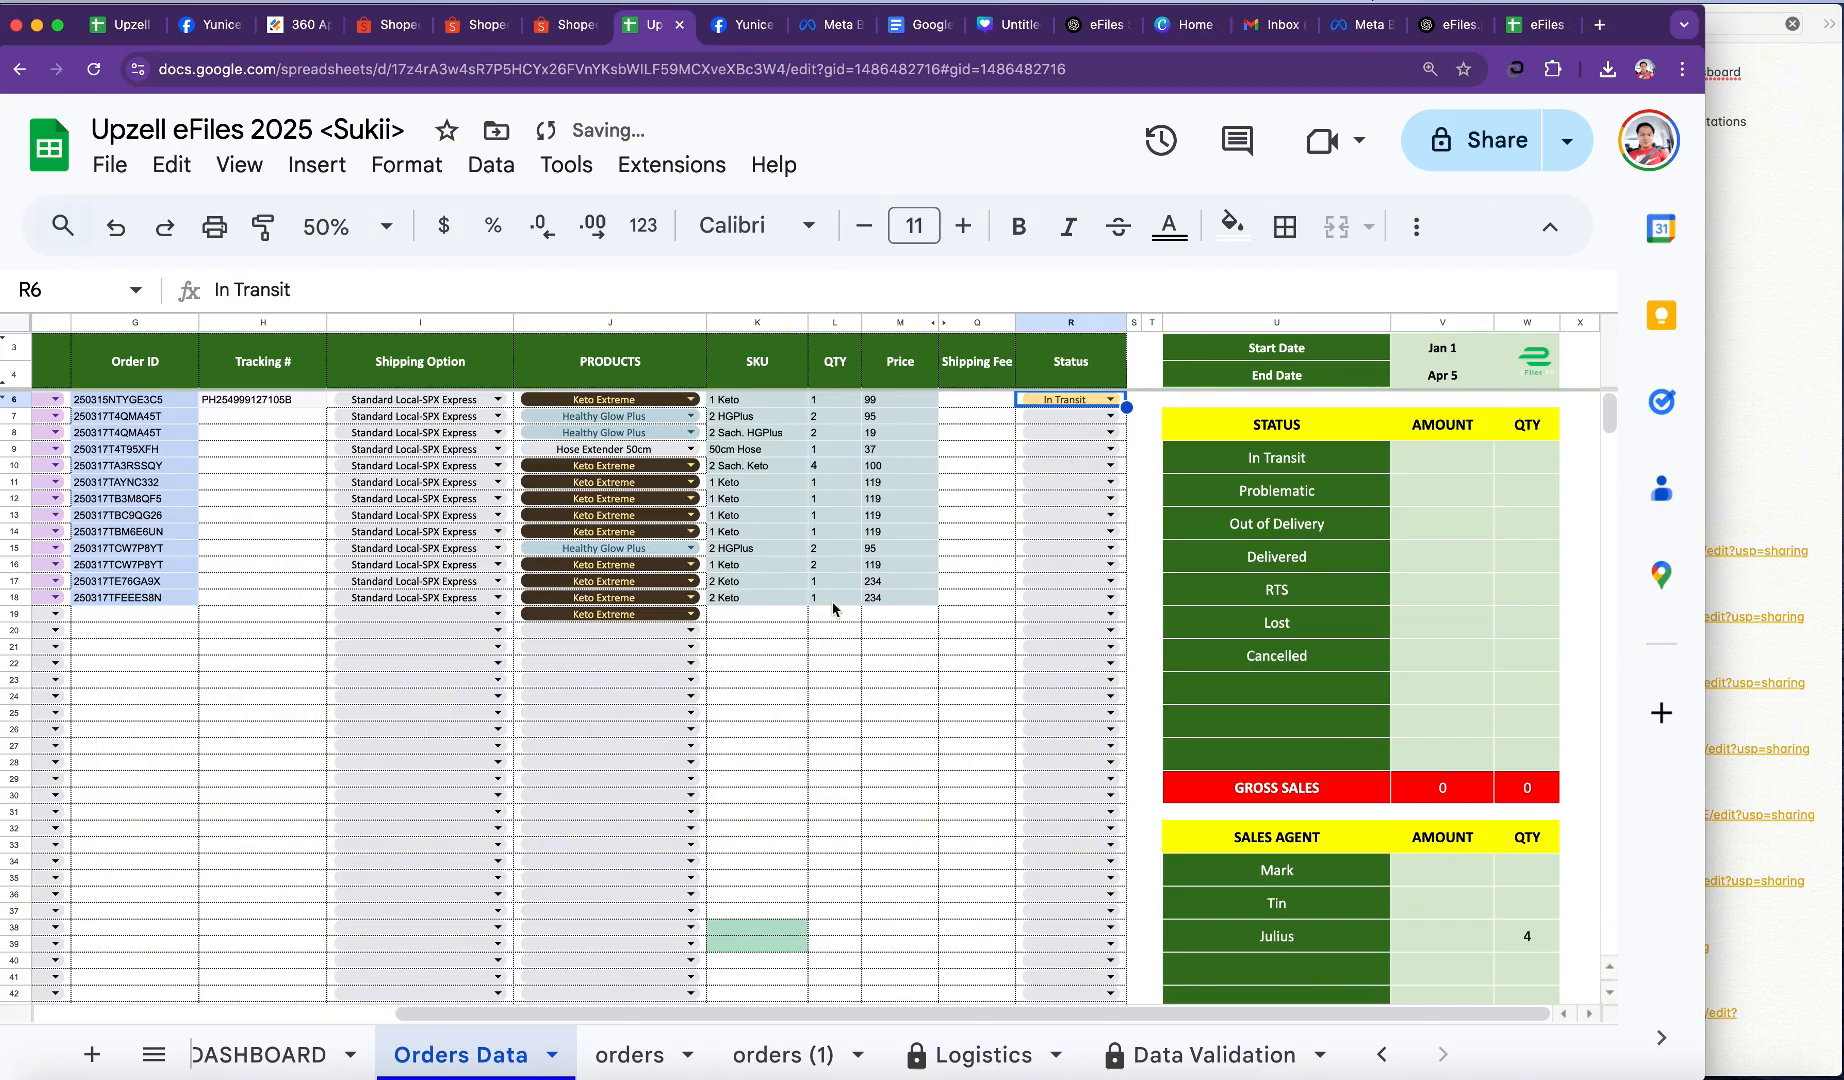
key(ctrl+c)
drag(1118, 416, 1112, 608)
click(843, 727)
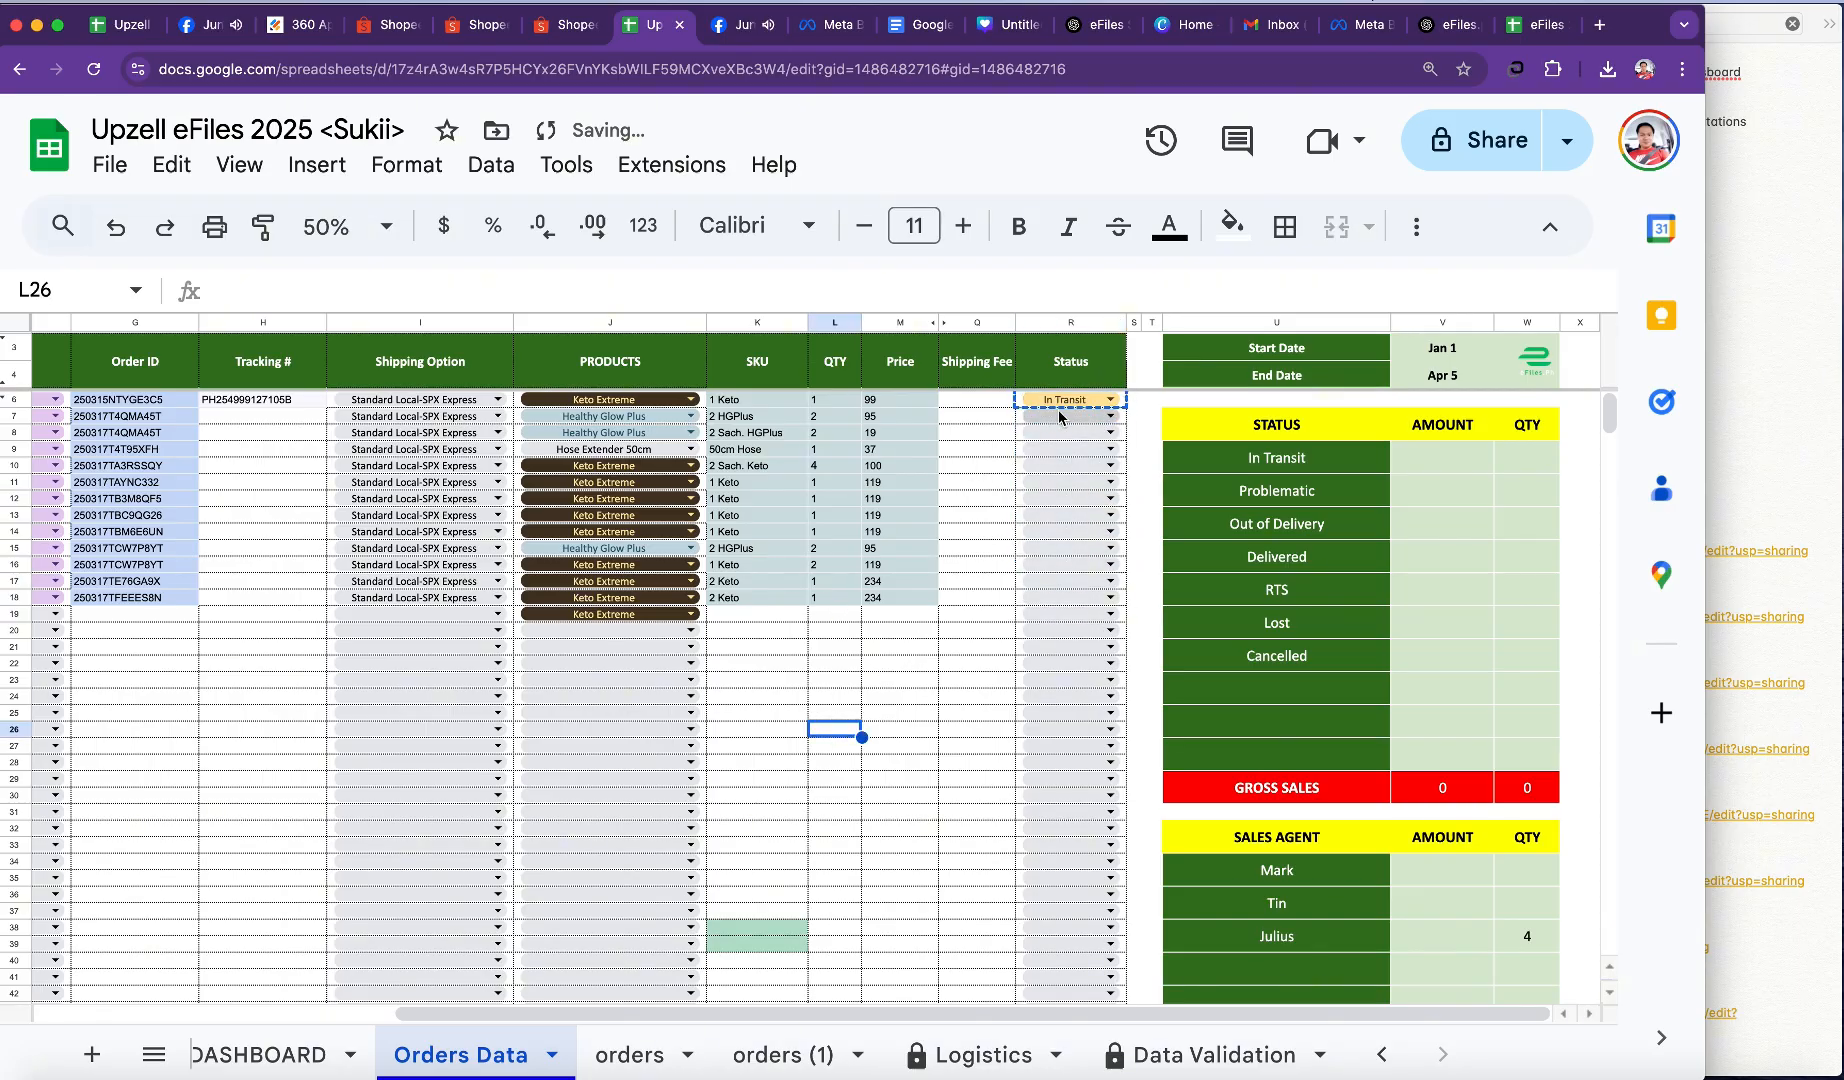
click(1010, 401)
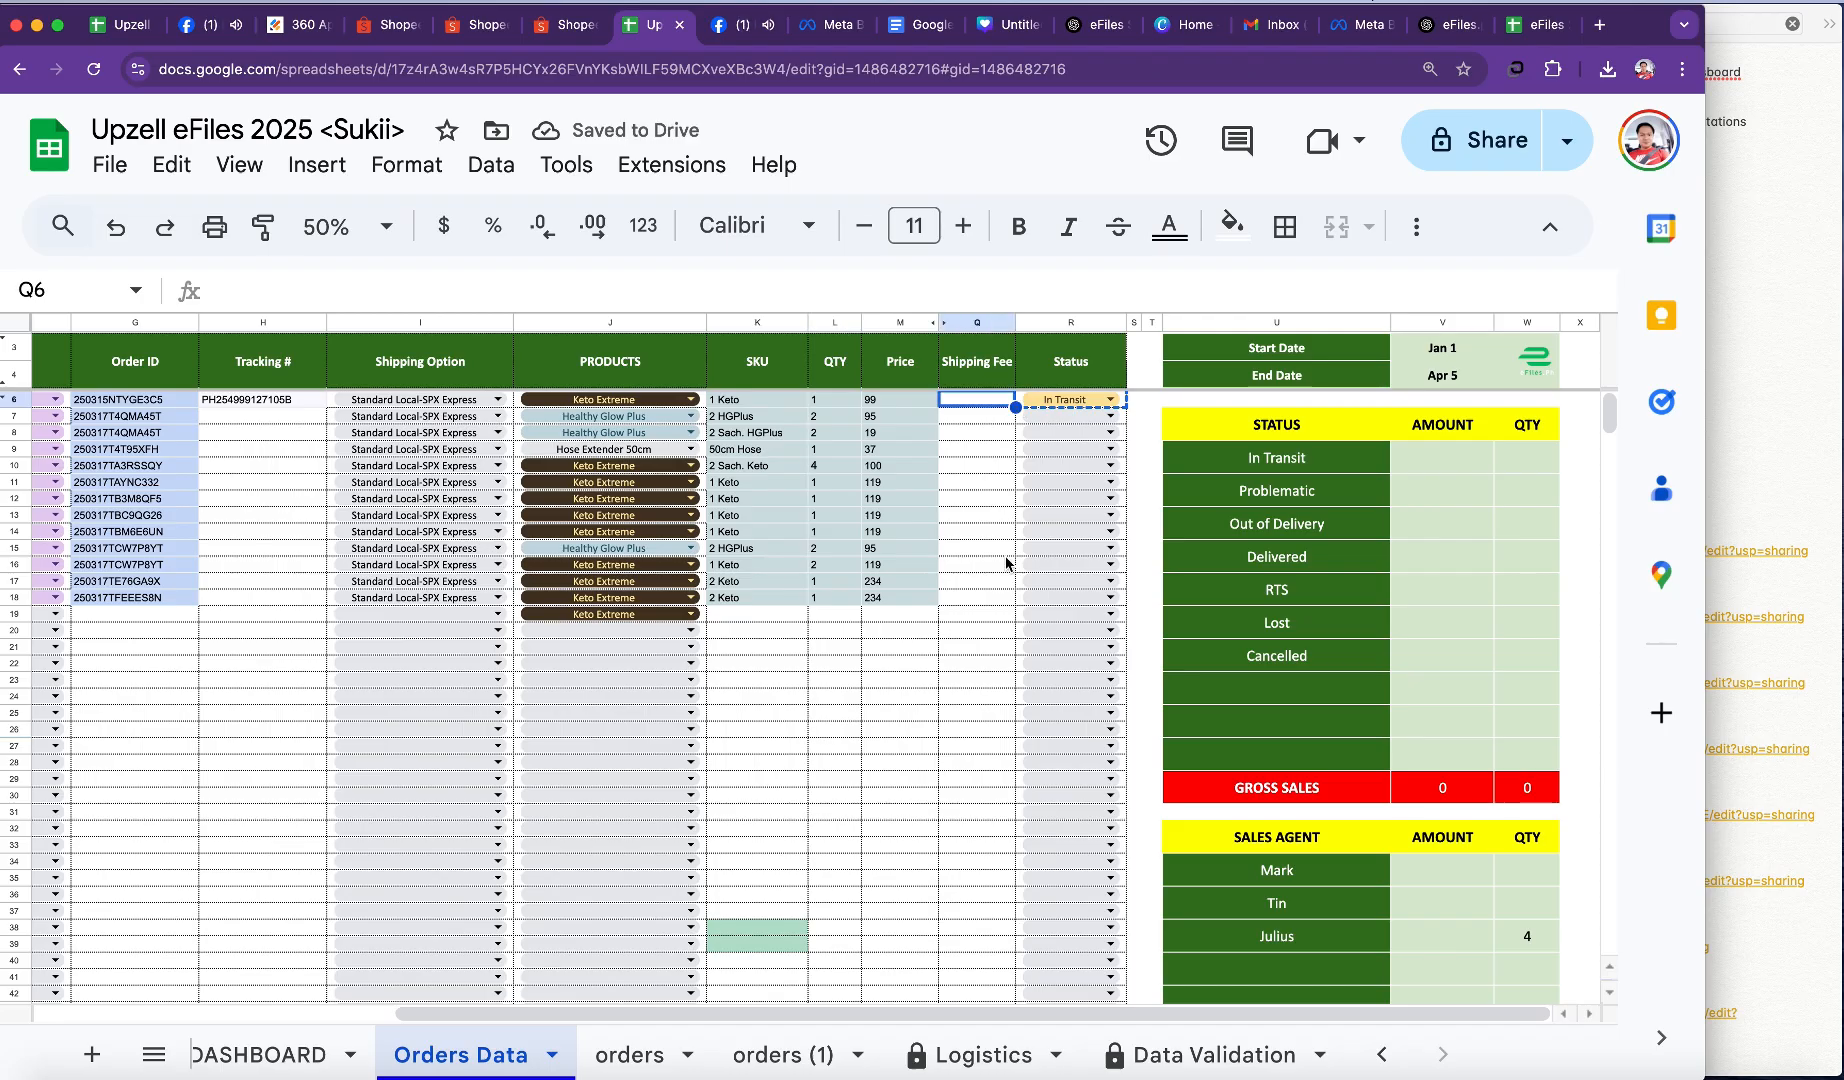
key(Right)
key(Delete)
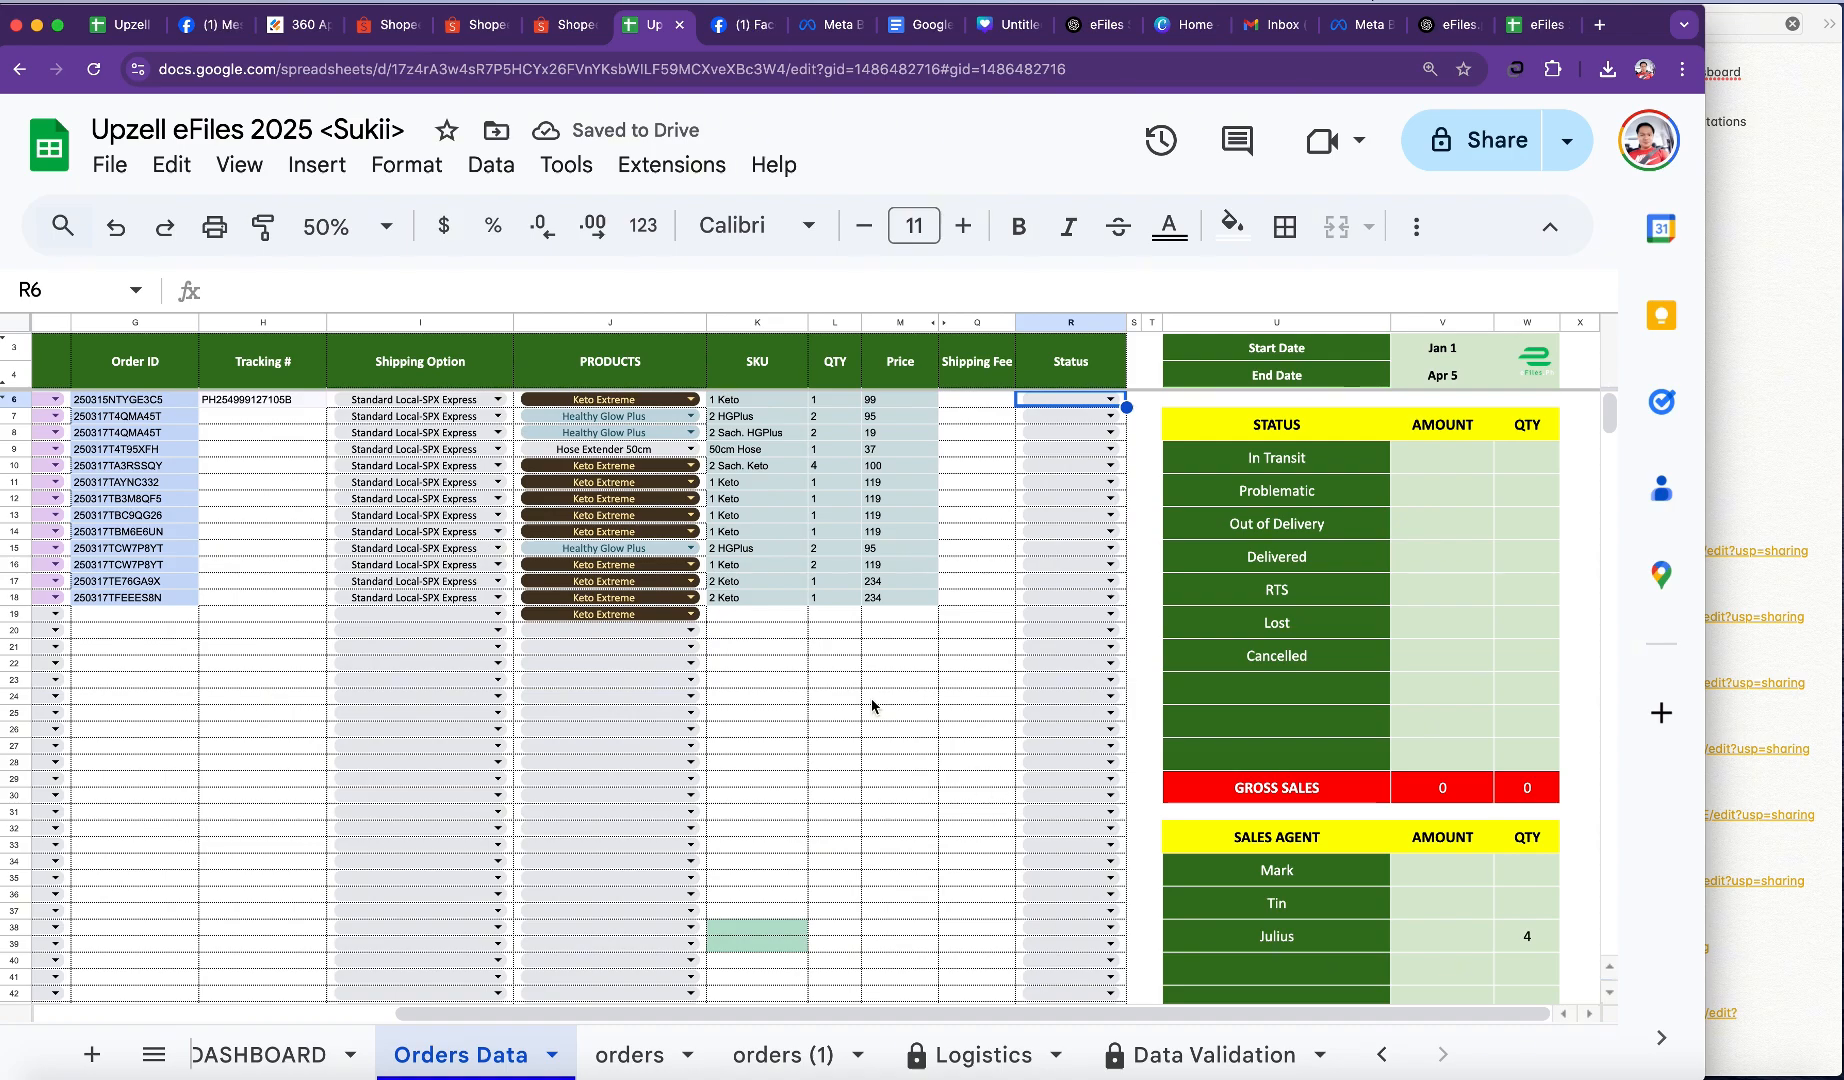
scroll(877, 705, left, 5)
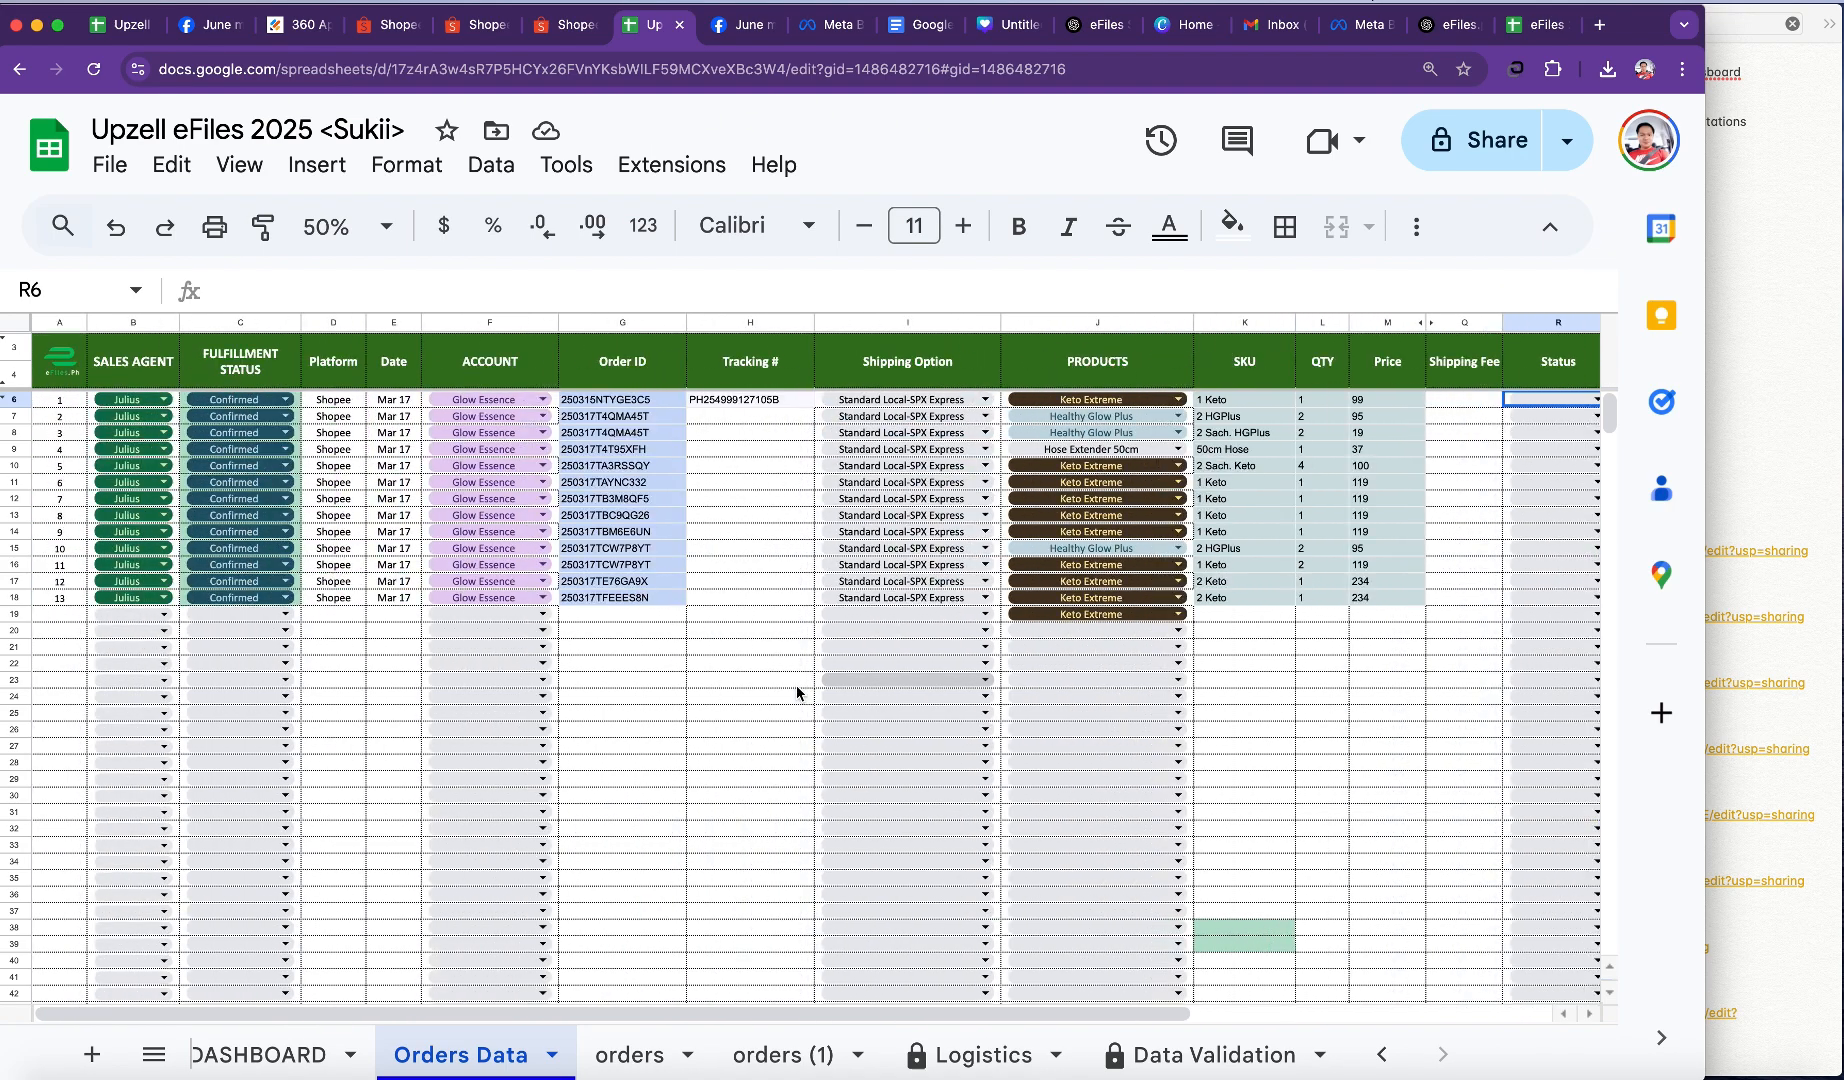
scroll(589, 677, right, 5)
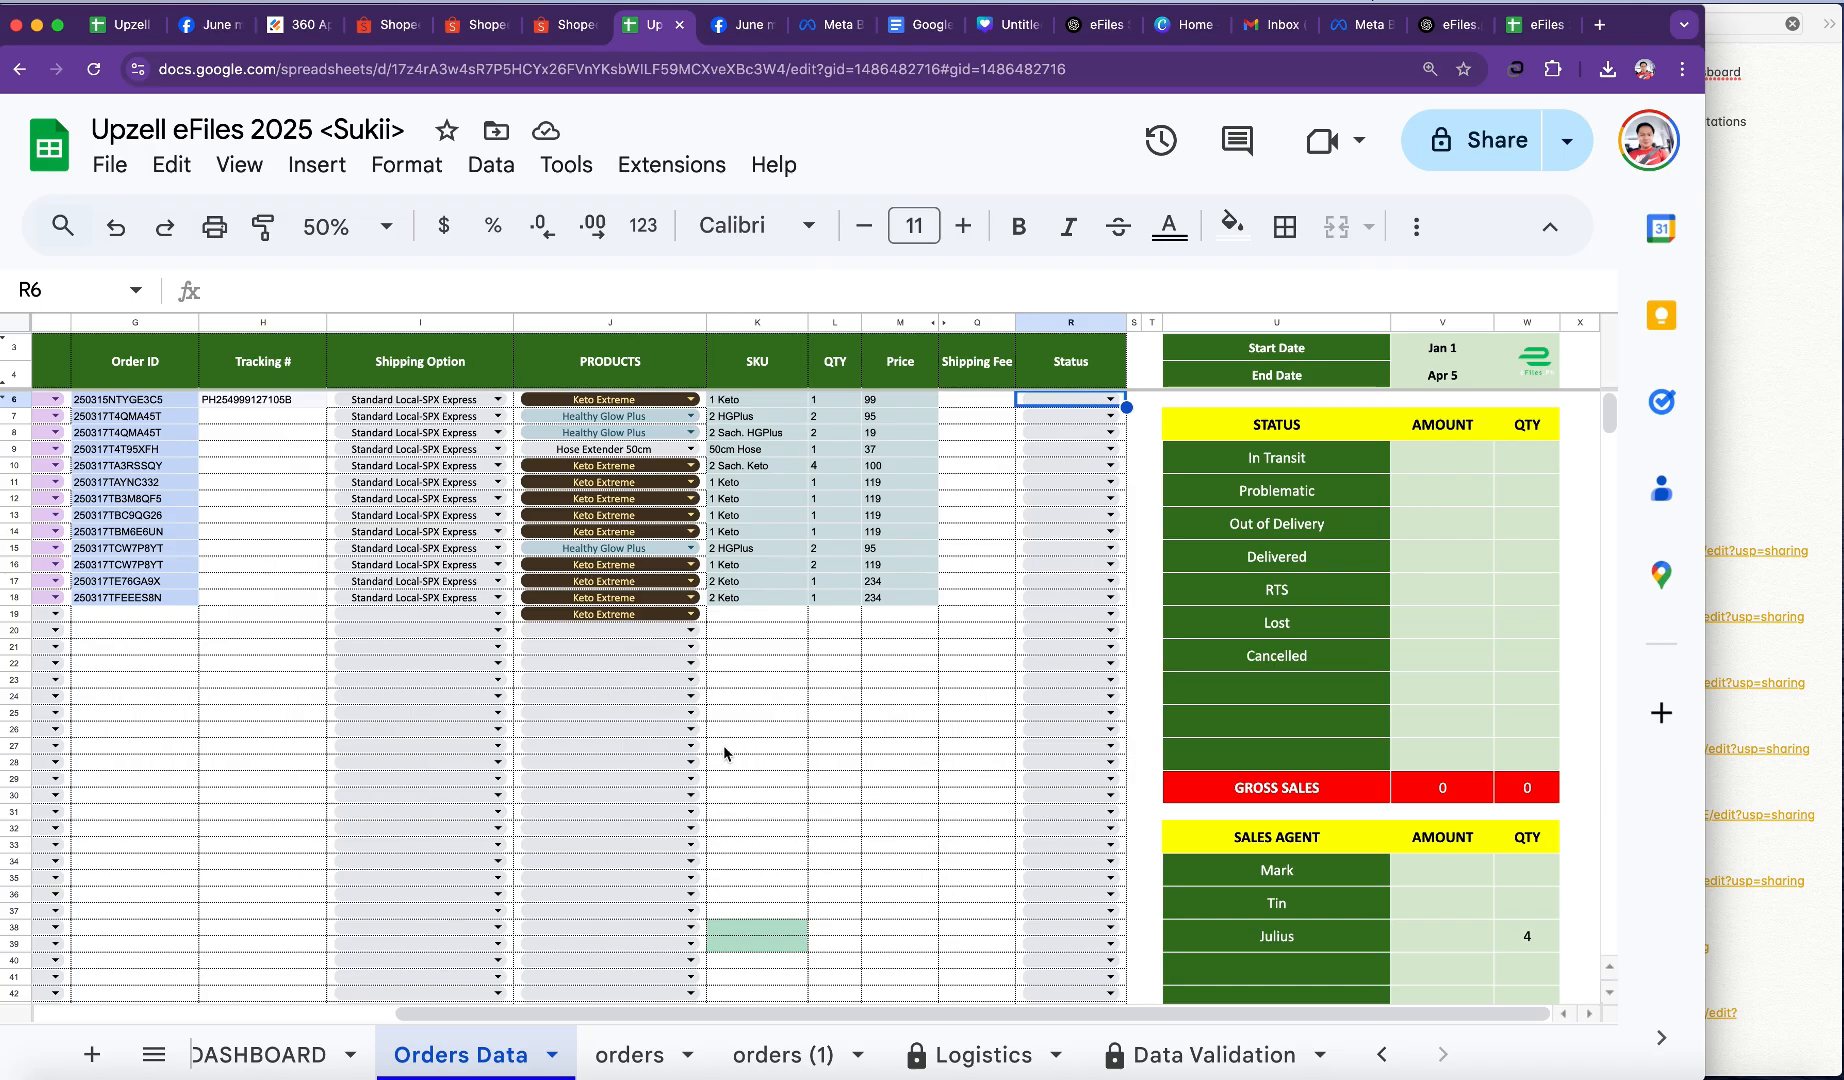
scroll(870, 825, left, 5)
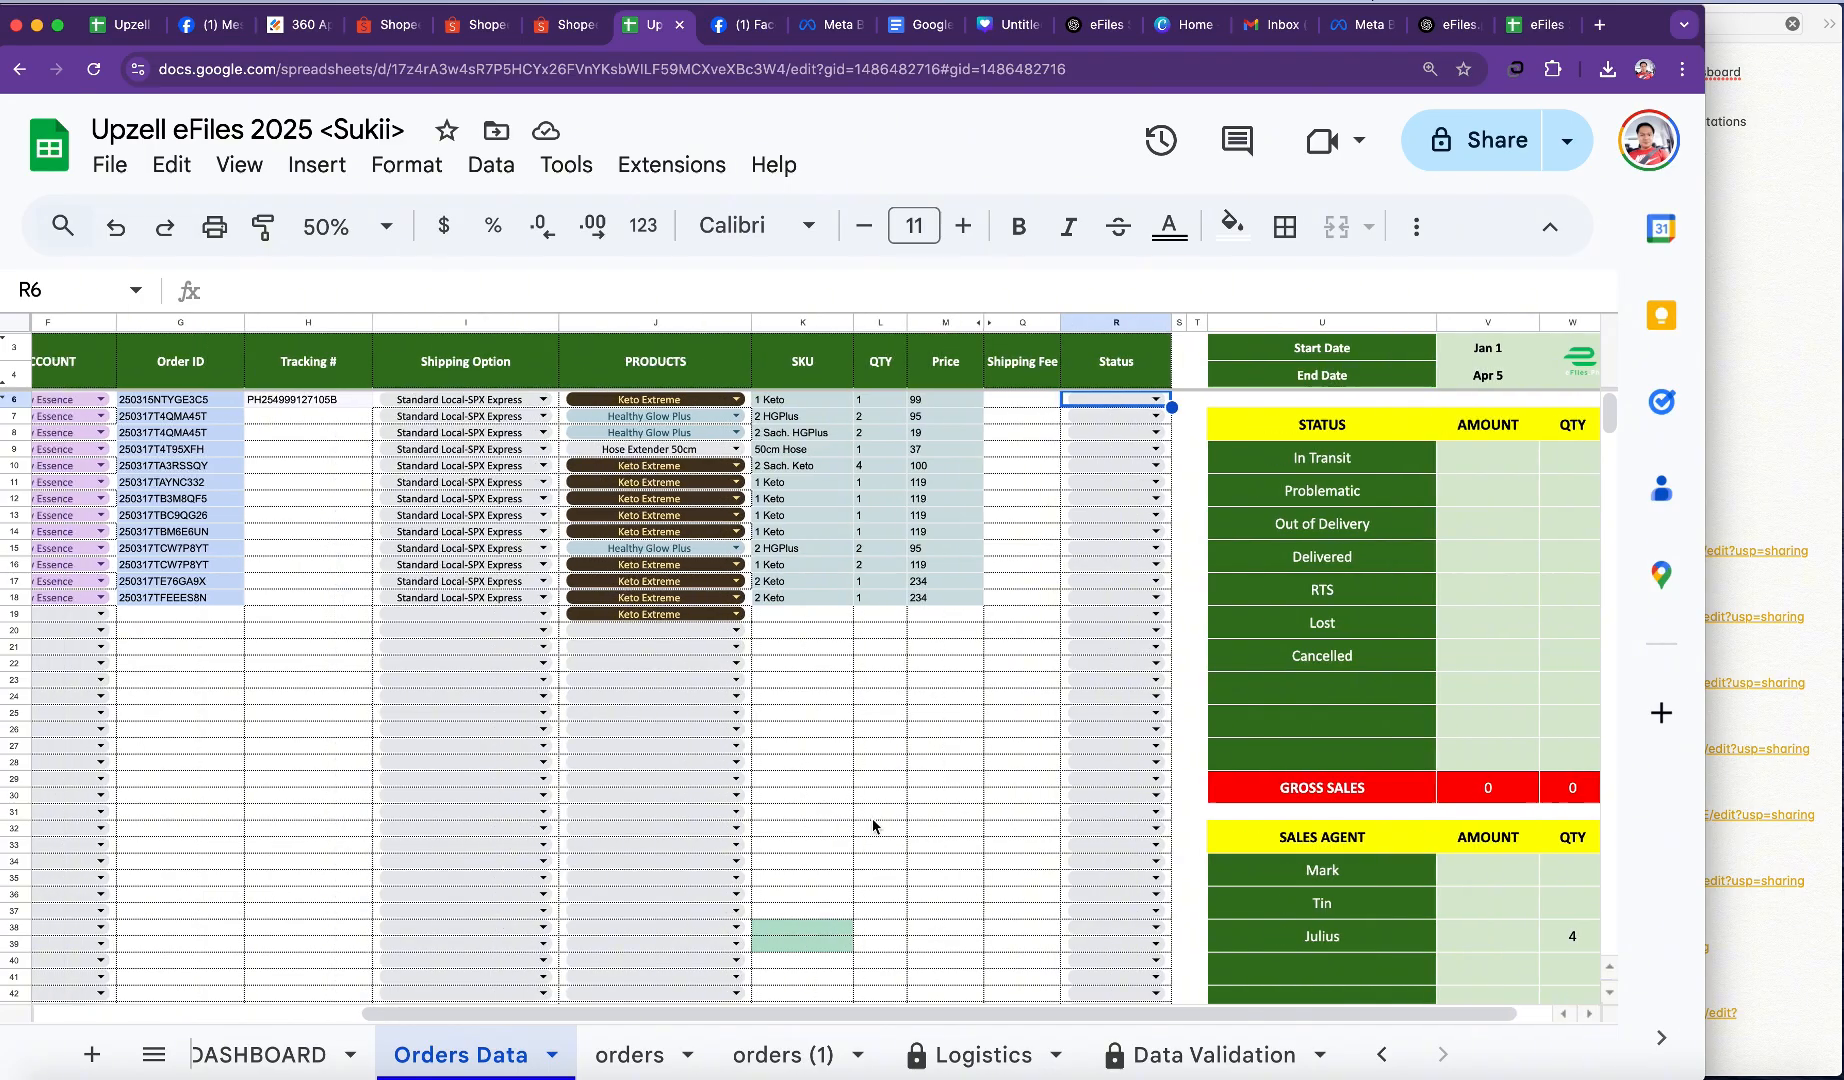
scroll(995, 828, left, 1)
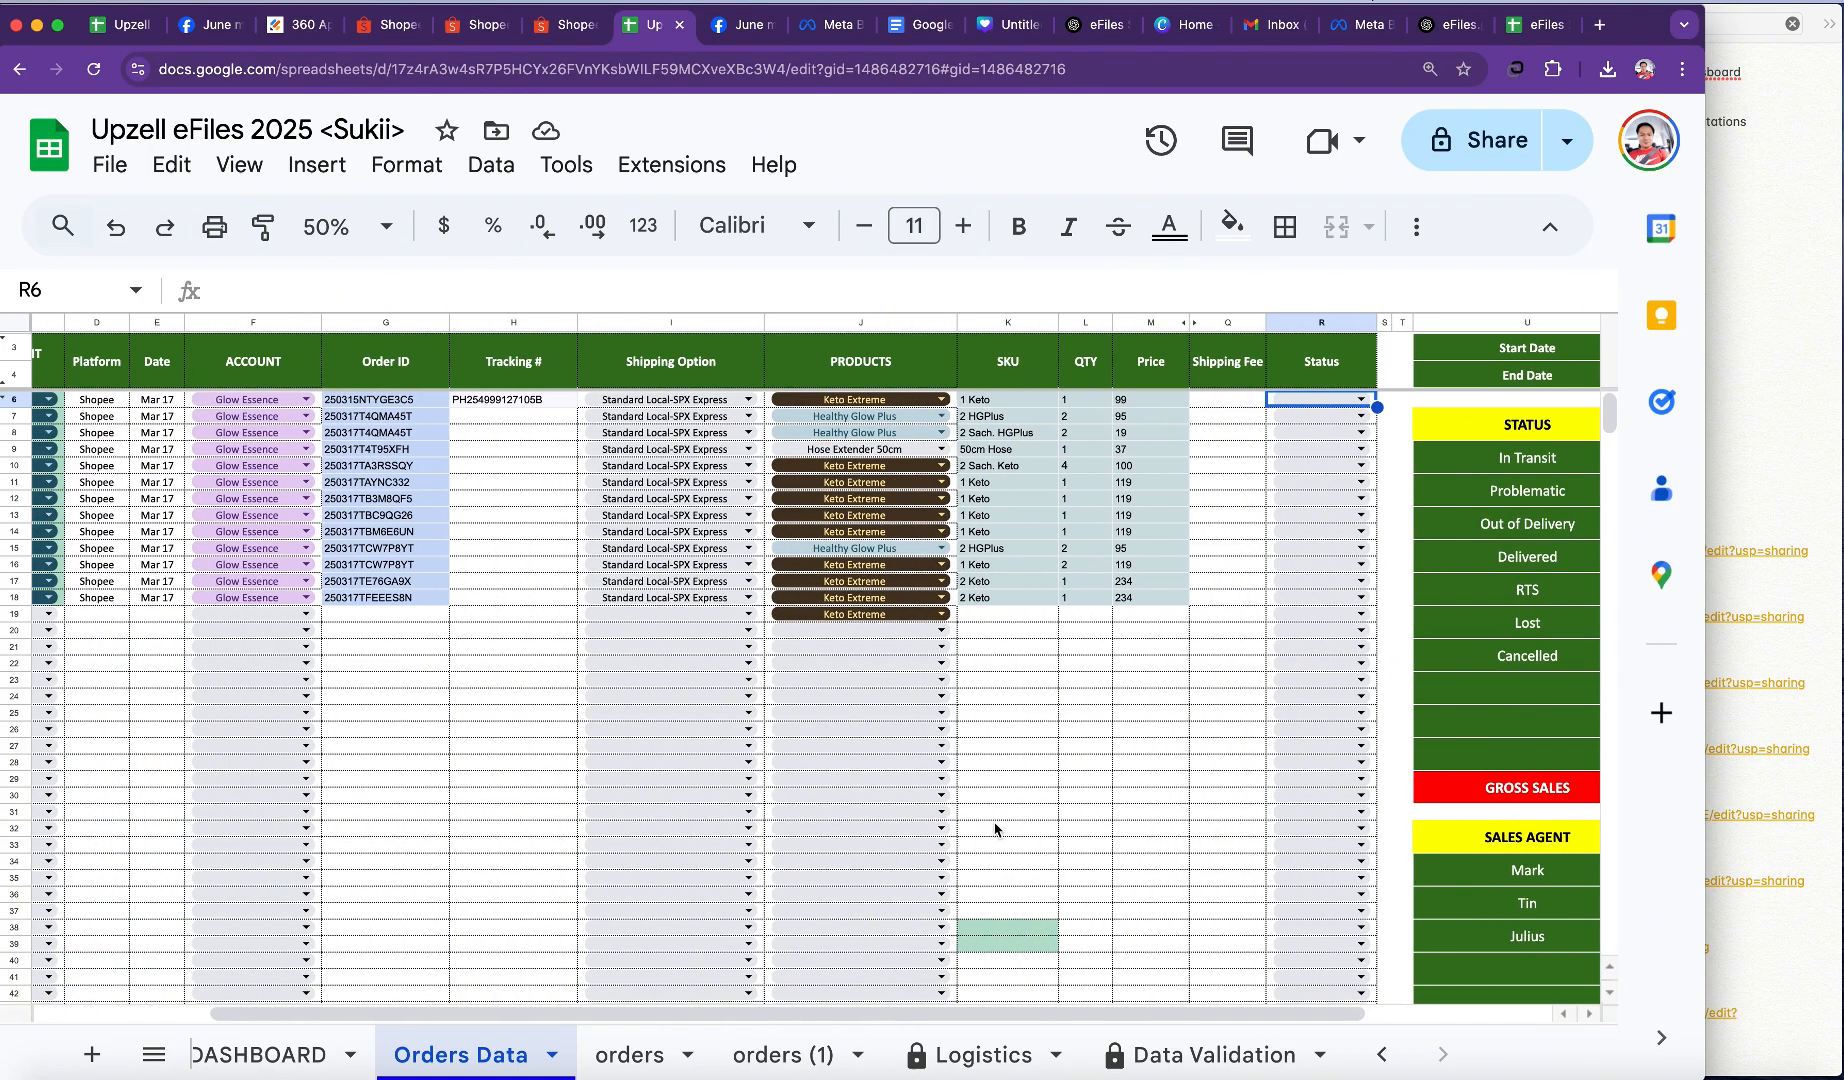
scroll(555, 792, left, 5)
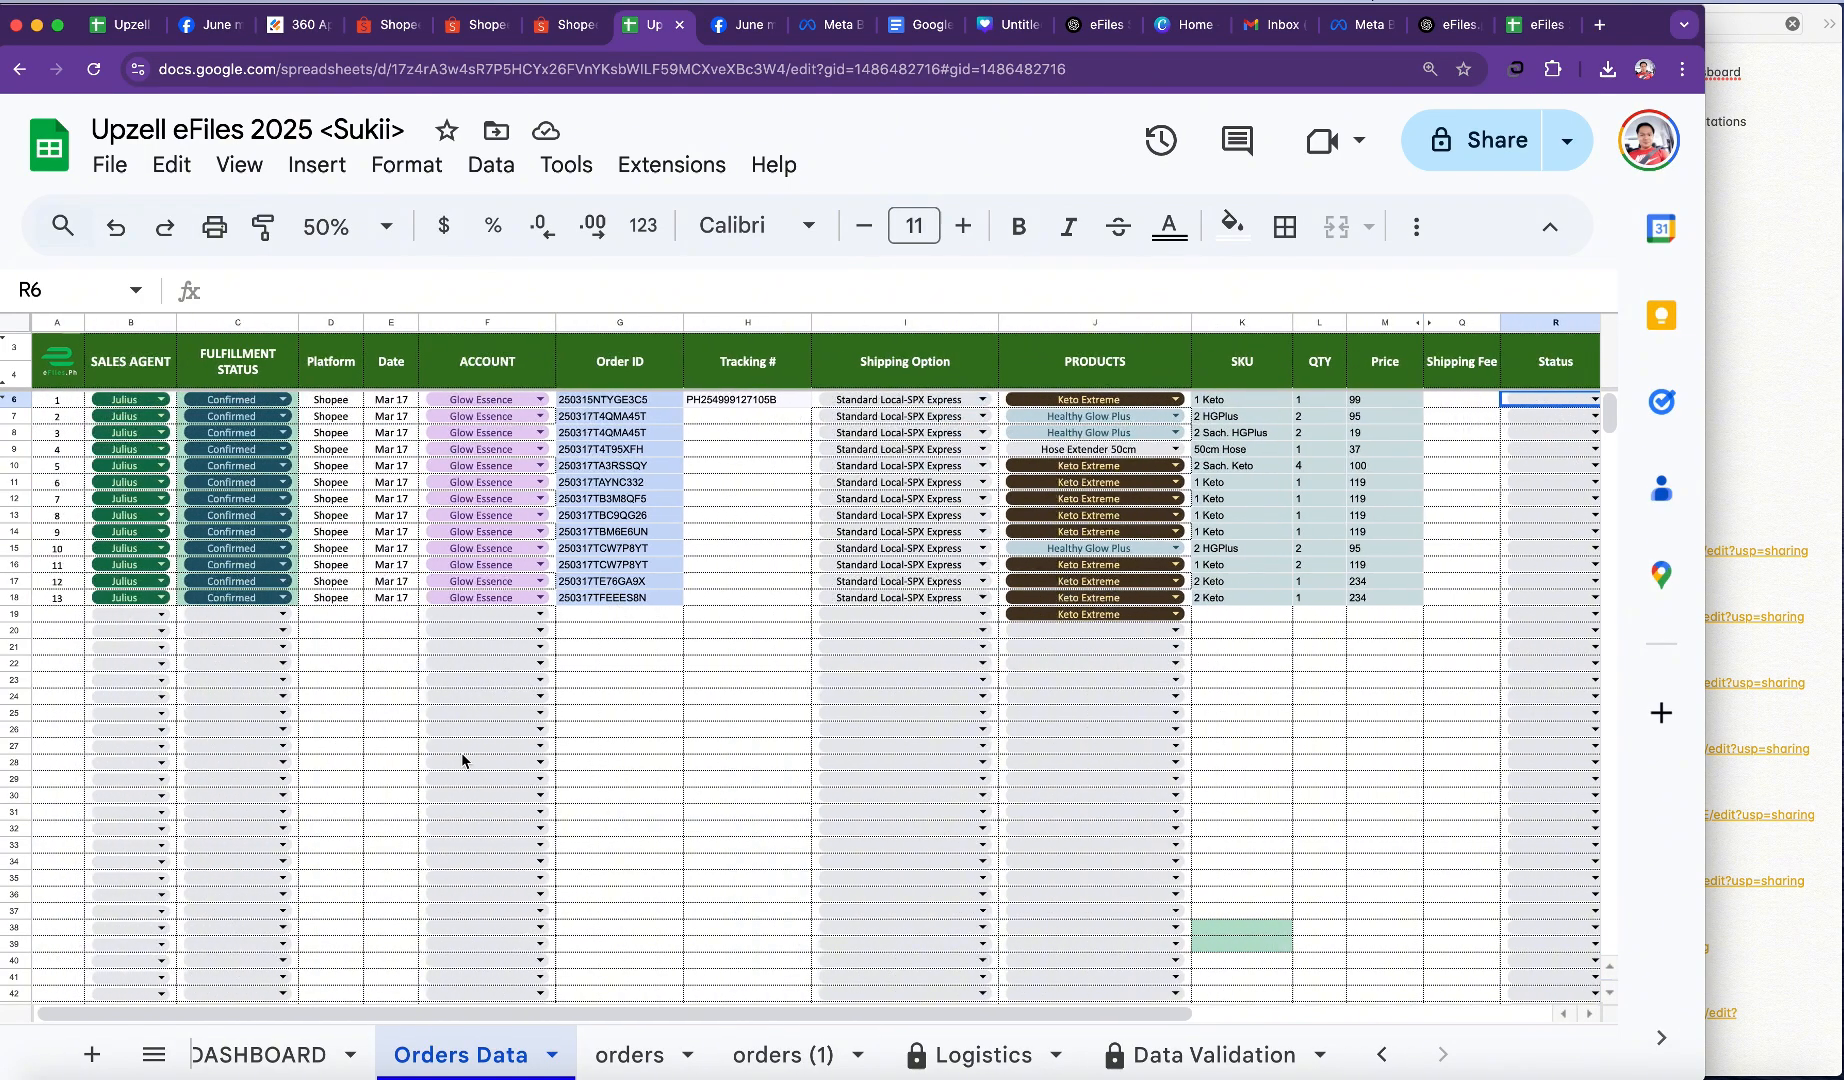